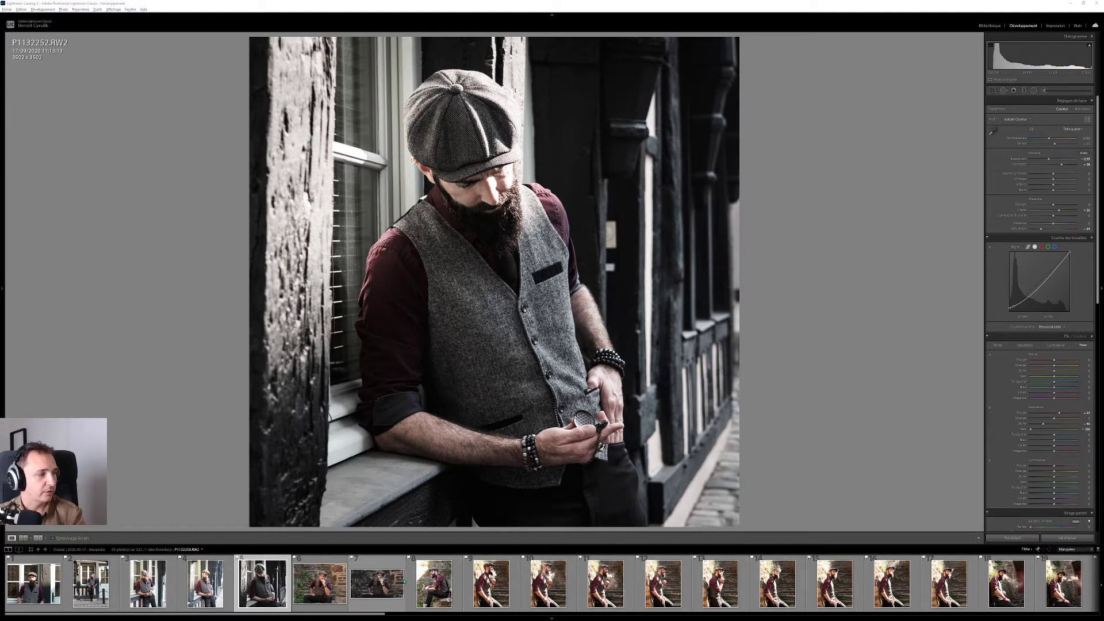
Load the first filmstrip thumbnail, P1132238.RW2, into the Develop module.
{"action": "left_click", "coordinate": [363, 614]}
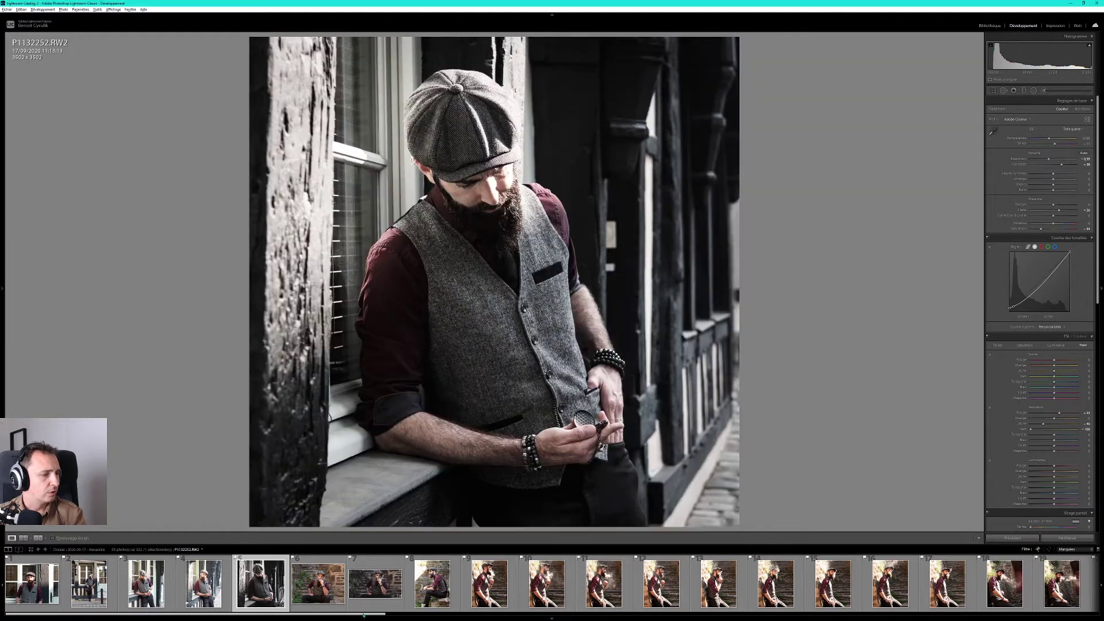
{"action": "mouse_move", "coordinate": [363, 614]}
{"action": "left_mouse_down"}
{"action": "mouse_move", "coordinate": [1064, 614]}
{"action": "mouse_move", "coordinate": [338, 614]}
{"action": "left_mouse_up"}
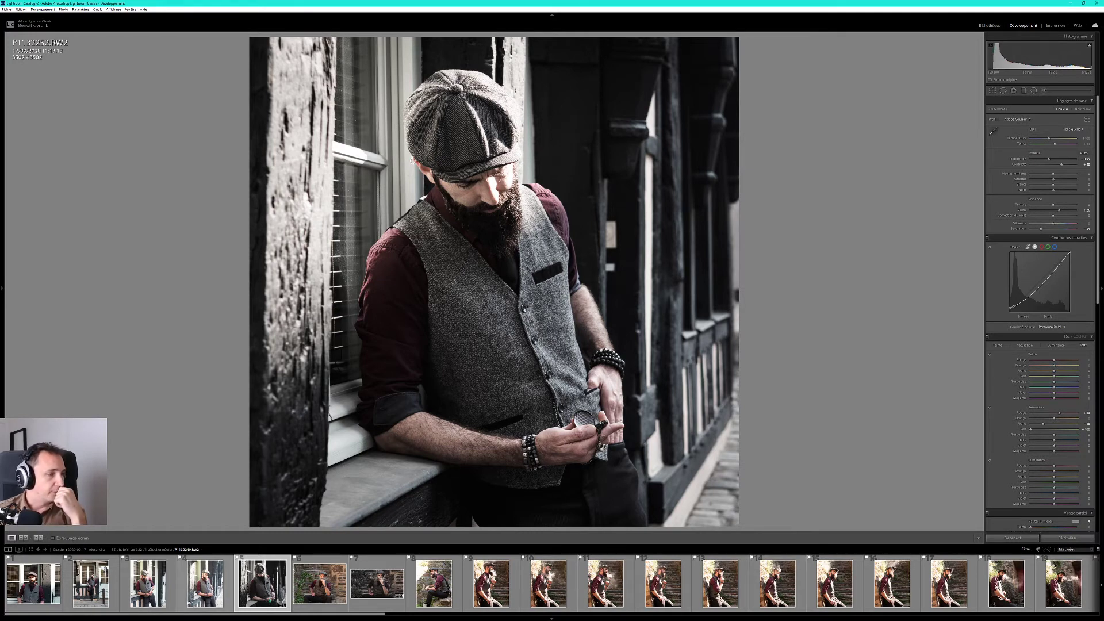
{"action": "left_click", "coordinate": [17, 592]}
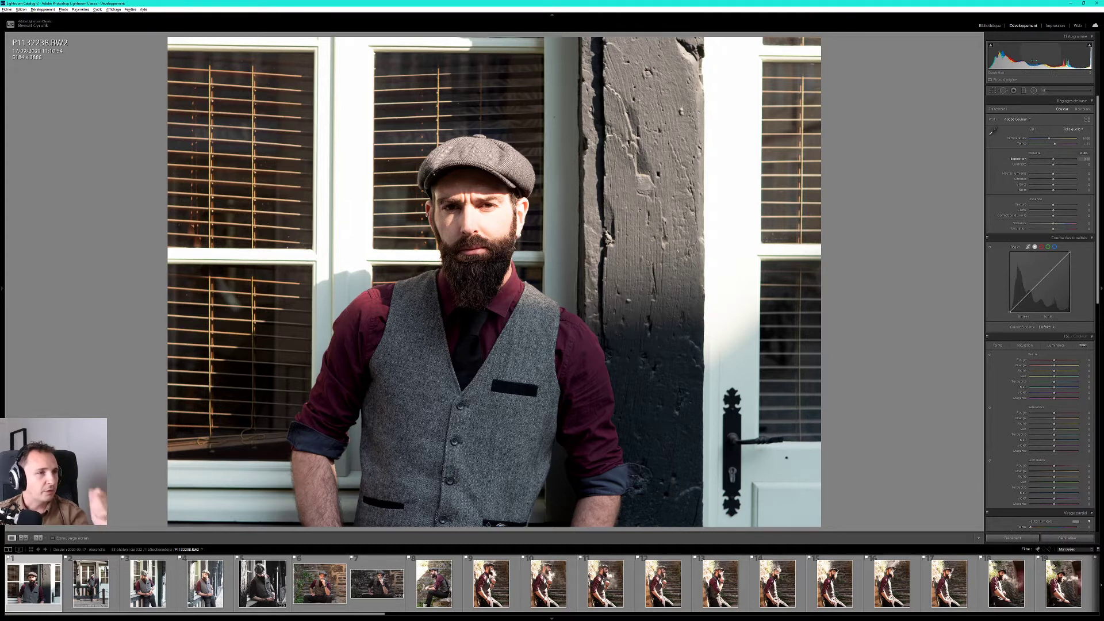
Trim the top of P1132238 at locked proportions so the man sits higher, then apply the crop.
{"action": "left_click", "coordinate": [993, 92]}
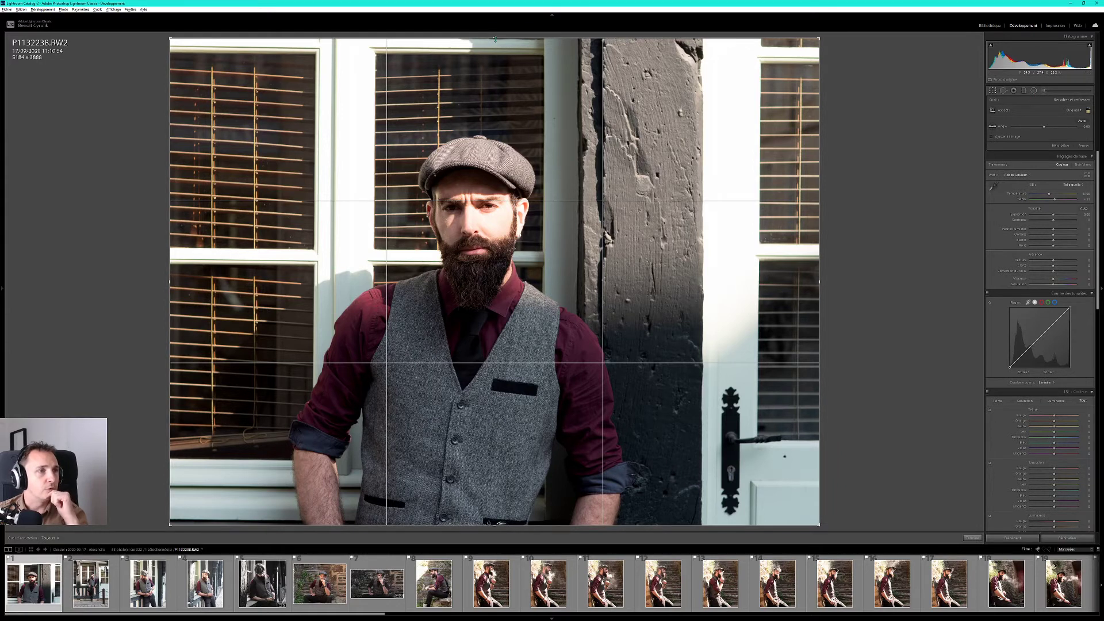
{"action": "left_click_drag", "start_coordinate": [494, 39], "coordinate": [494, 66]}
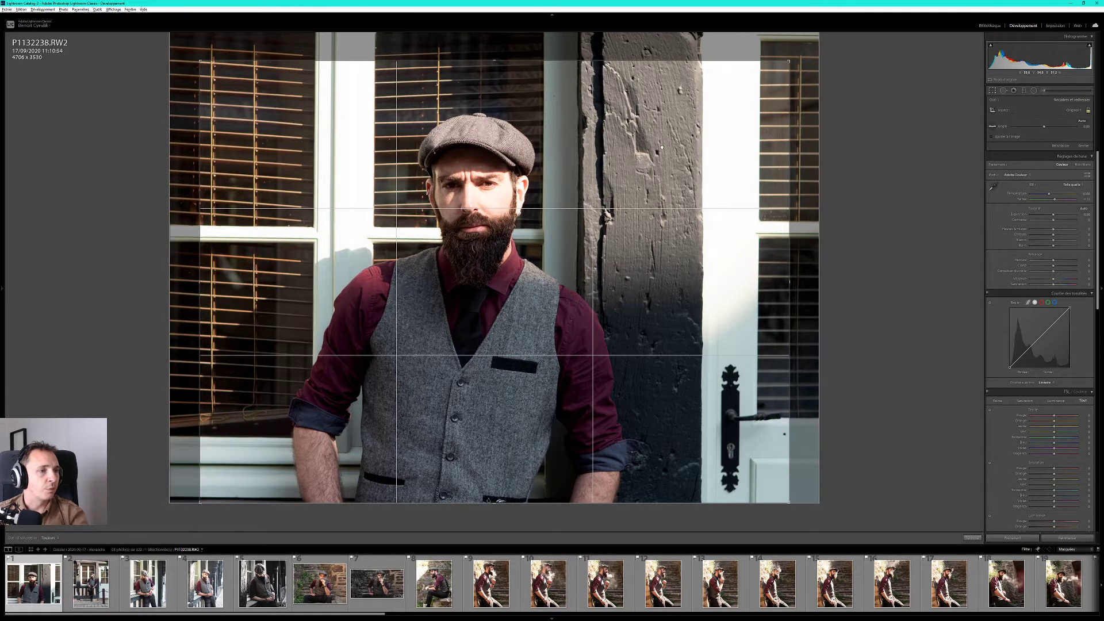
{"action": "left_click_drag", "start_coordinate": [662, 141], "coordinate": [659, 144]}
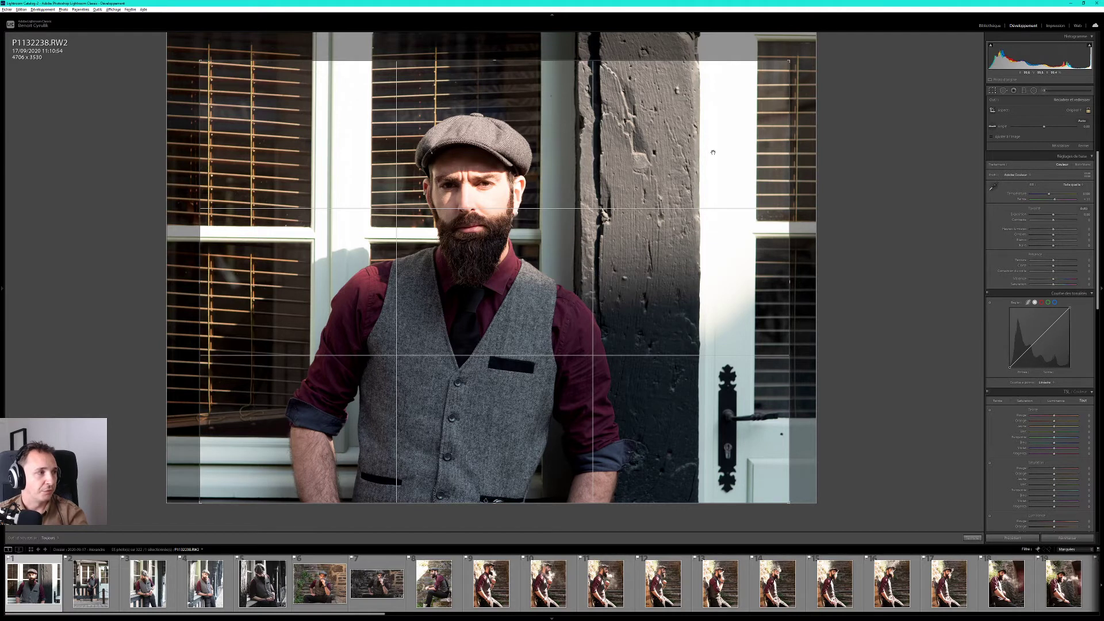
{"action": "key", "text": "Return"}
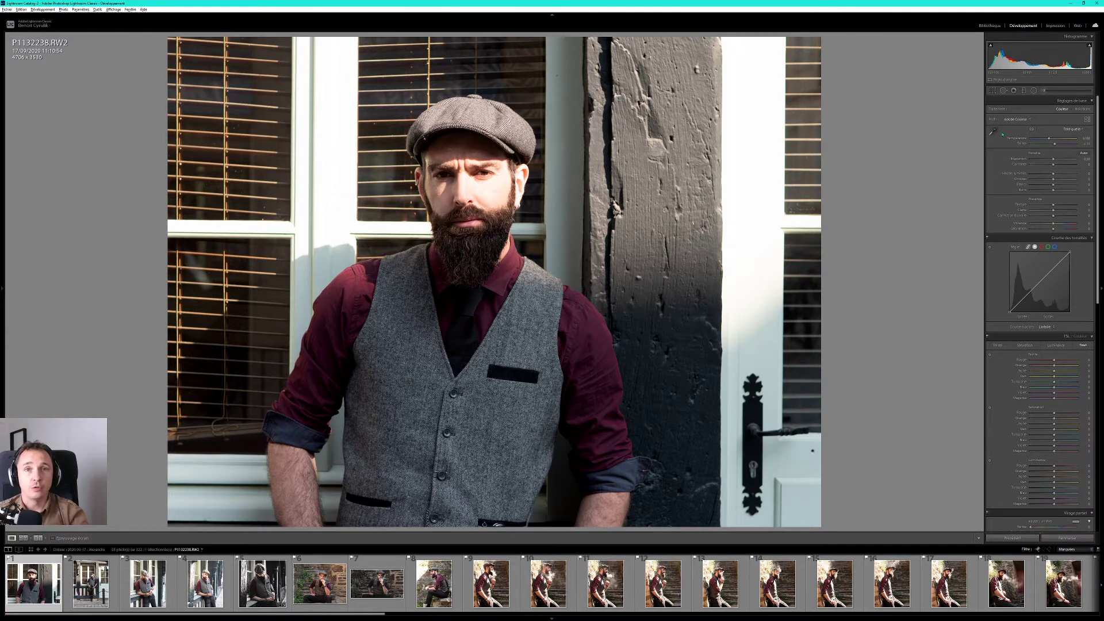
Raise Contrast to about +32 and Clarity to about +7.
{"action": "left_click", "coordinate": [994, 91]}
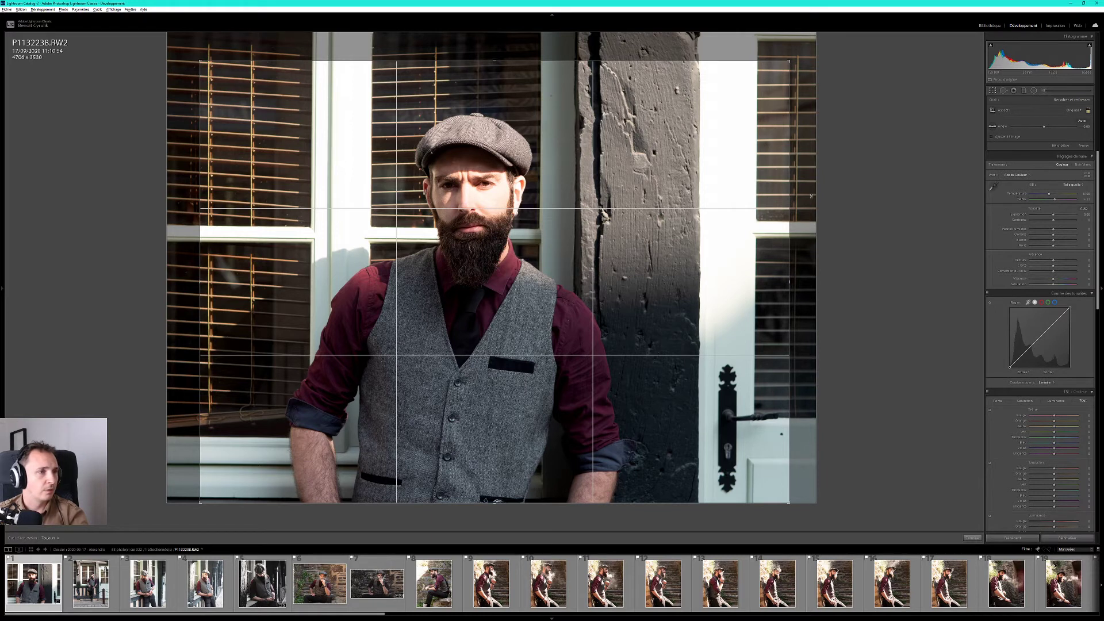
{"action": "key", "text": "Return"}
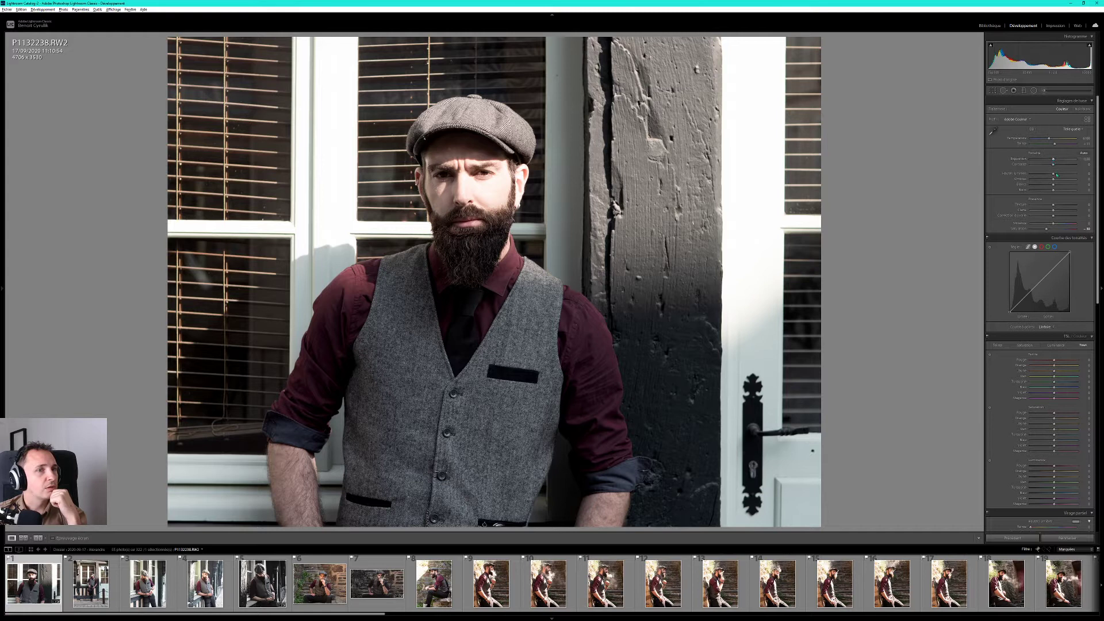
{"action": "left_click_drag", "start_coordinate": [1053, 166], "coordinate": [1061, 168]}
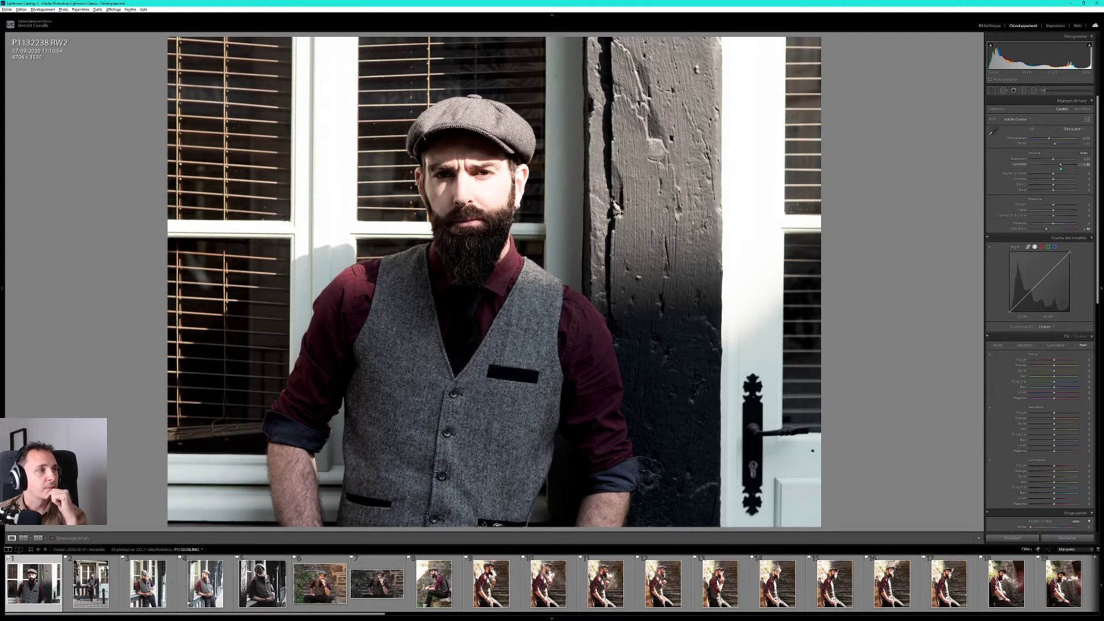
{"action": "left_click_drag", "start_coordinate": [1054, 211], "coordinate": [1057, 213]}
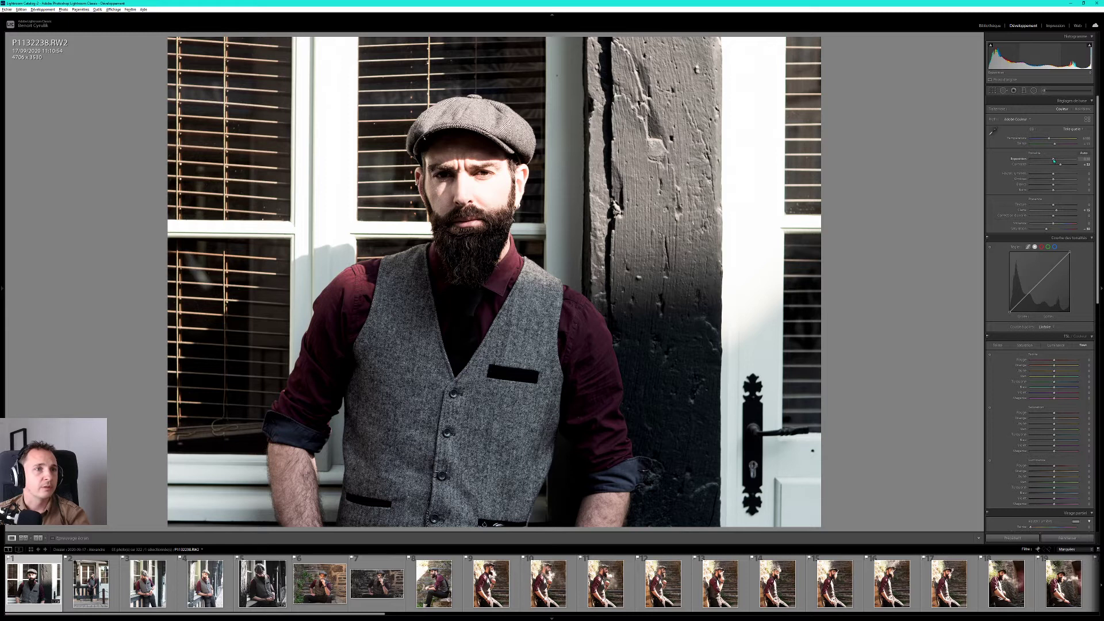
Lower the exposure and adjust the Tone Curve black point for deeper shadows.
{"action": "left_click_drag", "start_coordinate": [1054, 161], "coordinate": [1051, 160]}
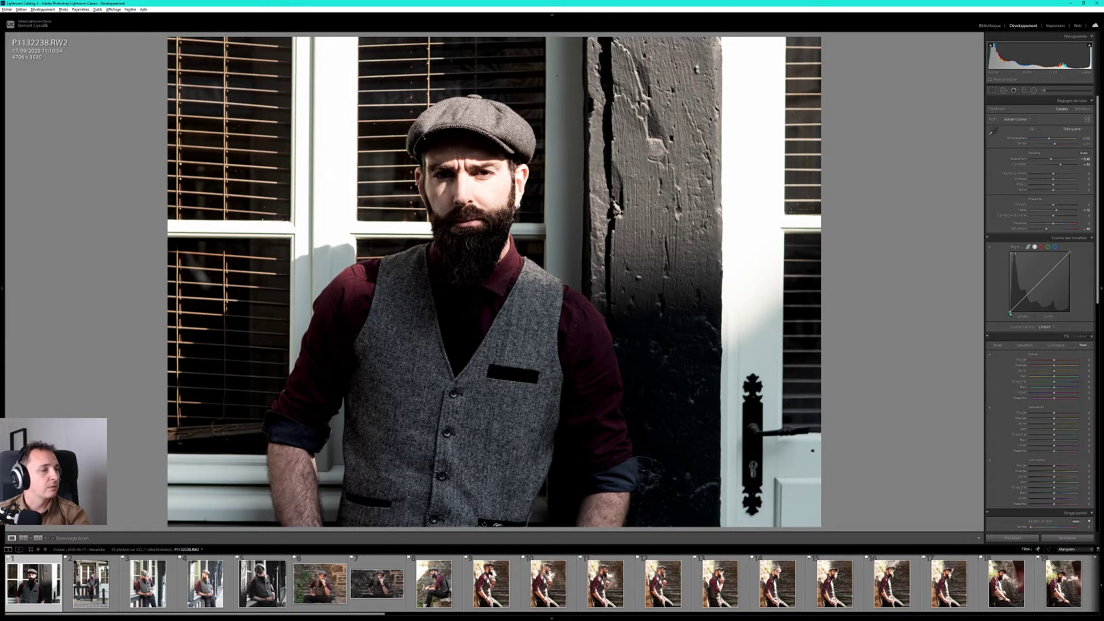
{"action": "left_click_drag", "start_coordinate": [1010, 313], "coordinate": [1014, 308]}
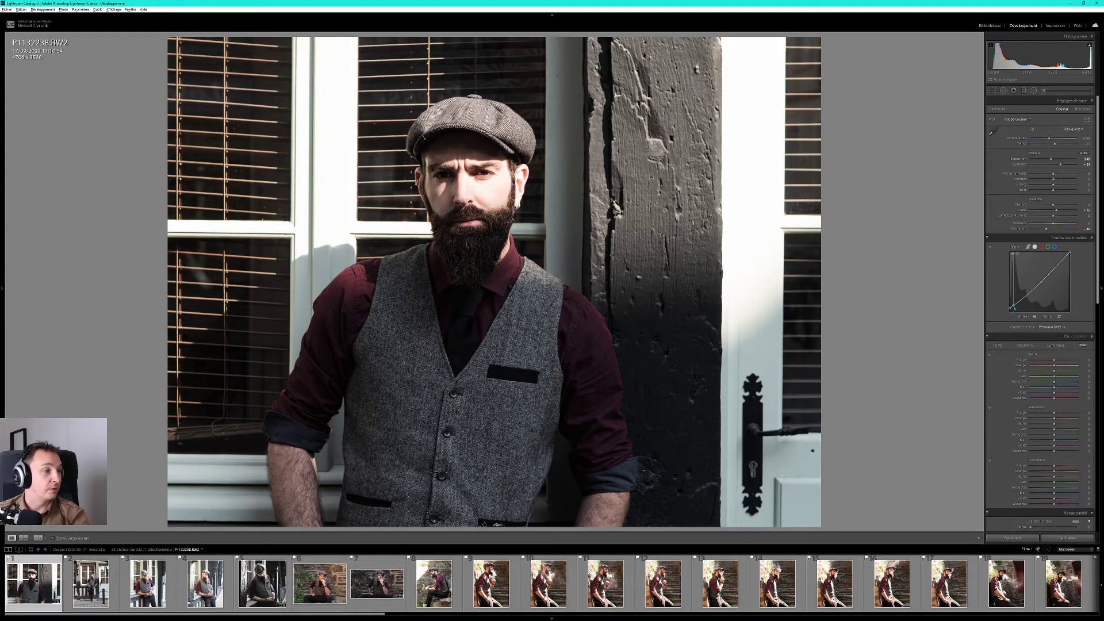
{"action": "left_click_drag", "start_coordinate": [1013, 307], "coordinate": [1012, 308]}
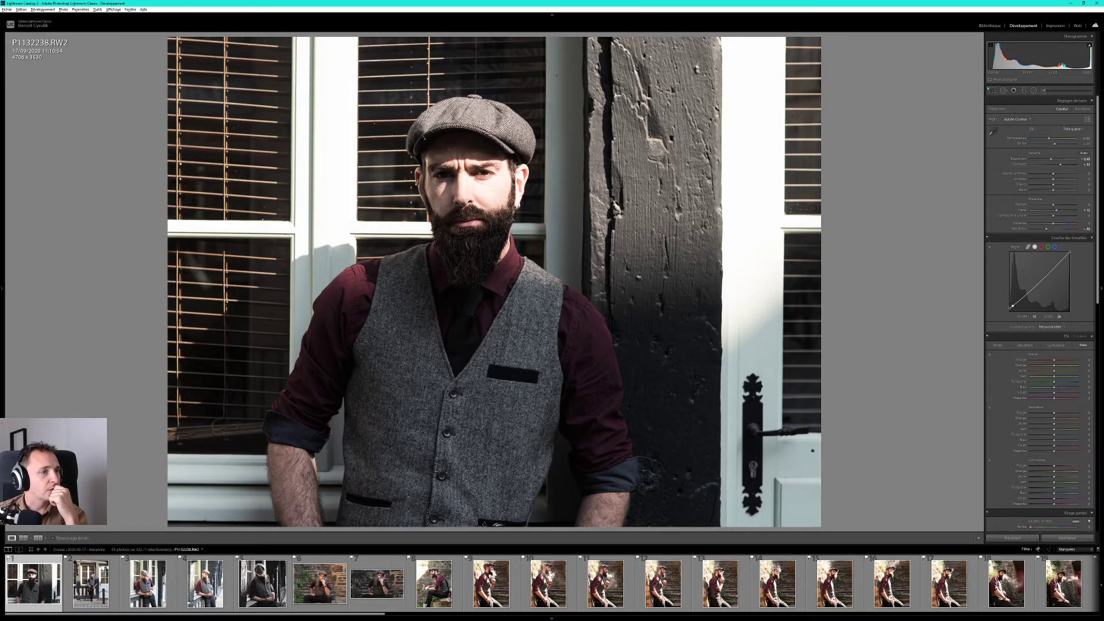
Switch the crop to a wide aspect ratio with the man placed higher in the frame.
{"action": "left_click", "coordinate": [991, 90]}
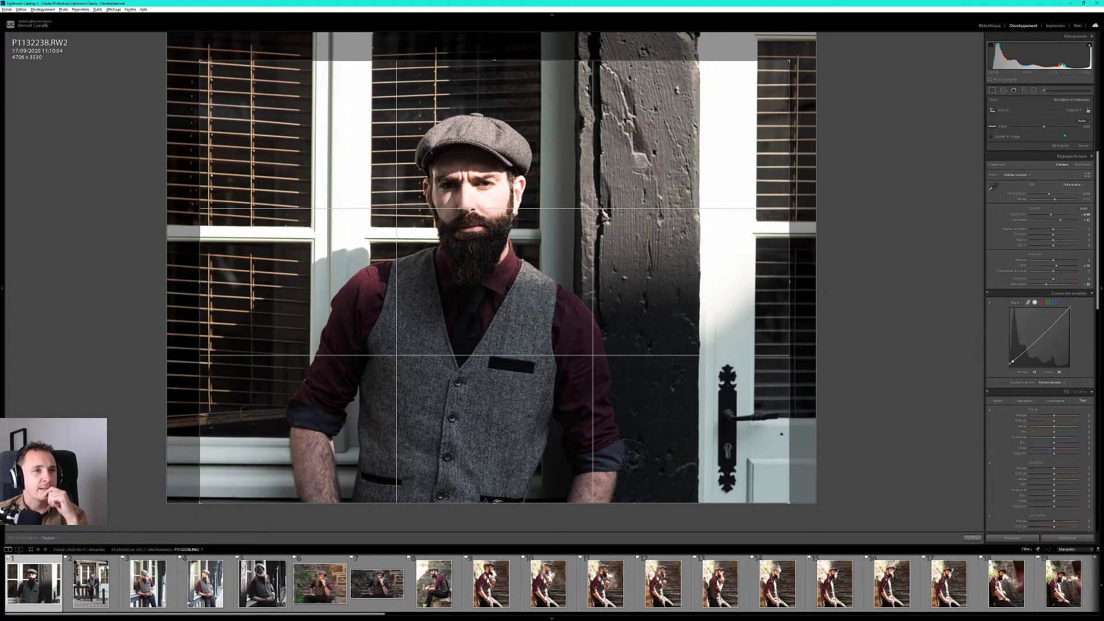
{"action": "left_click", "coordinate": [1074, 110]}
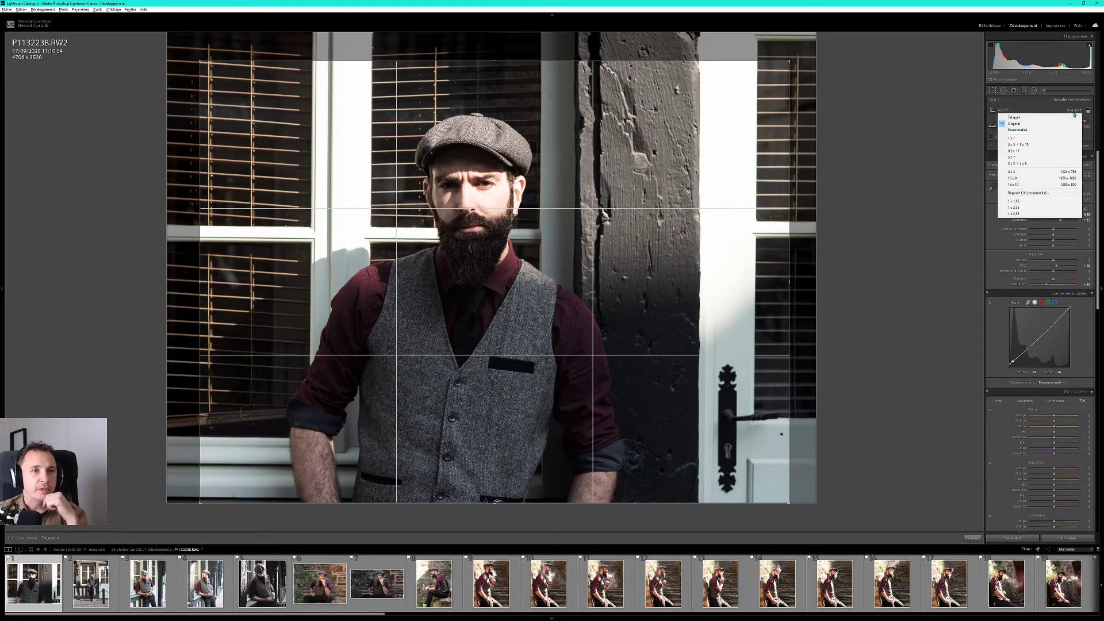
{"action": "left_click", "coordinate": [1013, 201]}
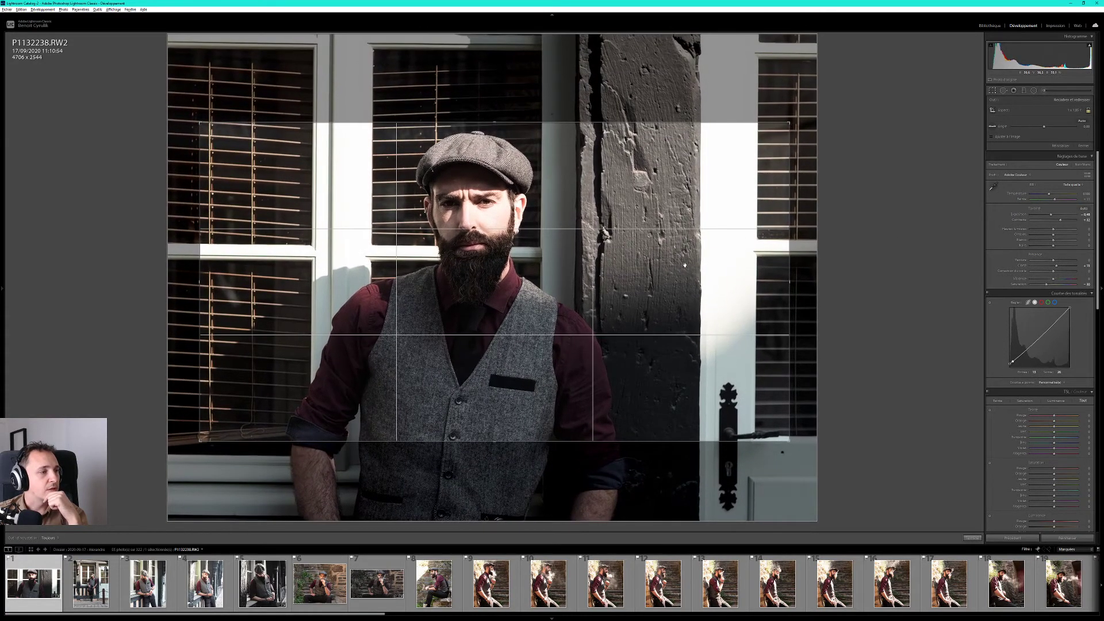
{"action": "left_click_drag", "start_coordinate": [748, 227], "coordinate": [725, 222]}
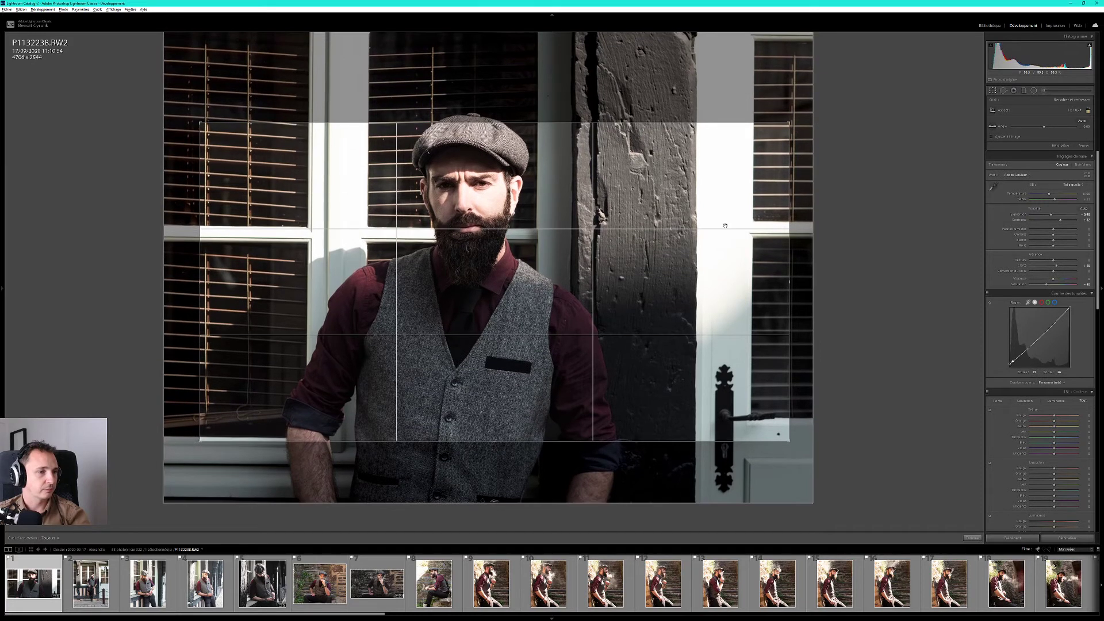
{"action": "left_click_drag", "start_coordinate": [693, 200], "coordinate": [506, 154]}
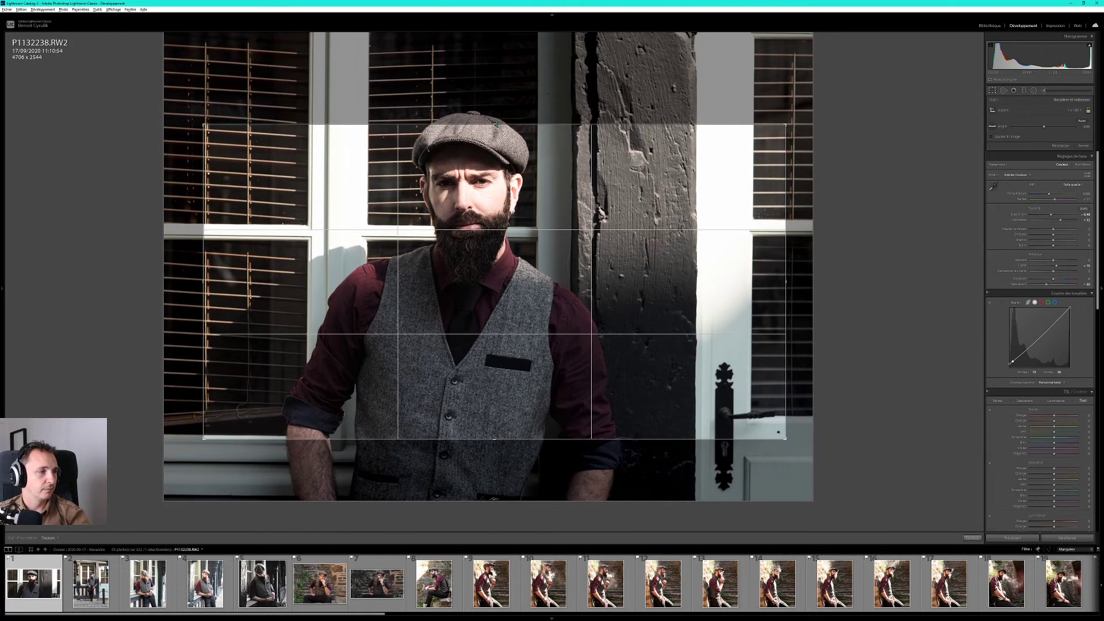
{"action": "key", "text": "Return"}
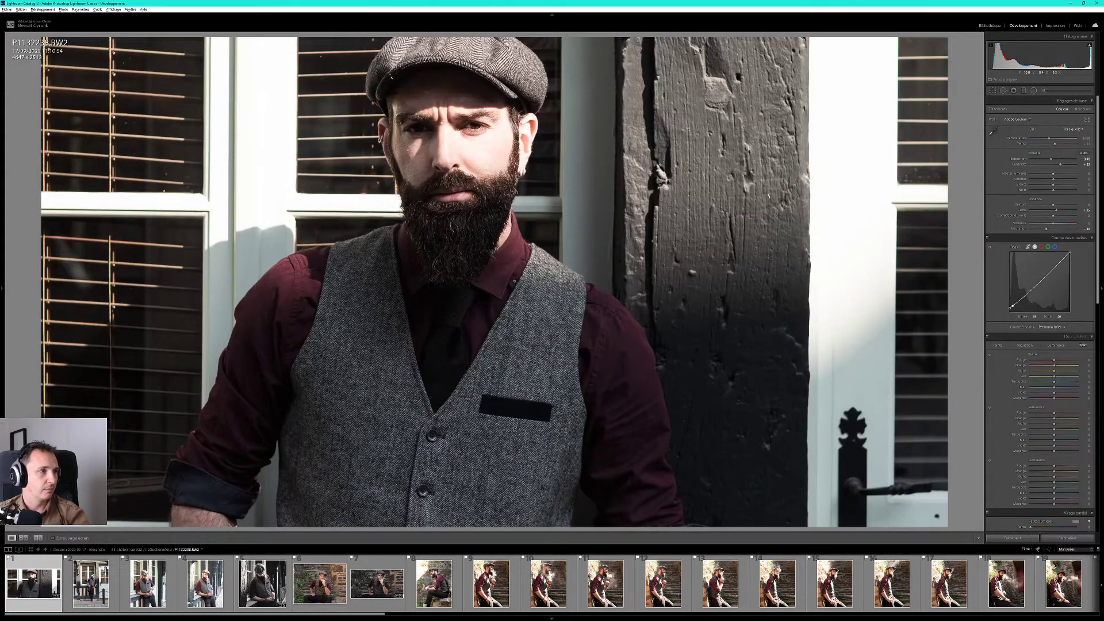
Widen the wide crop to the full photo width, 5184 × 2802.
{"action": "key", "text": "r"}
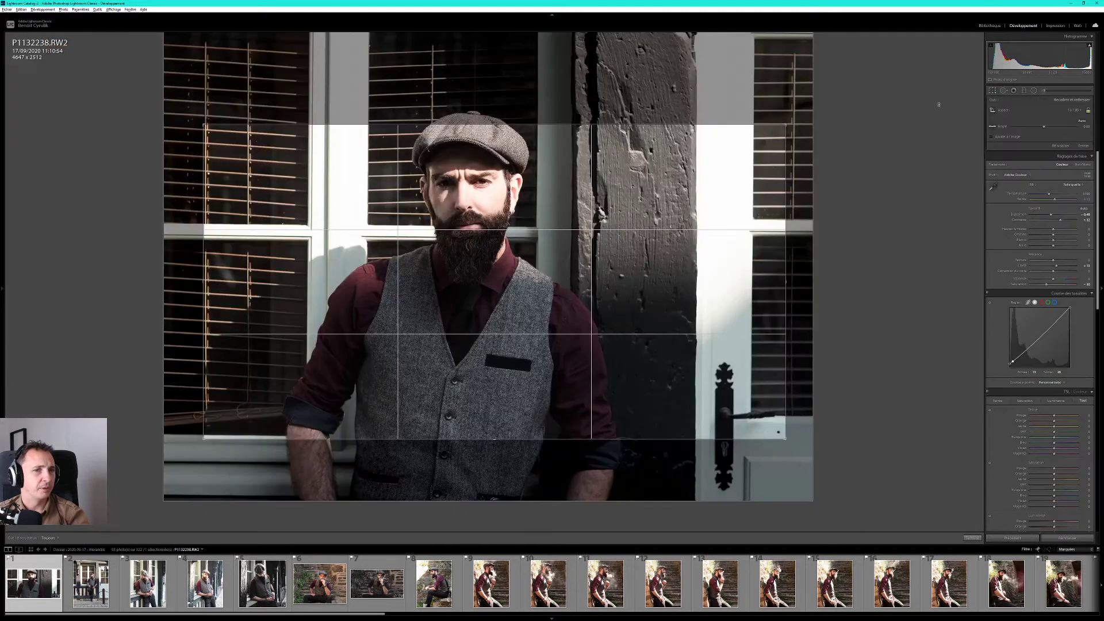
{"action": "left_click_drag", "start_coordinate": [561, 232], "coordinate": [555, 249]}
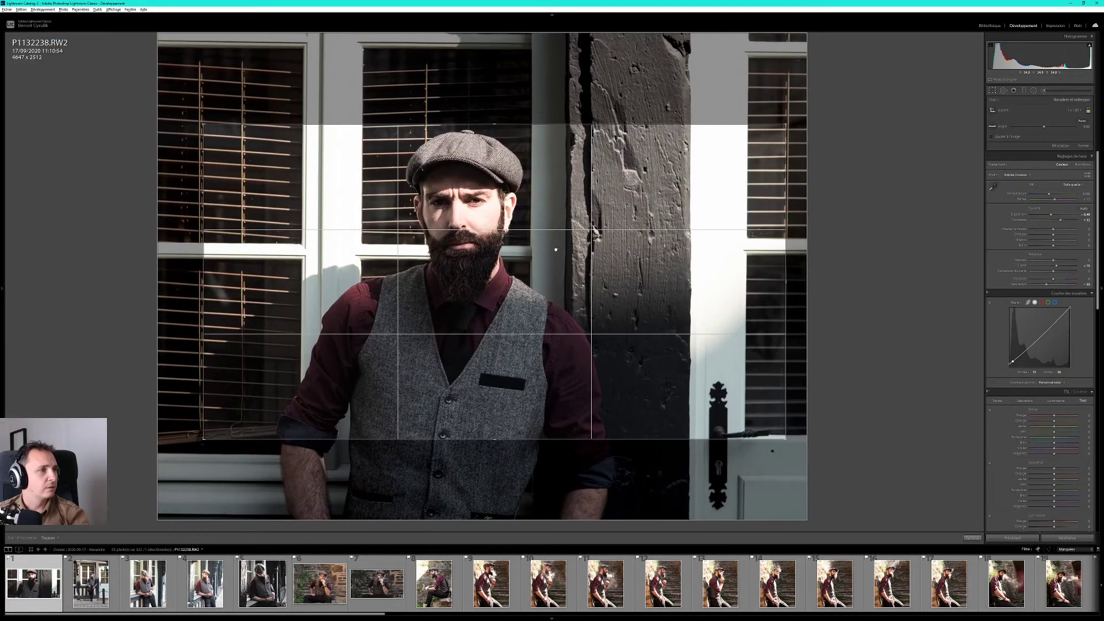
{"action": "left_click_drag", "start_coordinate": [203, 282], "coordinate": [157, 282]}
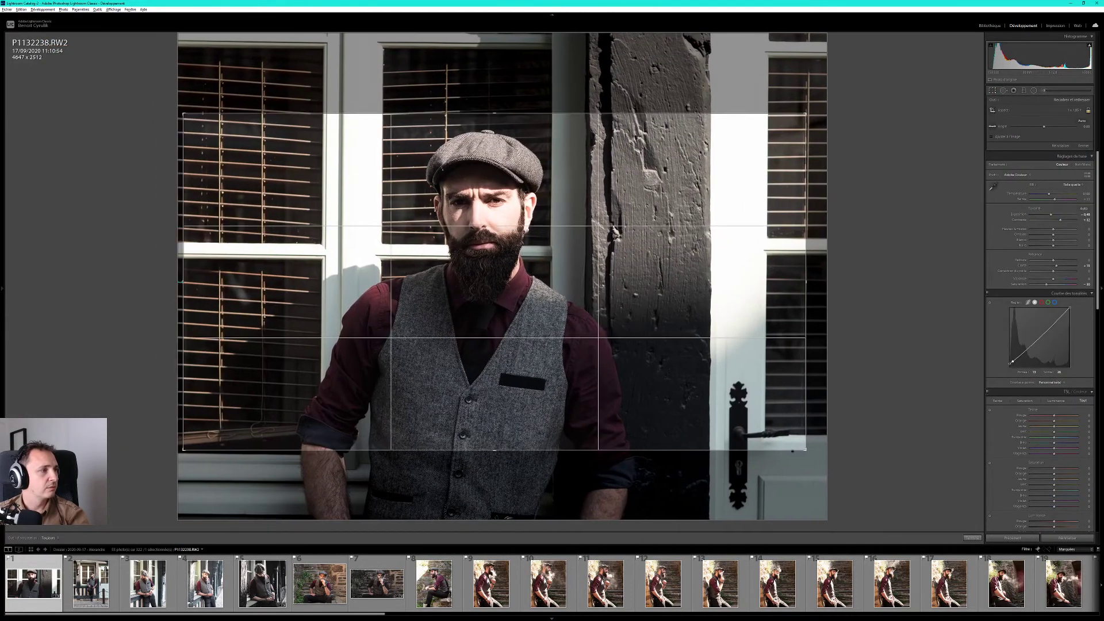
{"action": "left_click_drag", "start_coordinate": [795, 293], "coordinate": [810, 288]}
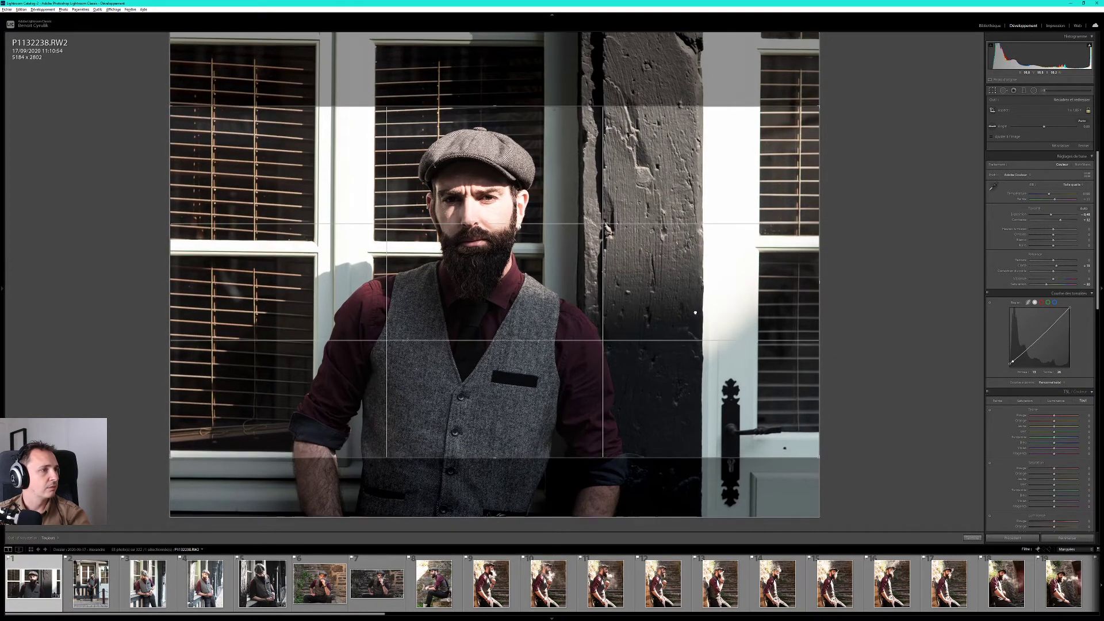
{"action": "key", "text": "Return"}
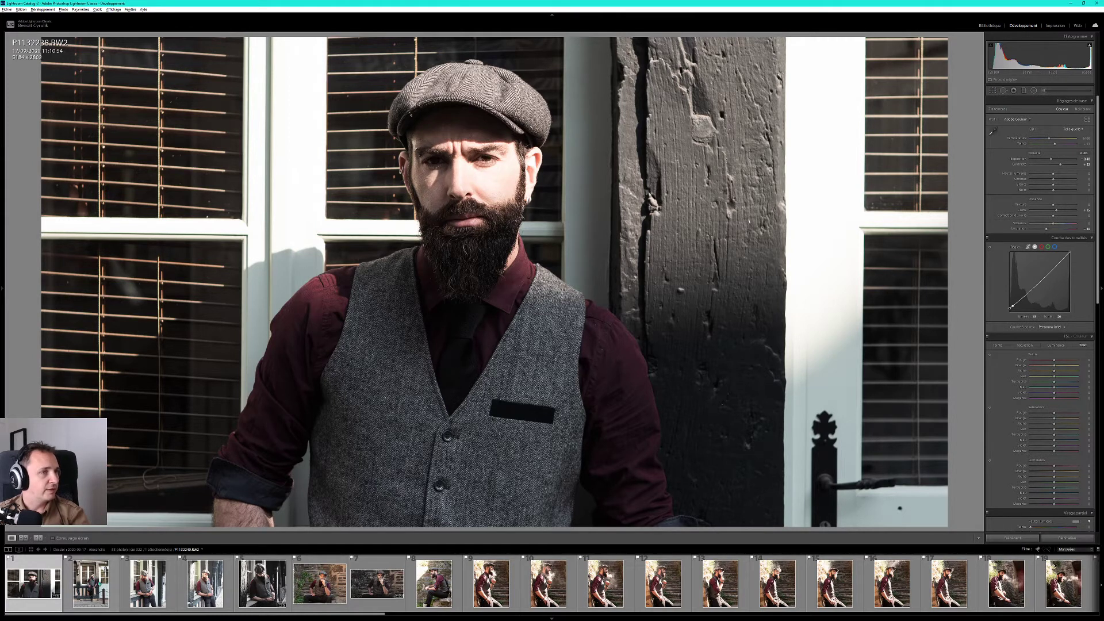
Open the full-length shot P1132240 and straighten it by about one degree.
{"action": "left_click", "coordinate": [99, 583]}
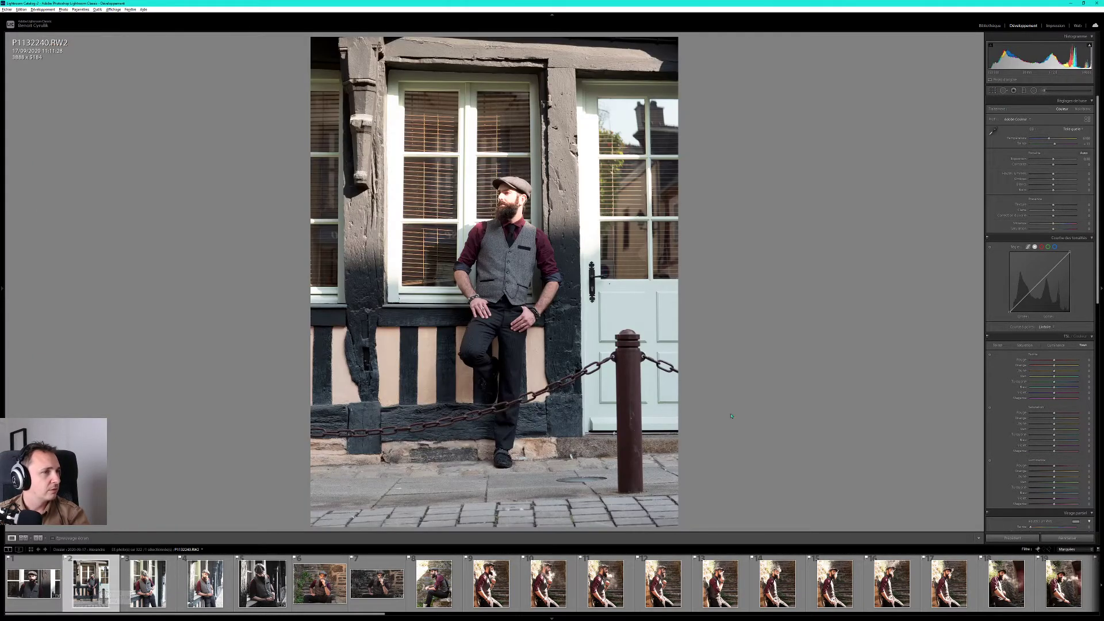
{"action": "key", "text": "r"}
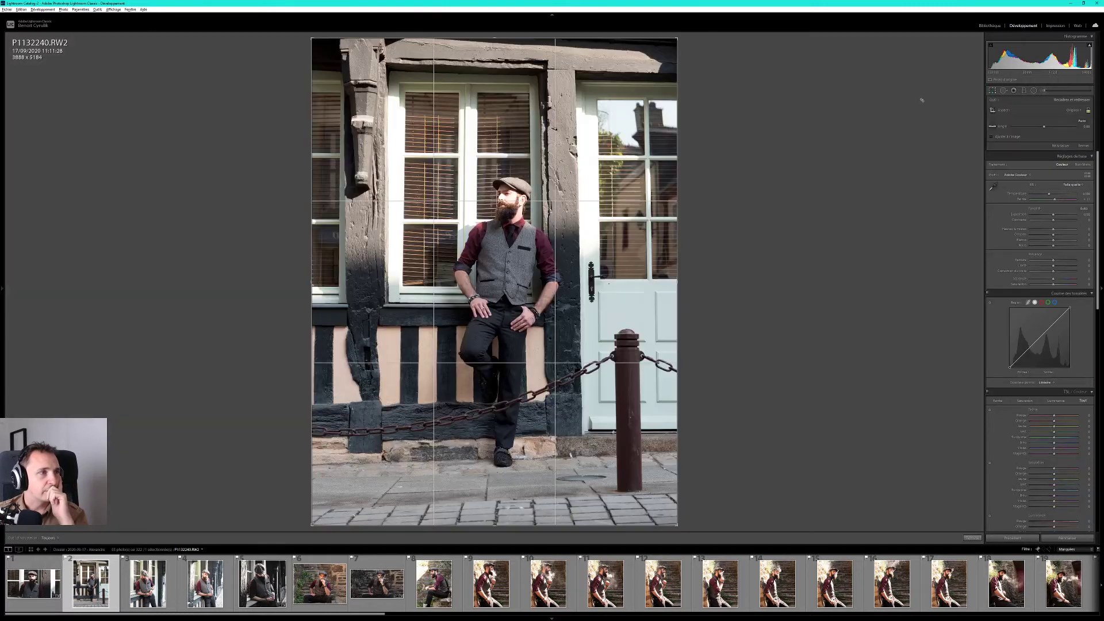
{"action": "left_click_drag", "start_coordinate": [728, 167], "coordinate": [732, 172]}
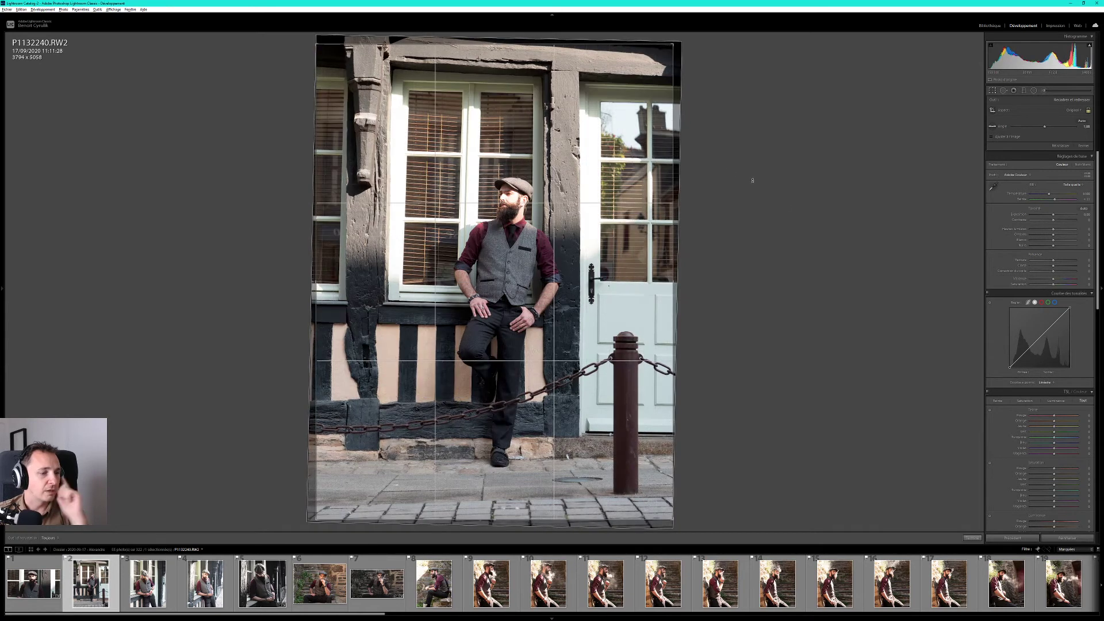
{"action": "key", "text": "Return"}
Correct the building's perspective with Upright Auto and Vertical.
{"action": "scroll", "coordinate": [1001, 395], "scroll_direction": "down", "scroll_amount": 3}
{"action": "scroll", "coordinate": [1001, 395], "scroll_direction": "down", "scroll_amount": 2}
{"action": "scroll", "coordinate": [1001, 396], "scroll_direction": "down", "scroll_amount": 4}
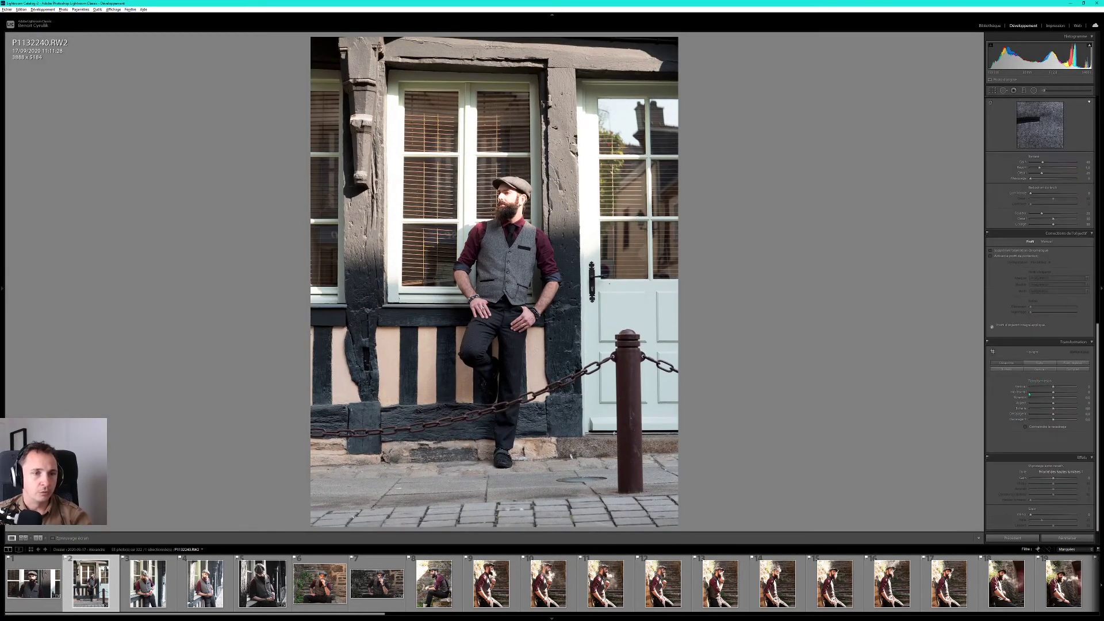
{"action": "left_click", "coordinate": [1040, 364]}
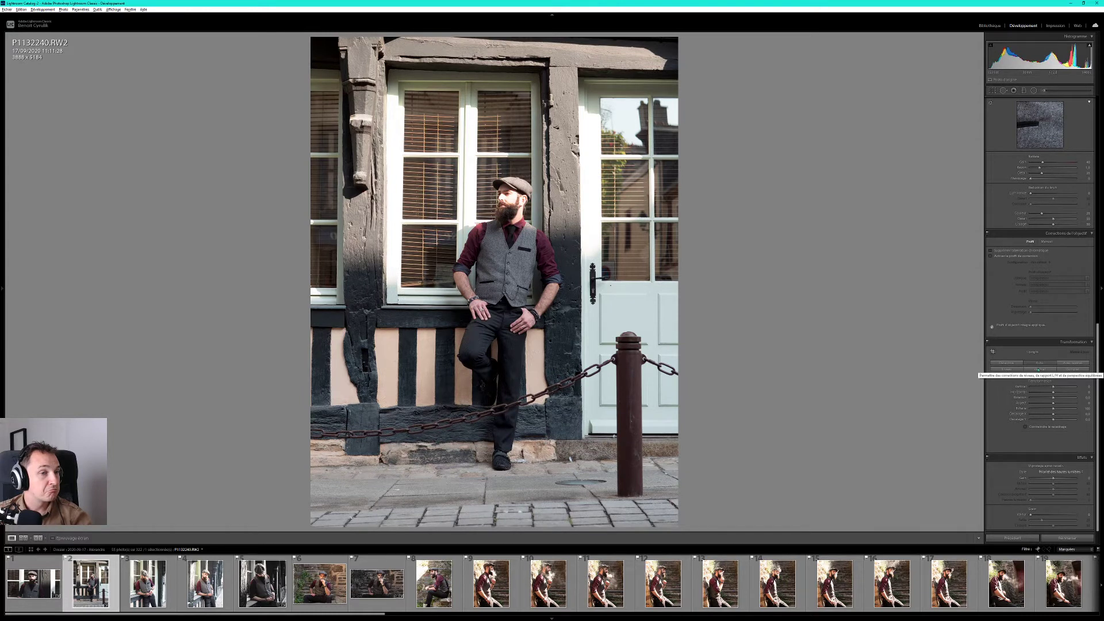
{"action": "left_click", "coordinate": [1038, 369]}
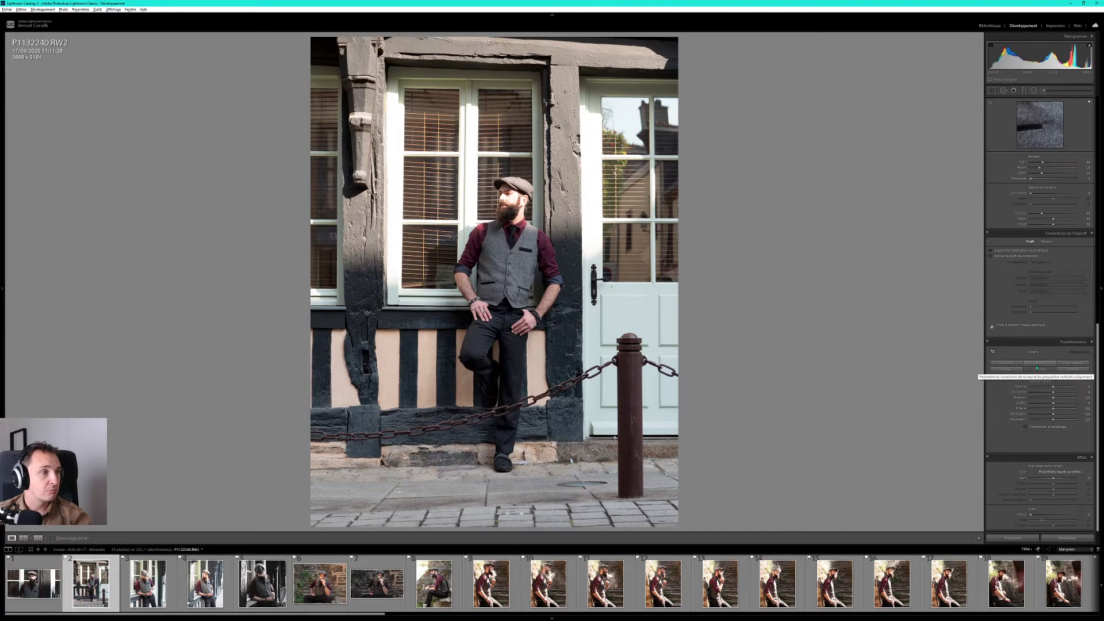
{"action": "left_click", "coordinate": [1039, 363]}
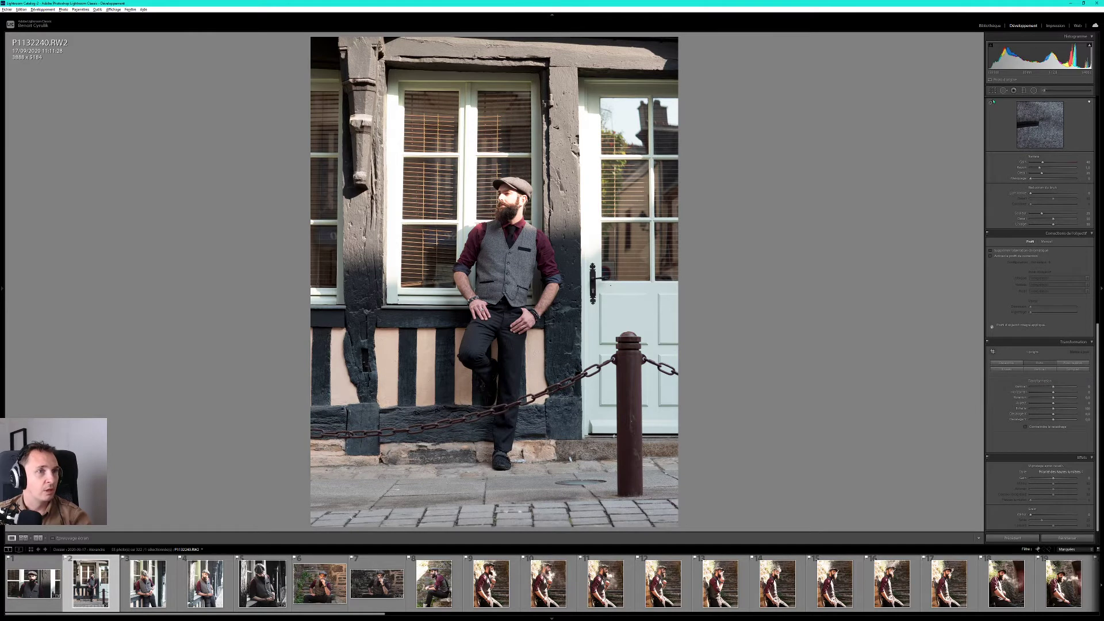
Switch P1132240 to the Black & White treatment.
{"action": "left_click", "coordinate": [992, 90]}
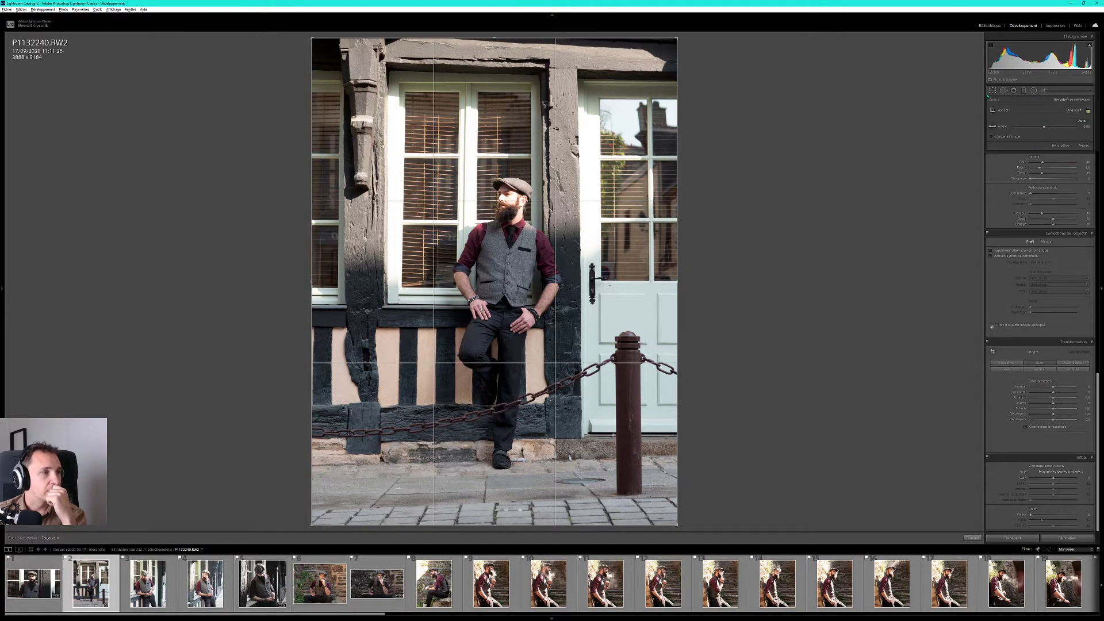
{"action": "left_click", "coordinate": [992, 90]}
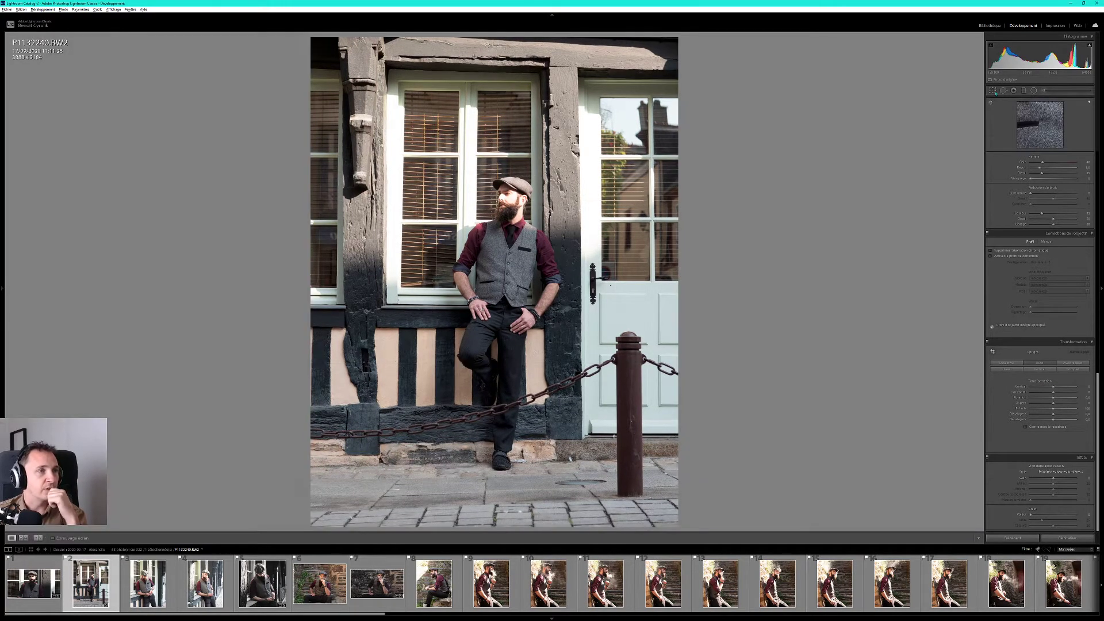
{"action": "scroll", "coordinate": [1077, 120], "scroll_direction": "up", "scroll_amount": 5}
{"action": "scroll", "coordinate": [1079, 114], "scroll_direction": "up", "scroll_amount": 5}
{"action": "left_click", "coordinate": [1082, 110]}
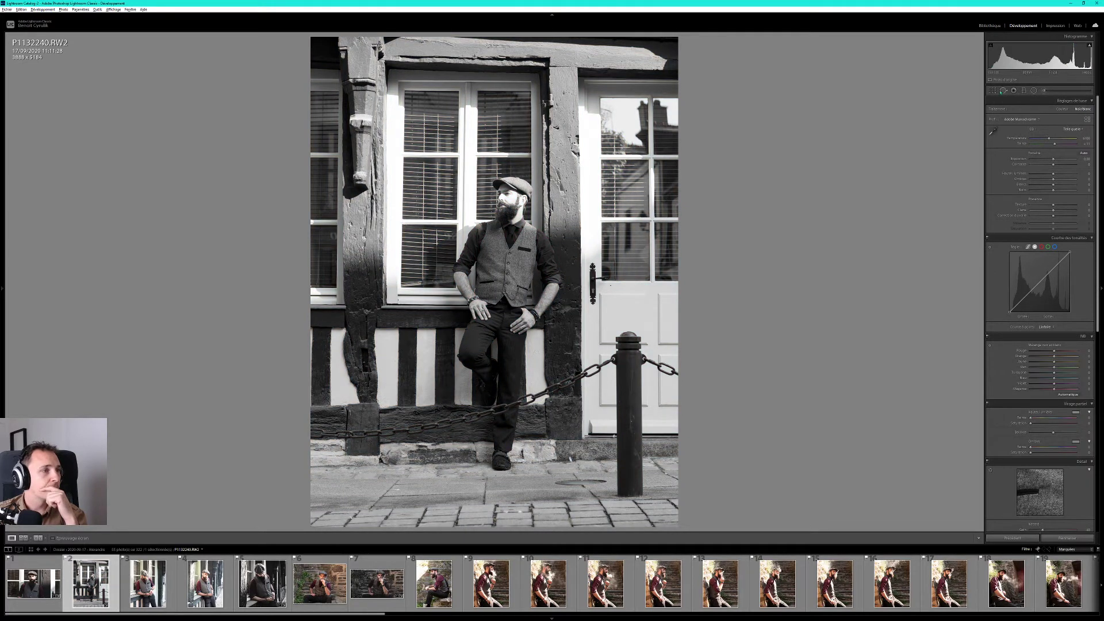
Pull the top, bottom and right crop edges in tightly around the man.
{"action": "left_click", "coordinate": [992, 90]}
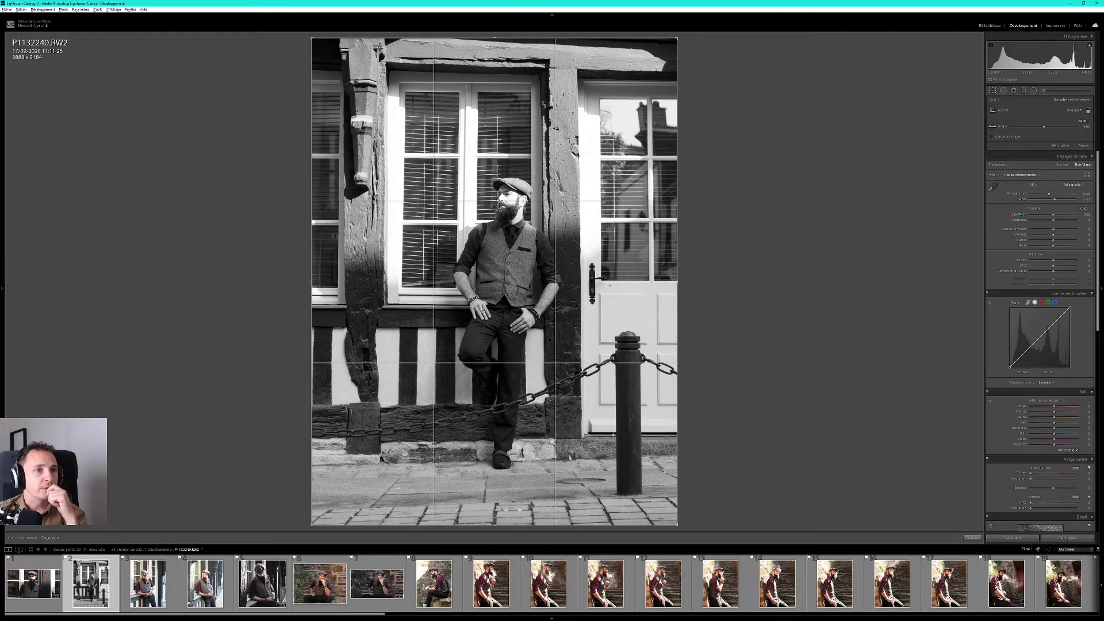
{"action": "left_click_drag", "start_coordinate": [494, 38], "coordinate": [504, 124]}
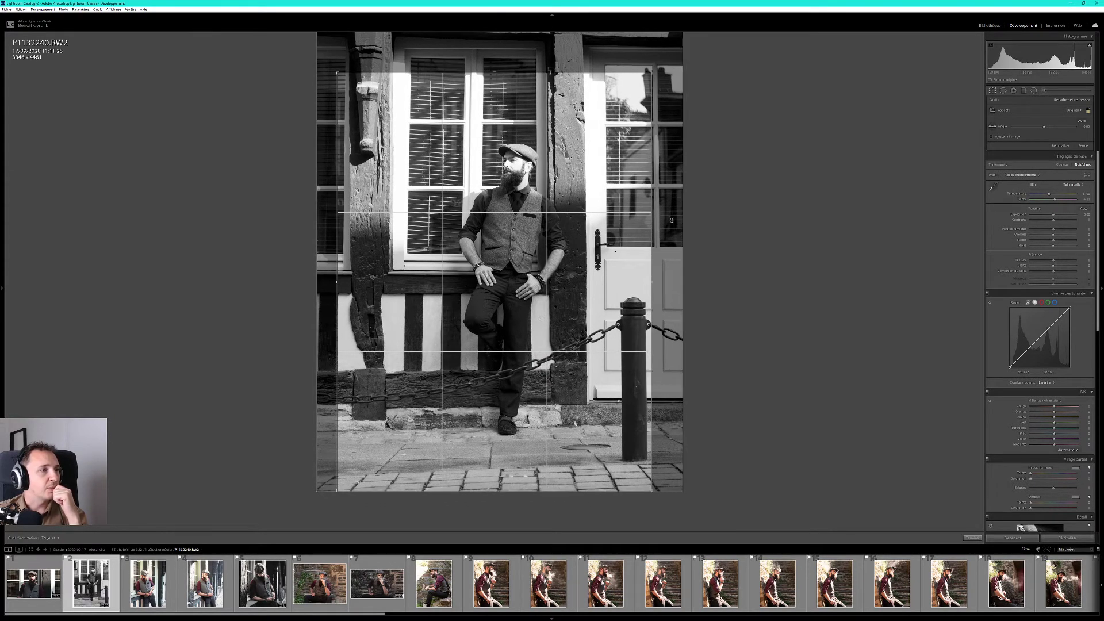
{"action": "left_click_drag", "start_coordinate": [494, 491], "coordinate": [495, 475]}
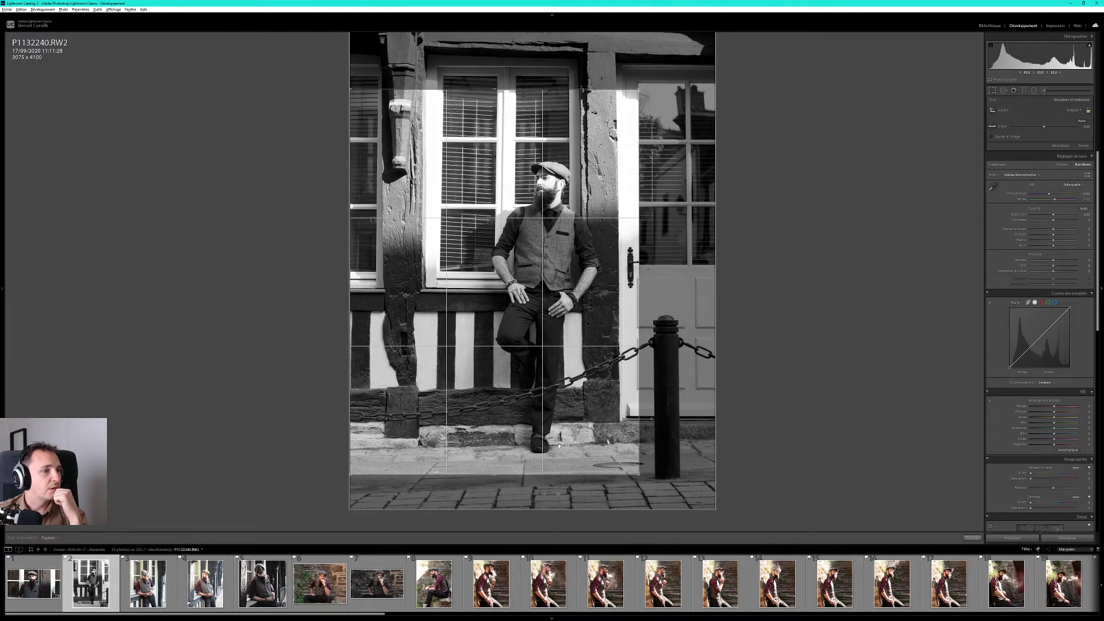
{"action": "left_click_drag", "start_coordinate": [639, 286], "coordinate": [629, 282]}
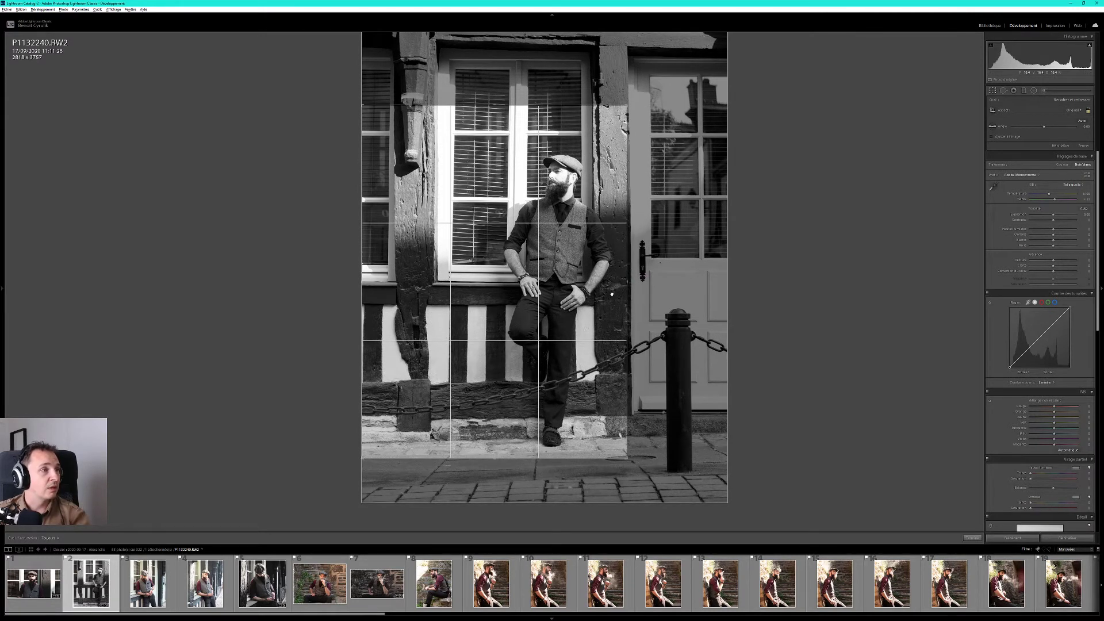
{"action": "left_click_drag", "start_coordinate": [611, 300], "coordinate": [612, 295]}
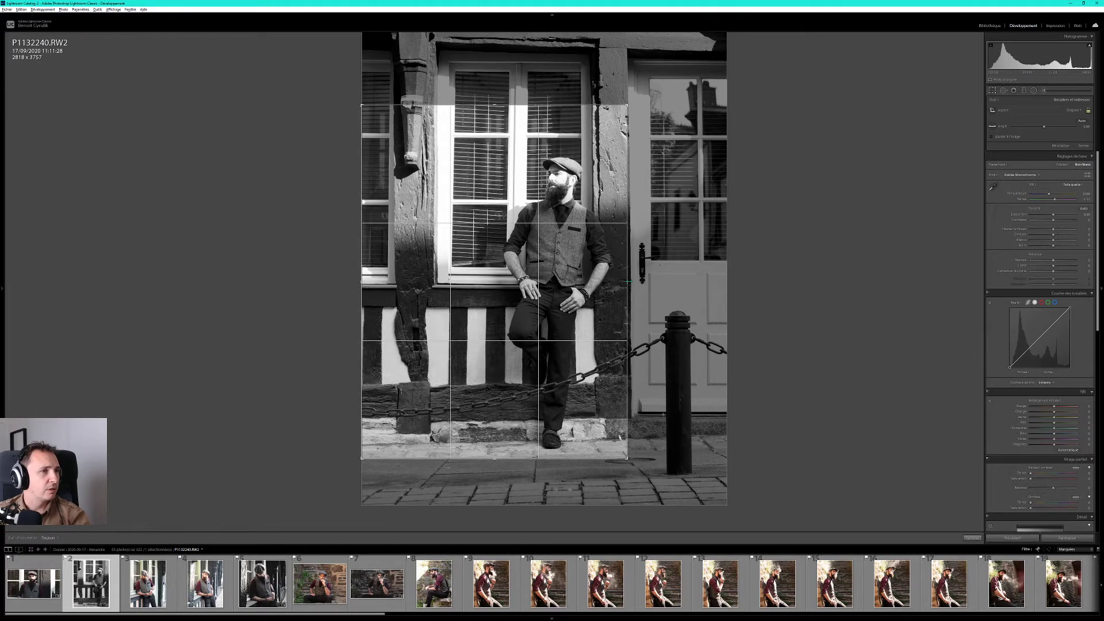
{"action": "key", "text": "Return"}
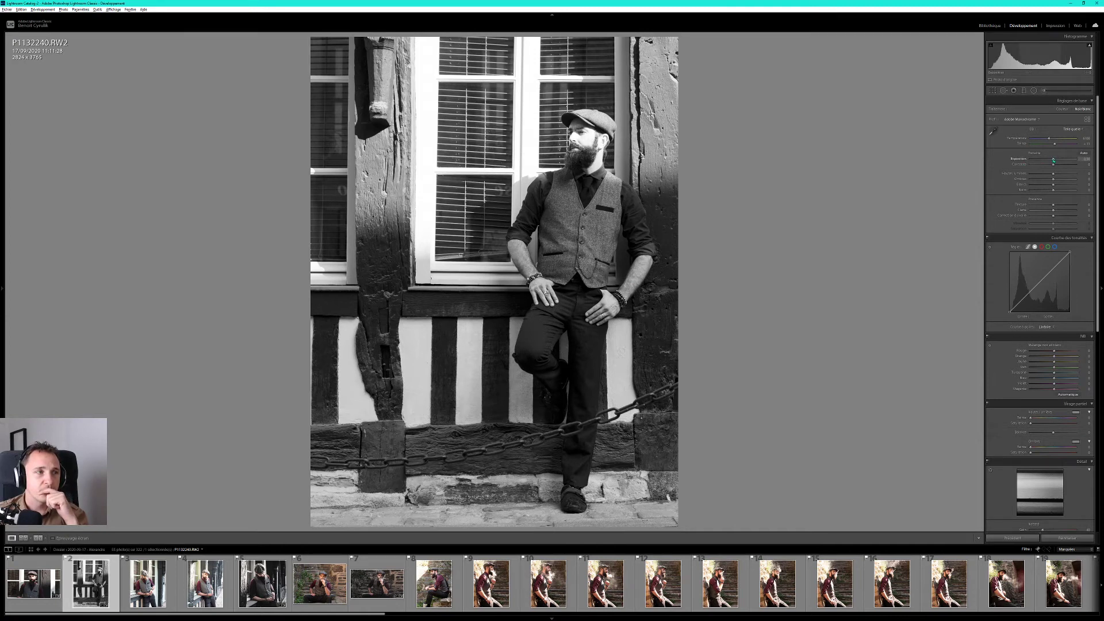
Set Exposure to about -0.29, add clarity and contrast, and lift the Tone Curve black point.
{"action": "left_click_drag", "start_coordinate": [1053, 159], "coordinate": [1060, 167]}
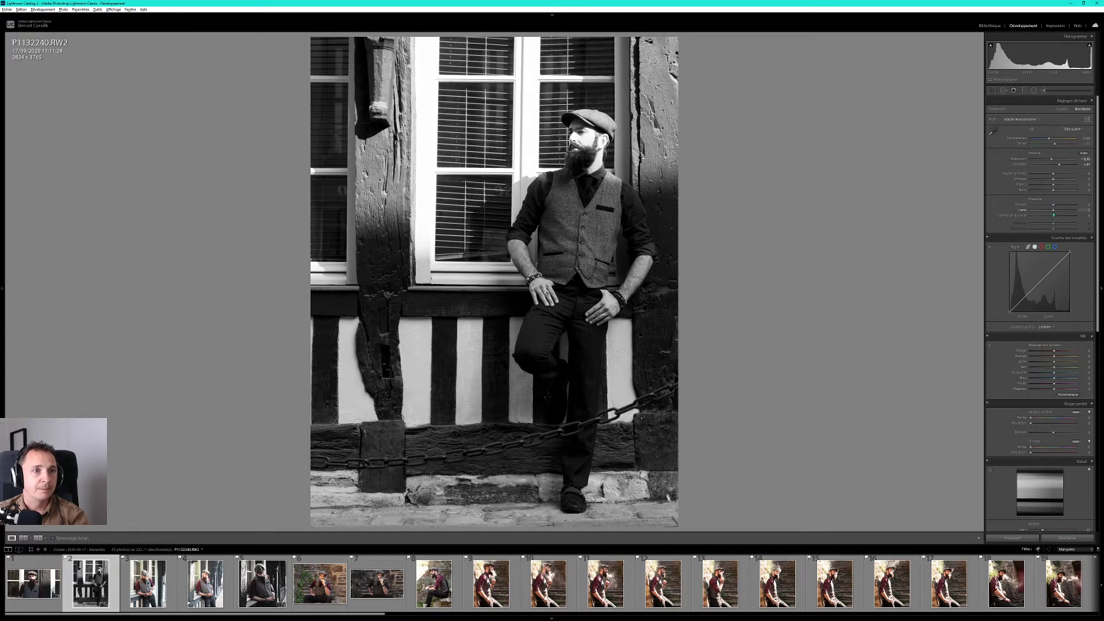
{"action": "left_click_drag", "start_coordinate": [1057, 212], "coordinate": [1058, 212]}
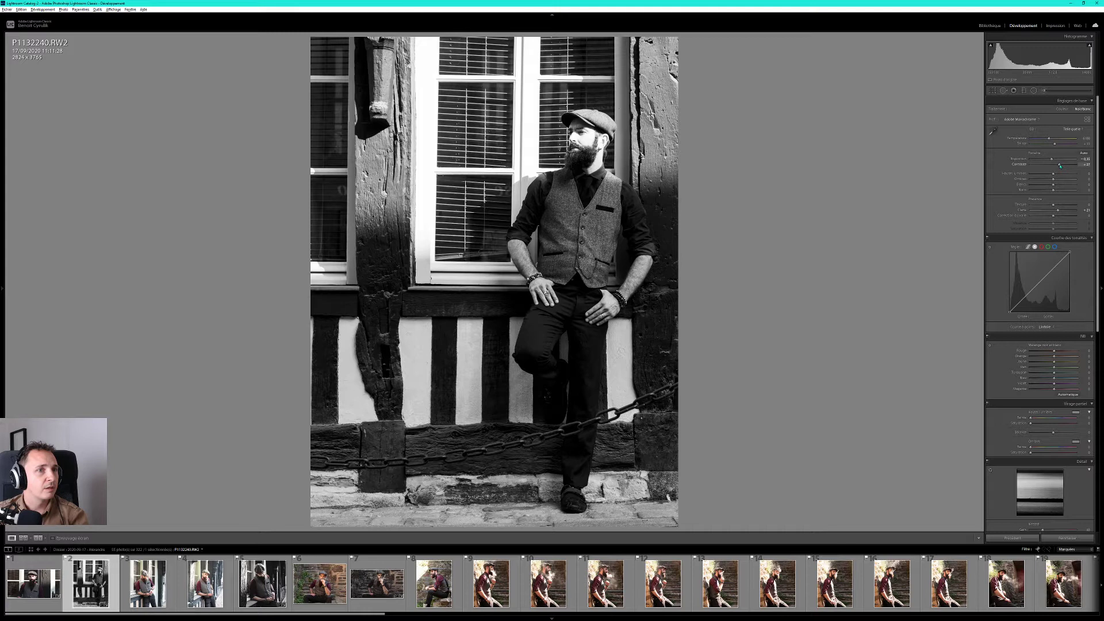
{"action": "left_click_drag", "start_coordinate": [1060, 166], "coordinate": [1063, 171]}
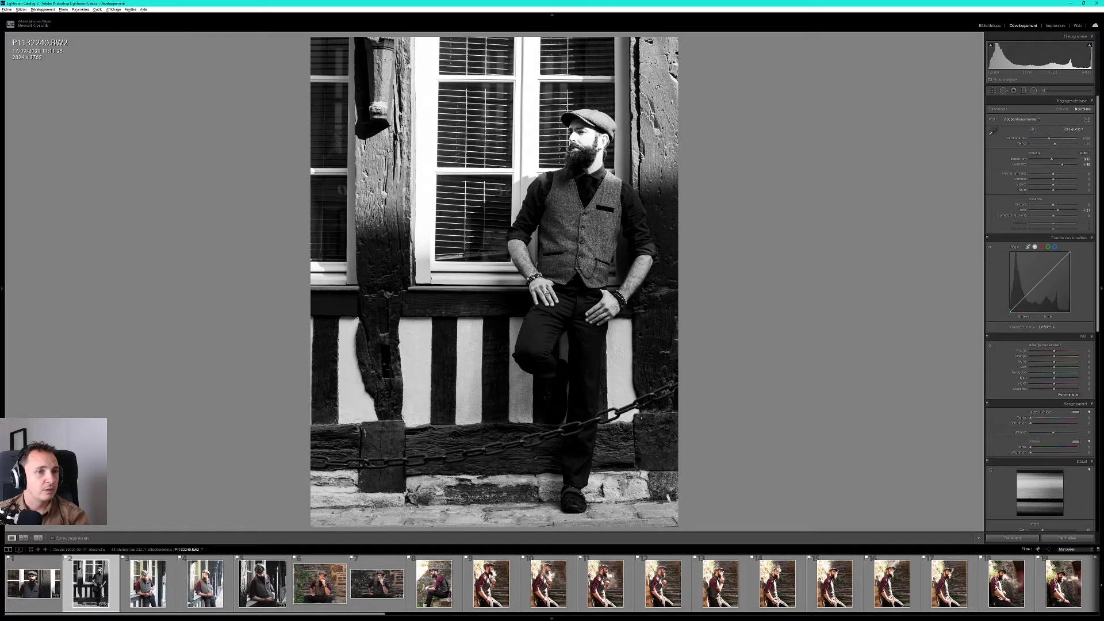
{"action": "left_click_drag", "start_coordinate": [1010, 313], "coordinate": [1016, 309]}
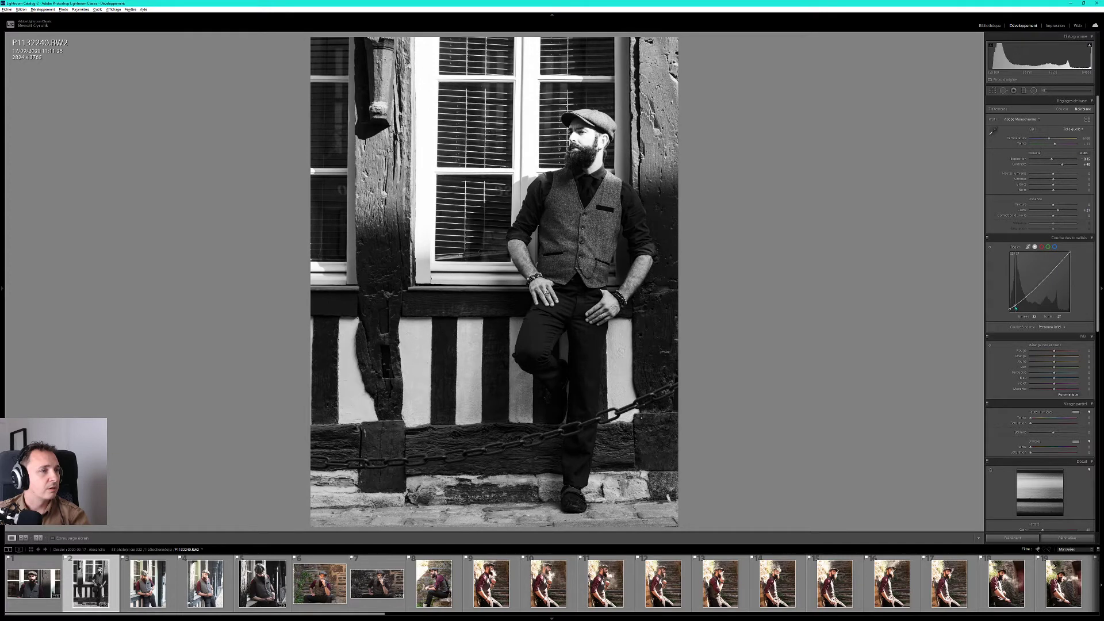
{"action": "left_click", "coordinate": [987, 239]}
{"action": "left_click", "coordinate": [988, 239]}
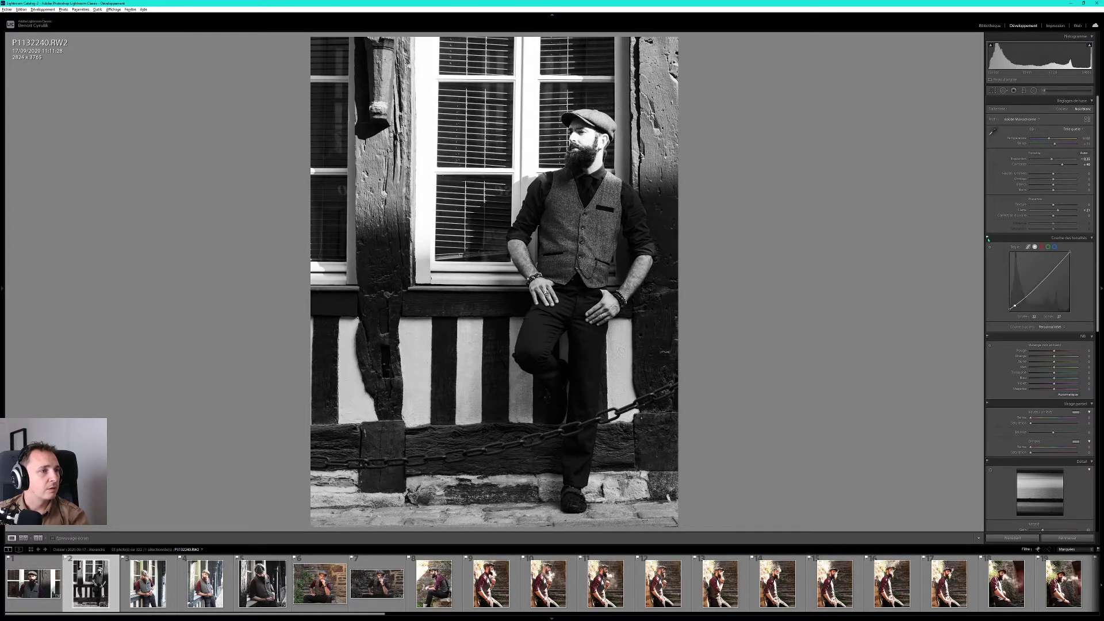
Darken the corners with a Post-Crop Vignette Amount of about -17.
{"action": "scroll", "coordinate": [1018, 373], "scroll_direction": "down", "scroll_amount": 8}
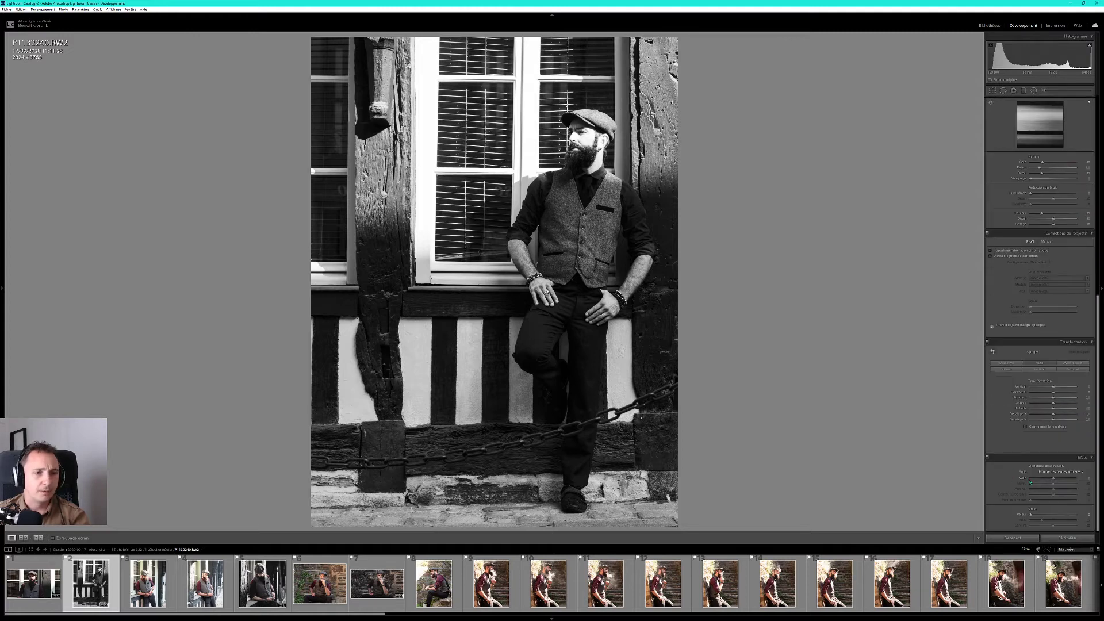
{"action": "left_click_drag", "start_coordinate": [1054, 479], "coordinate": [1050, 479]}
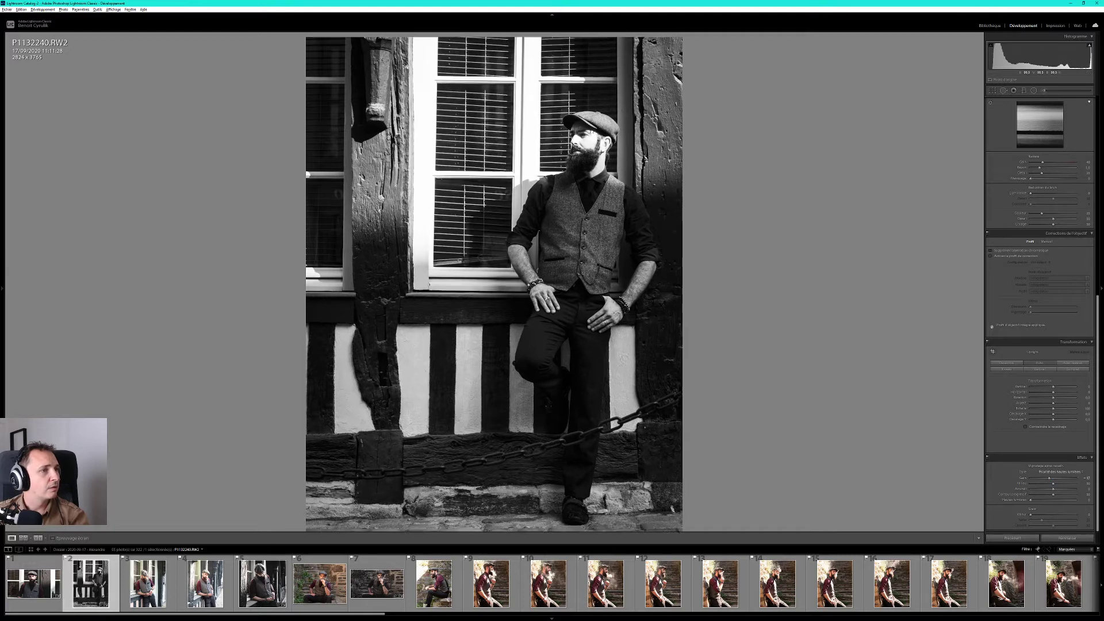
{"action": "left_click", "coordinate": [654, 191]}
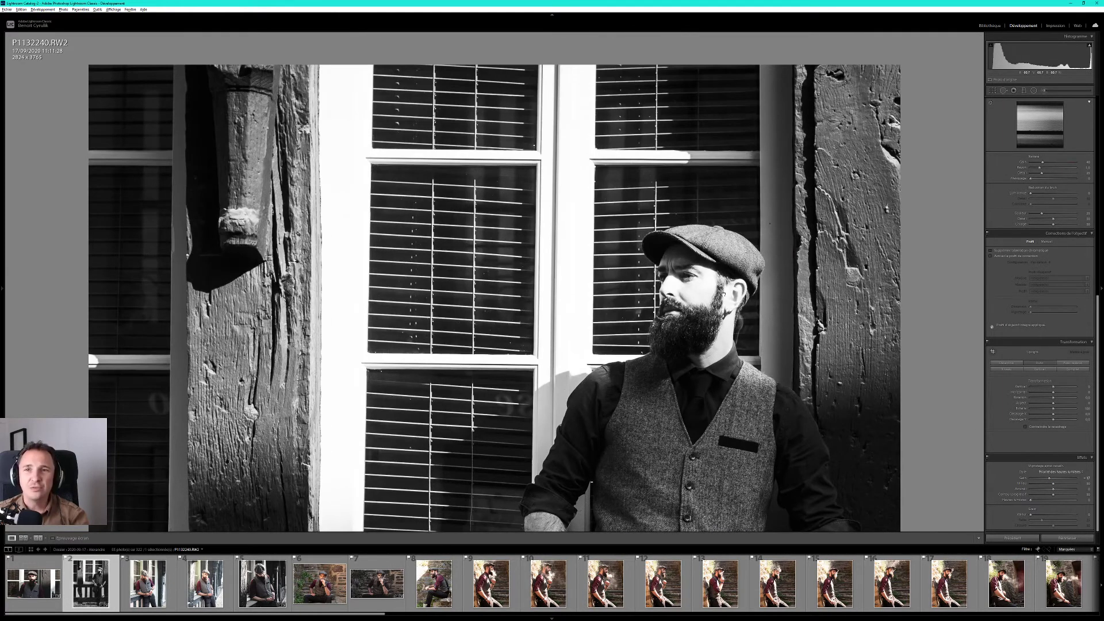
{"action": "left_click", "coordinate": [710, 300]}
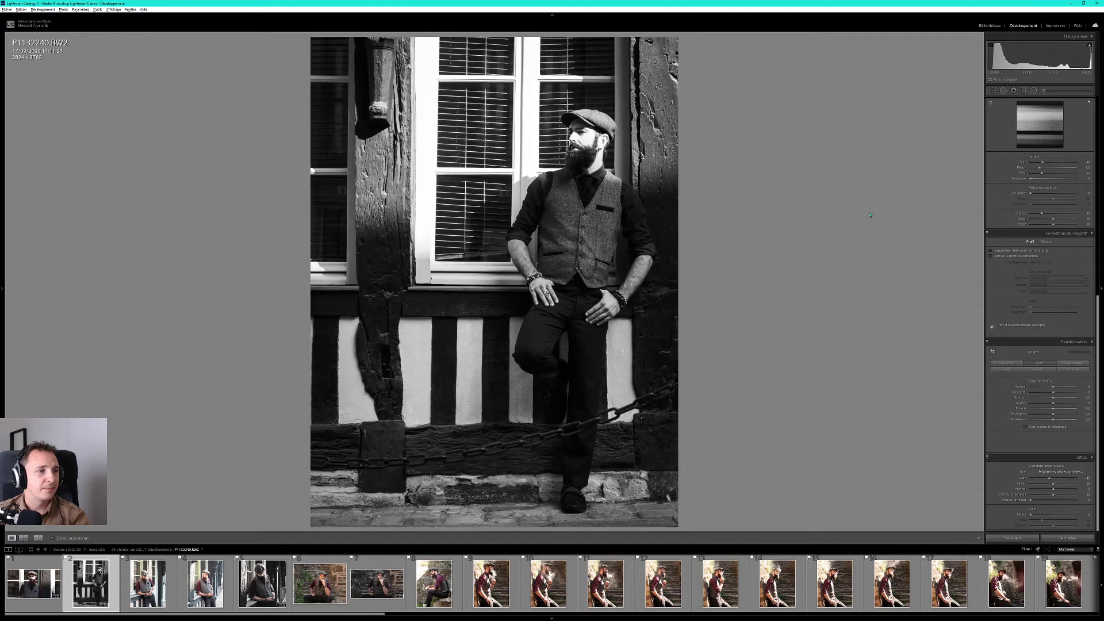
{"action": "scroll", "coordinate": [1039, 193], "scroll_direction": "up", "scroll_amount": 5}
{"action": "scroll", "coordinate": [1035, 184], "scroll_direction": "up", "scroll_amount": 5}
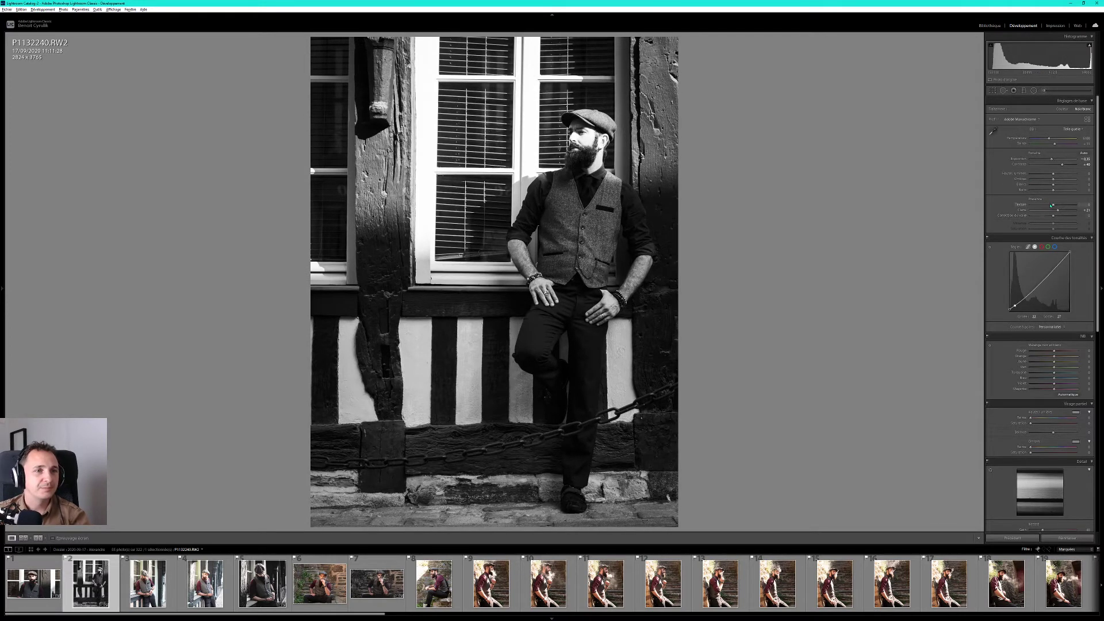
Lower Highlights to about -40 and check the face detail up close.
{"action": "left_click_drag", "start_coordinate": [1053, 173], "coordinate": [1044, 175]}
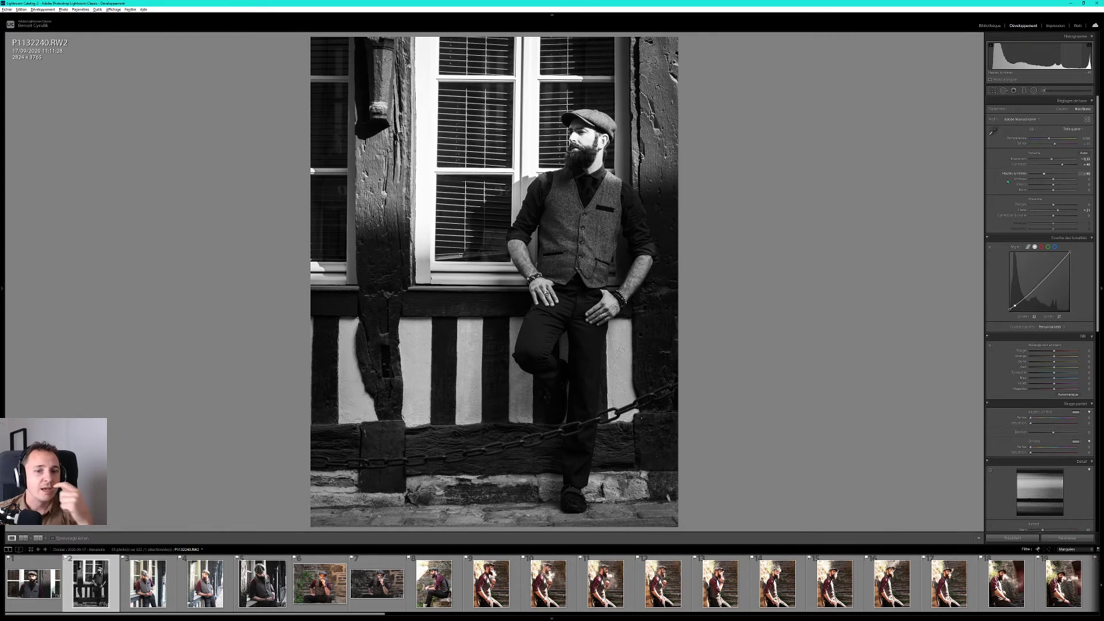
{"action": "left_click", "coordinate": [589, 139]}
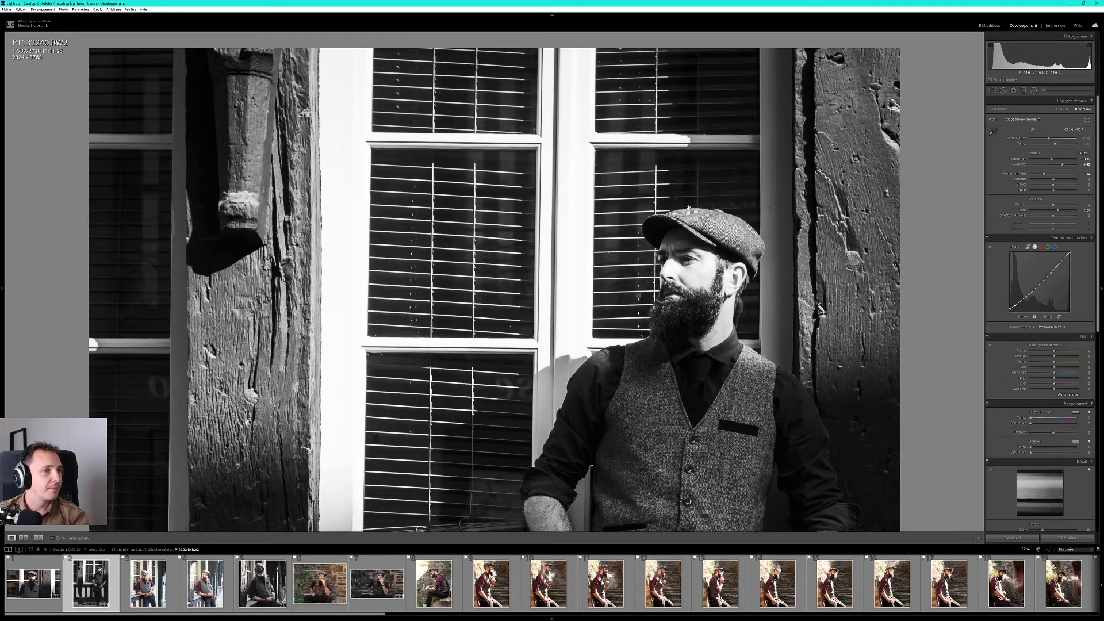
{"action": "left_click", "coordinate": [792, 266]}
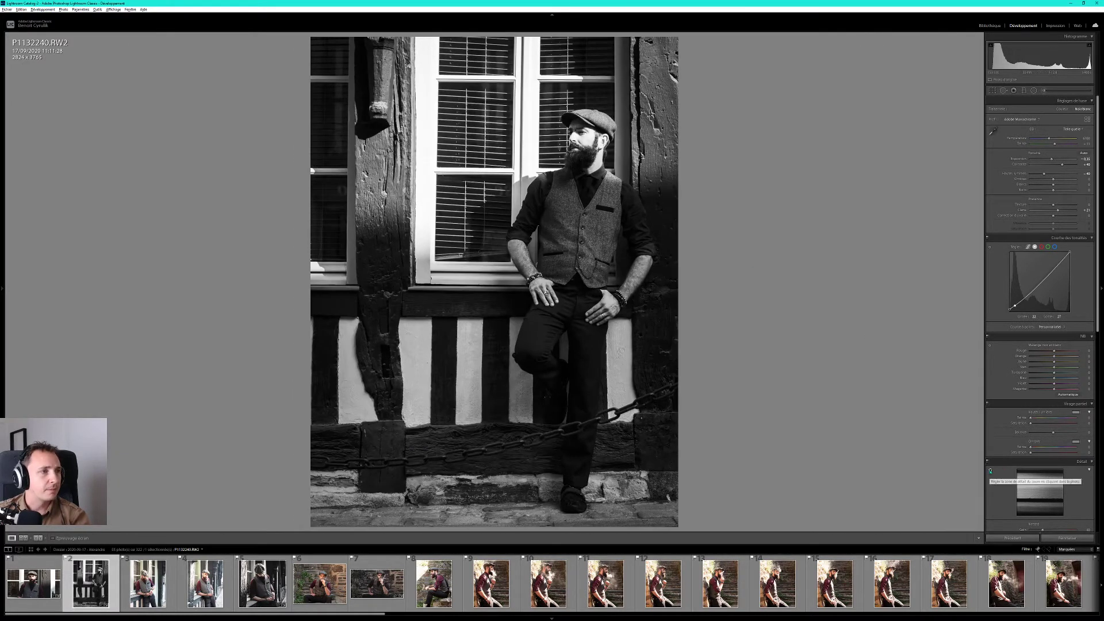
{"action": "left_click", "coordinate": [991, 471]}
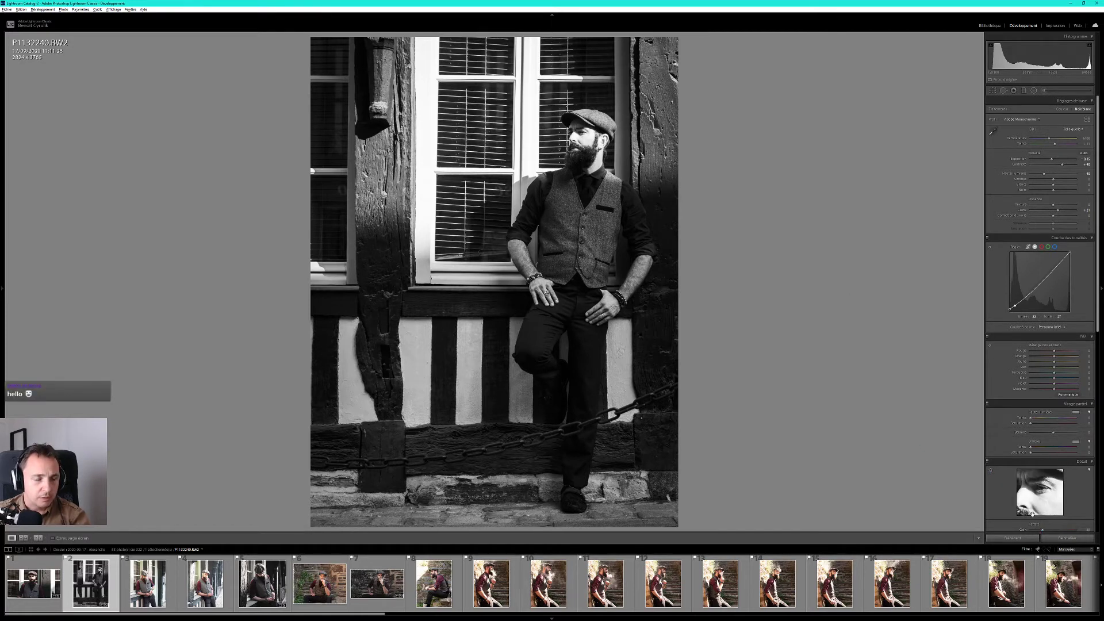
Raise sharpening to about 53 and check the window and head detail zoomed in.
{"action": "scroll", "coordinate": [1002, 517], "scroll_direction": "down", "scroll_amount": 3}
{"action": "left_click_drag", "start_coordinate": [1045, 467], "coordinate": [1049, 466]}
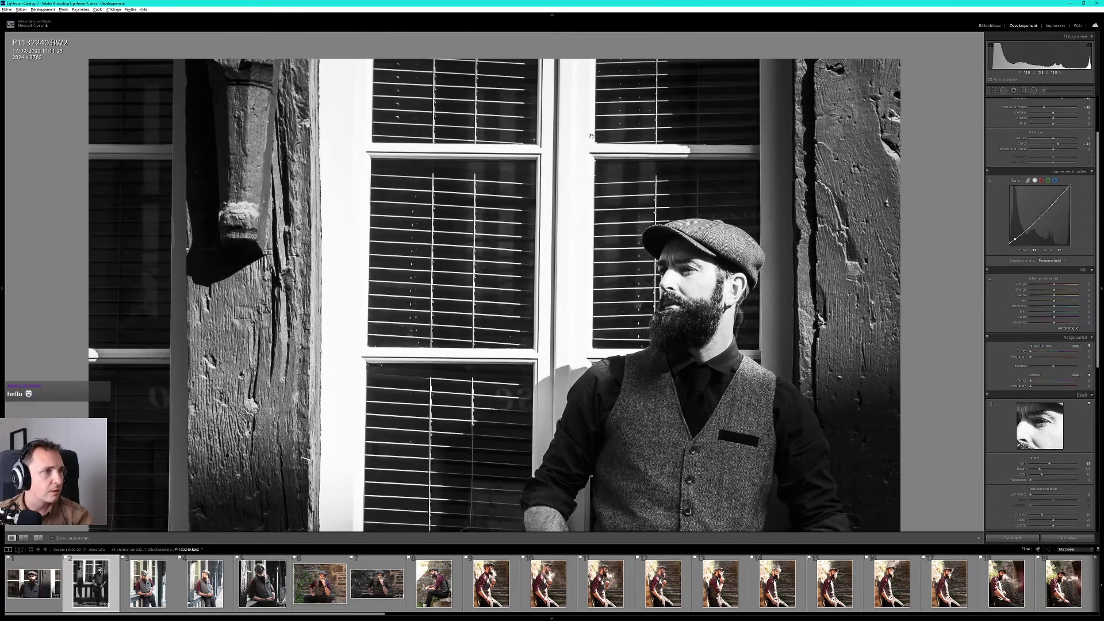
{"action": "left_click", "coordinate": [859, 349]}
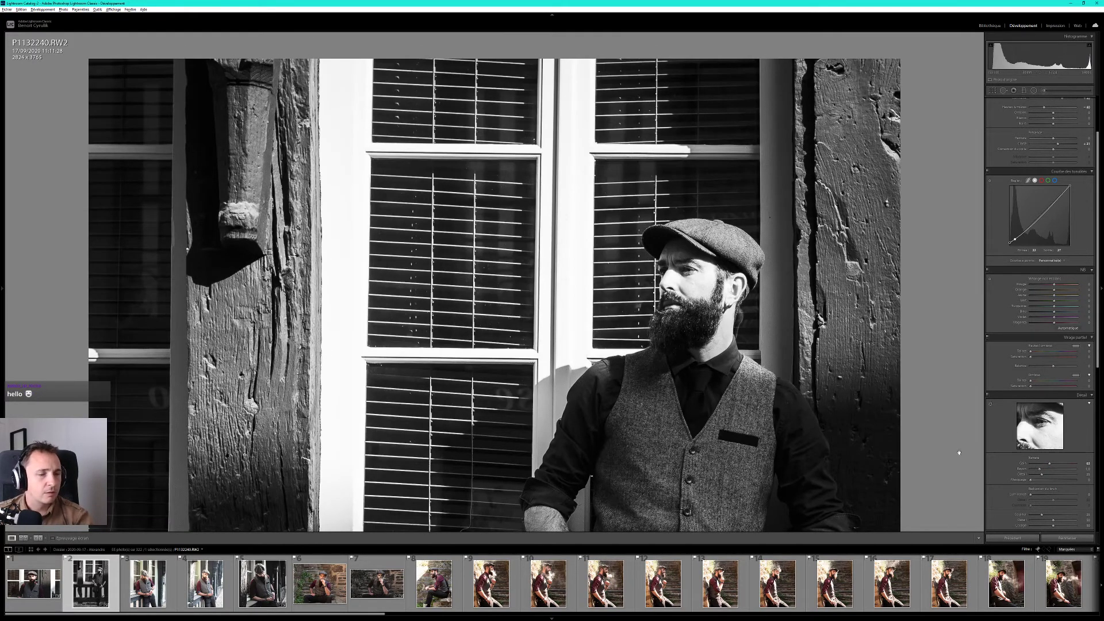
{"action": "left_click", "coordinate": [710, 381]}
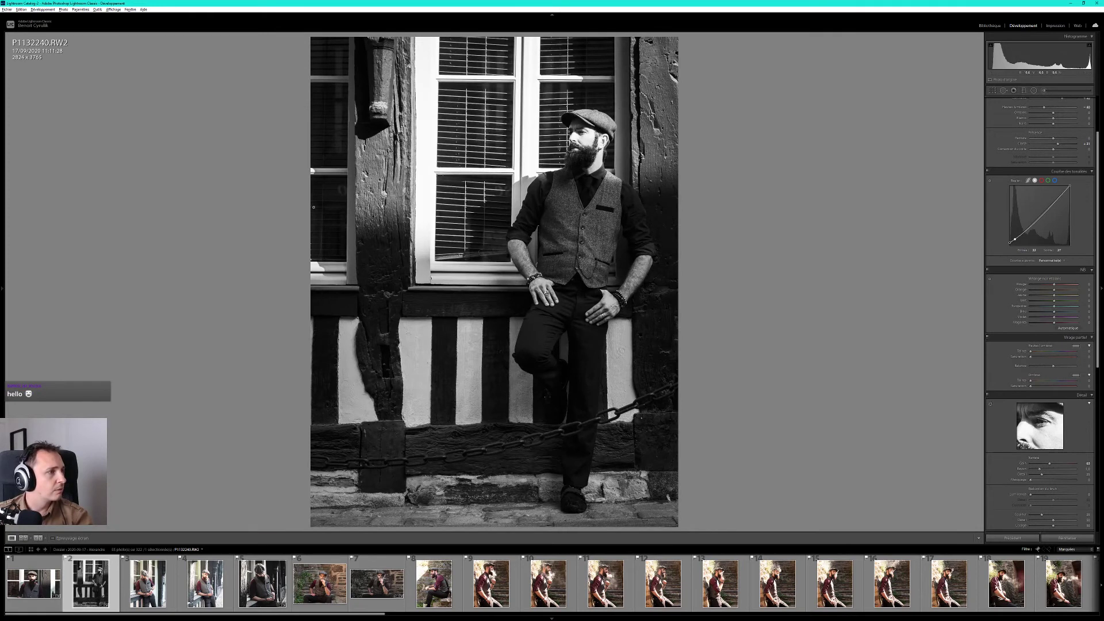
Recheck the window portrait up close, then load the next shot, P1132247.
{"action": "left_click", "coordinate": [170, 259]}
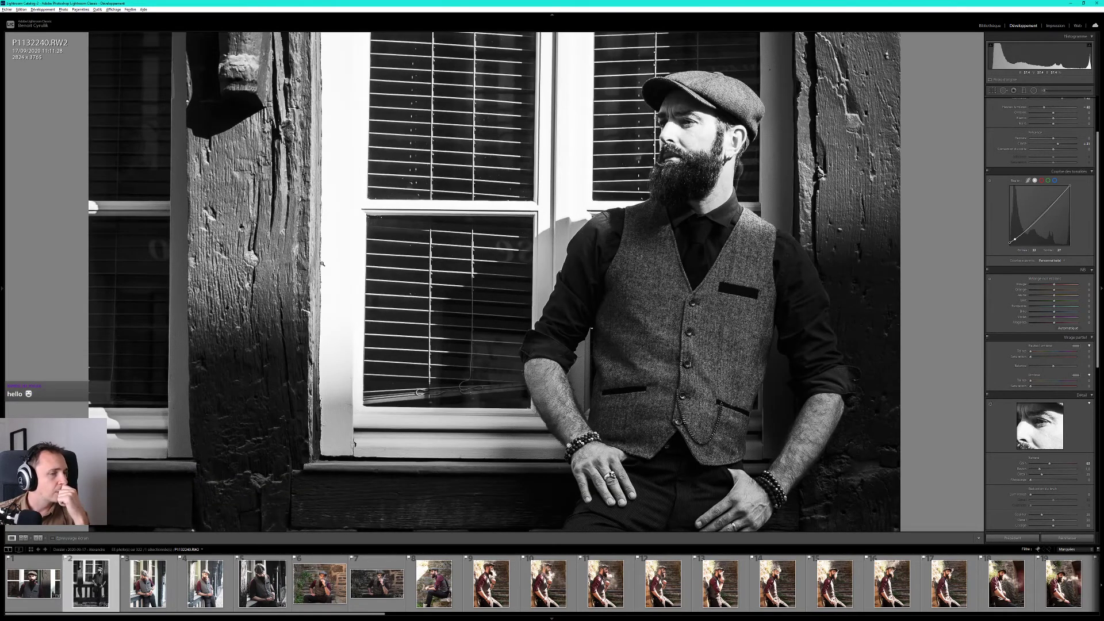
{"action": "left_click", "coordinate": [322, 263]}
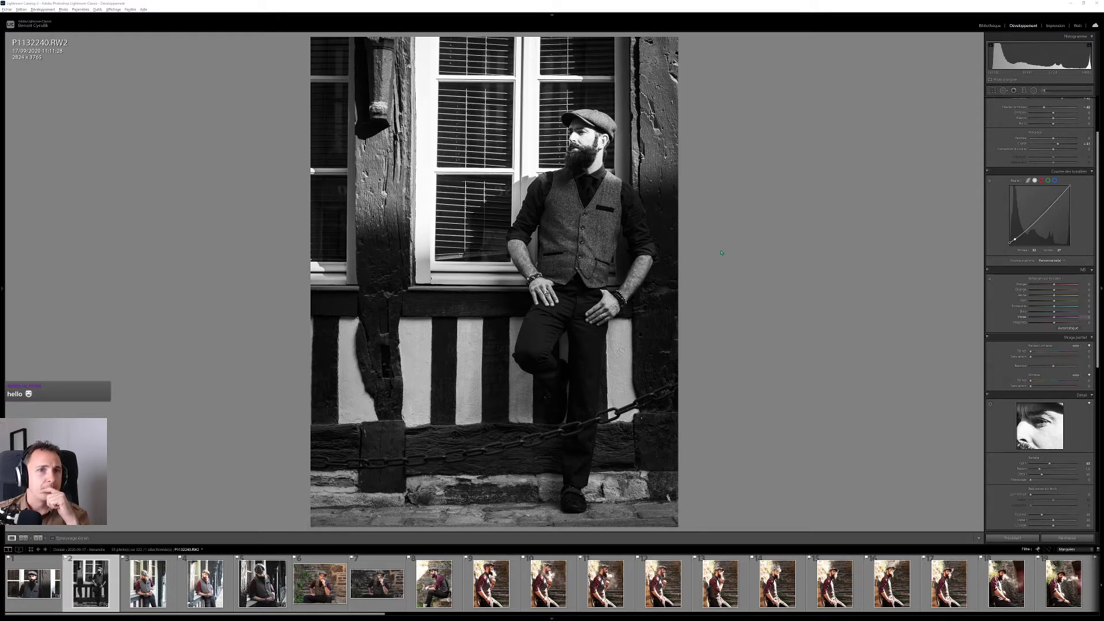
{"action": "left_click", "coordinate": [682, 37]}
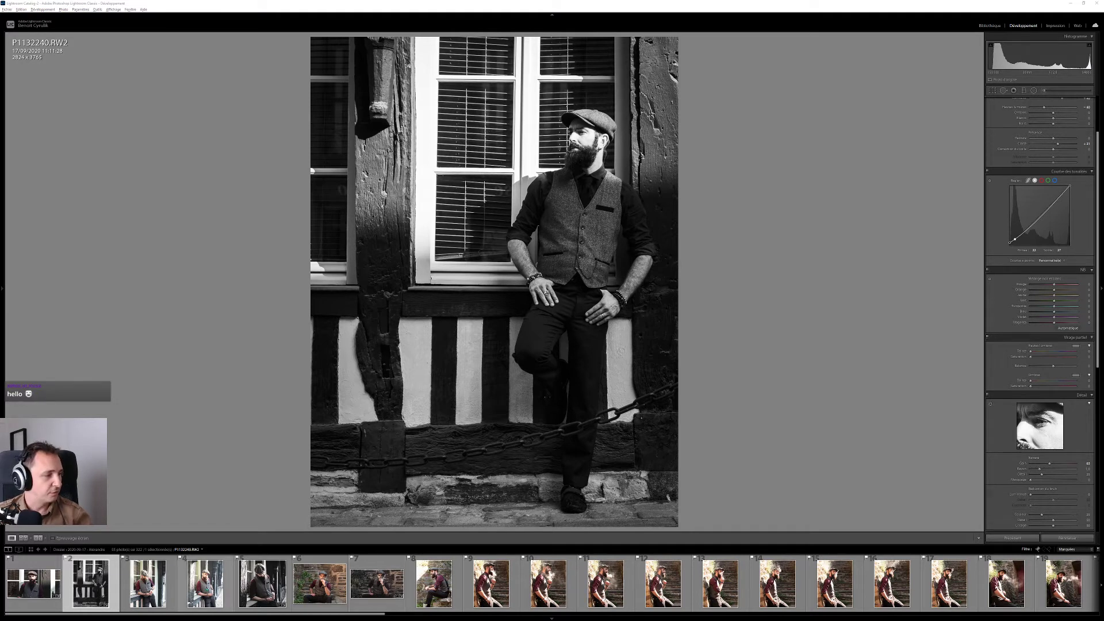
{"action": "left_click", "coordinate": [148, 582]}
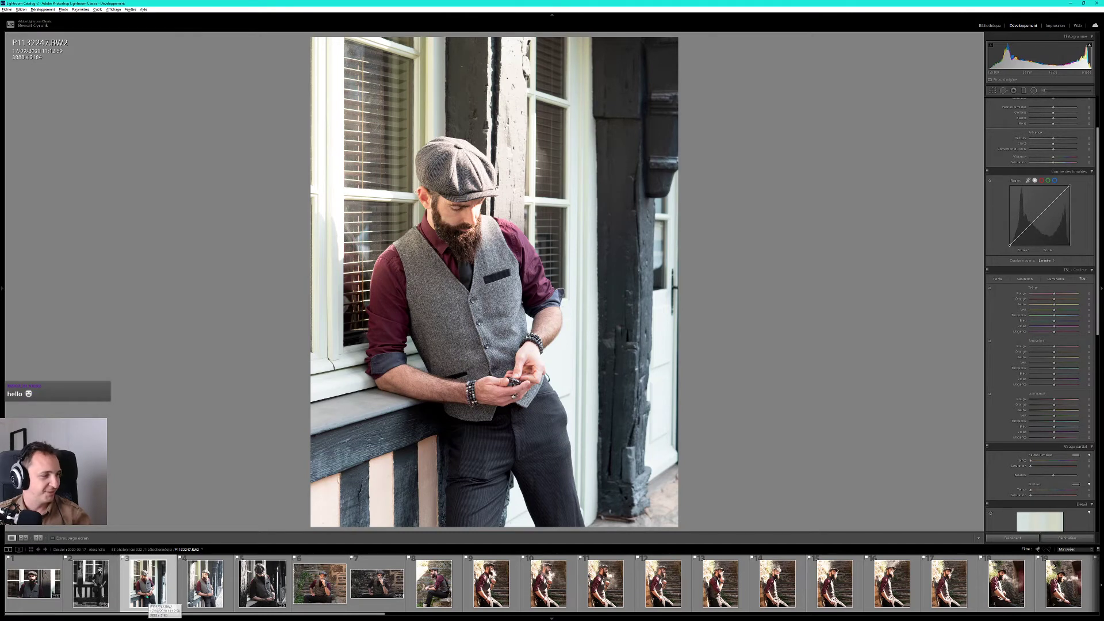
Paste the previous black-and-white settings onto P1132247 and set Exposure to about -0.54.
{"action": "key", "text": "ctrl+shift+v"}
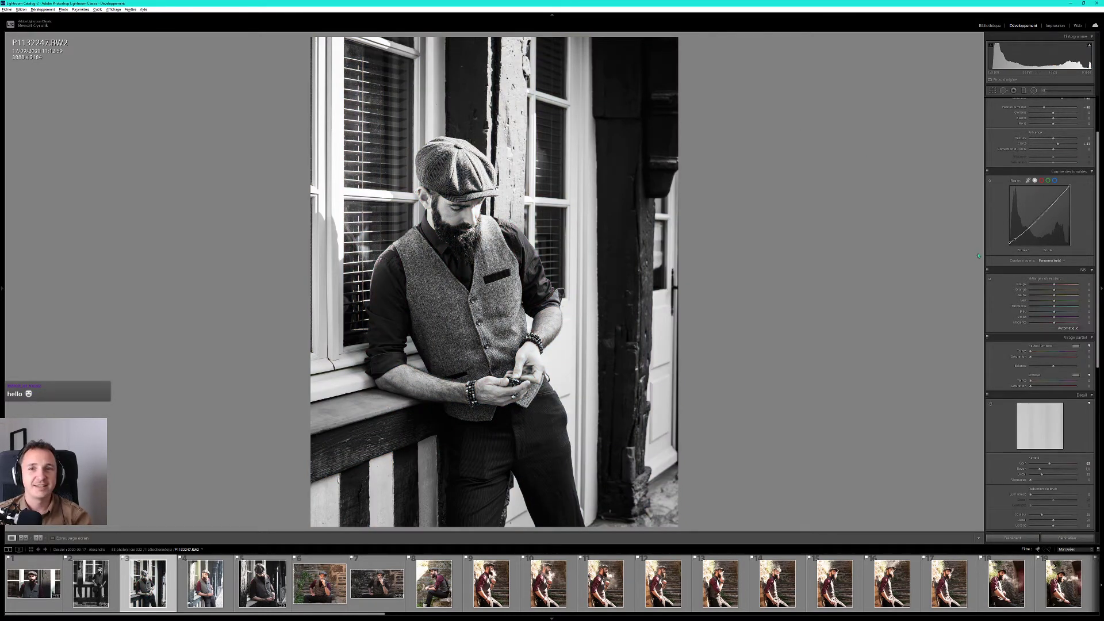
{"action": "scroll", "coordinate": [1008, 264], "scroll_direction": "up", "scroll_amount": 3}
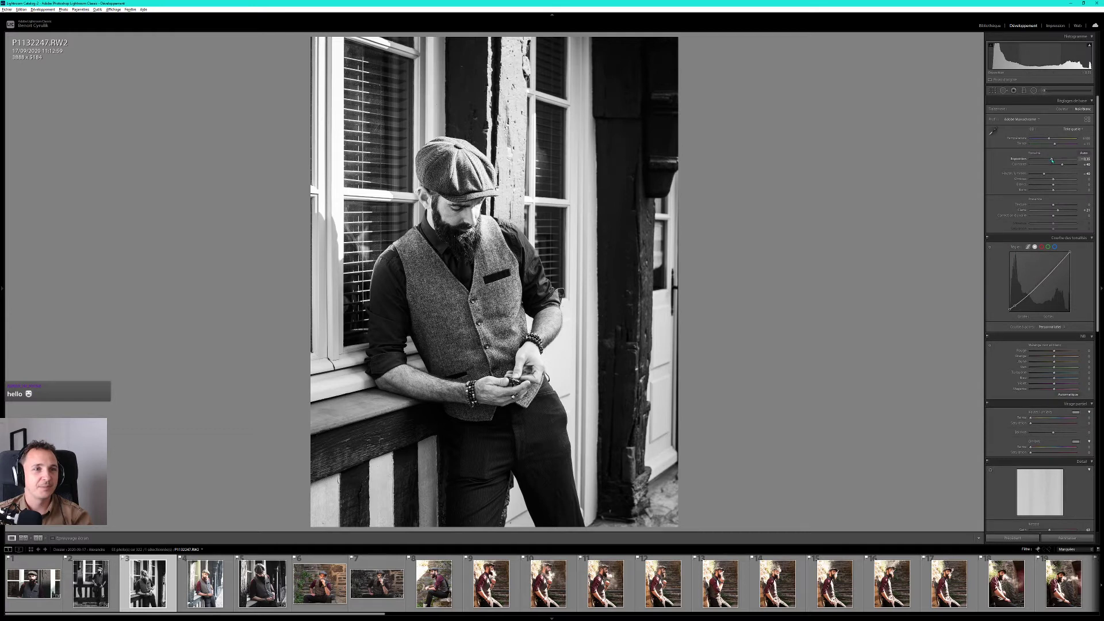
{"action": "left_click_drag", "start_coordinate": [1052, 161], "coordinate": [1050, 161]}
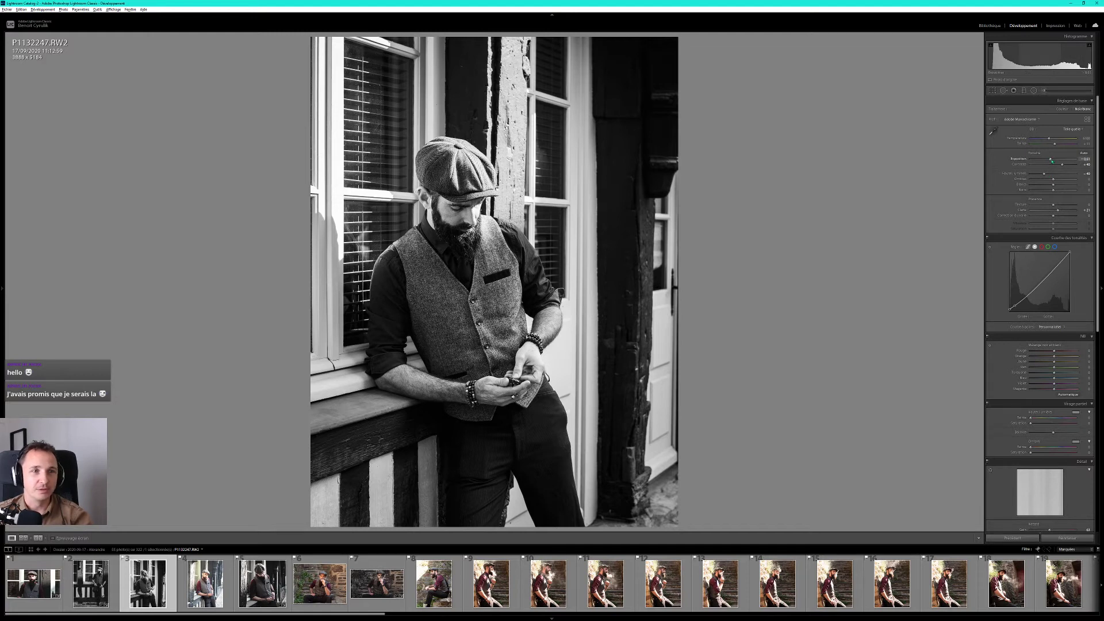
{"action": "left_click_drag", "start_coordinate": [1052, 161], "coordinate": [1050, 161]}
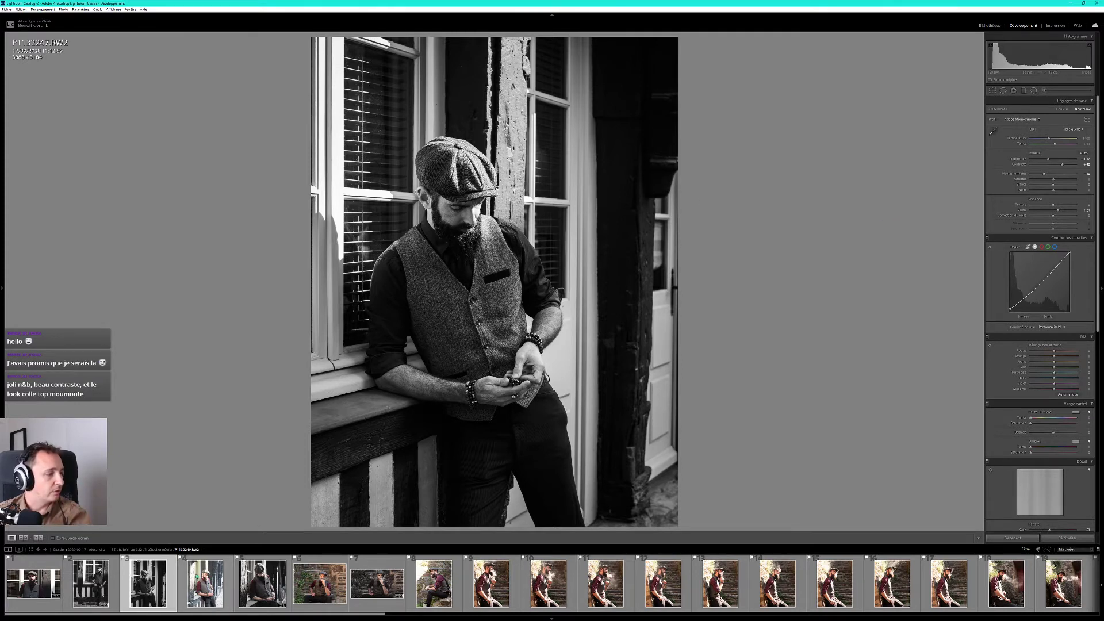
Give P1132249 the pasted black-and-white settings with Exposure about -0.73, and begin cropping it.
{"action": "left_click", "coordinate": [205, 598]}
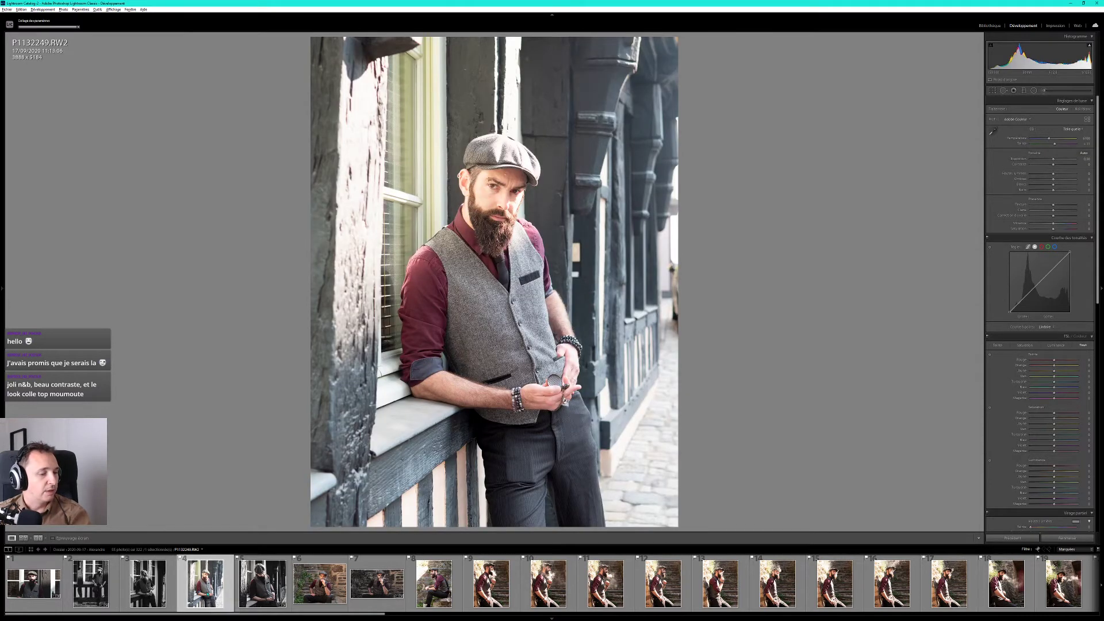
{"action": "key", "text": "ctrl+shift+v"}
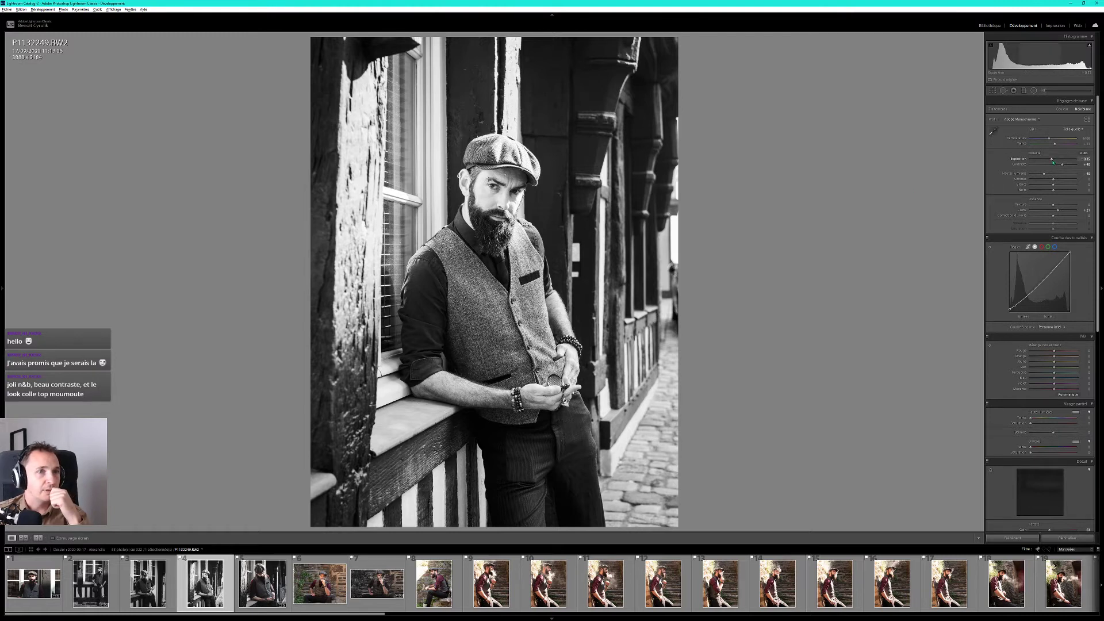
{"action": "left_click_drag", "start_coordinate": [1053, 163], "coordinate": [1051, 163]}
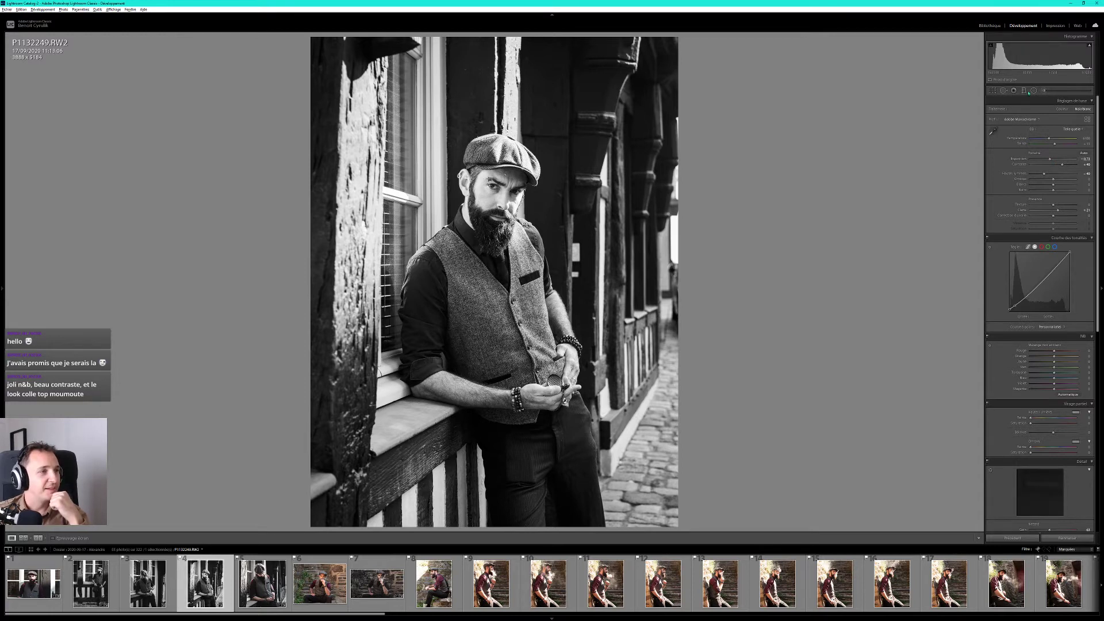
{"action": "left_click", "coordinate": [992, 90]}
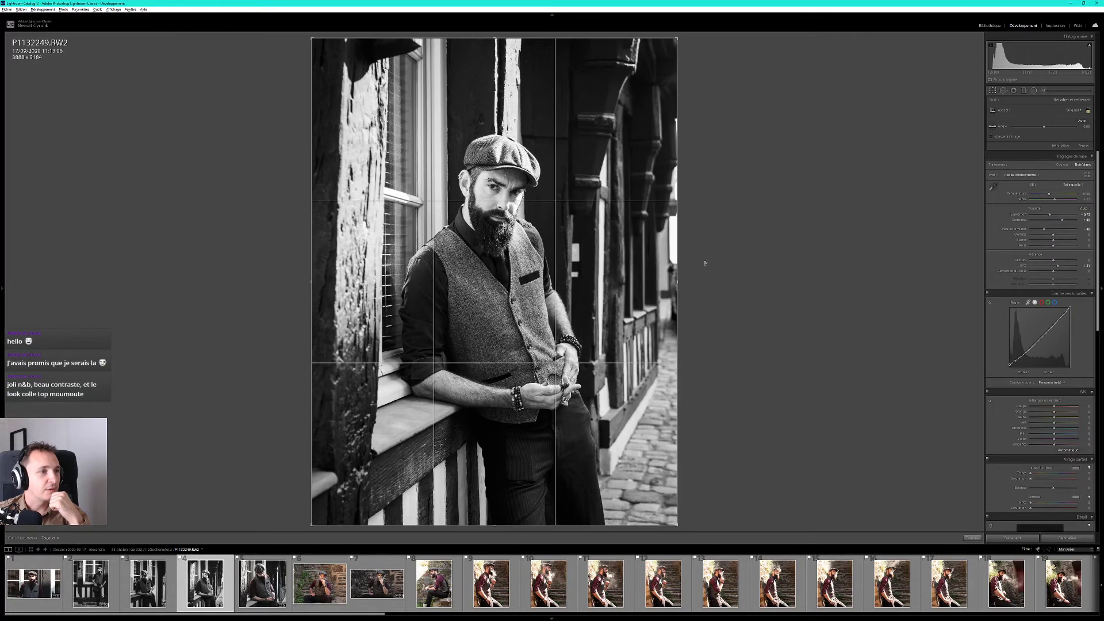
Tighten P1132249's crop to 3643 × 4857, then bring up P1132247 to compare.
{"action": "left_click_drag", "start_coordinate": [678, 286], "coordinate": [667, 283]}
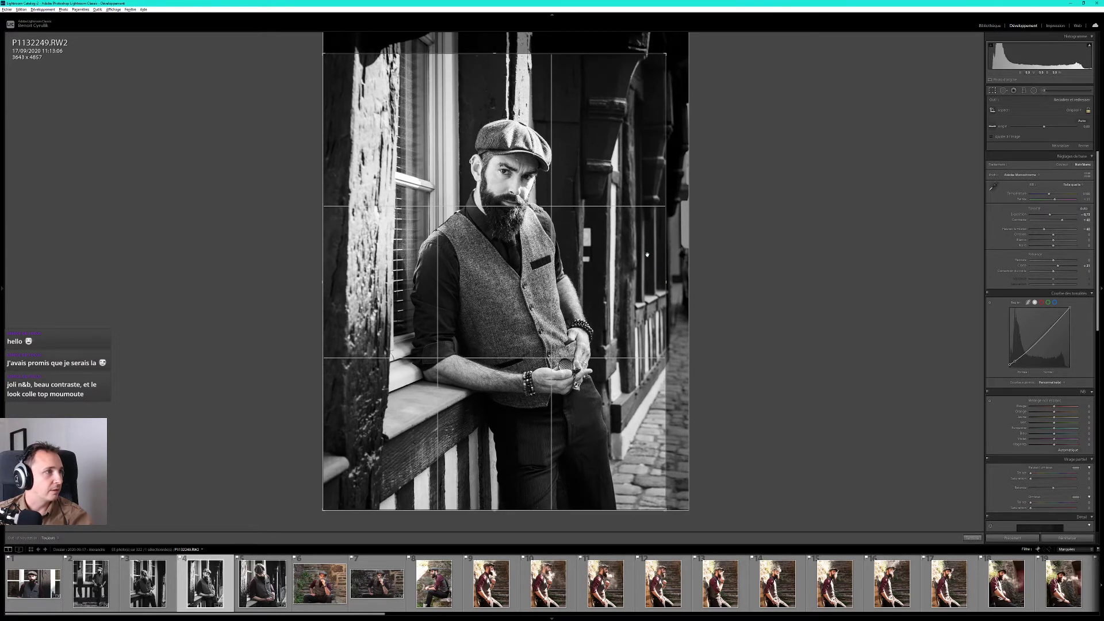
{"action": "key", "text": "Return"}
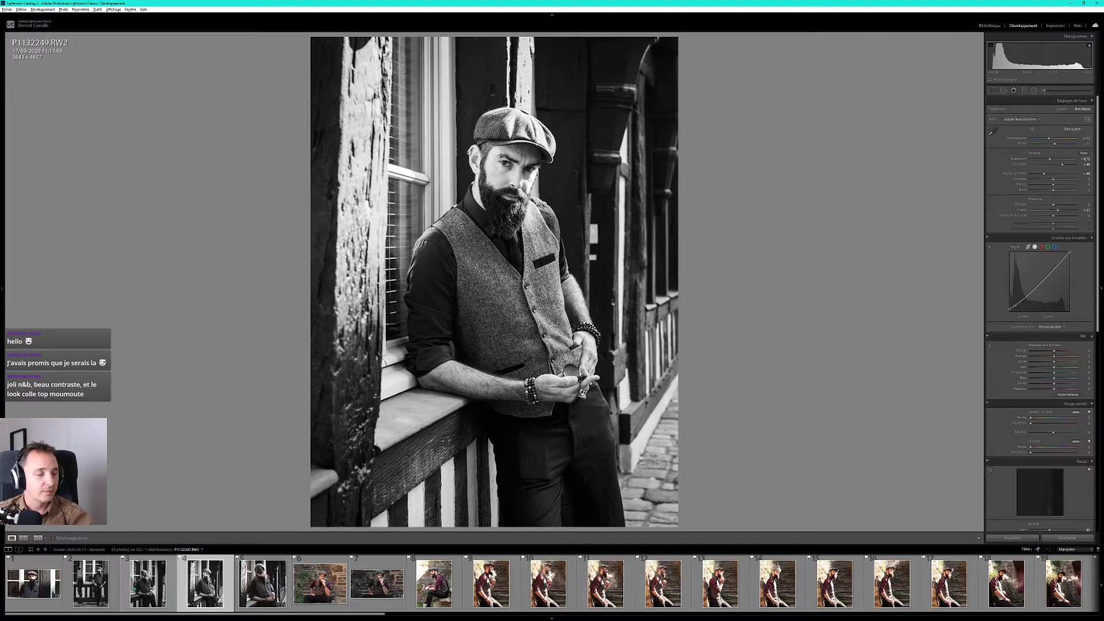
{"action": "left_click", "coordinate": [155, 587]}
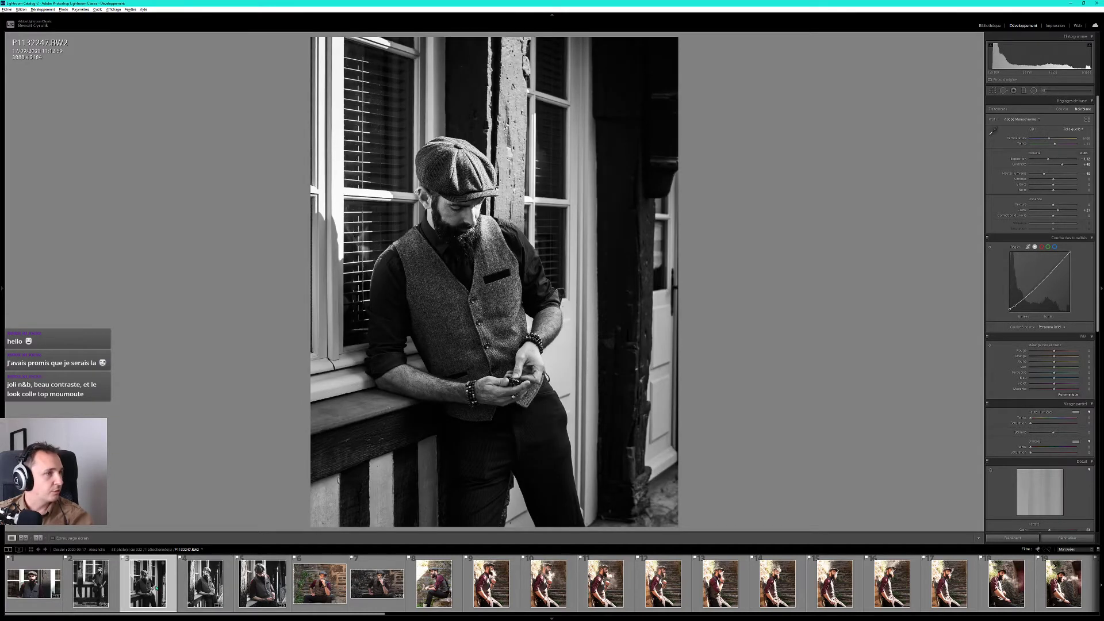
{"action": "mouse_move", "coordinate": [205, 583]}
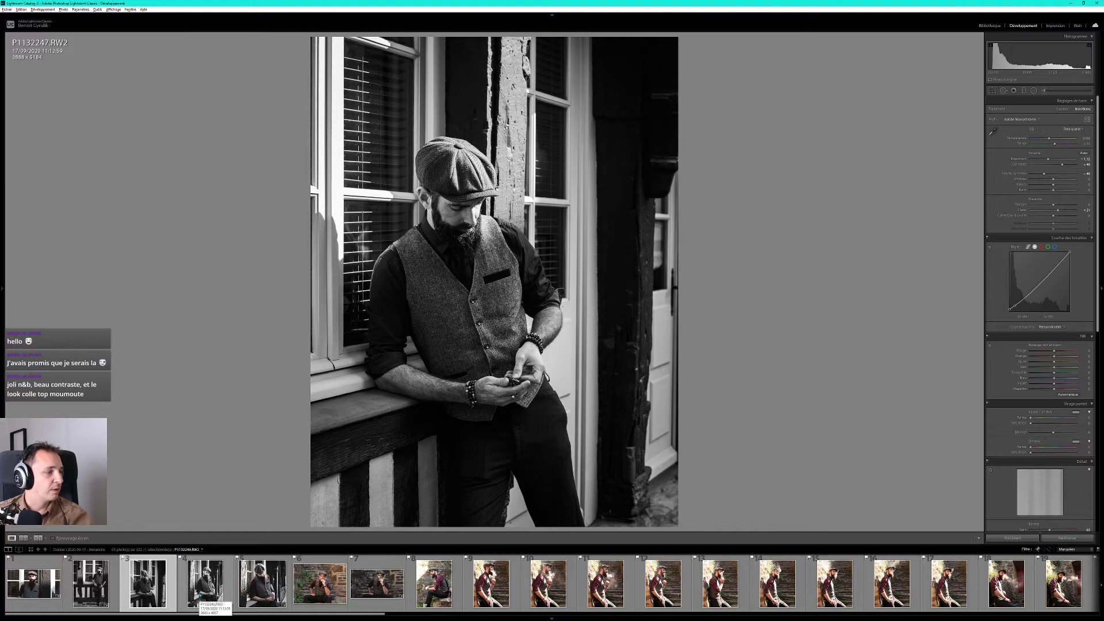
Compare cropped P1132249 against P1132240 and P1132247 in the filmstrip.
{"action": "left_click", "coordinate": [214, 601]}
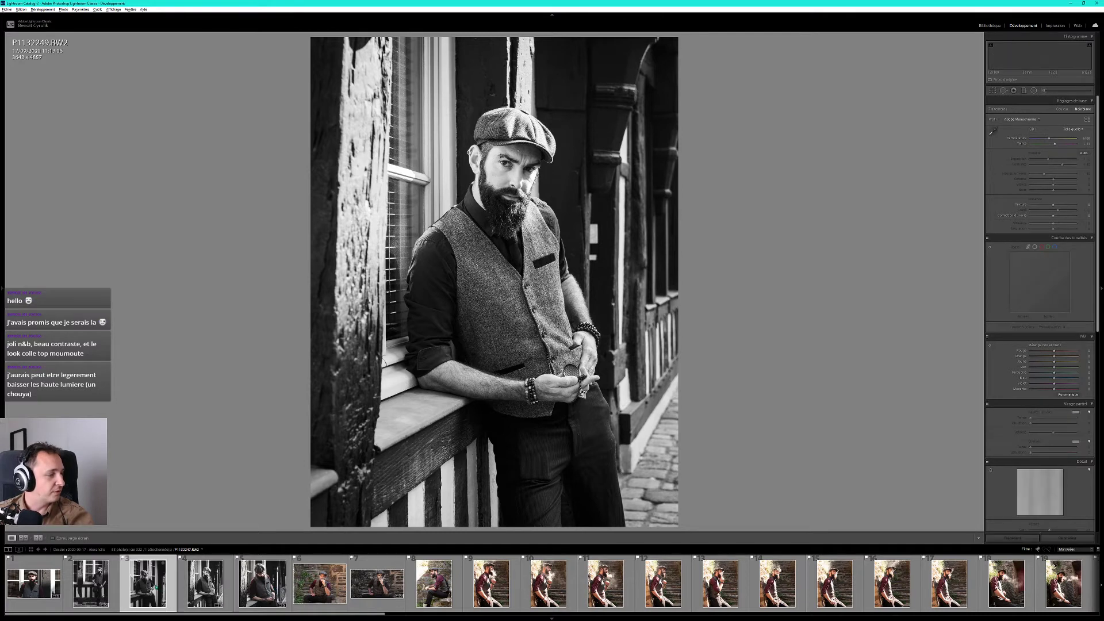
{"action": "left_click", "coordinate": [89, 584]}
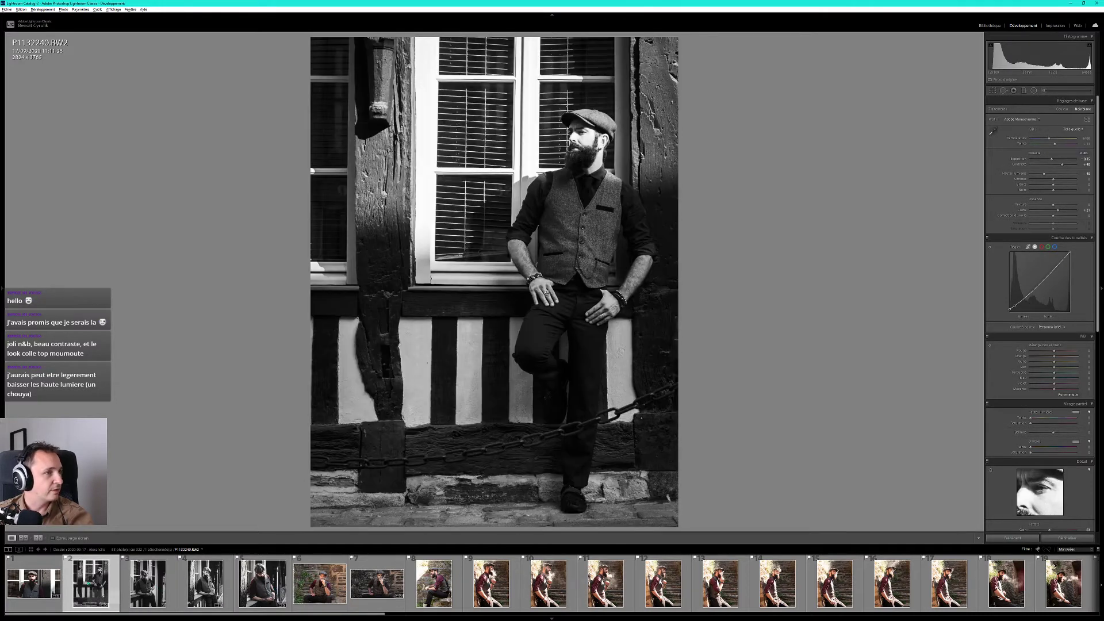
{"action": "left_click", "coordinate": [141, 586]}
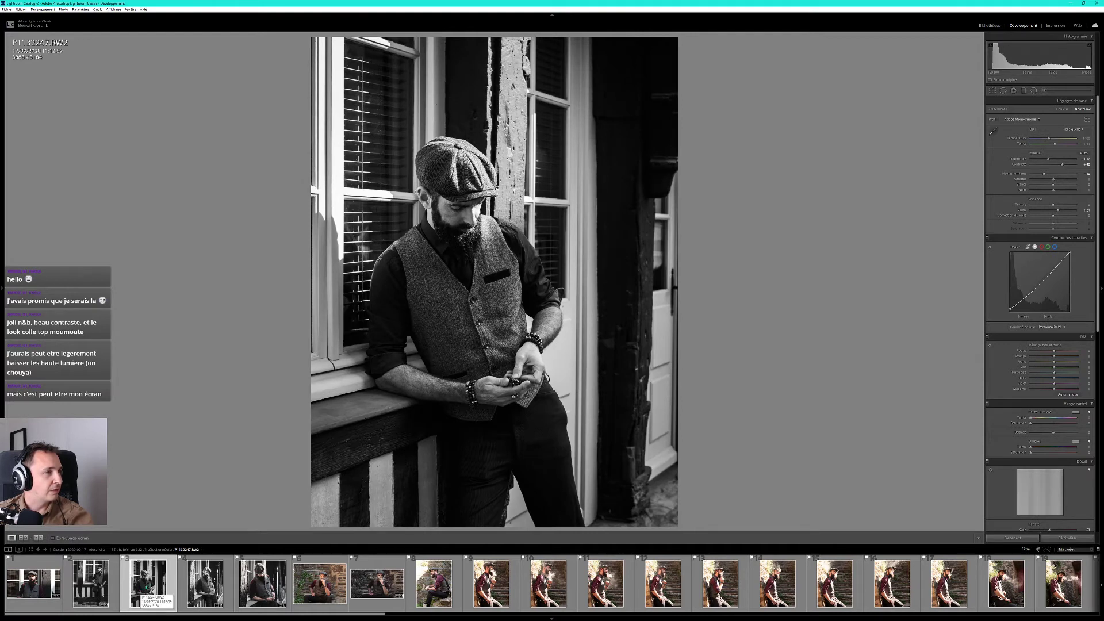
{"action": "left_click", "coordinate": [207, 587]}
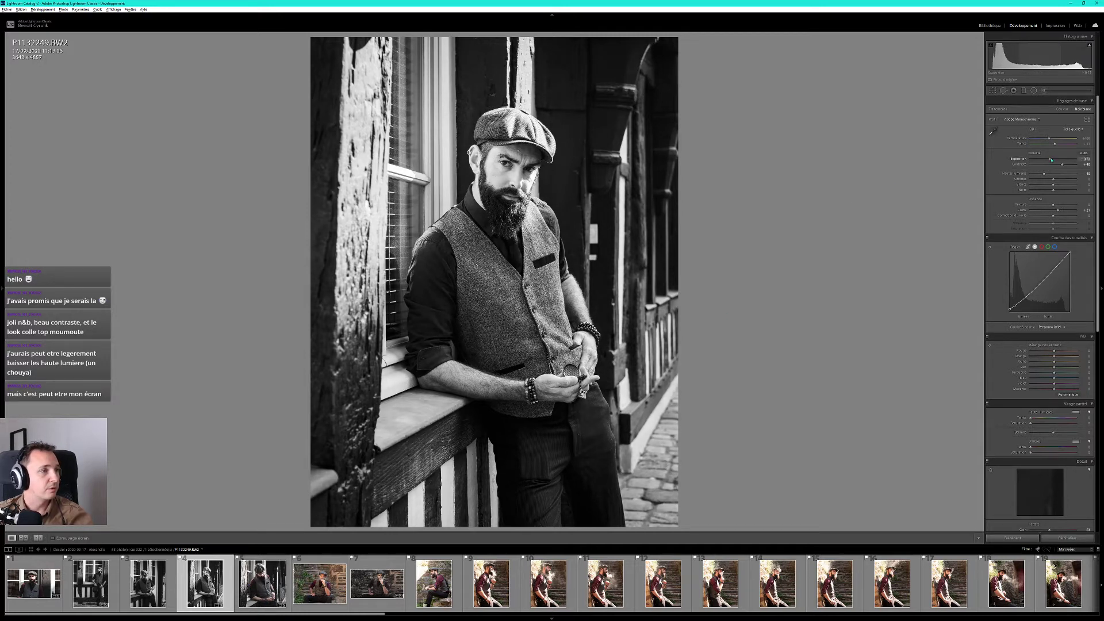
Raise P1132249's exposure to about -0.50, check the face, then open P1132252.
{"action": "left_click_drag", "start_coordinate": [1051, 160], "coordinate": [1051, 161]}
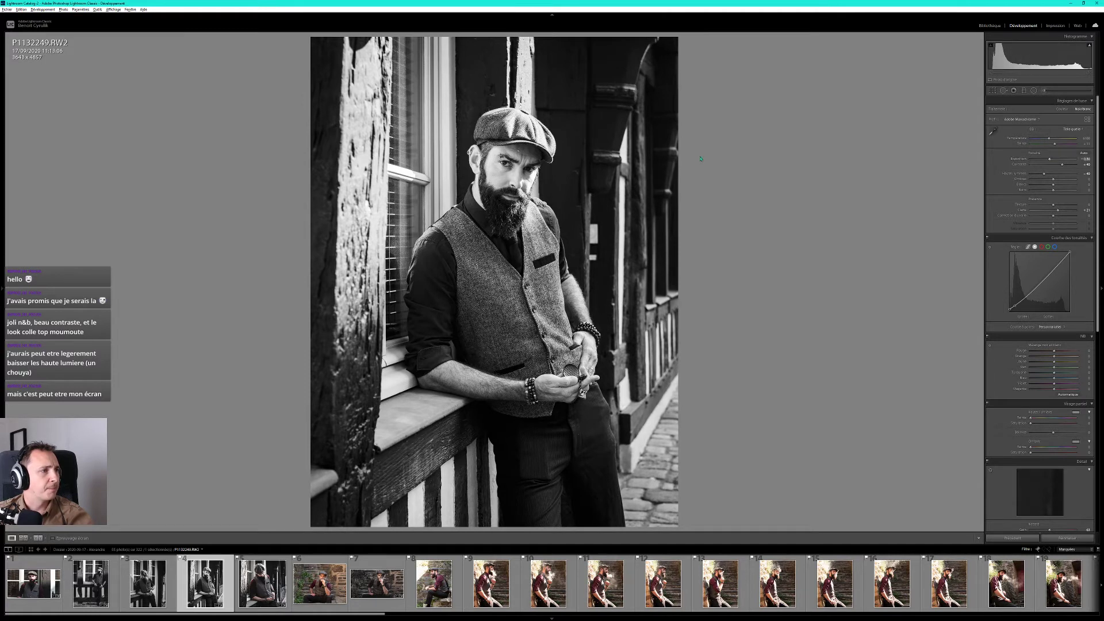
{"action": "left_click", "coordinate": [451, 170]}
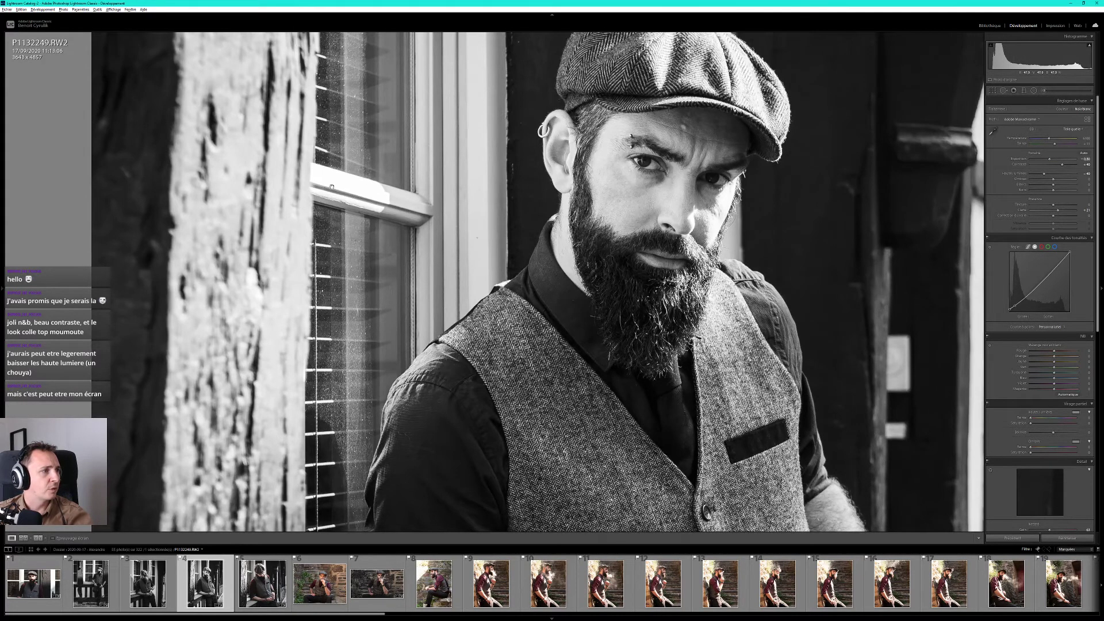
{"action": "left_click", "coordinate": [659, 199]}
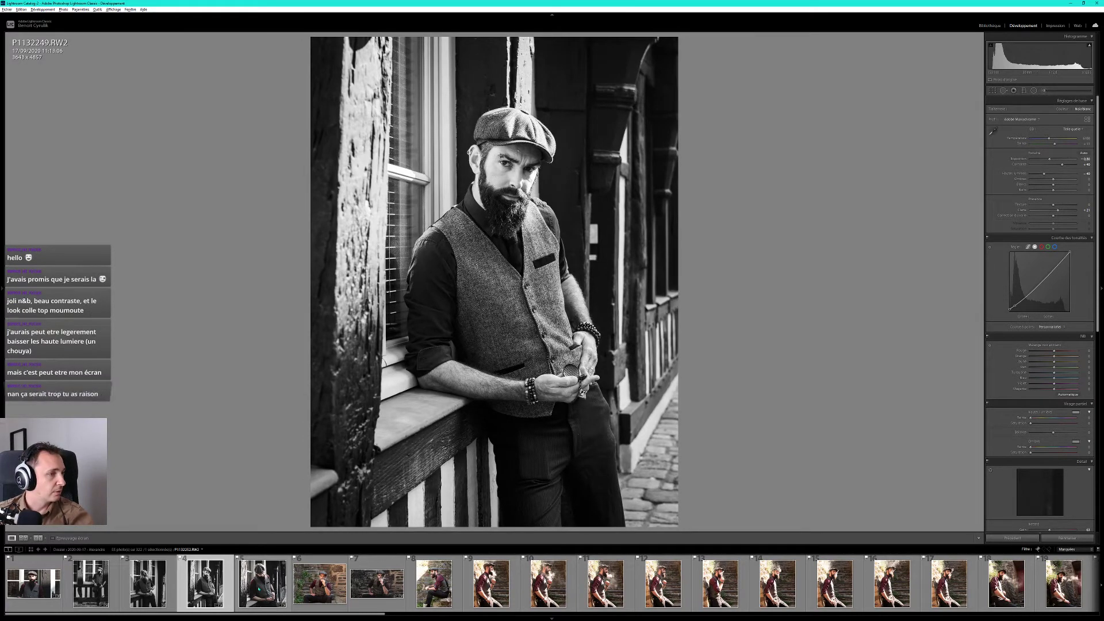
{"action": "mouse_move", "coordinate": [261, 583]}
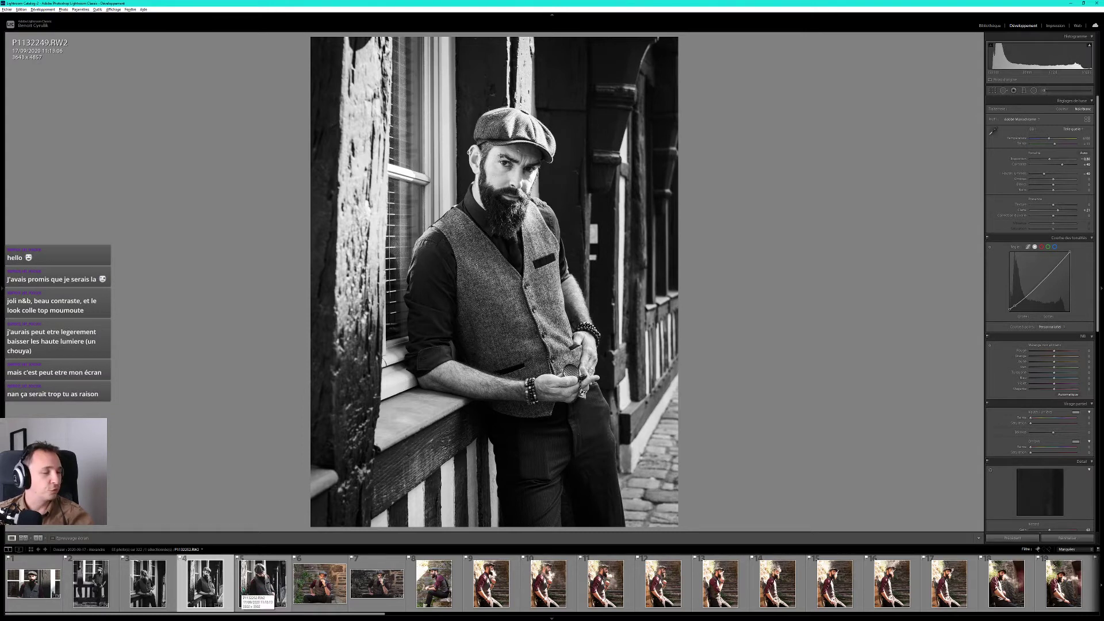
{"action": "left_click", "coordinate": [256, 589]}
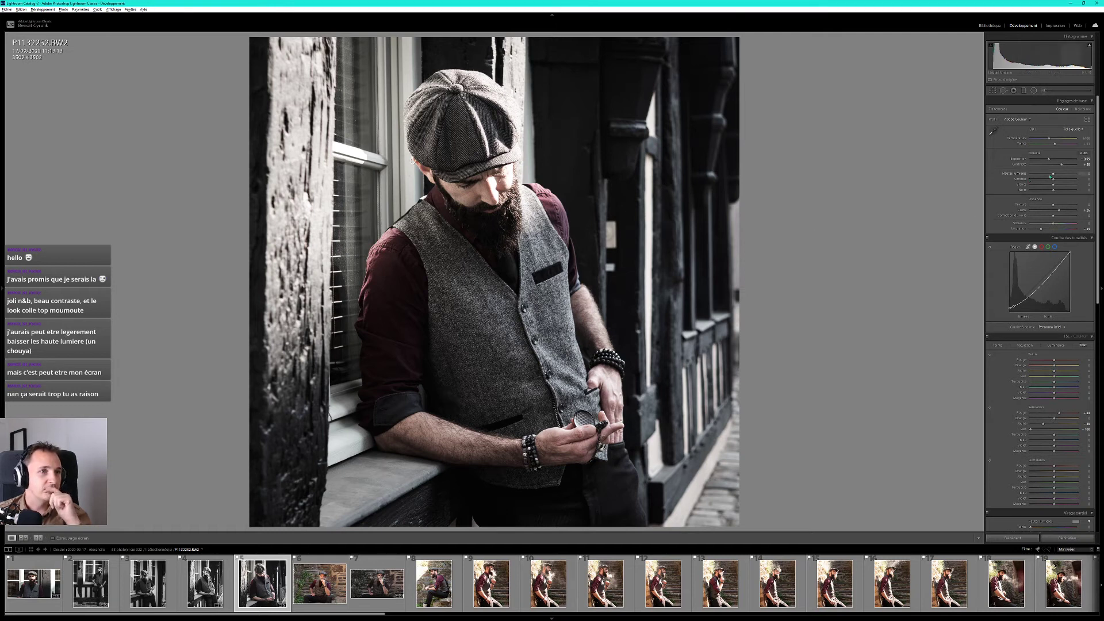
Try lowering P1132252's highlights twice, resetting them to zero each time.
{"action": "left_click_drag", "start_coordinate": [1053, 174], "coordinate": [1033, 175]}
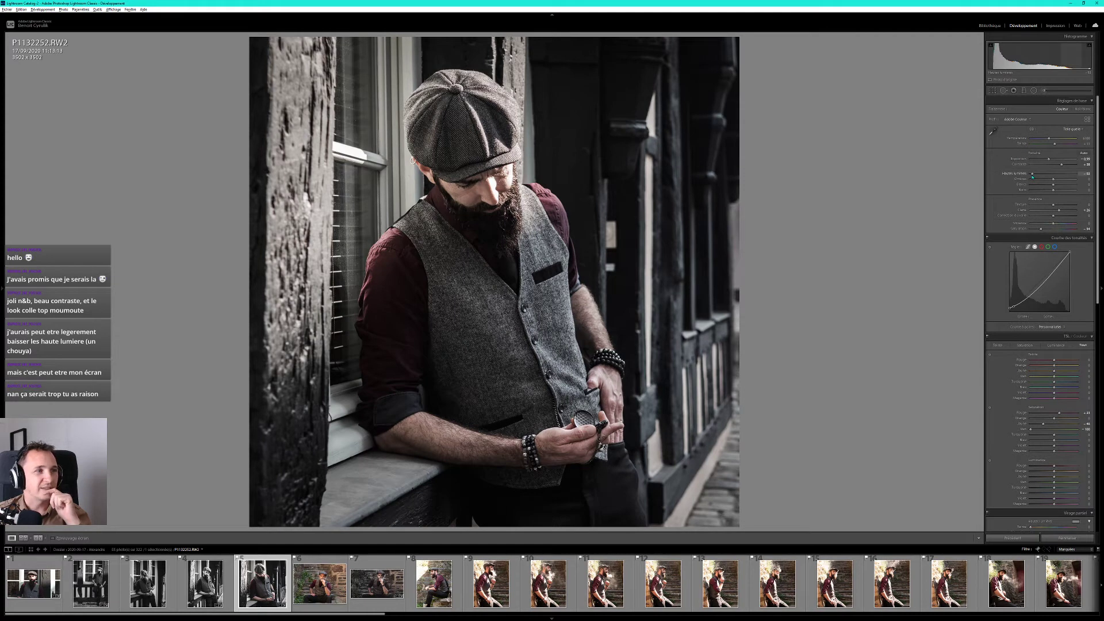
{"action": "double_click", "coordinate": [1048, 175]}
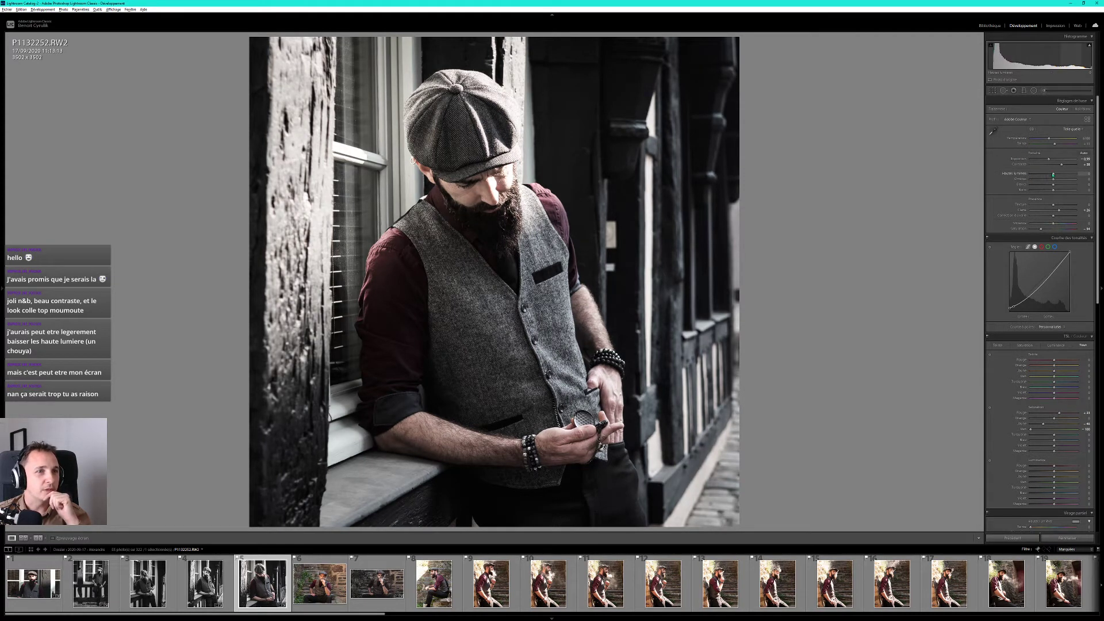
{"action": "left_click_drag", "start_coordinate": [1053, 174], "coordinate": [1041, 175]}
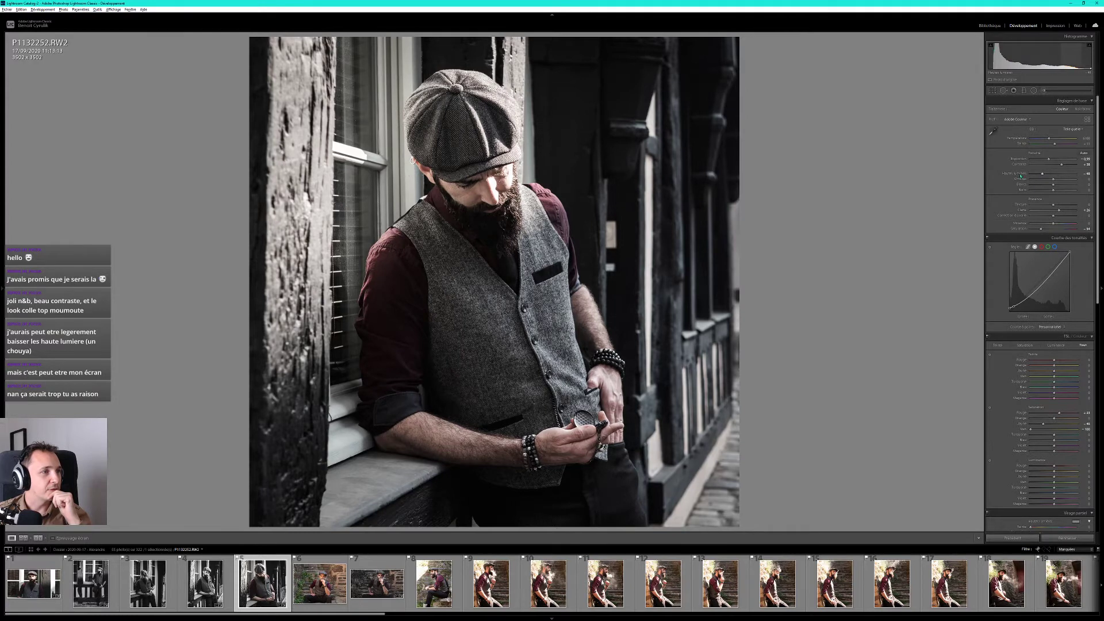
{"action": "double_click", "coordinate": [1021, 174]}
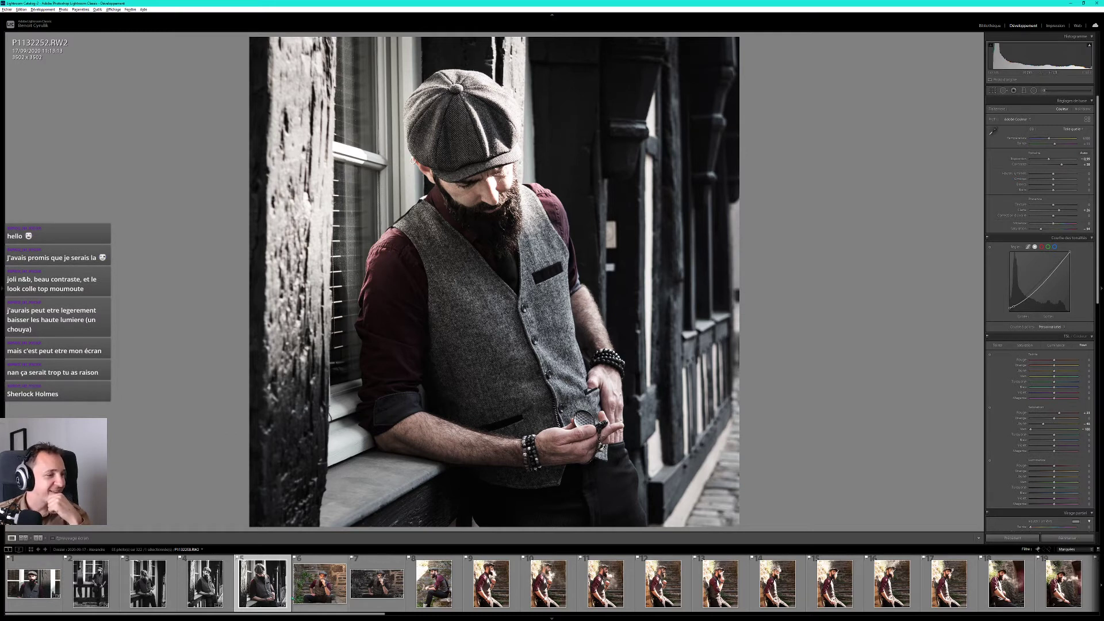
Compare P1132252's black-and-white edit with the original, then advance to P1132258.
{"action": "left_click", "coordinate": [311, 587]}
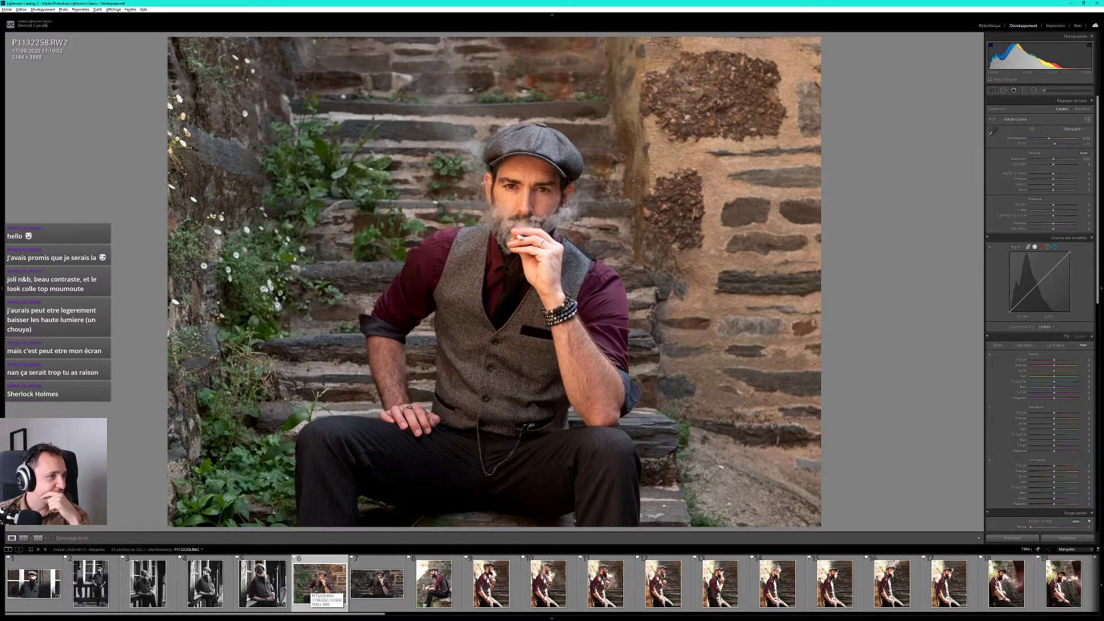
{"action": "left_click", "coordinate": [262, 584]}
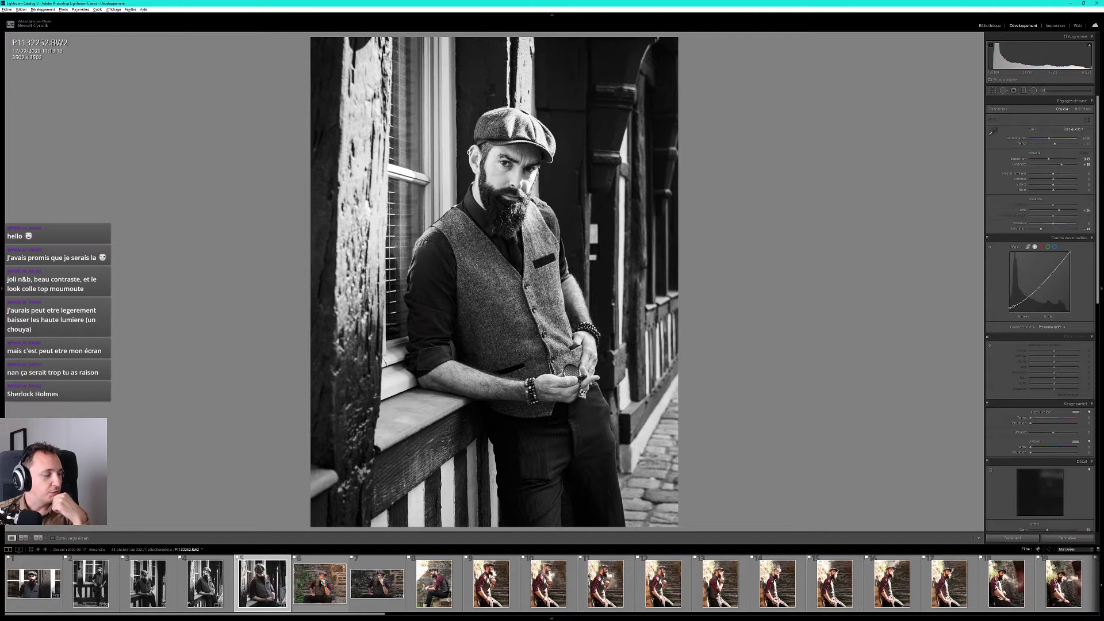
{"action": "key", "text": "backslash"}
{"action": "key", "text": "Right"}
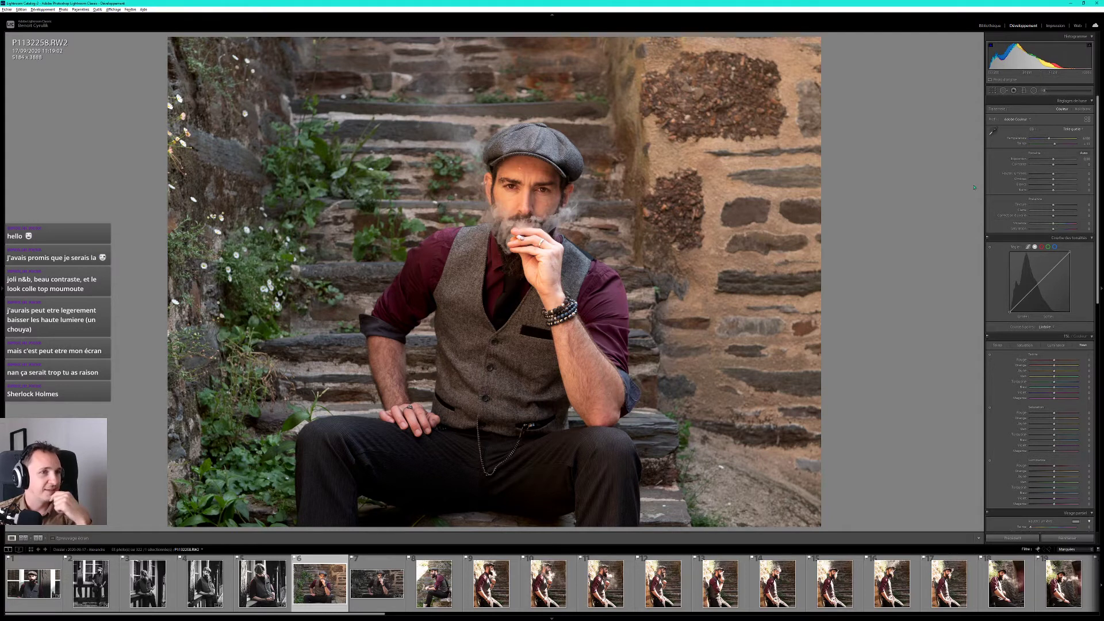
Convert P1132258 to Noir et blanc and crop it to a 1 x 1.85 ratio.
{"action": "left_click", "coordinate": [1083, 109]}
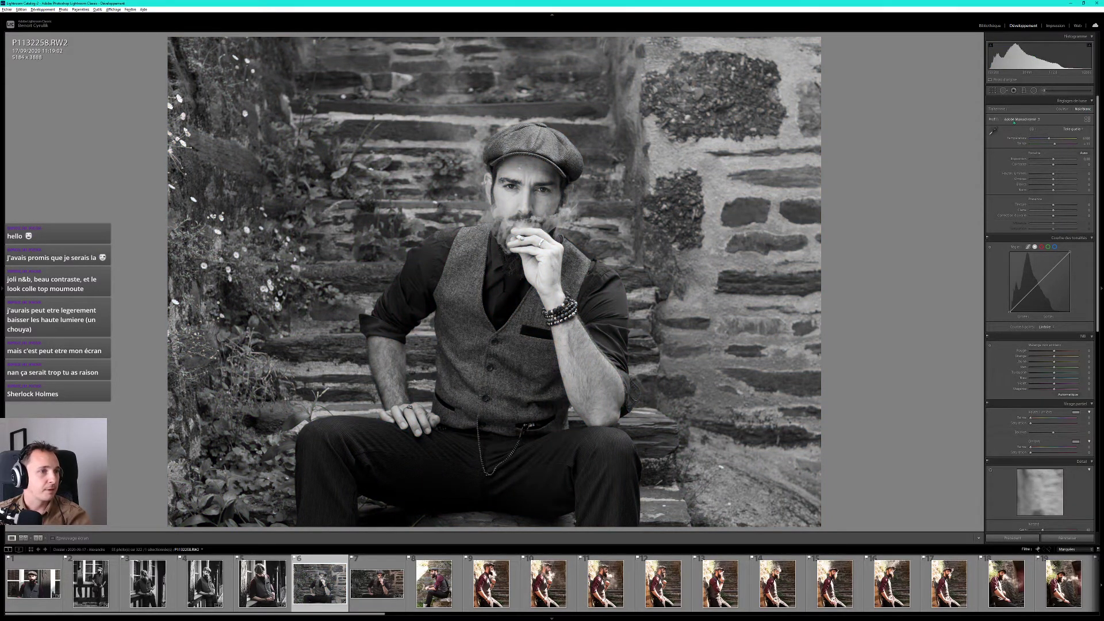
{"action": "left_click", "coordinate": [992, 91]}
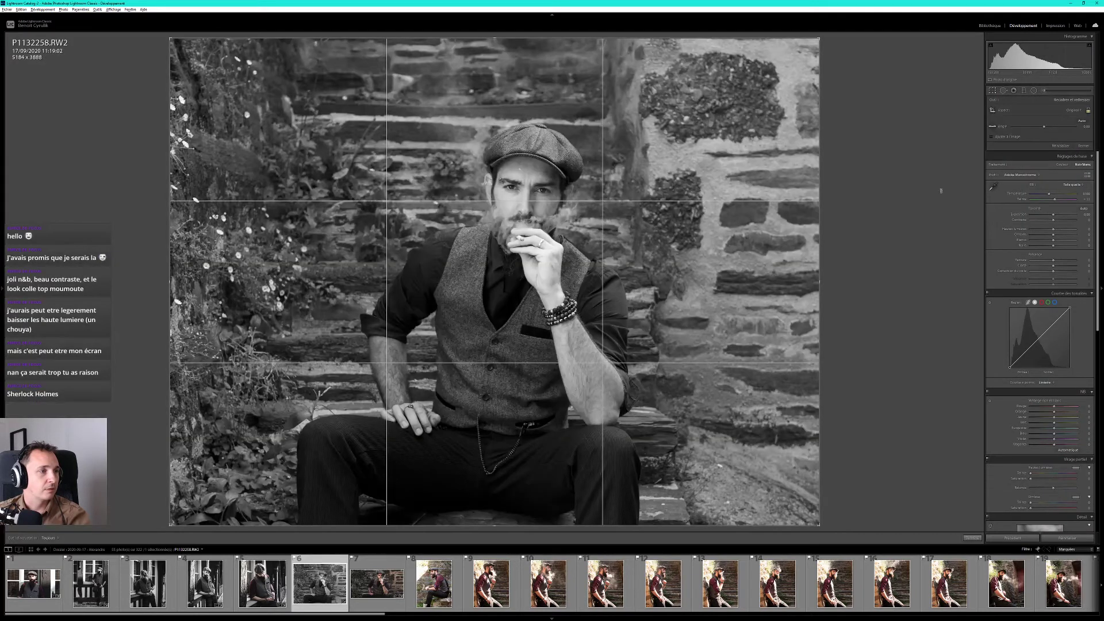
{"action": "left_click", "coordinate": [1077, 110]}
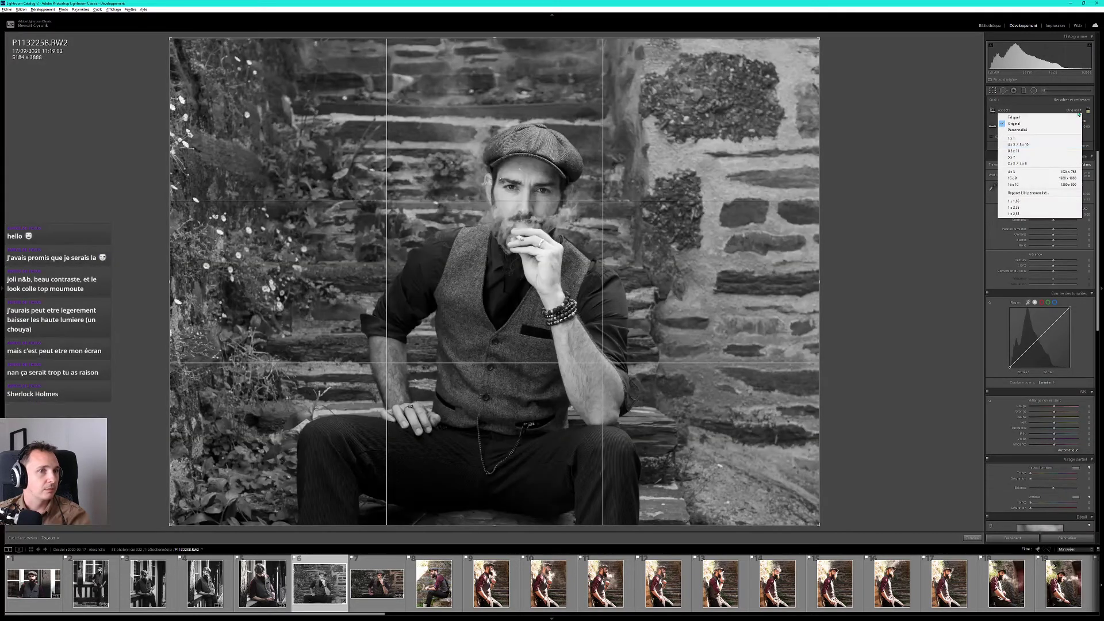
{"action": "left_click", "coordinate": [1029, 202]}
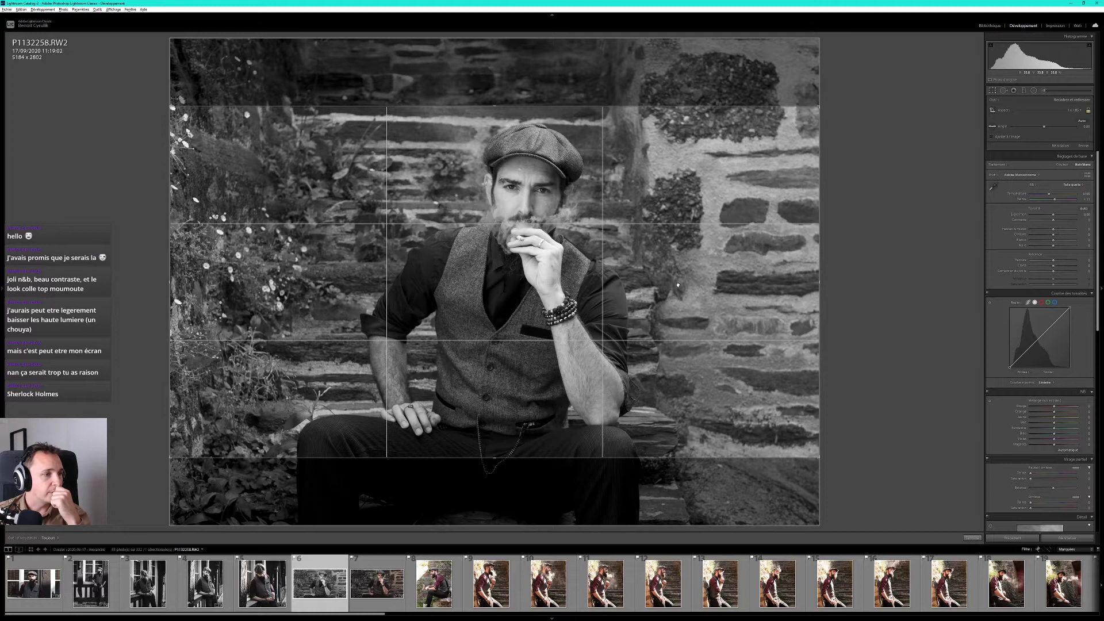
{"action": "key", "text": "Escape"}
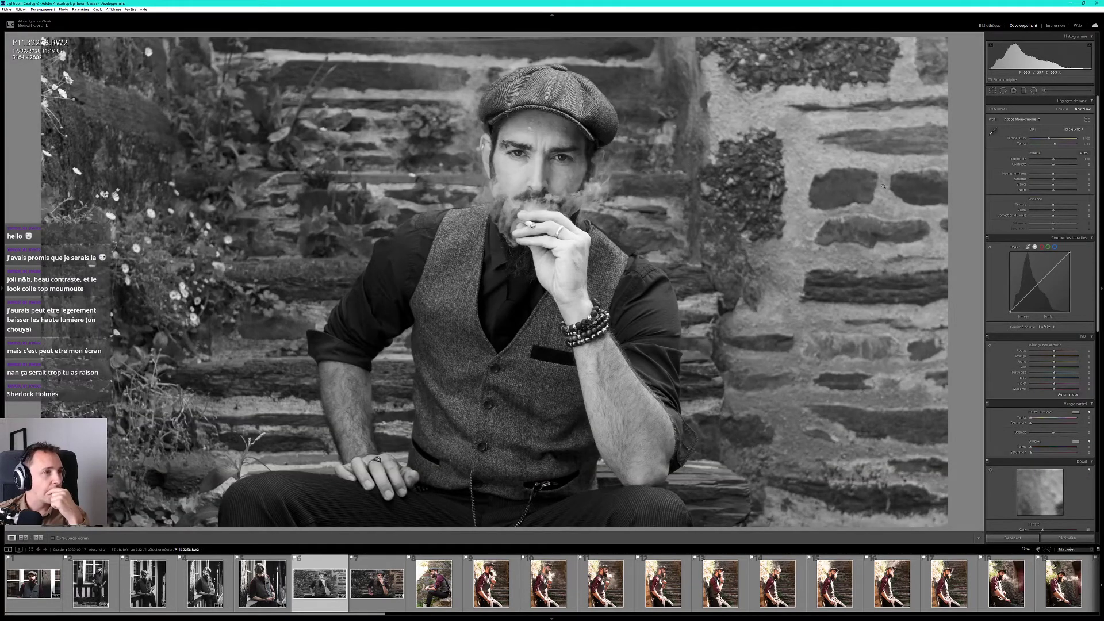
Confirm the crop, raise Contraste to about +58 and add a little Clarté.
{"action": "key", "text": "r"}
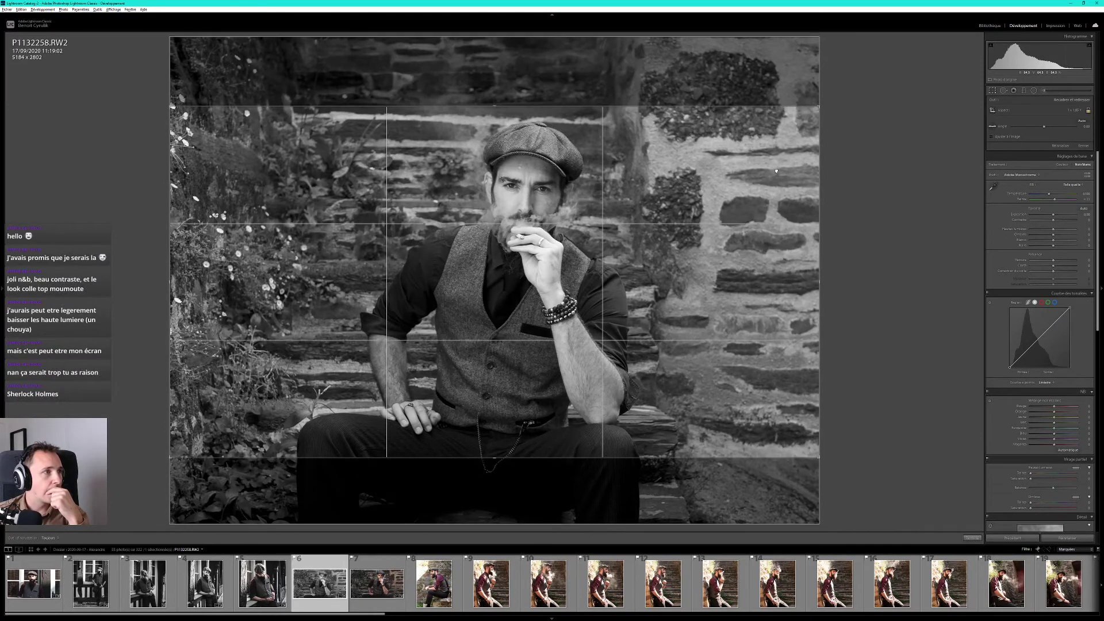
{"action": "key", "text": "Return"}
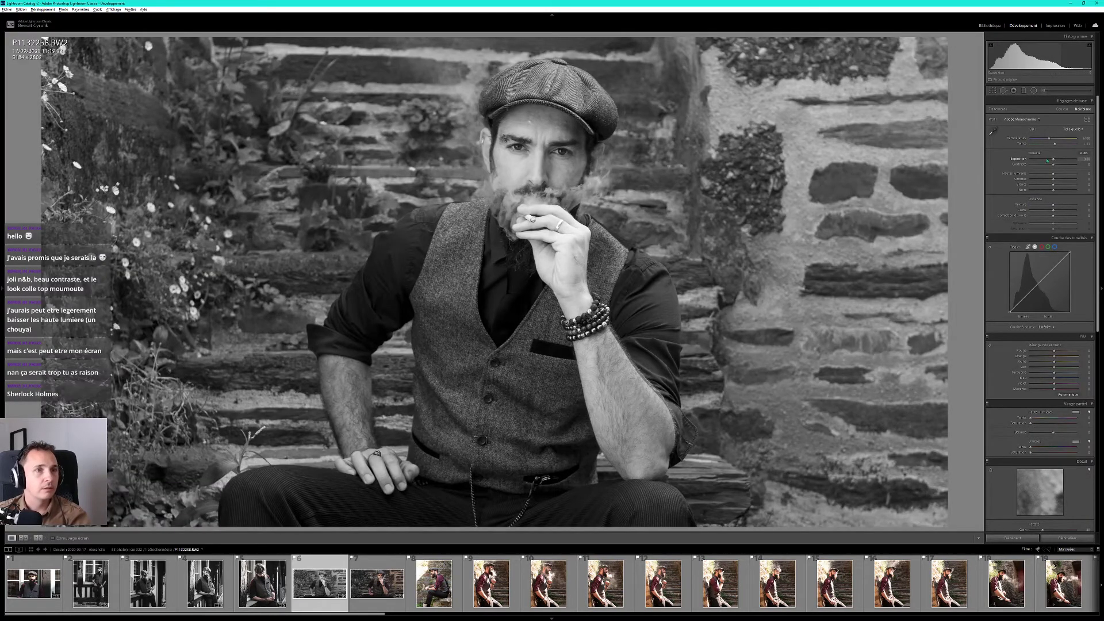
{"action": "left_click_drag", "start_coordinate": [1054, 165], "coordinate": [1064, 171]}
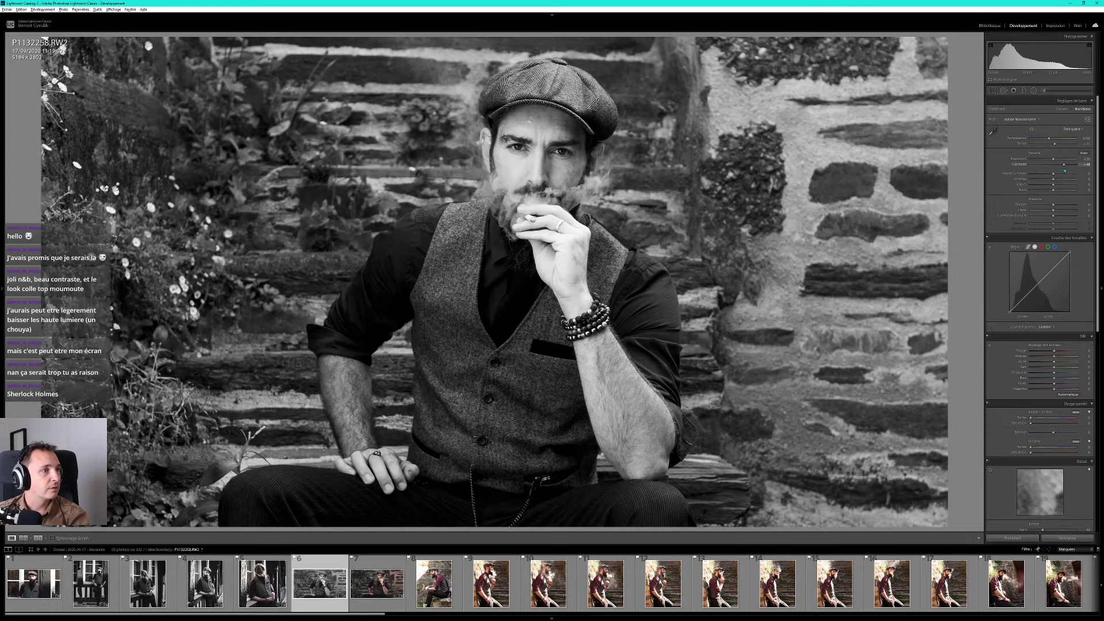
{"action": "left_click_drag", "start_coordinate": [1053, 211], "coordinate": [1058, 213]}
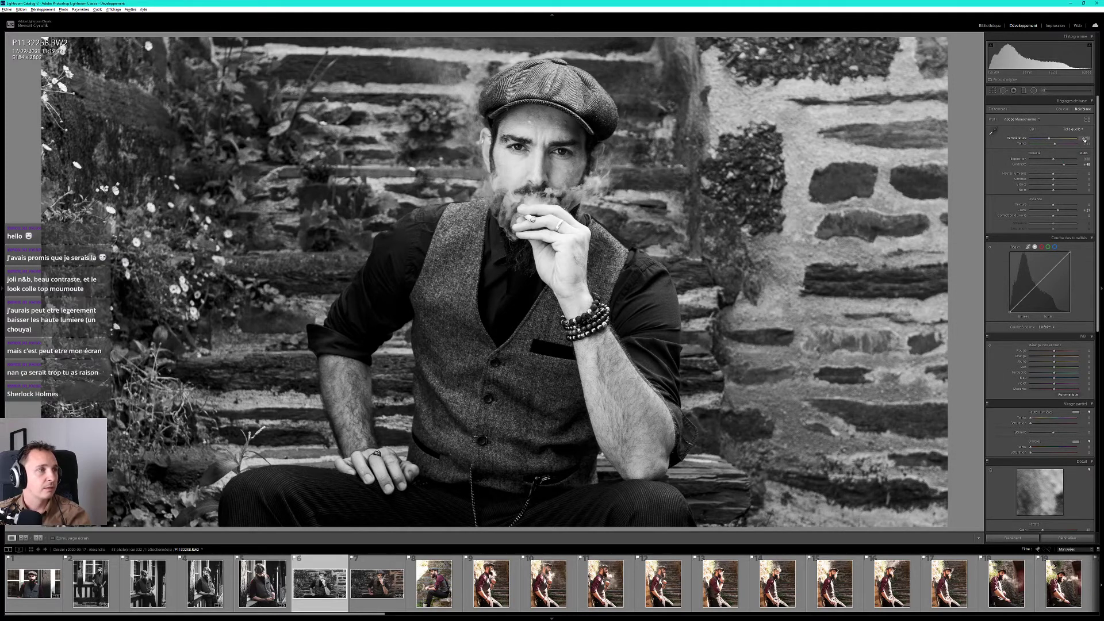
Heal the blemish on the man's forehead with Spot Removal.
{"action": "left_click", "coordinate": [541, 117]}
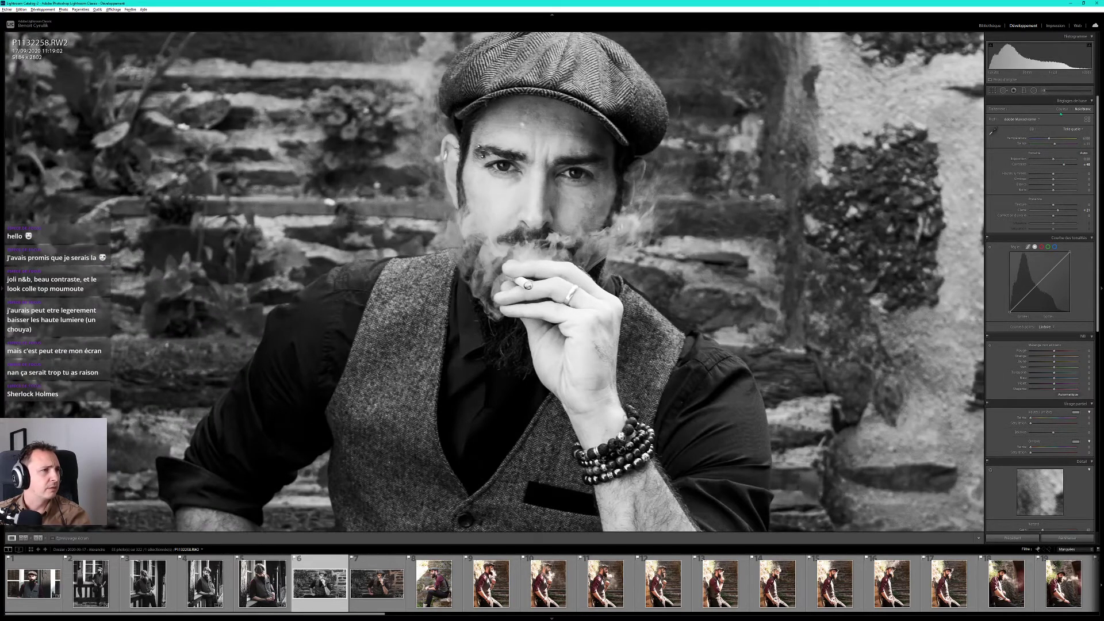
{"action": "left_click", "coordinate": [1003, 91]}
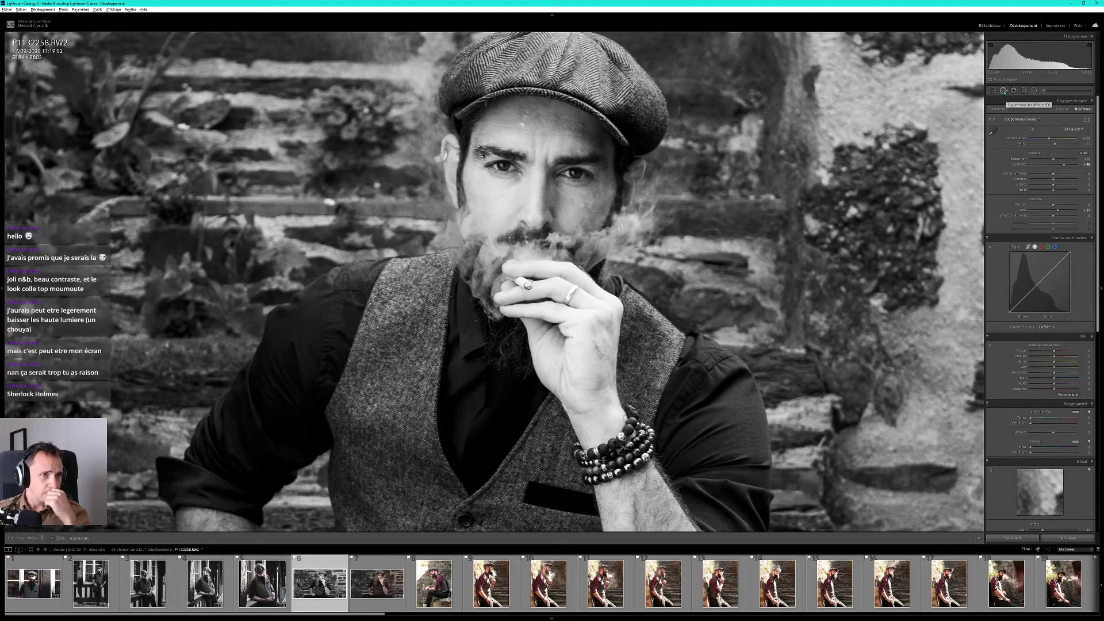
{"action": "left_click", "coordinate": [522, 123]}
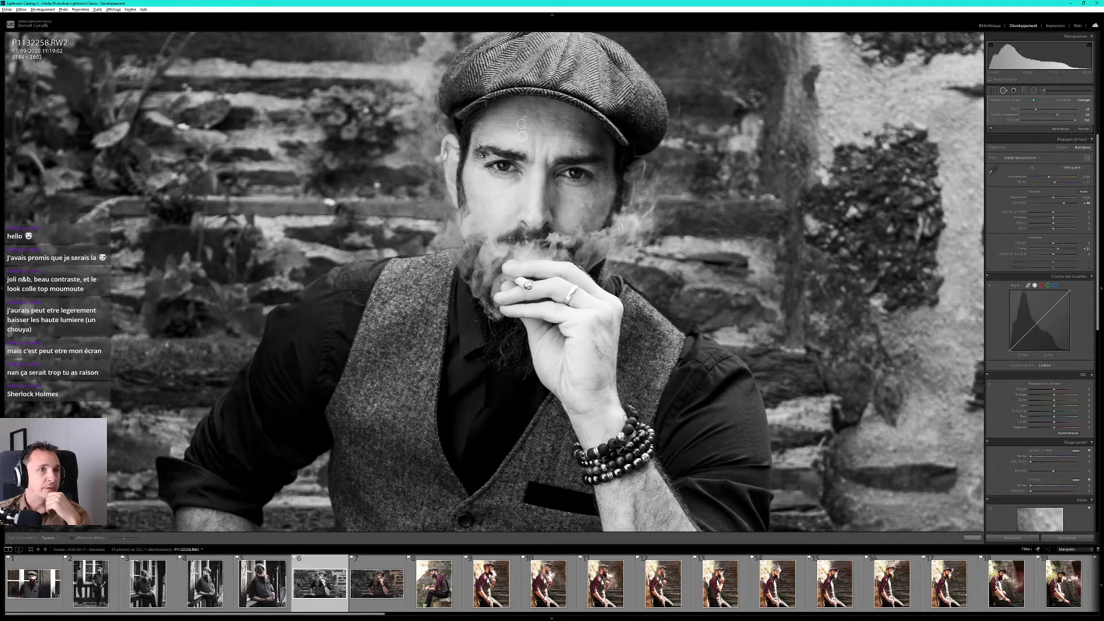
{"action": "key", "text": "q"}
{"action": "left_click", "coordinate": [708, 152]}
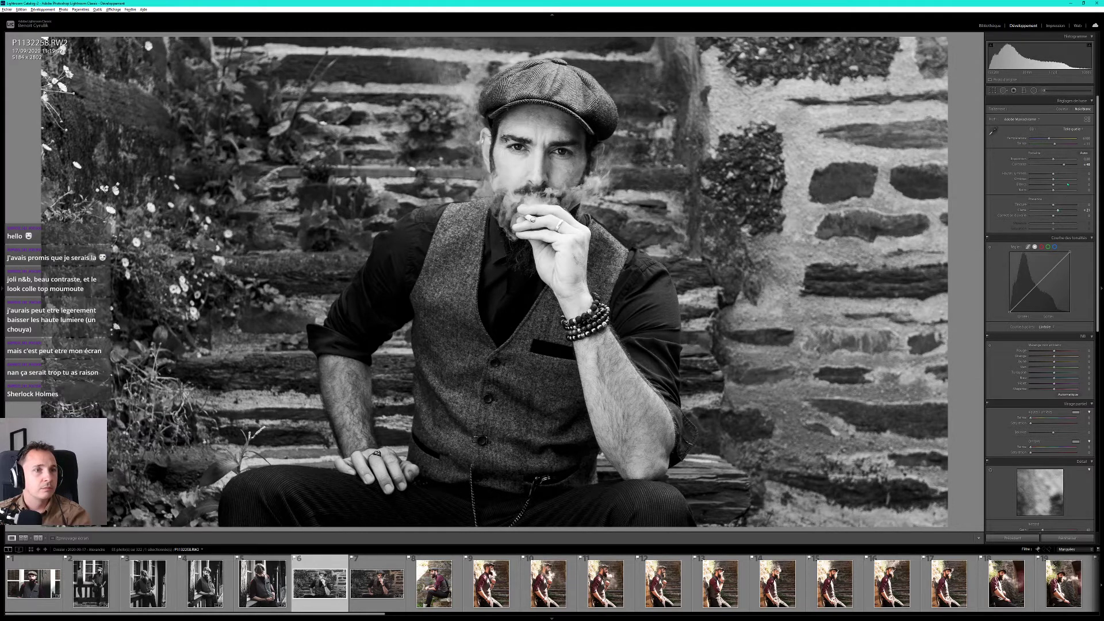
Nudge contrast up, set exposure to about -0.22, then open P1132282.
{"action": "left_click_drag", "start_coordinate": [1064, 165], "coordinate": [1068, 167]}
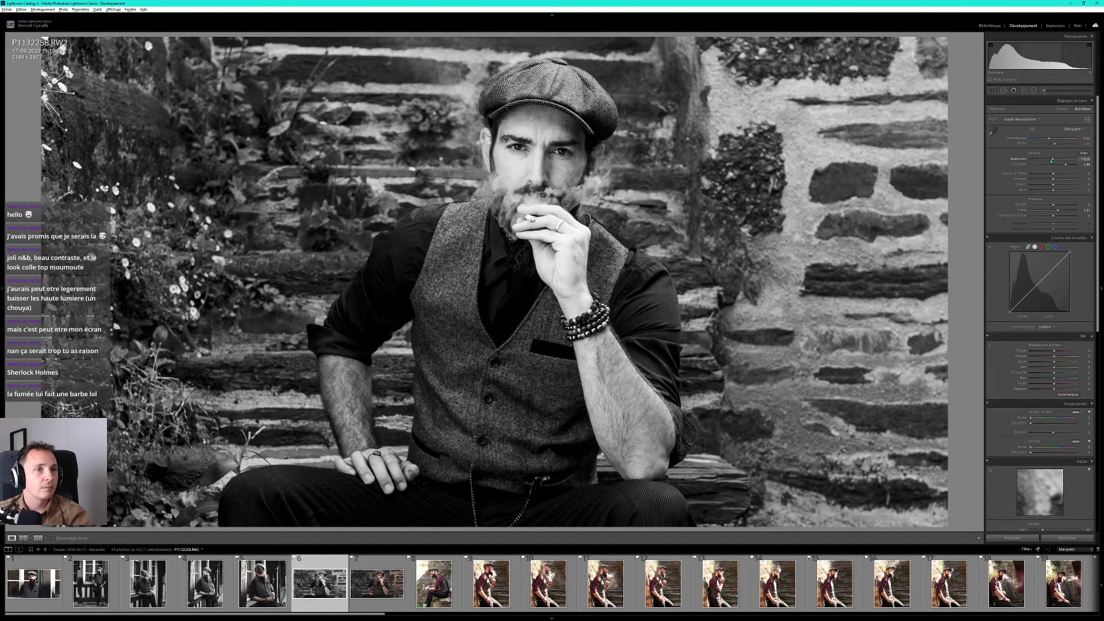
{"action": "left_click_drag", "start_coordinate": [1052, 161], "coordinate": [1052, 162]}
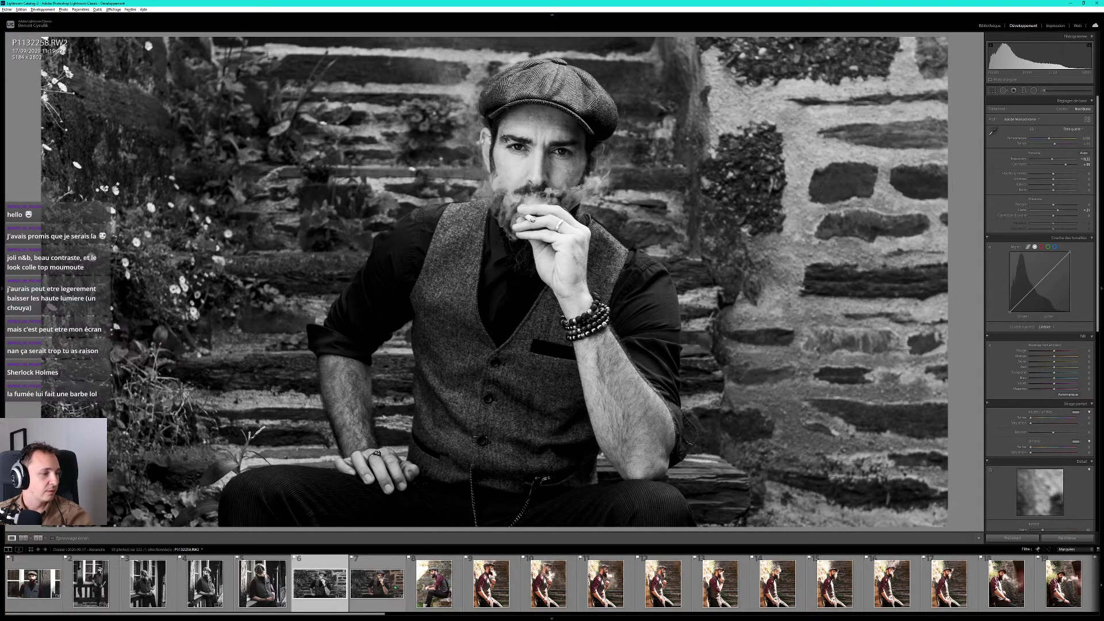
{"action": "left_click", "coordinate": [491, 585]}
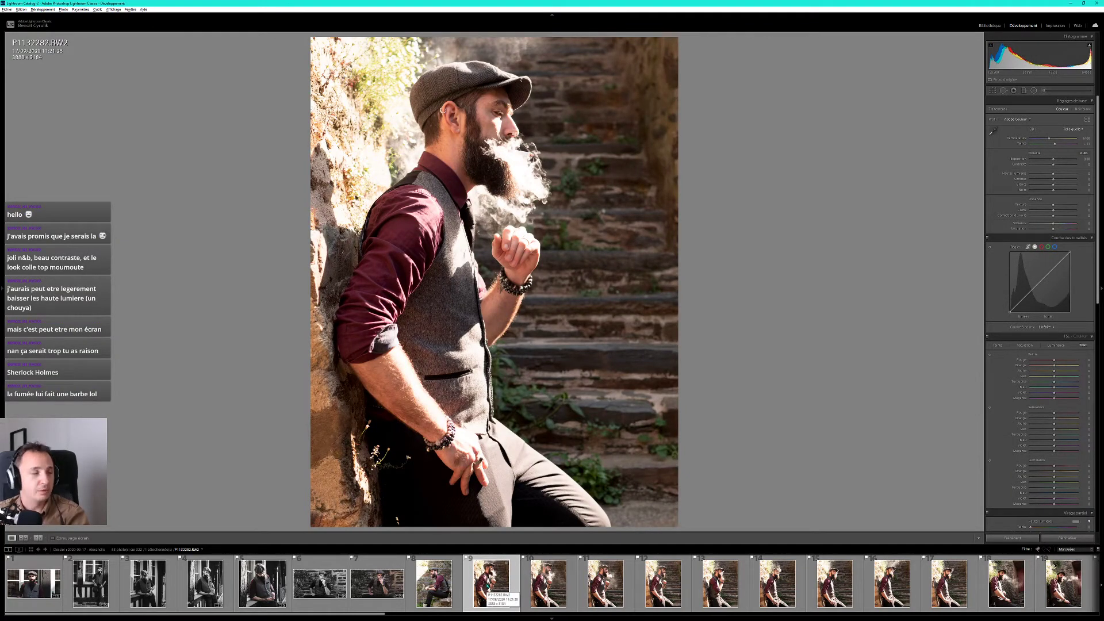
Step through photos P1132283 to P1132290 with the arrow key.
{"action": "key", "text": "Right"}
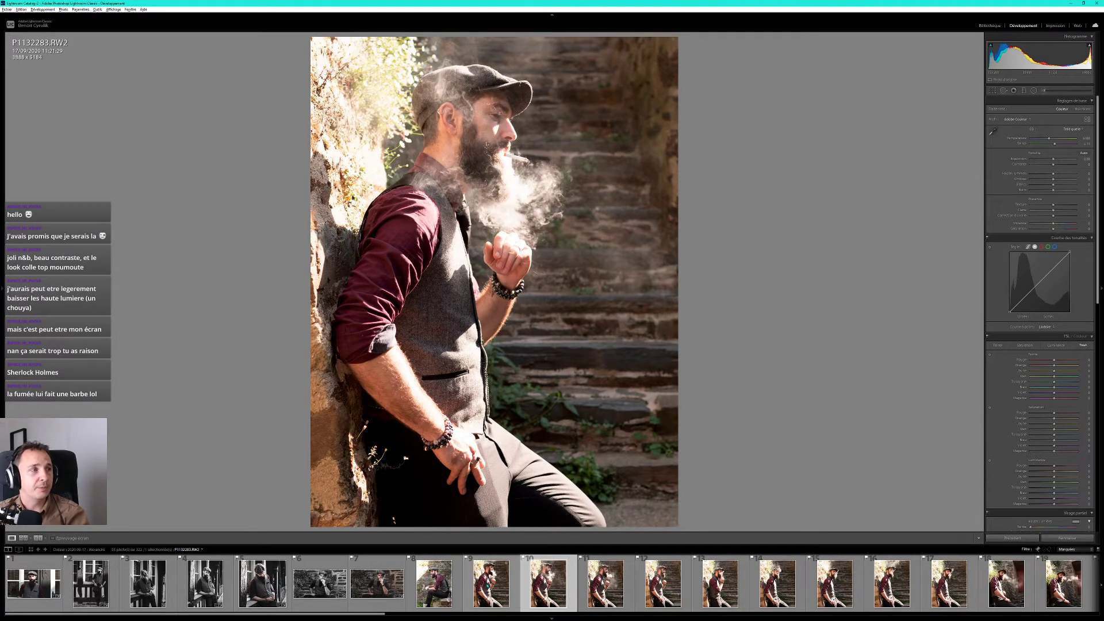
{"action": "key", "text": "Right"}
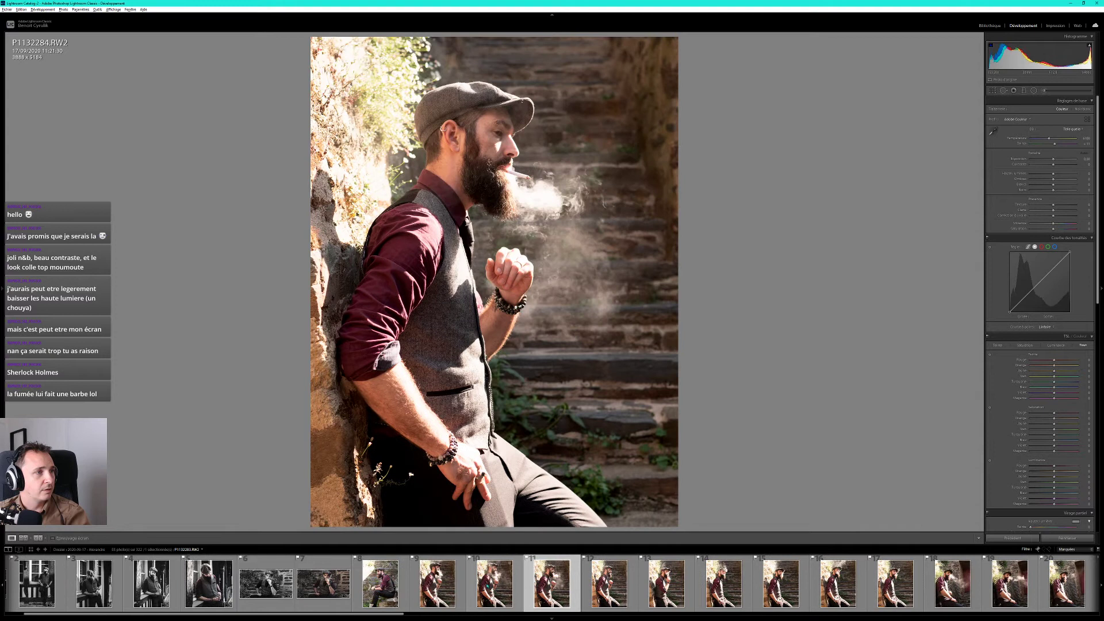
{"action": "key", "text": "Right"}
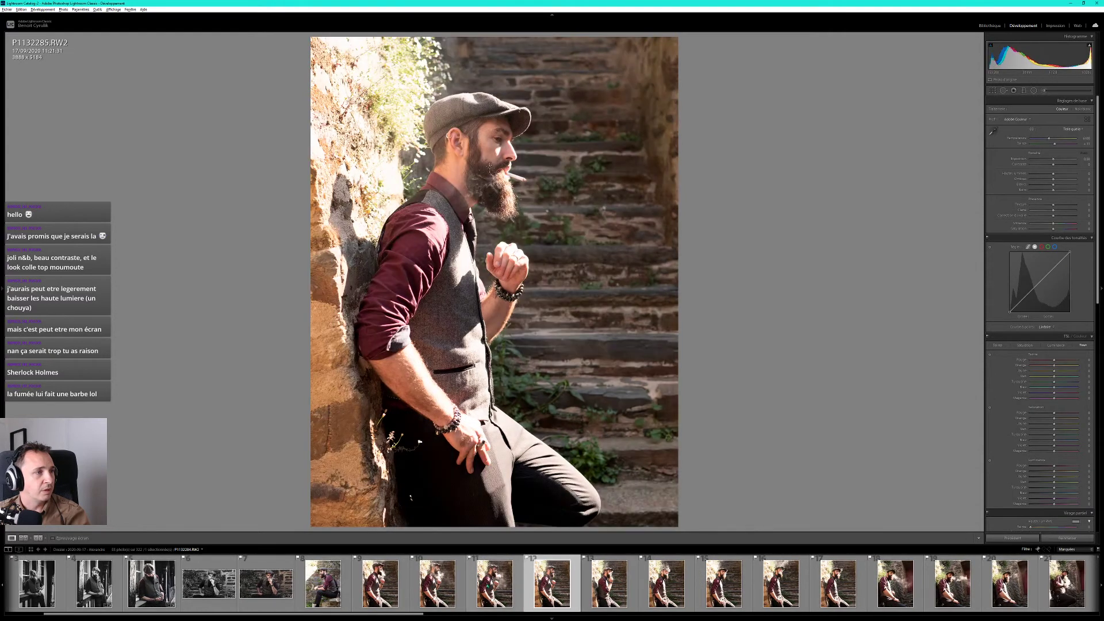
{"action": "key", "text": "Right"}
{"action": "key", "text": "Right"}
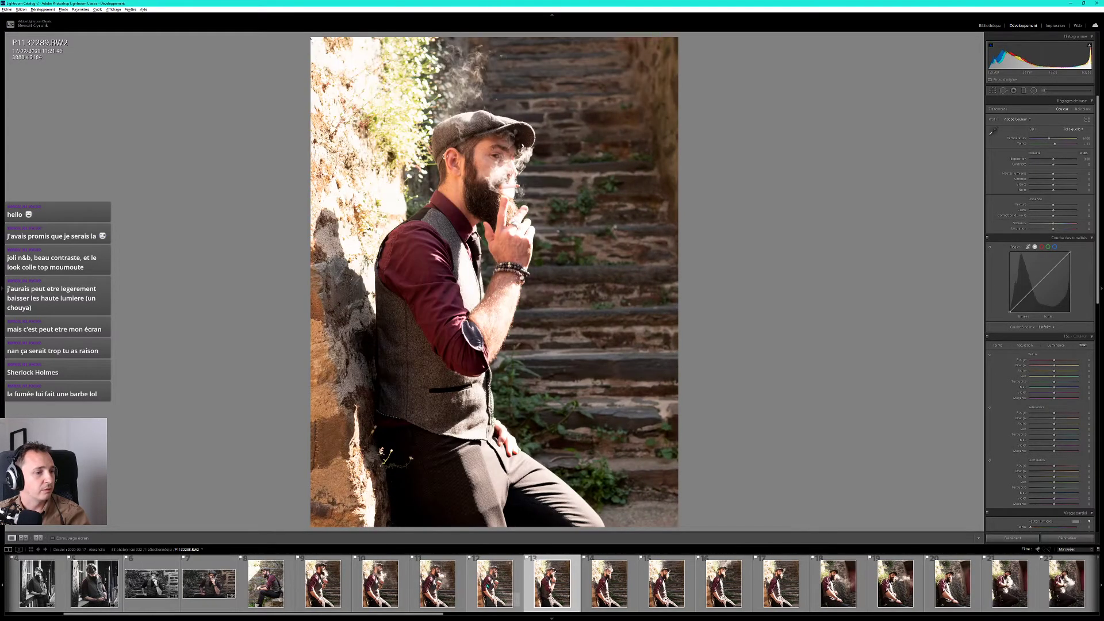
{"action": "key", "text": "Right"}
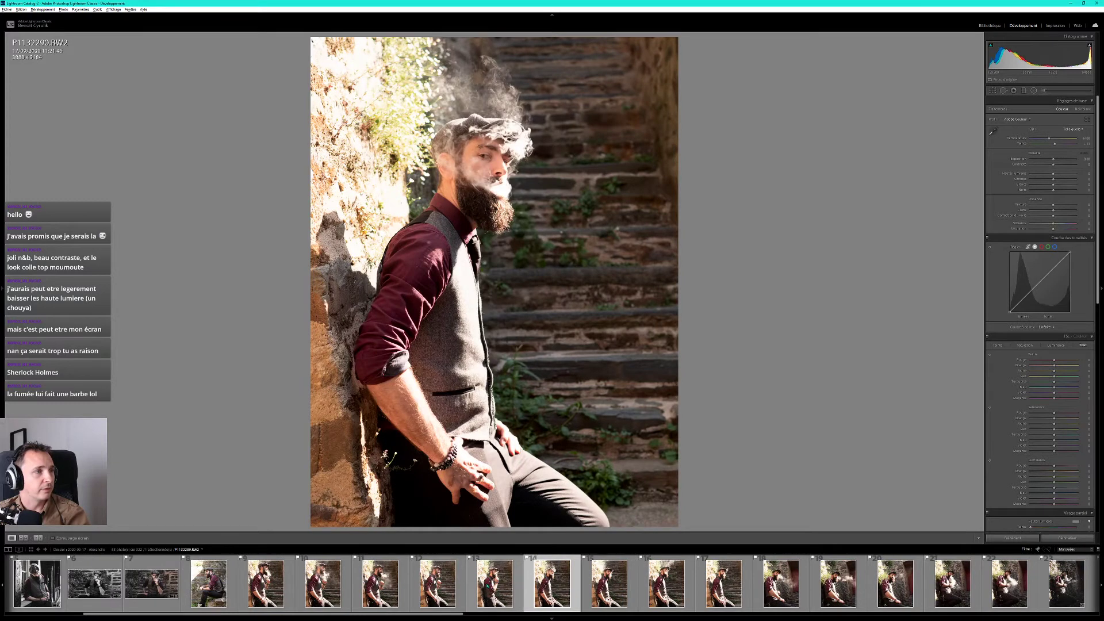
{"action": "key", "text": "Right"}
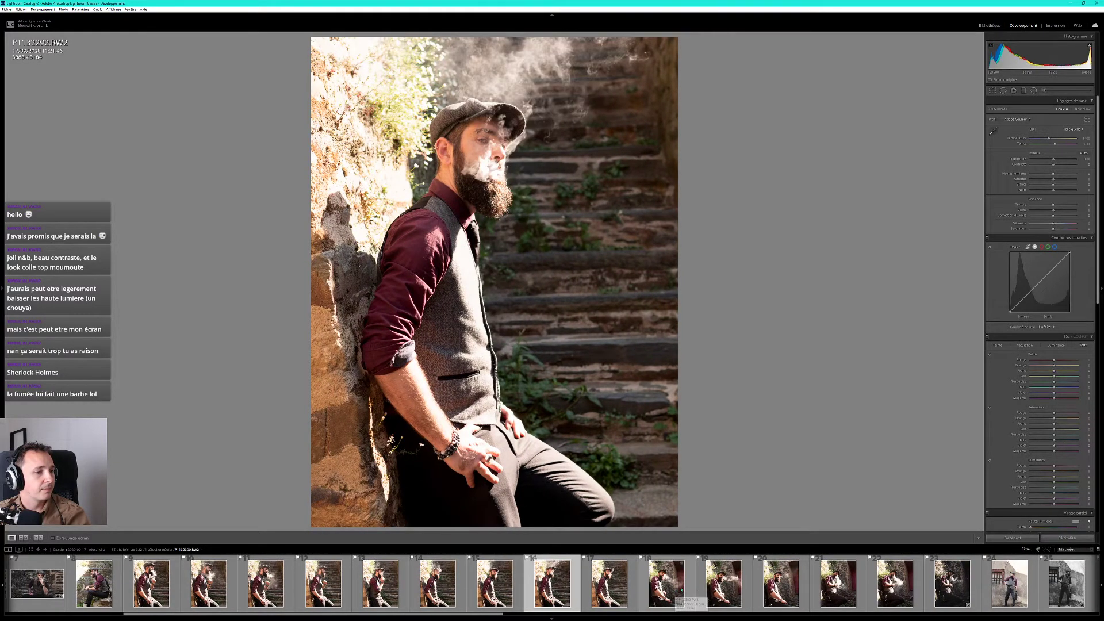
Look at the smoke-filled shot P1132432 and its neighbour P1132434.
{"action": "scroll", "coordinate": [841, 595], "scroll_direction": "down", "scroll_amount": 3}
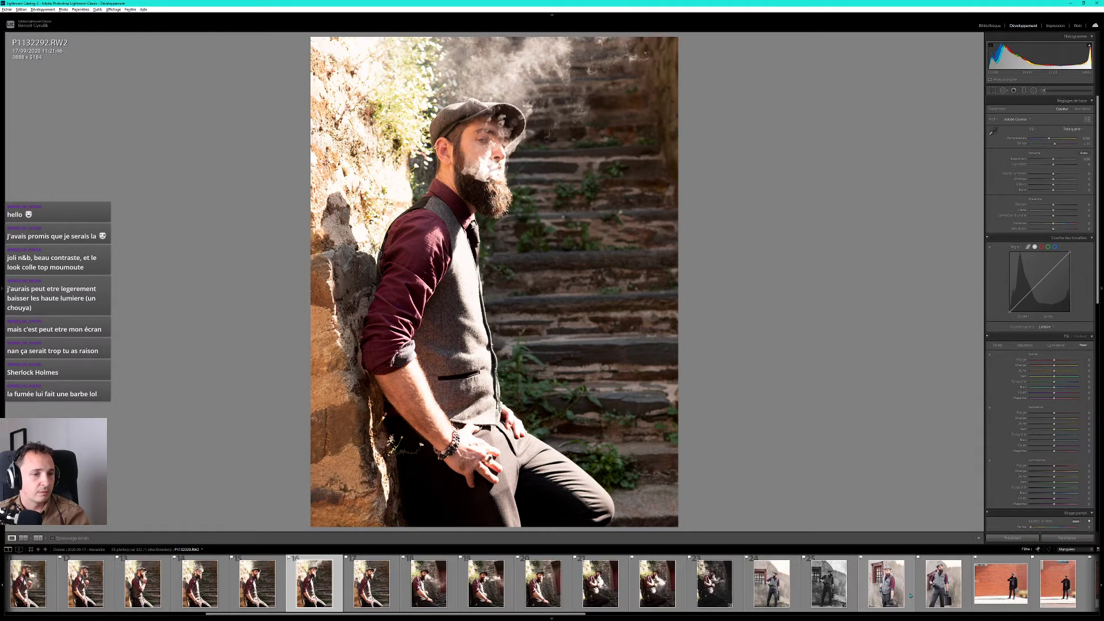
{"action": "scroll", "coordinate": [862, 596], "scroll_direction": "down", "scroll_amount": 3}
{"action": "scroll", "coordinate": [885, 597], "scroll_direction": "down", "scroll_amount": 3}
{"action": "scroll", "coordinate": [909, 598], "scroll_direction": "down", "scroll_amount": 3}
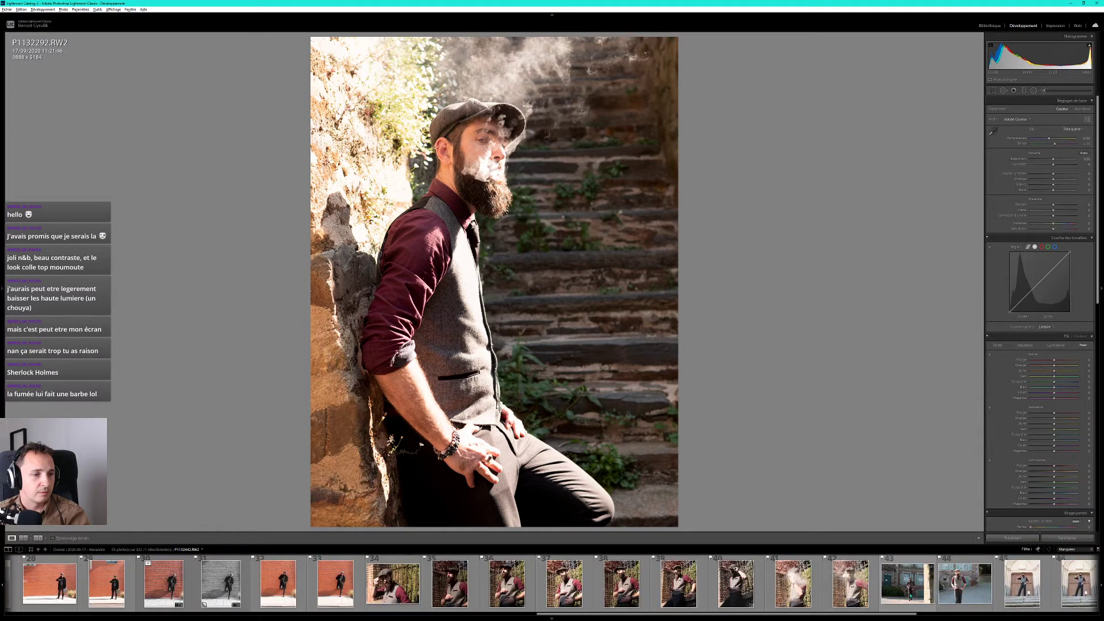
{"action": "left_click", "coordinate": [798, 591]}
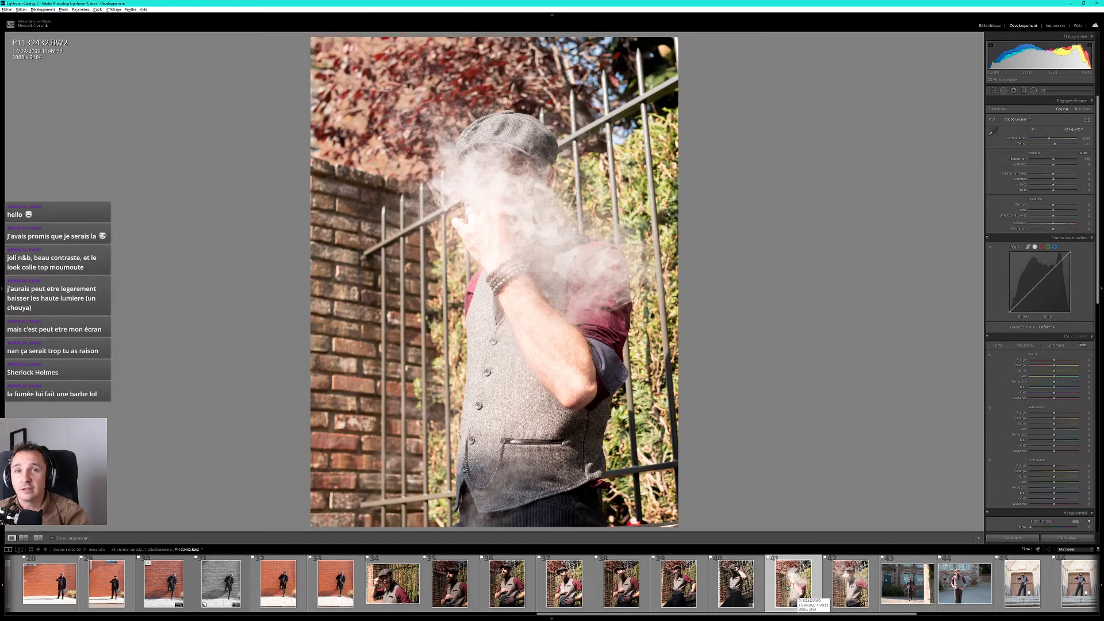
{"action": "left_click", "coordinate": [847, 589]}
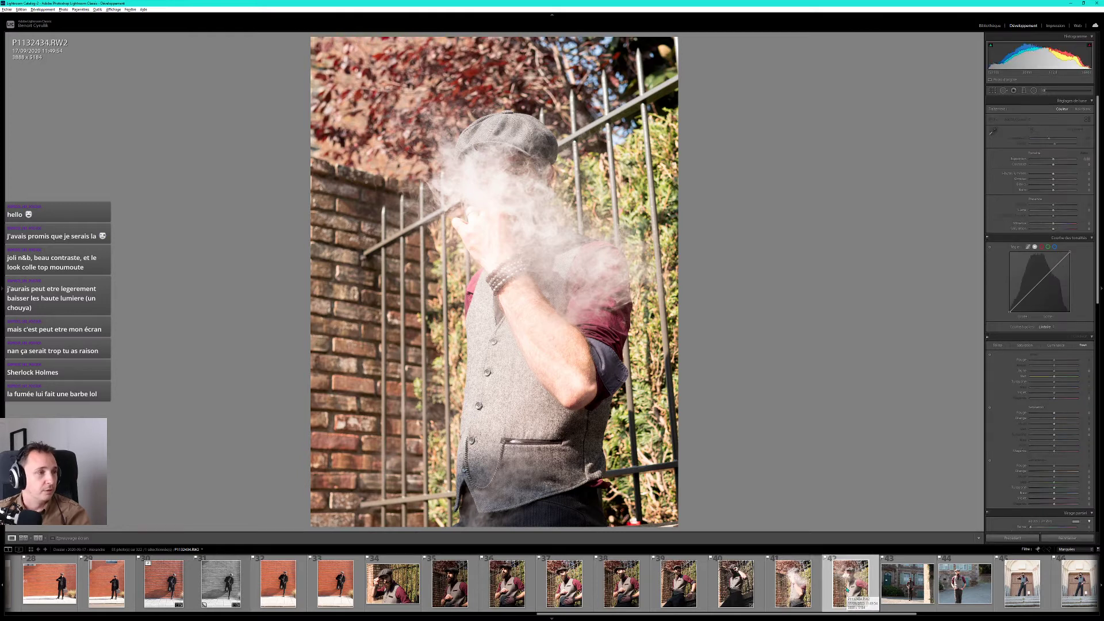
{"action": "left_click", "coordinate": [794, 591]}
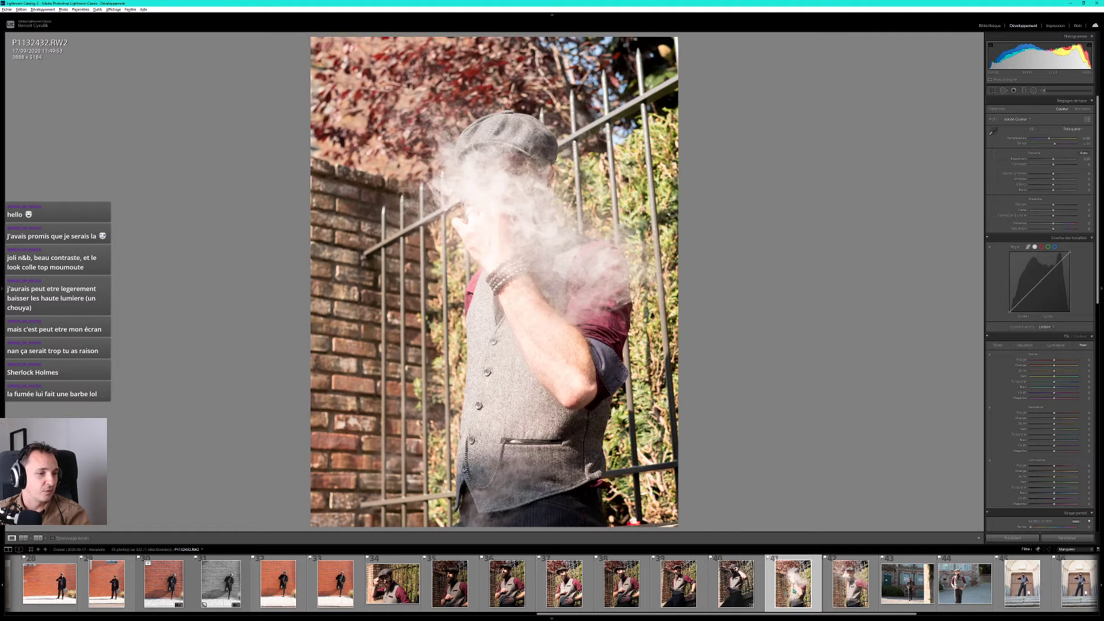
Return to the black-and-white seated smoking portrait P1132258.
{"action": "scroll", "coordinate": [805, 590], "scroll_direction": "up", "scroll_amount": 5}
{"action": "scroll", "coordinate": [834, 591], "scroll_direction": "up", "scroll_amount": 5}
{"action": "scroll", "coordinate": [874, 592], "scroll_direction": "up", "scroll_amount": 5}
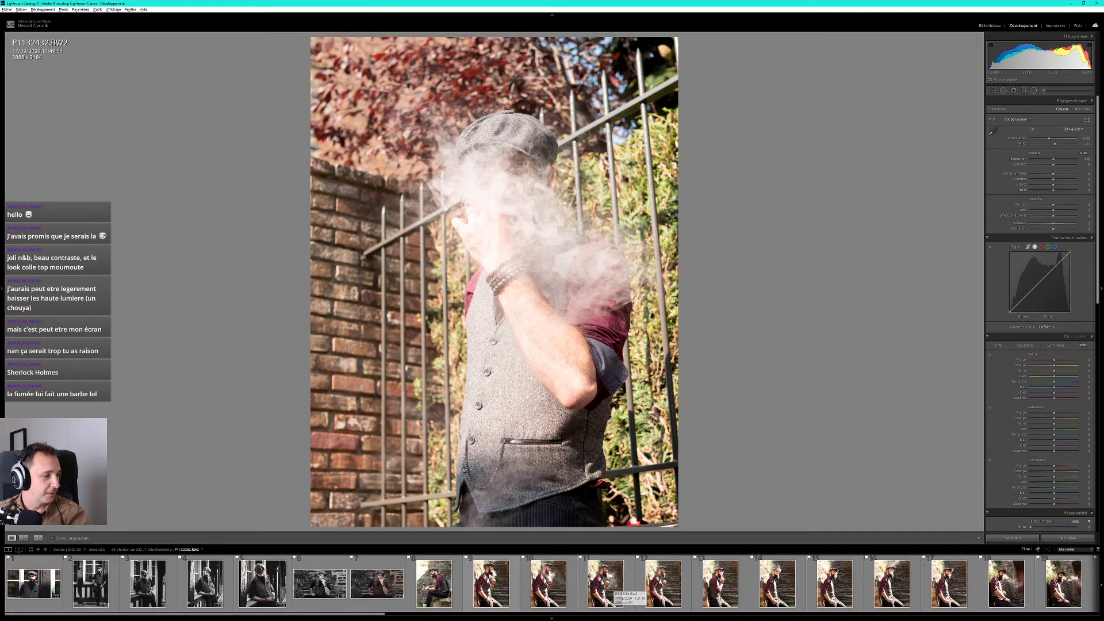
{"action": "left_click", "coordinate": [319, 586]}
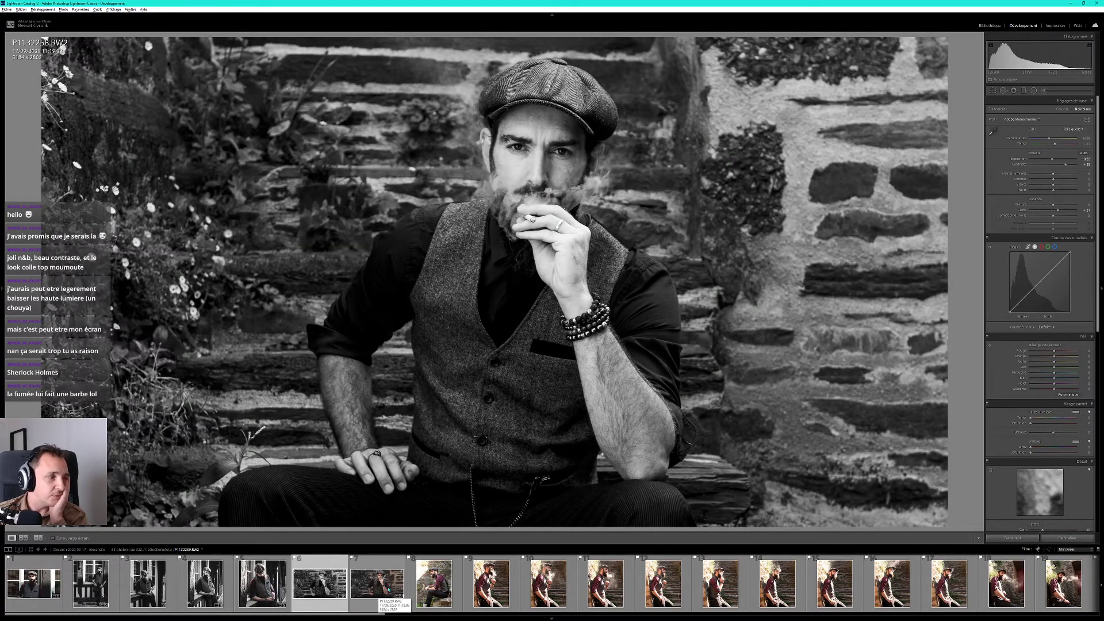
Compare the colour and black-and-white seated portraits, then advance to P1132278.
{"action": "left_click", "coordinate": [388, 589]}
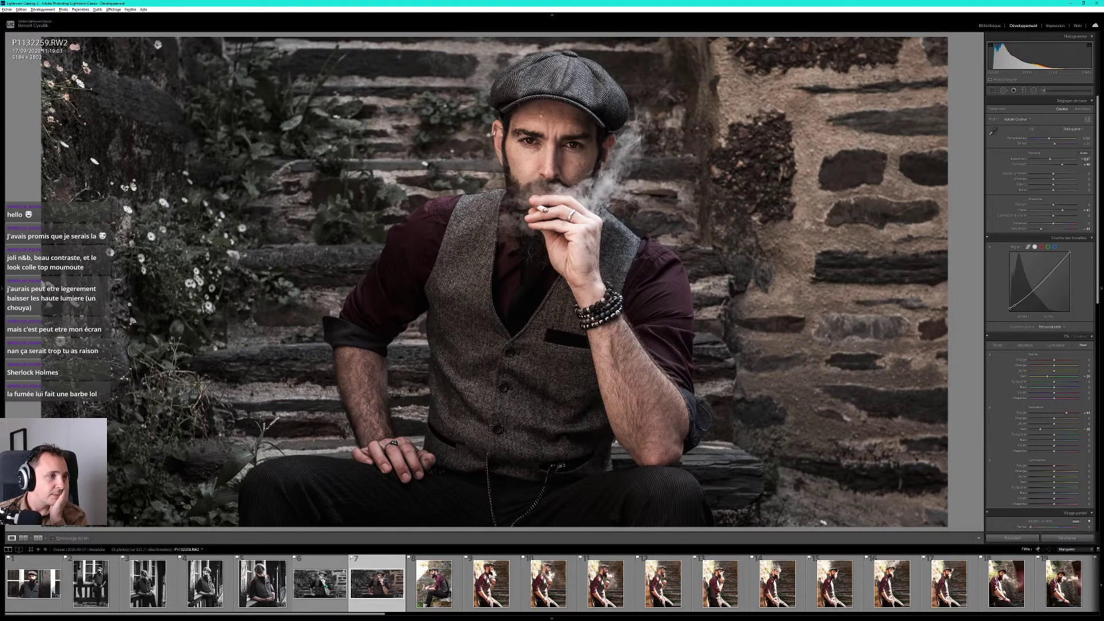
{"action": "left_click", "coordinate": [326, 585]}
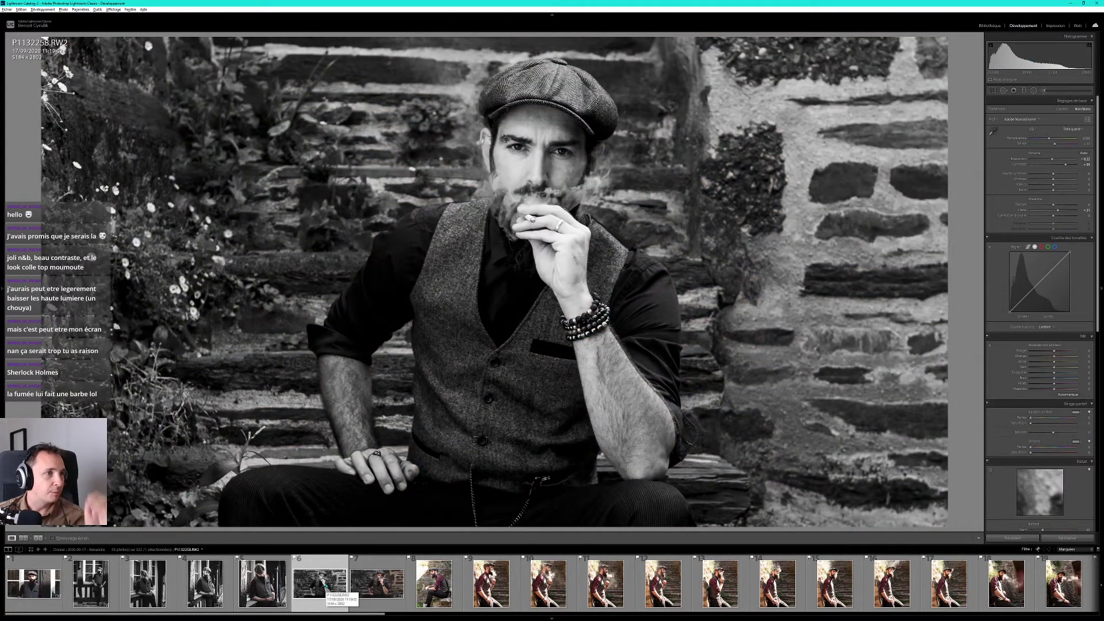
{"action": "key", "text": "Right"}
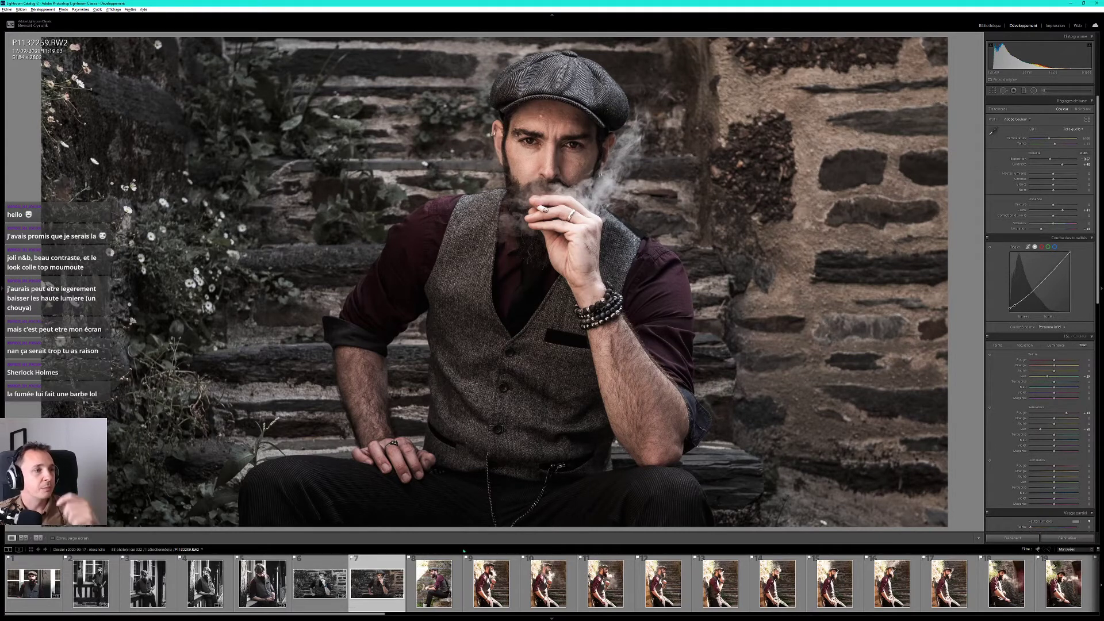
{"action": "key", "text": "Right"}
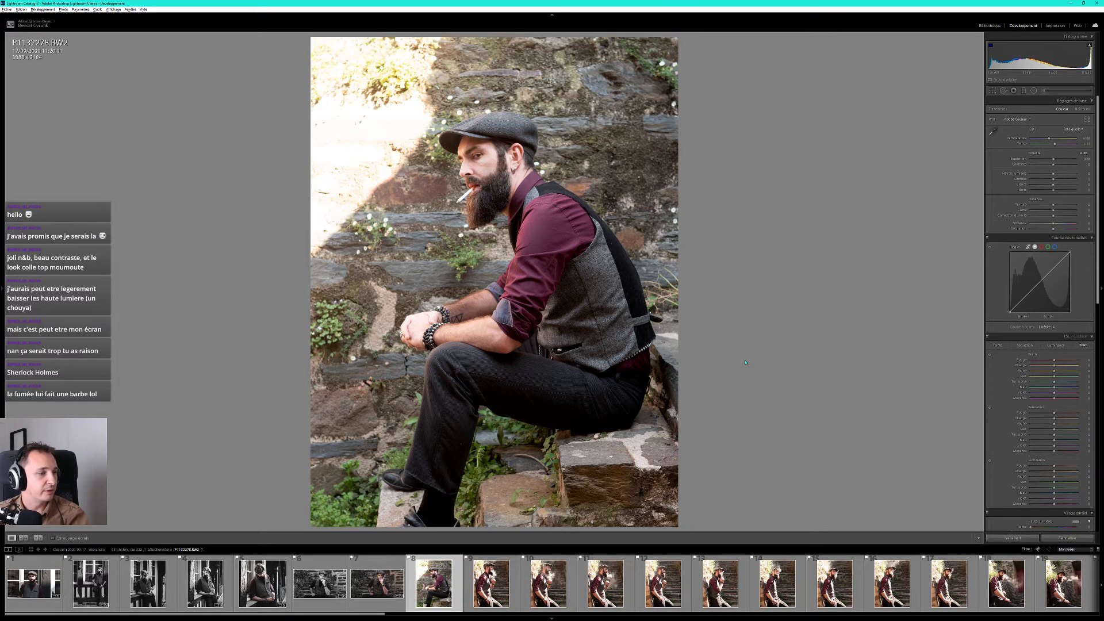
Advance to P1132282, then open the already-graded shot P1132309.
{"action": "key", "text": "Right"}
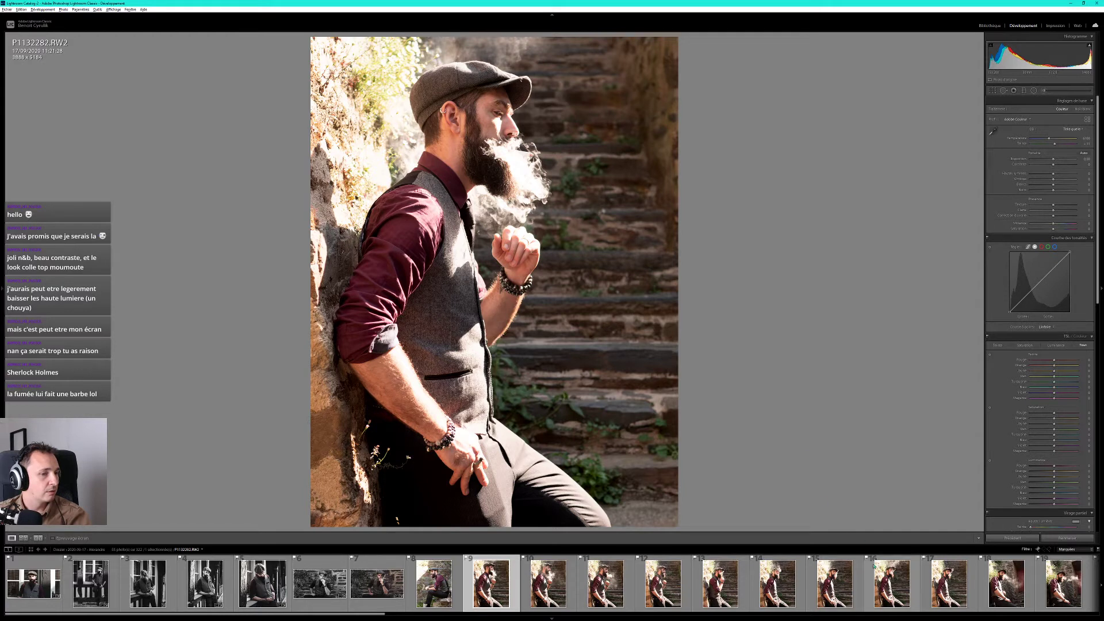
{"action": "scroll", "coordinate": [960, 582], "scroll_direction": "down", "scroll_amount": 5}
{"action": "scroll", "coordinate": [959, 582], "scroll_direction": "down", "scroll_amount": 3}
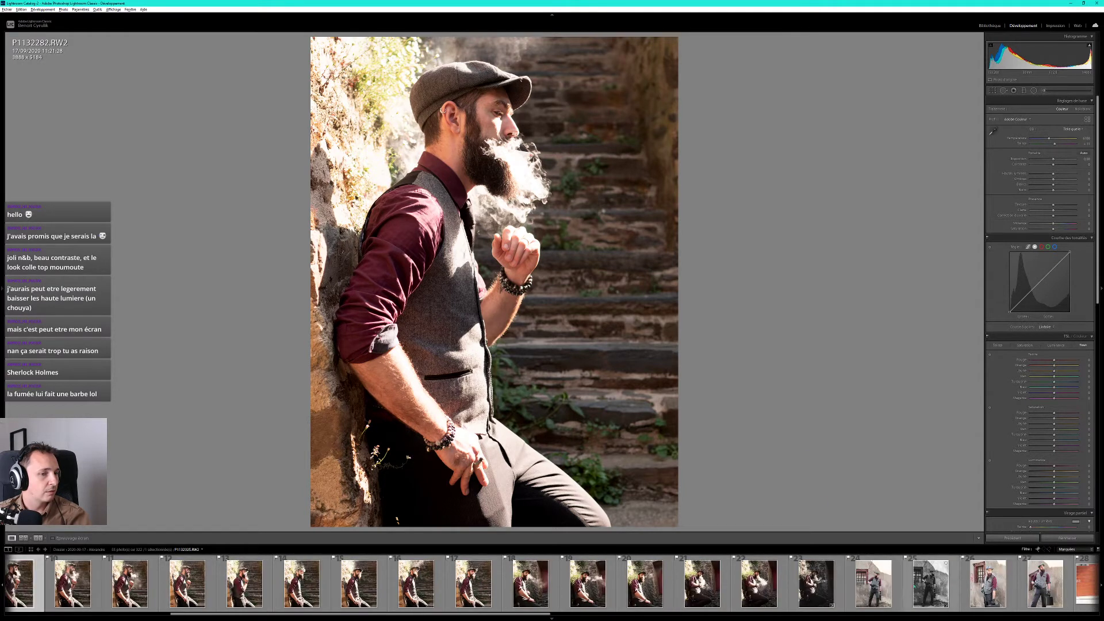
{"action": "scroll", "coordinate": [959, 582], "scroll_direction": "up", "scroll_amount": 4}
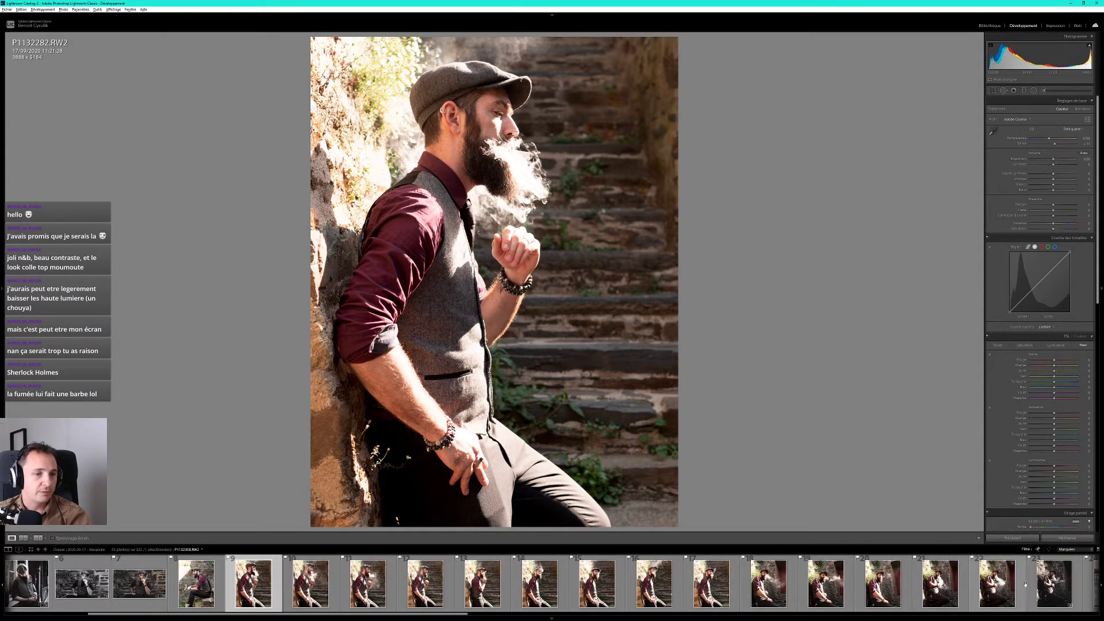
{"action": "left_click", "coordinate": [1054, 584]}
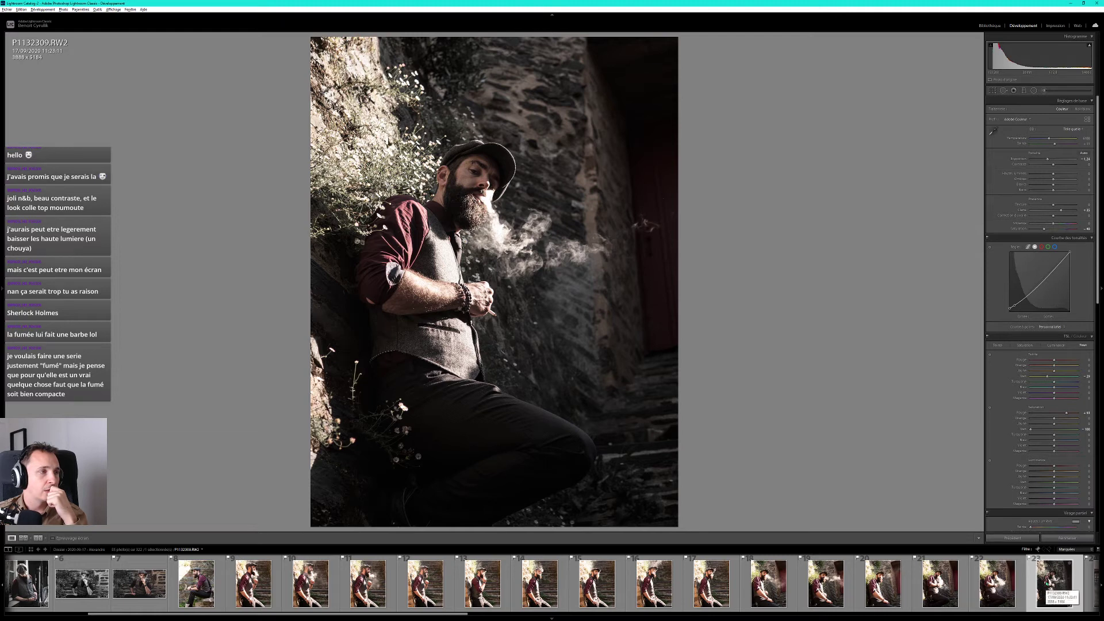
Copy P1132309's develop settings and paste them onto P1132282.
{"action": "key", "text": "ctrl+shift+c"}
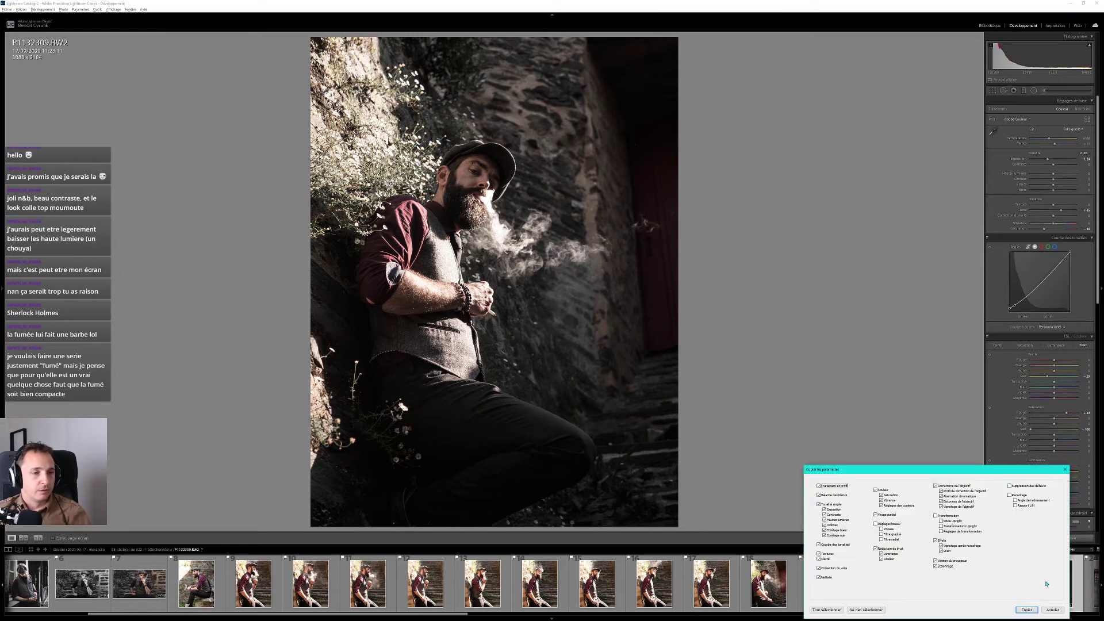
{"action": "left_click", "coordinate": [1025, 610]}
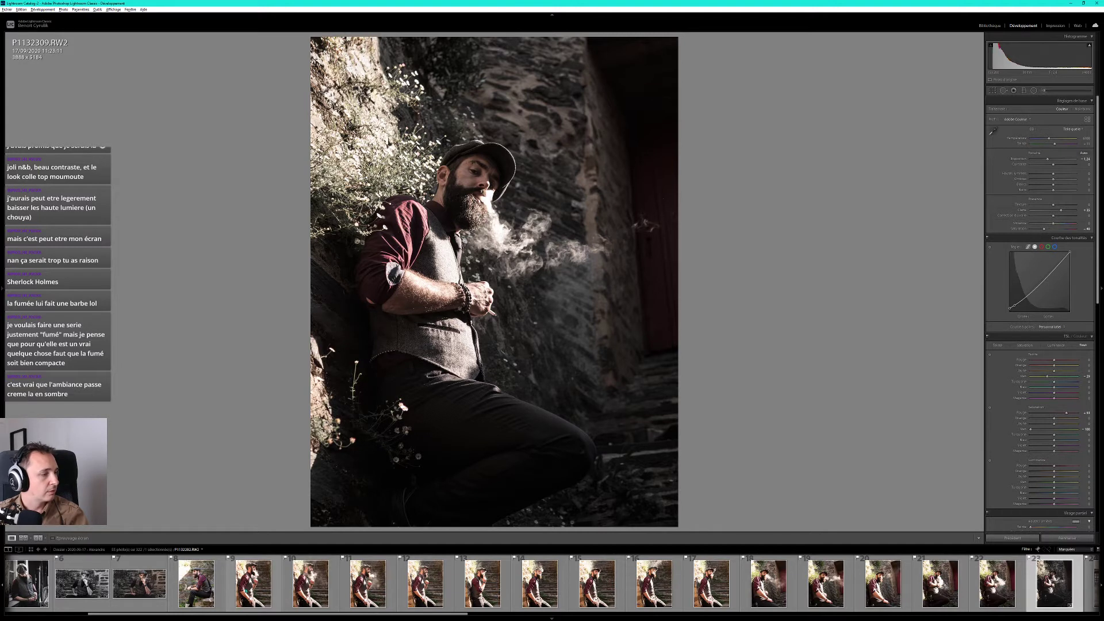
{"action": "left_click", "coordinate": [253, 583]}
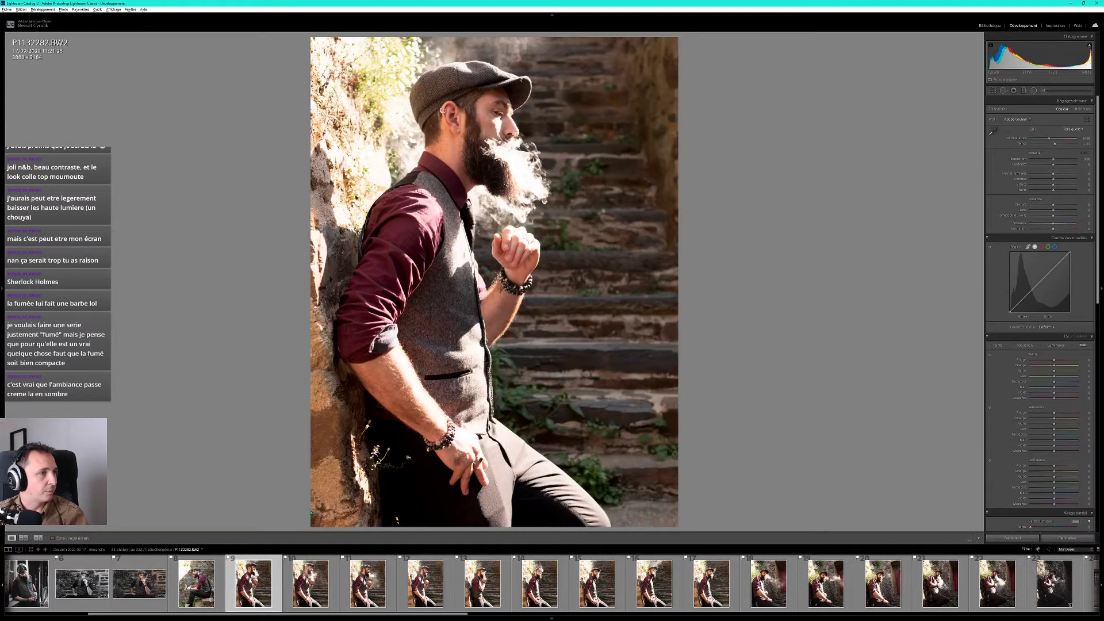
{"action": "key", "text": "ctrl+shift+v"}
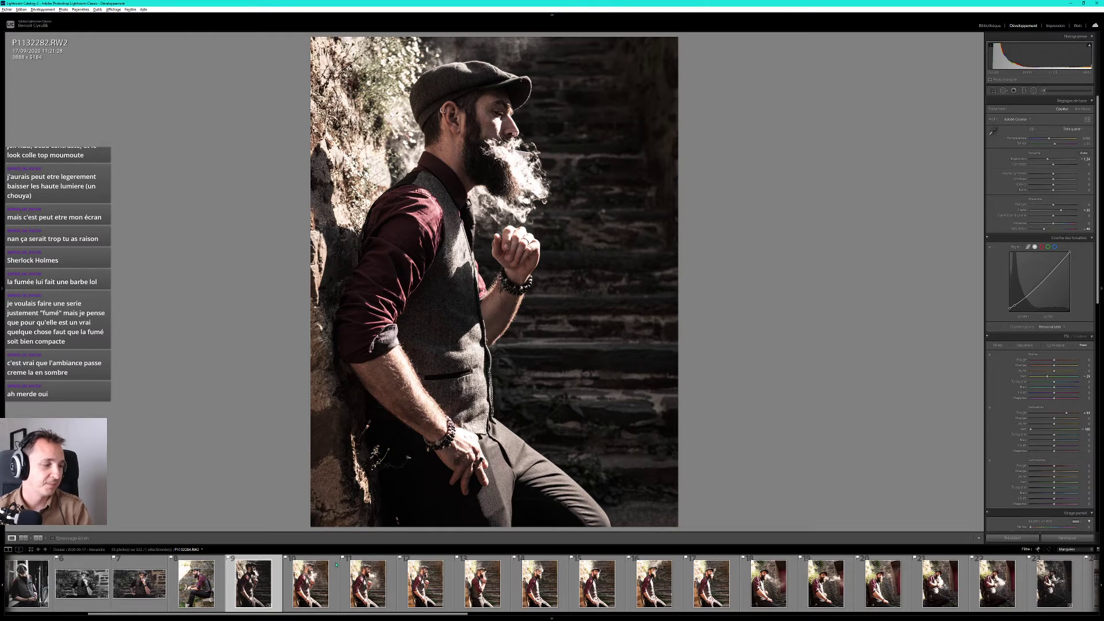
{"action": "mouse_move", "coordinate": [311, 584]}
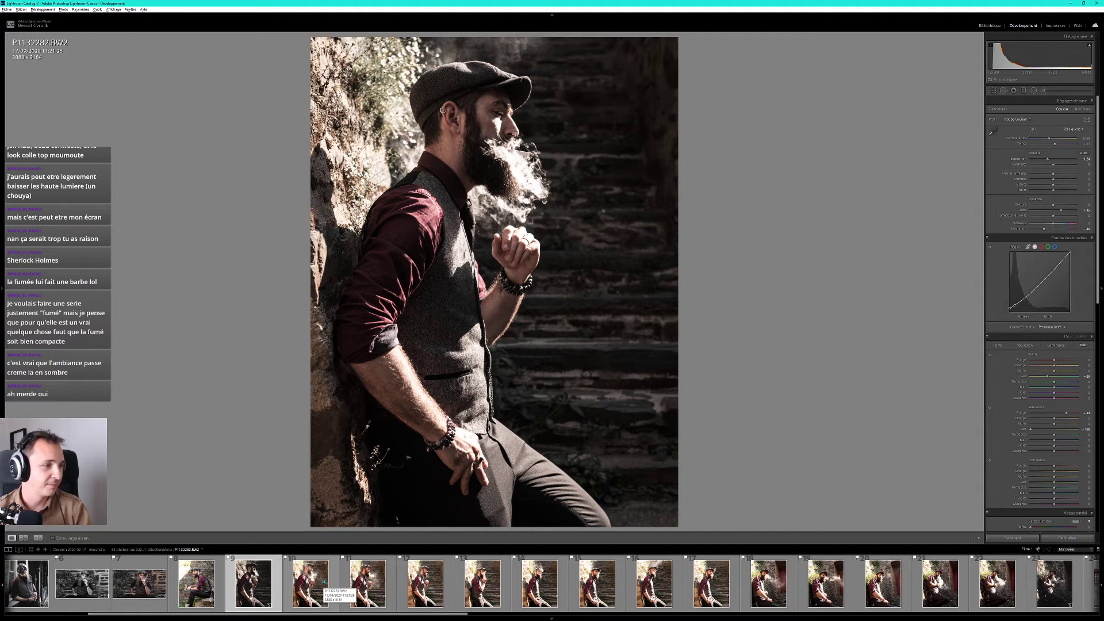
{"action": "scroll", "coordinate": [324, 582], "scroll_direction": "down", "scroll_amount": 3}
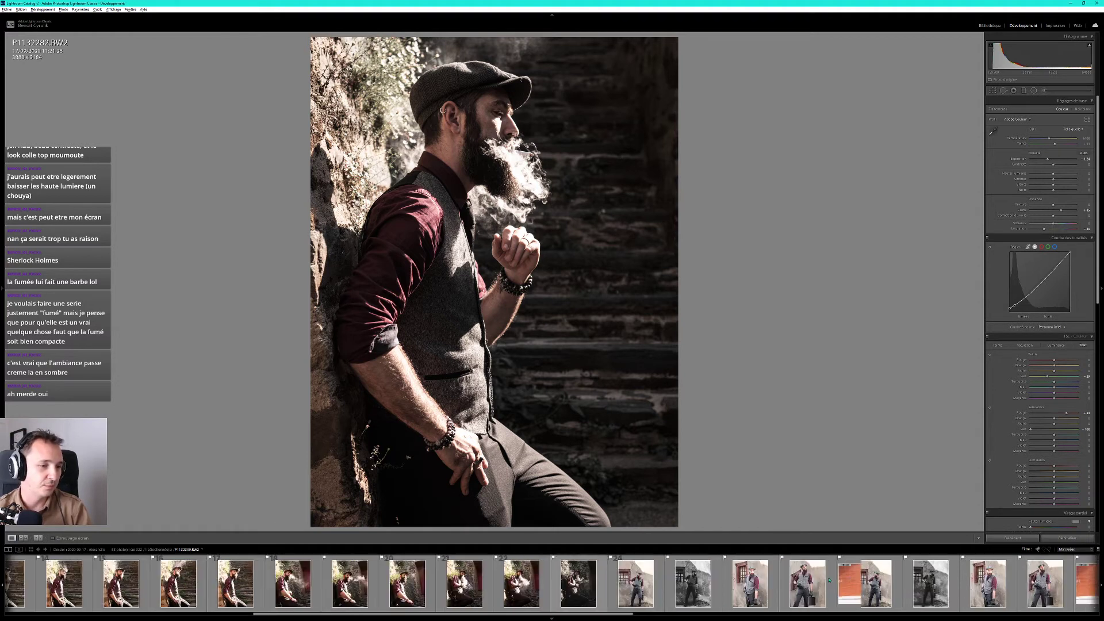
{"action": "scroll", "coordinate": [323, 582], "scroll_direction": "down", "scroll_amount": 3}
{"action": "scroll", "coordinate": [324, 582], "scroll_direction": "down", "scroll_amount": 3}
{"action": "scroll", "coordinate": [829, 581], "scroll_direction": "up", "scroll_amount": 5}
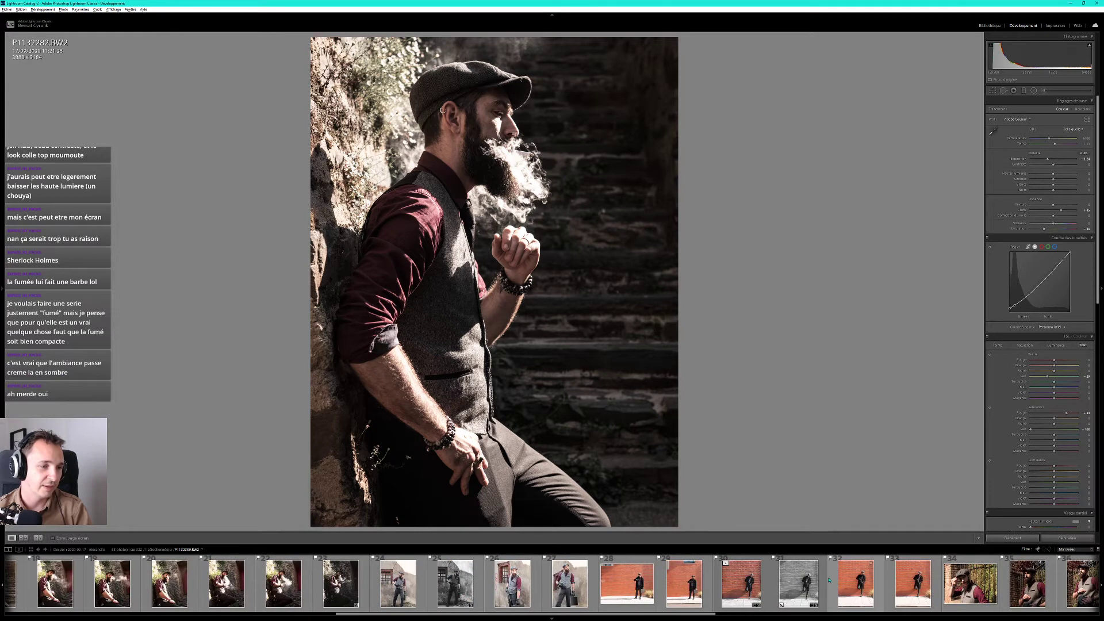
{"action": "scroll", "coordinate": [830, 581], "scroll_direction": "up", "scroll_amount": 2}
{"action": "scroll", "coordinate": [829, 580], "scroll_direction": "up", "scroll_amount": 4}
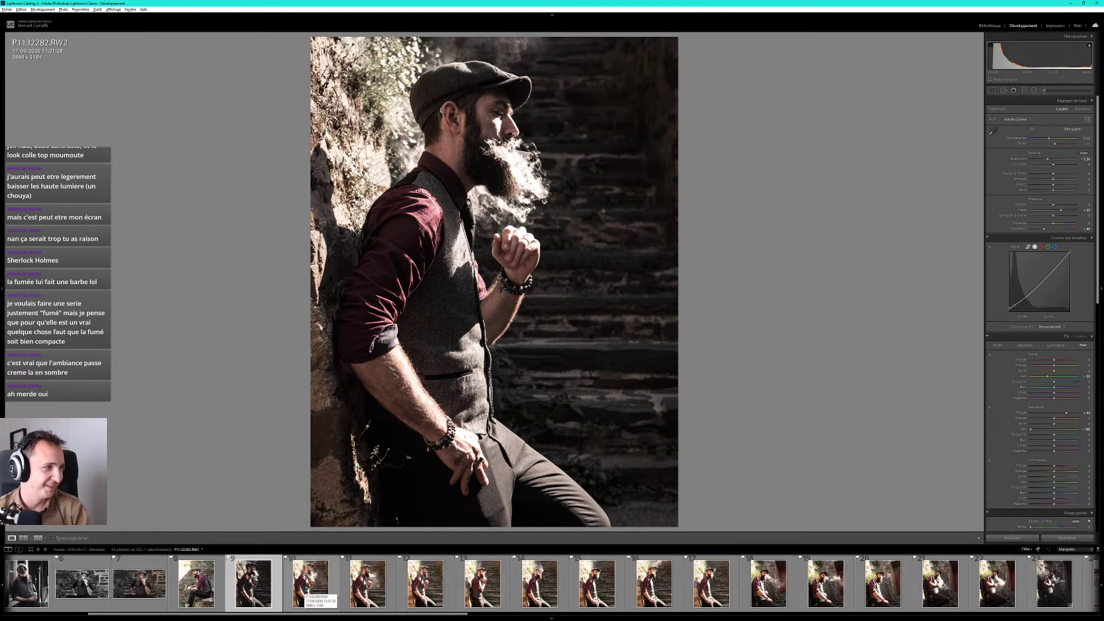
Browse the next smoking shots, stopping at P1132296 where he gazes upward.
{"action": "left_click", "coordinate": [304, 592]}
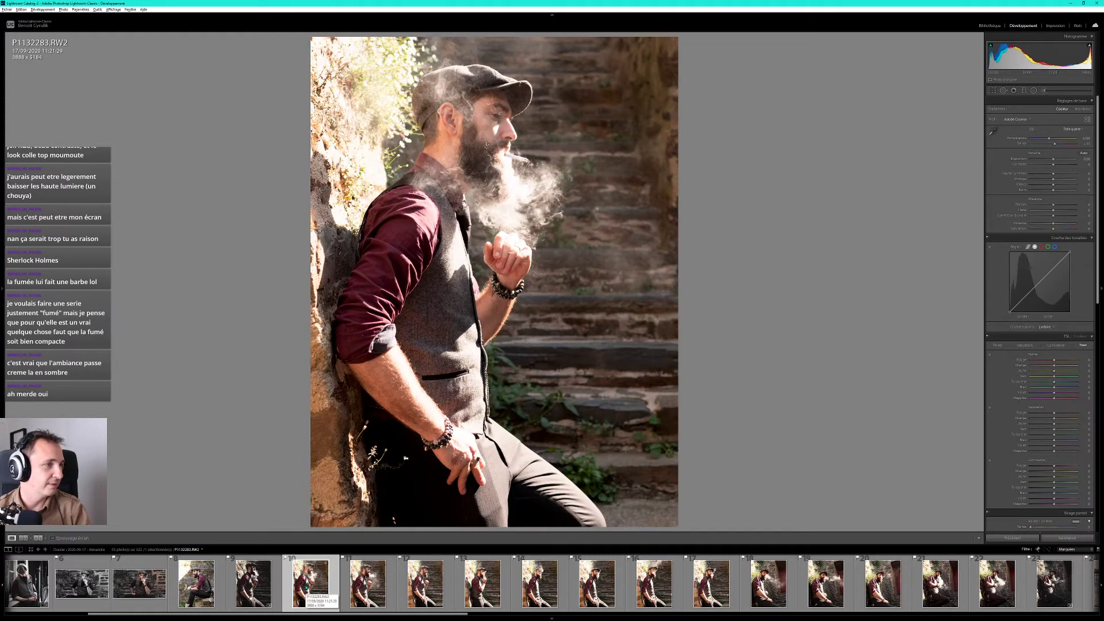
{"action": "left_click", "coordinate": [353, 582]}
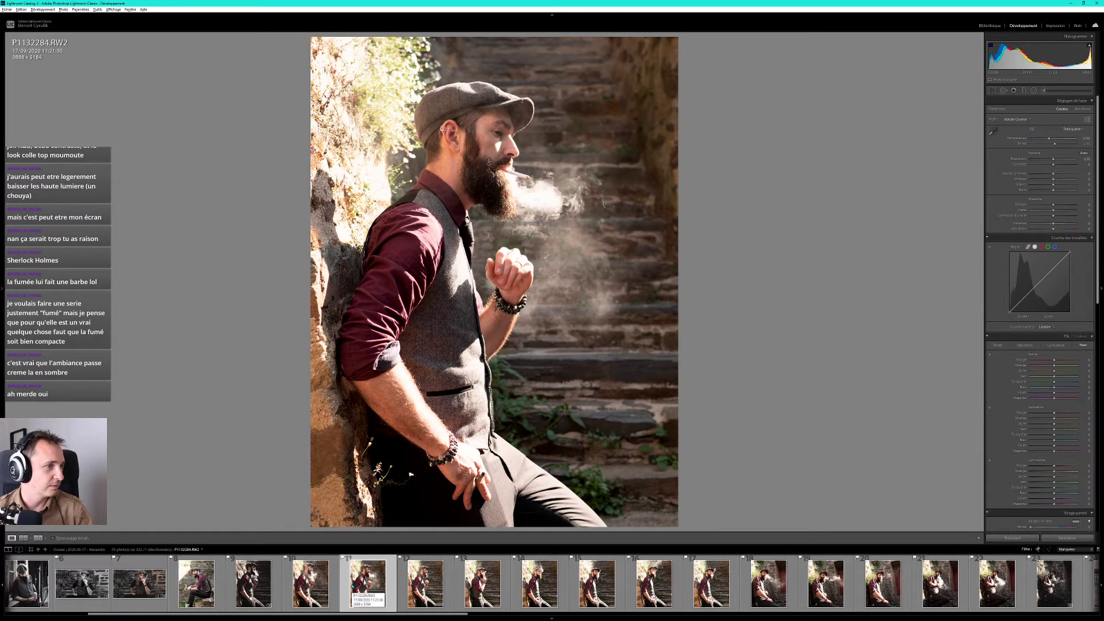
{"action": "left_click", "coordinate": [426, 583]}
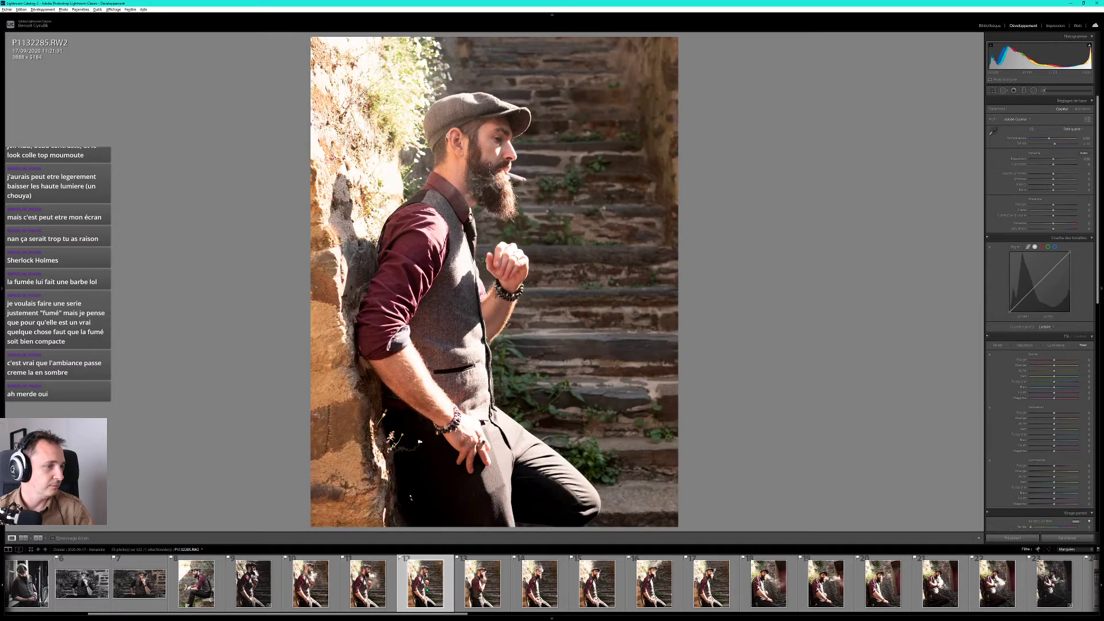
{"action": "left_click", "coordinate": [486, 592]}
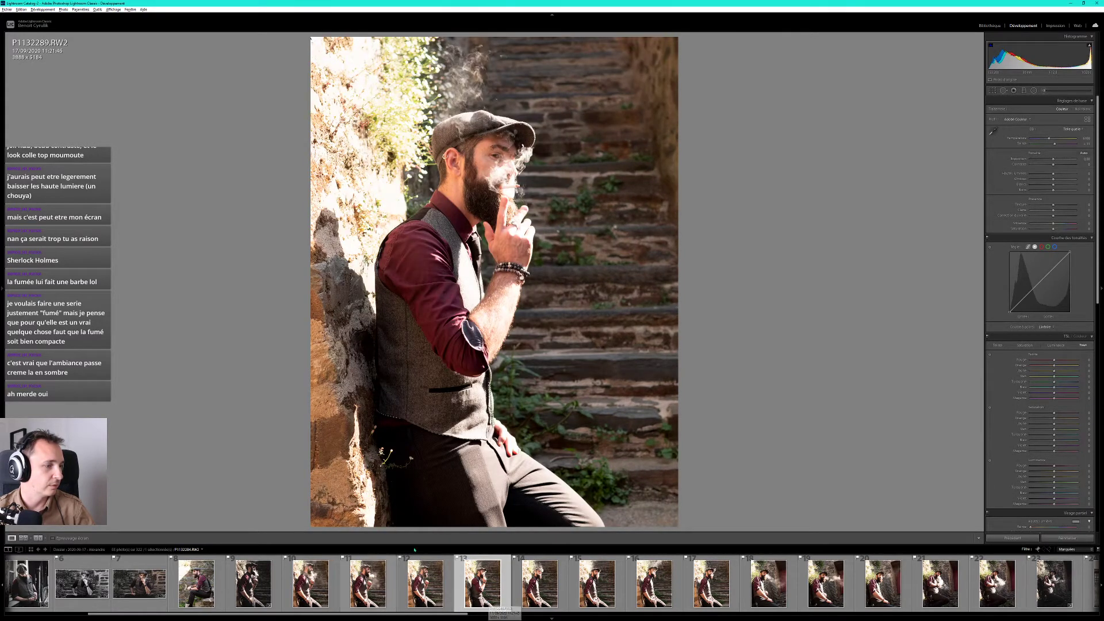
{"action": "left_click", "coordinate": [540, 573]}
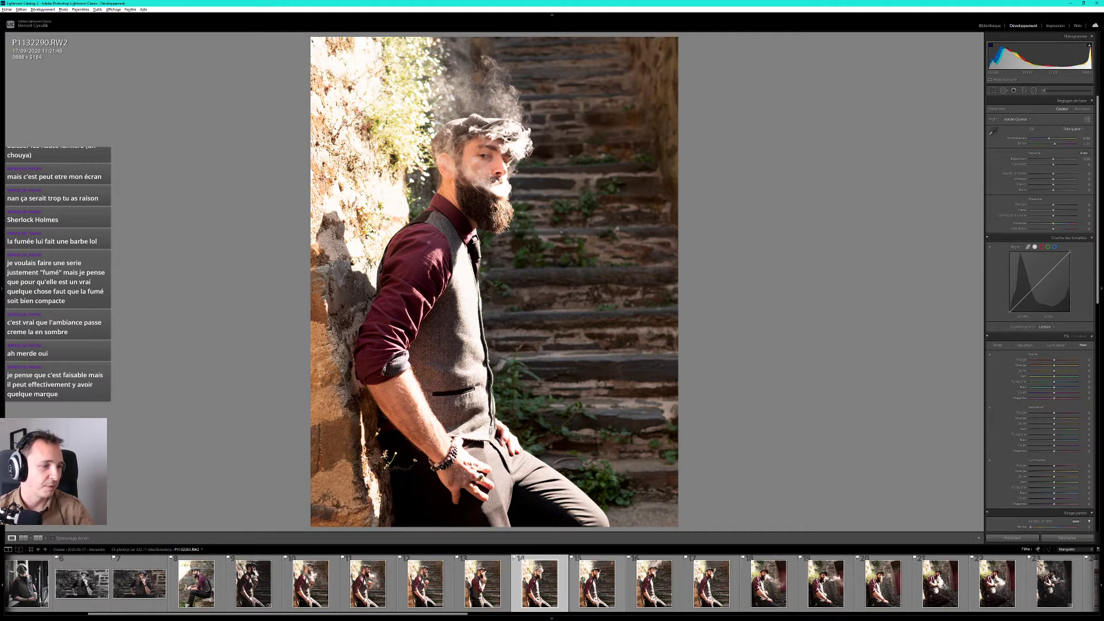
{"action": "left_click", "coordinate": [583, 579]}
{"action": "key", "text": "Right"}
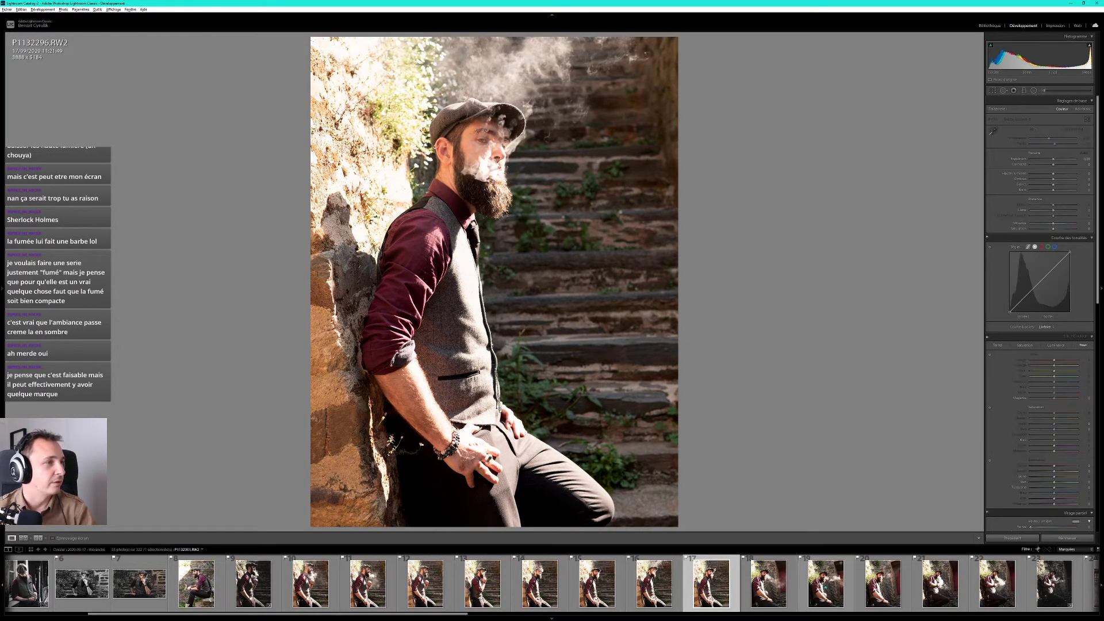
{"action": "scroll", "coordinate": [817, 587], "scroll_direction": "down", "scroll_amount": 3}
{"action": "key", "text": "Right"}
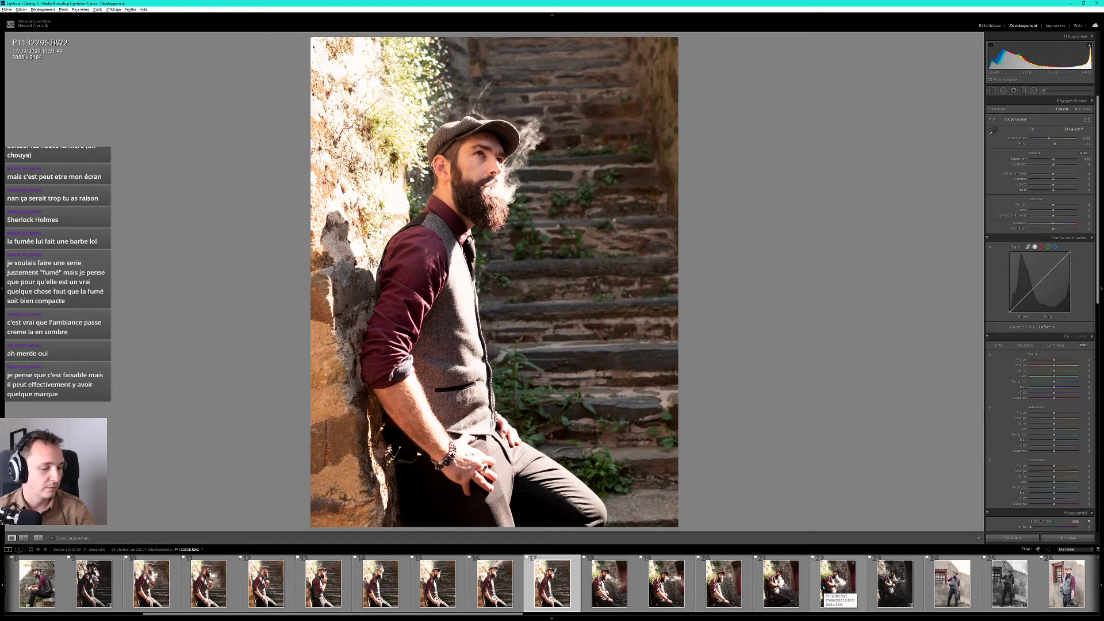
Paste the dark moody grade onto P1132296, rotate it about 0.85°, and crop tighter around head and torso.
{"action": "key", "text": "ctrl+shift+v"}
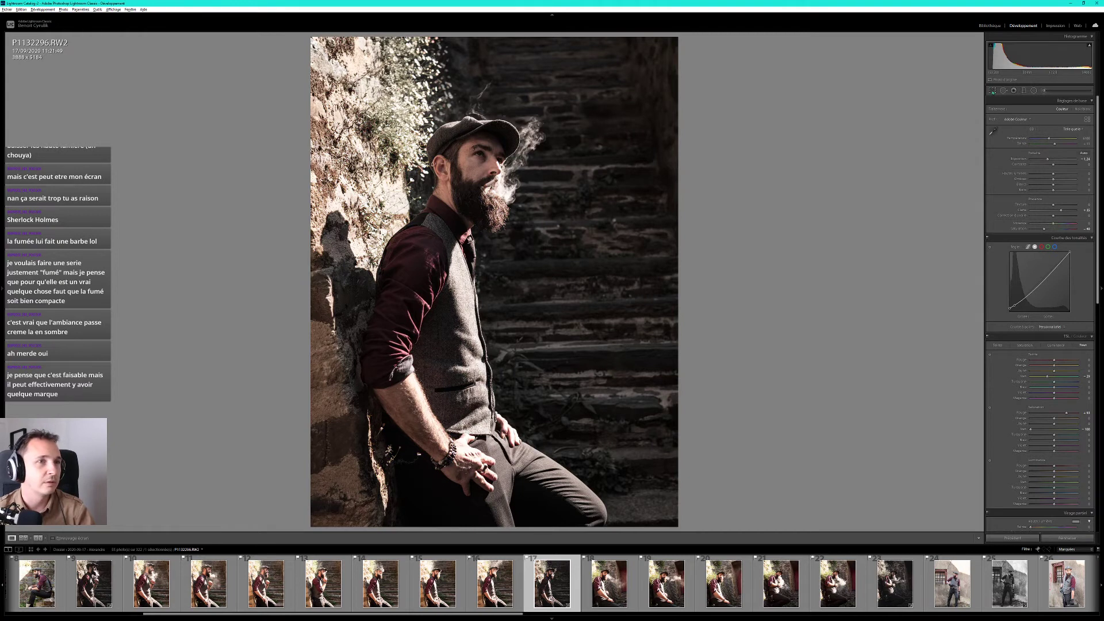
{"action": "key", "text": "r"}
{"action": "left_click_drag", "start_coordinate": [702, 357], "coordinate": [701, 371]}
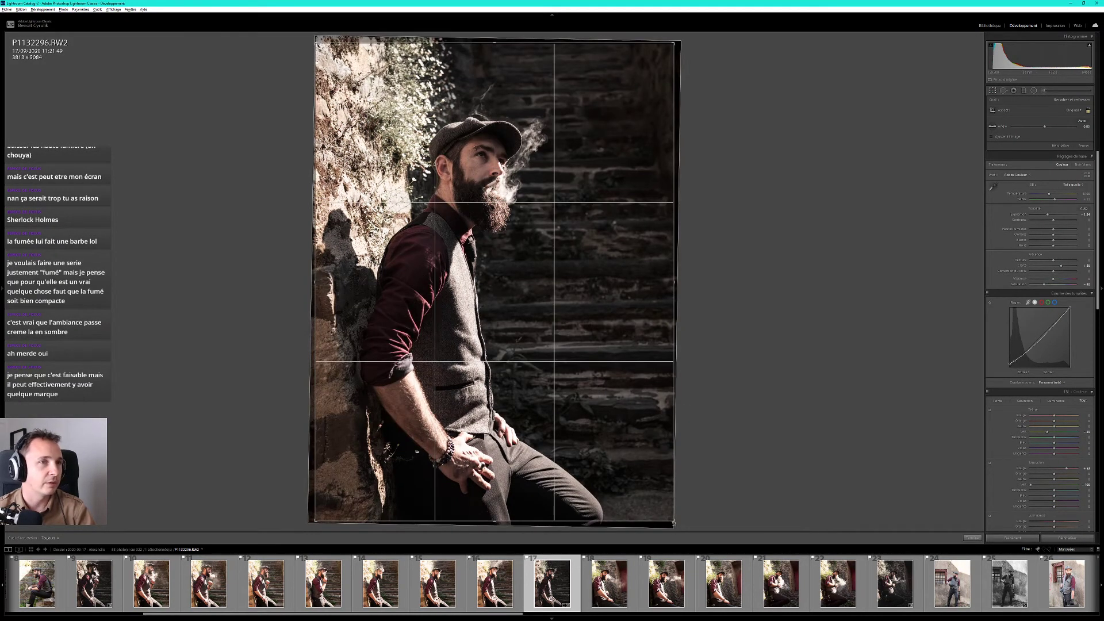
{"action": "left_click_drag", "start_coordinate": [674, 524], "coordinate": [637, 515]}
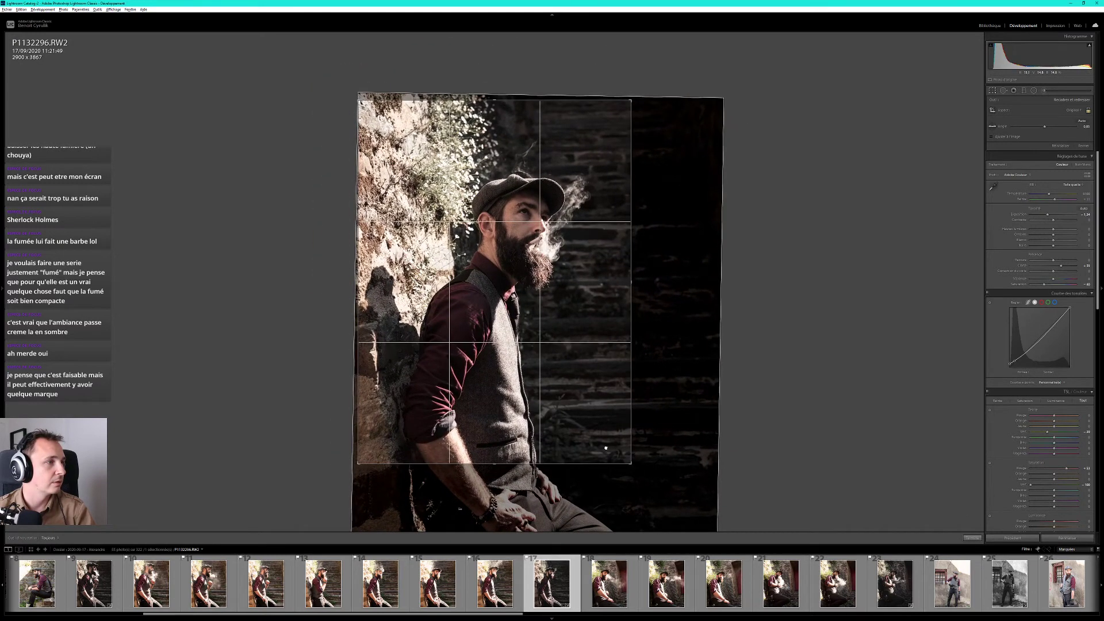
{"action": "key", "text": "Return"}
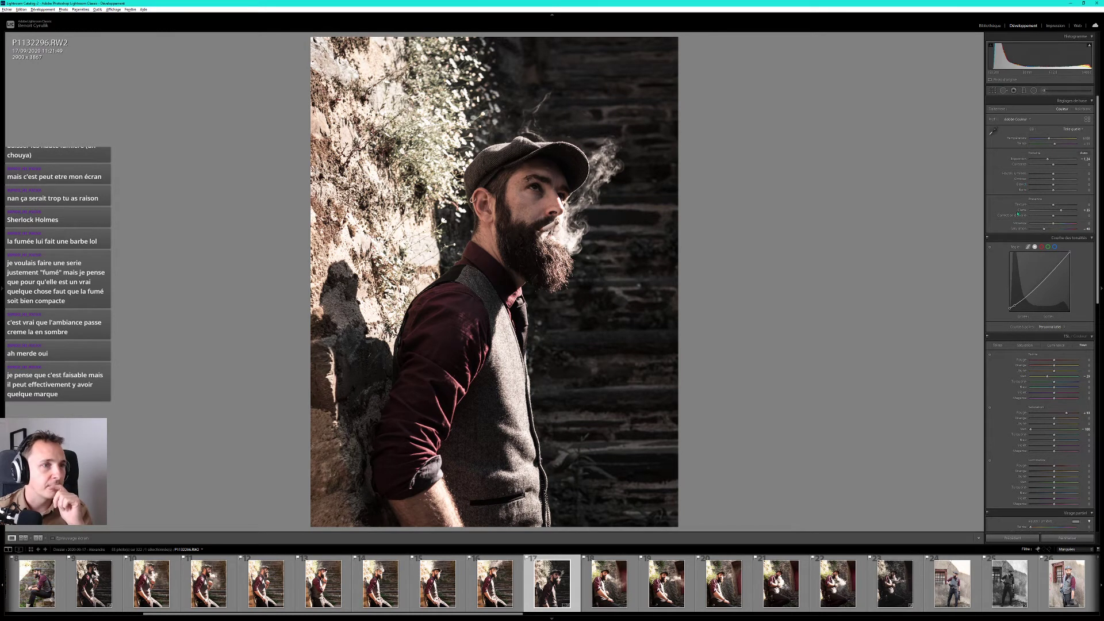
{"action": "scroll", "coordinate": [996, 378], "scroll_direction": "down", "scroll_amount": 3}
{"action": "scroll", "coordinate": [996, 378], "scroll_direction": "down", "scroll_amount": 3}
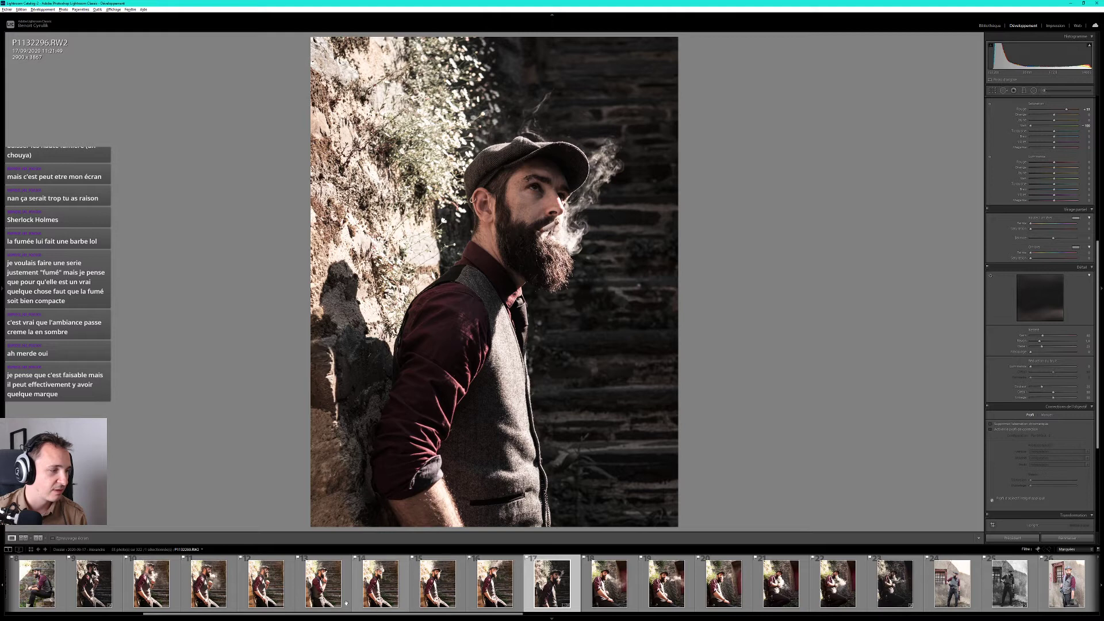
Browse back through the series and zoom in on the man's hand to check sharpness.
{"action": "left_click", "coordinate": [490, 600]}
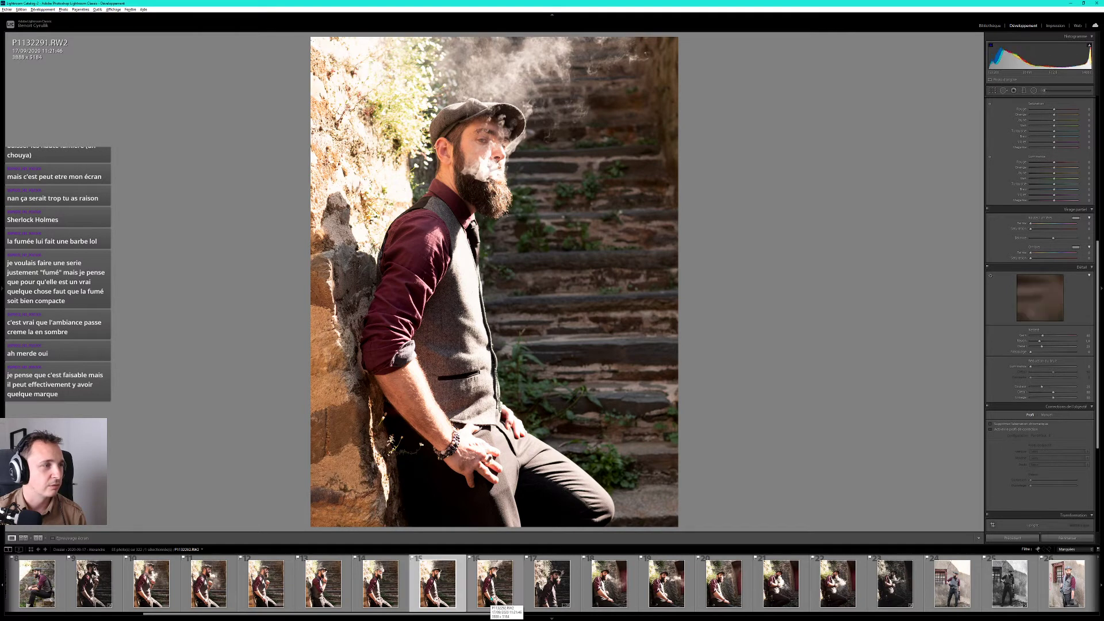
{"action": "key", "text": "Left"}
{"action": "key", "text": "Left"}
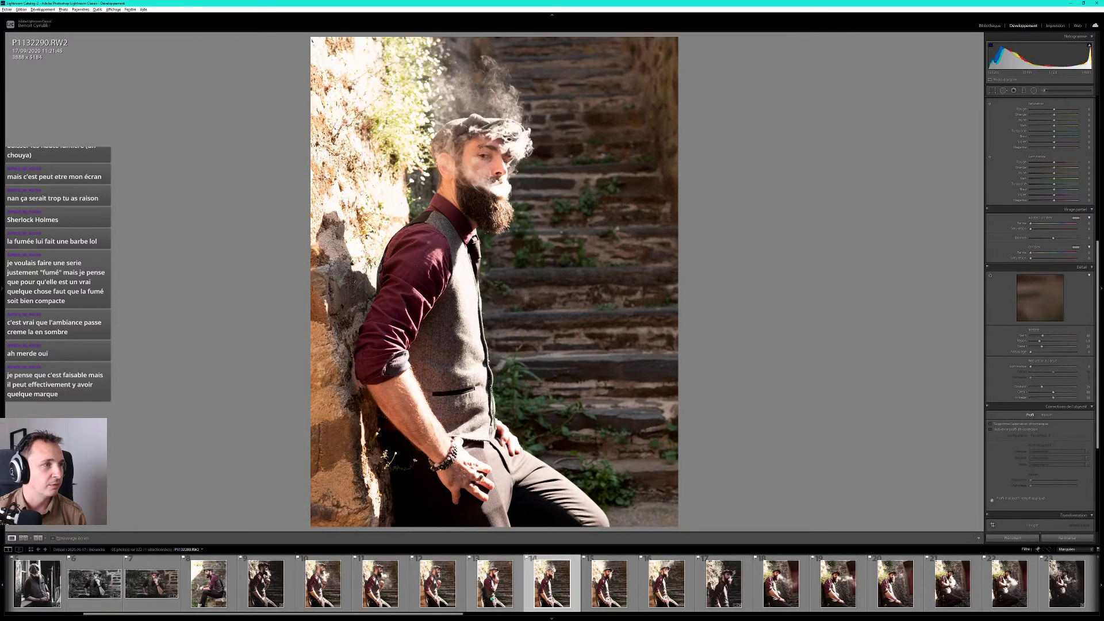
{"action": "key", "text": "Left"}
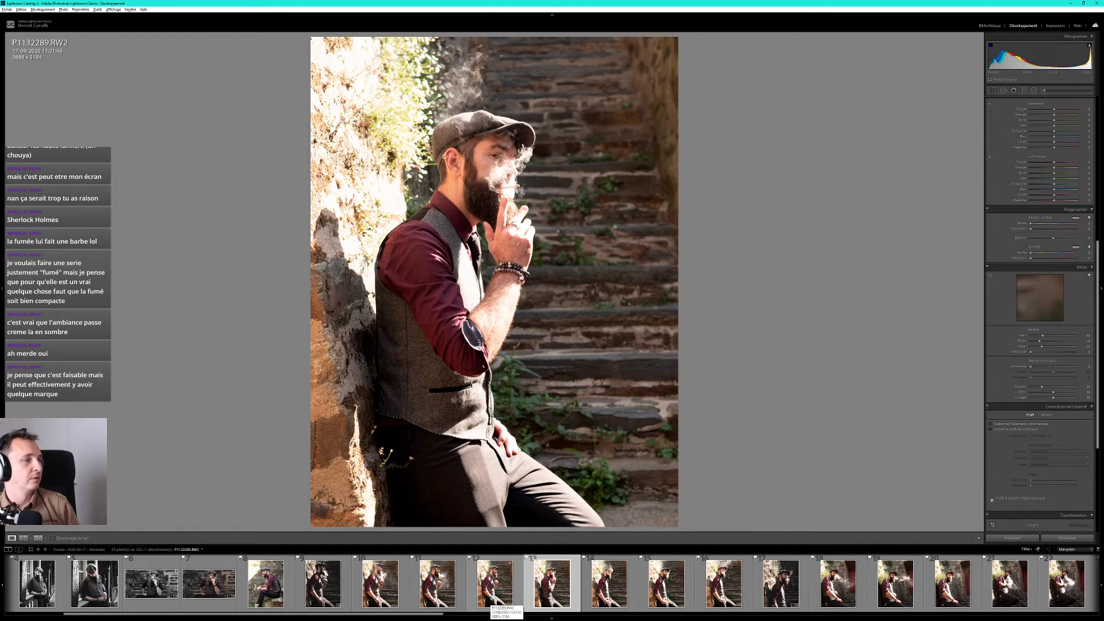
{"action": "left_click", "coordinate": [496, 227]}
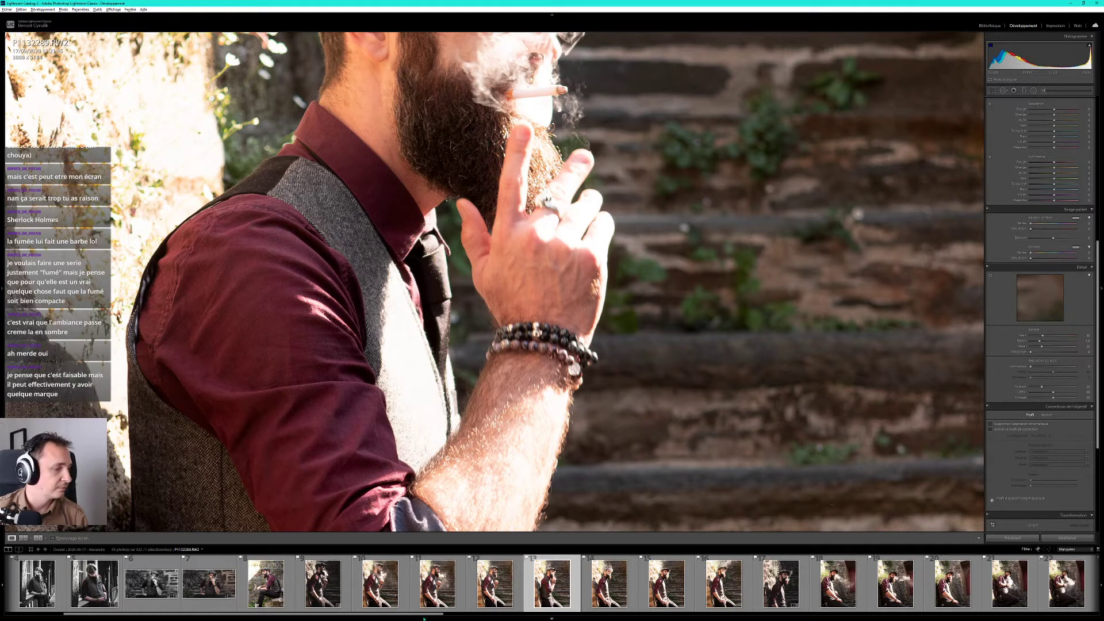
{"action": "left_click", "coordinate": [500, 585]}
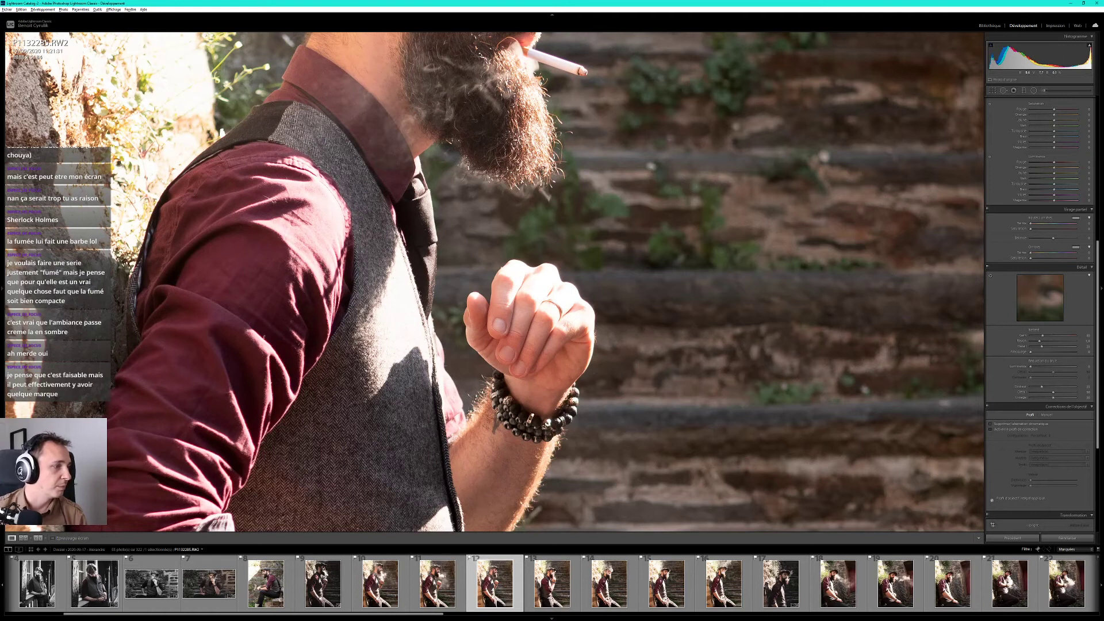
{"action": "key", "text": "z"}
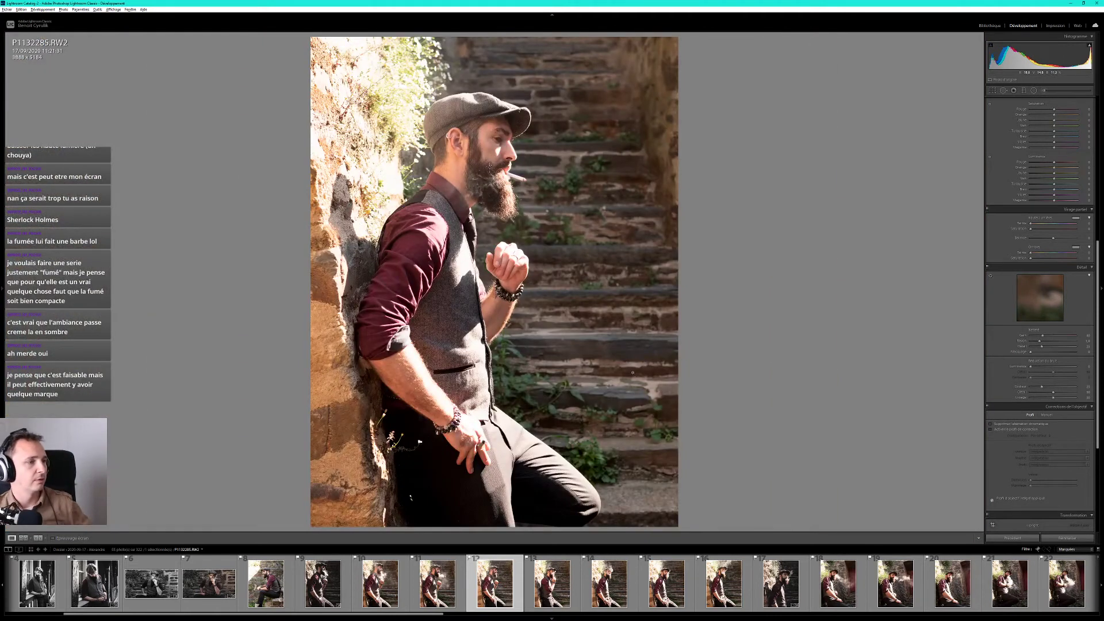
Settle on smoking portrait P1132283 and paste the dark, muted moody grade onto it.
{"action": "key", "text": "Left"}
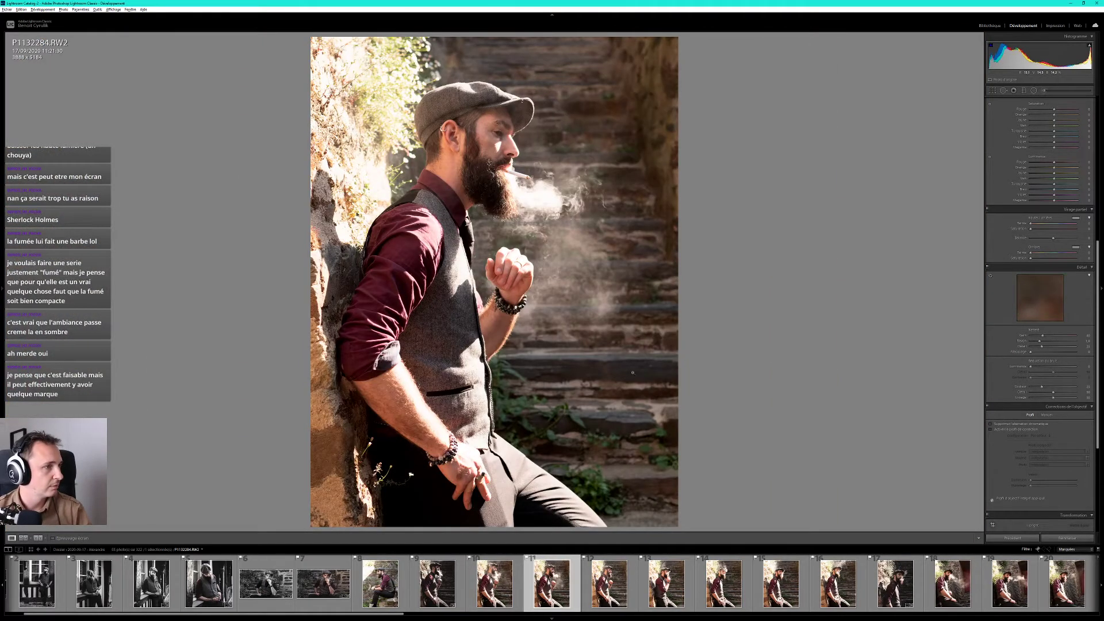
{"action": "key", "text": "Right"}
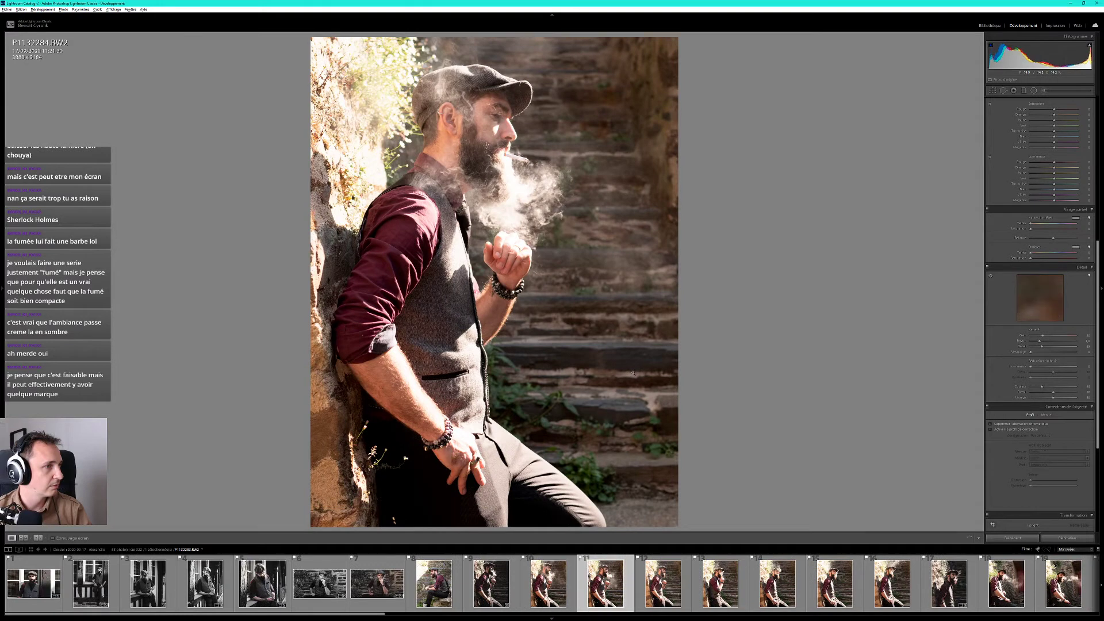
{"action": "key", "text": "Left"}
{"action": "key", "text": "Left"}
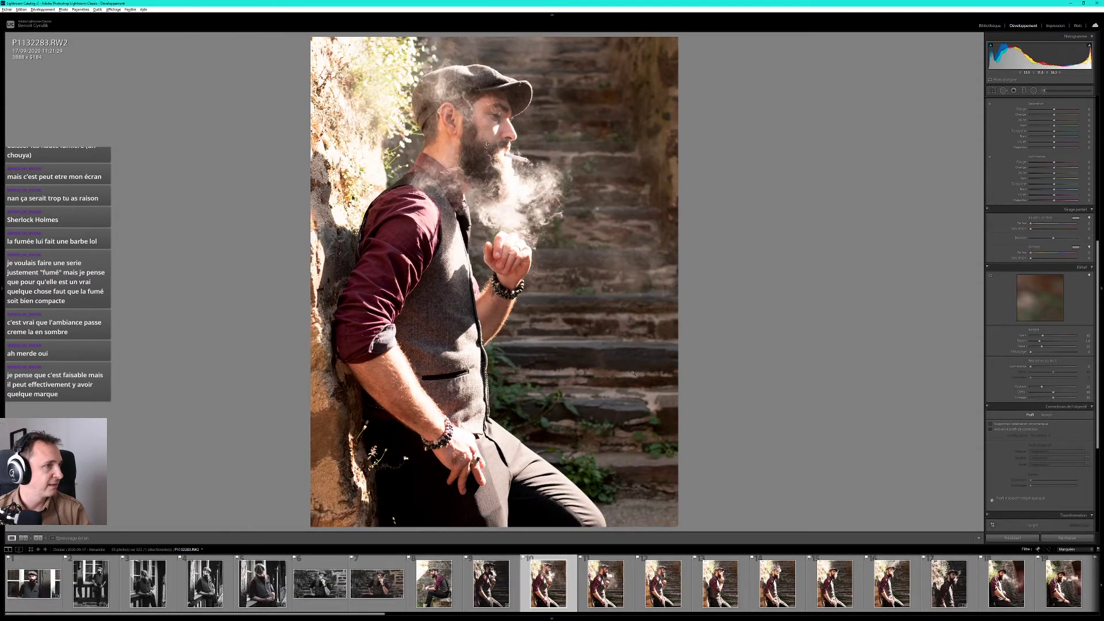
{"action": "key", "text": "ctrl+shift+v"}
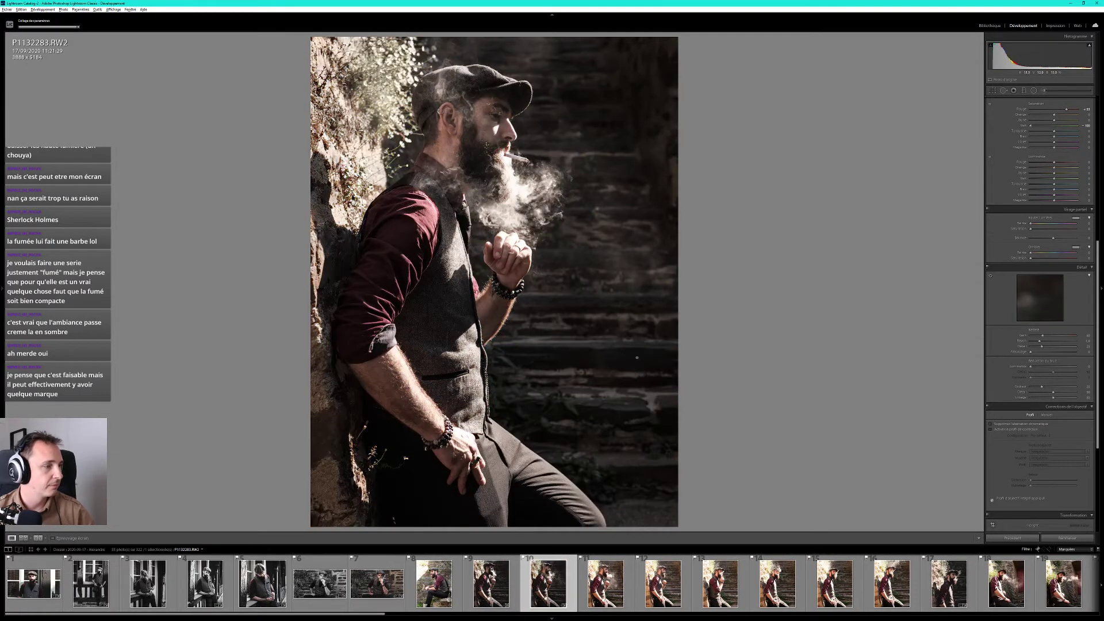
Crop P1132283 tighter around his head, smoke and raised hand, then nudge the framing slightly left.
{"action": "key", "text": "r"}
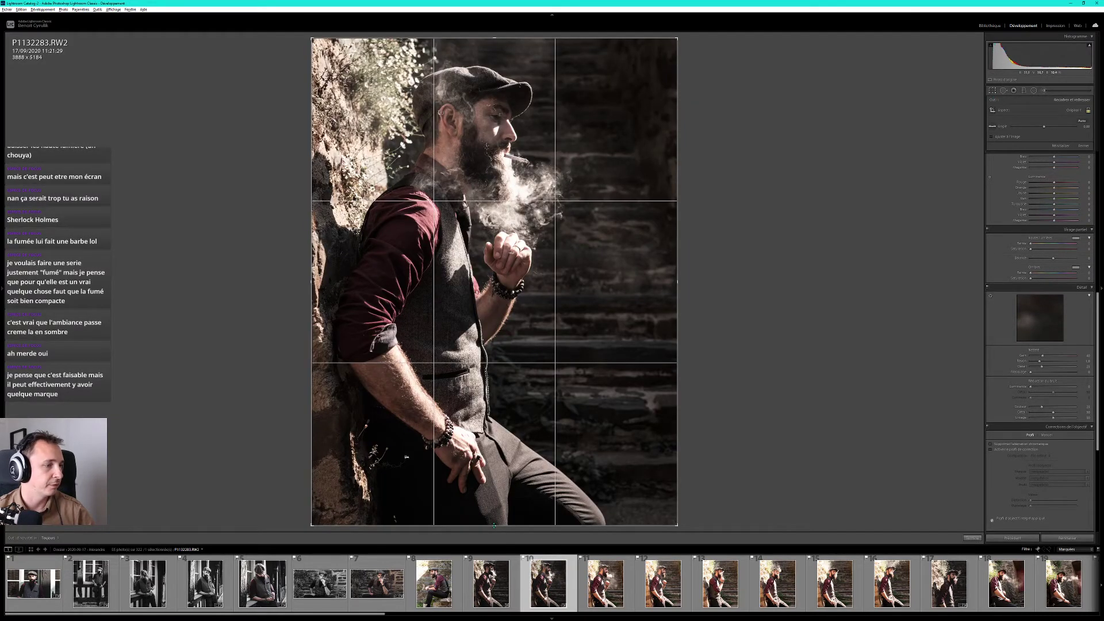
{"action": "mouse_move", "coordinate": [494, 525]}
{"action": "left_mouse_down"}
{"action": "mouse_move", "coordinate": [535, 412]}
{"action": "mouse_move", "coordinate": [552, 418]}
{"action": "left_mouse_up"}
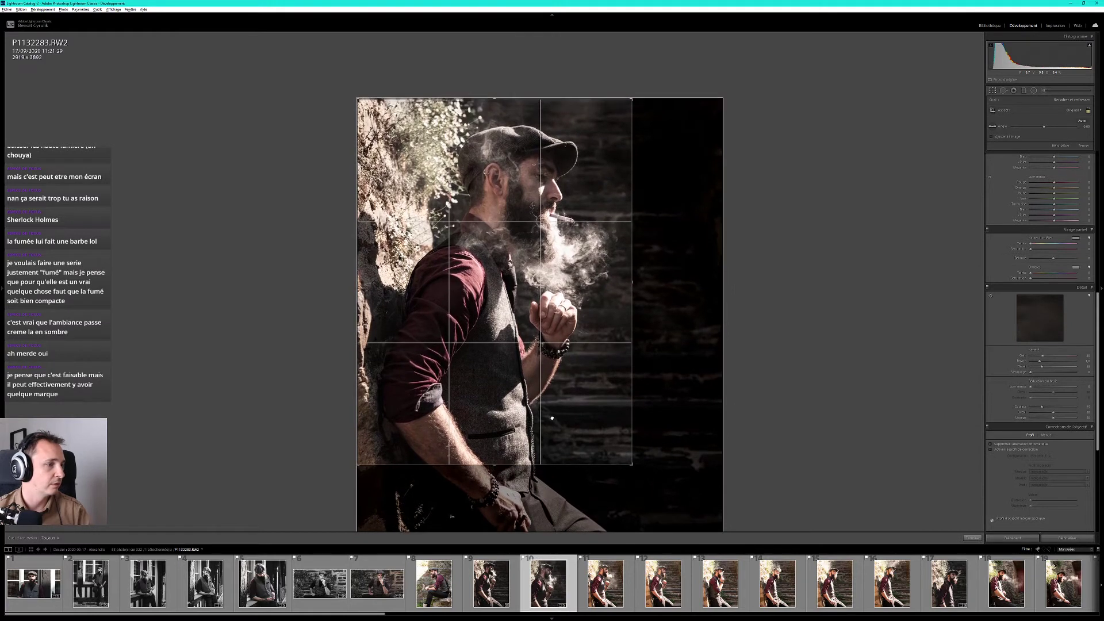
{"action": "key", "text": "Return"}
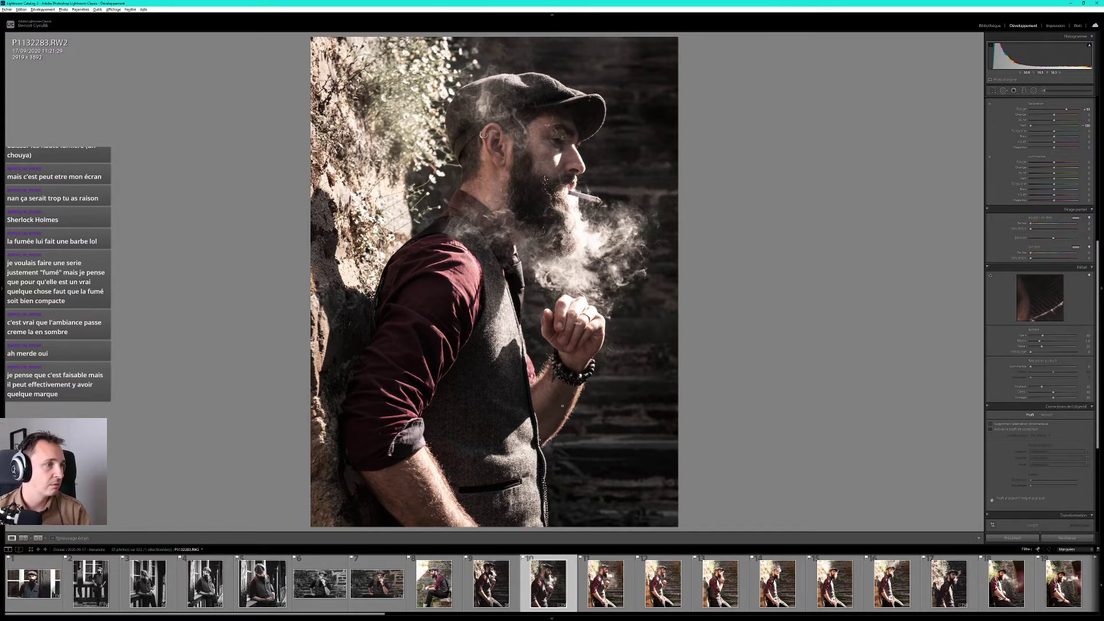
{"action": "key", "text": "r"}
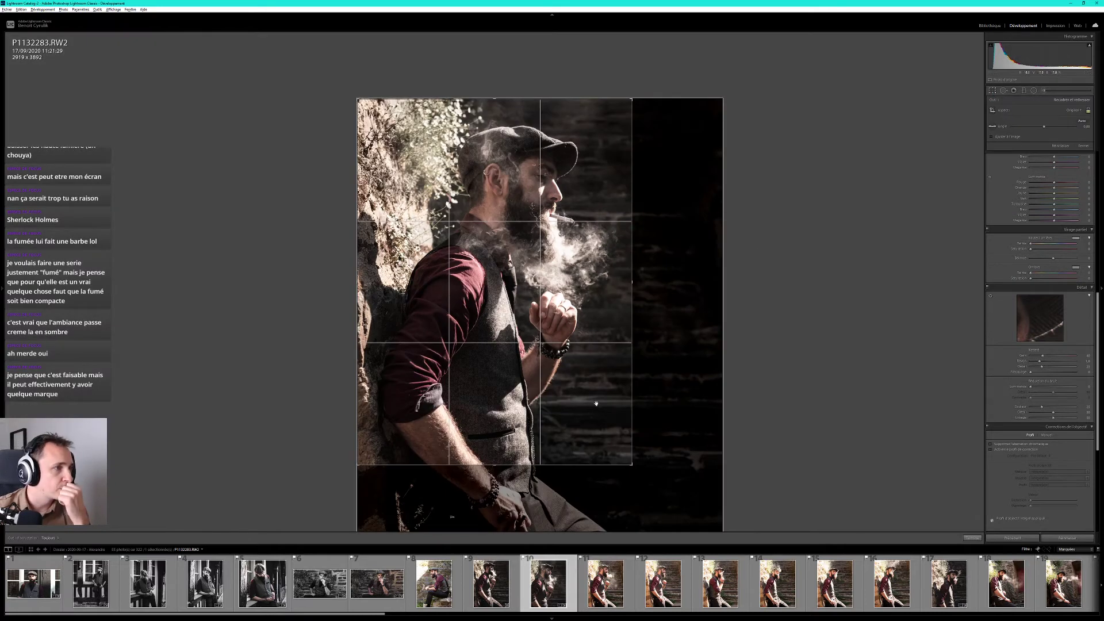
{"action": "mouse_move", "coordinate": [593, 408]}
{"action": "left_mouse_down"}
{"action": "mouse_move", "coordinate": [581, 411]}
{"action": "mouse_move", "coordinate": [635, 405]}
{"action": "left_mouse_up"}
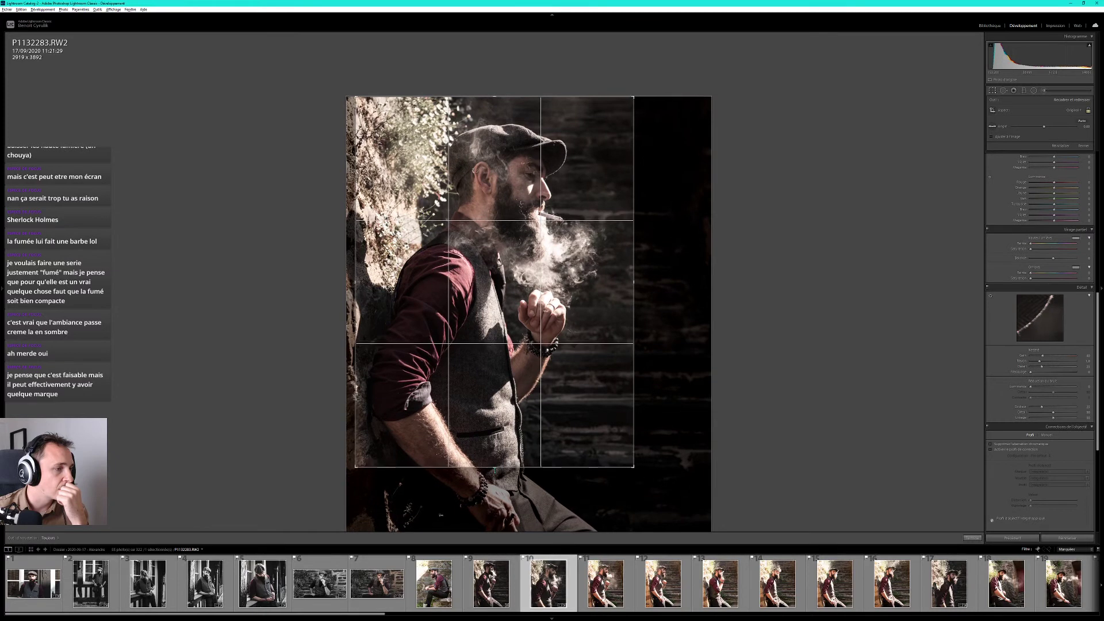
{"action": "key", "text": "Return"}
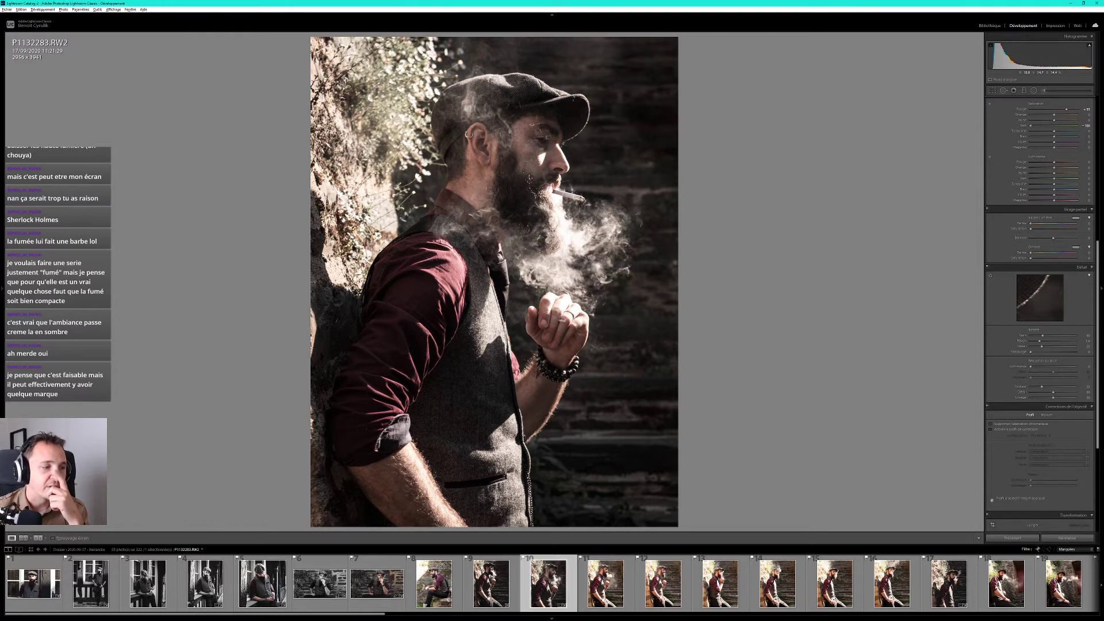
Compare the cropped P1132283 with its neighbours P1132282 and P1132284.
{"action": "left_click", "coordinate": [504, 600]}
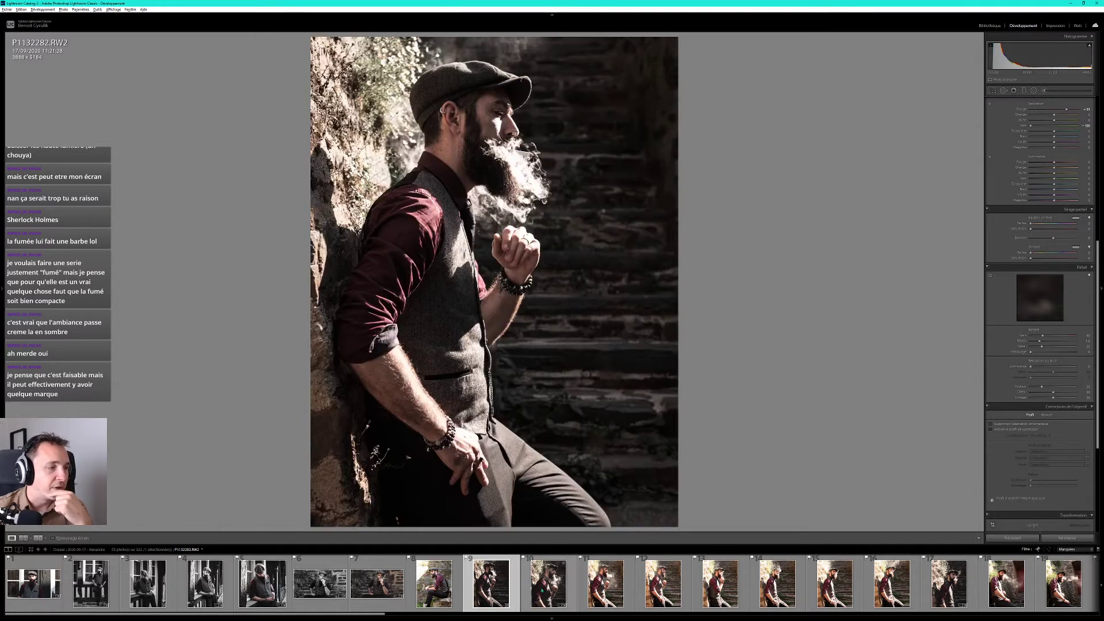
{"action": "left_click", "coordinate": [542, 589]}
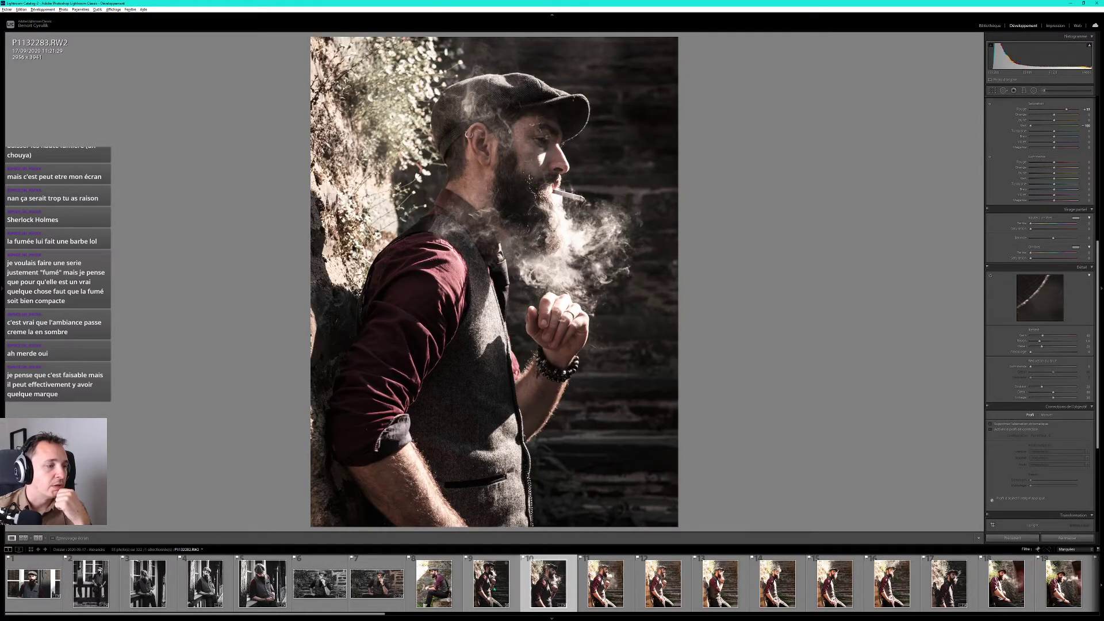
{"action": "left_click", "coordinate": [501, 598]}
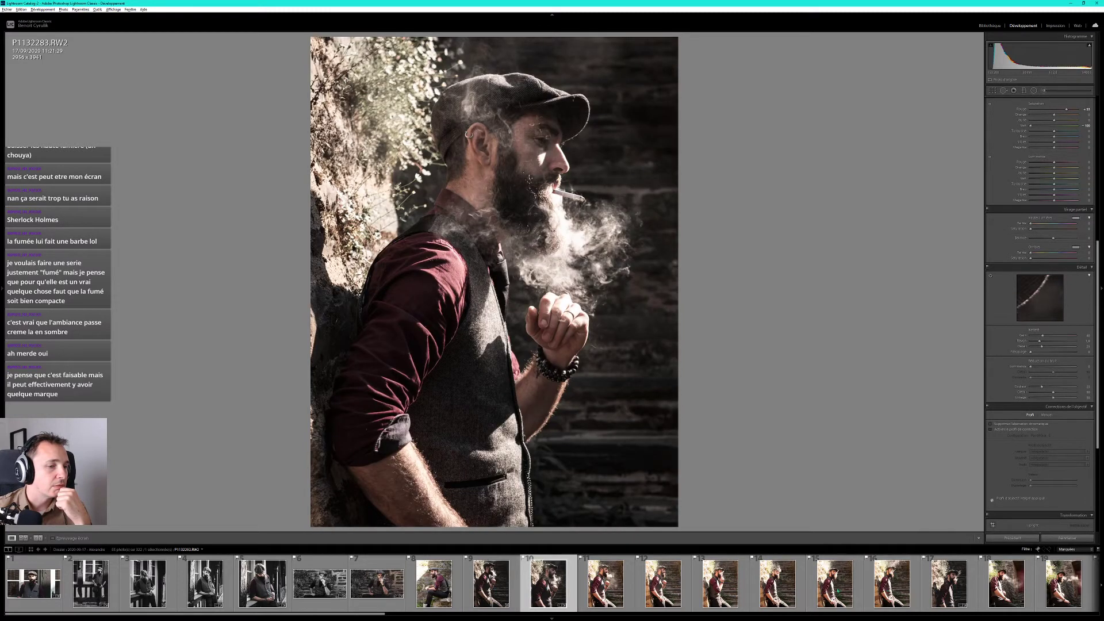
{"action": "left_click", "coordinate": [606, 583]}
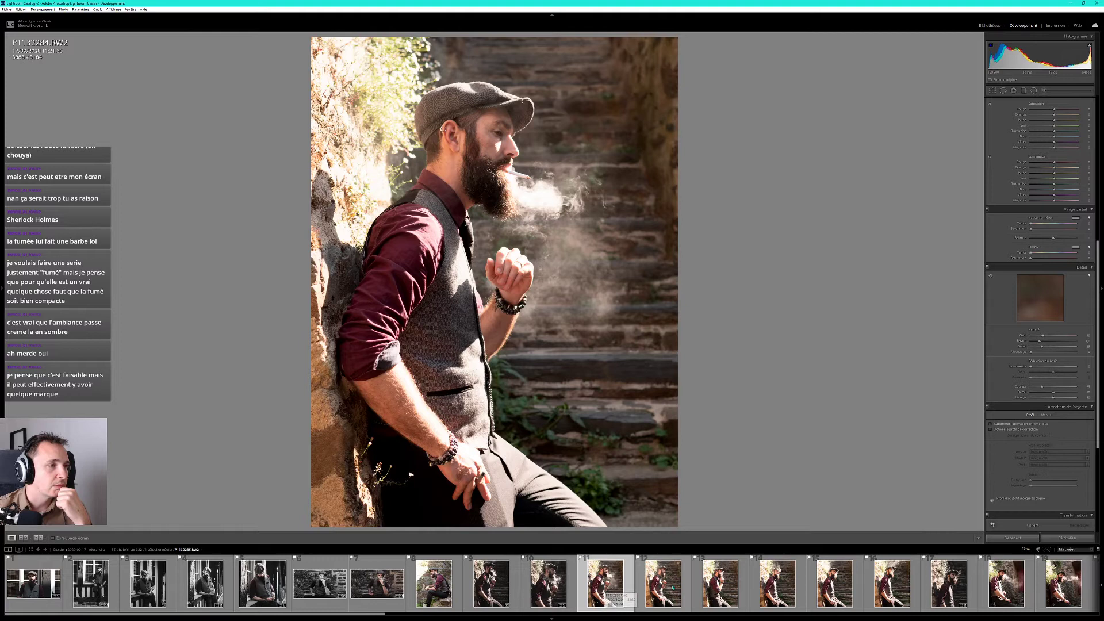
{"action": "left_click", "coordinate": [548, 584]}
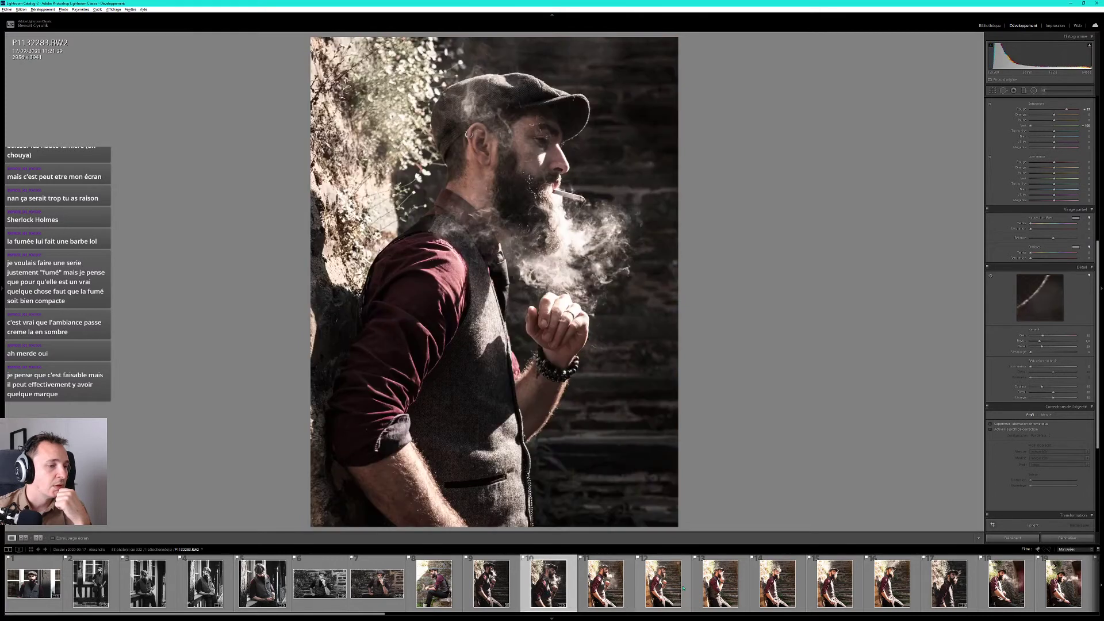
{"action": "scroll", "coordinate": [633, 584], "scroll_direction": "down", "scroll_amount": 3}
{"action": "scroll", "coordinate": [676, 593], "scroll_direction": "down", "scroll_amount": 3}
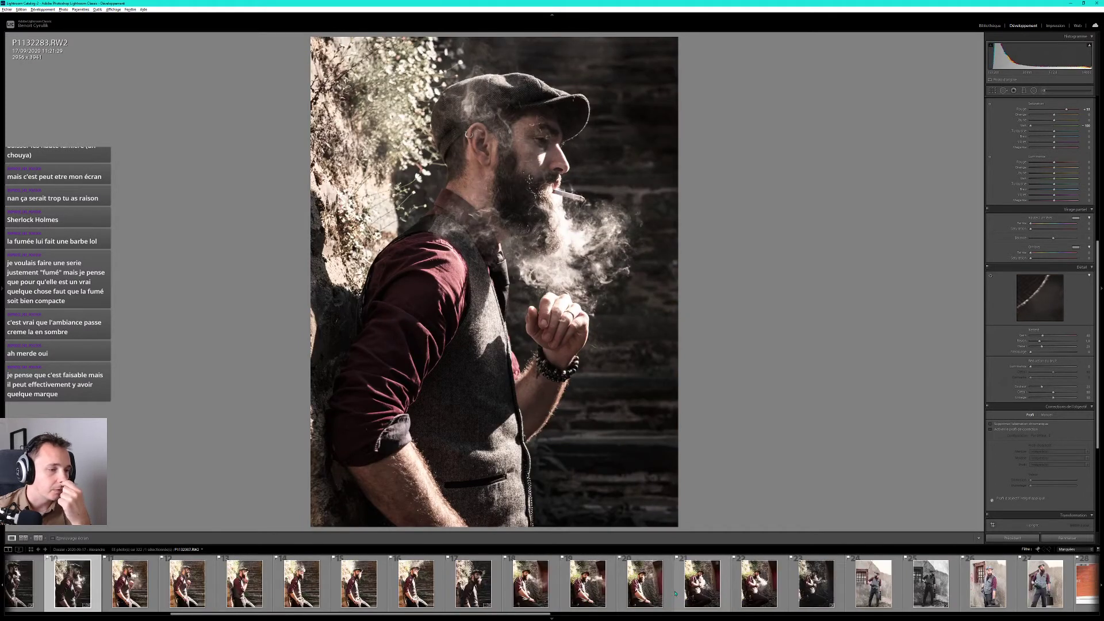
Browse from P1132309 back to P1132296, then open colour gun photo P1132322.
{"action": "left_click", "coordinate": [812, 584]}
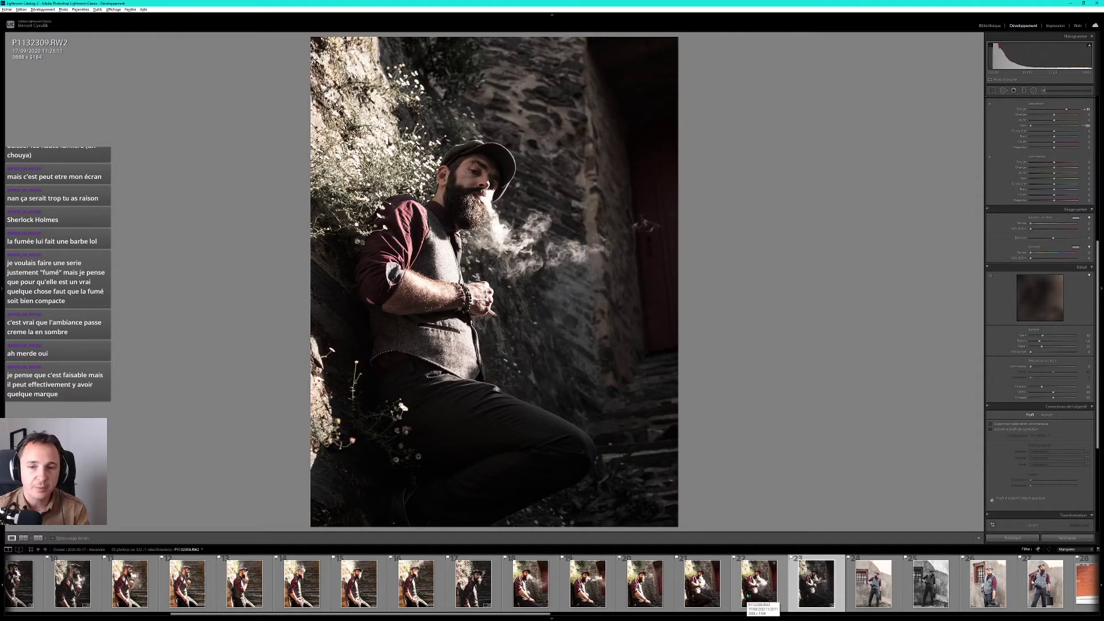
{"action": "left_click", "coordinate": [748, 595]}
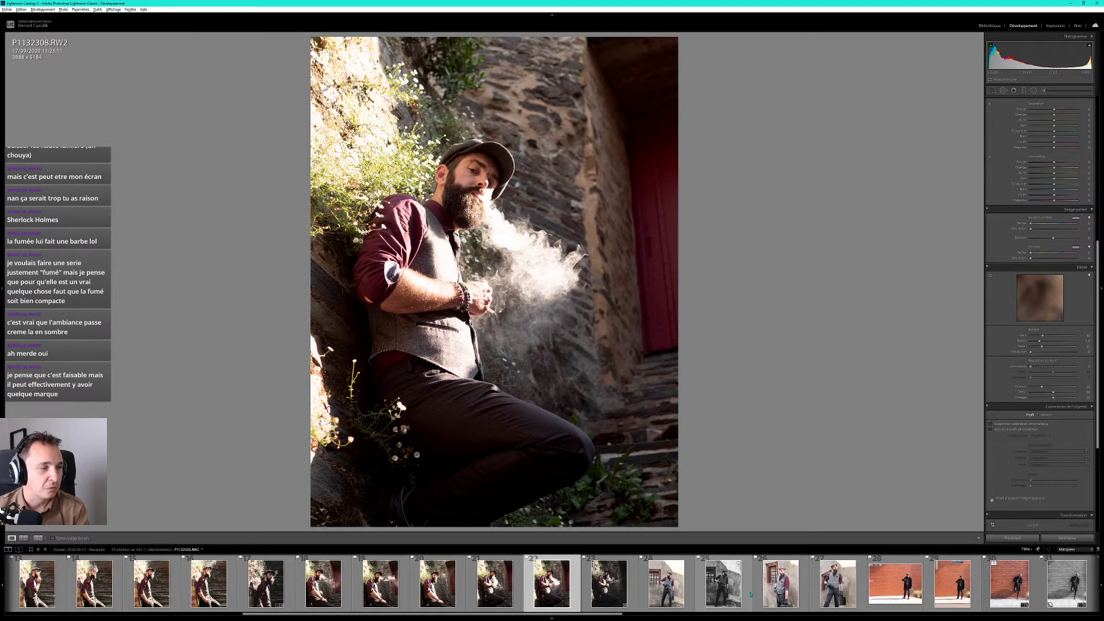
{"action": "key", "text": "Left"}
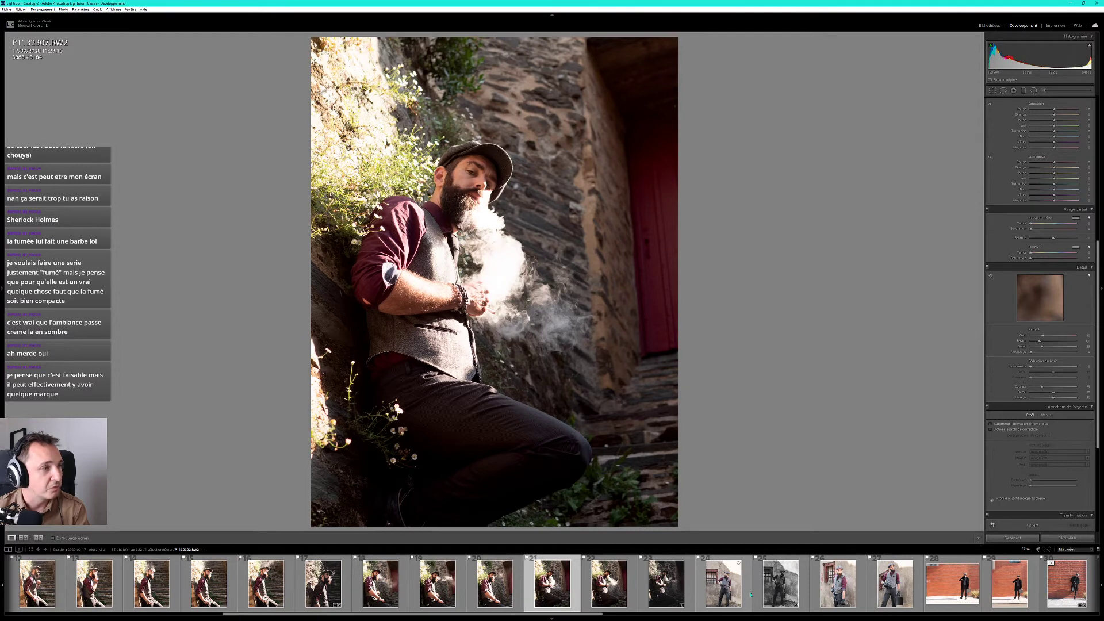
{"action": "key", "text": "Left"}
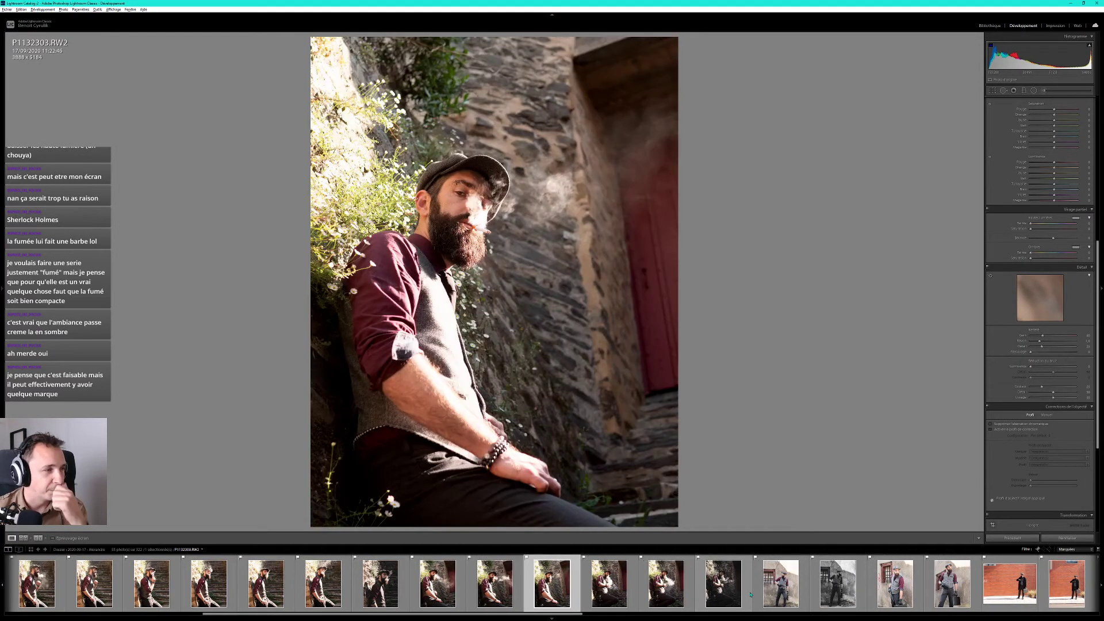
{"action": "key", "text": "Left"}
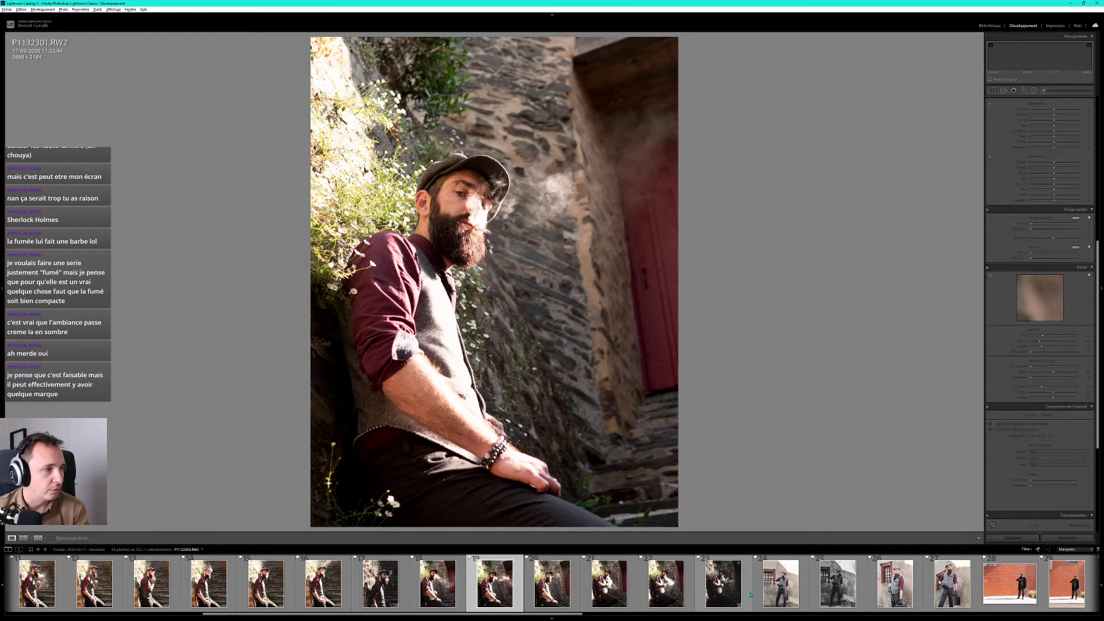
{"action": "key", "text": "Left"}
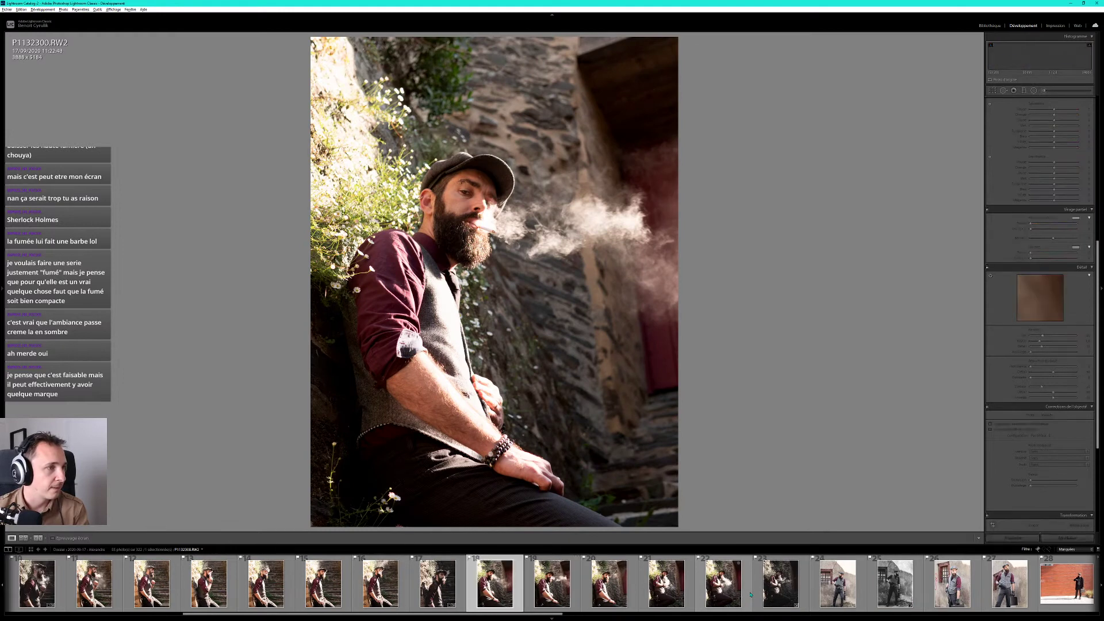
{"action": "key", "text": "Left"}
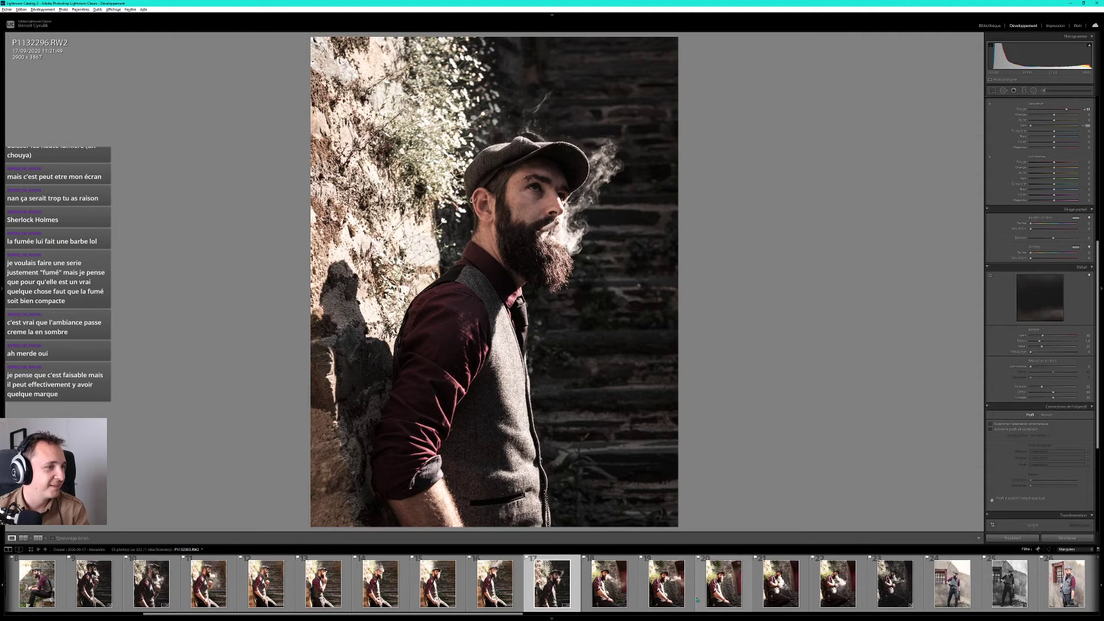
{"action": "left_click", "coordinate": [890, 589]}
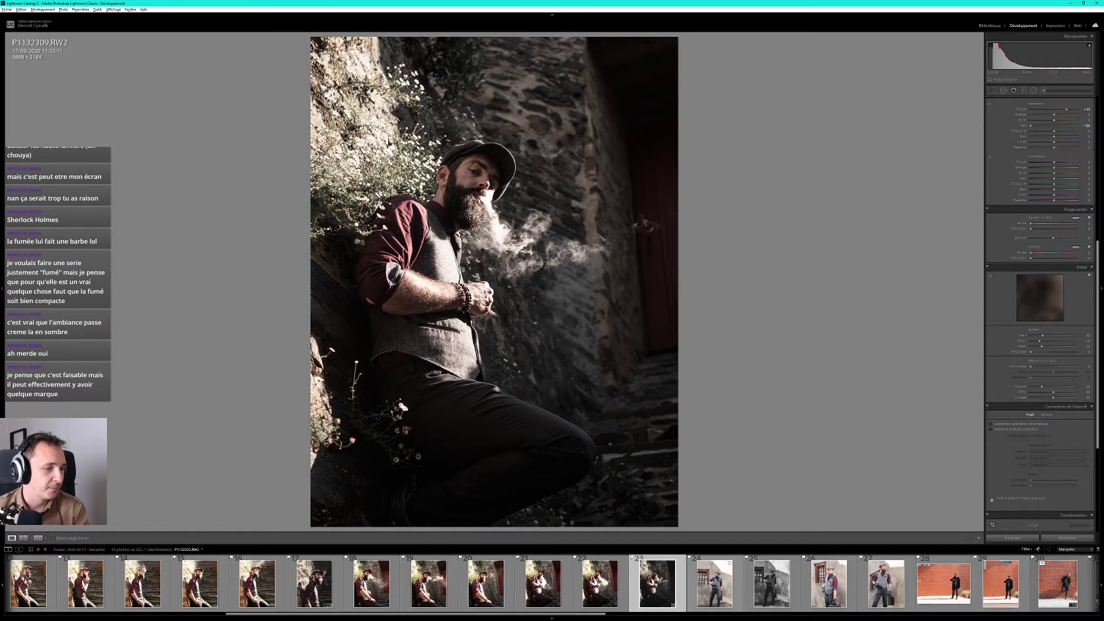
{"action": "left_click", "coordinate": [716, 579]}
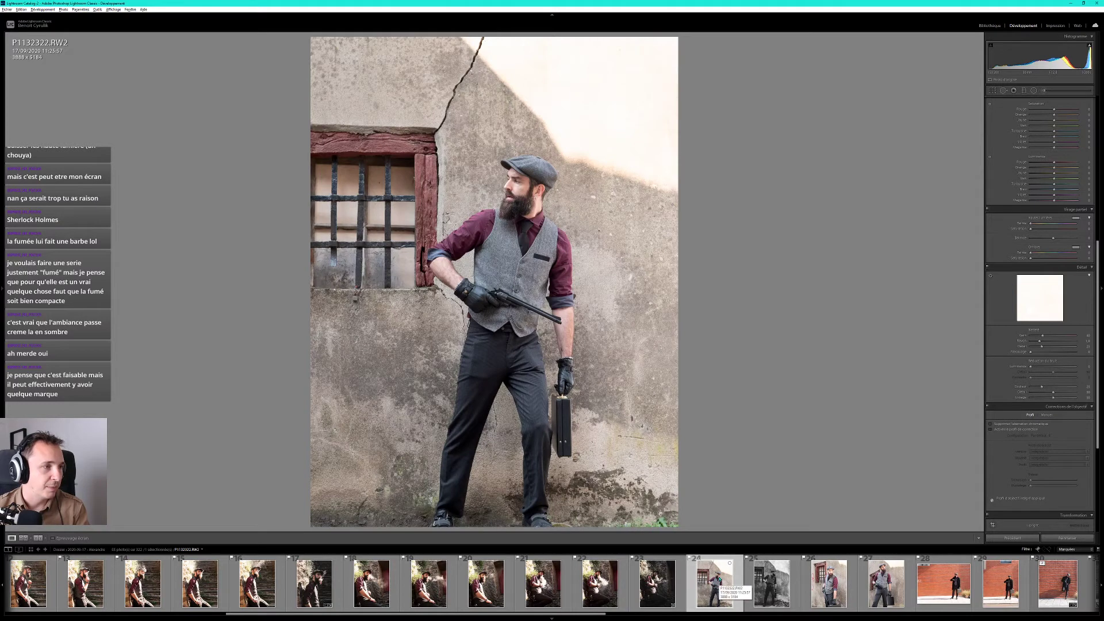
Compare the black-and-white and colour gun shots, then return to smoking portrait P1132309.
{"action": "left_click", "coordinate": [539, 585]}
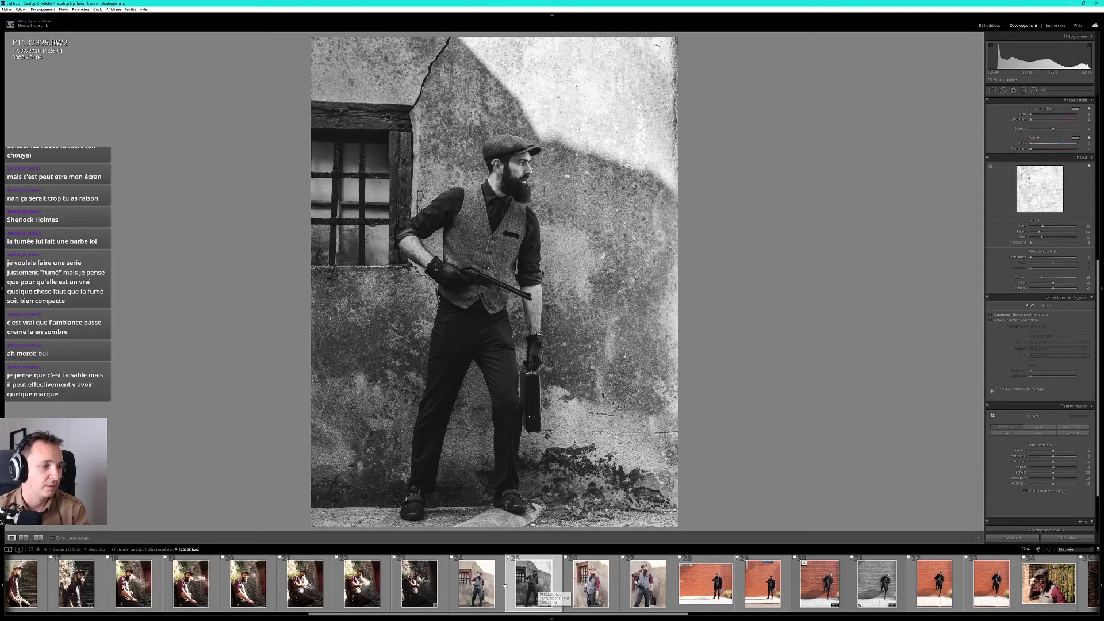
{"action": "left_click", "coordinate": [487, 585]}
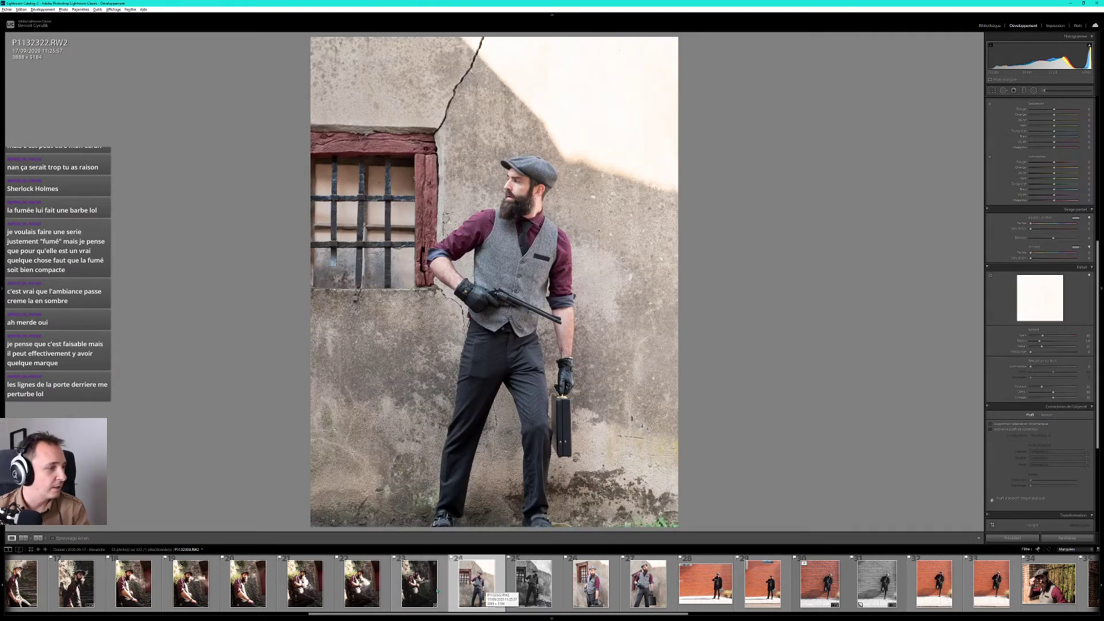
{"action": "left_click", "coordinate": [426, 586]}
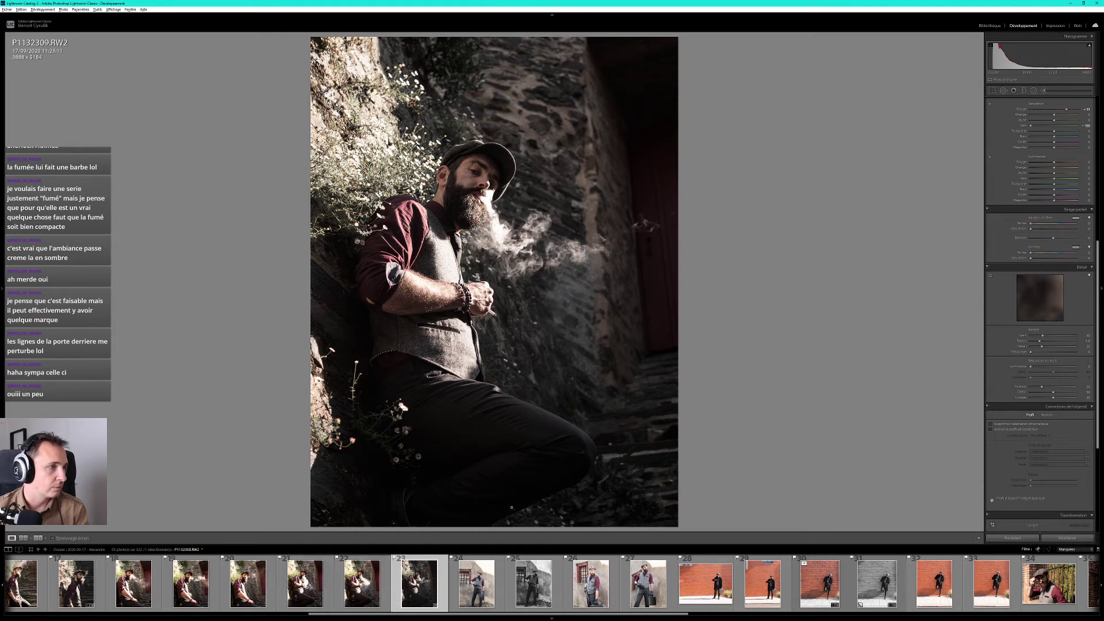
Straighten the smoking portrait by about 4.47° and compare it against the unrotated original.
{"action": "left_click", "coordinate": [993, 90]}
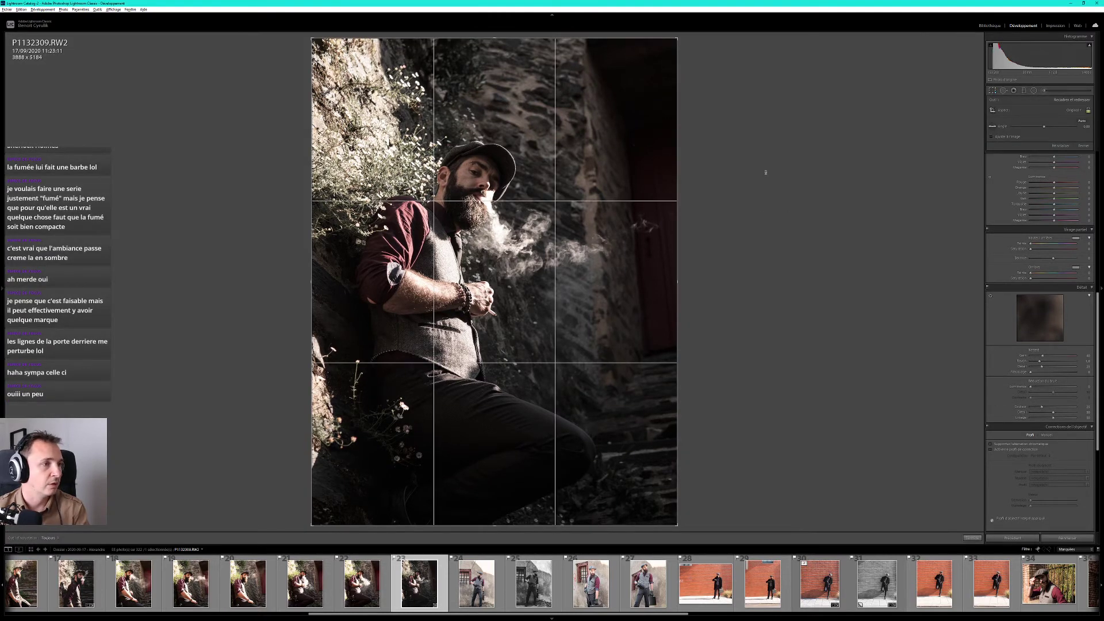
{"action": "left_click_drag", "start_coordinate": [765, 173], "coordinate": [778, 192]}
{"action": "key", "text": "Return"}
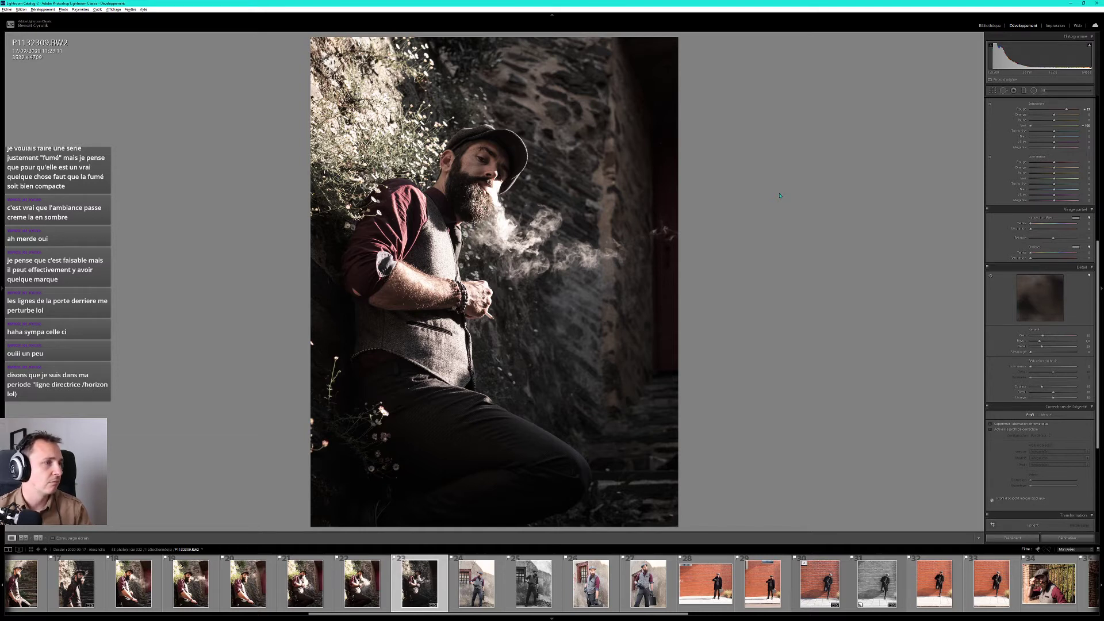
{"action": "key", "text": "ctrl+z"}
{"action": "key", "text": "ctrl+y"}
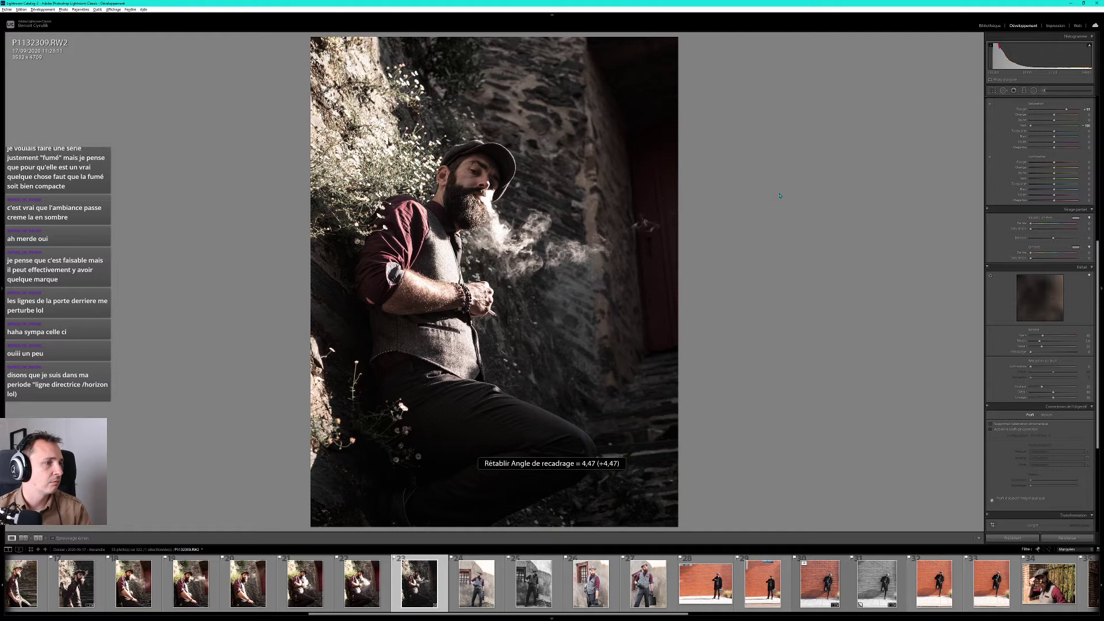
{"action": "key", "text": "ctrl+z"}
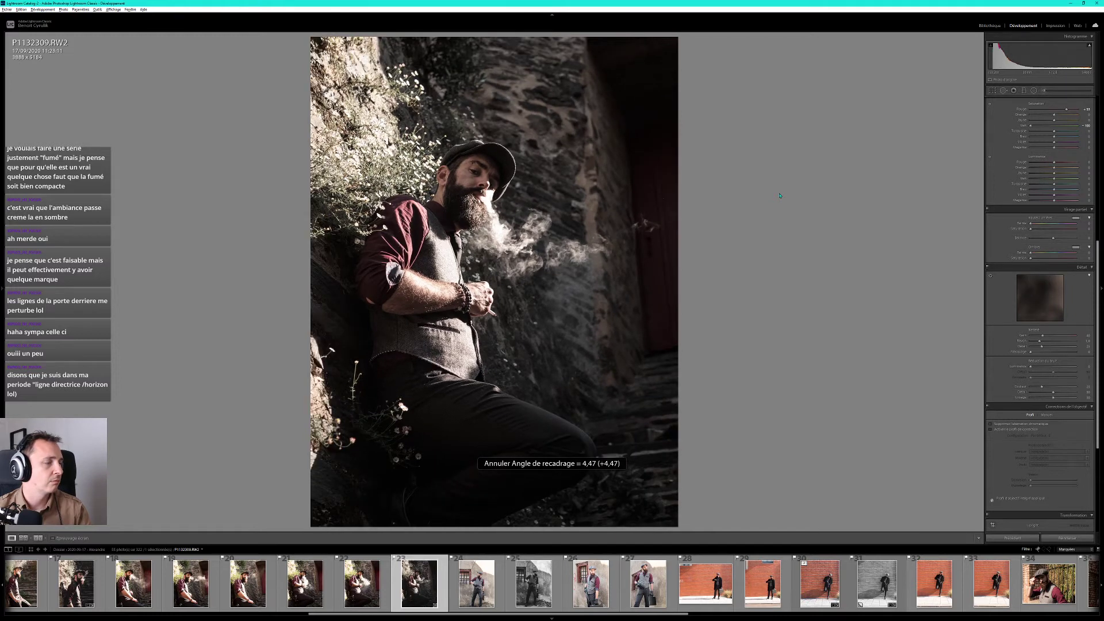
{"action": "key", "text": "ctrl+y"}
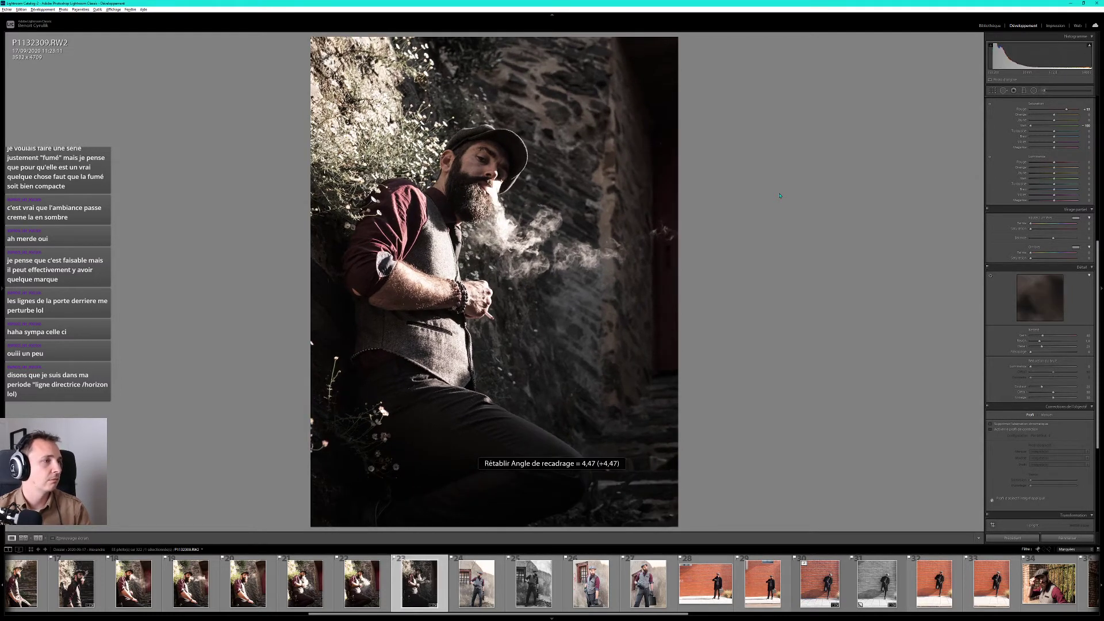
{"action": "key", "text": "ctrl+z"}
{"action": "key", "text": "ctrl+y"}
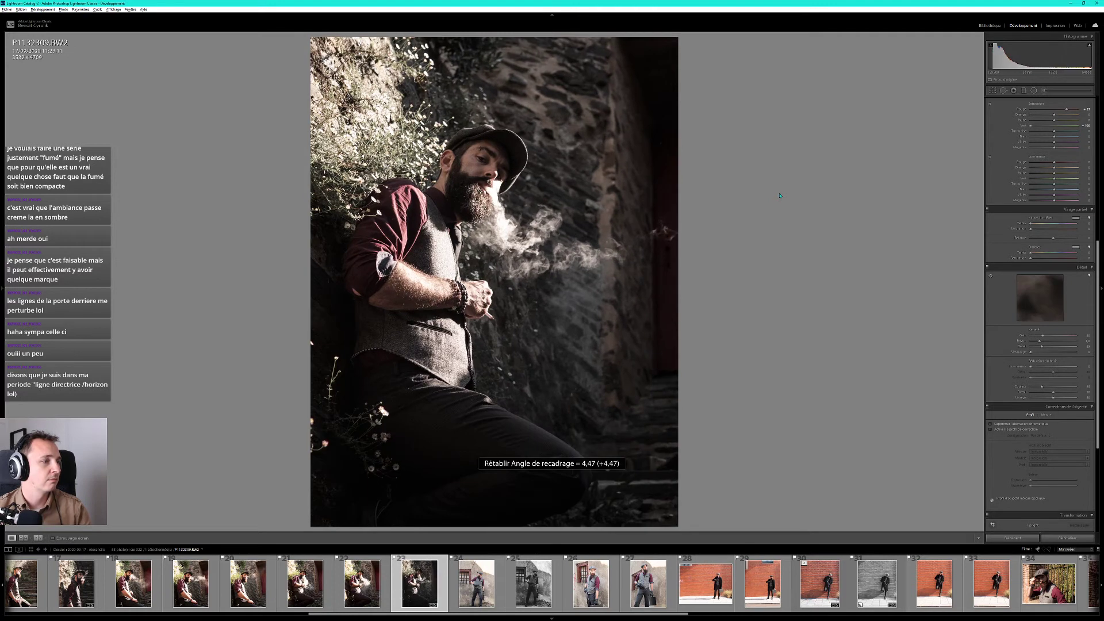
{"action": "key", "text": "ctrl+z"}
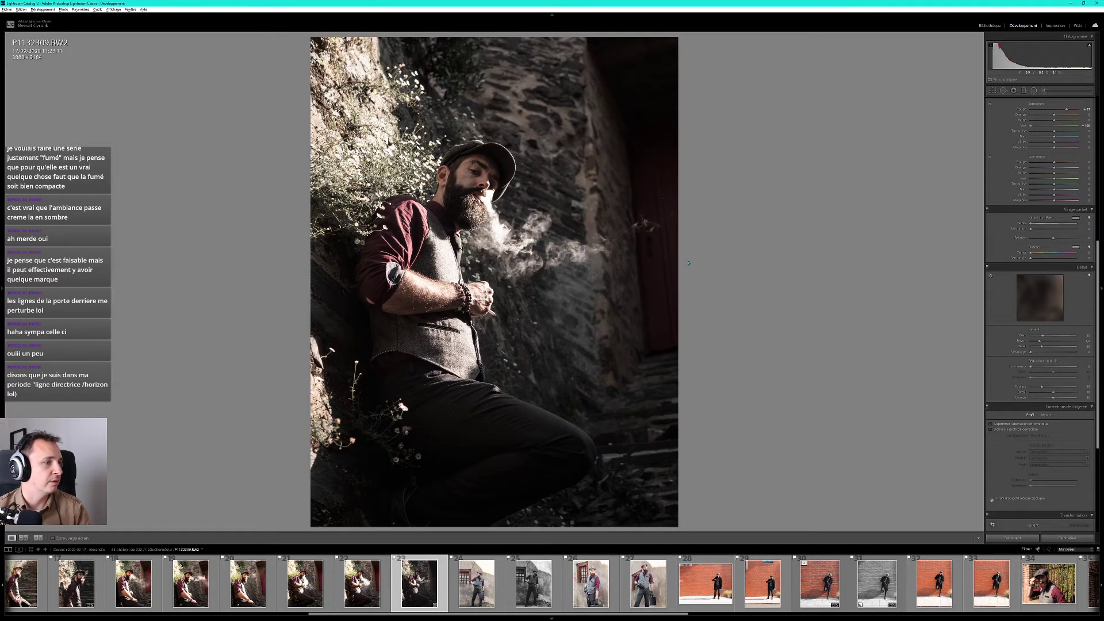
{"action": "key", "text": "ctrl+y"}
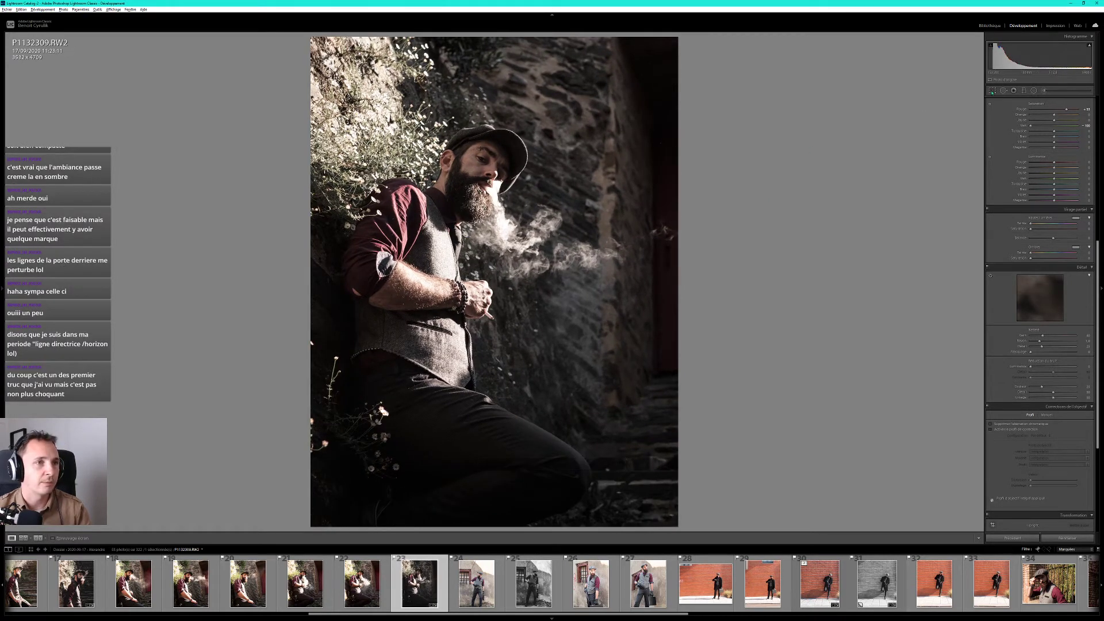
Tighten the crop to 3483 x 4643 and shift the photo upward within it.
{"action": "key", "text": "r"}
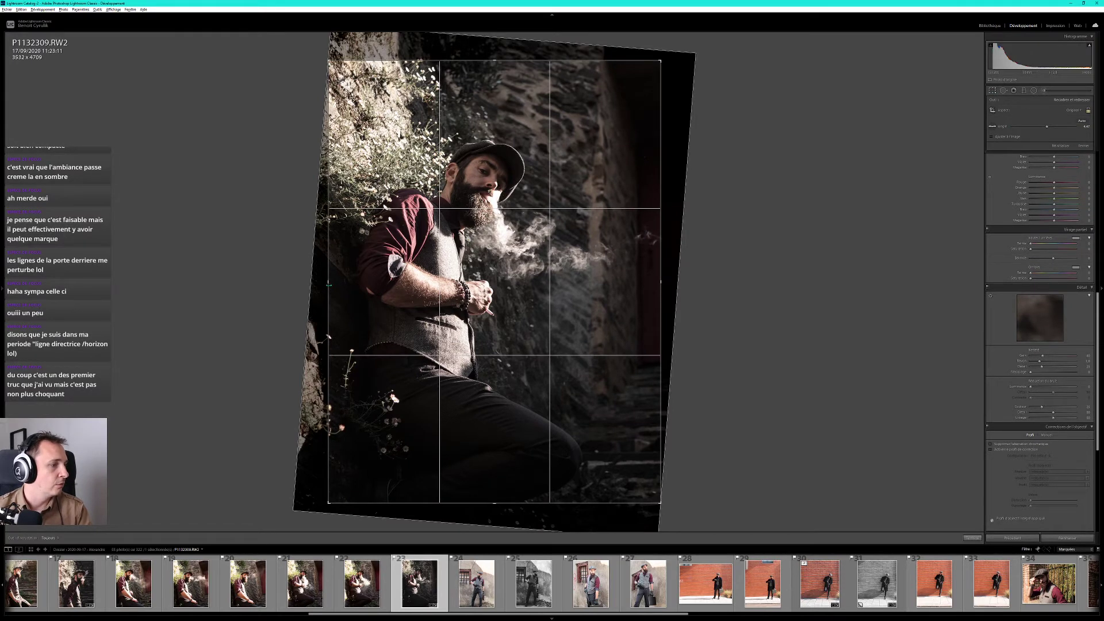
{"action": "left_click_drag", "start_coordinate": [329, 284], "coordinate": [331, 285]}
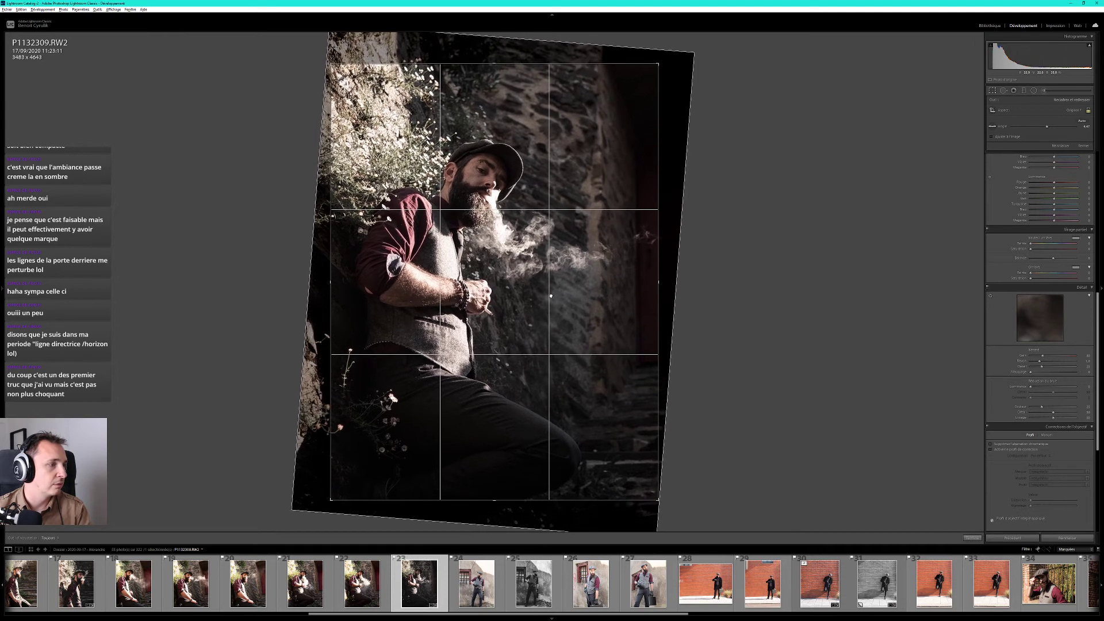
{"action": "left_click_drag", "start_coordinate": [550, 295], "coordinate": [550, 292]}
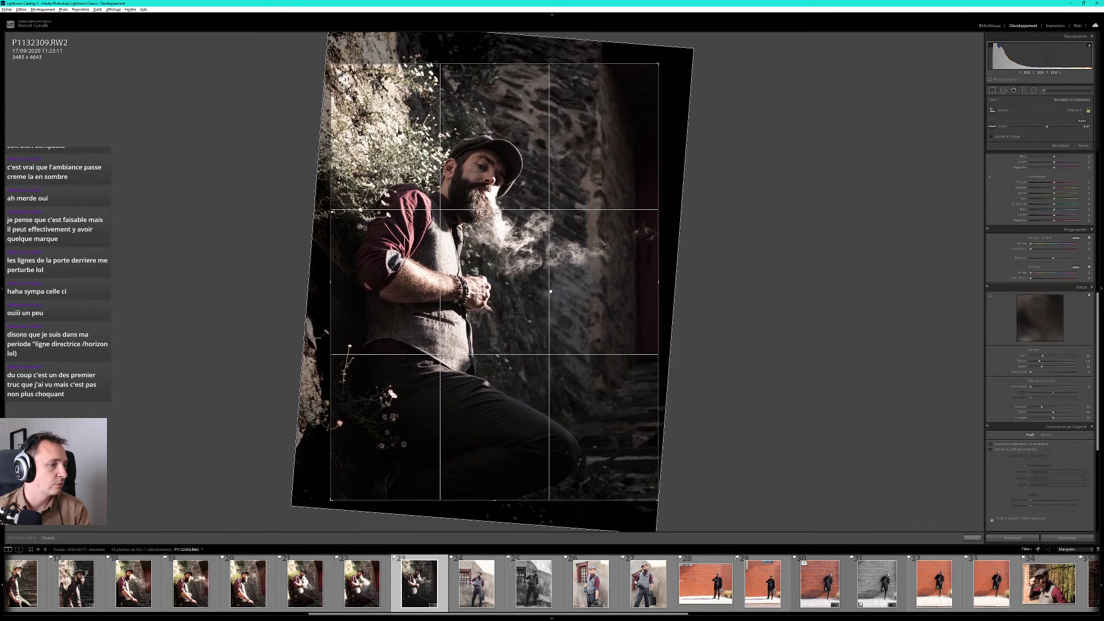
{"action": "key", "text": "Return"}
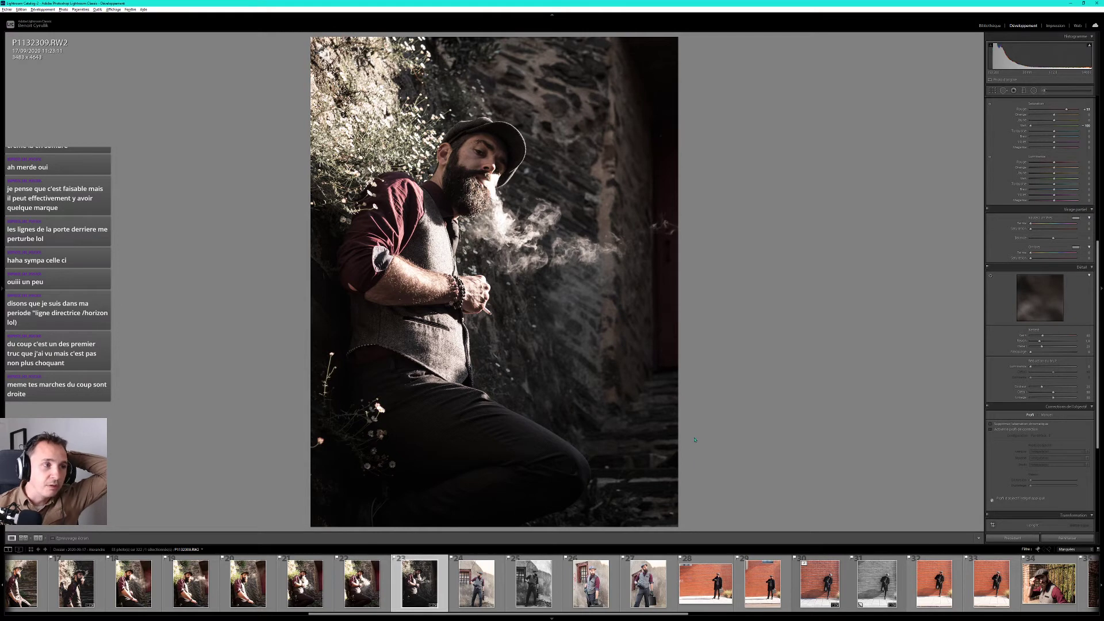
Check the brighter earlier smoking shot, then step through the gun photos to black-and-white P1132325.
{"action": "left_click", "coordinate": [371, 598]}
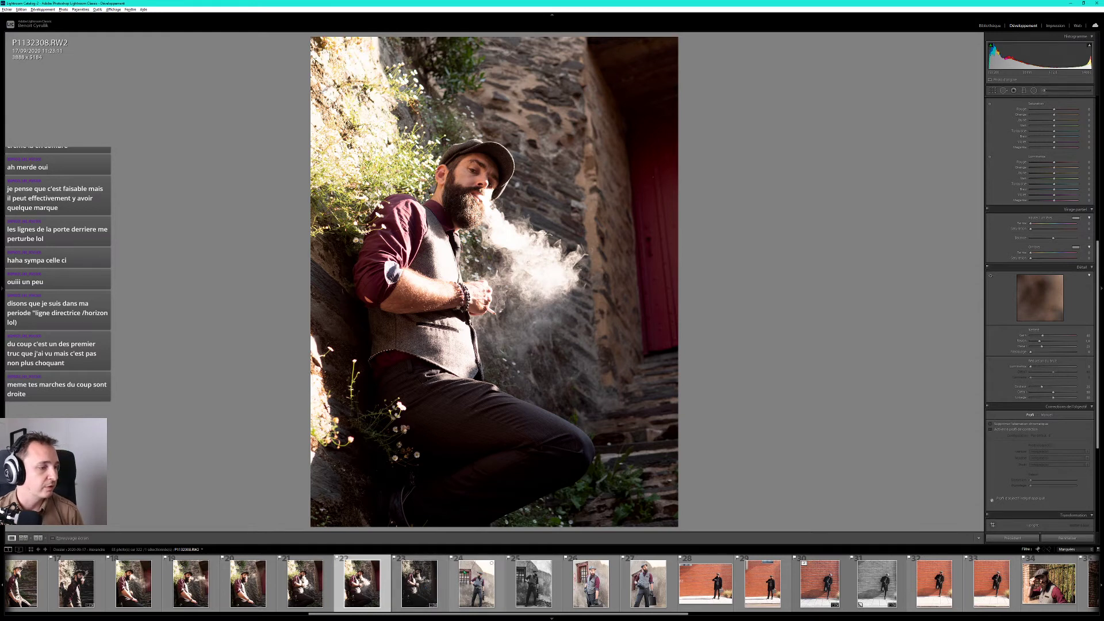
{"action": "left_click", "coordinate": [428, 583]}
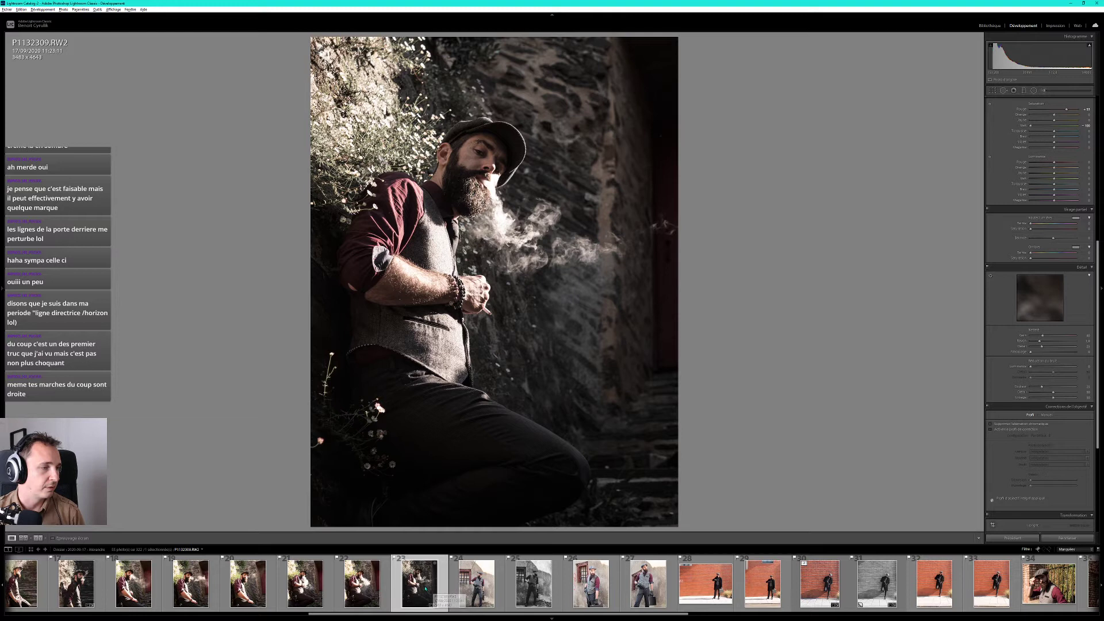
{"action": "left_click", "coordinate": [477, 591]}
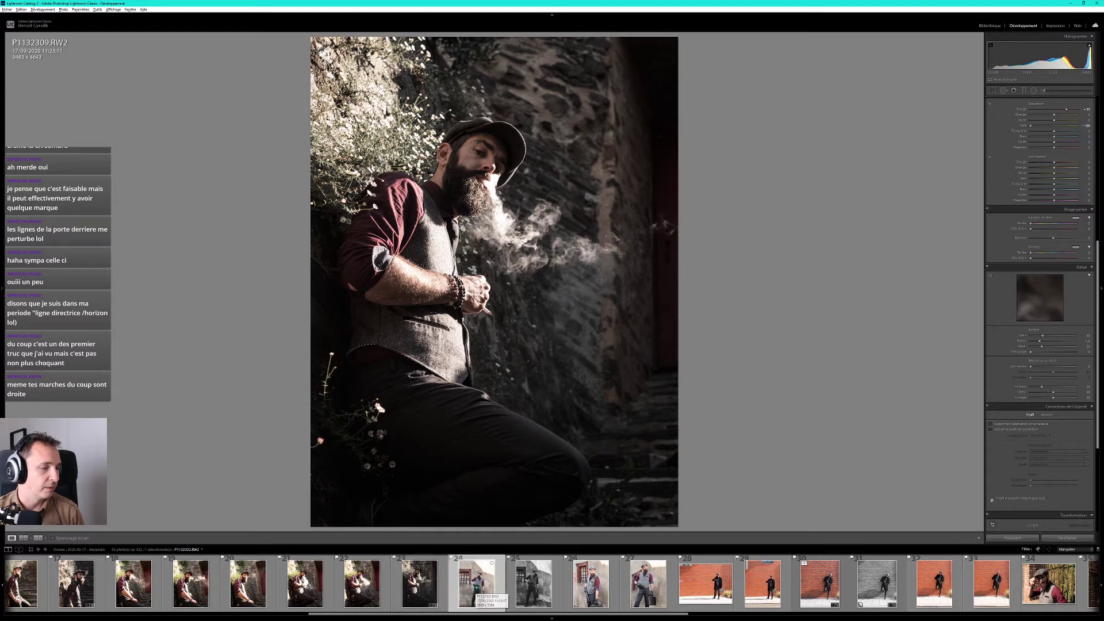
{"action": "left_click", "coordinate": [537, 591]}
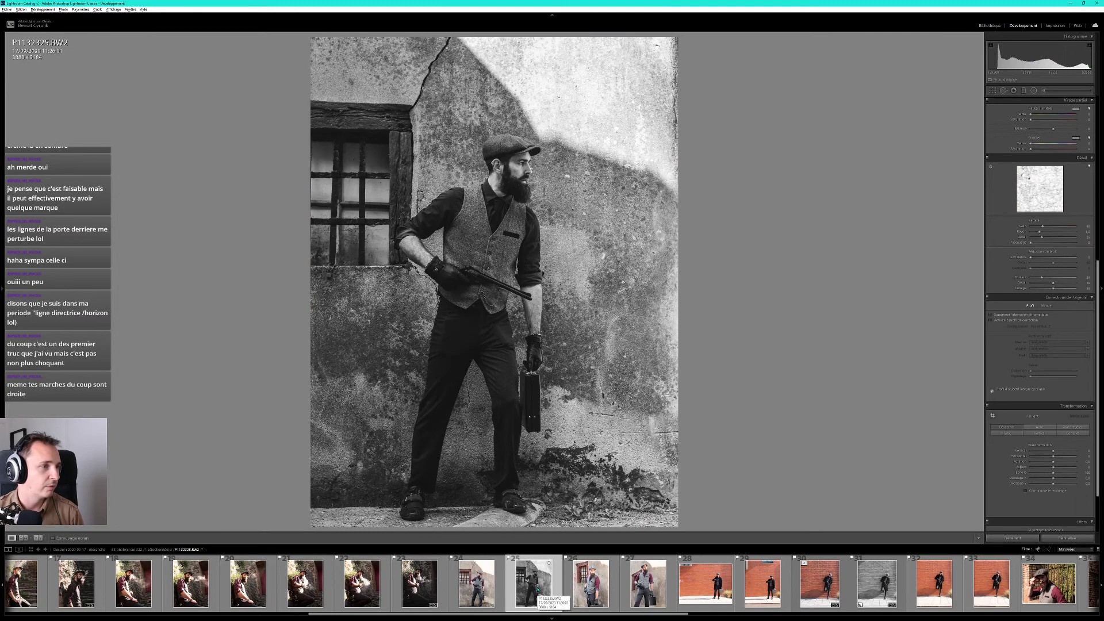
Compare colour gun photo P1132322 back and forth against its black-and-white version.
{"action": "left_click", "coordinate": [489, 585]}
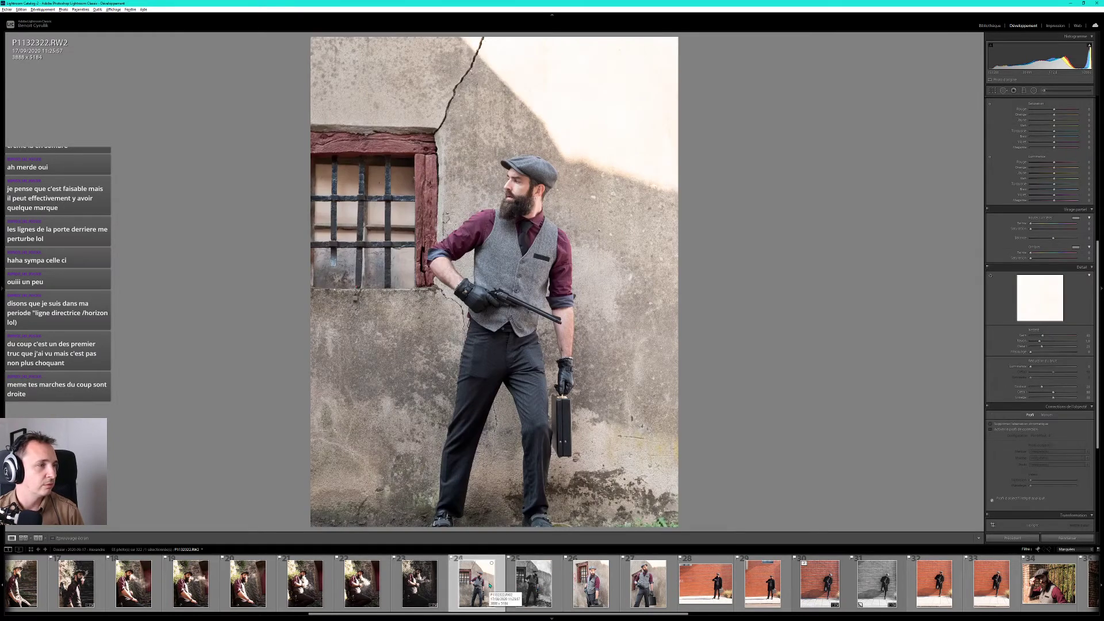
{"action": "left_click", "coordinate": [532, 584]}
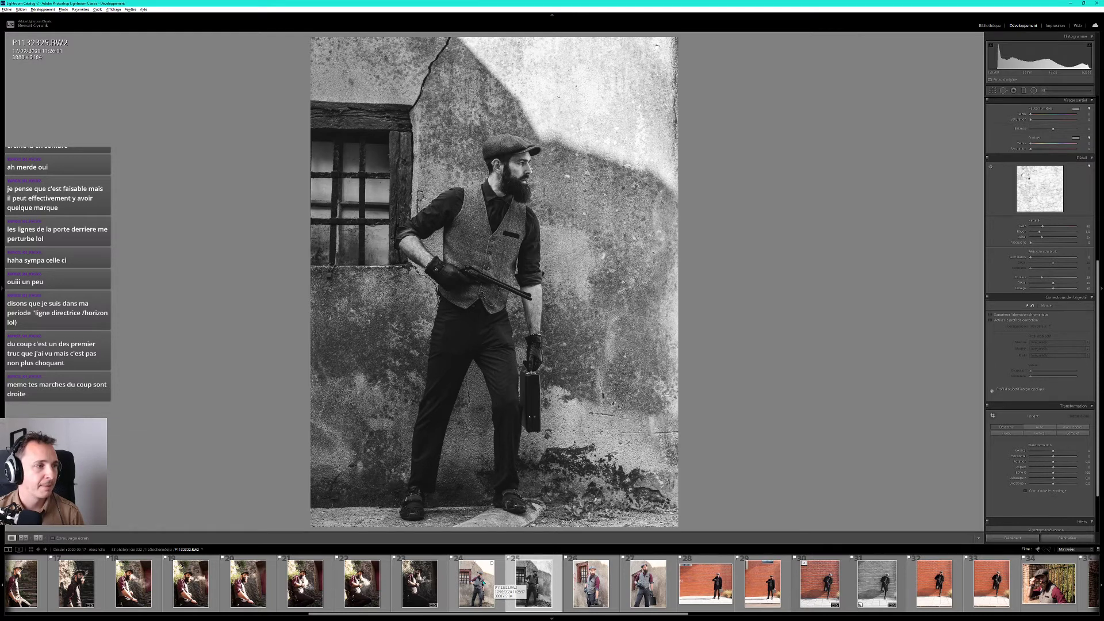
{"action": "left_click", "coordinate": [483, 583]}
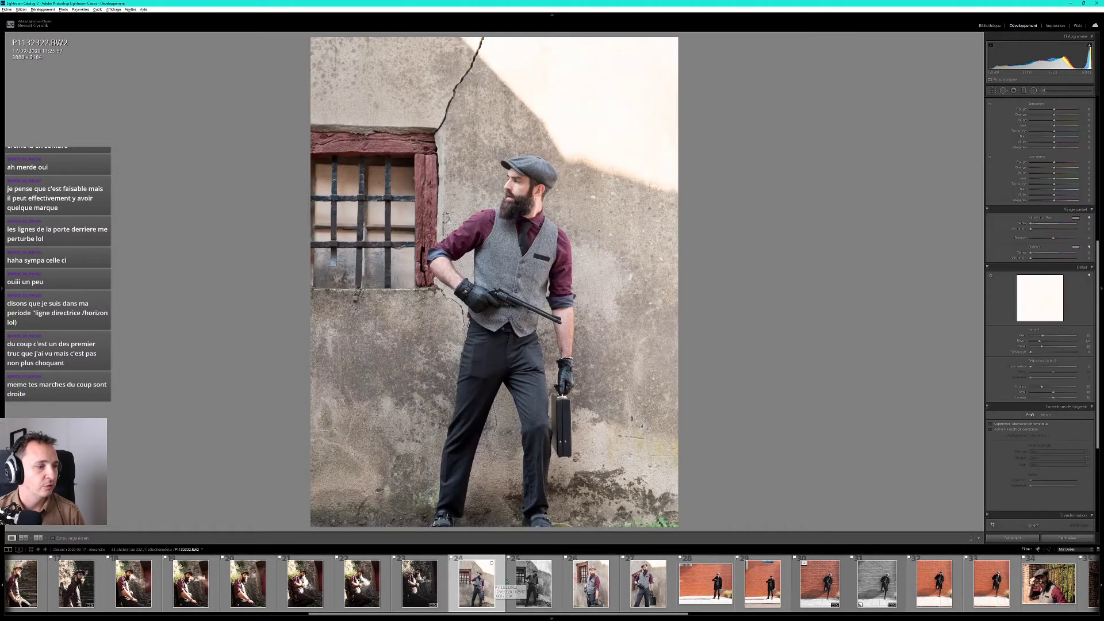
{"action": "left_click", "coordinate": [513, 582]}
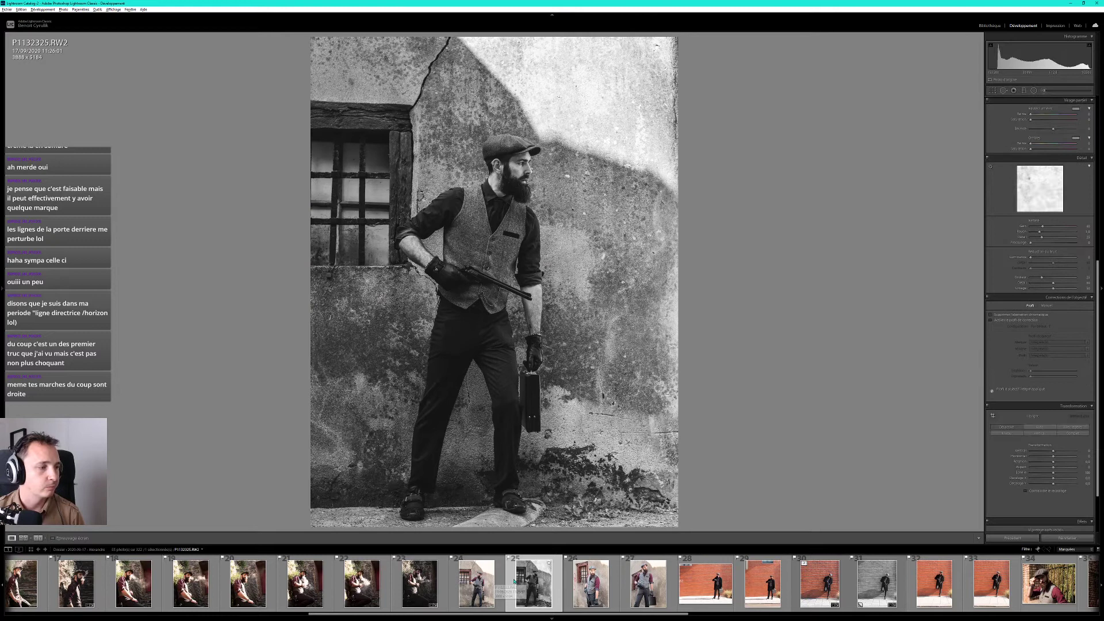
{"action": "left_click", "coordinate": [483, 582]}
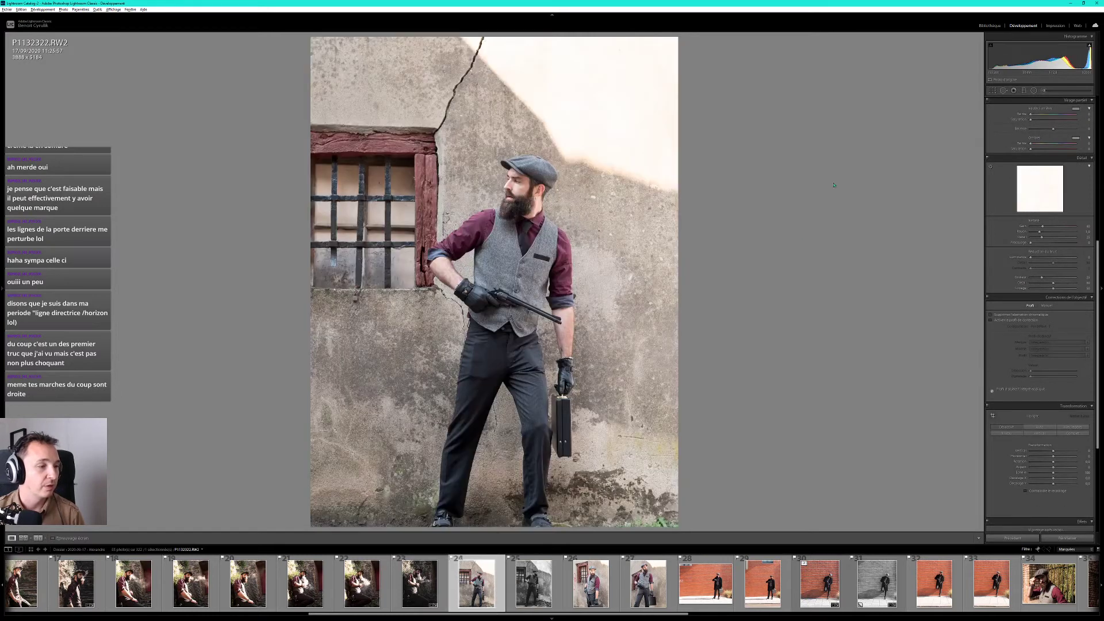
Trim the bottom of P1132322 to a 3609 × 4804 crop, then move to P1132325.
{"action": "key", "text": "r"}
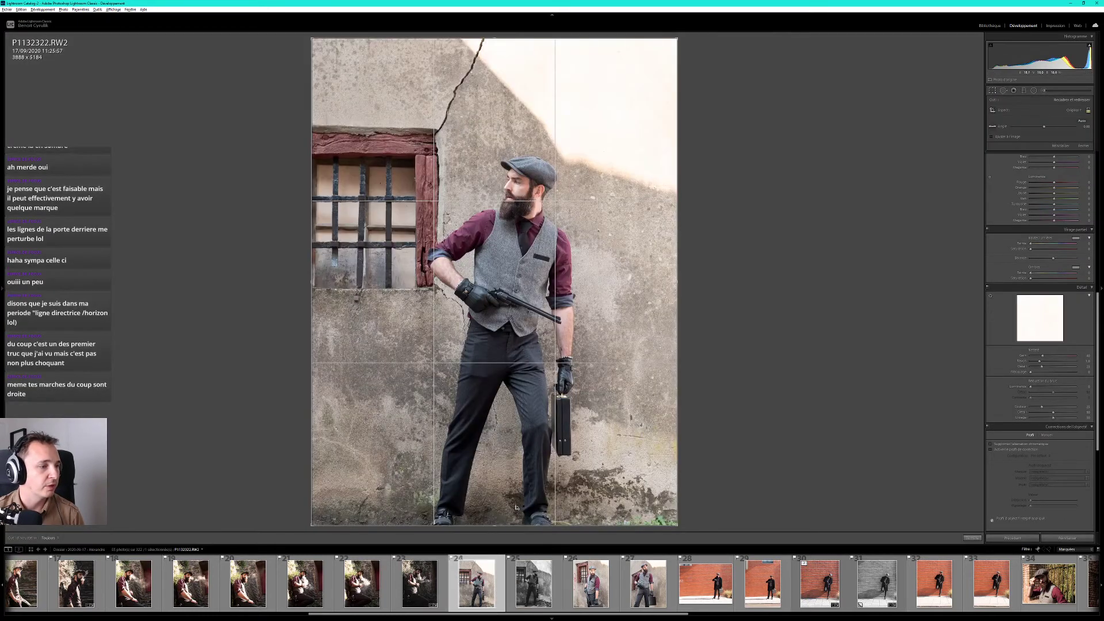
{"action": "left_click_drag", "start_coordinate": [493, 523], "coordinate": [493, 503]}
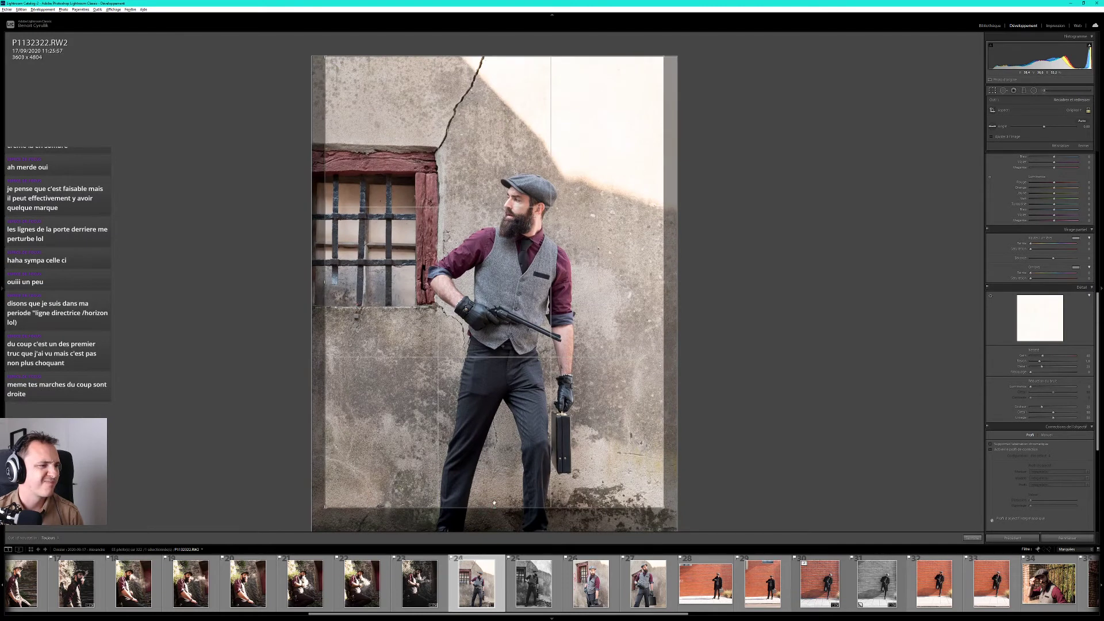
{"action": "key", "text": "Return"}
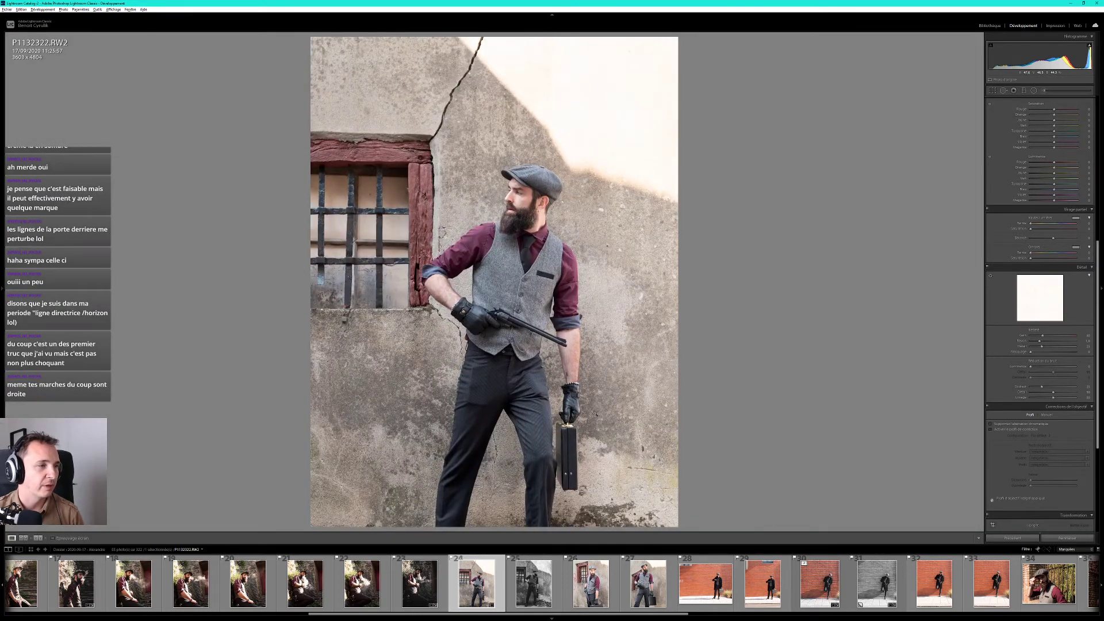
{"action": "key", "text": "Right"}
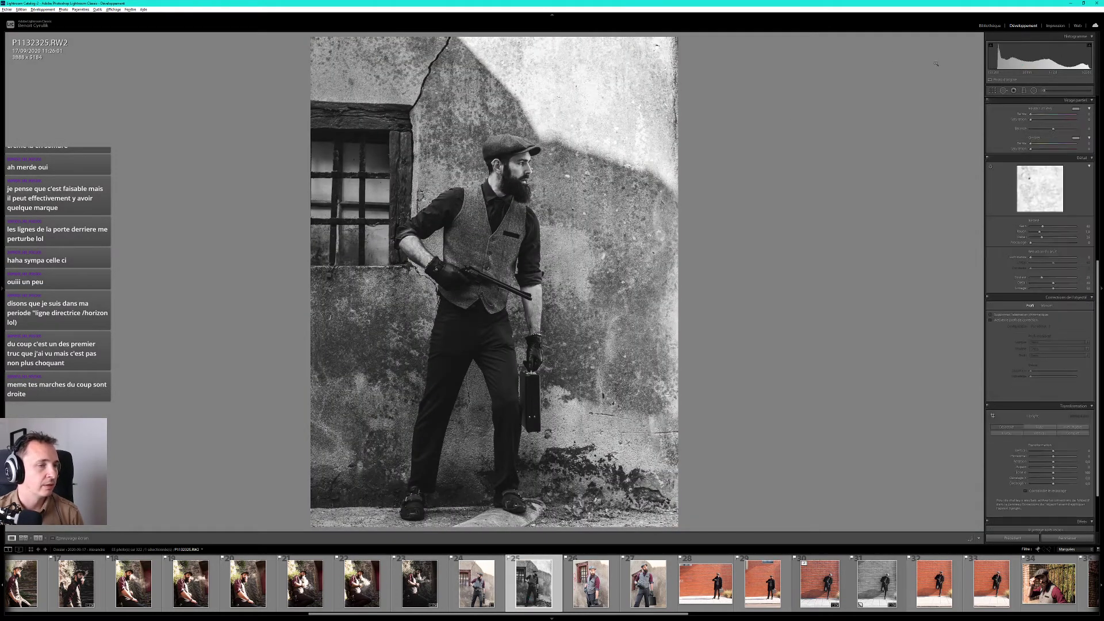
{"action": "left_click", "coordinate": [991, 91]}
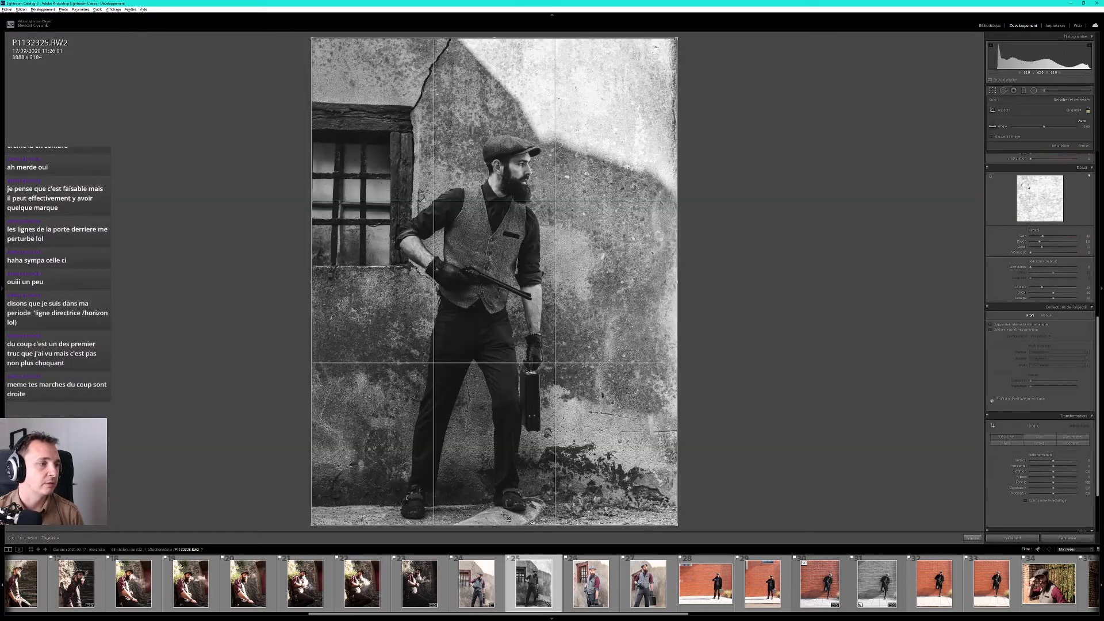
{"action": "left_click_drag", "start_coordinate": [493, 526], "coordinate": [507, 455]}
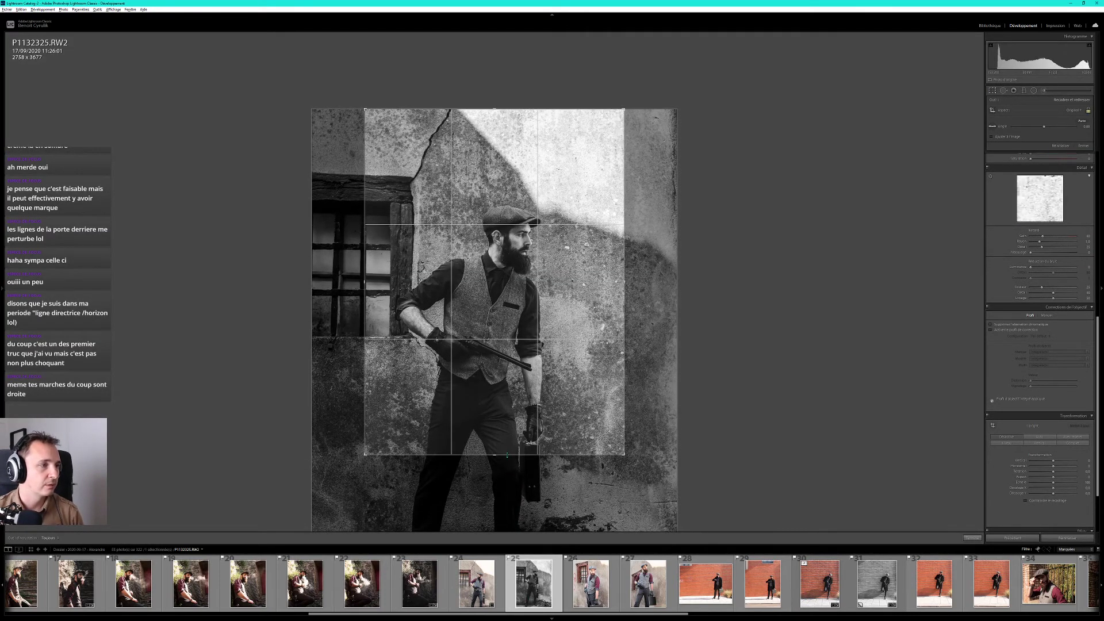
{"action": "key", "text": "Return"}
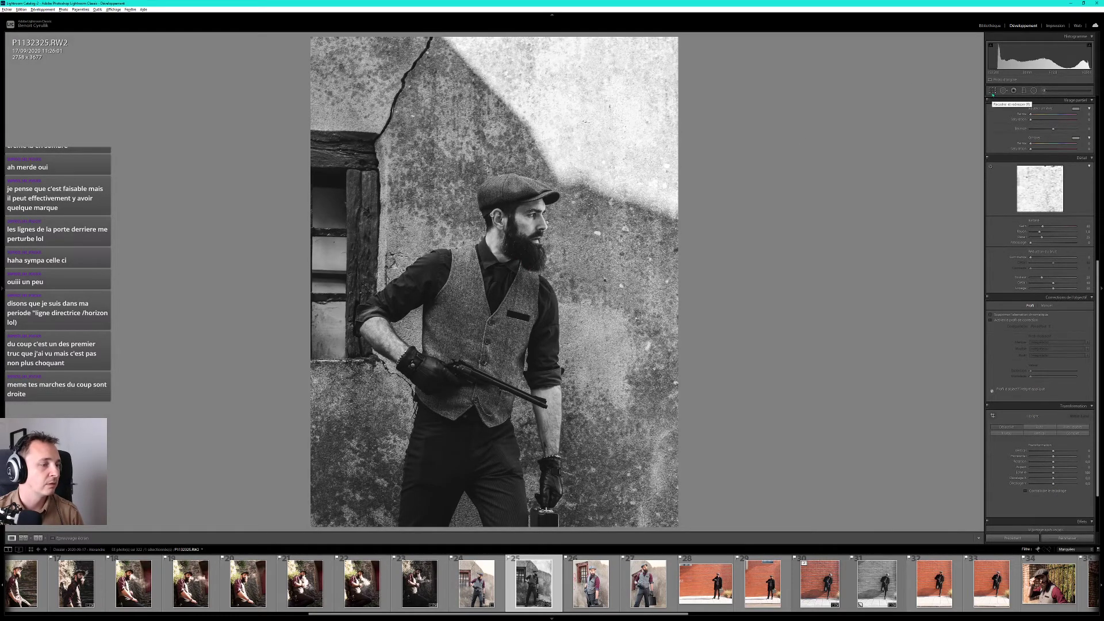
{"action": "left_click", "coordinate": [992, 91]}
{"action": "mouse_move", "coordinate": [495, 529]}
{"action": "left_mouse_down"}
{"action": "mouse_move", "coordinate": [497, 456]}
{"action": "mouse_move", "coordinate": [495, 537]}
{"action": "left_mouse_up"}
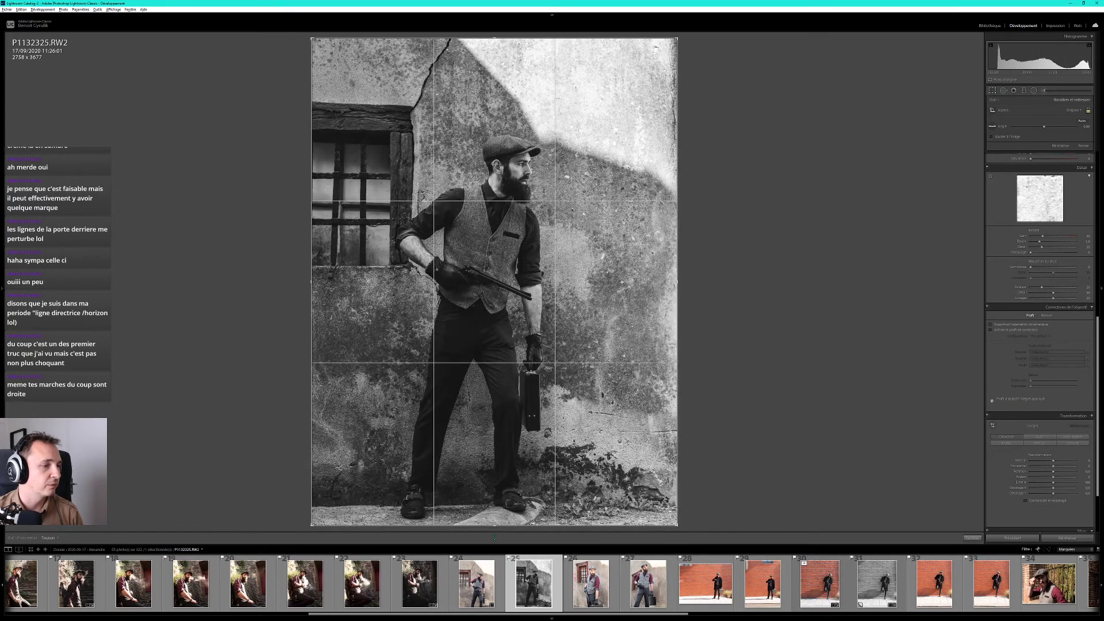
{"action": "key", "text": "r"}
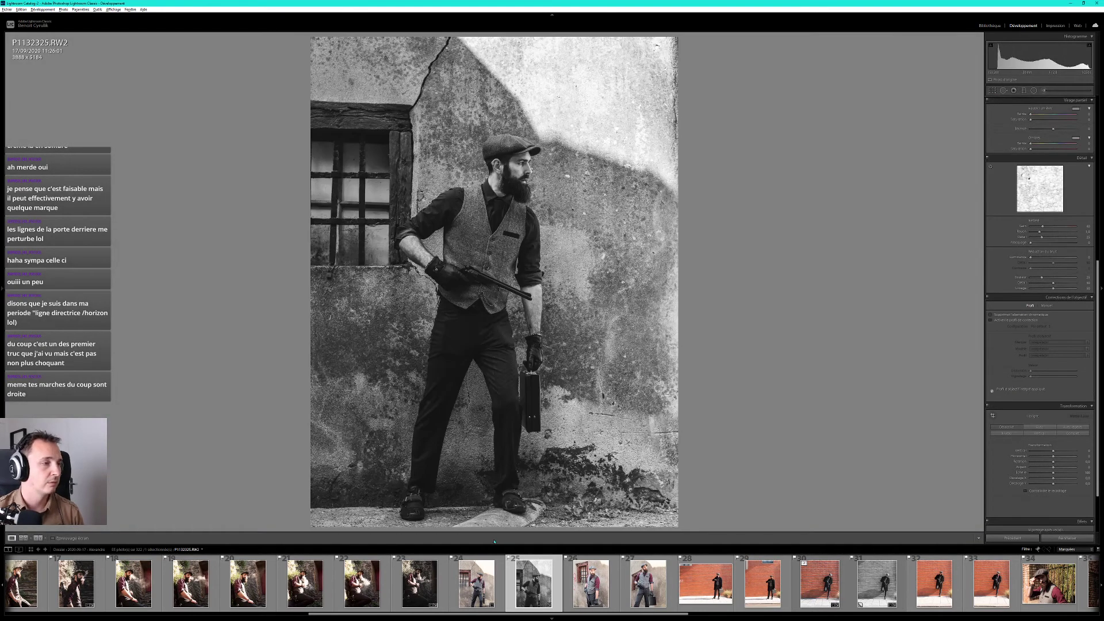
{"action": "left_click", "coordinate": [488, 584]}
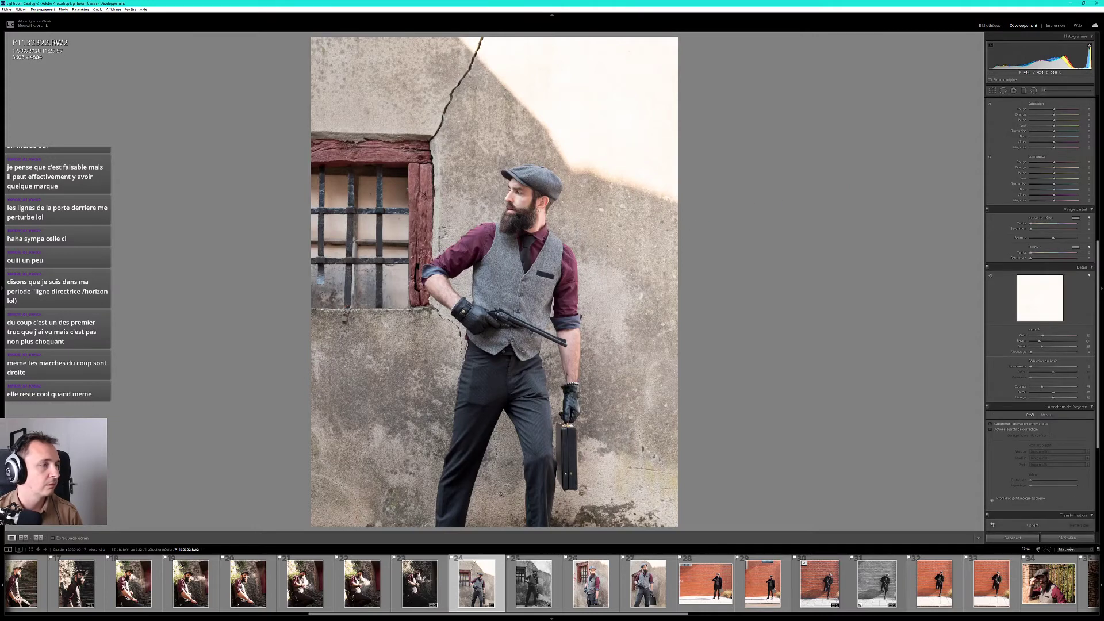
{"action": "left_click", "coordinate": [533, 584]}
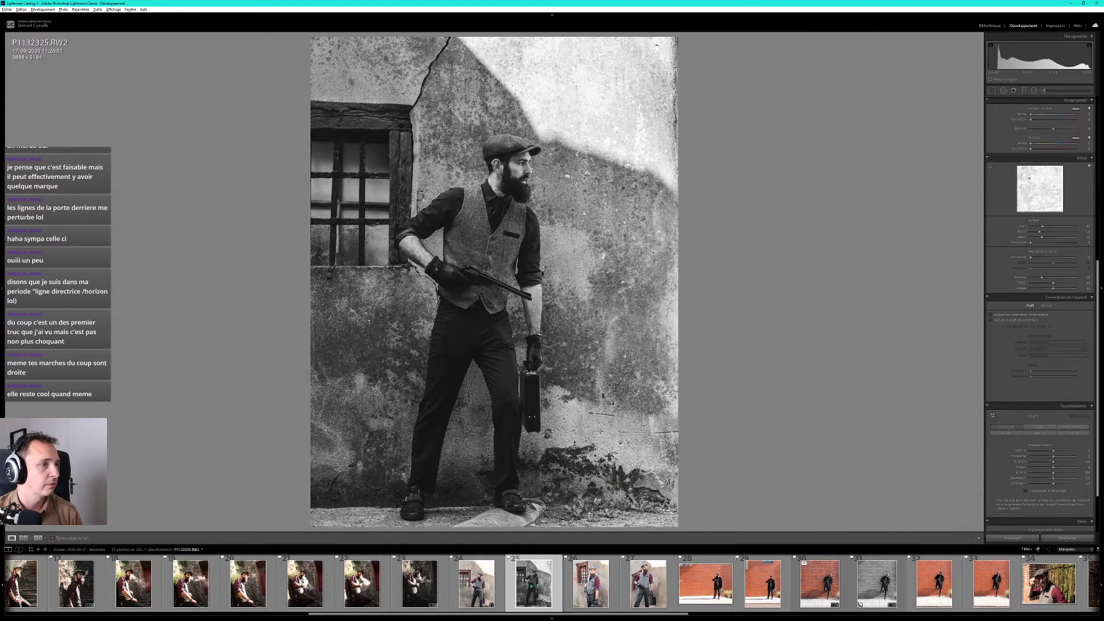
{"action": "left_click", "coordinate": [487, 587]}
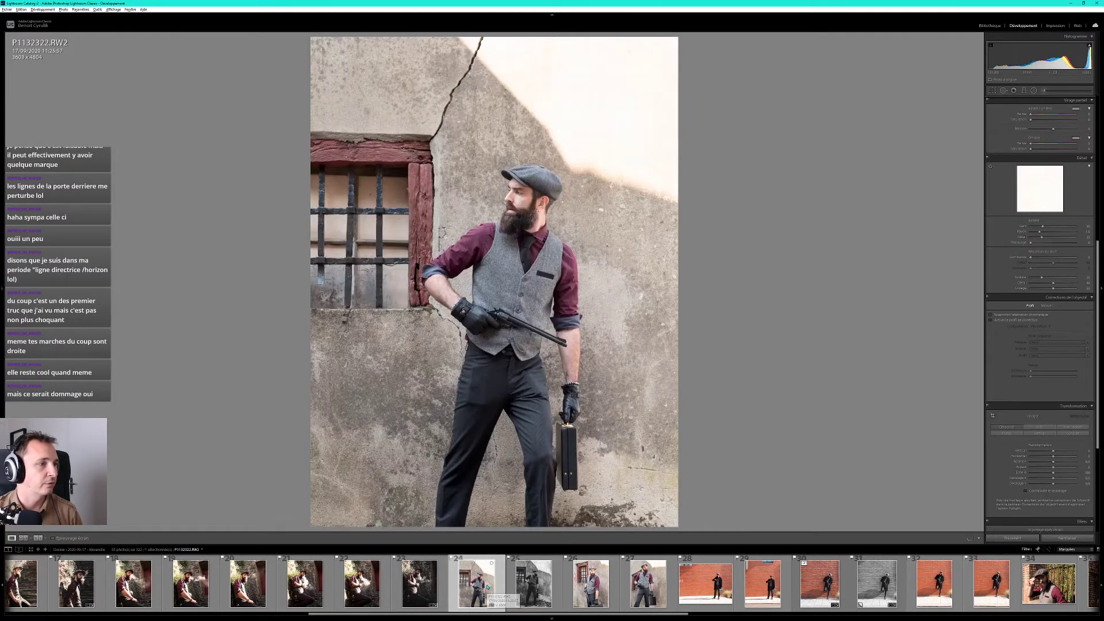
{"action": "left_click", "coordinate": [521, 599]}
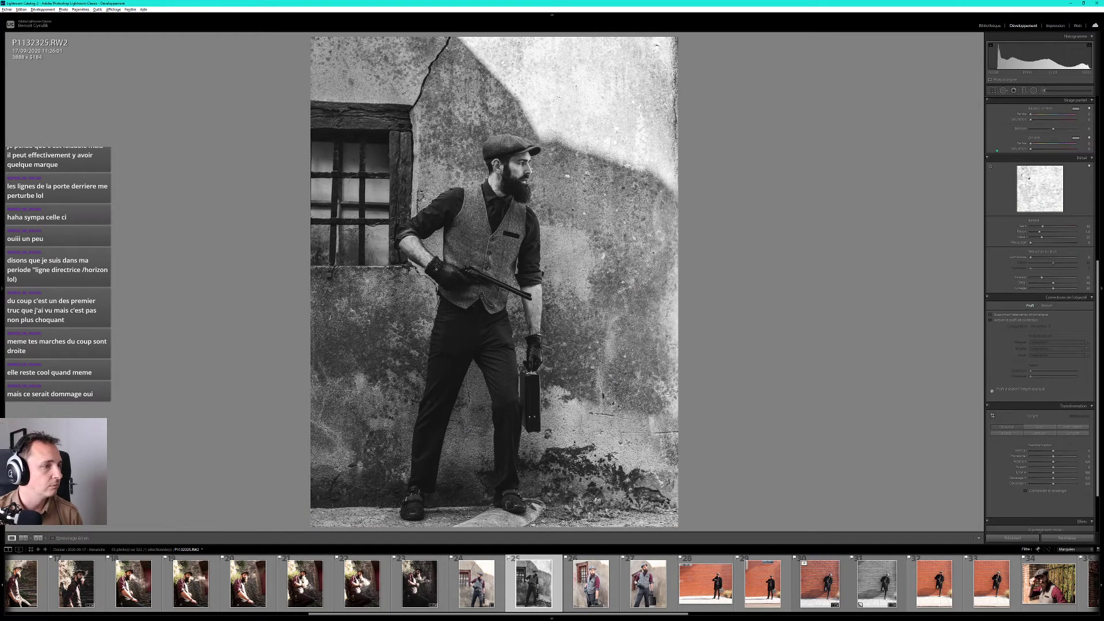
Darken Exposure to -0.80 and raise Clarity to +35 on the black-and-white portrait.
{"action": "scroll", "coordinate": [1035, 157], "scroll_direction": "up", "scroll_amount": 3}
{"action": "scroll", "coordinate": [1041, 158], "scroll_direction": "up", "scroll_amount": 3}
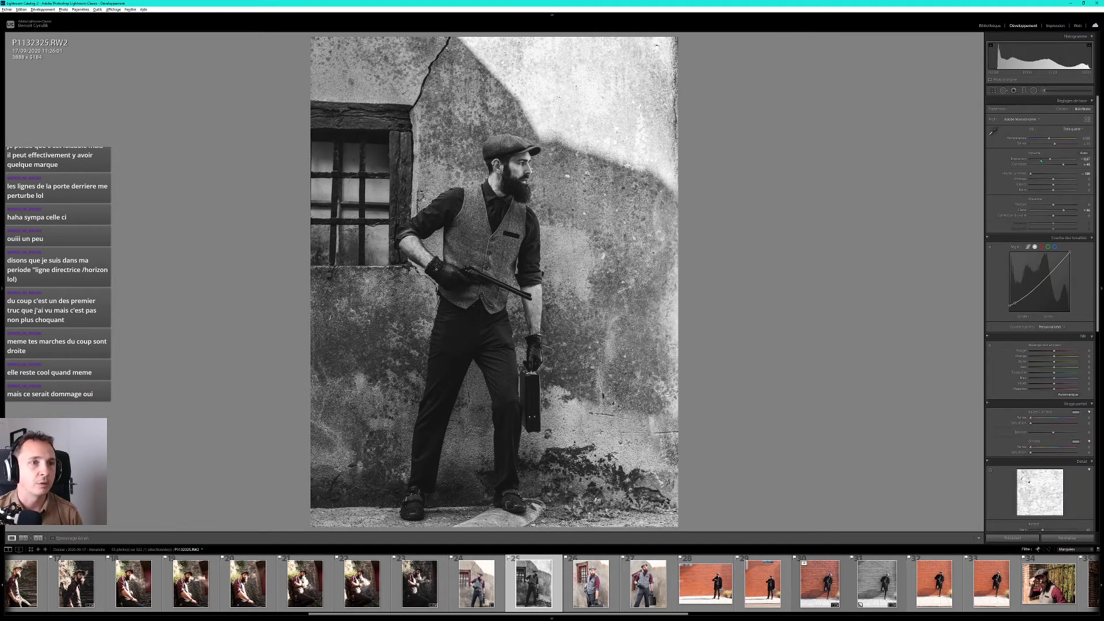
{"action": "left_click_drag", "start_coordinate": [1051, 161], "coordinate": [1050, 161]}
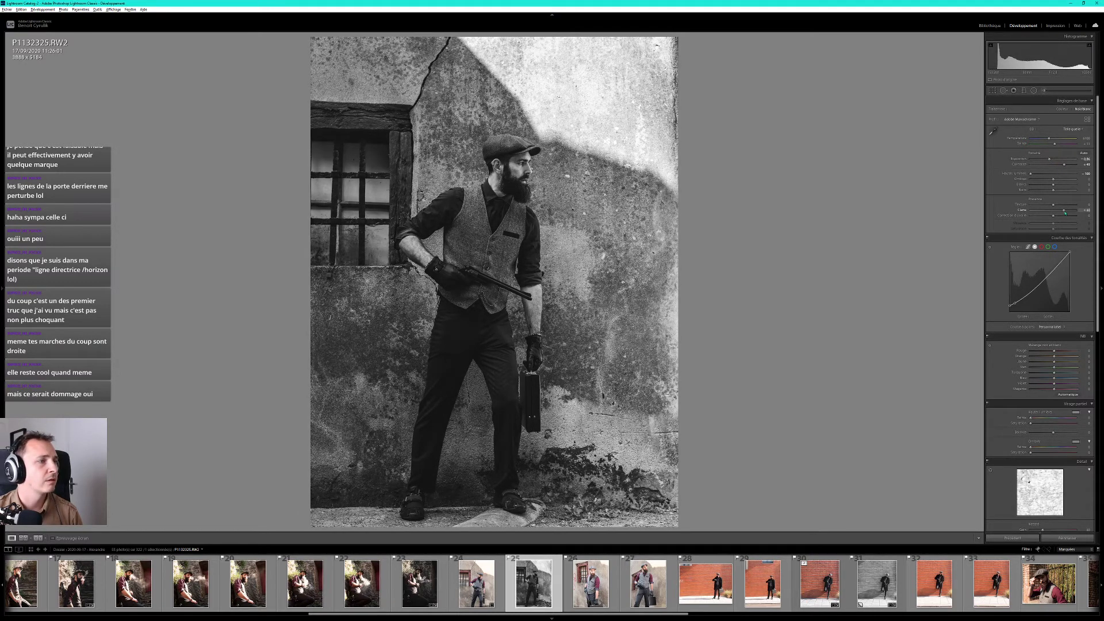
{"action": "left_click_drag", "start_coordinate": [1058, 212], "coordinate": [1063, 215]}
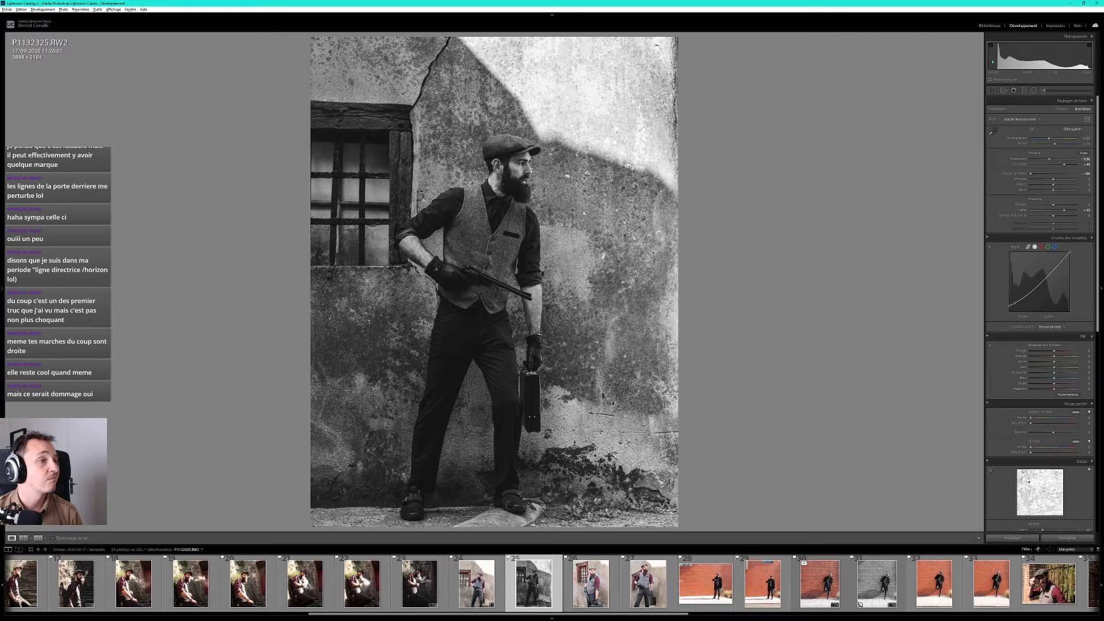
Straighten P1132325 to level the wall lines with a tighter 3619 × 4825 crop.
{"action": "left_click", "coordinate": [992, 91]}
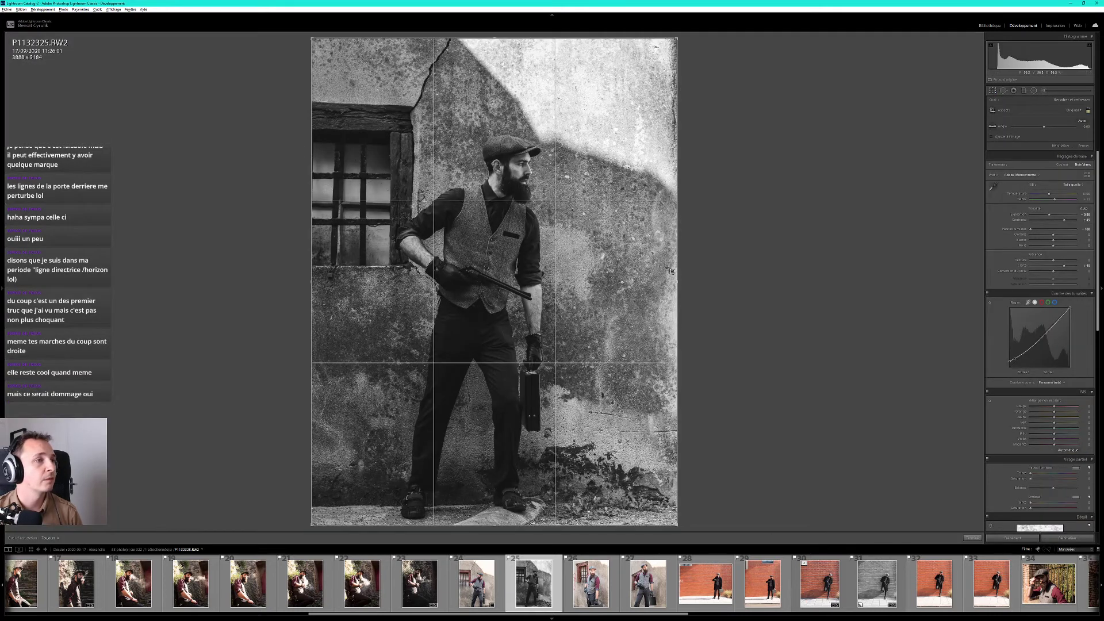
{"action": "left_click_drag", "start_coordinate": [675, 282], "coordinate": [642, 260]}
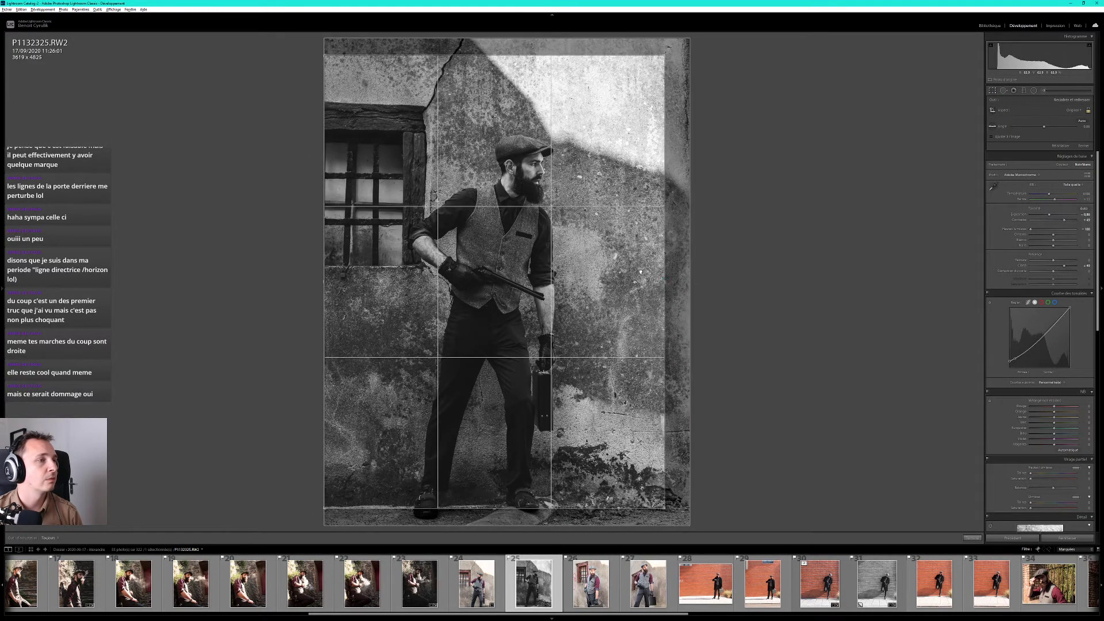
{"action": "key", "text": "Return"}
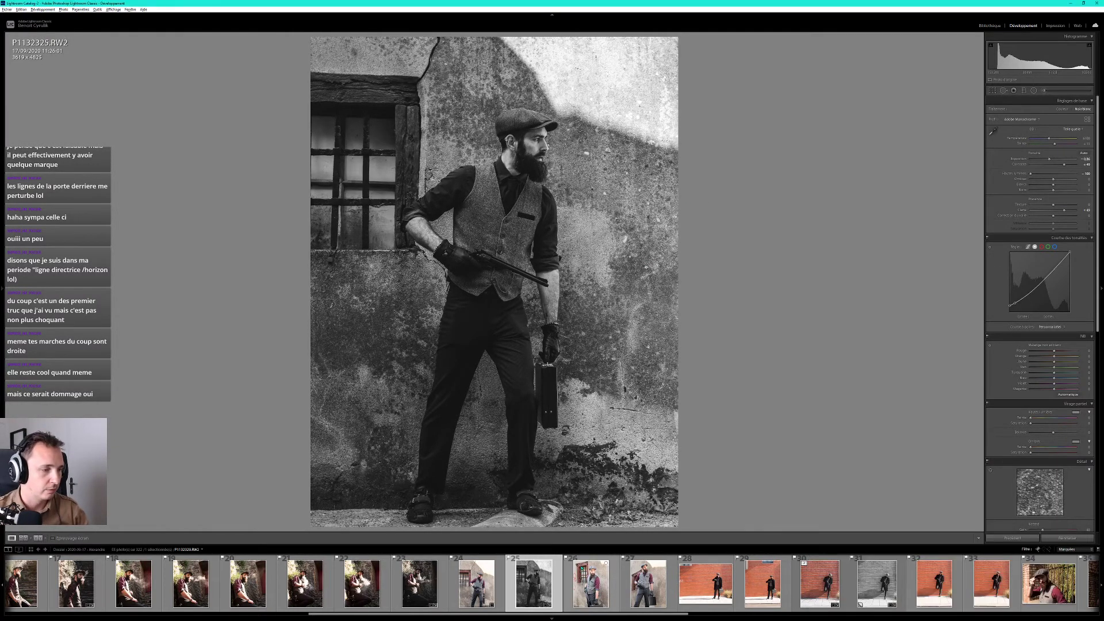
Open colour portrait P1132329 and trim the left side of its crop.
{"action": "left_click", "coordinate": [582, 560]}
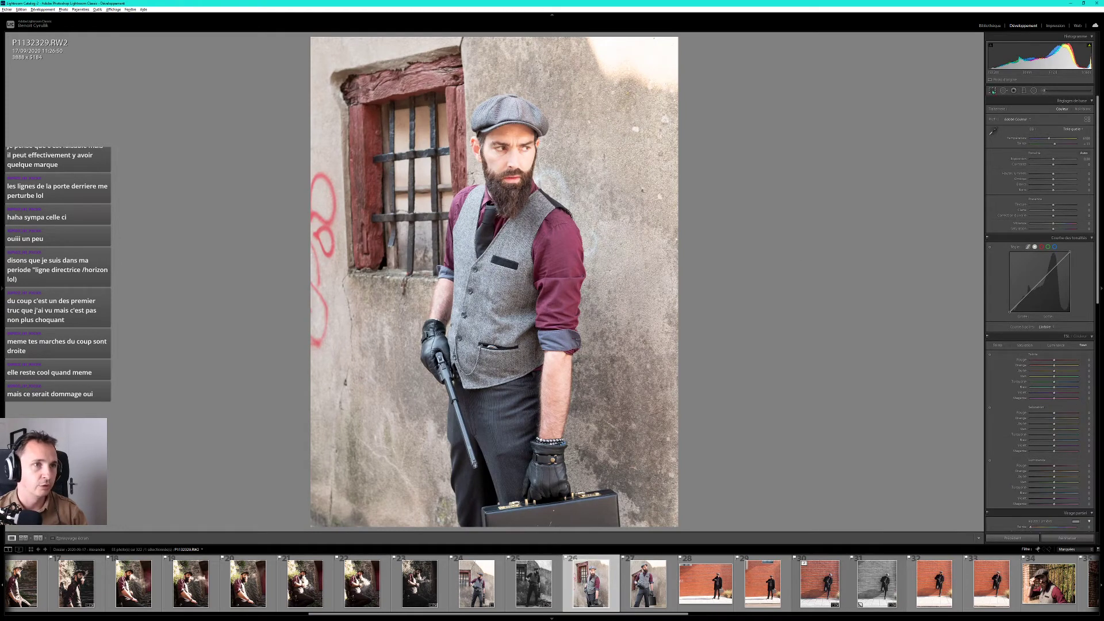
{"action": "key", "text": "r"}
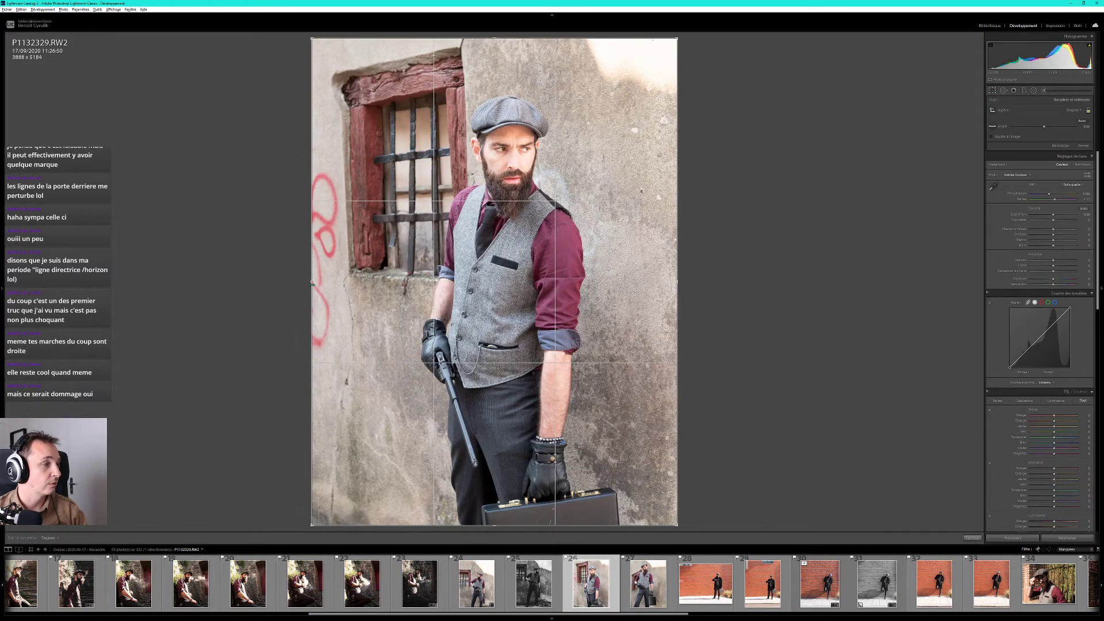
{"action": "left_click_drag", "start_coordinate": [312, 284], "coordinate": [405, 272]}
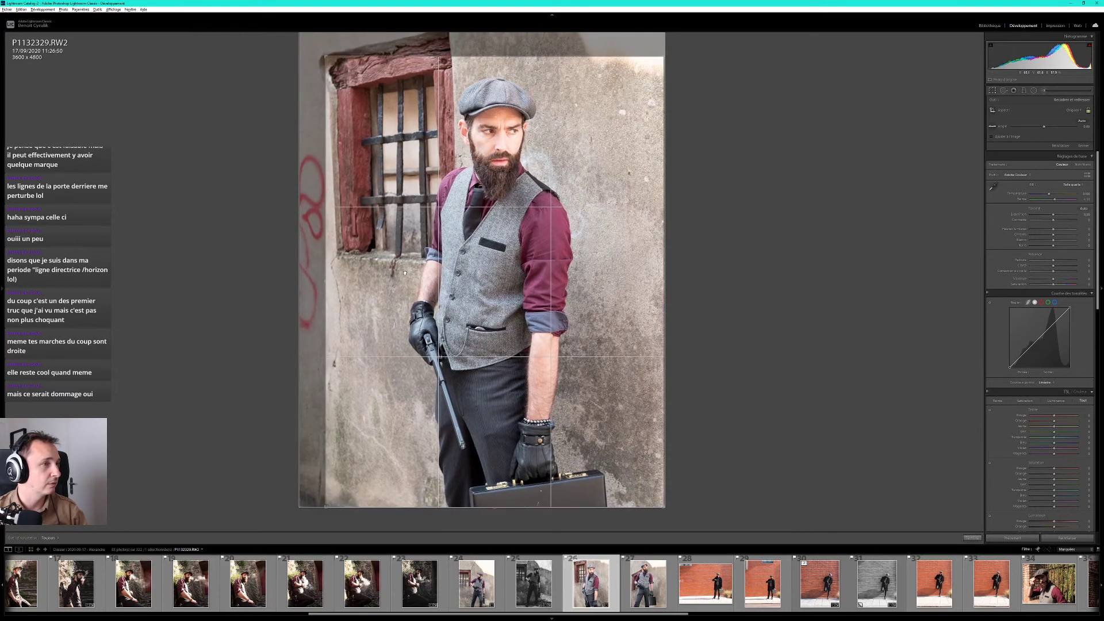
{"action": "left_click_drag", "start_coordinate": [405, 272], "coordinate": [389, 263]}
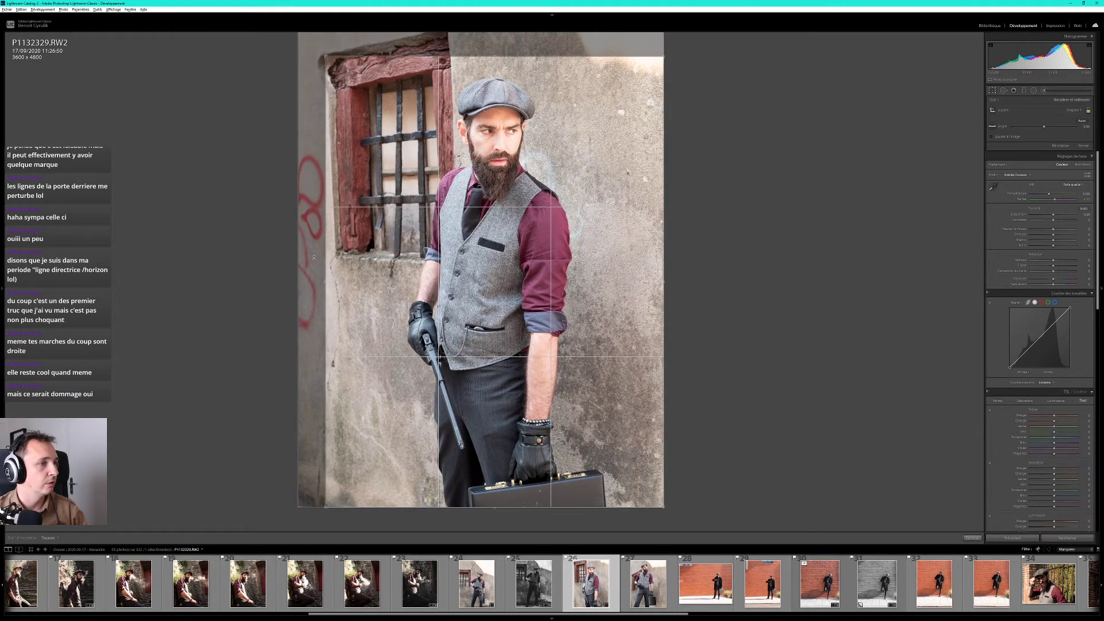
{"action": "left_click_drag", "start_coordinate": [325, 284], "coordinate": [332, 285]}
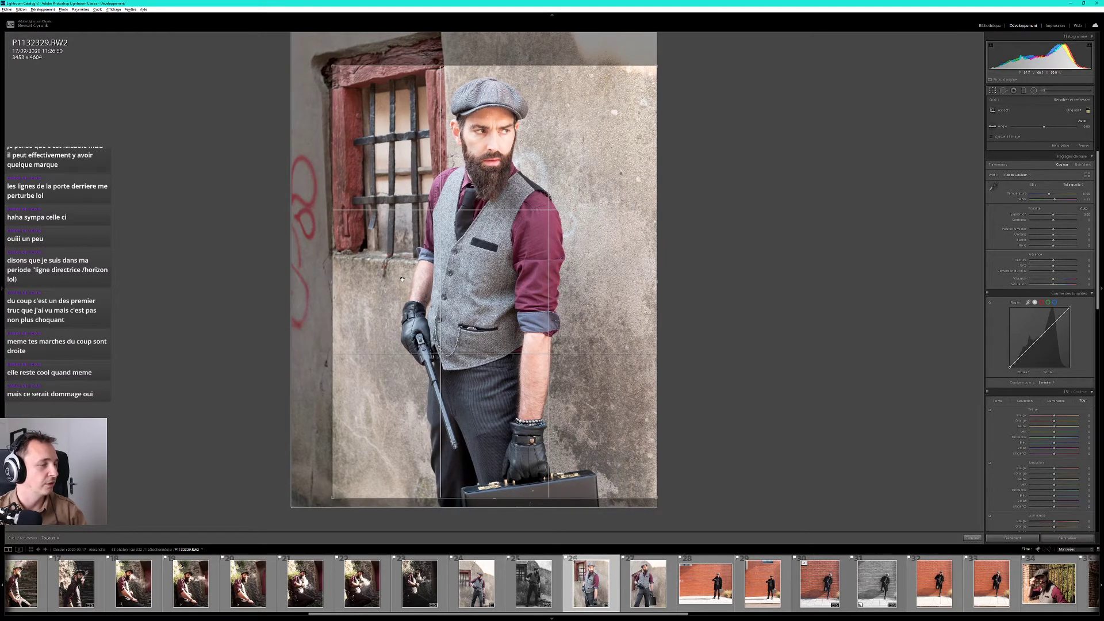
Unlock the aspect, extend the crop above the cap, then apply the gritty black-and-white settings.
{"action": "left_click", "coordinate": [1088, 110]}
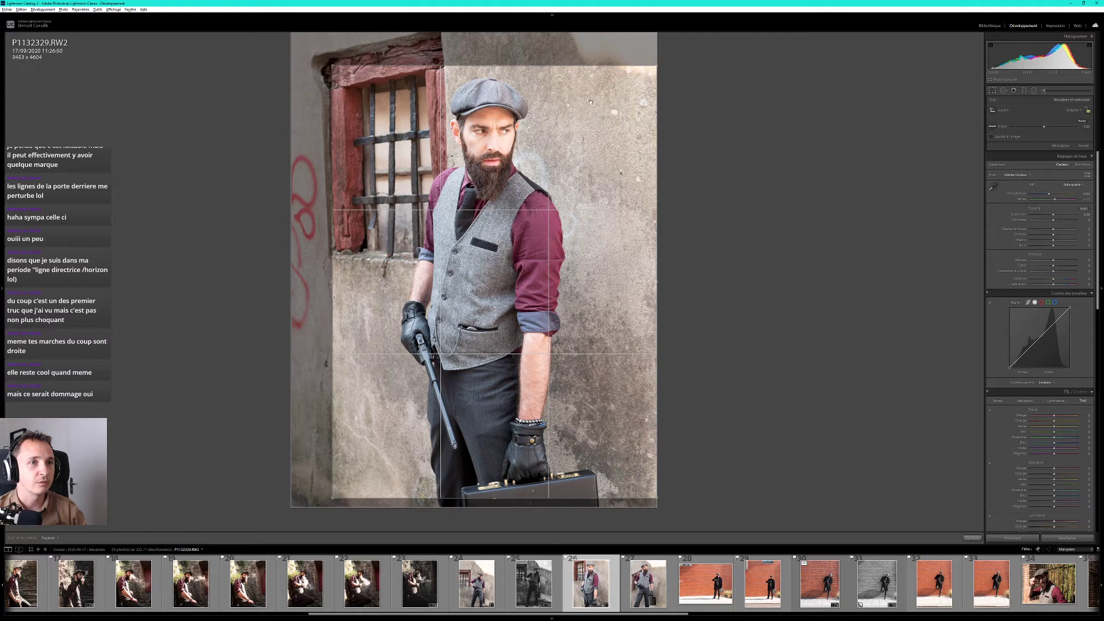
{"action": "left_click_drag", "start_coordinate": [494, 66], "coordinate": [495, 39]}
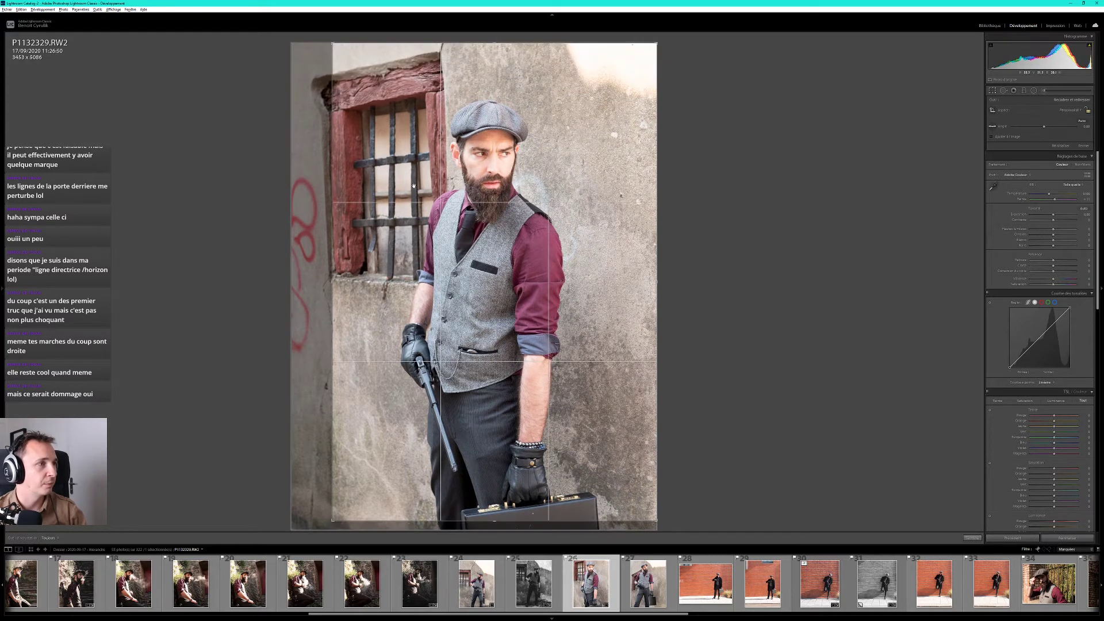
{"action": "left_click_drag", "start_coordinate": [333, 324], "coordinate": [337, 324]}
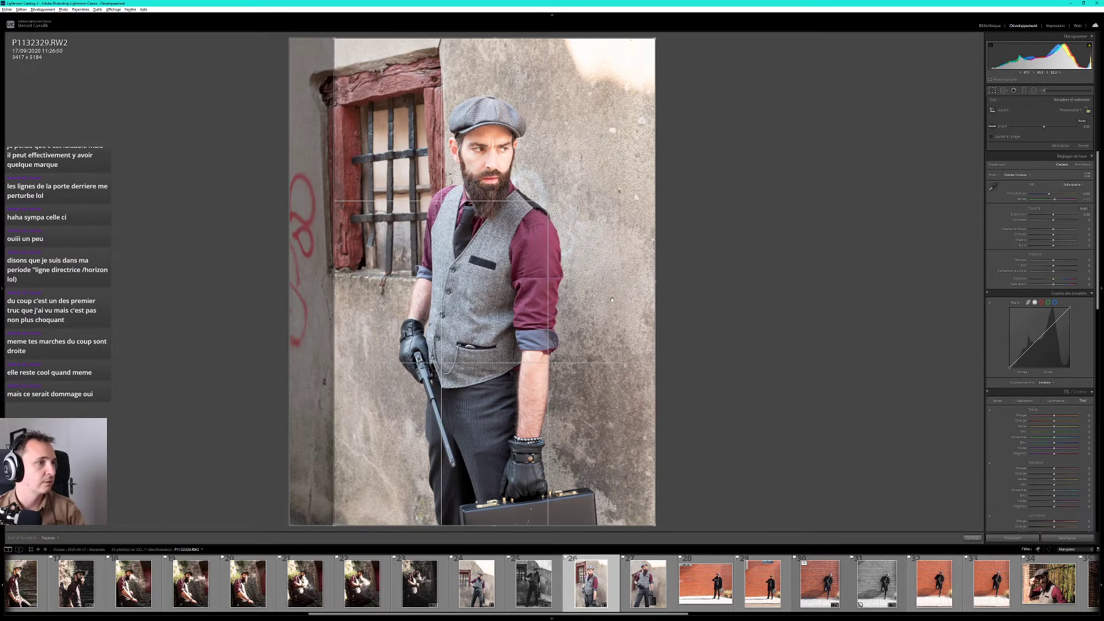
{"action": "key", "text": "Return"}
{"action": "key", "text": "ctrl+shift+v"}
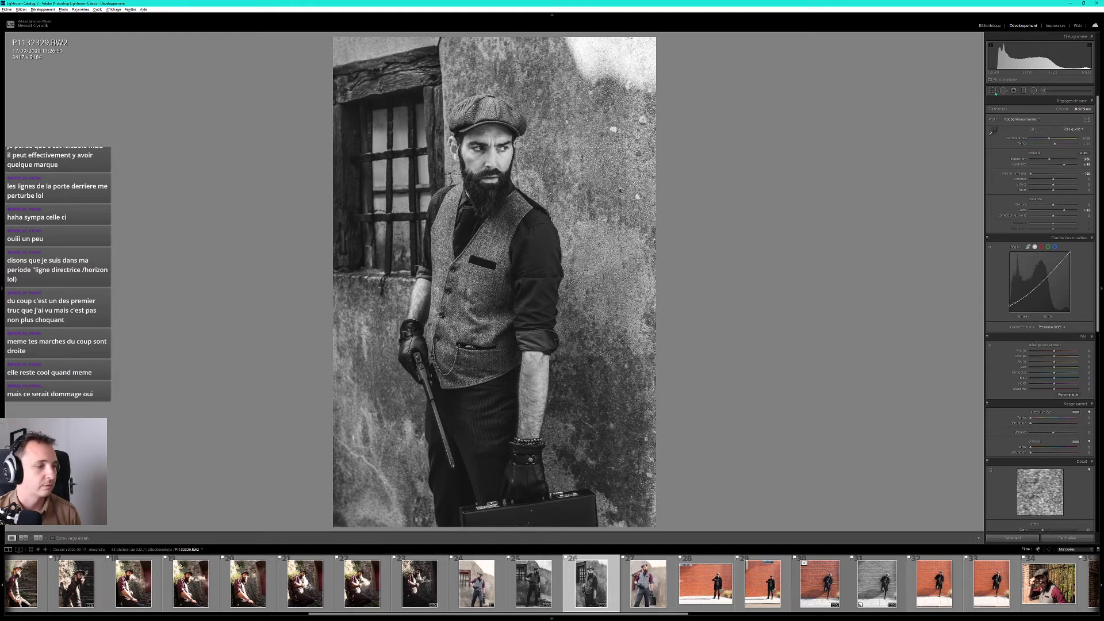
{"action": "left_click", "coordinate": [534, 584]}
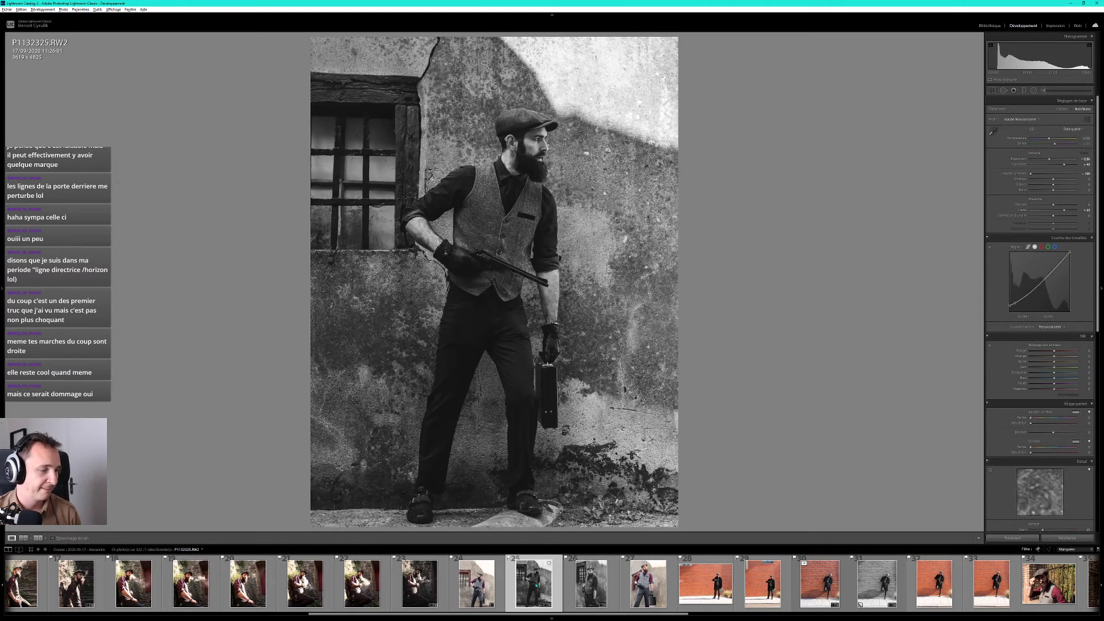
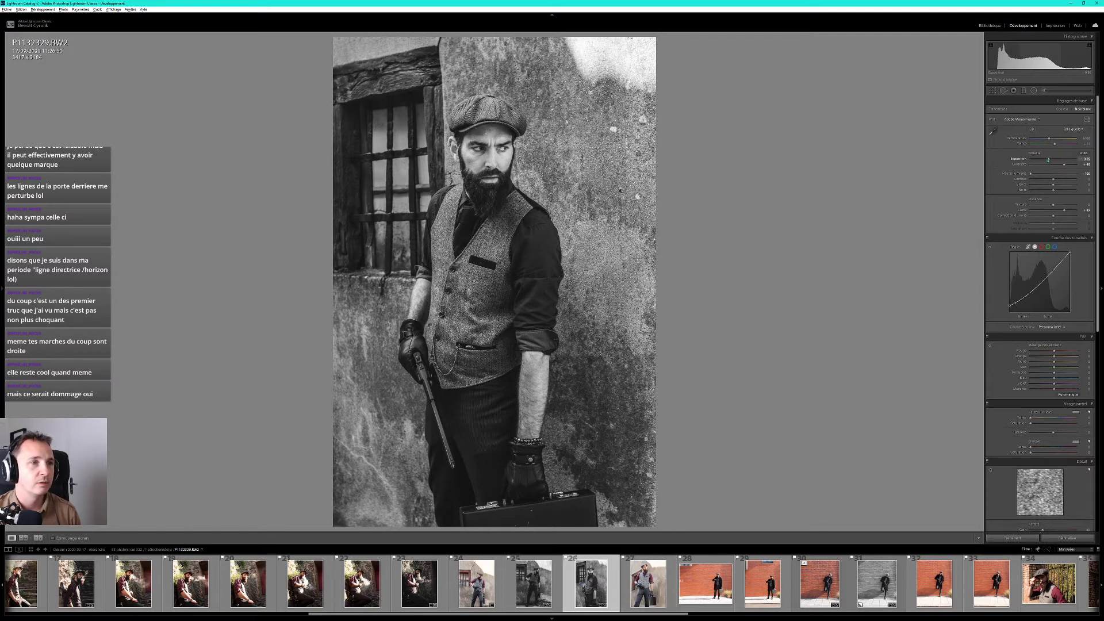
Lower the whole portrait's exposure to about -1.02.
{"action": "left_click_drag", "start_coordinate": [1048, 159], "coordinate": [1046, 161]}
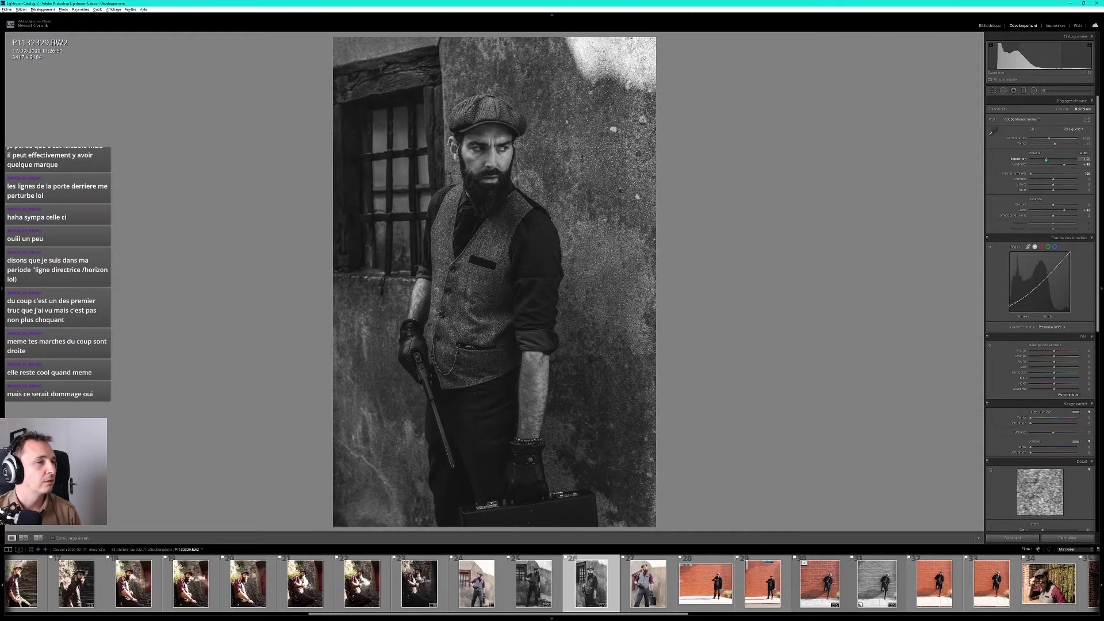
{"action": "key", "text": "shift+m"}
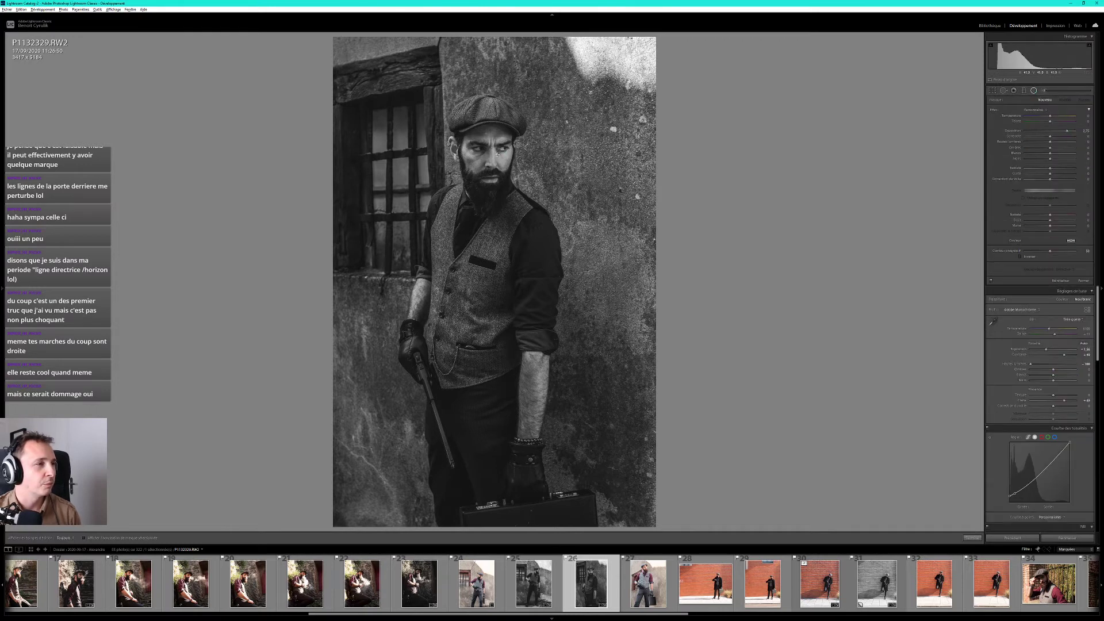
Draw an inverted radial filter over the man's face with Exposure set to 0.25.
{"action": "left_click_drag", "start_coordinate": [500, 153], "coordinate": [541, 85]}
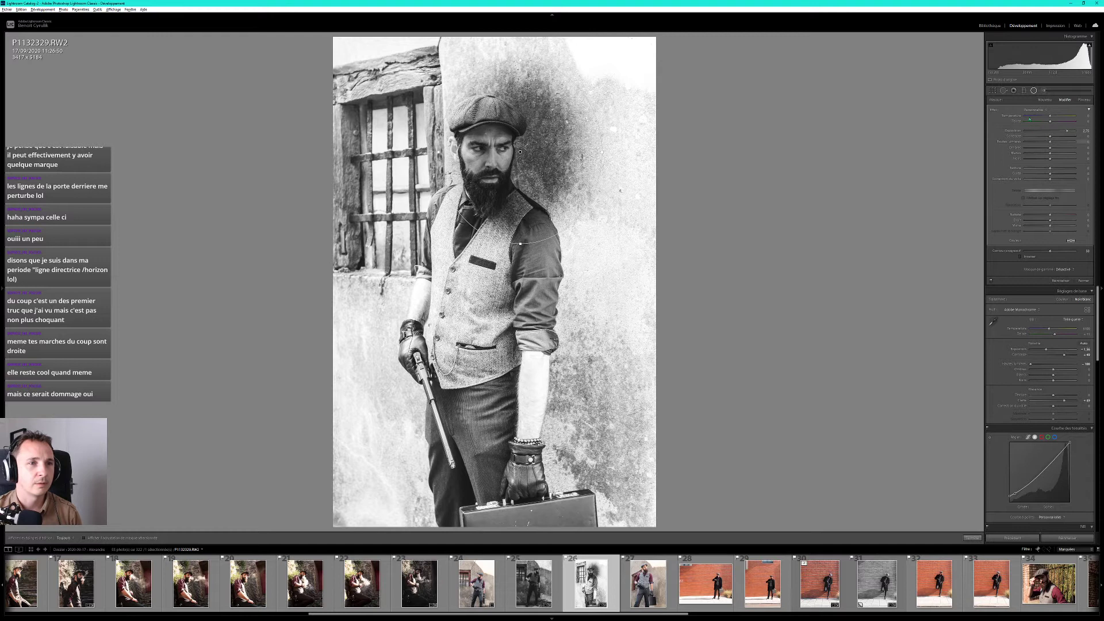
{"action": "double_click", "coordinate": [1017, 132]}
{"action": "left_click", "coordinate": [1021, 256]}
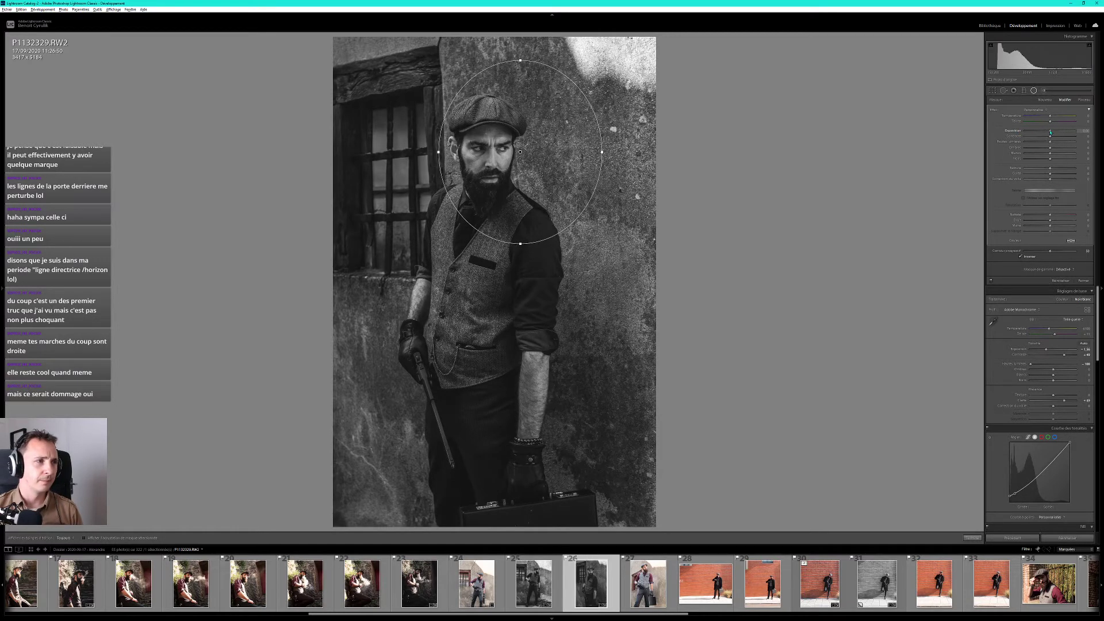
{"action": "left_click_drag", "start_coordinate": [1050, 133], "coordinate": [1052, 132]}
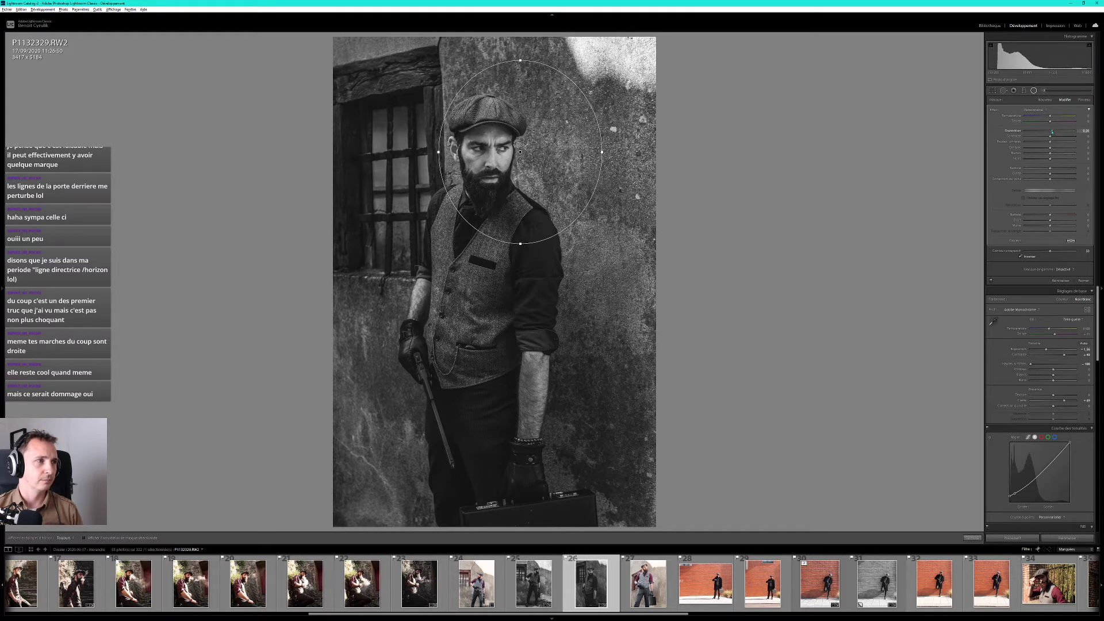
{"action": "key", "text": "shift+m"}
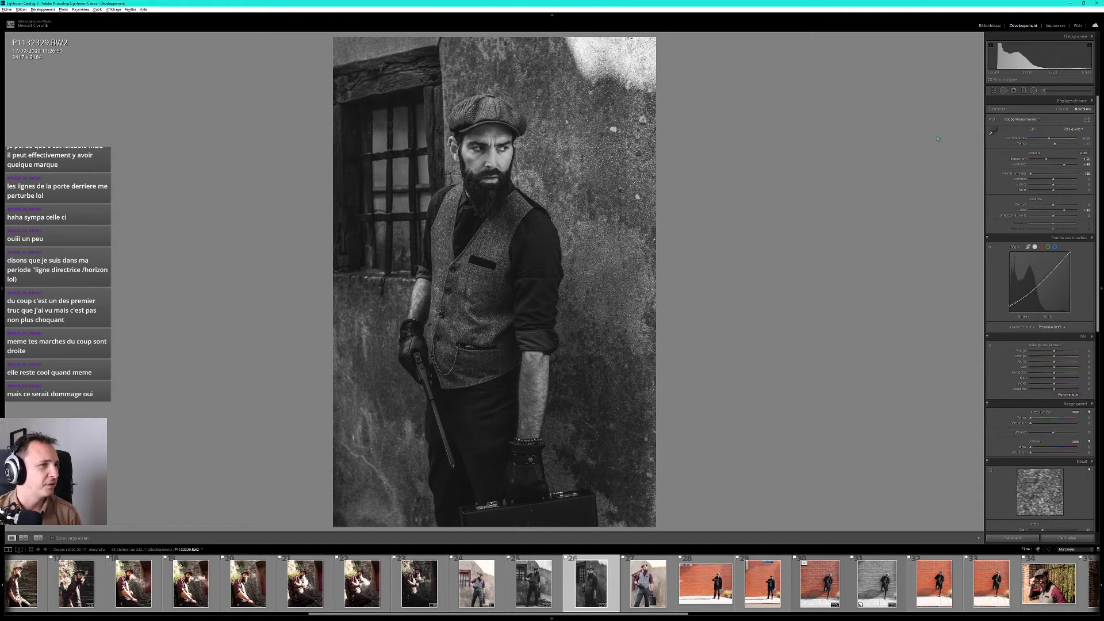
Toggle the face-brightening radial adjustment off and on to compare, then close it.
{"action": "left_click", "coordinate": [1033, 91]}
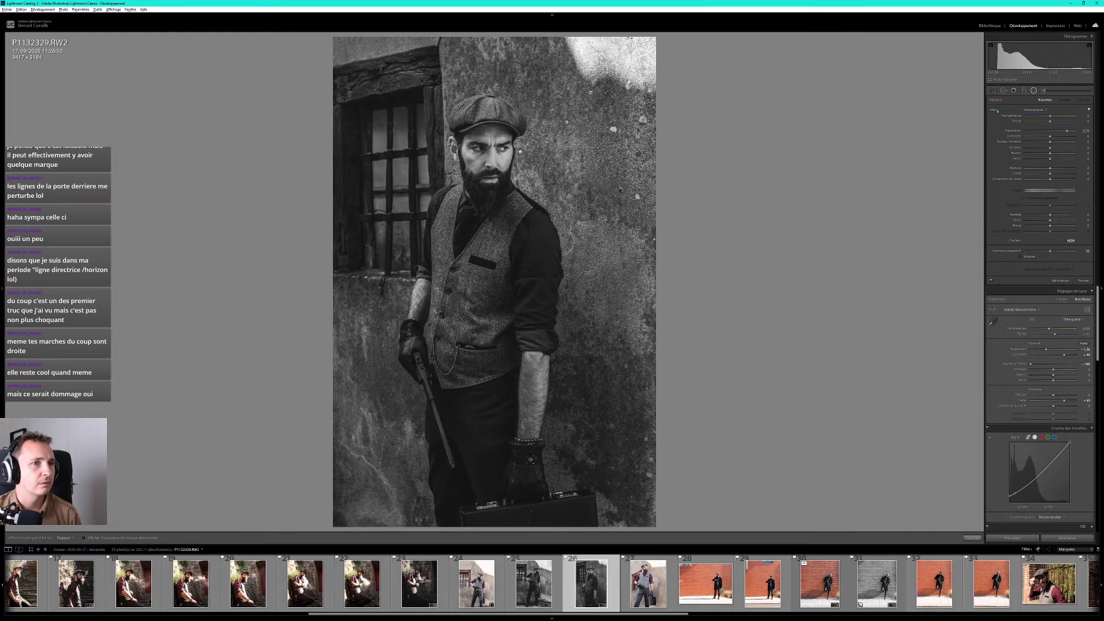
{"action": "left_click", "coordinate": [990, 282]}
{"action": "left_click", "coordinate": [989, 282]}
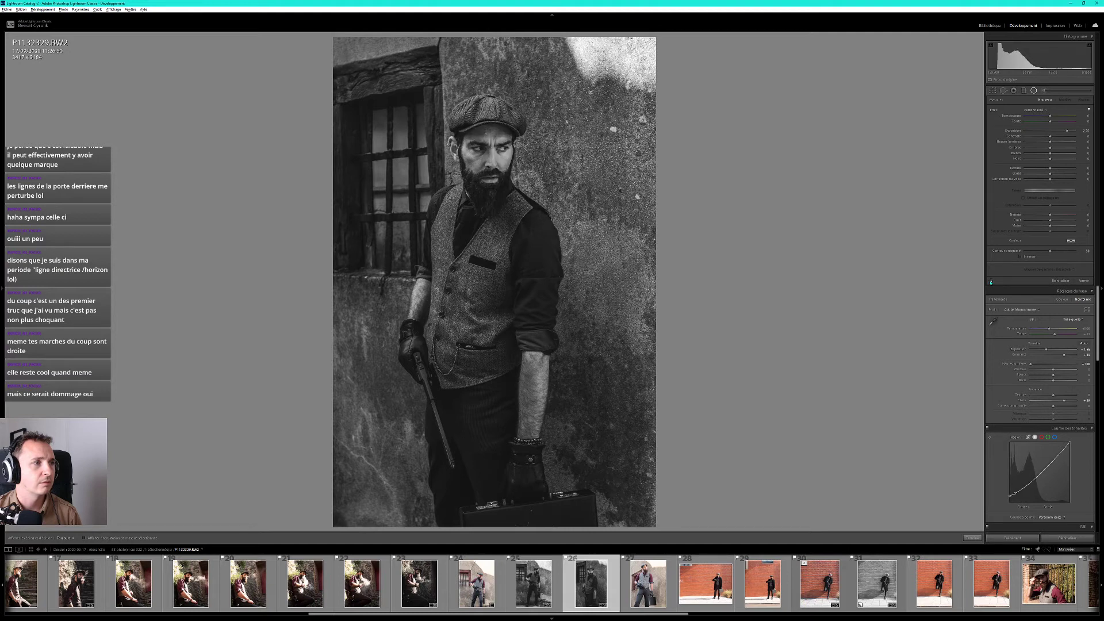
{"action": "left_click", "coordinate": [990, 282]}
{"action": "left_click", "coordinate": [990, 282]}
{"action": "left_click", "coordinate": [990, 282]}
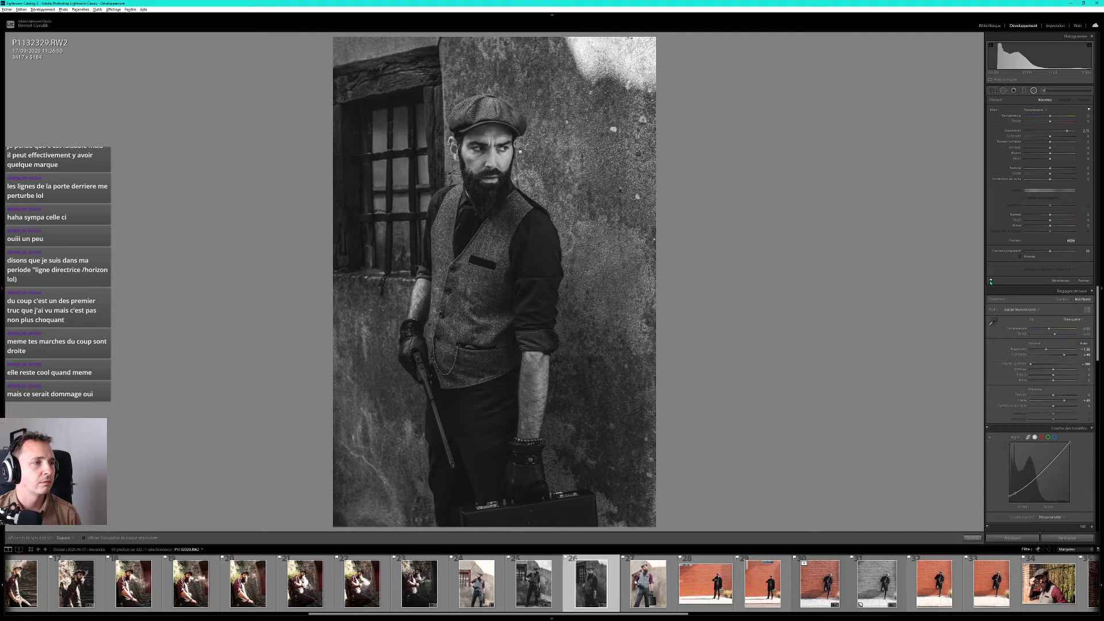
{"action": "left_click", "coordinate": [990, 282]}
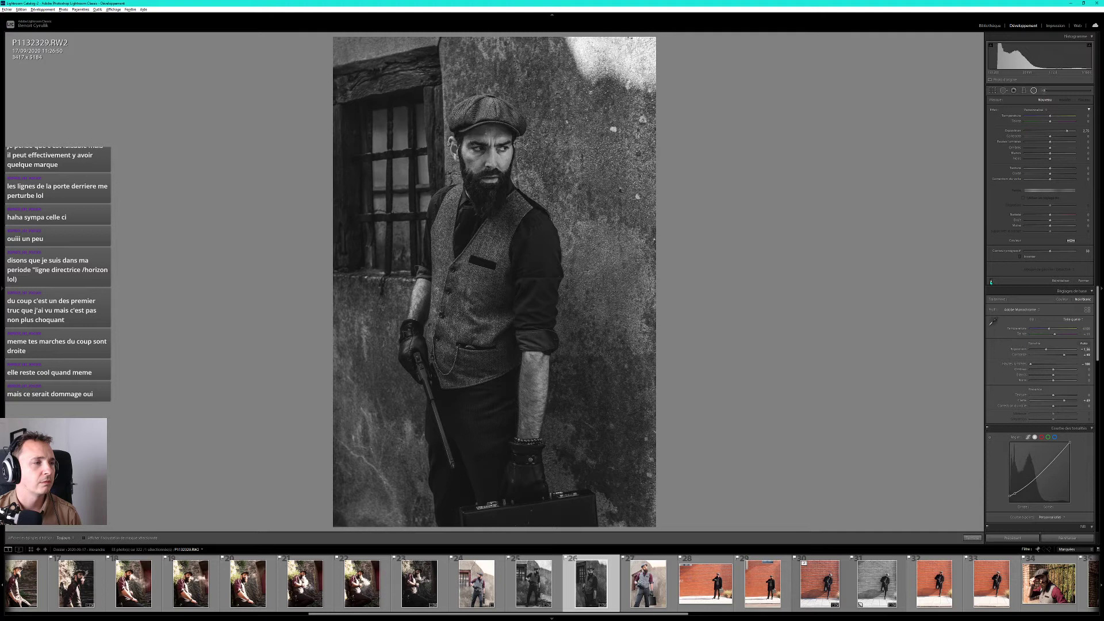
{"action": "left_click", "coordinate": [1033, 91]}
Add a post-crop vignette of about -12 and compare it before and after.
{"action": "scroll", "coordinate": [995, 457], "scroll_direction": "down", "scroll_amount": 10}
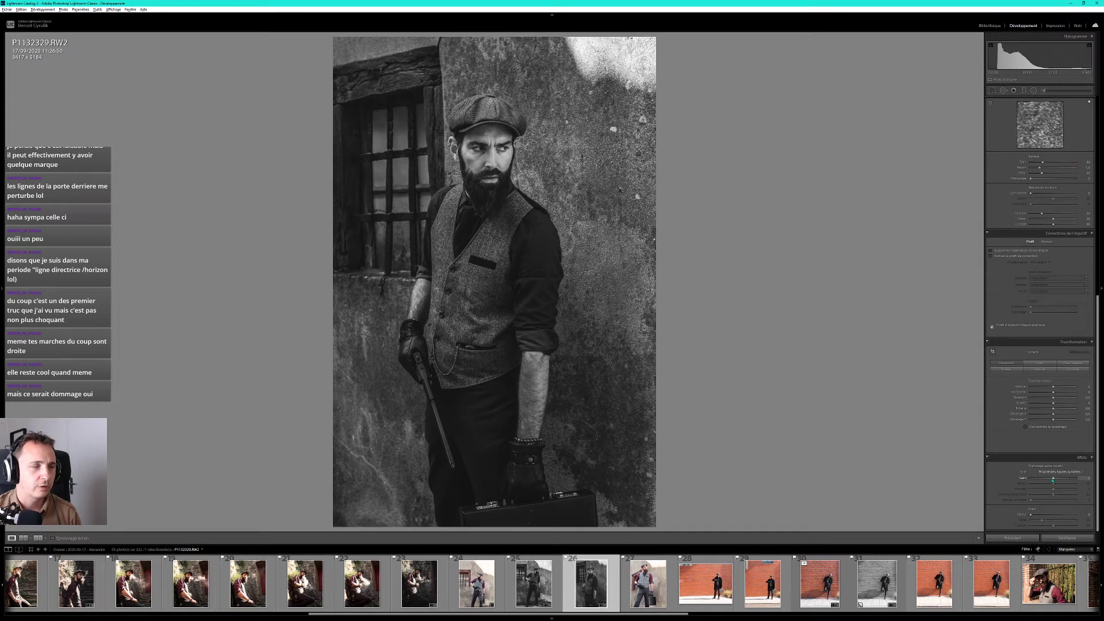
{"action": "left_click_drag", "start_coordinate": [1054, 480], "coordinate": [1049, 479]}
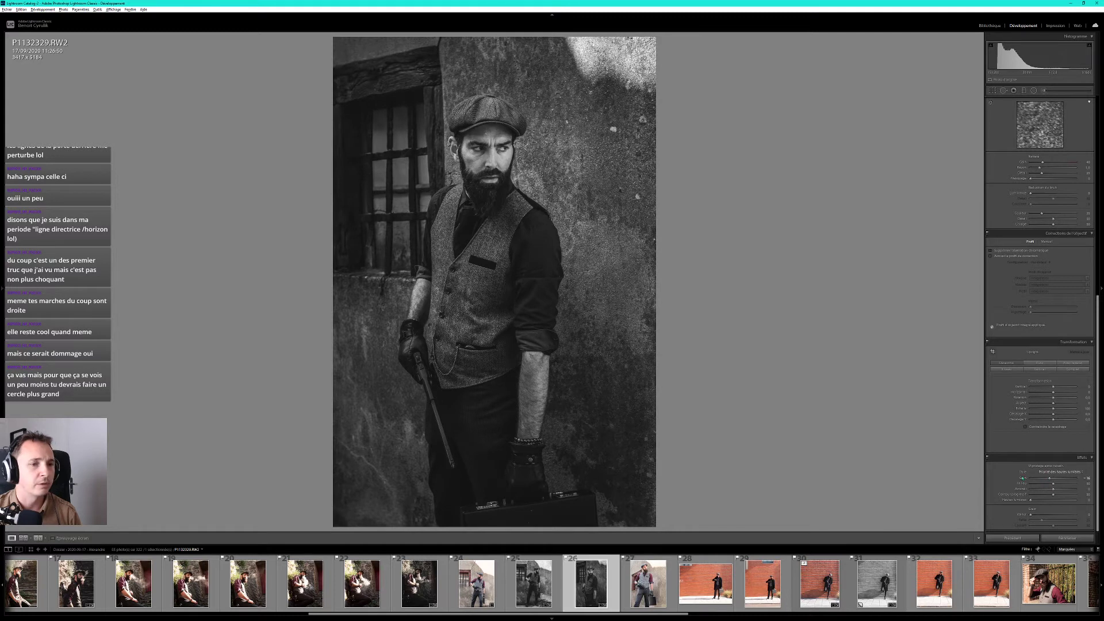
{"action": "left_click", "coordinate": [987, 458]}
{"action": "left_click", "coordinate": [986, 459]}
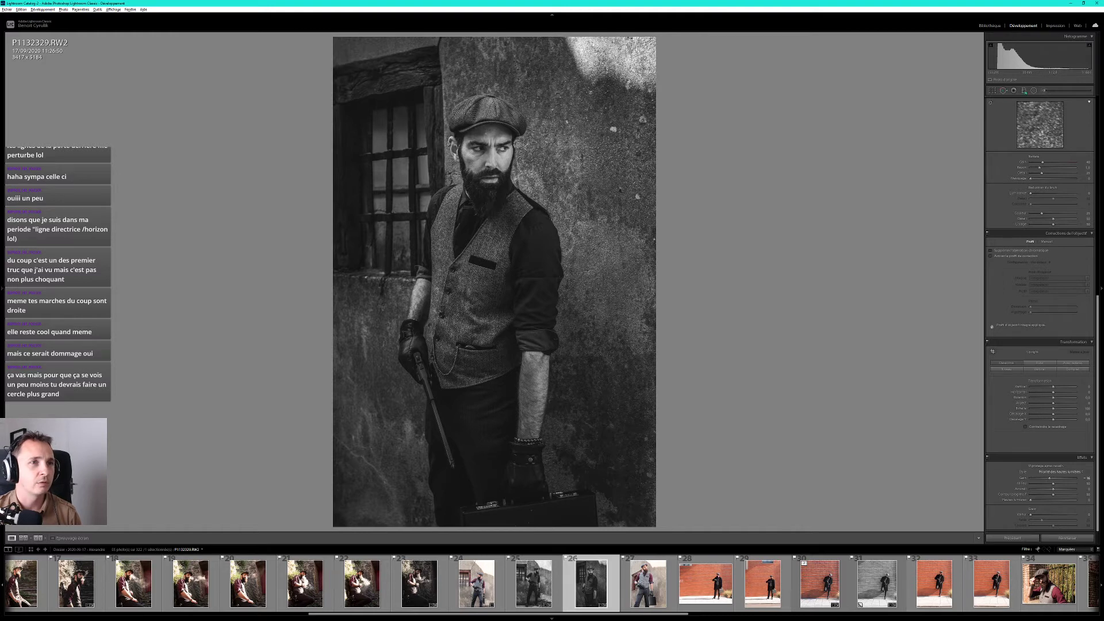
Enlarge the radial adjustment, move it up-right over the wall, and raise Exposure to 0.62.
{"action": "left_click", "coordinate": [1034, 90]}
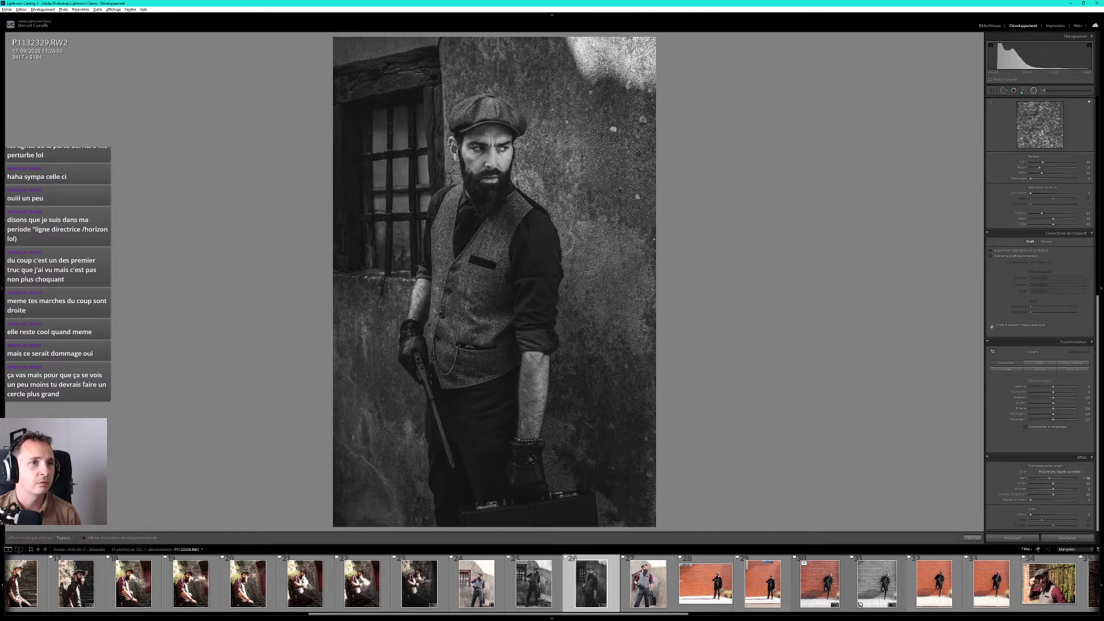
{"action": "left_click", "coordinate": [519, 151]}
{"action": "left_click_drag", "start_coordinate": [602, 152], "coordinate": [659, 166]}
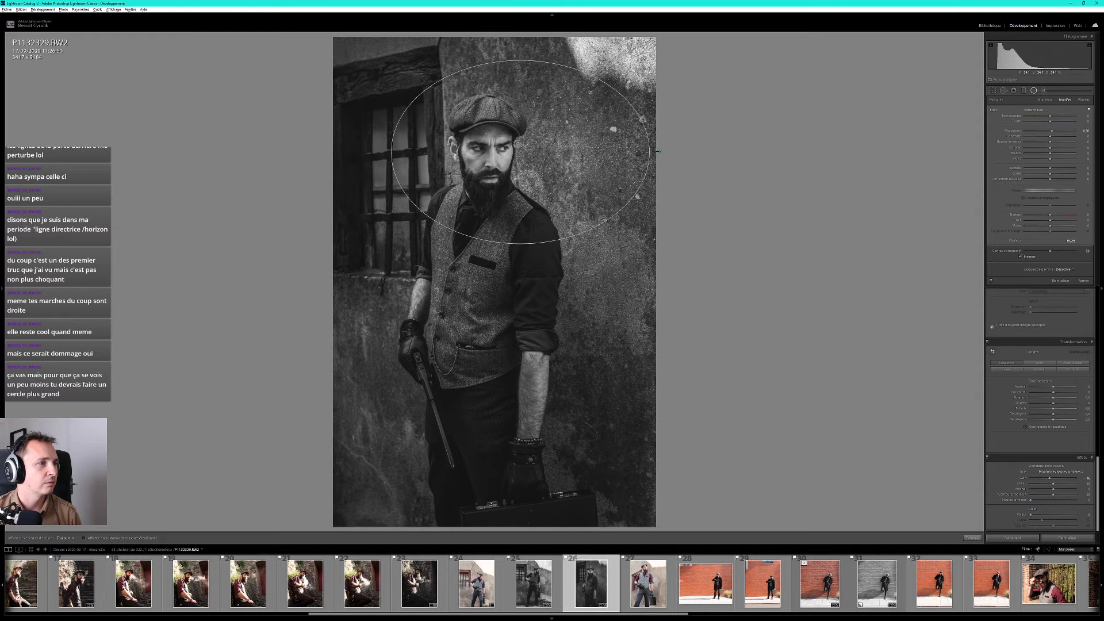
{"action": "left_click_drag", "start_coordinate": [520, 244], "coordinate": [520, 287]}
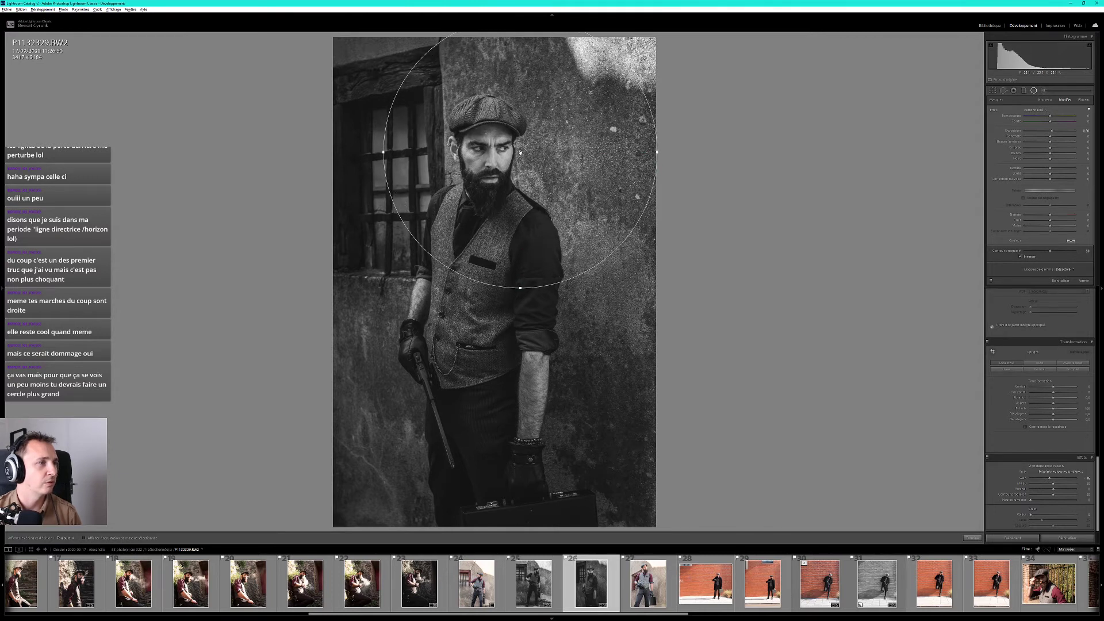
{"action": "mouse_move", "coordinate": [525, 153]}
{"action": "left_mouse_down"}
{"action": "mouse_move", "coordinate": [613, 121]}
{"action": "mouse_move", "coordinate": [591, 138]}
{"action": "left_mouse_up"}
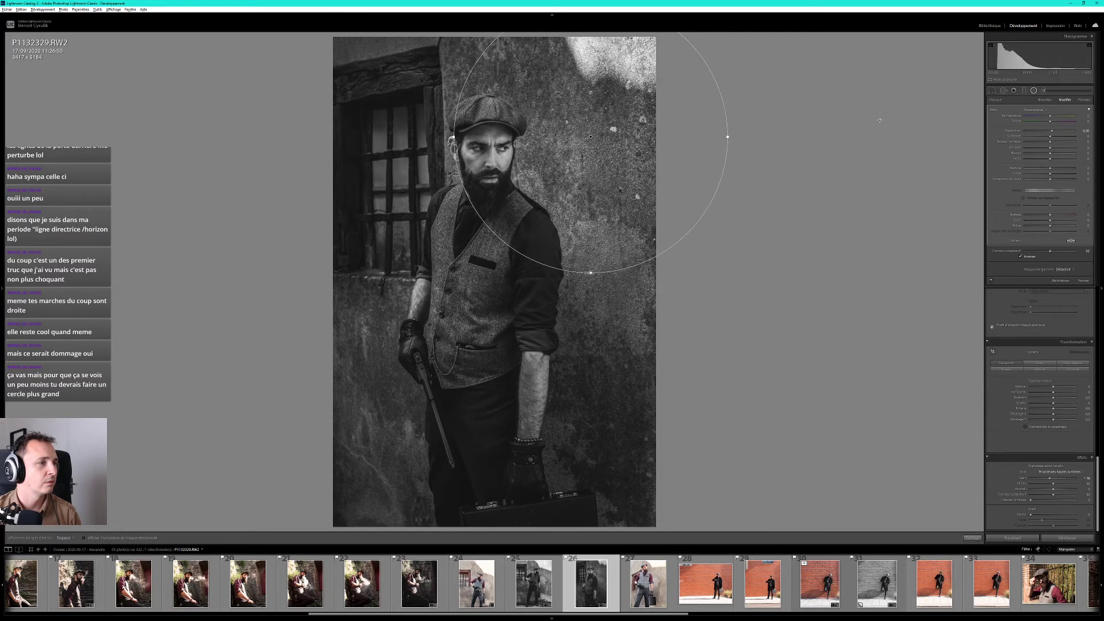
{"action": "left_click_drag", "start_coordinate": [1052, 131], "coordinate": [1053, 132]}
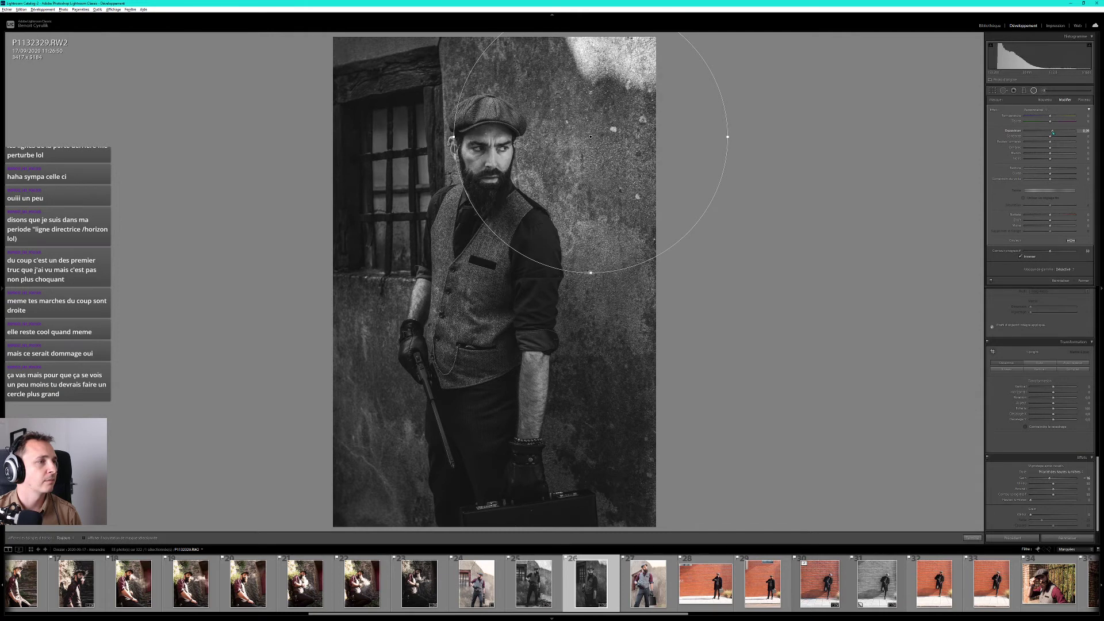
{"action": "key", "text": "shift+m"}
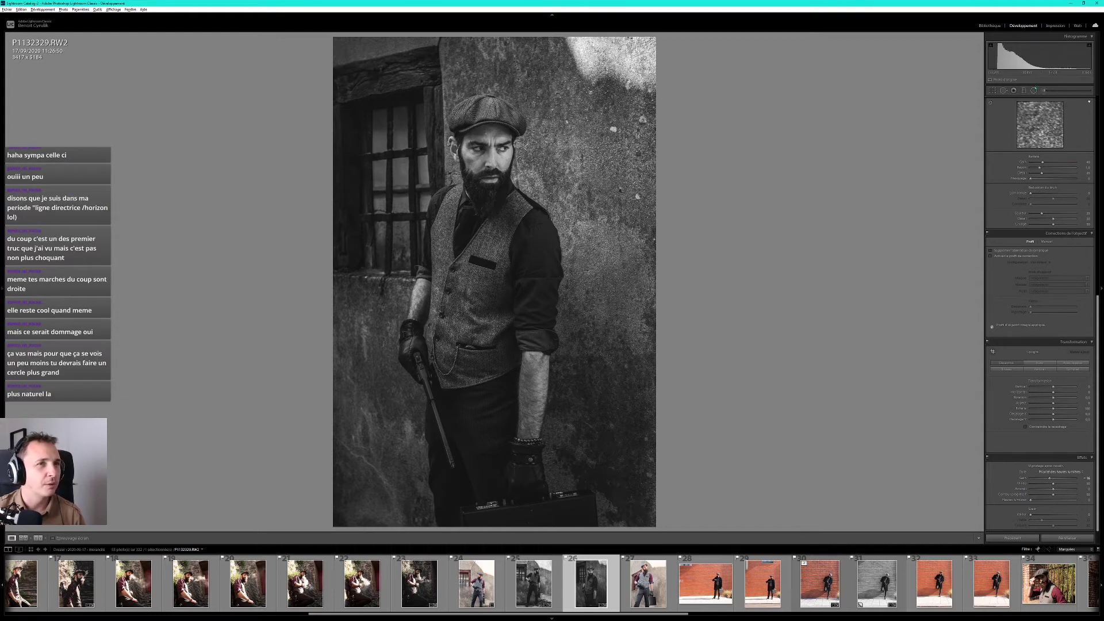
Toggle the enlarged wall-brightening radial adjustment off and on to compare its effect.
{"action": "key", "text": "shift+m"}
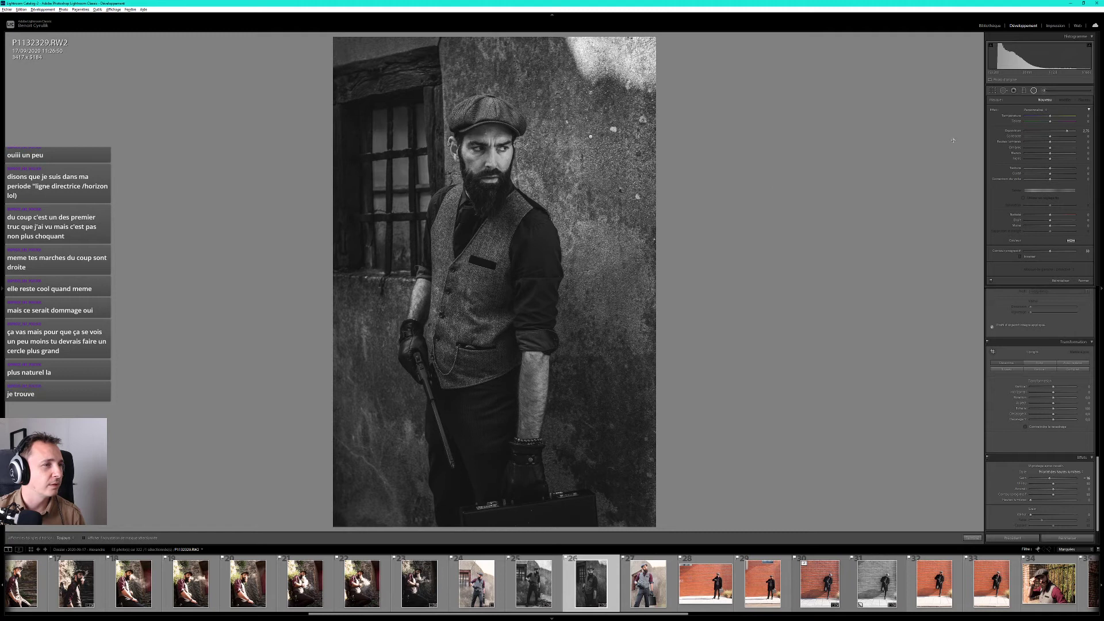
{"action": "left_click", "coordinate": [991, 282]}
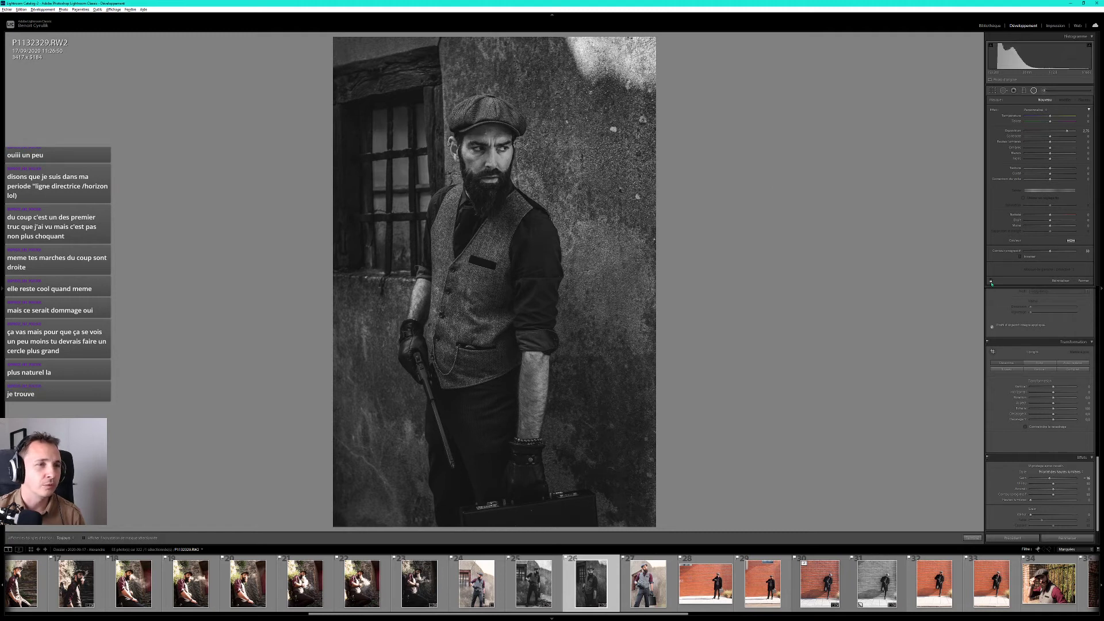
{"action": "left_click", "coordinate": [991, 281]}
{"action": "left_click", "coordinate": [990, 281]}
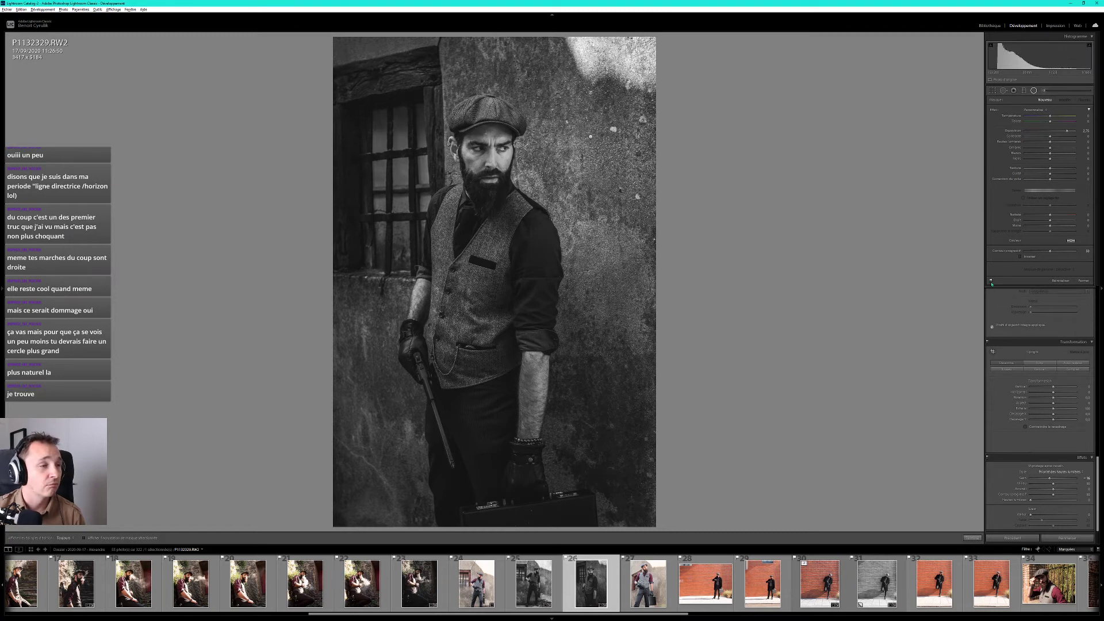
{"action": "left_click", "coordinate": [990, 281]}
{"action": "left_click", "coordinate": [991, 281]}
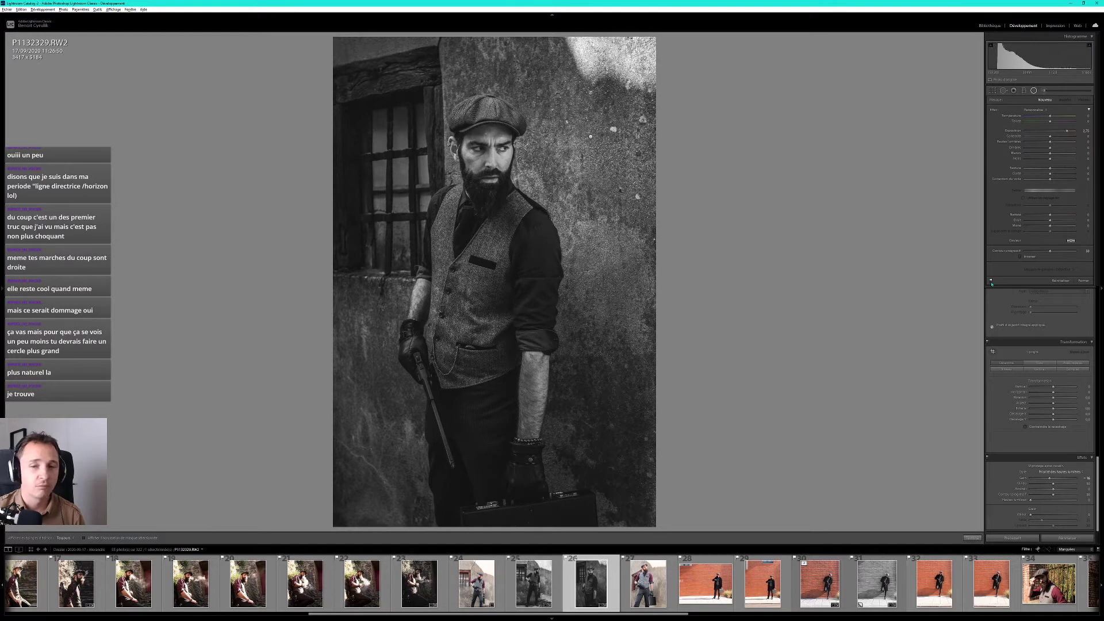
{"action": "left_click", "coordinate": [991, 281]}
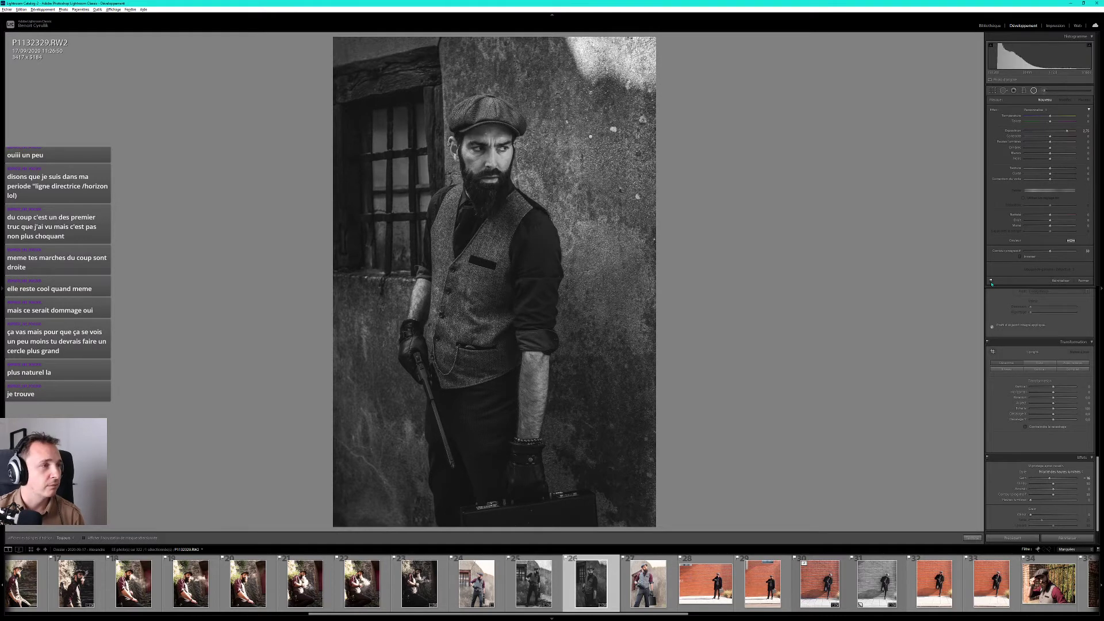
{"action": "left_click", "coordinate": [991, 282]}
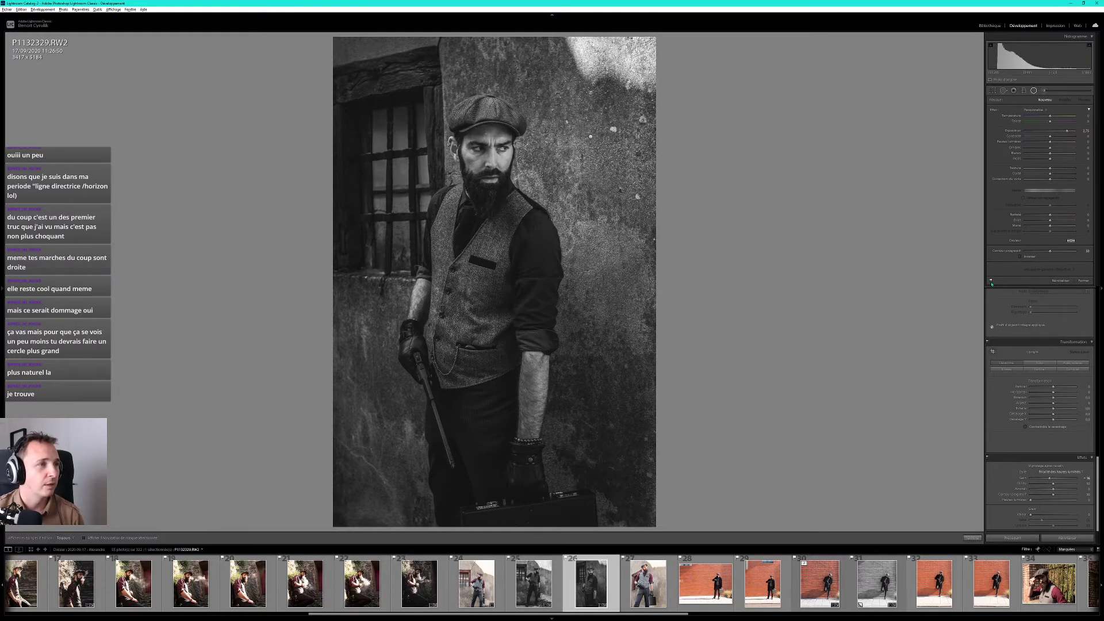
{"action": "left_click", "coordinate": [991, 281]}
{"action": "left_click", "coordinate": [991, 281]}
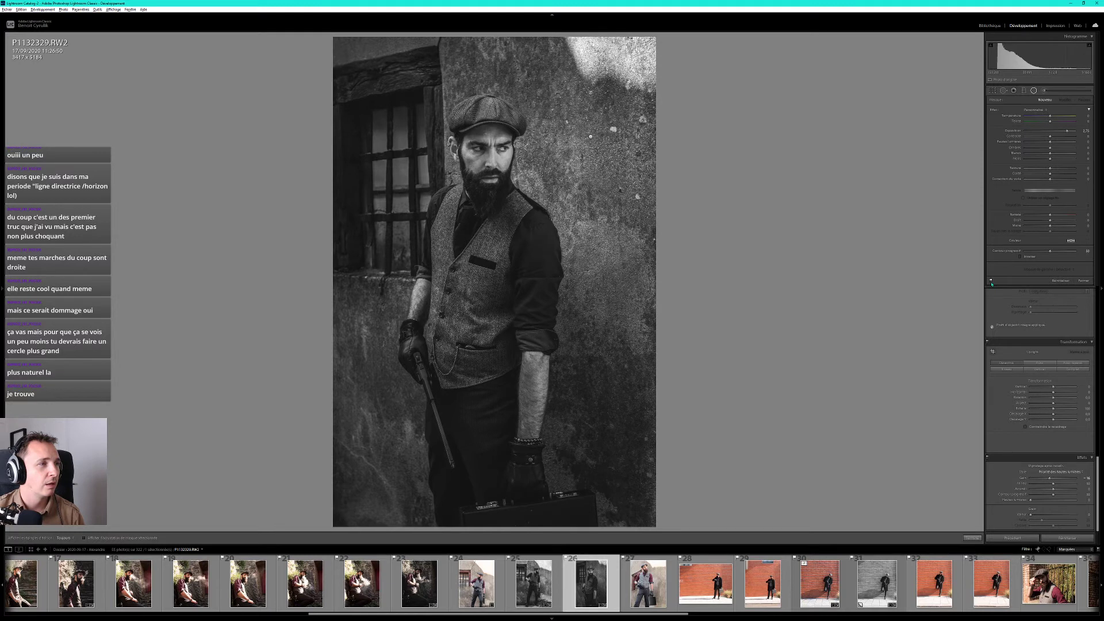
{"action": "left_click", "coordinate": [990, 281]}
{"action": "left_click", "coordinate": [990, 281]}
{"action": "left_click", "coordinate": [991, 282]}
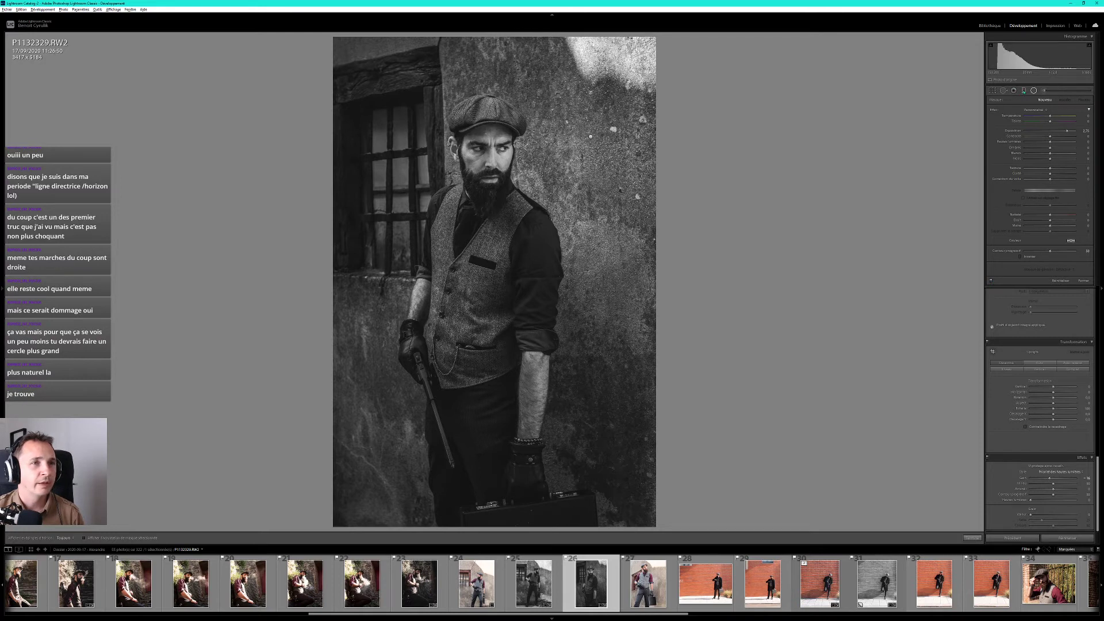
{"action": "left_click", "coordinate": [524, 212]}
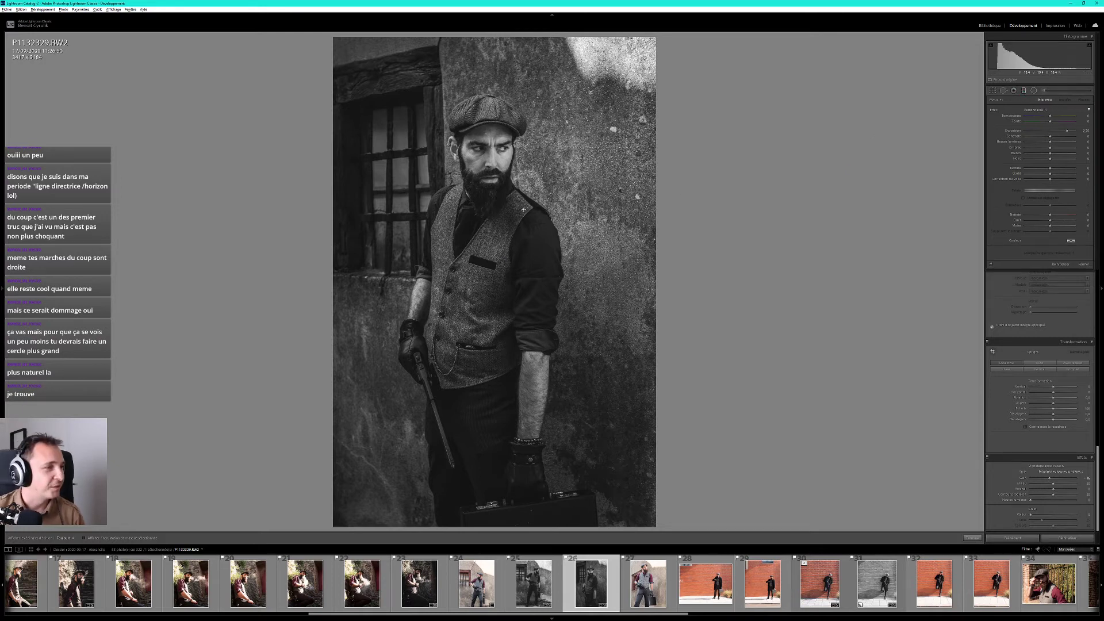
Draw a diagonal graduated filter toward the lower-left and reset its exposure.
{"action": "left_click_drag", "start_coordinate": [521, 207], "coordinate": [582, 152]}
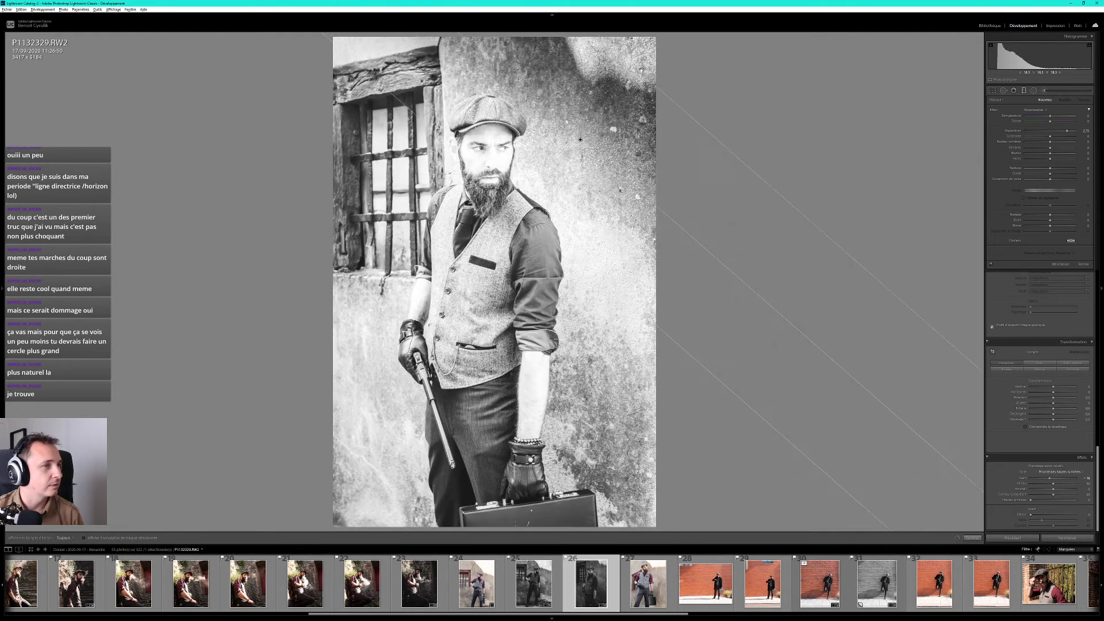
{"action": "mouse_move", "coordinate": [552, 180]}
{"action": "left_mouse_down"}
{"action": "mouse_move", "coordinate": [482, 260]}
{"action": "mouse_move", "coordinate": [450, 349]}
{"action": "left_mouse_up"}
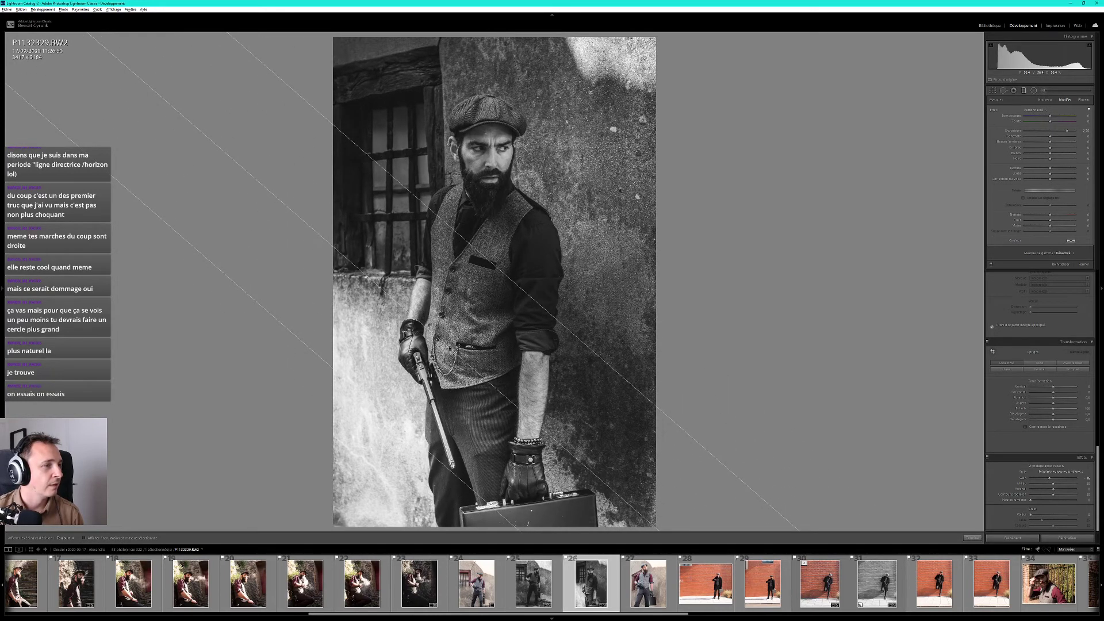
{"action": "left_click_drag", "start_coordinate": [499, 266], "coordinate": [537, 209]}
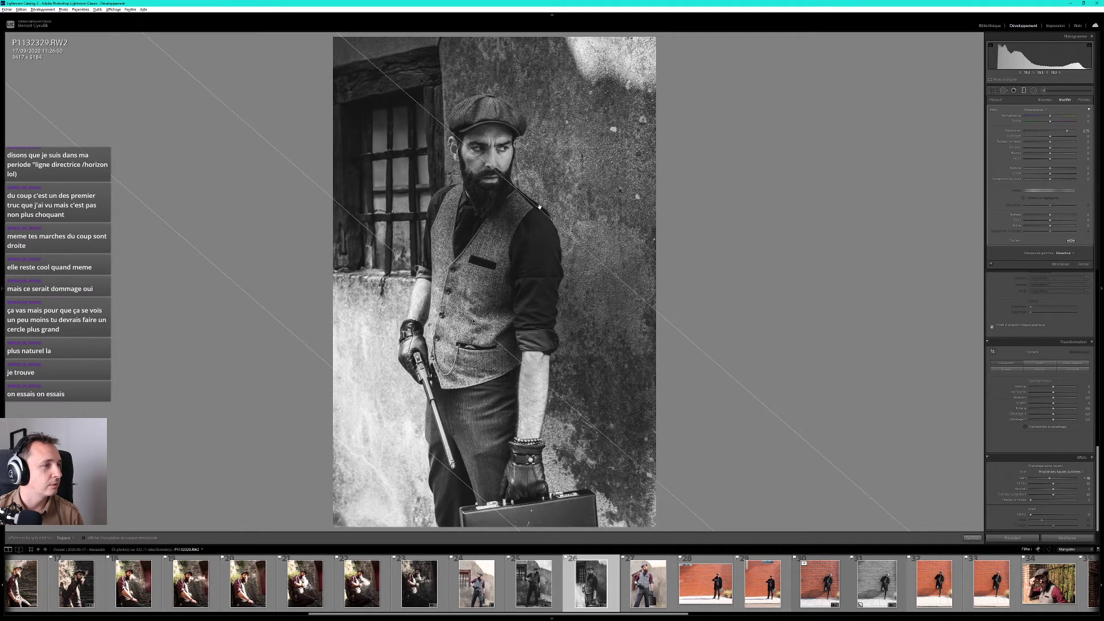
{"action": "double_click", "coordinate": [1017, 131]}
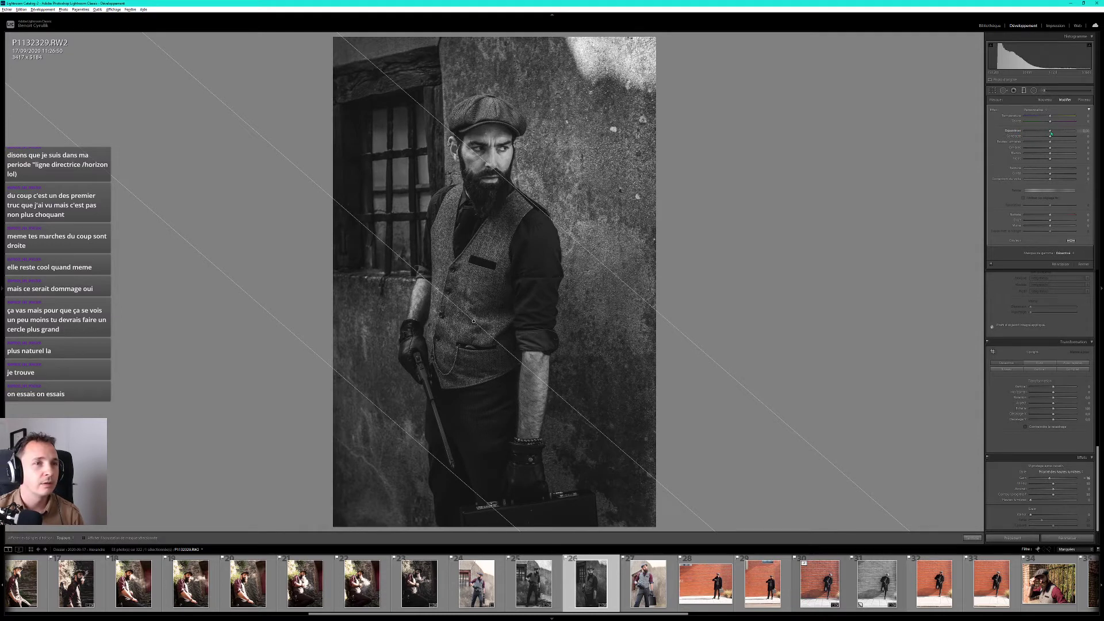
{"action": "left_click_drag", "start_coordinate": [1051, 133], "coordinate": [1039, 131]}
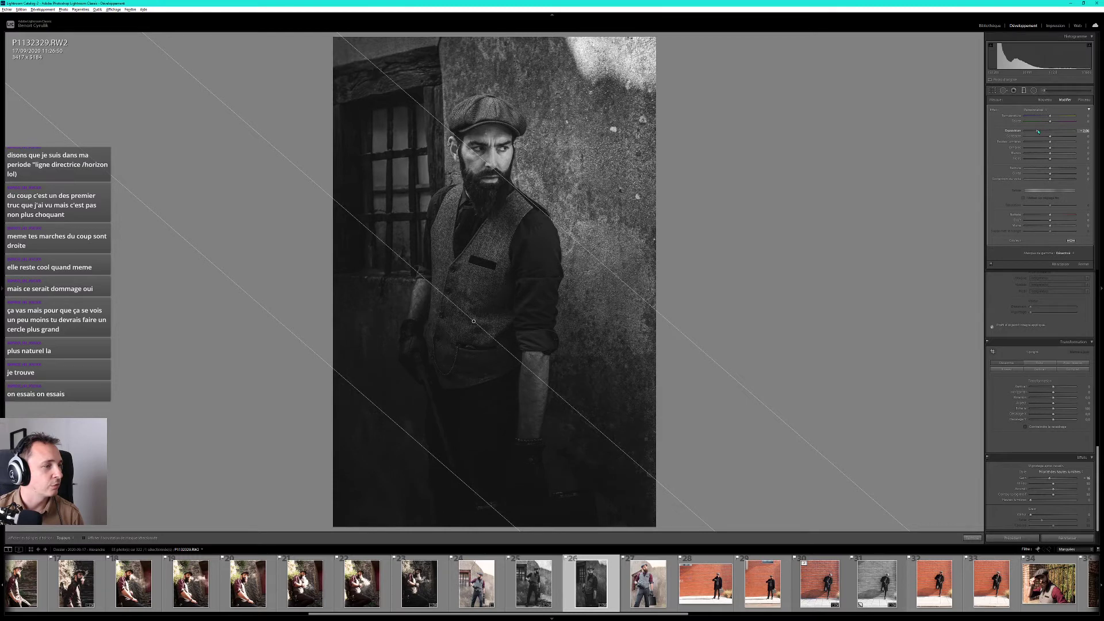
{"action": "left_click_drag", "start_coordinate": [1038, 132], "coordinate": [1048, 133]}
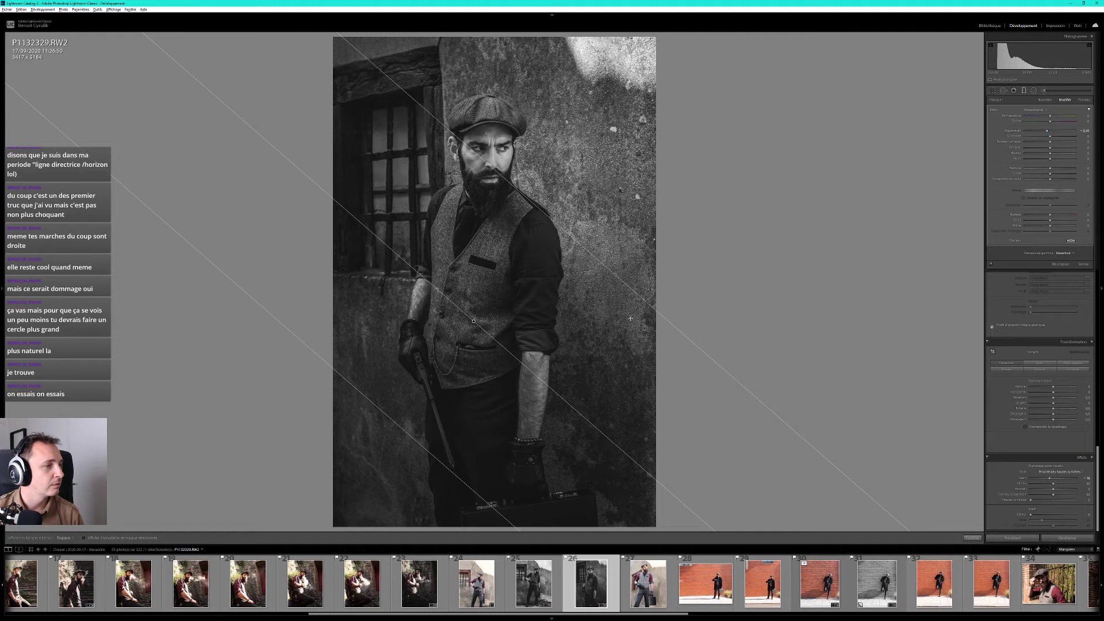
Shift the gradient further down-left, lower its contrast, and give it negative exposure.
{"action": "mouse_move", "coordinate": [474, 321]}
{"action": "left_mouse_down"}
{"action": "mouse_move", "coordinate": [447, 355]}
{"action": "mouse_move", "coordinate": [468, 357]}
{"action": "mouse_move", "coordinate": [456, 373]}
{"action": "left_mouse_up"}
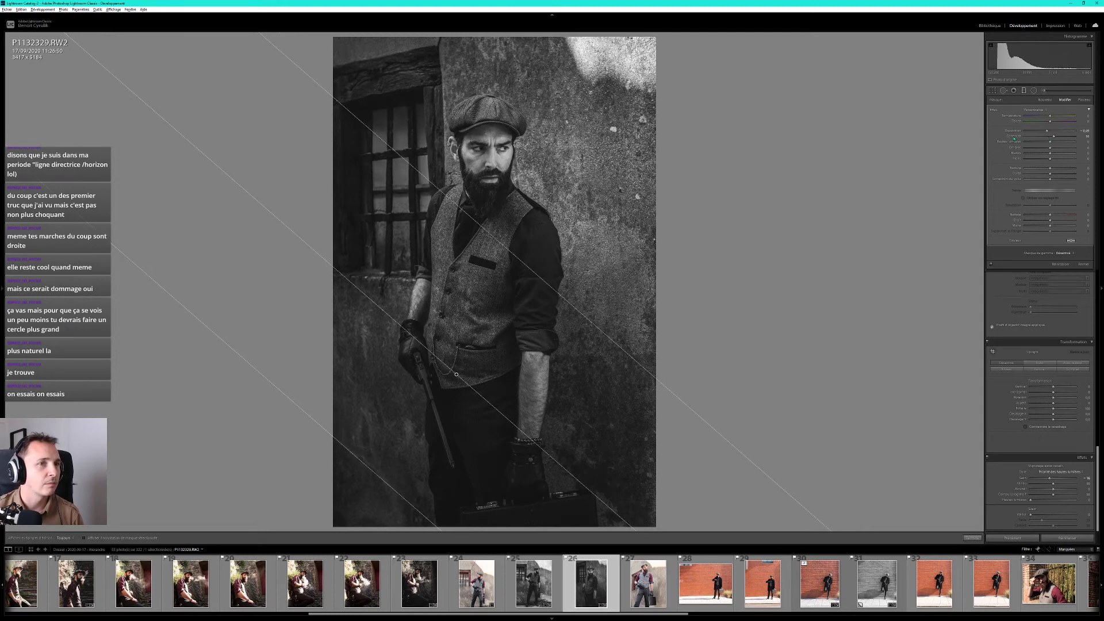
{"action": "mouse_move", "coordinate": [1050, 139]}
{"action": "left_mouse_down"}
{"action": "mouse_move", "coordinate": [1035, 141]}
{"action": "mouse_move", "coordinate": [1052, 139]}
{"action": "left_mouse_up"}
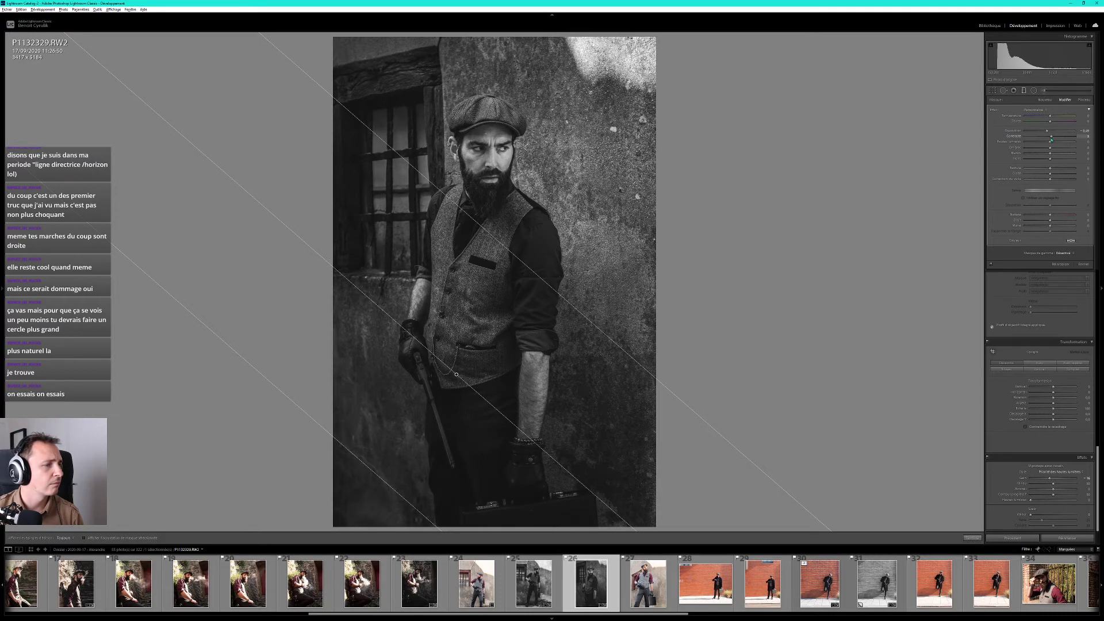
{"action": "left_click_drag", "start_coordinate": [1047, 132], "coordinate": [1050, 134]}
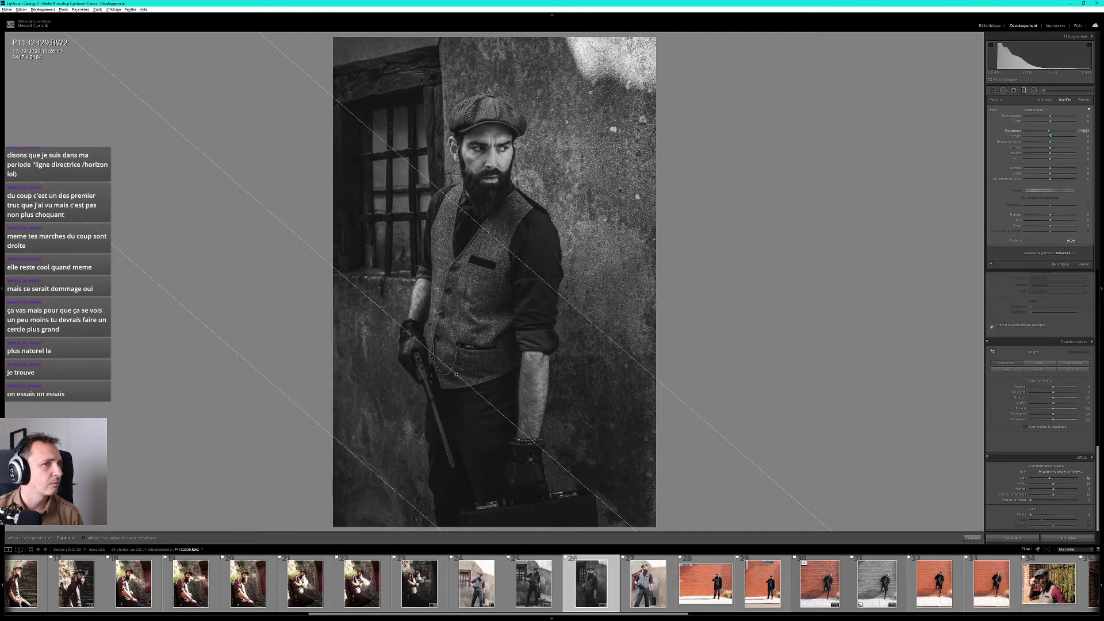
{"action": "left_click_drag", "start_coordinate": [1051, 135], "coordinate": [1049, 134]}
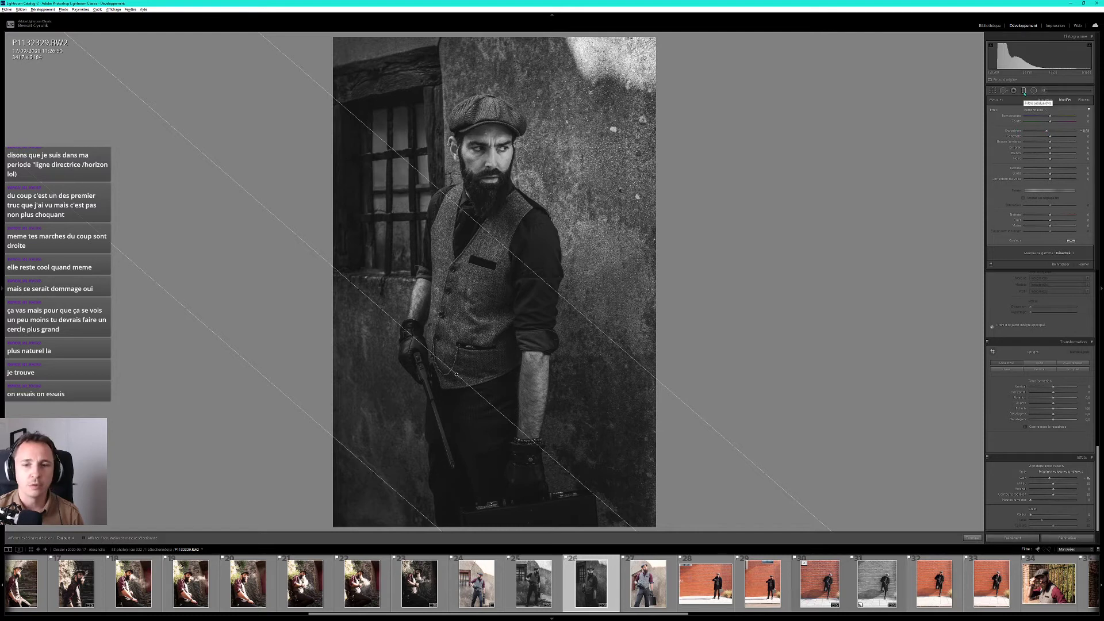
Reselect the lower-left gradient and drop its Clarity to about 0.
{"action": "left_click", "coordinate": [1024, 92]}
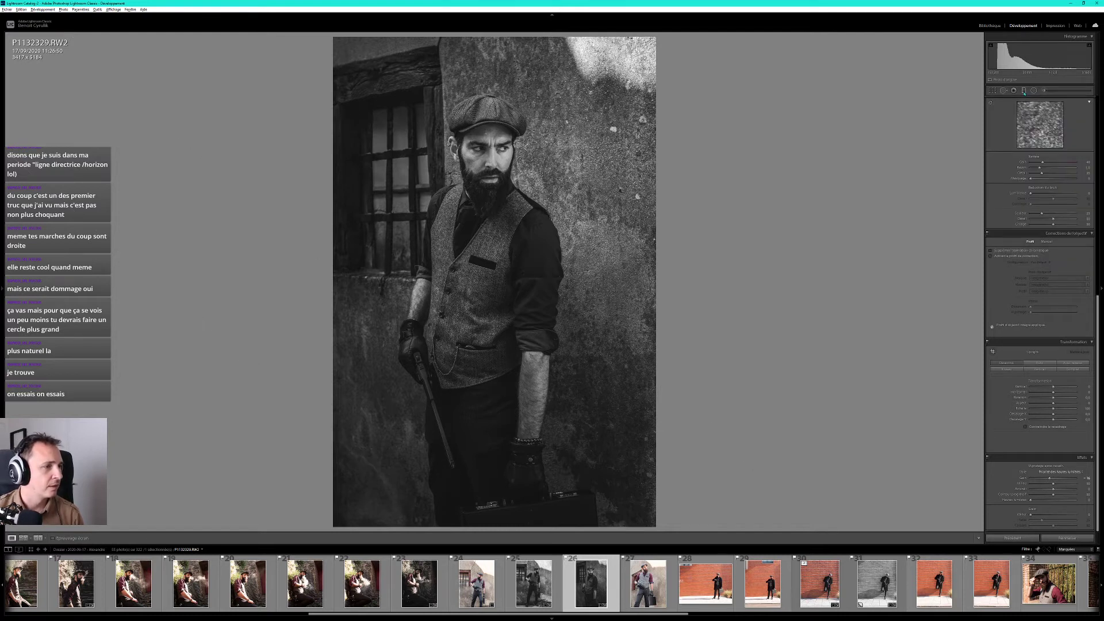
{"action": "left_click", "coordinate": [1025, 92]}
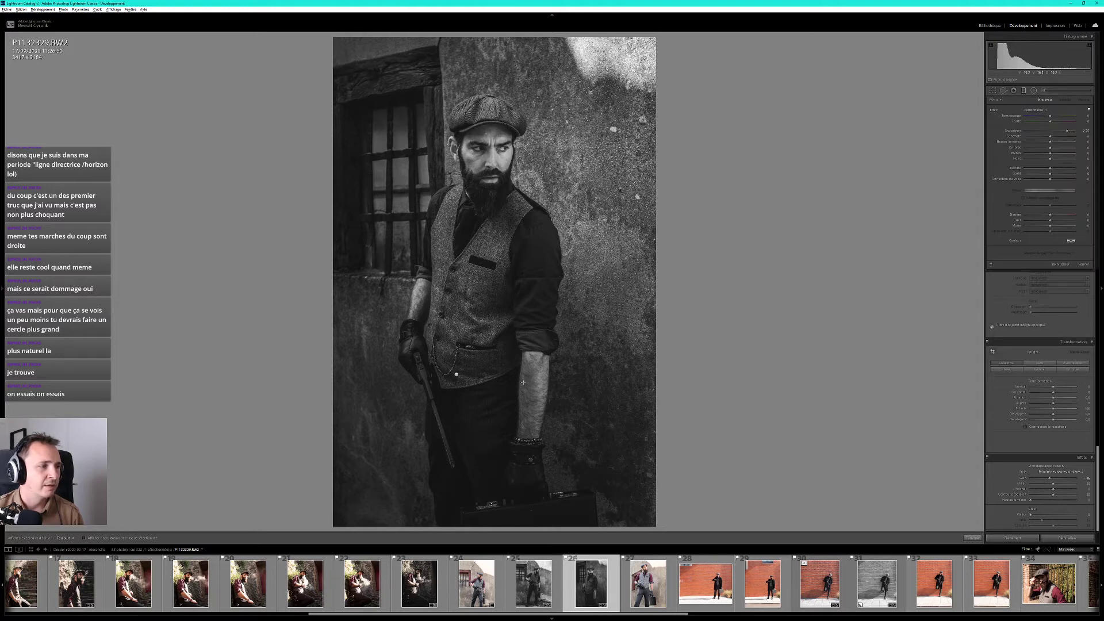
{"action": "left_click", "coordinate": [456, 375]}
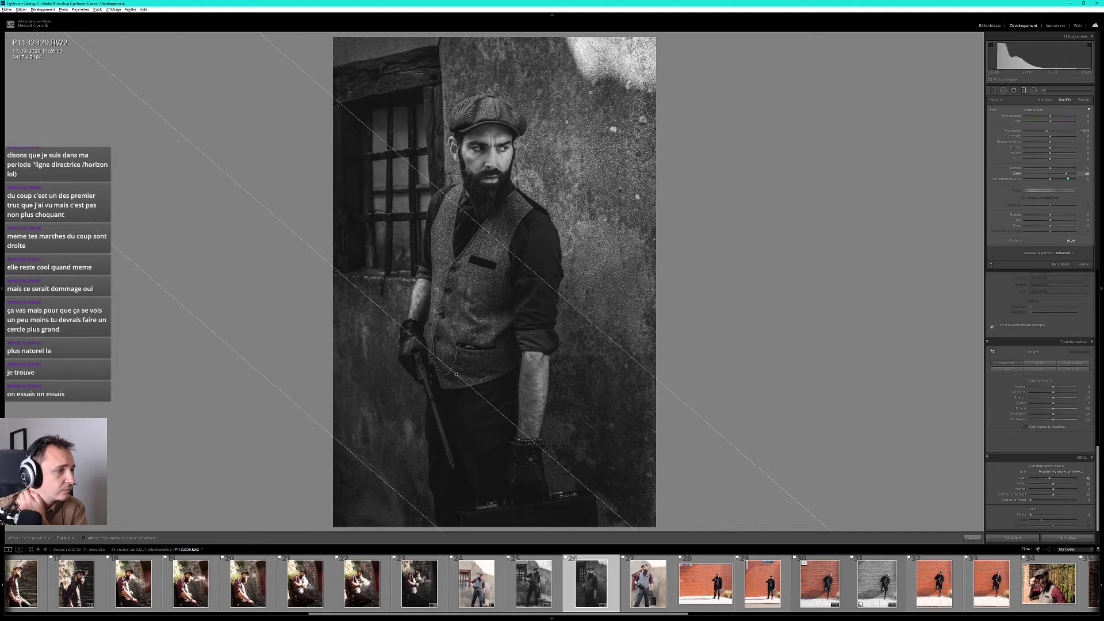
{"action": "left_click_drag", "start_coordinate": [1068, 179], "coordinate": [1051, 180]}
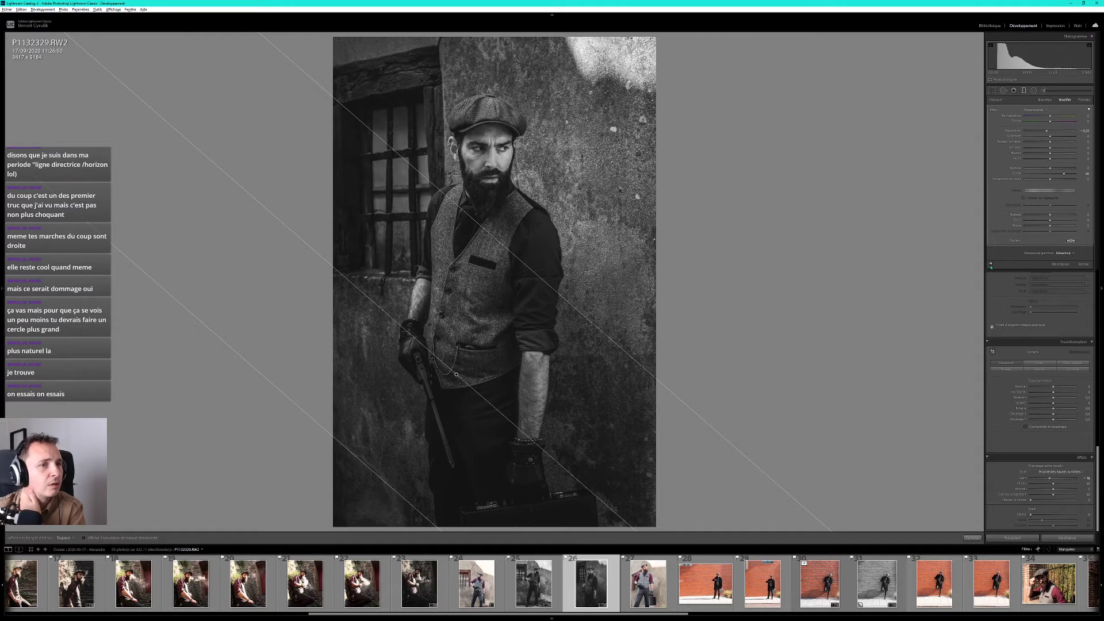
Toggle the gradient mask off and on to compare the corner darkening.
{"action": "left_click", "coordinate": [991, 266]}
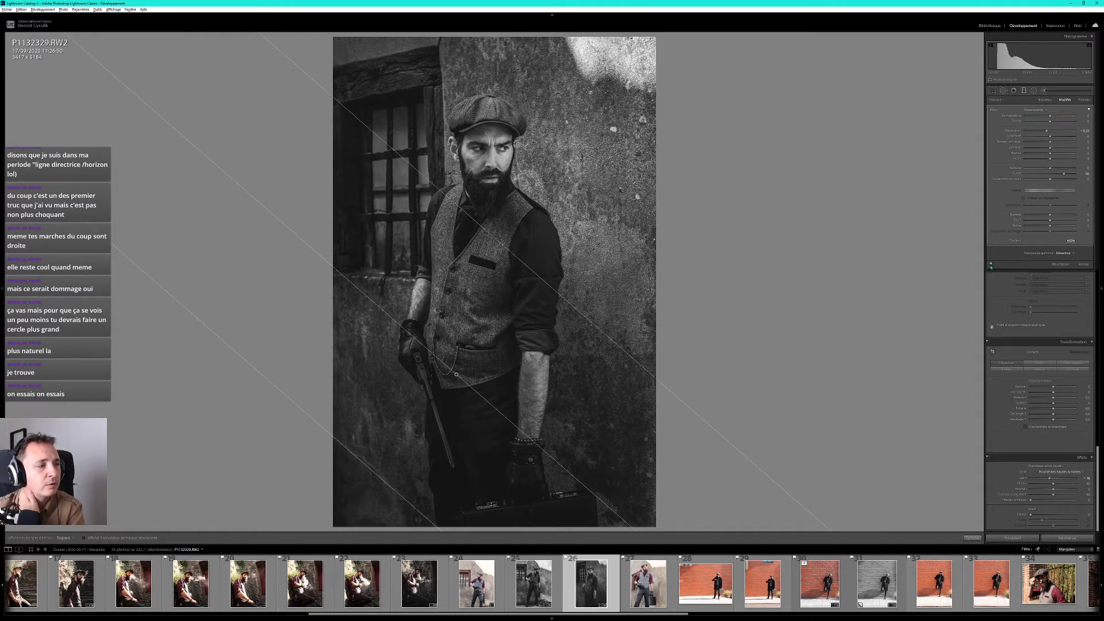
{"action": "left_click", "coordinate": [991, 266]}
{"action": "left_click", "coordinate": [990, 266]}
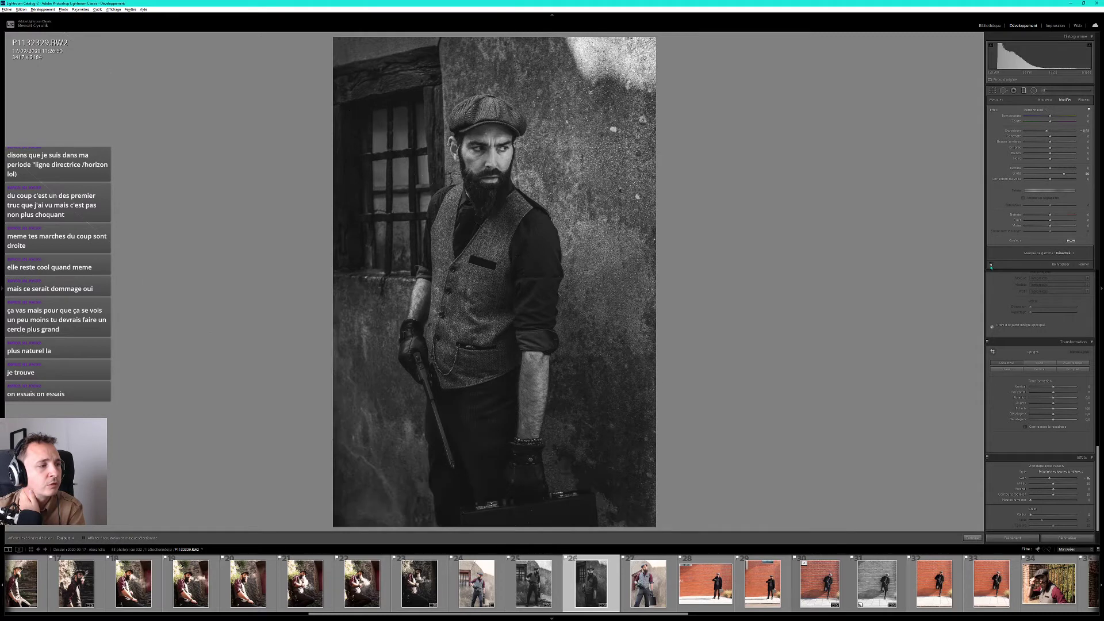
{"action": "left_click", "coordinate": [991, 266]}
{"action": "left_click", "coordinate": [991, 266]}
{"action": "left_click", "coordinate": [991, 267]}
{"action": "left_click", "coordinate": [990, 266]}
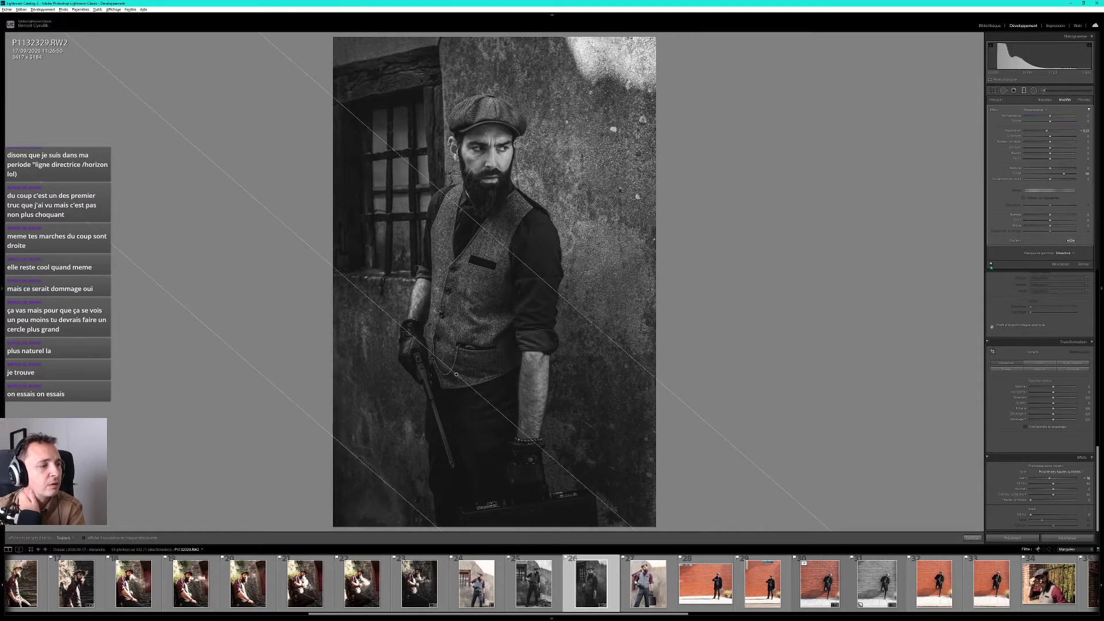
Zoom in to inspect the gun, vest and trousers, then compare before and after views.
{"action": "key", "text": "m"}
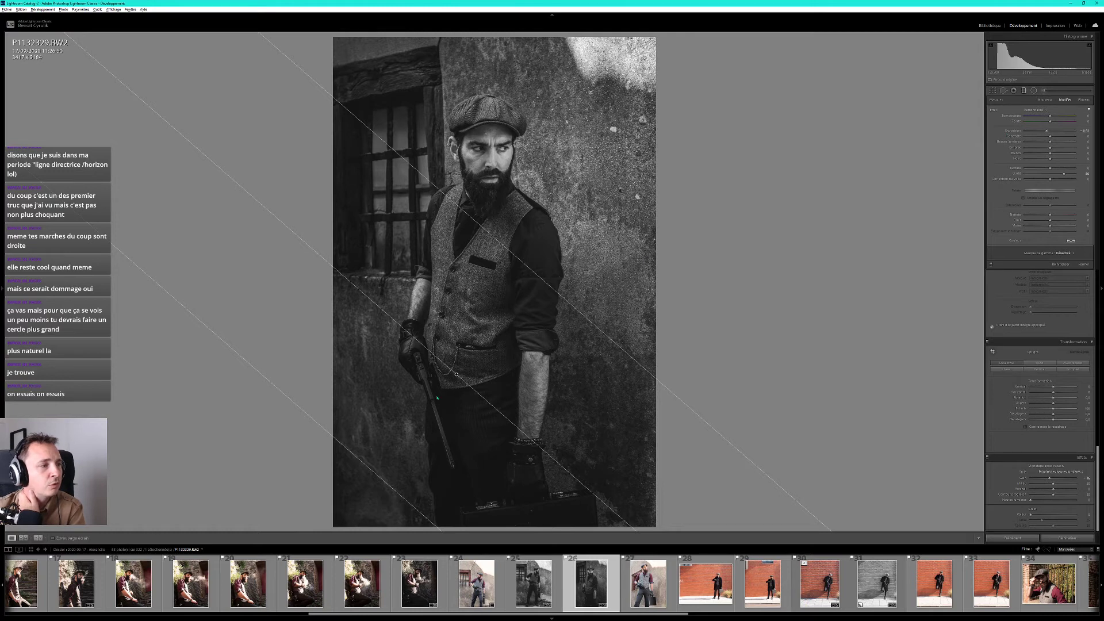
{"action": "left_click", "coordinate": [426, 377]}
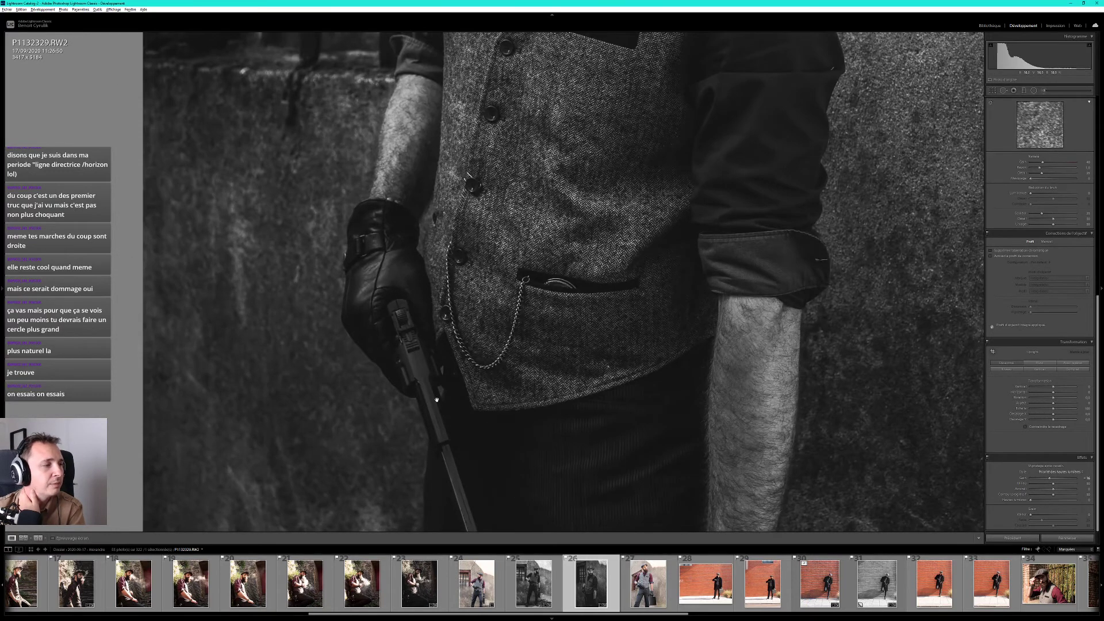
{"action": "left_click_drag", "start_coordinate": [458, 430], "coordinate": [468, 267]}
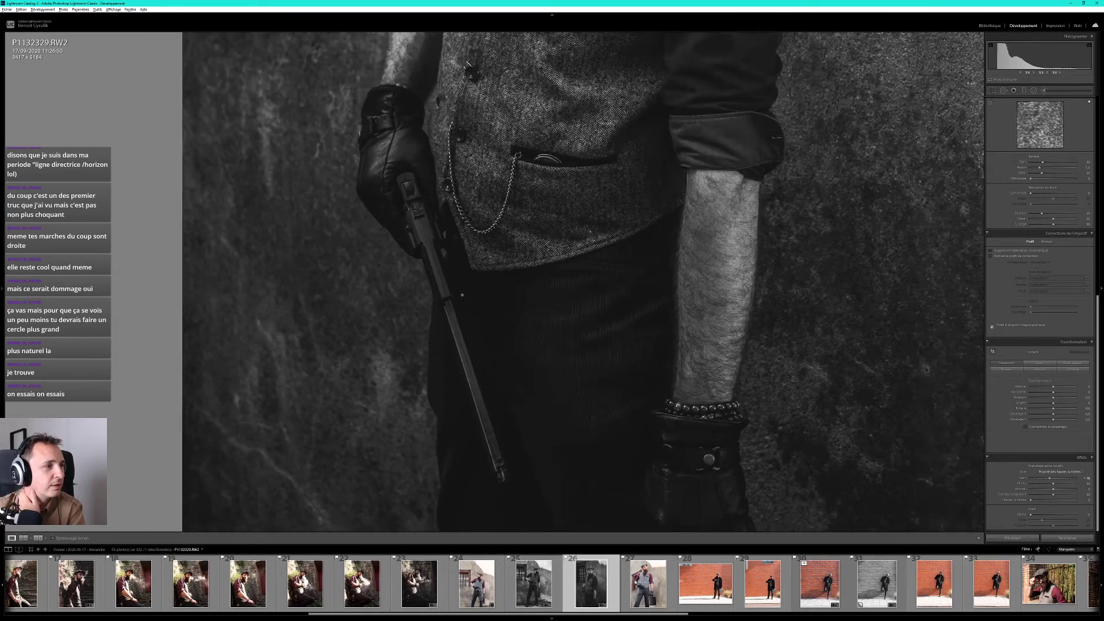
{"action": "left_click", "coordinate": [461, 295]}
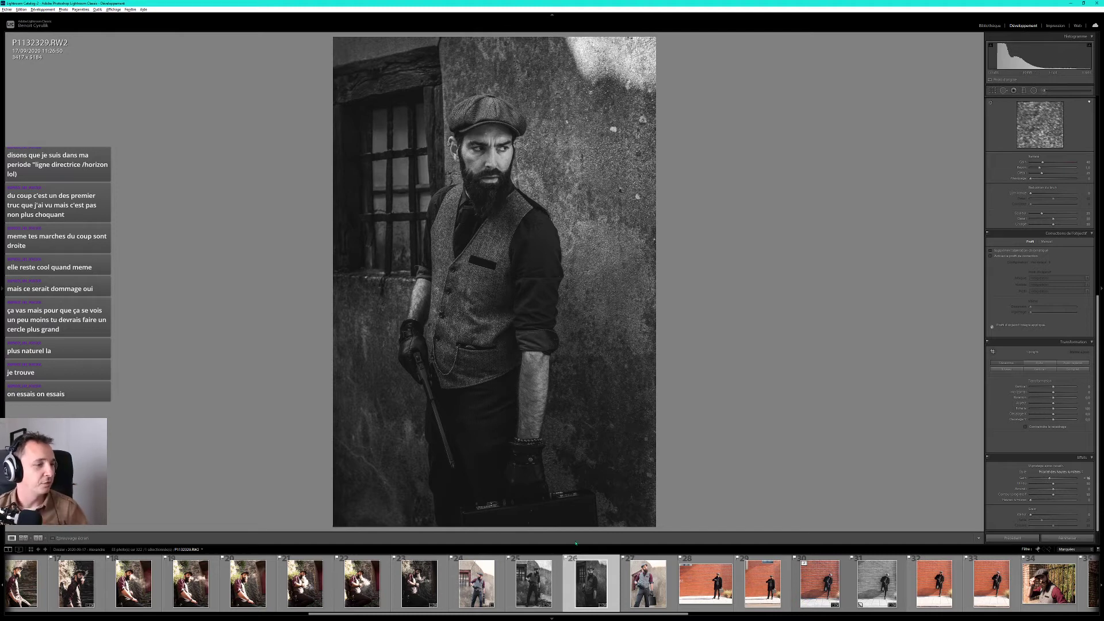
{"action": "key", "text": "backslash"}
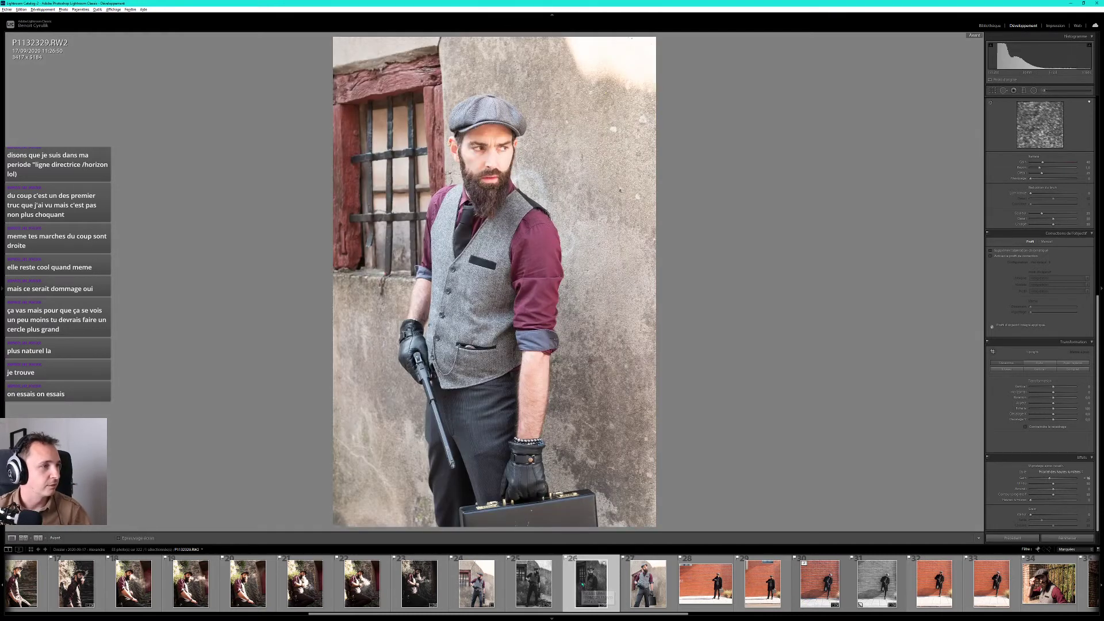
{"action": "key", "text": "backslash"}
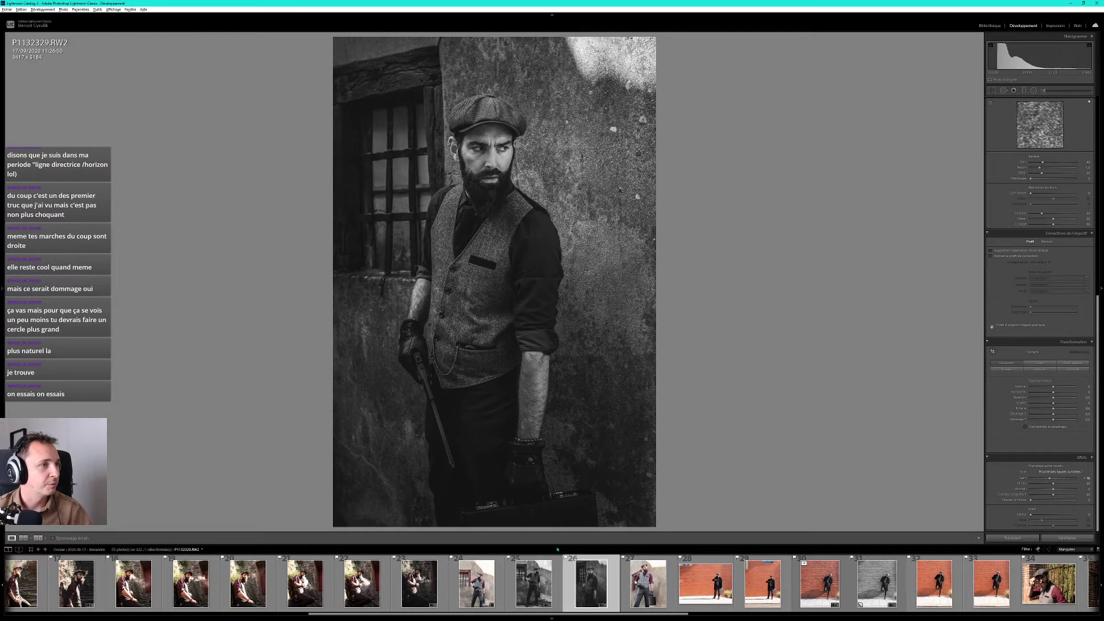
Raise the overall Contrast slightly and lower Clarity slightly in the Basic panel.
{"action": "scroll", "coordinate": [1044, 292], "scroll_direction": "up", "scroll_amount": 5}
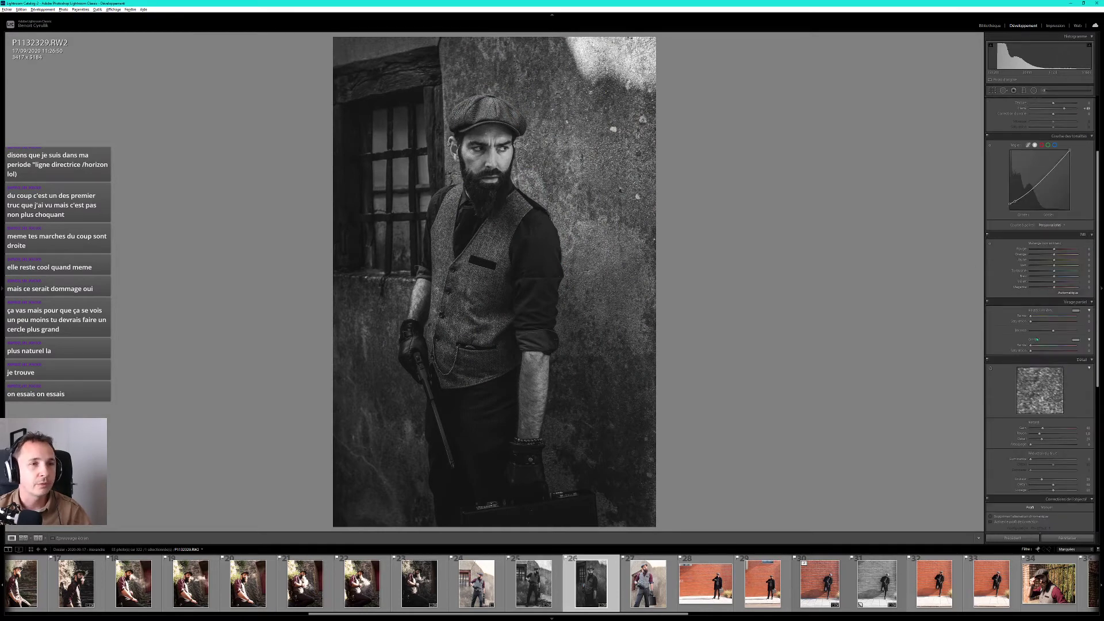
{"action": "scroll", "coordinate": [1036, 339], "scroll_direction": "up", "scroll_amount": 3}
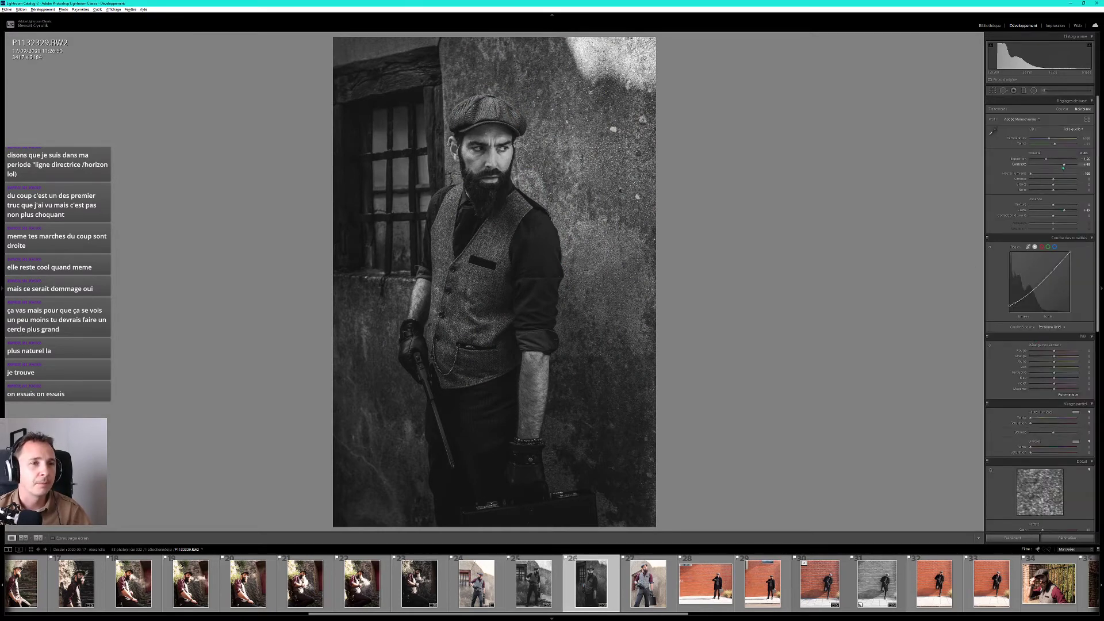
{"action": "left_click_drag", "start_coordinate": [1063, 166], "coordinate": [1065, 167]}
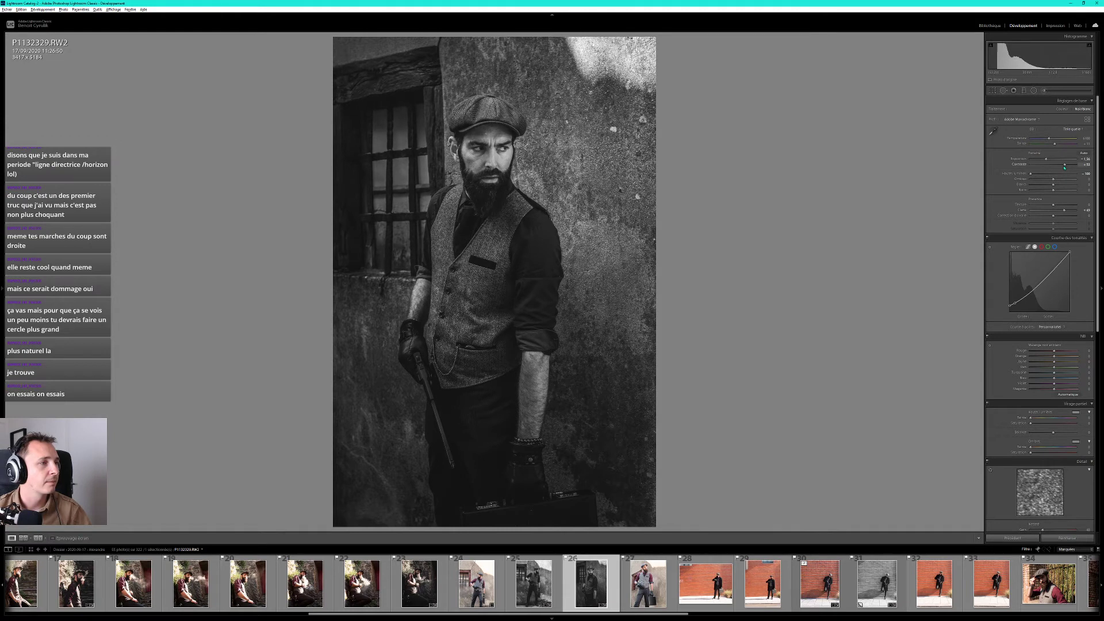
{"action": "left_click_drag", "start_coordinate": [1066, 213], "coordinate": [1065, 212]}
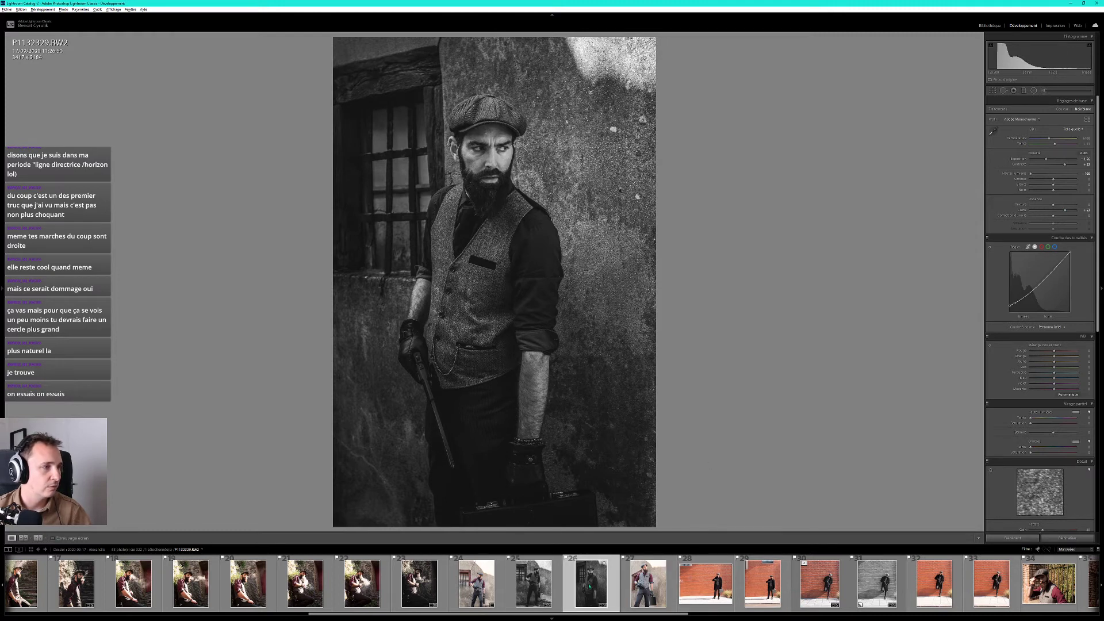
{"action": "mouse_move", "coordinate": [591, 583]}
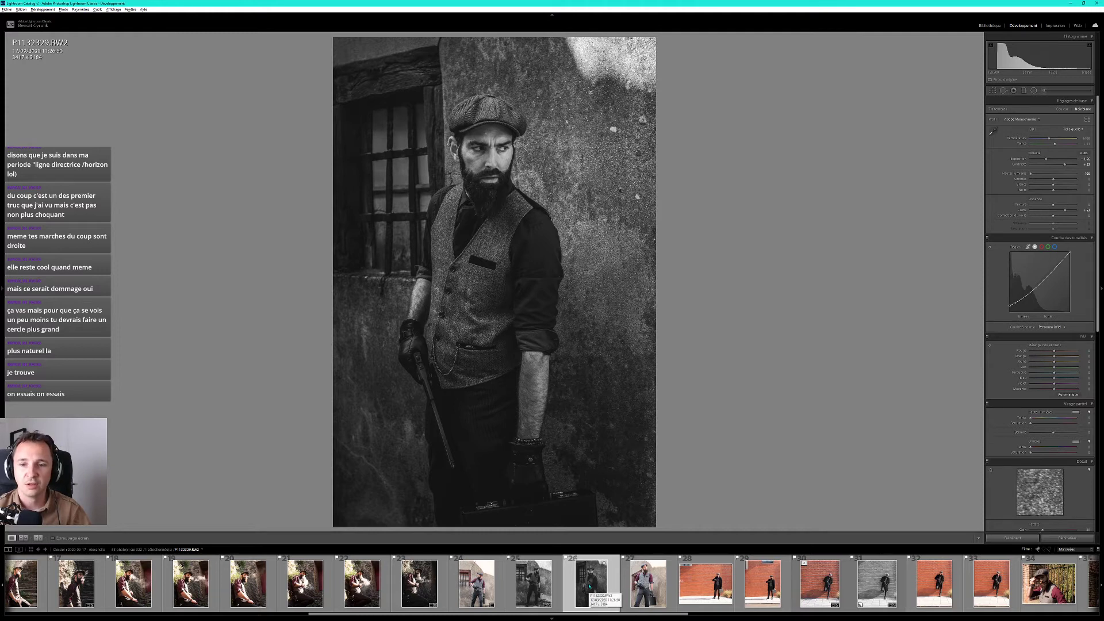
Copy the P1132329 portrait's develop settings and paste them onto P1132332.
{"action": "left_click", "coordinate": [631, 586]}
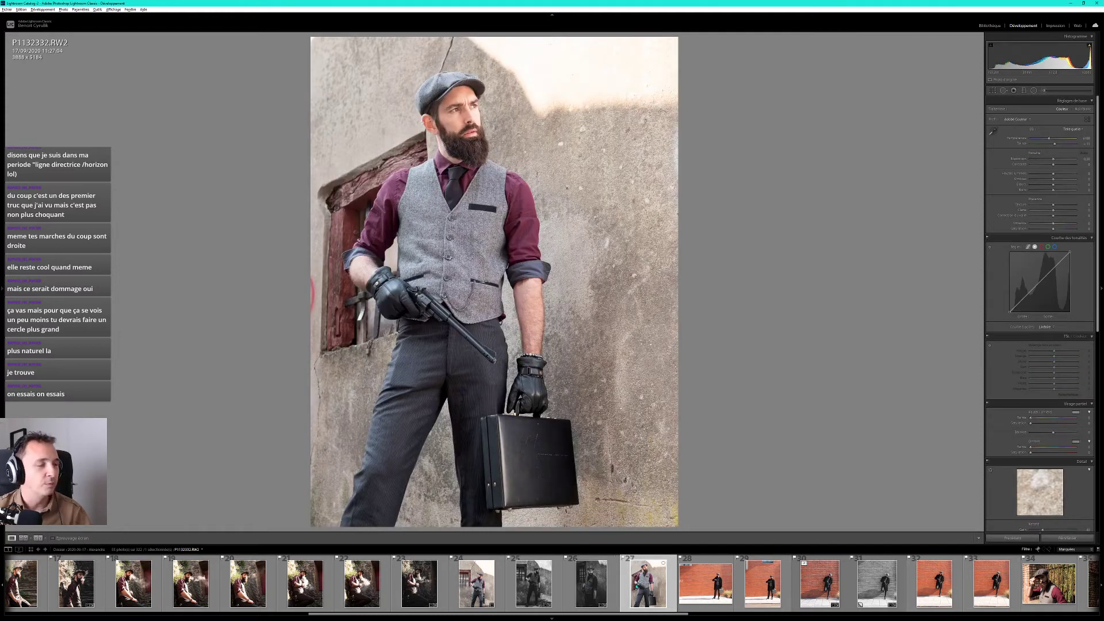
{"action": "left_click", "coordinate": [598, 592]}
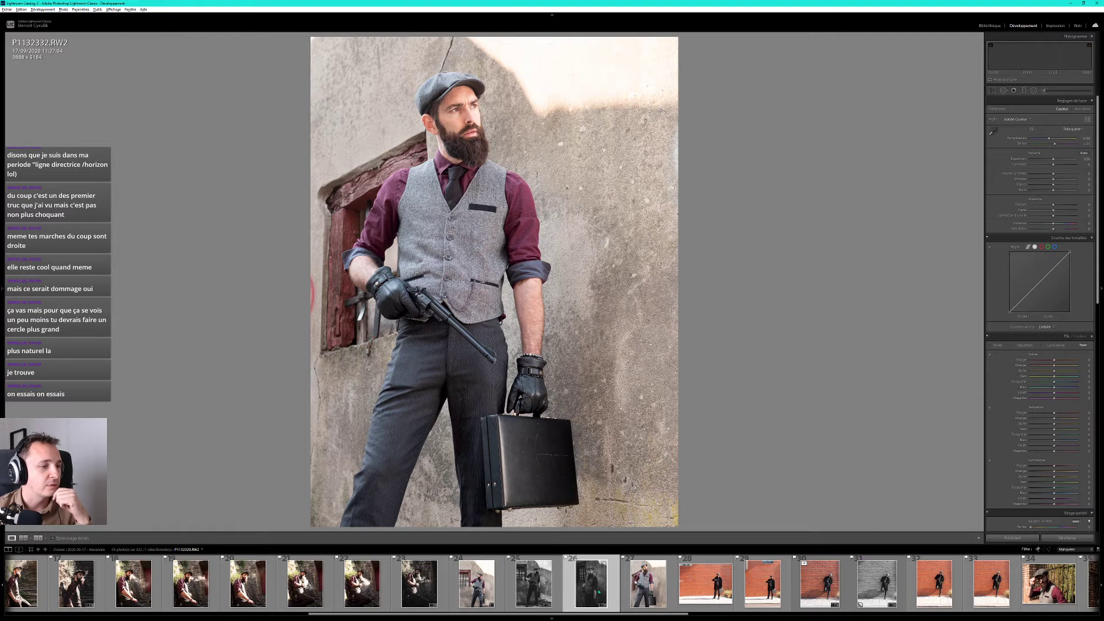
{"action": "key", "text": "ctrl+shift+c"}
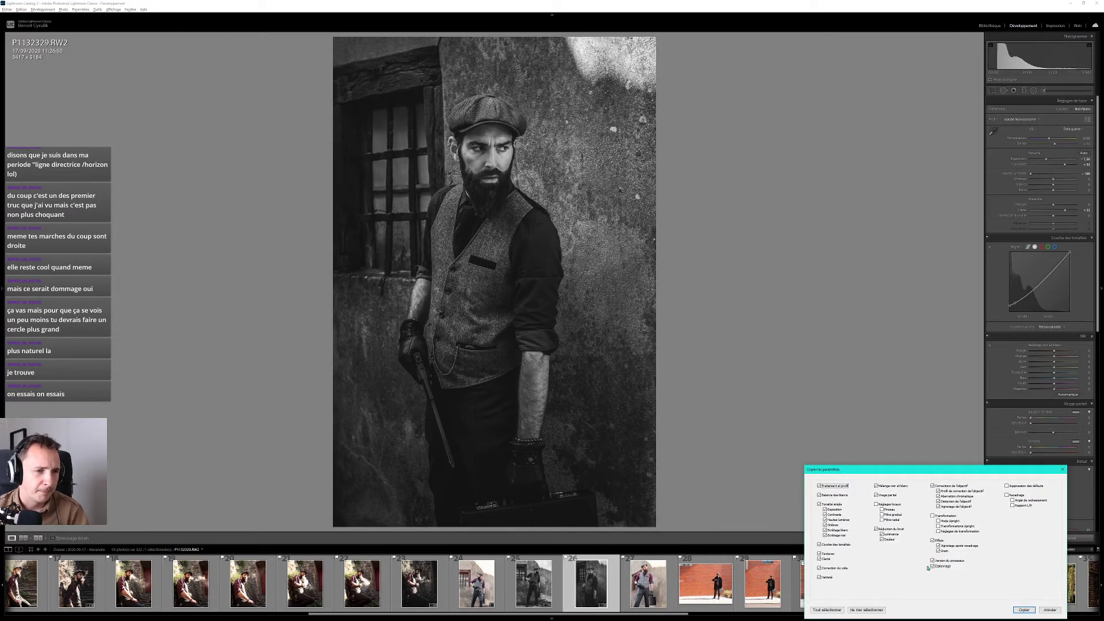
{"action": "left_click", "coordinate": [1024, 609]}
{"action": "left_click", "coordinate": [648, 582]}
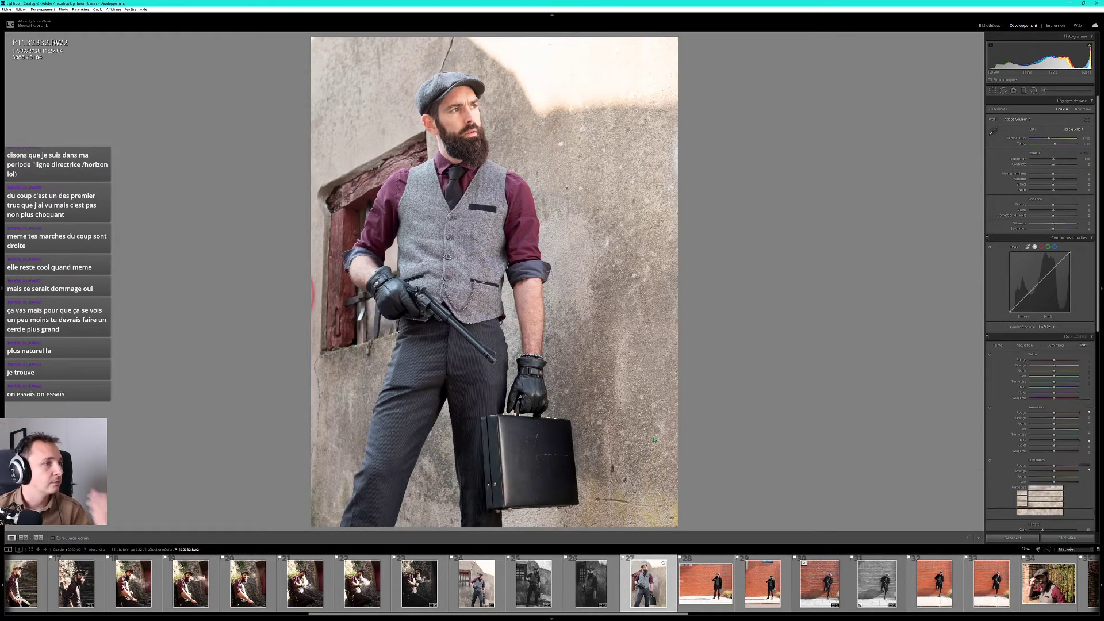
{"action": "key", "text": "ctrl+shift+v"}
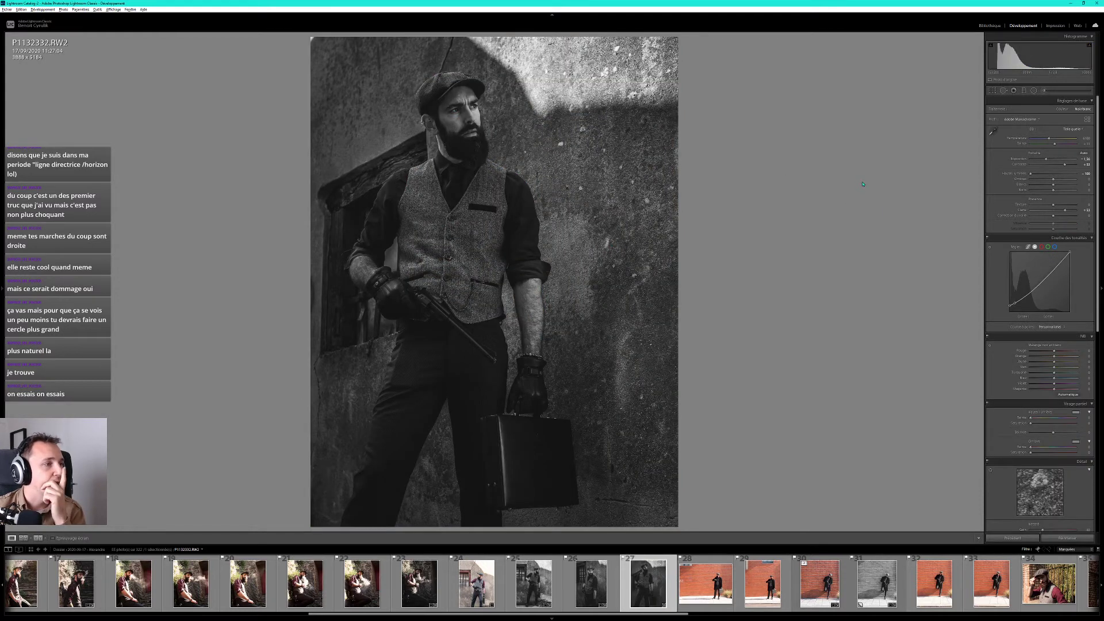
Browse the filmstrip and load P1132340, the man against the orange brick wall.
{"action": "left_click", "coordinate": [602, 580]}
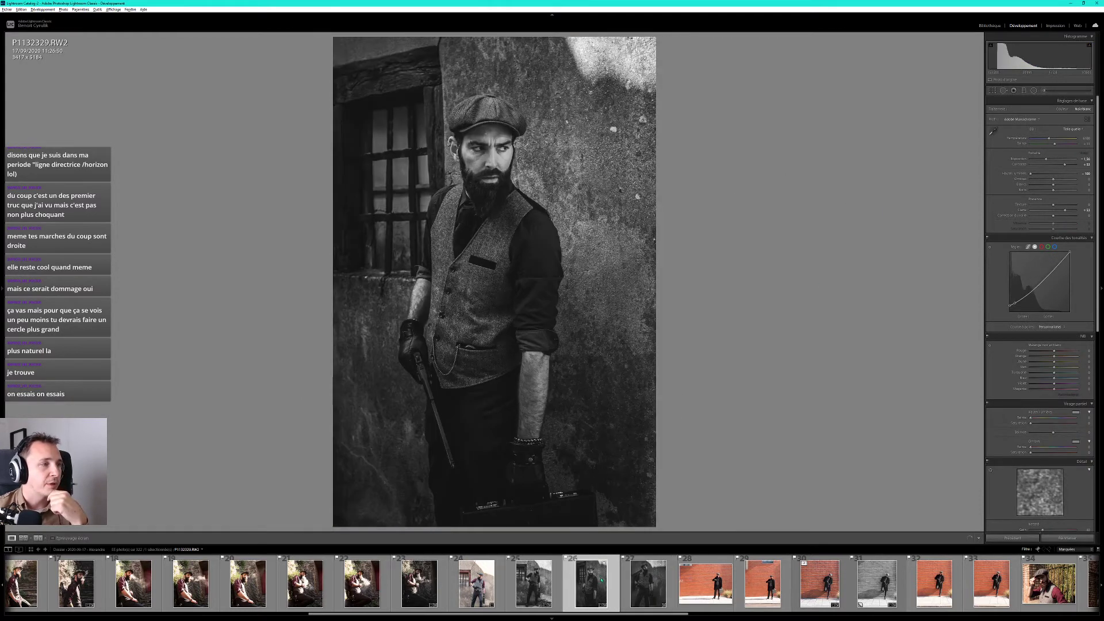
{"action": "left_click", "coordinate": [652, 592]}
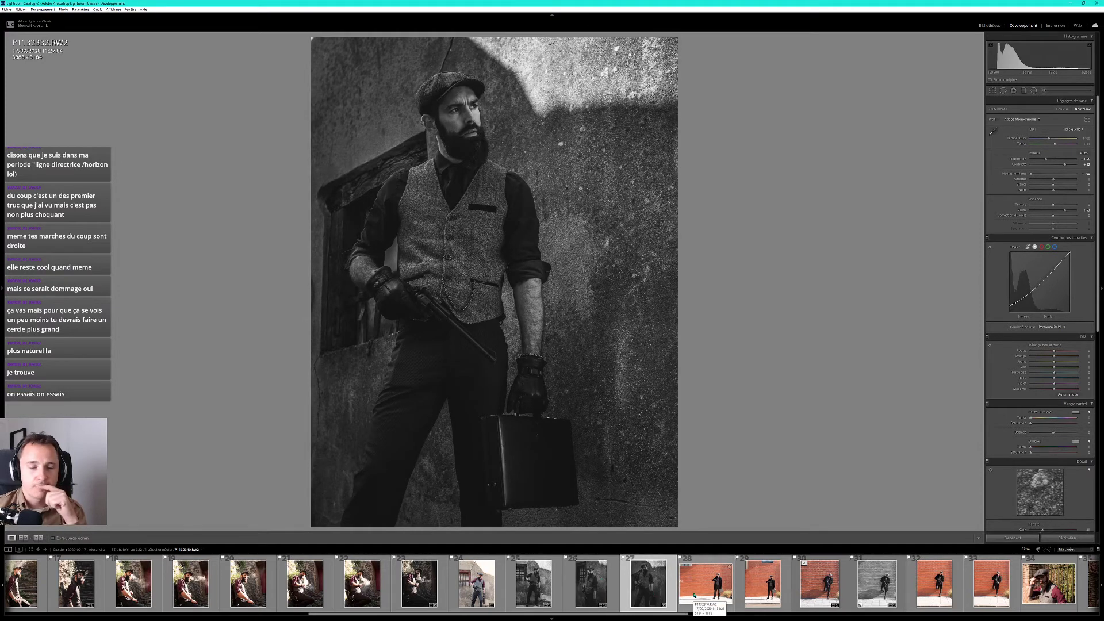
{"action": "scroll", "coordinate": [715, 586], "scroll_direction": "down", "scroll_amount": 4}
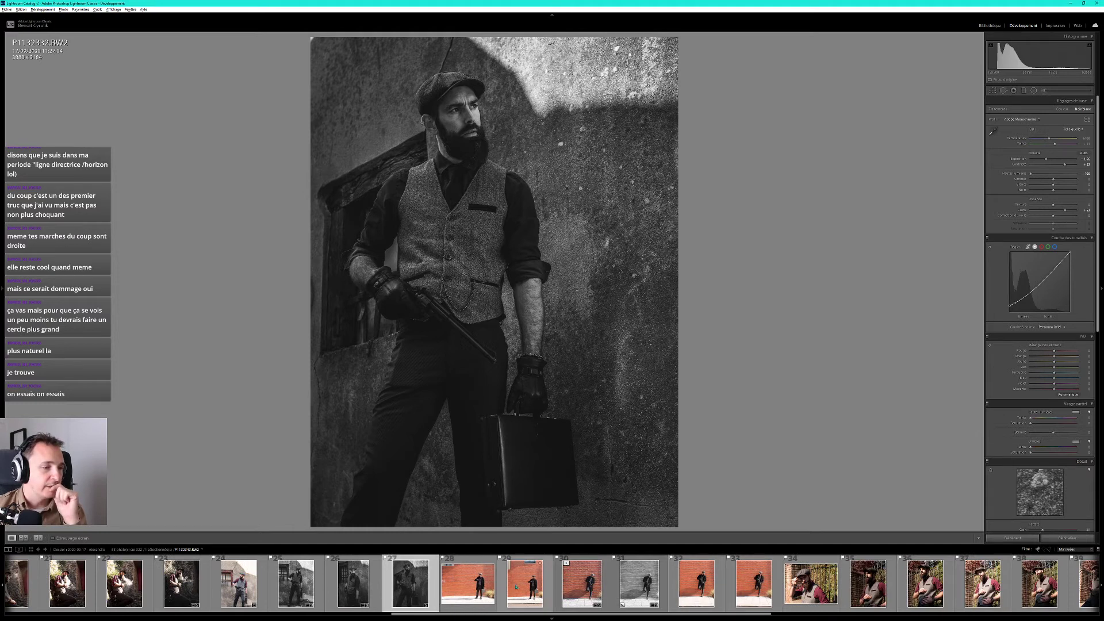
{"action": "scroll", "coordinate": [714, 592], "scroll_direction": "down", "scroll_amount": 4}
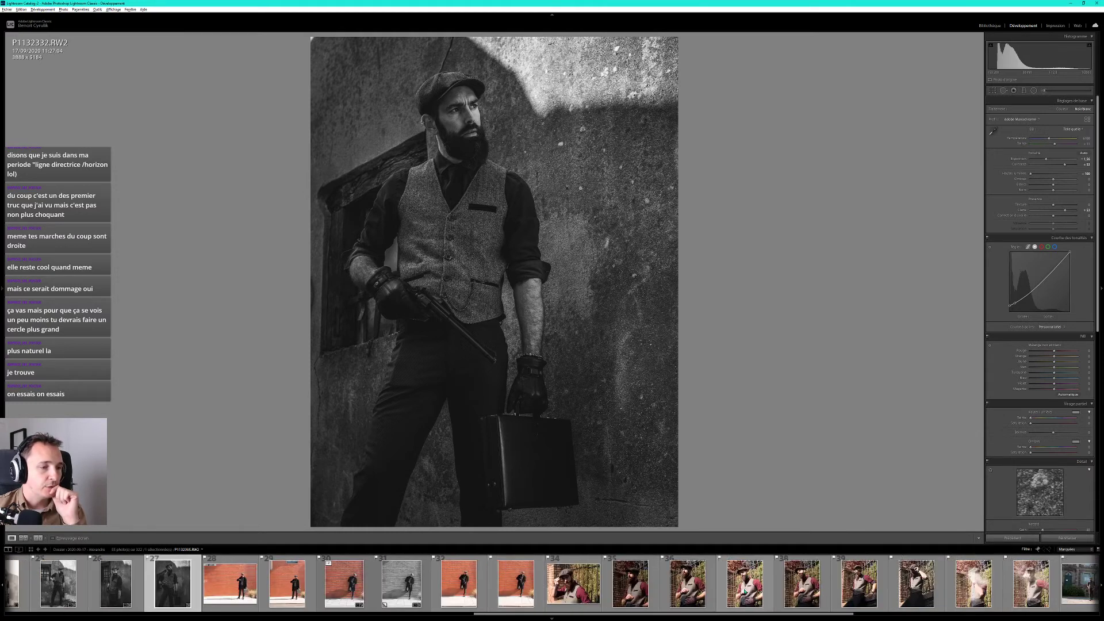
{"action": "scroll", "coordinate": [714, 590], "scroll_direction": "down", "scroll_amount": 4}
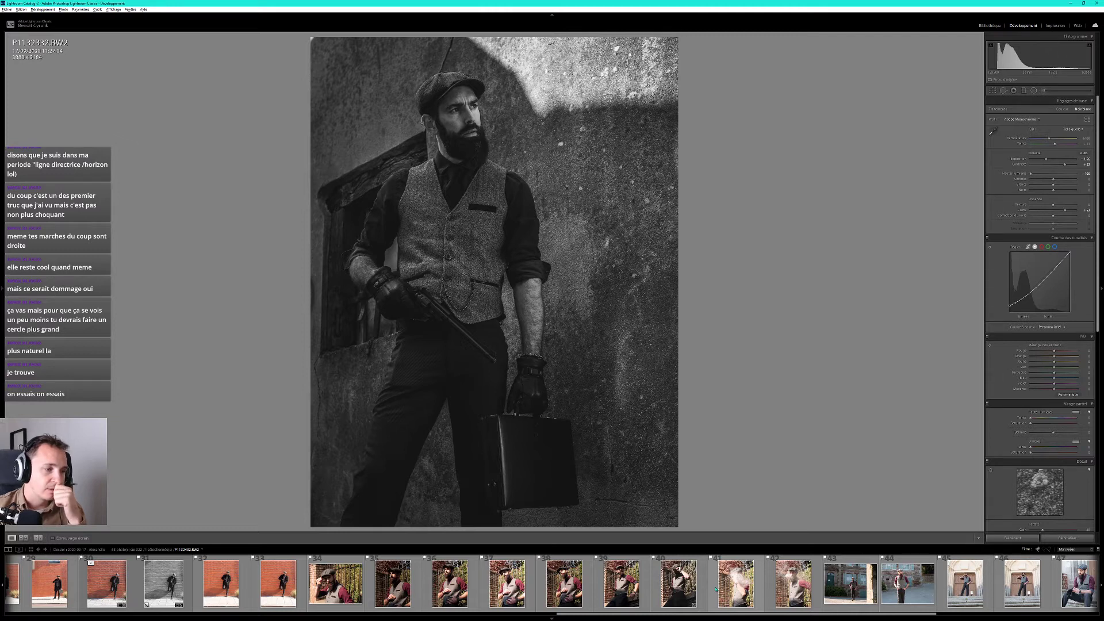
{"action": "scroll", "coordinate": [716, 589], "scroll_direction": "down", "scroll_amount": 4}
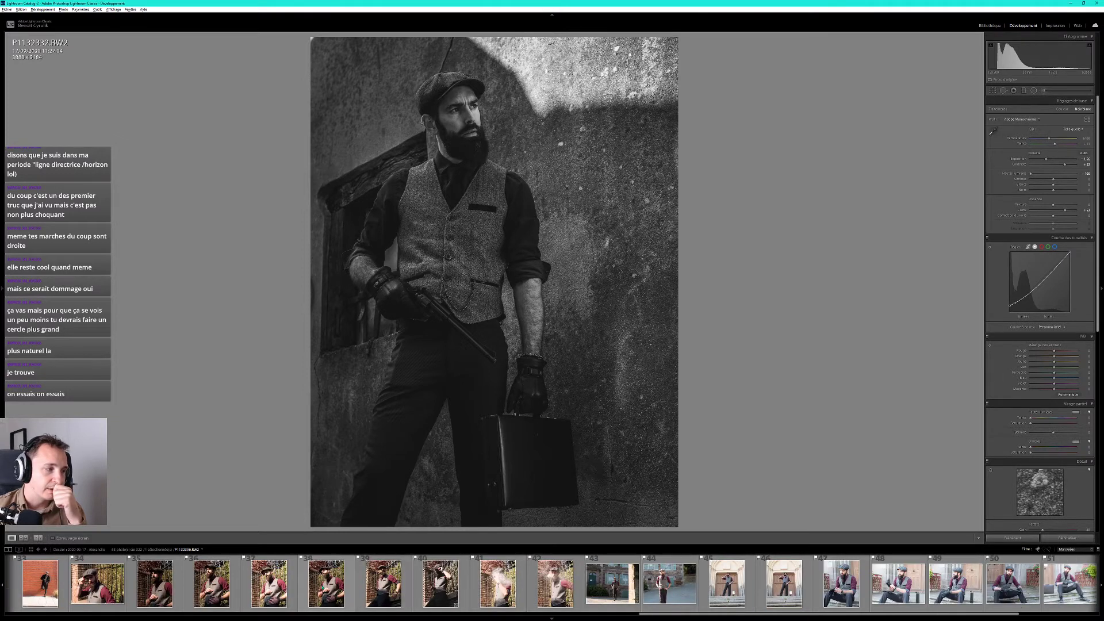
{"action": "scroll", "coordinate": [736, 577], "scroll_direction": "down", "scroll_amount": 4}
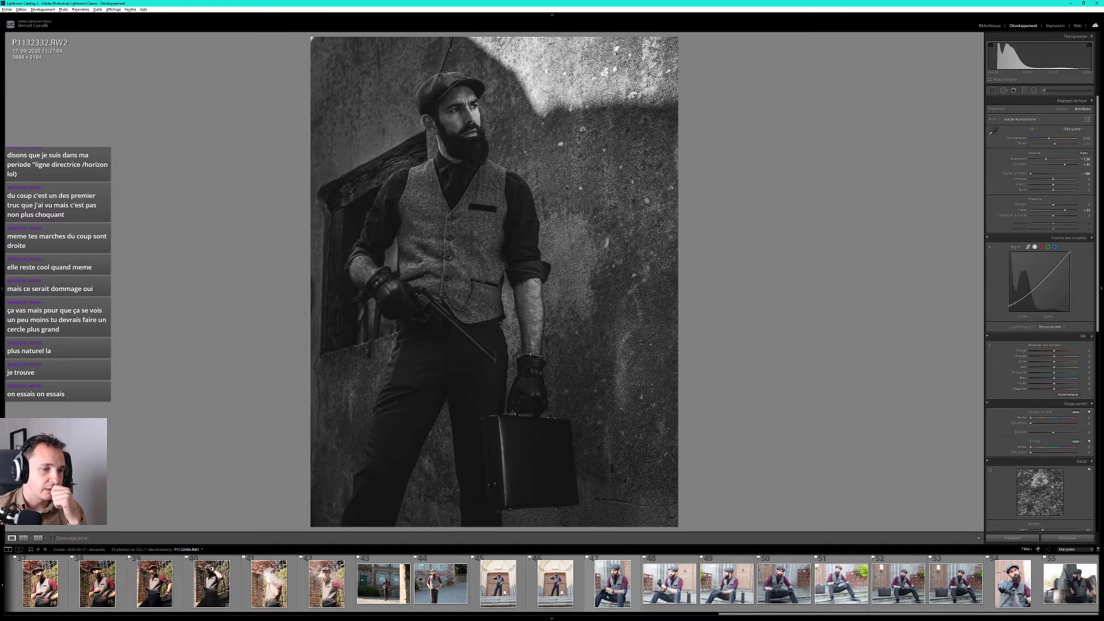
{"action": "scroll", "coordinate": [719, 581], "scroll_direction": "up", "scroll_amount": 6}
{"action": "scroll", "coordinate": [679, 586], "scroll_direction": "up", "scroll_amount": 6}
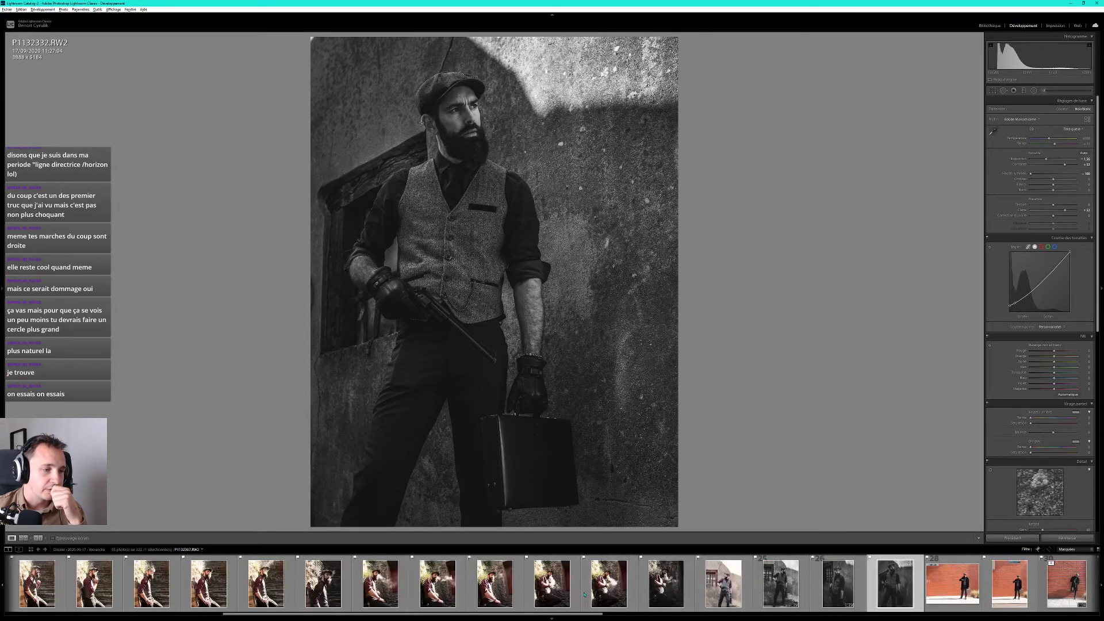
{"action": "scroll", "coordinate": [630, 593], "scroll_direction": "up", "scroll_amount": 5}
{"action": "left_click", "coordinate": [477, 584]}
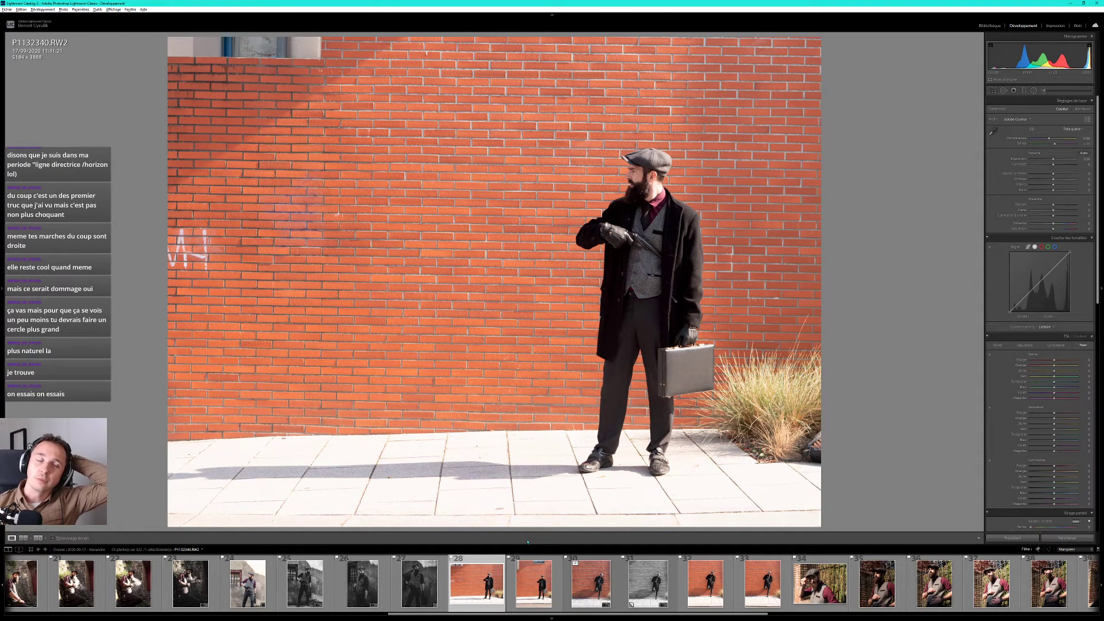
Browse brick-wall shots 29–33 and settle on the black-and-white virtual copy P1132357 Copie 1.
{"action": "left_click", "coordinate": [529, 589]}
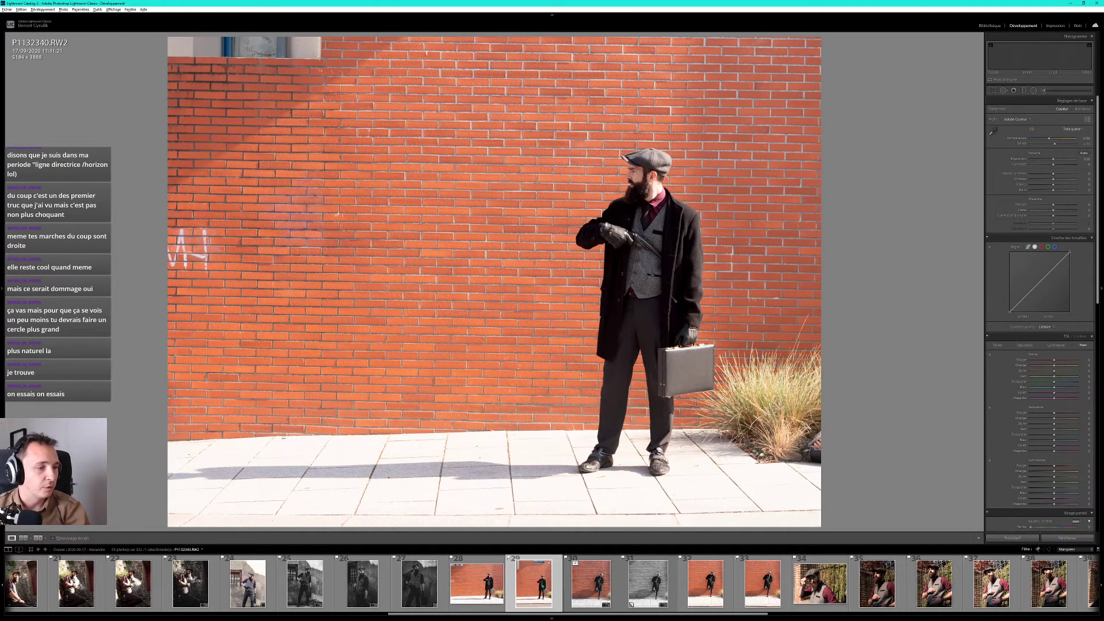
{"action": "left_click", "coordinate": [585, 584]}
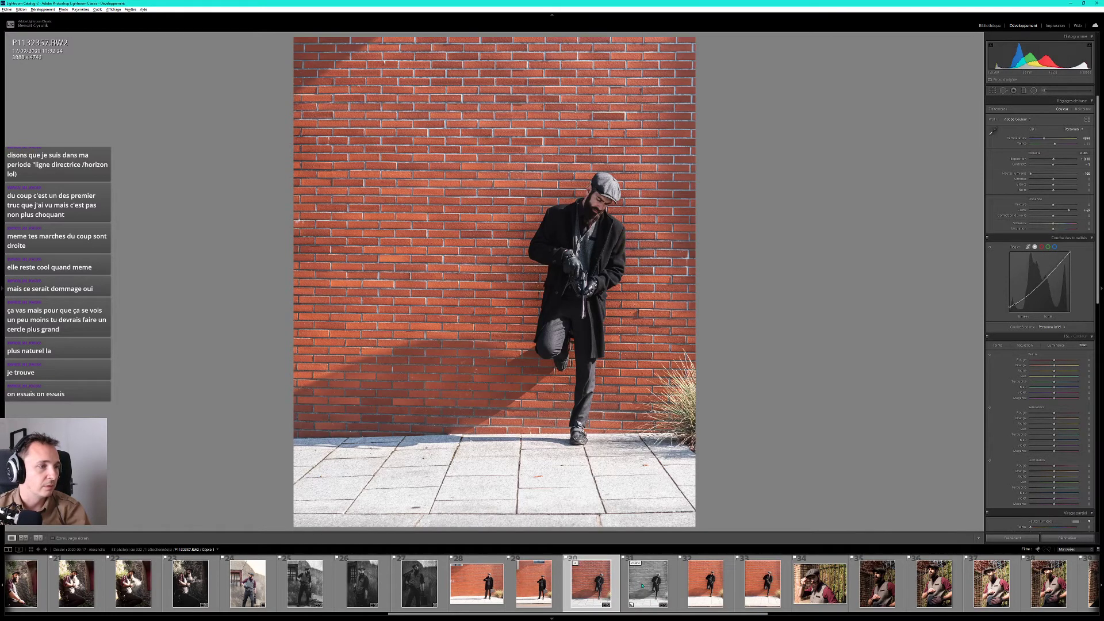
{"action": "left_click", "coordinate": [642, 586]}
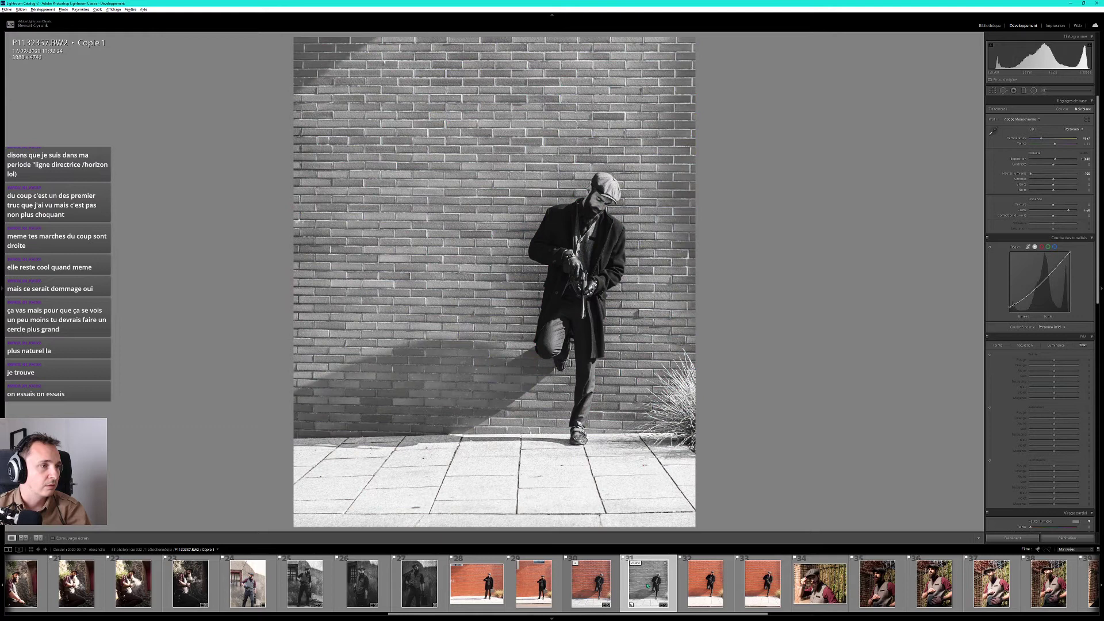
{"action": "left_click", "coordinate": [704, 583]}
{"action": "left_click", "coordinate": [763, 585]}
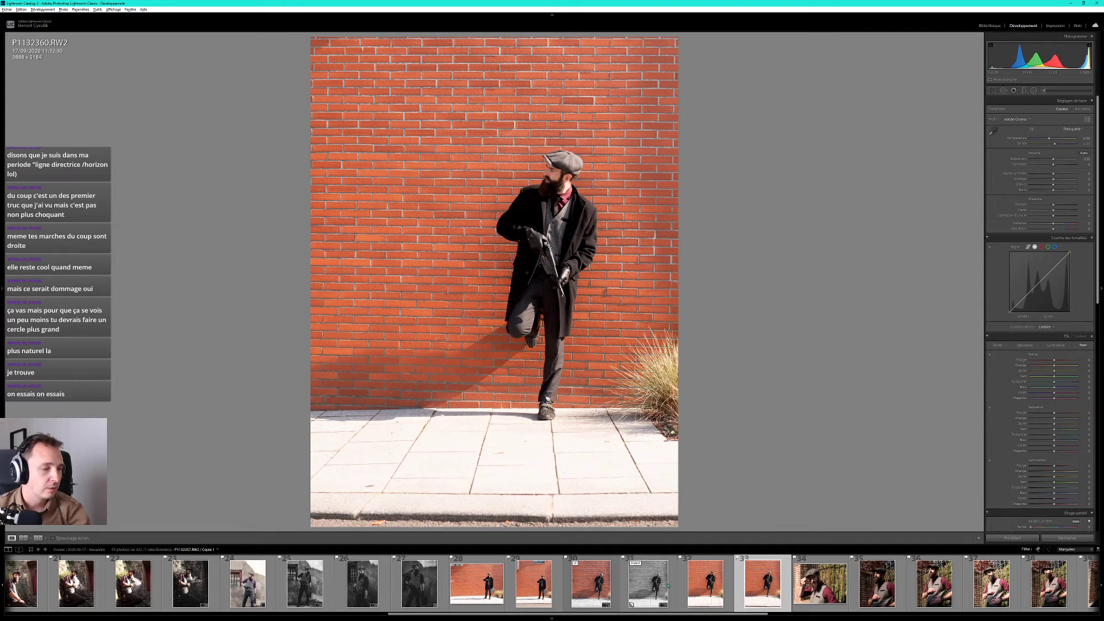
{"action": "left_click", "coordinate": [667, 586]}
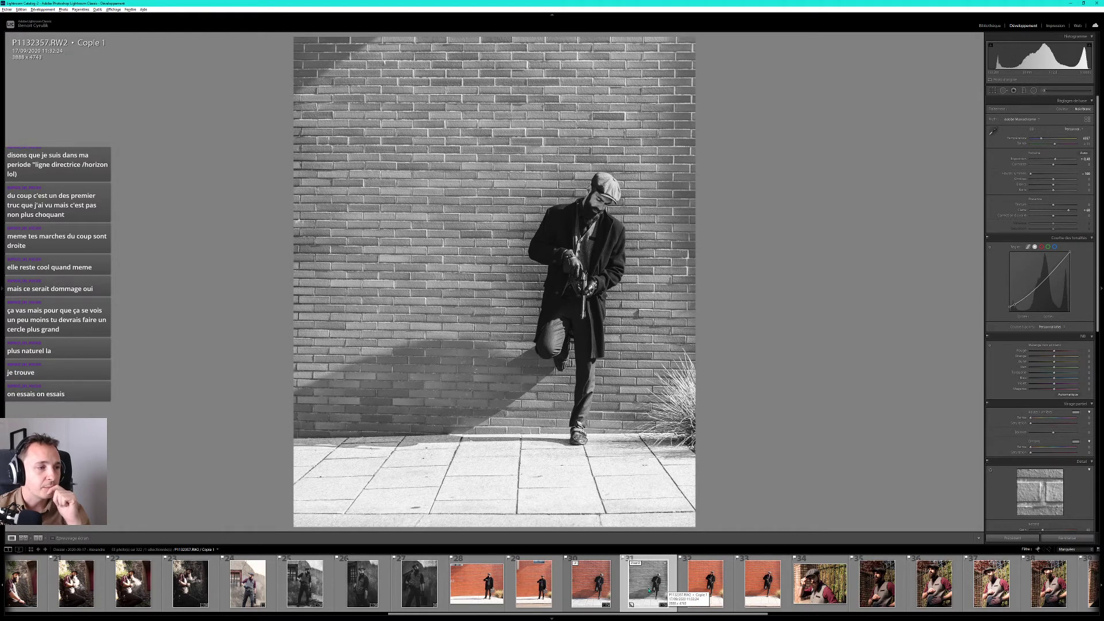
Compare the leaning-pose colour and B&W versions and briefcase shots, then load close-up P1132391.
{"action": "left_click", "coordinate": [604, 587]}
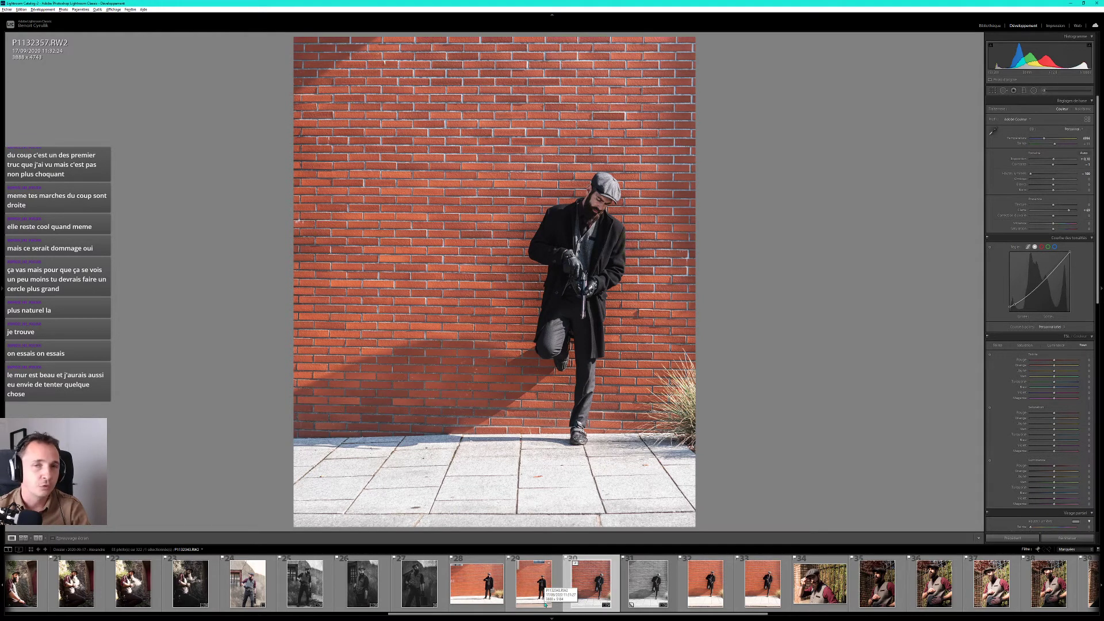
{"action": "left_click", "coordinate": [545, 604]}
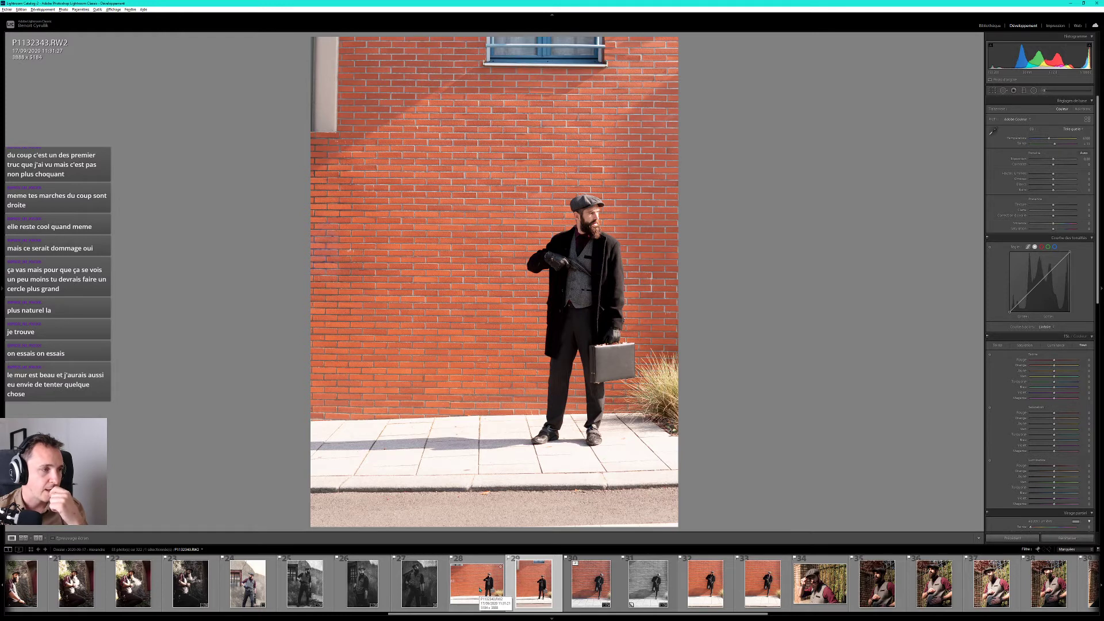
{"action": "left_click", "coordinate": [480, 590]}
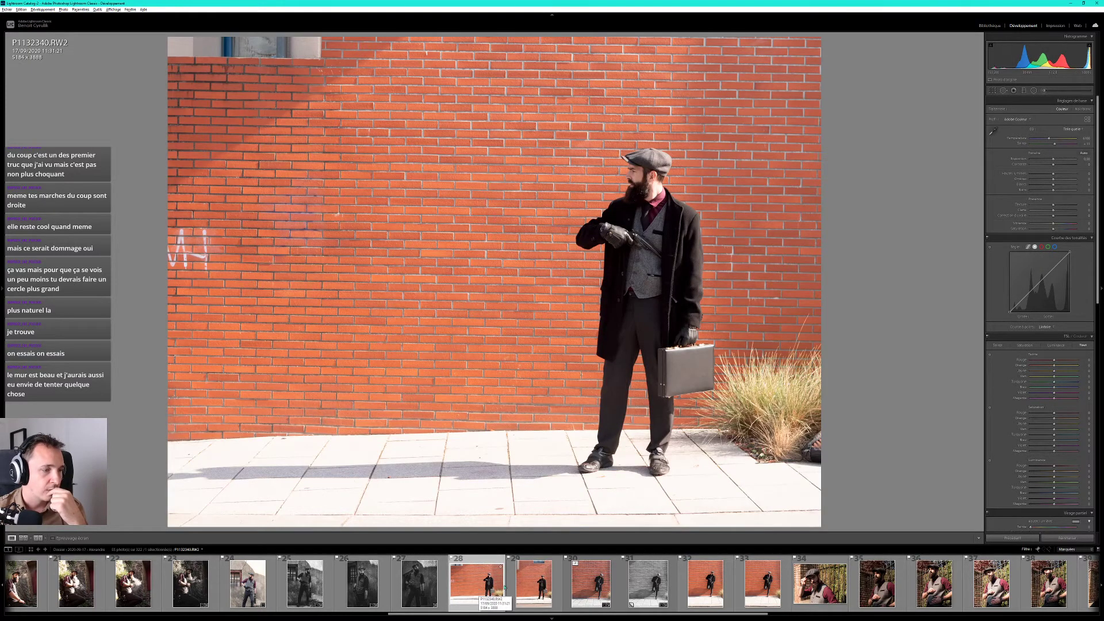
{"action": "left_click", "coordinate": [525, 587]}
{"action": "left_click", "coordinate": [648, 584]}
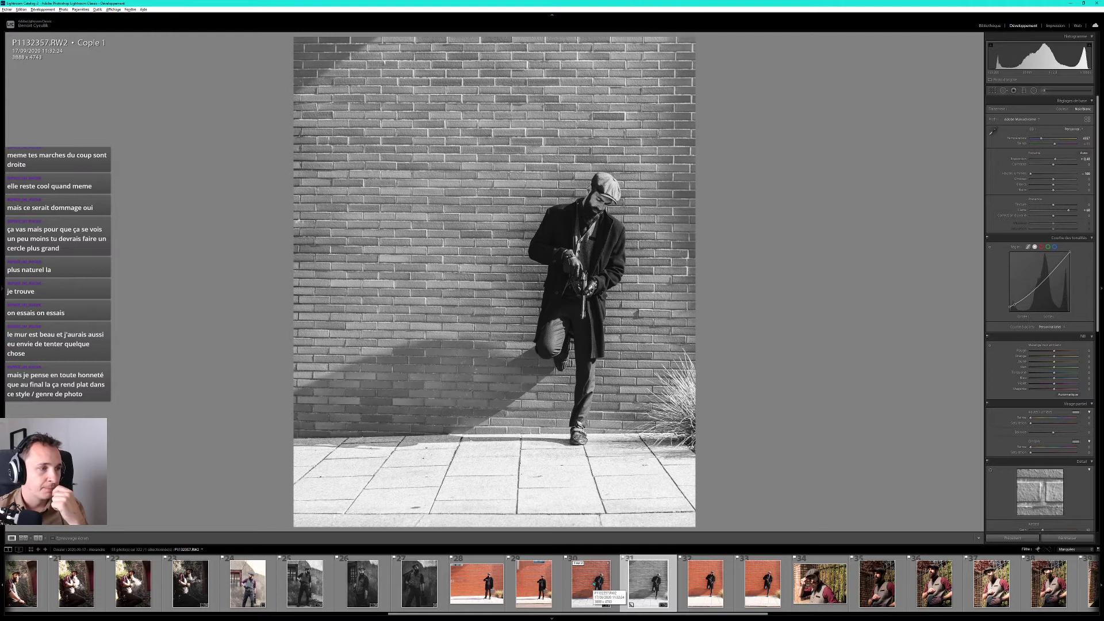
{"action": "left_click", "coordinate": [595, 584]}
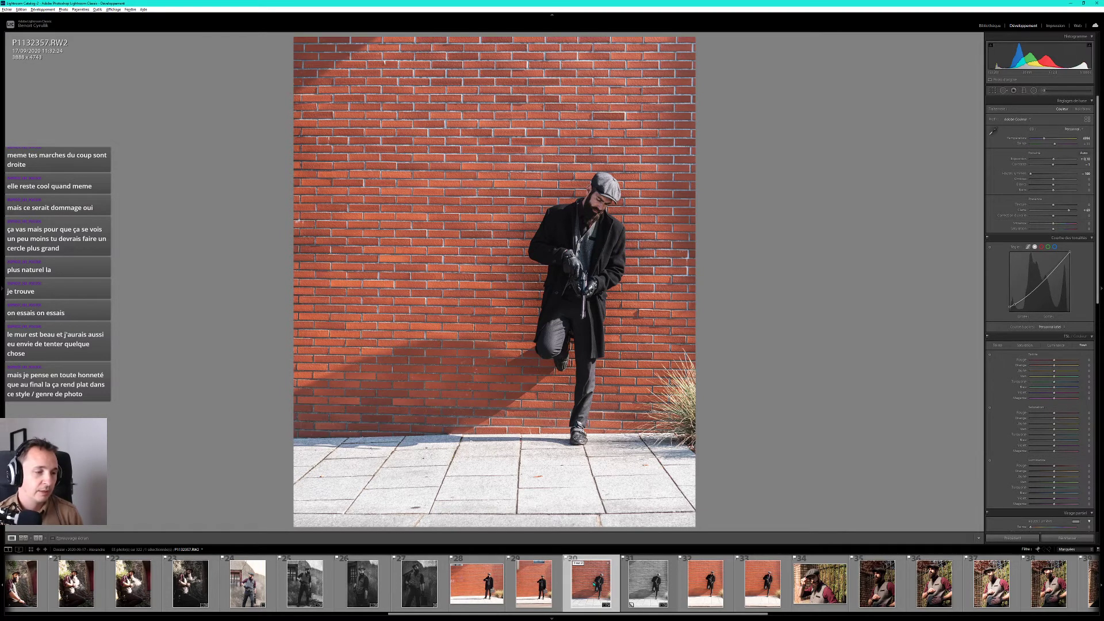
{"action": "left_click", "coordinate": [640, 574]}
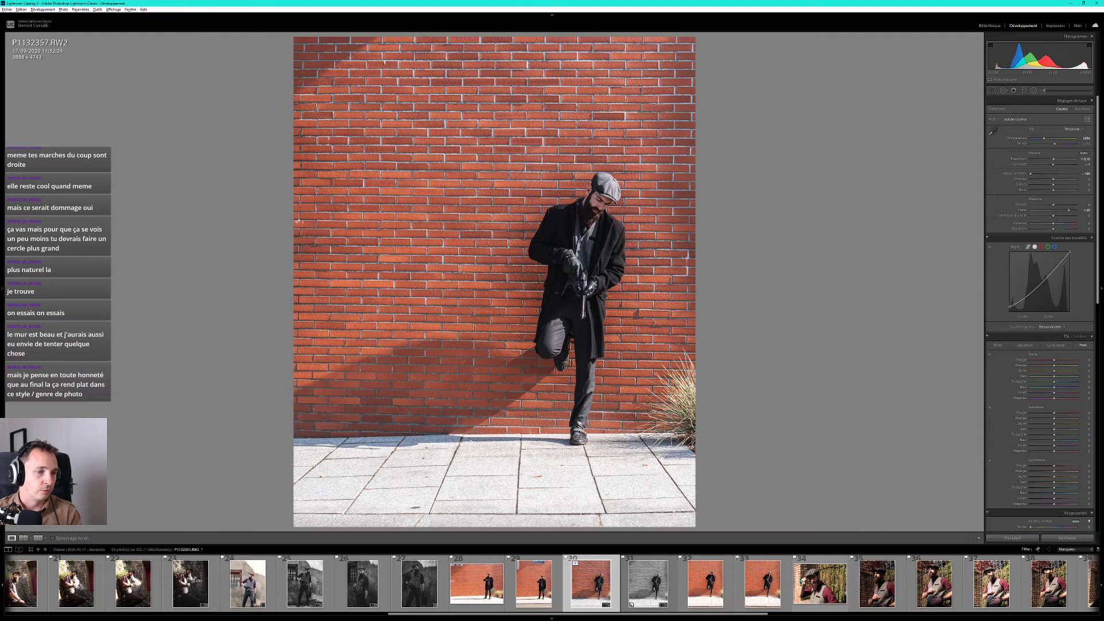
{"action": "mouse_move", "coordinate": [820, 583]}
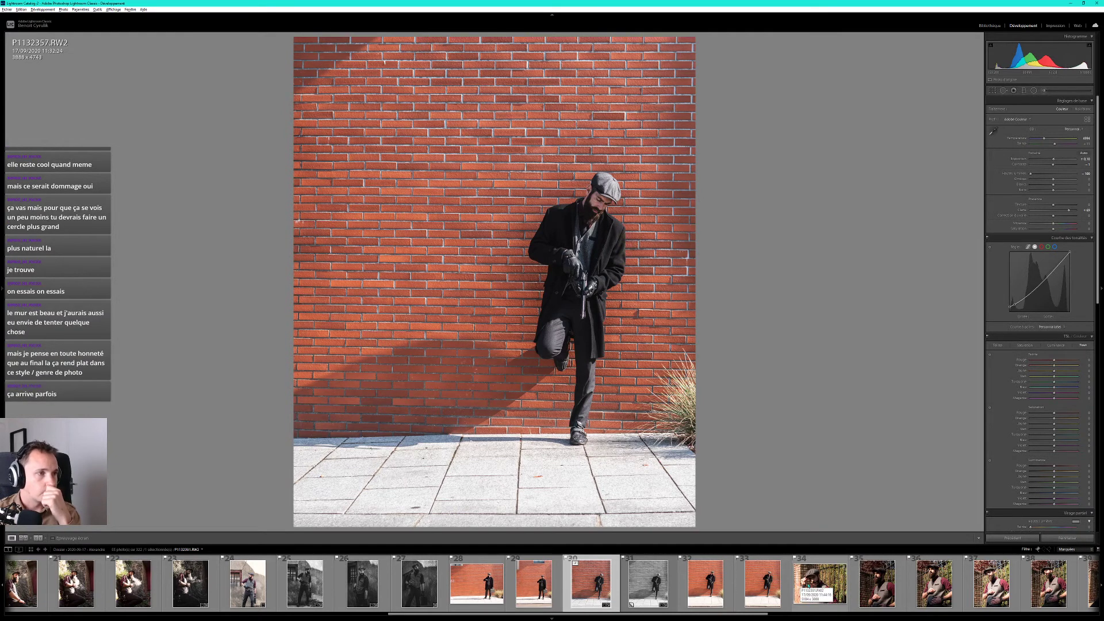
{"action": "left_click", "coordinate": [808, 587]}
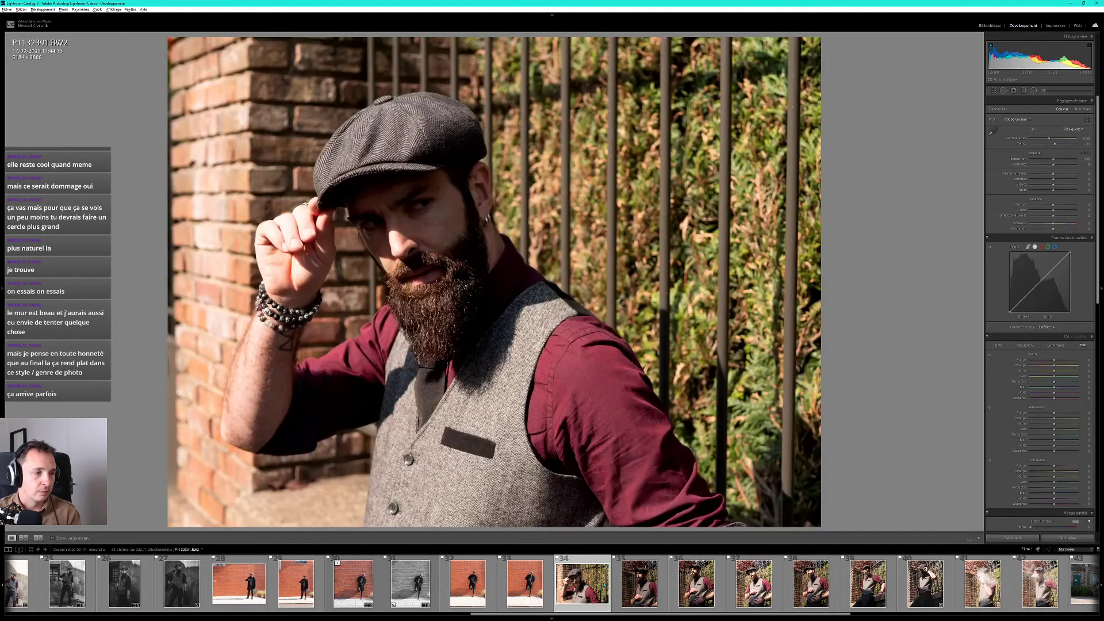
Browse the railing and wall portraits forward and back, returning to the cap close-up.
{"action": "left_click", "coordinate": [639, 581]}
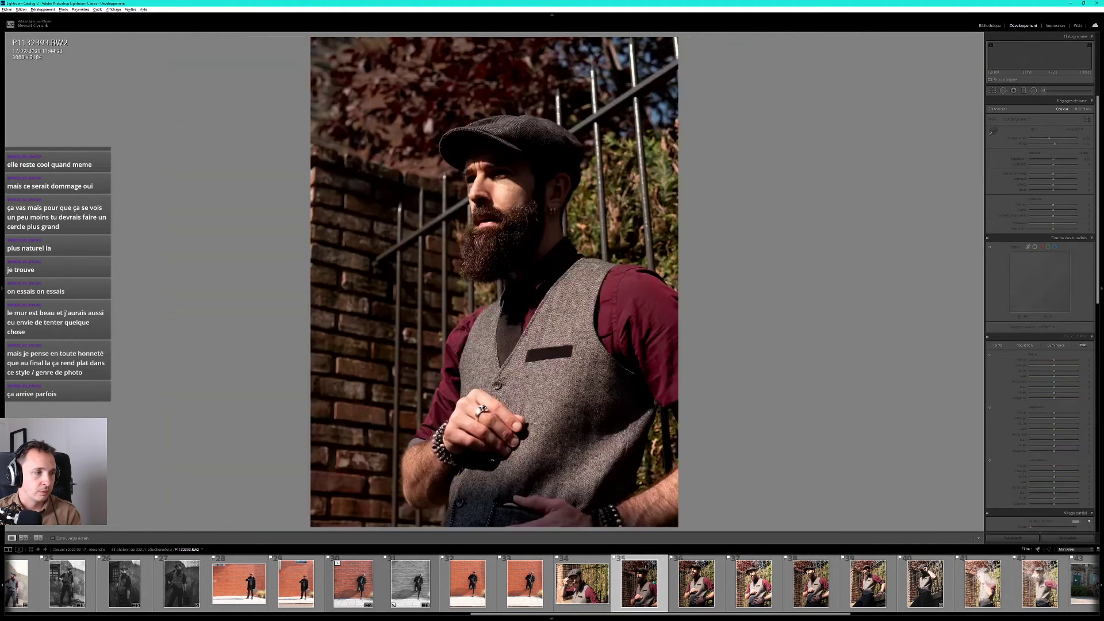
{"action": "left_click", "coordinate": [699, 583]}
{"action": "key", "text": "Right"}
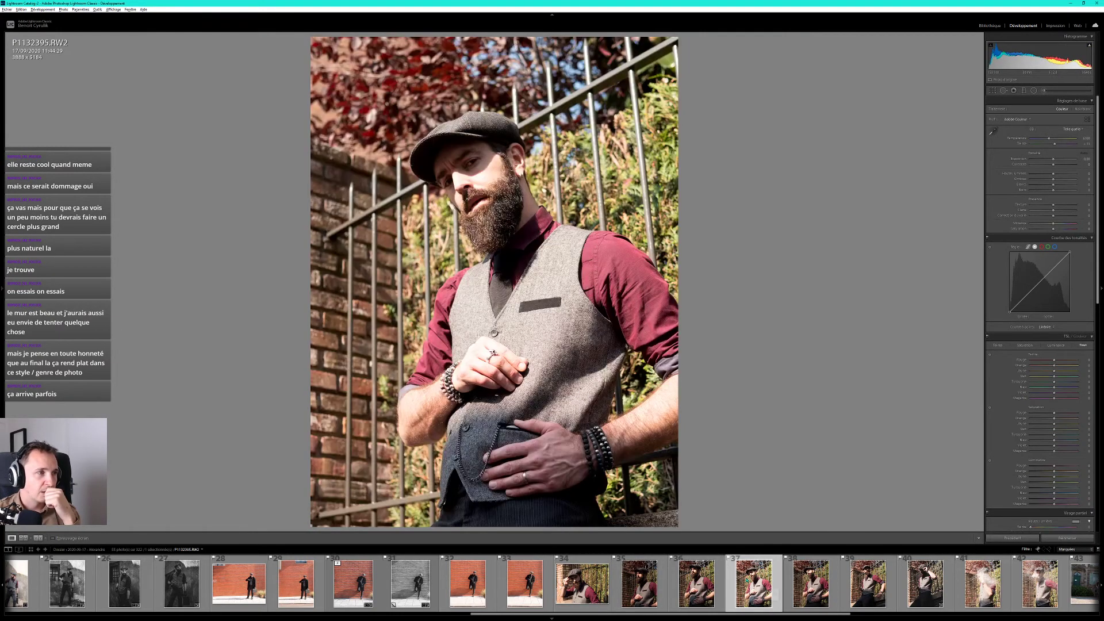
{"action": "left_click", "coordinate": [819, 589]}
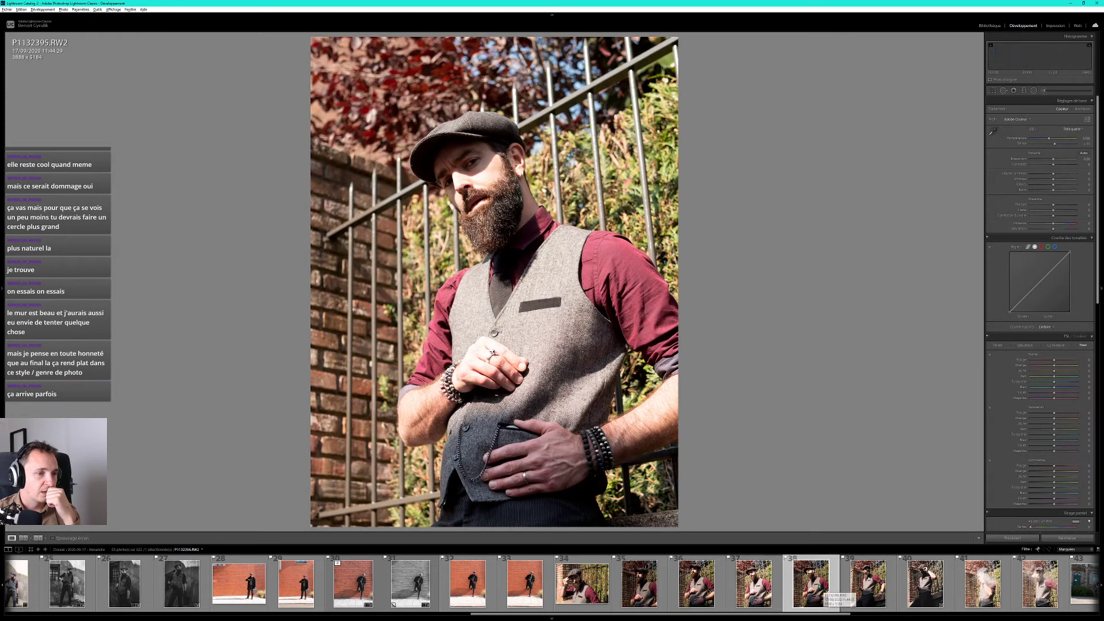
{"action": "left_click", "coordinate": [864, 594]}
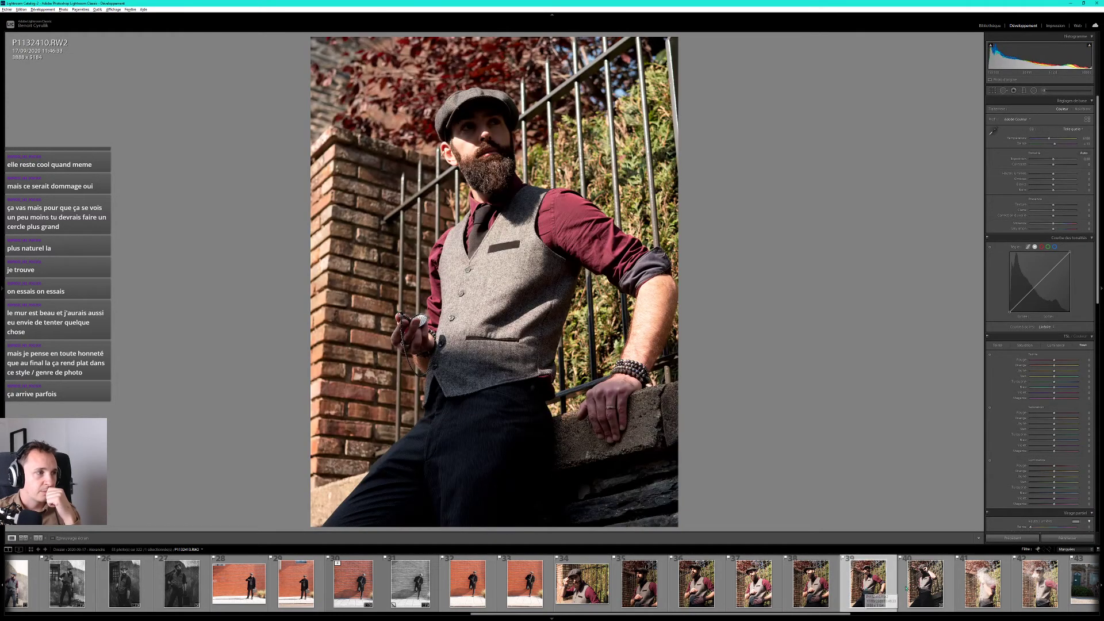
{"action": "left_click", "coordinate": [921, 592]}
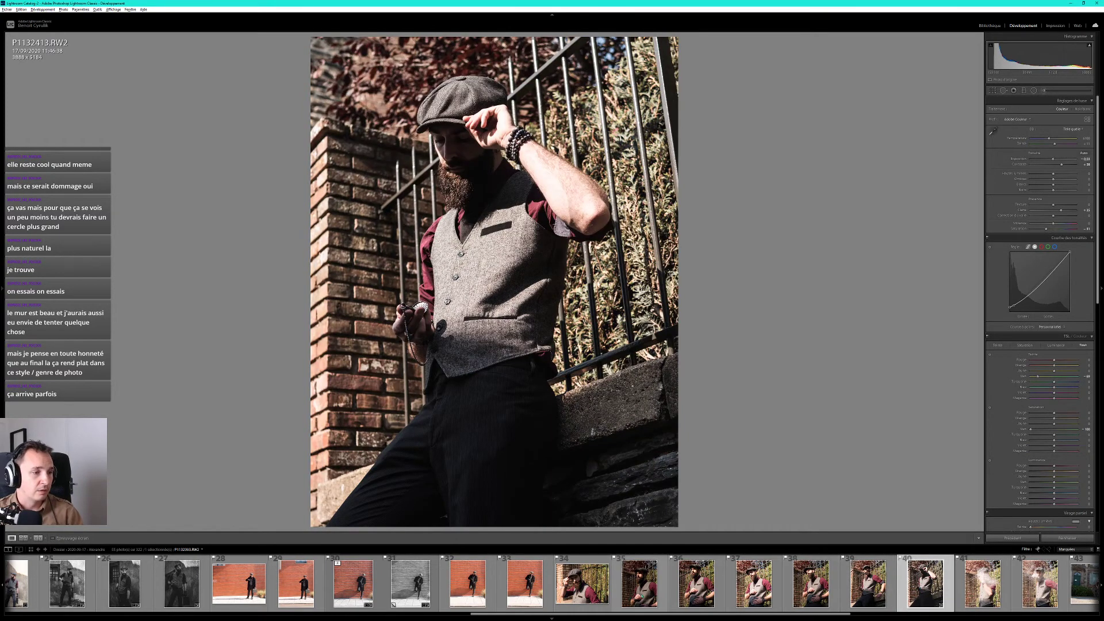
{"action": "left_click", "coordinate": [762, 588]}
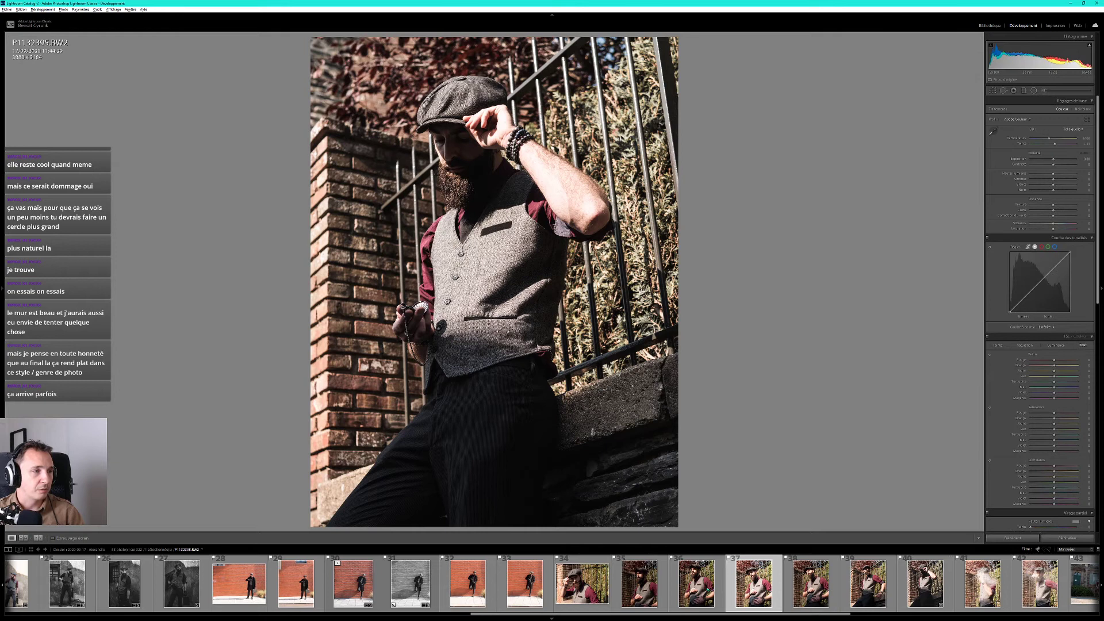
{"action": "left_click", "coordinate": [674, 588]}
{"action": "left_click", "coordinate": [612, 586]}
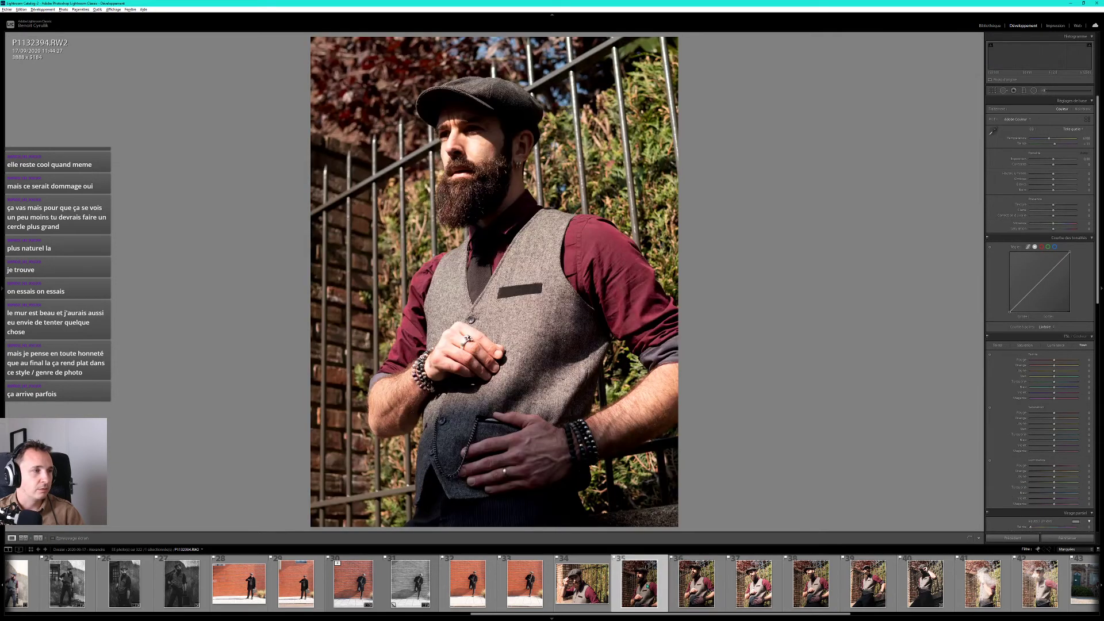
{"action": "left_click", "coordinate": [582, 584]}
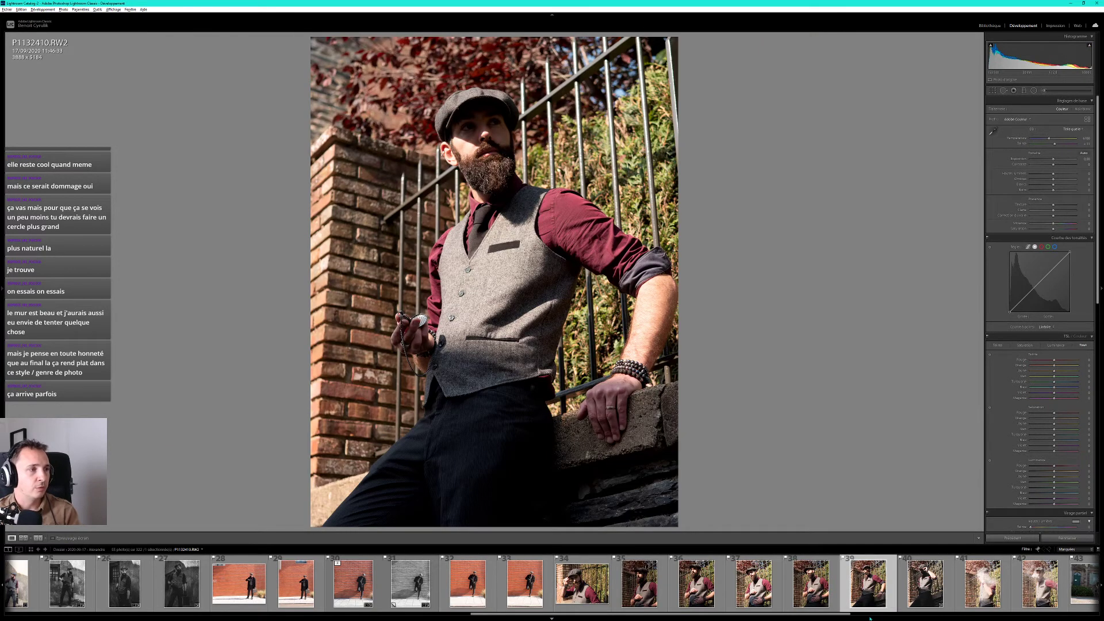
Compare P1132413, P1132396 and P1132410, then choose the smoke photo P1132432.
{"action": "left_click", "coordinate": [935, 608]}
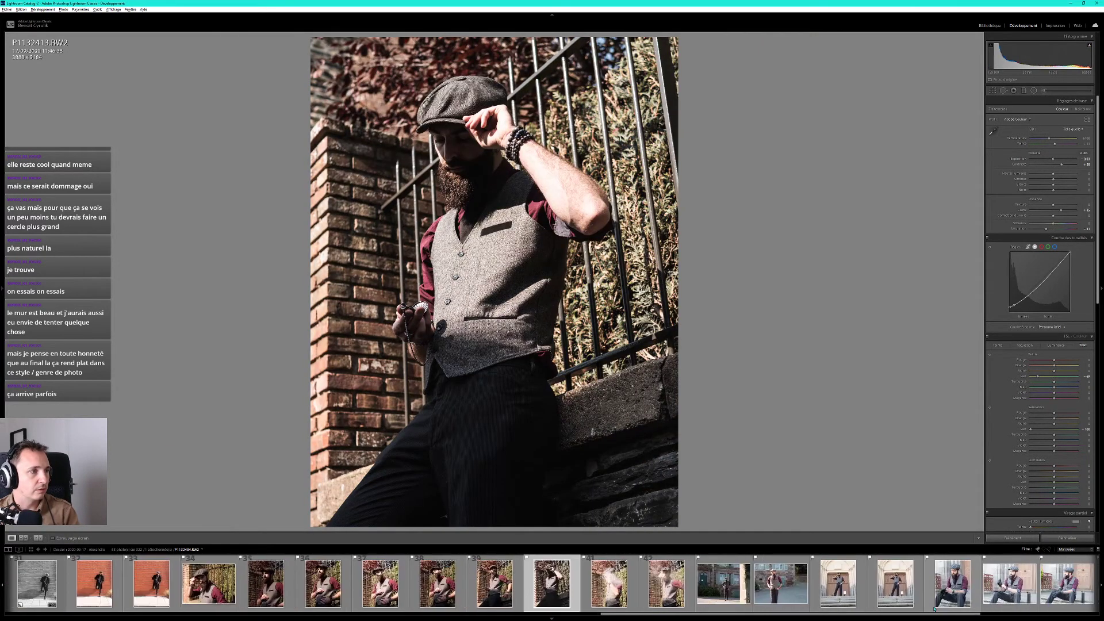
{"action": "key", "text": "Right"}
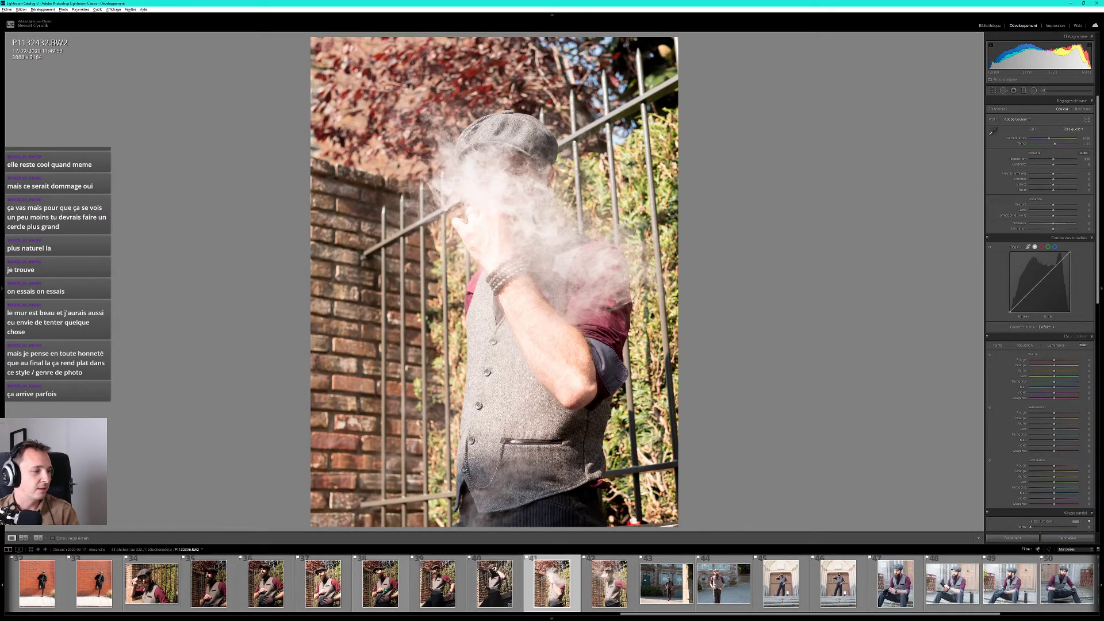
{"action": "left_click", "coordinate": [380, 584]}
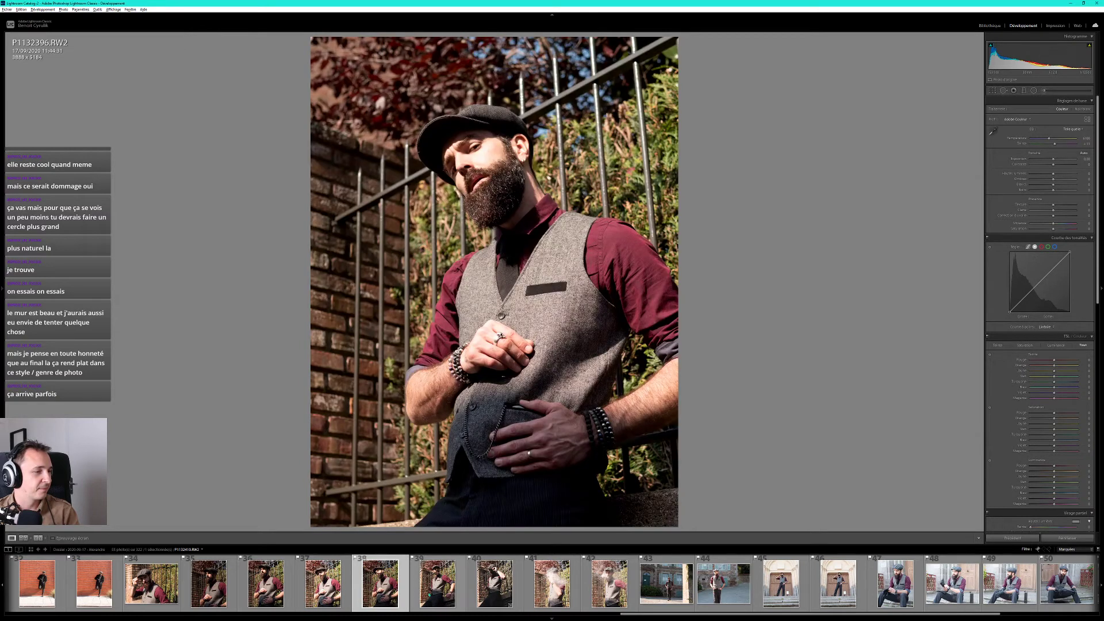
{"action": "left_click", "coordinate": [430, 595]}
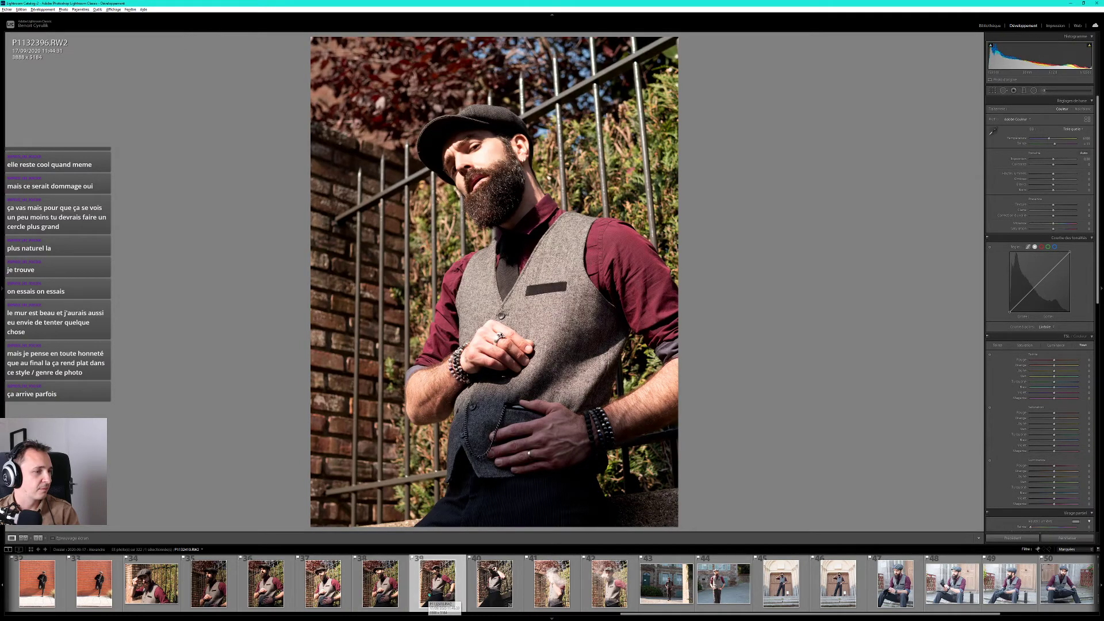
{"action": "left_click", "coordinate": [481, 590]}
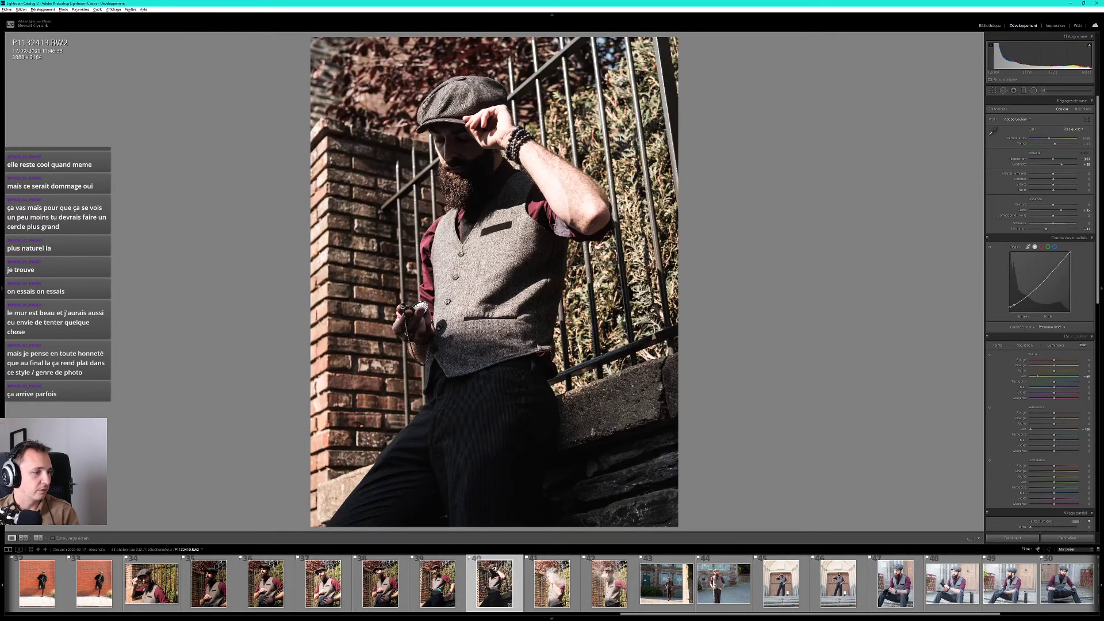
{"action": "key", "text": "Left"}
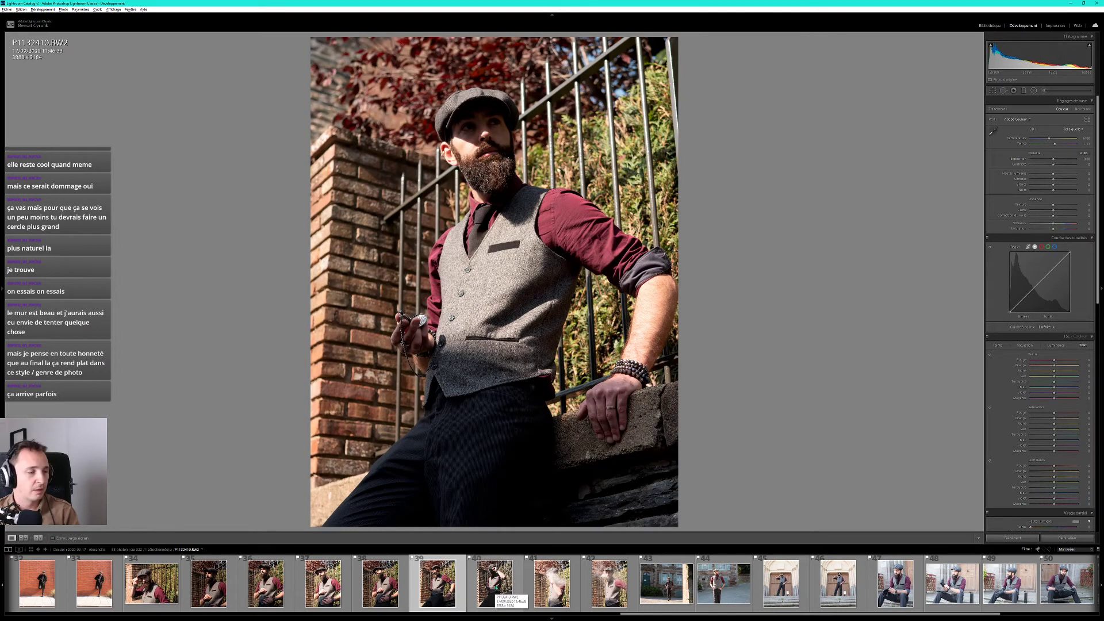
{"action": "left_click", "coordinate": [495, 589]}
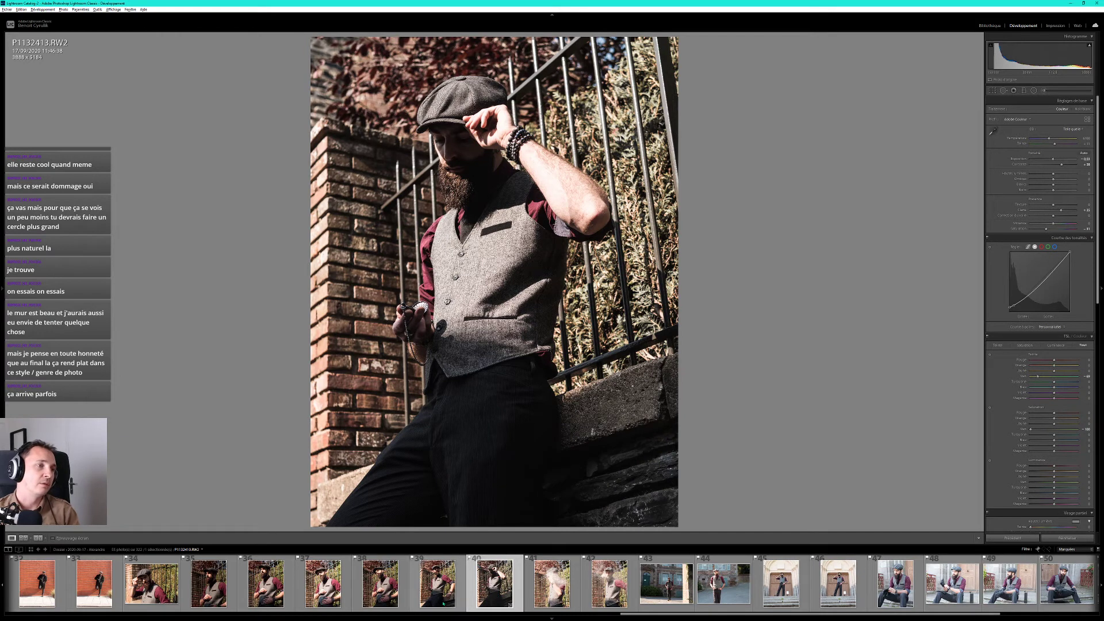
{"action": "left_click", "coordinate": [446, 593]}
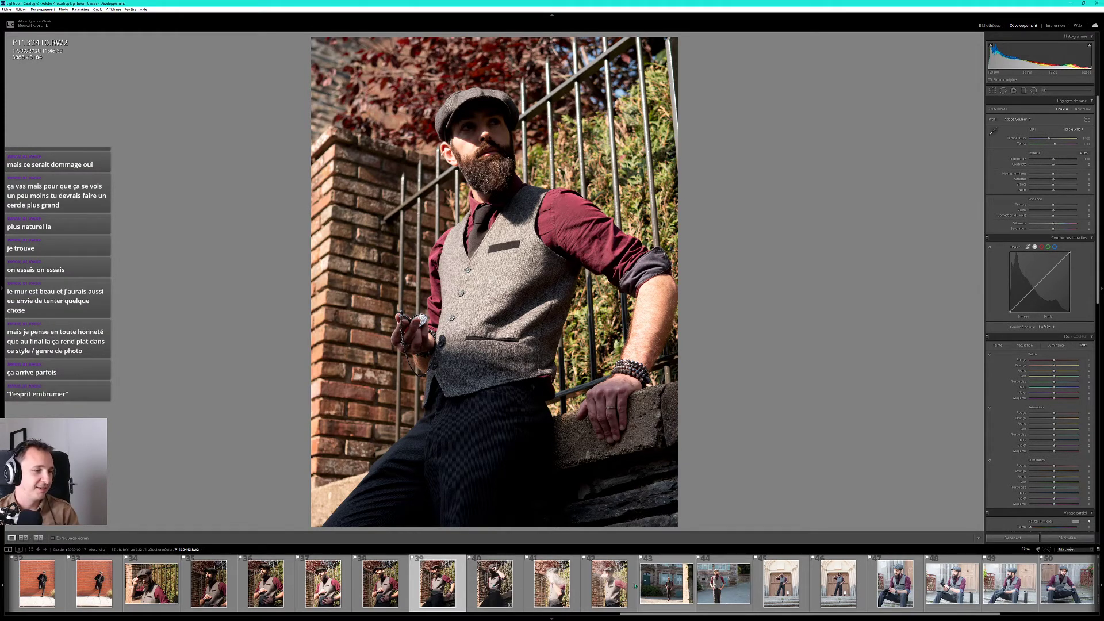
{"action": "left_click", "coordinate": [557, 589]}
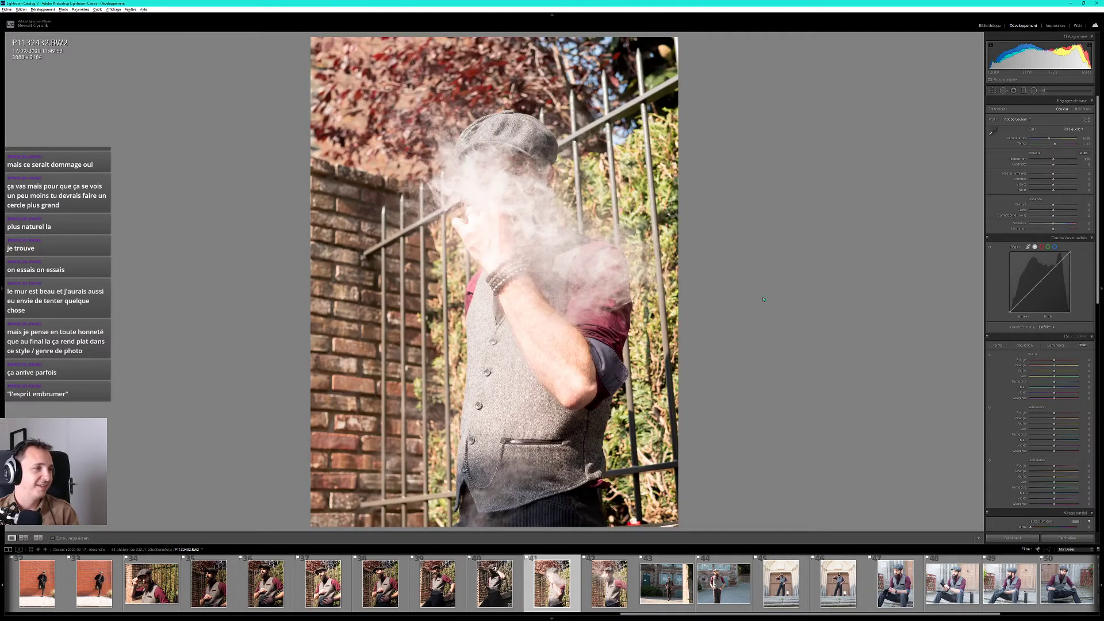
Convert P1132432 to black and white and crop tighter around the man to 2673 x 3563.
{"action": "left_click", "coordinate": [1083, 108]}
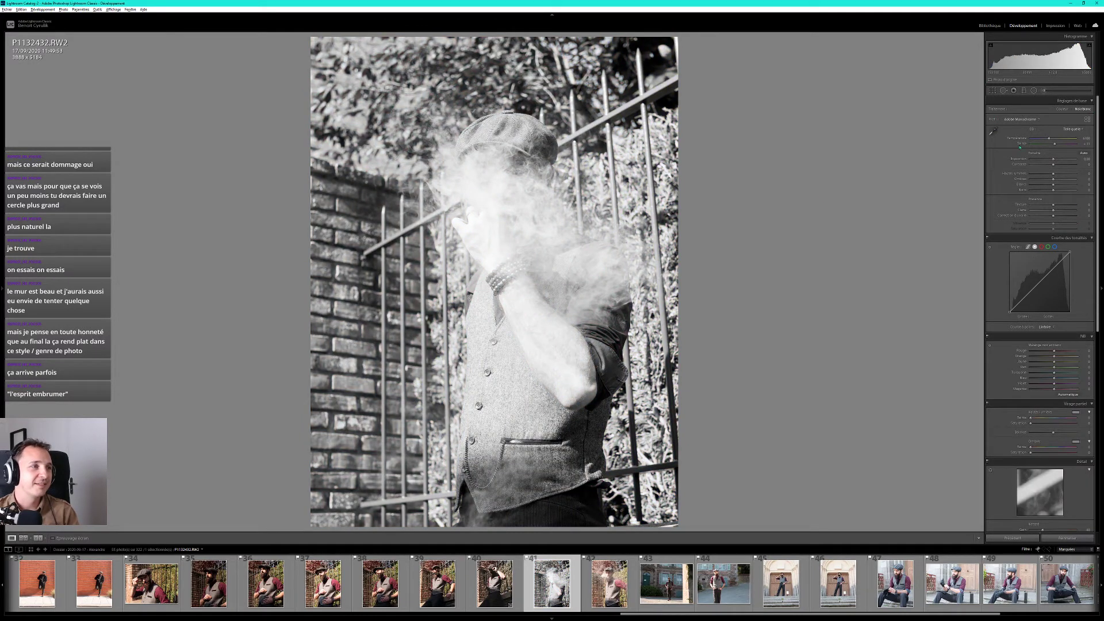
{"action": "left_click", "coordinate": [992, 90]}
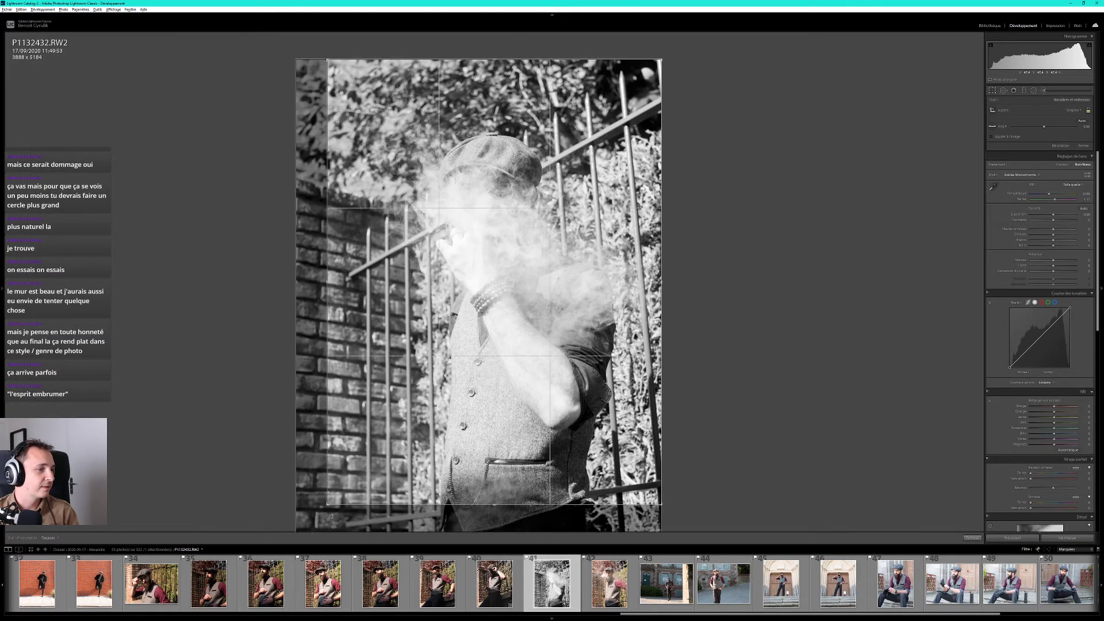
{"action": "left_click_drag", "start_coordinate": [312, 524], "coordinate": [351, 473]}
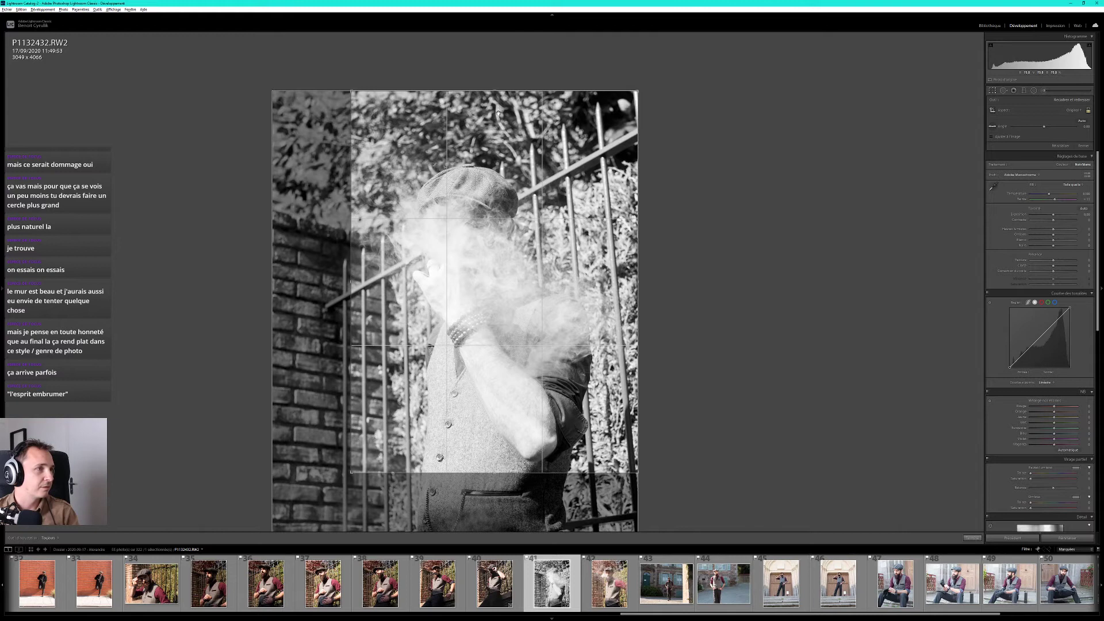
{"action": "left_click_drag", "start_coordinate": [498, 113], "coordinate": [503, 144]}
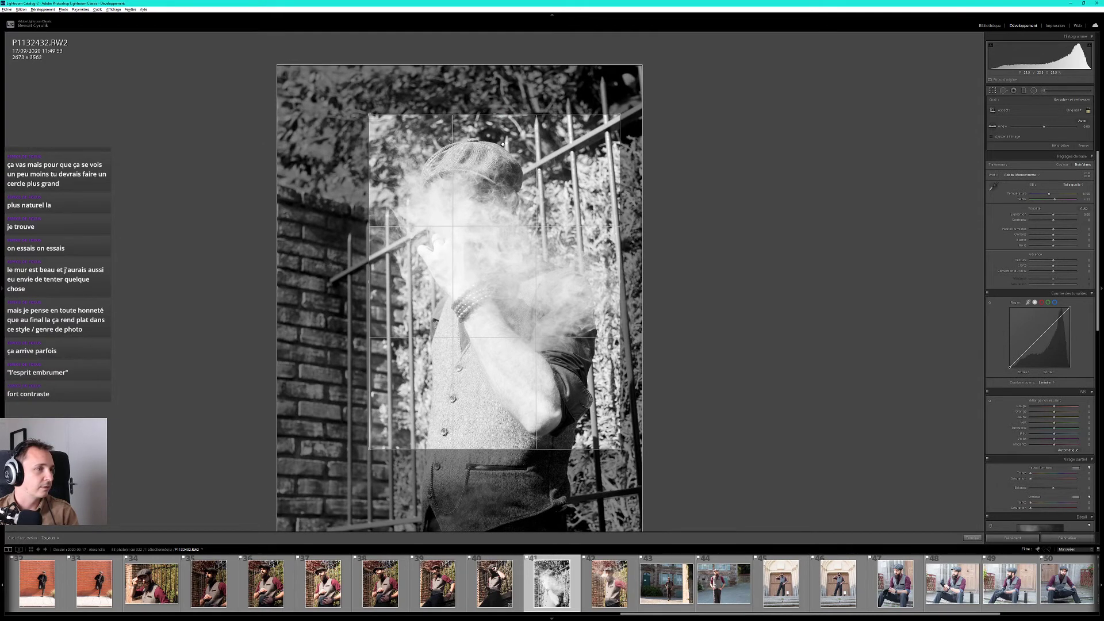
{"action": "key", "text": "Return"}
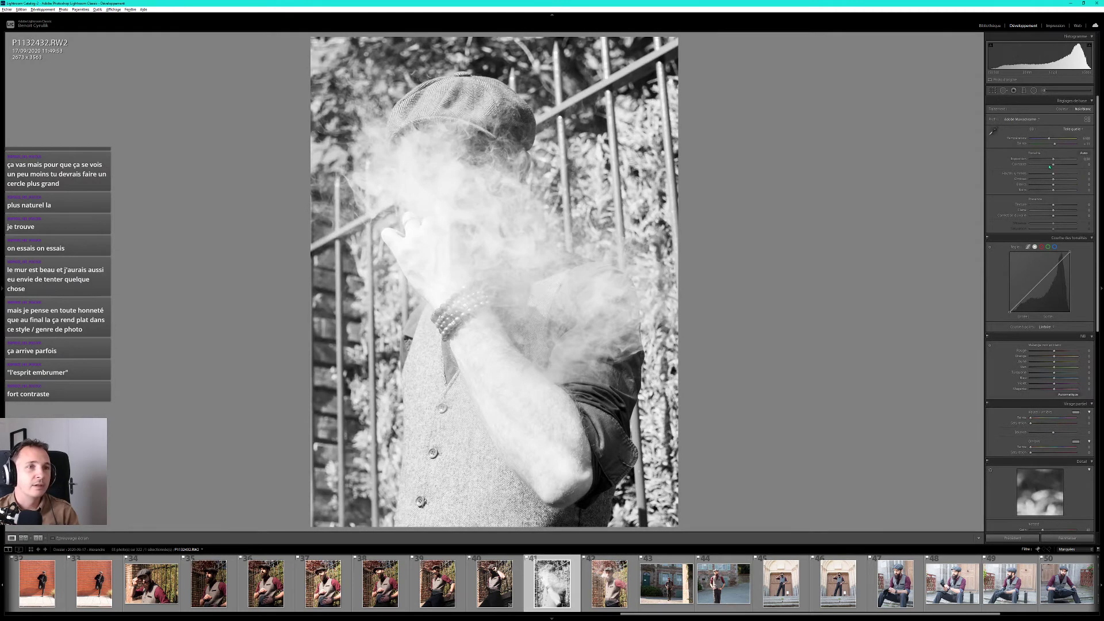
Set exposure around -2.1, raise contrast and clarity, lift the black point, highlights about +34.
{"action": "mouse_move", "coordinate": [1052, 159]}
{"action": "left_mouse_down"}
{"action": "mouse_move", "coordinate": [1040, 160]}
{"action": "mouse_move", "coordinate": [1053, 162]}
{"action": "left_mouse_up"}
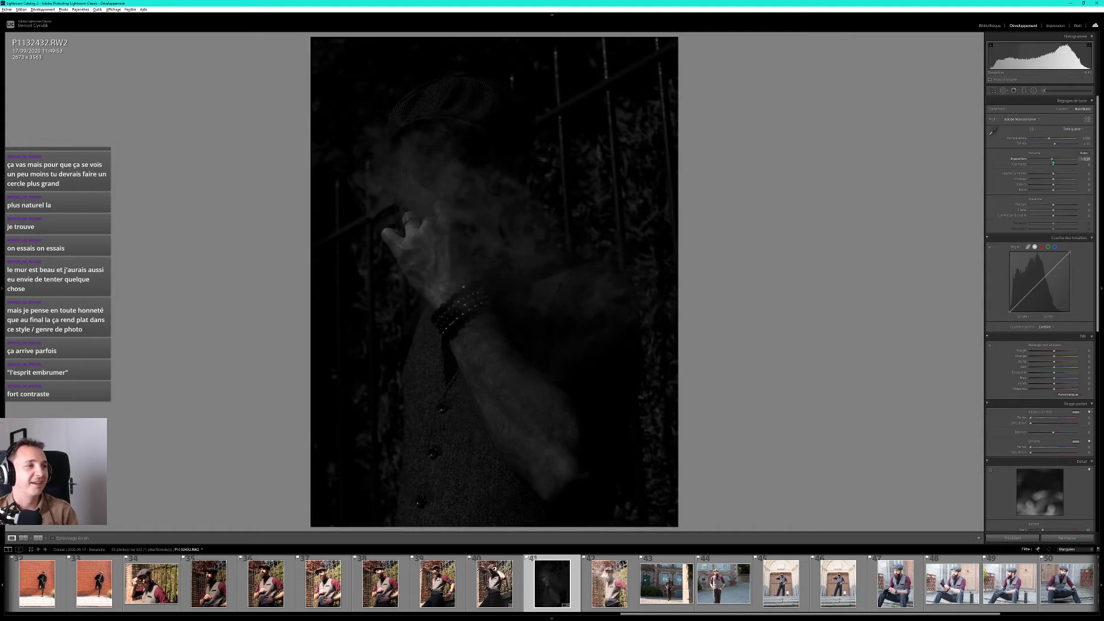
{"action": "key", "text": "ctrl+z"}
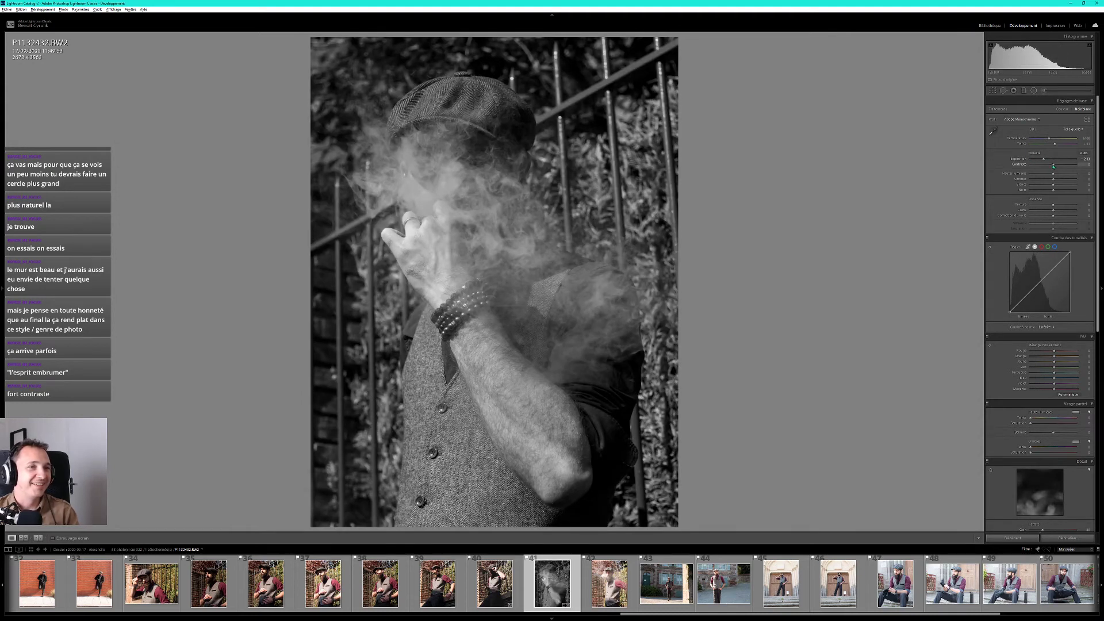
{"action": "left_click_drag", "start_coordinate": [1053, 165], "coordinate": [1073, 165]}
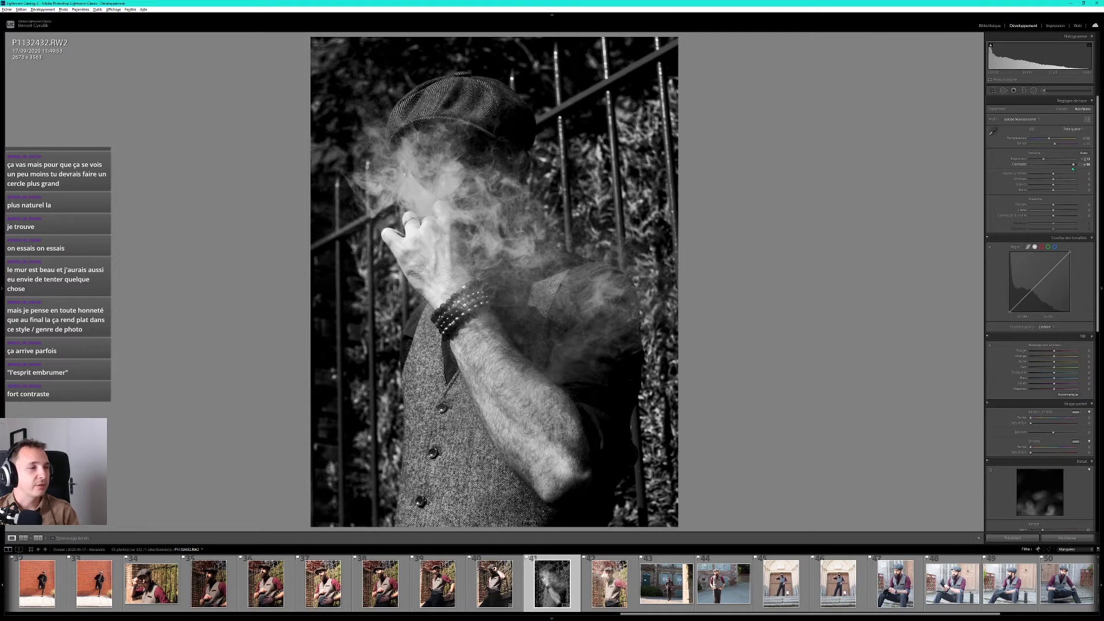
{"action": "left_click_drag", "start_coordinate": [1055, 212], "coordinate": [1059, 215]}
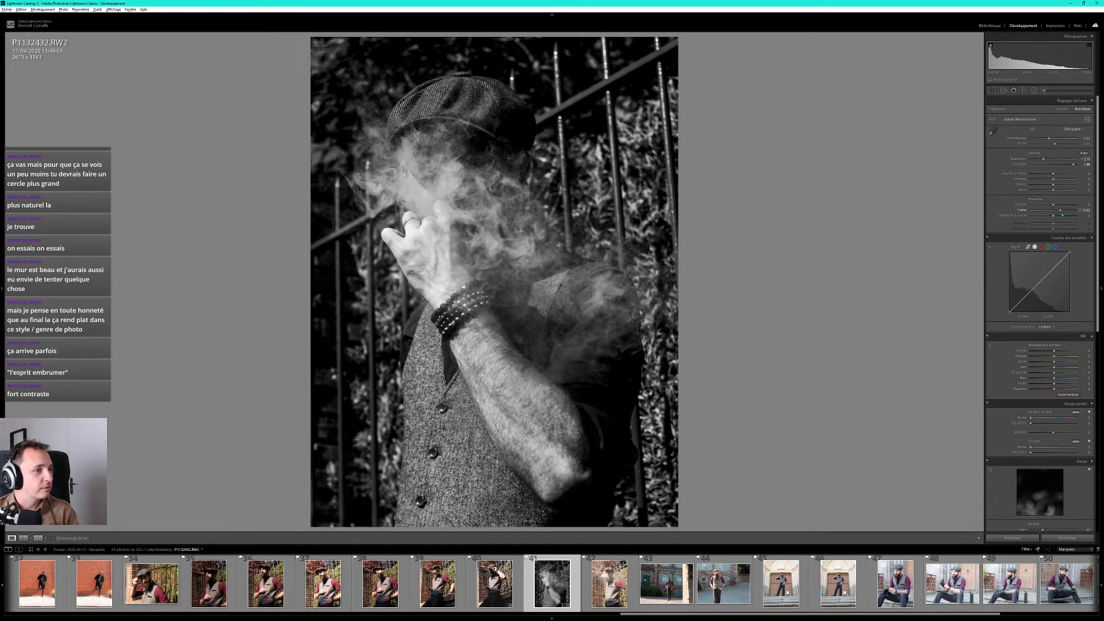
{"action": "left_click_drag", "start_coordinate": [1073, 164], "coordinate": [1047, 163]}
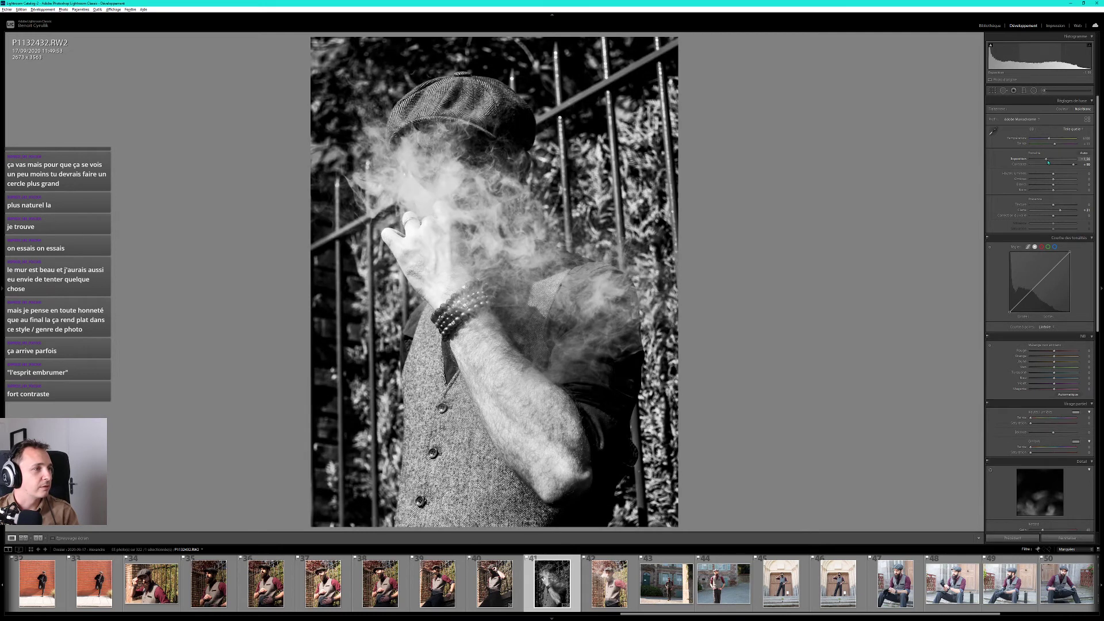
{"action": "left_click_drag", "start_coordinate": [1048, 163], "coordinate": [1047, 163]}
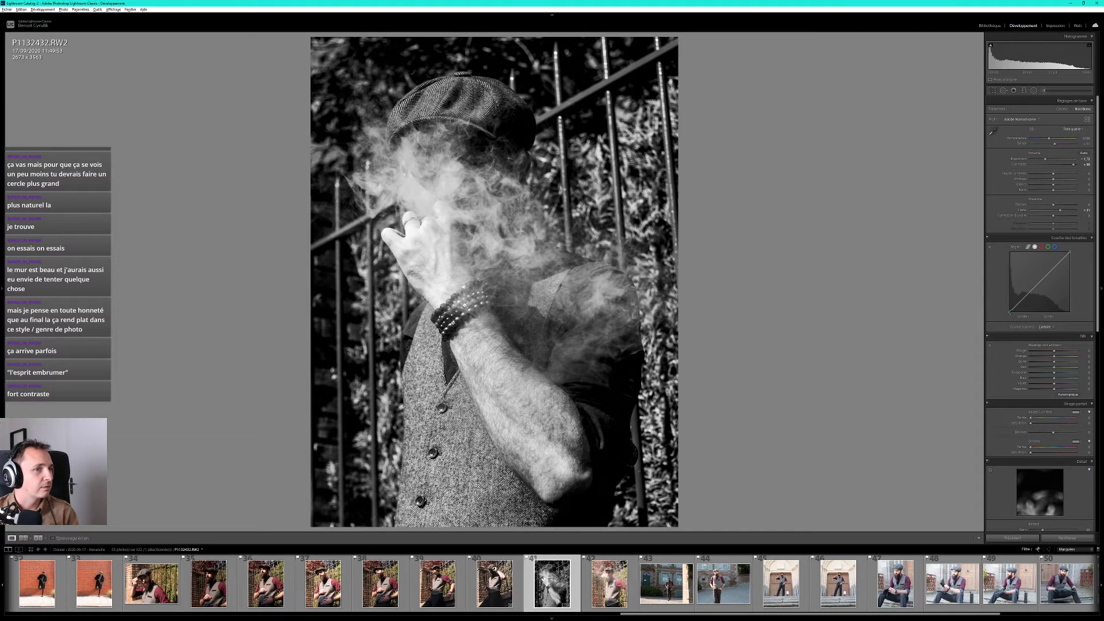
{"action": "left_click_drag", "start_coordinate": [1010, 313], "coordinate": [1016, 304]}
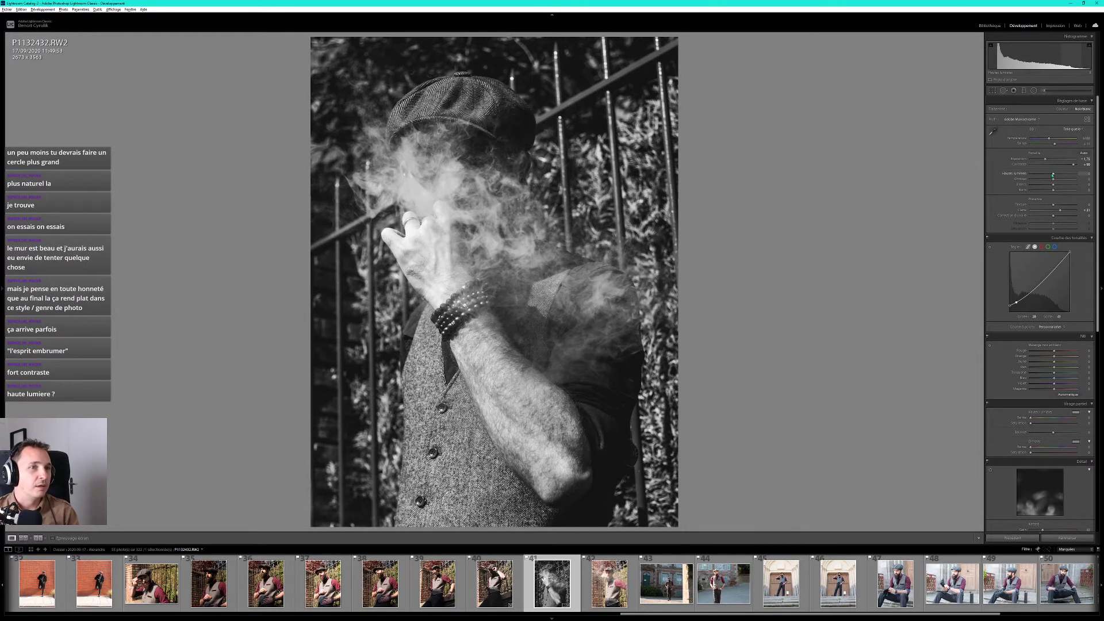
{"action": "left_click_drag", "start_coordinate": [1055, 176], "coordinate": [1059, 179]}
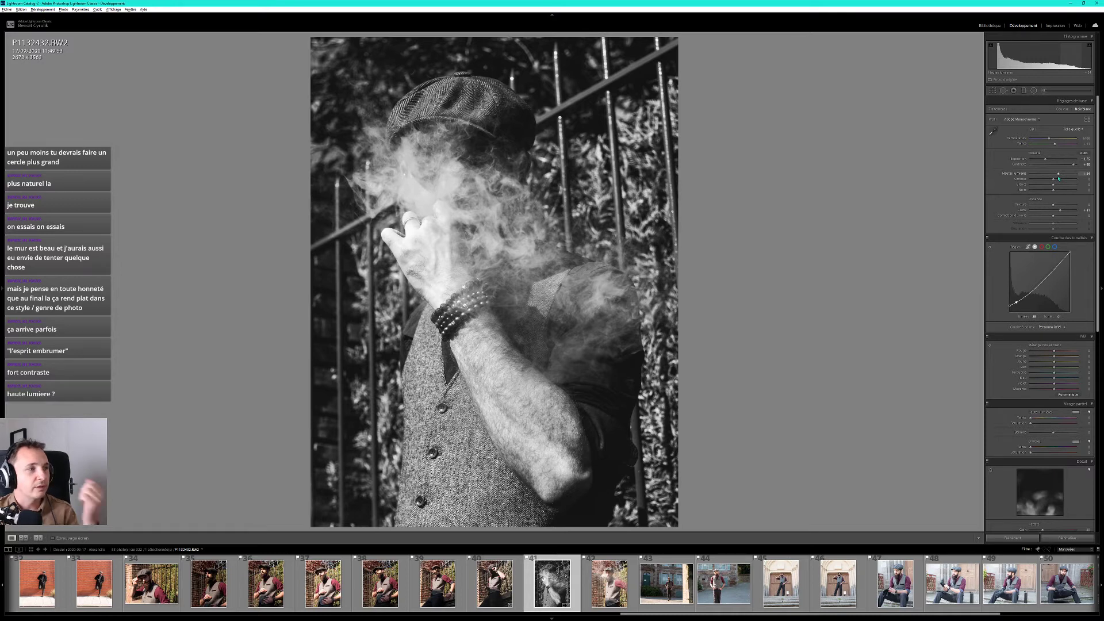
Compare before and after with the backslash view and soften the clarity slightly.
{"action": "key", "text": "backslash"}
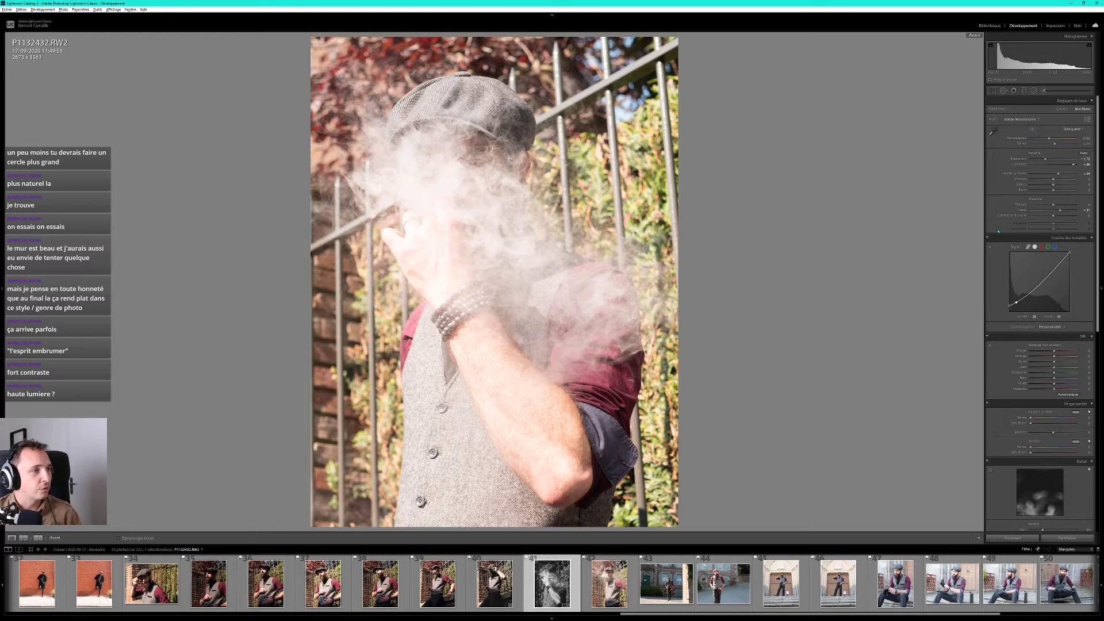
{"action": "key", "text": "backslash"}
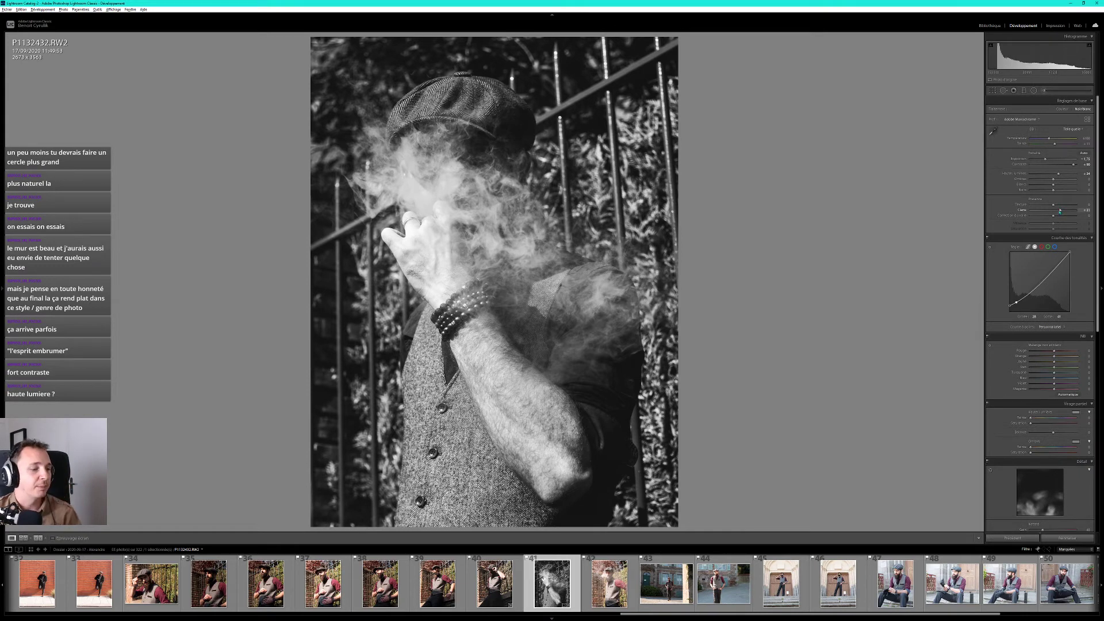
{"action": "key", "text": "backslash"}
{"action": "key", "text": "backslash"}
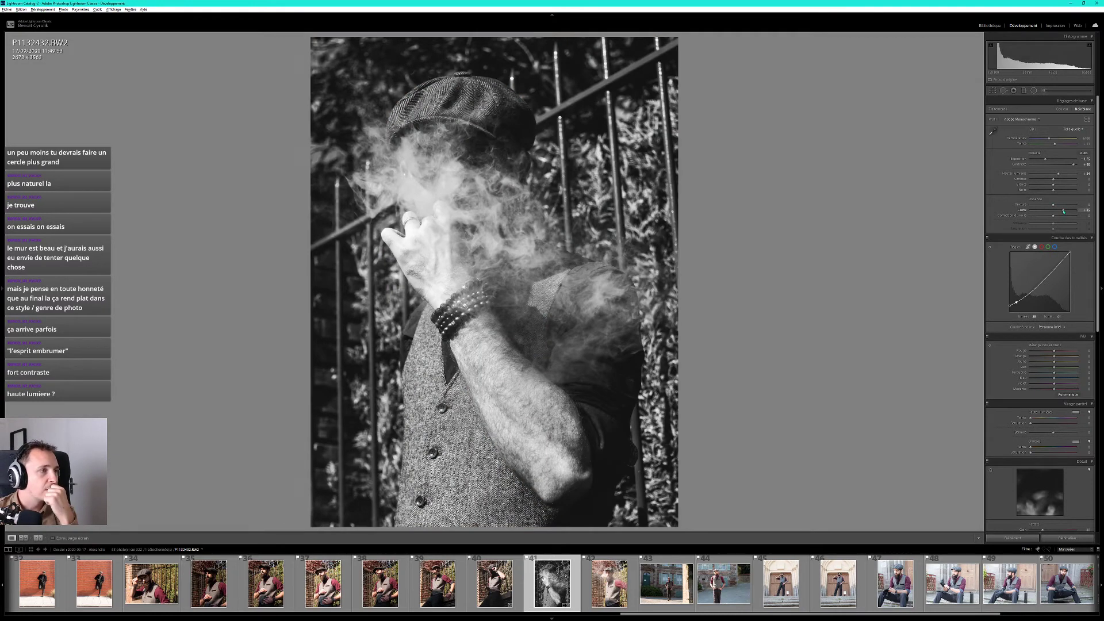
{"action": "left_click_drag", "start_coordinate": [1059, 211], "coordinate": [1055, 210]}
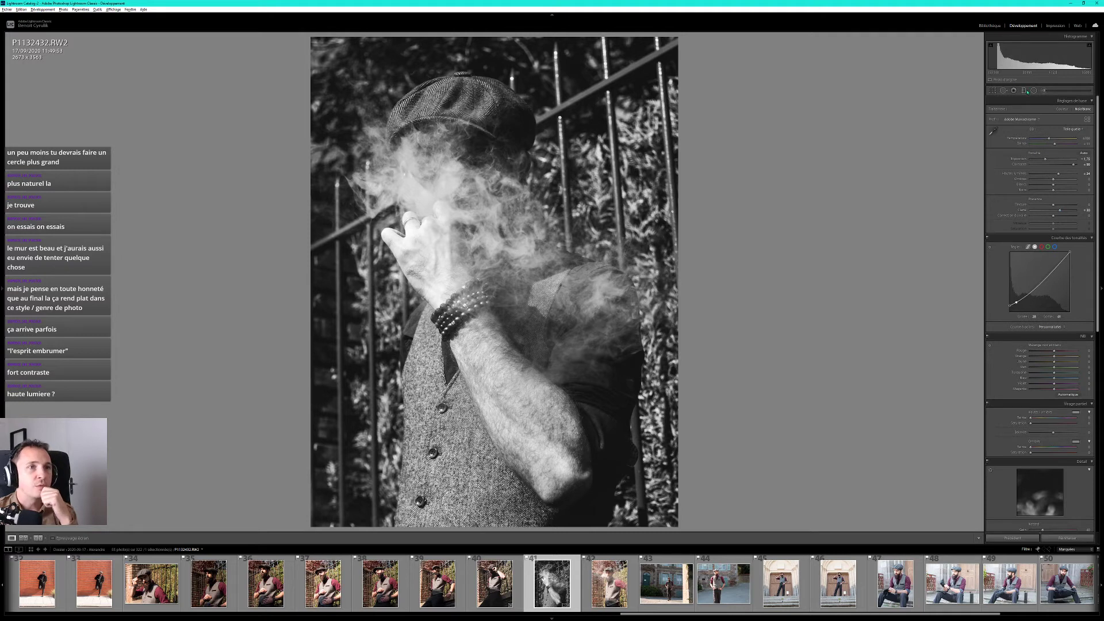
{"action": "left_click", "coordinate": [1044, 92]}
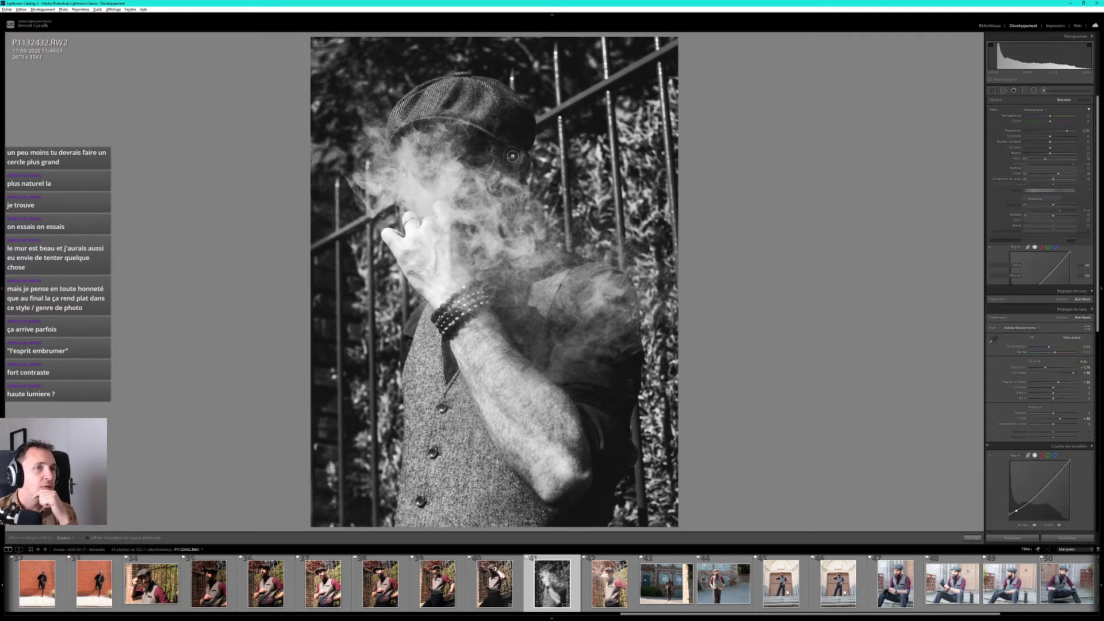
Brush a mask over the smoke near his face with exposure 0, clarity about +46 and more contrast.
{"action": "mouse_move", "coordinate": [398, 163]}
{"action": "left_mouse_down"}
{"action": "mouse_move", "coordinate": [391, 184]}
{"action": "mouse_move", "coordinate": [431, 186]}
{"action": "mouse_move", "coordinate": [375, 171]}
{"action": "mouse_move", "coordinate": [495, 211]}
{"action": "mouse_move", "coordinate": [475, 253]}
{"action": "mouse_move", "coordinate": [464, 189]}
{"action": "left_mouse_up"}
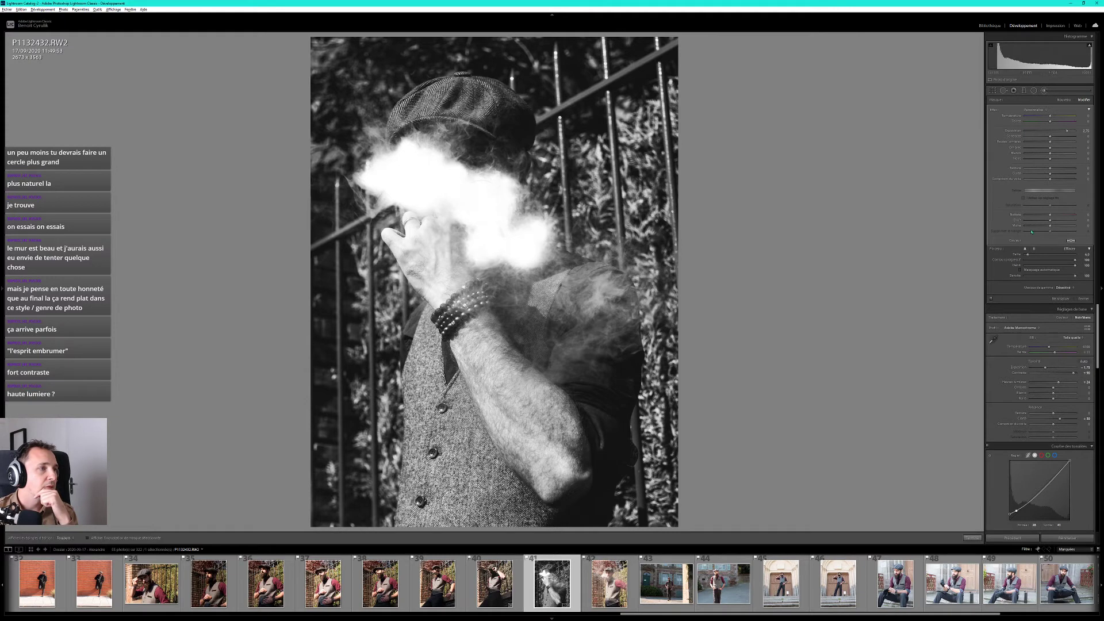
{"action": "double_click", "coordinate": [1018, 132]}
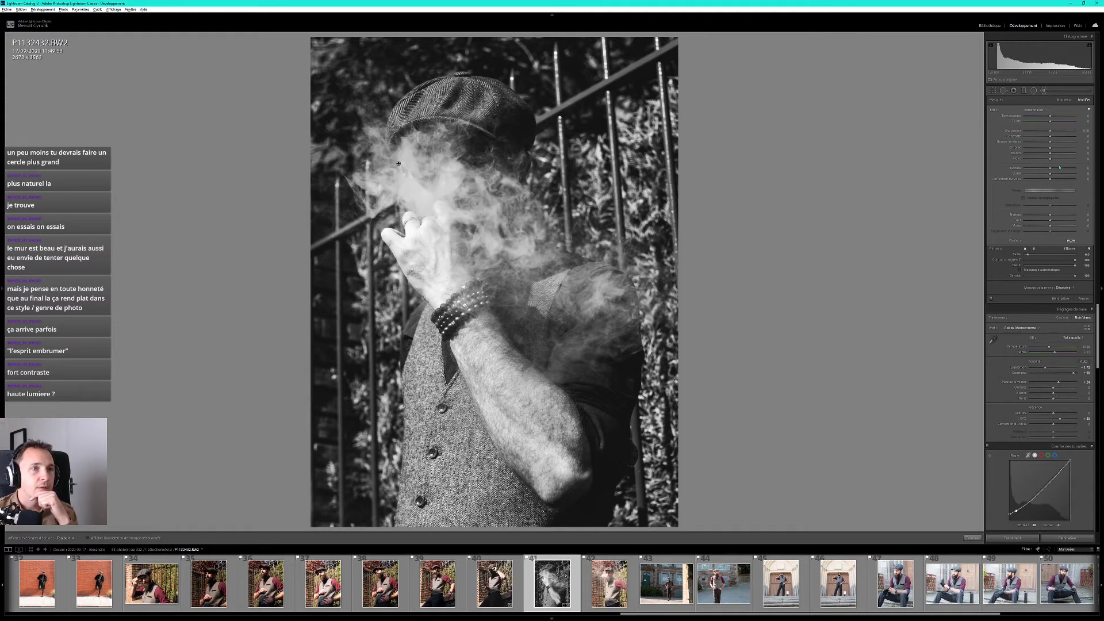
{"action": "left_click_drag", "start_coordinate": [1050, 173], "coordinate": [1071, 179]}
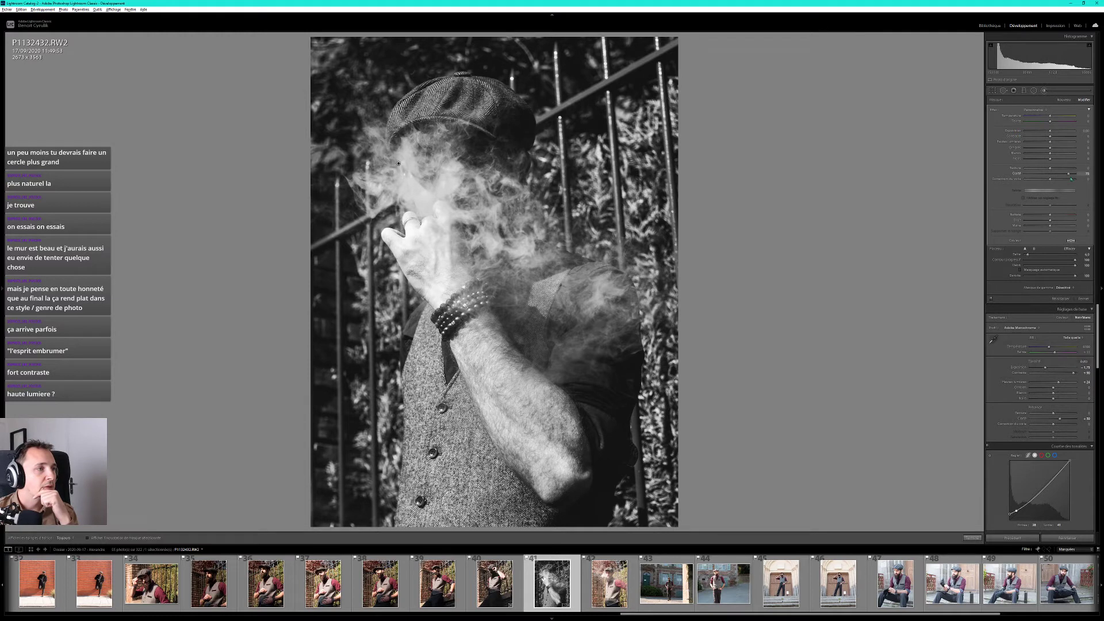
{"action": "left_click_drag", "start_coordinate": [1061, 140], "coordinate": [1055, 143]}
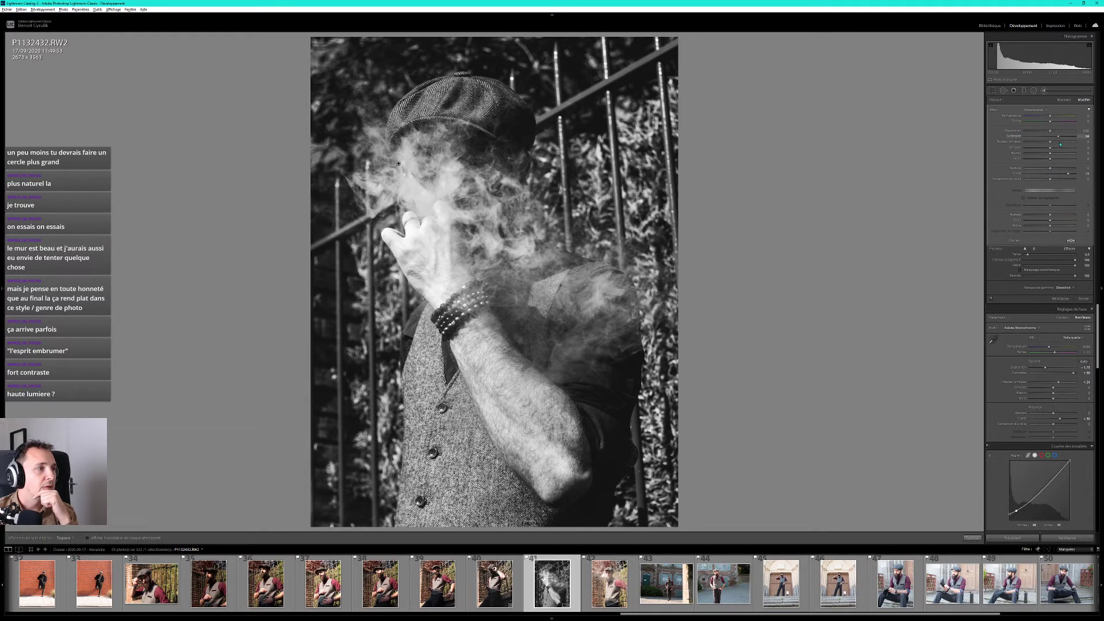
{"action": "mouse_move", "coordinate": [1059, 138]}
{"action": "left_mouse_down"}
{"action": "mouse_move", "coordinate": [1073, 140]}
{"action": "mouse_move", "coordinate": [1058, 174]}
{"action": "left_mouse_up"}
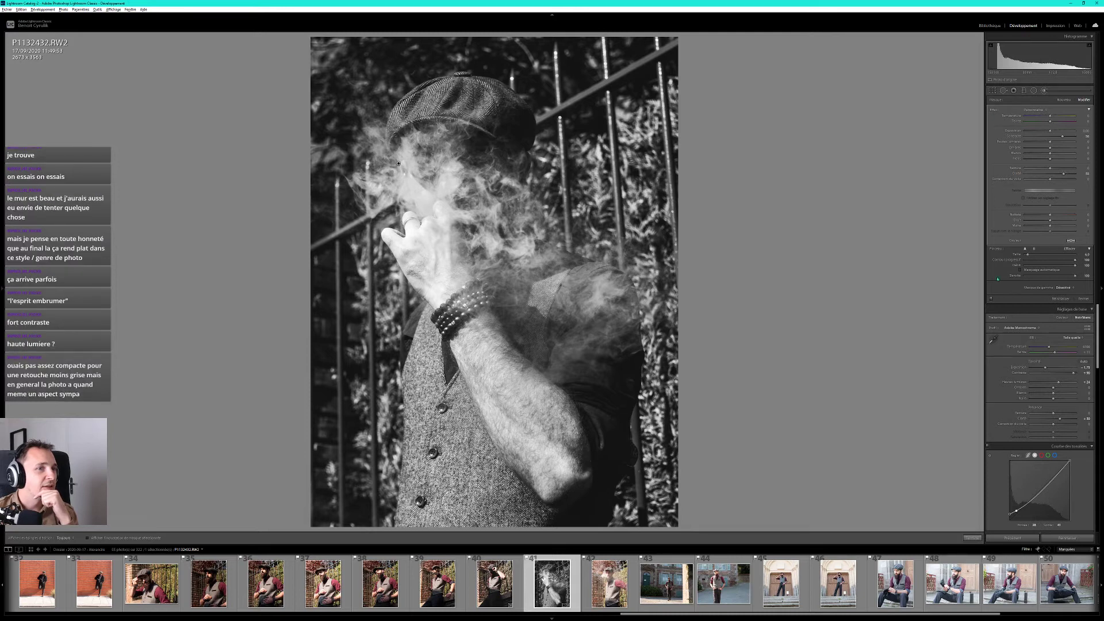
Toggle the smoke adjustment on and off to compare, then close the brush.
{"action": "left_click", "coordinate": [990, 299]}
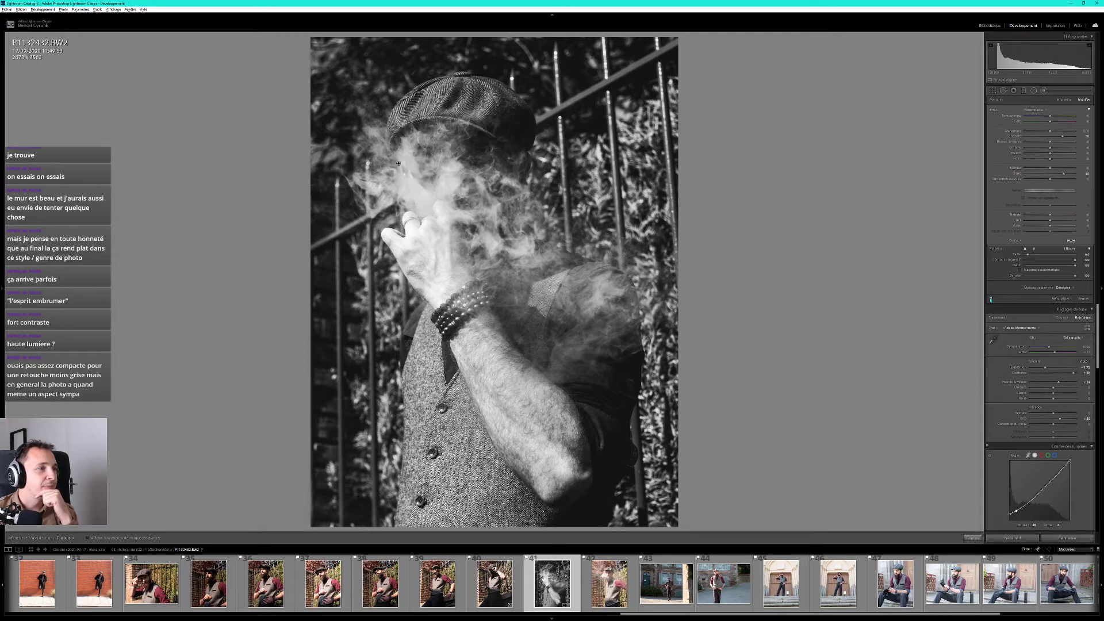
{"action": "left_click", "coordinate": [991, 299]}
{"action": "left_click", "coordinate": [991, 299]}
{"action": "left_click", "coordinate": [991, 299]}
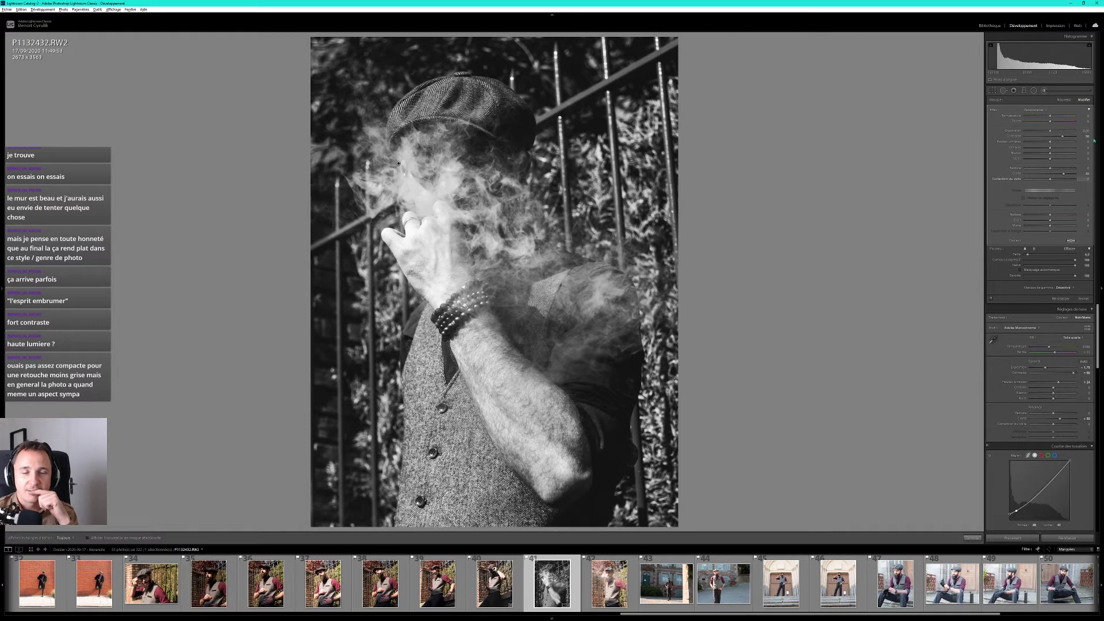
{"action": "left_click", "coordinate": [1051, 94]}
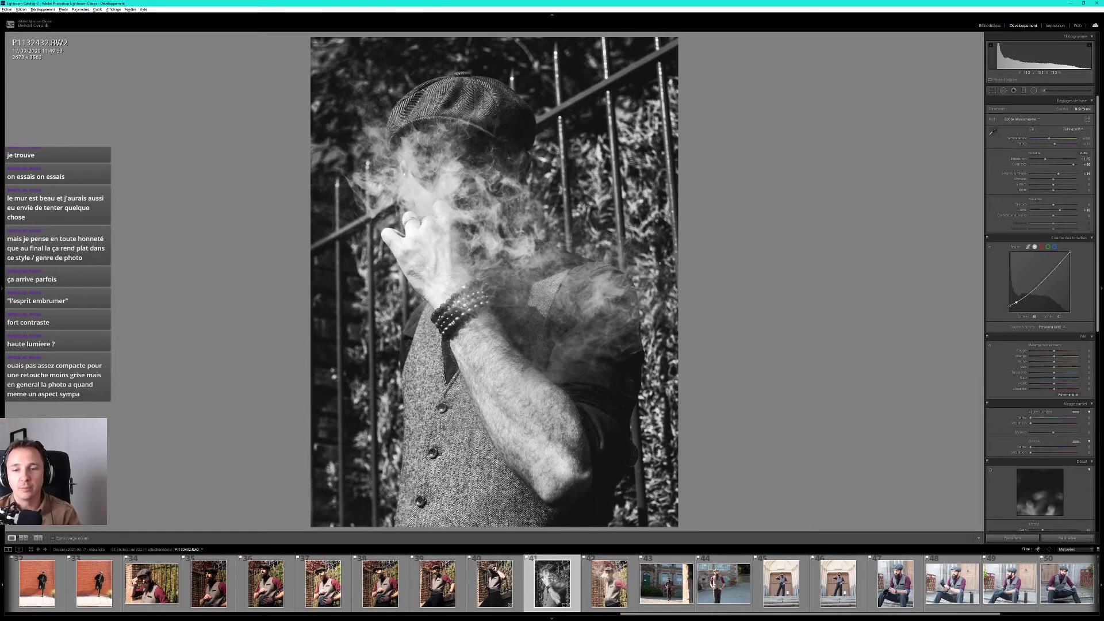
Check the neighbouring shot, then lower the smoke portrait's global contrast slightly.
{"action": "key", "text": "Right"}
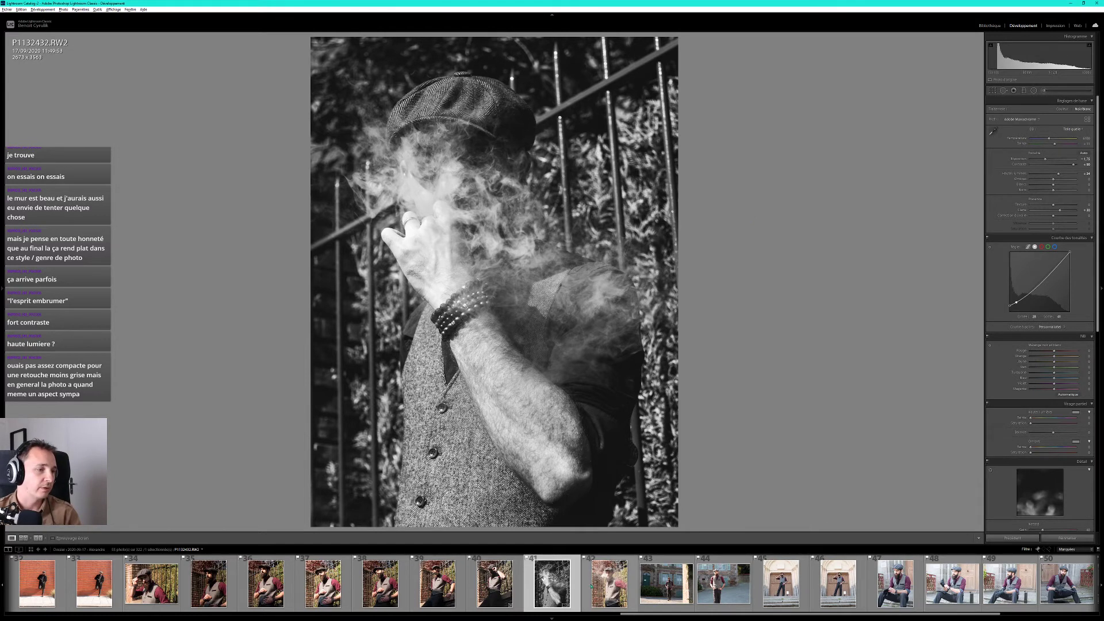
{"action": "left_click", "coordinate": [552, 584]}
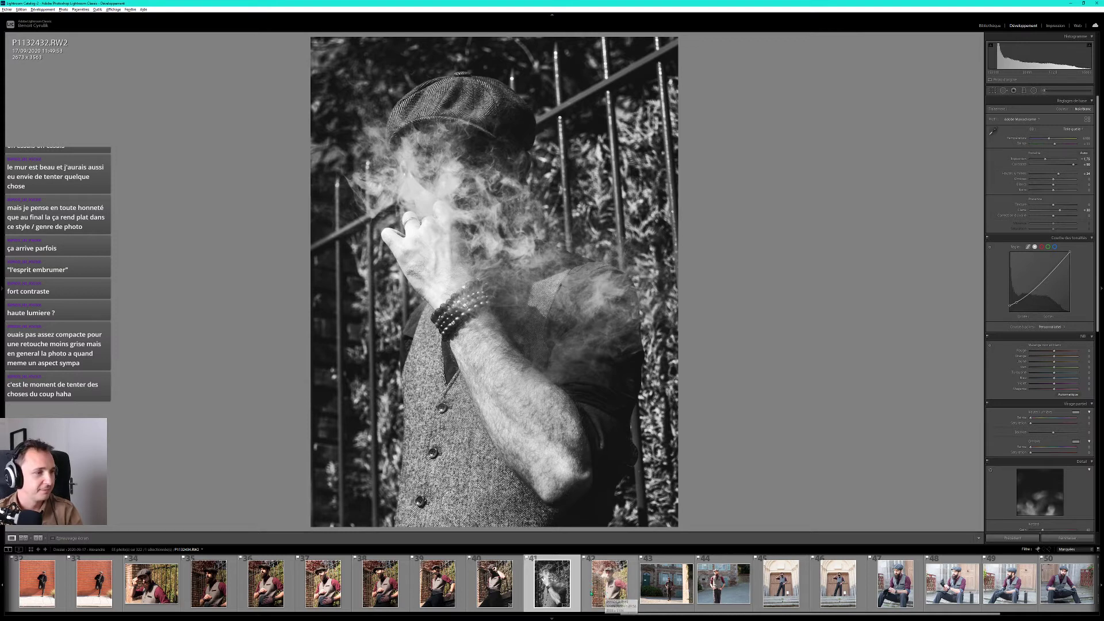
{"action": "left_click", "coordinate": [591, 592]}
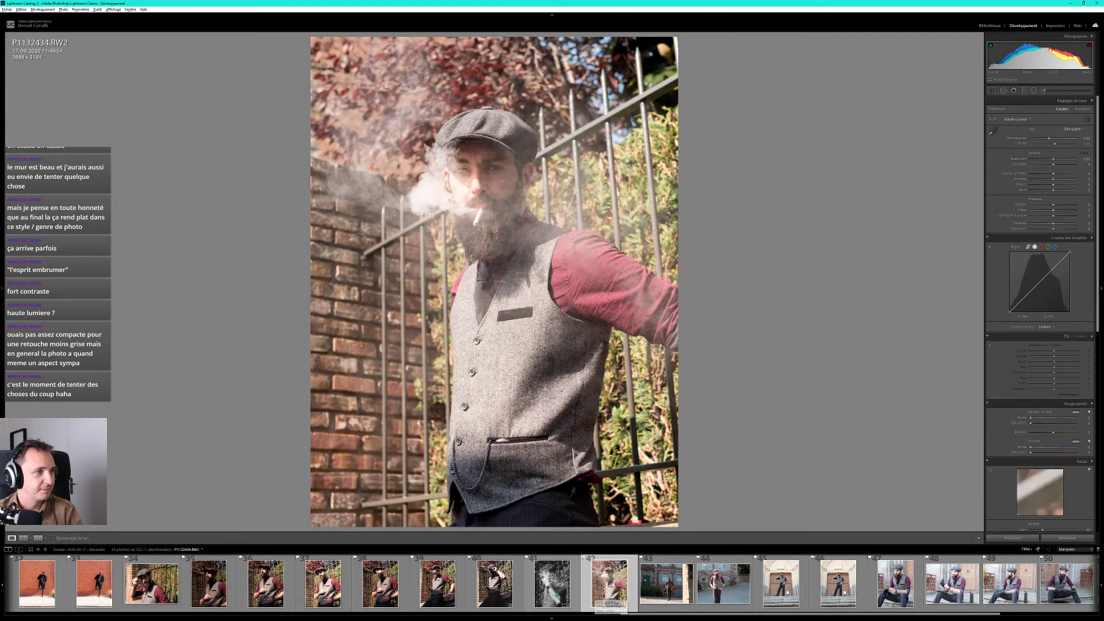
{"action": "left_click", "coordinate": [554, 594]}
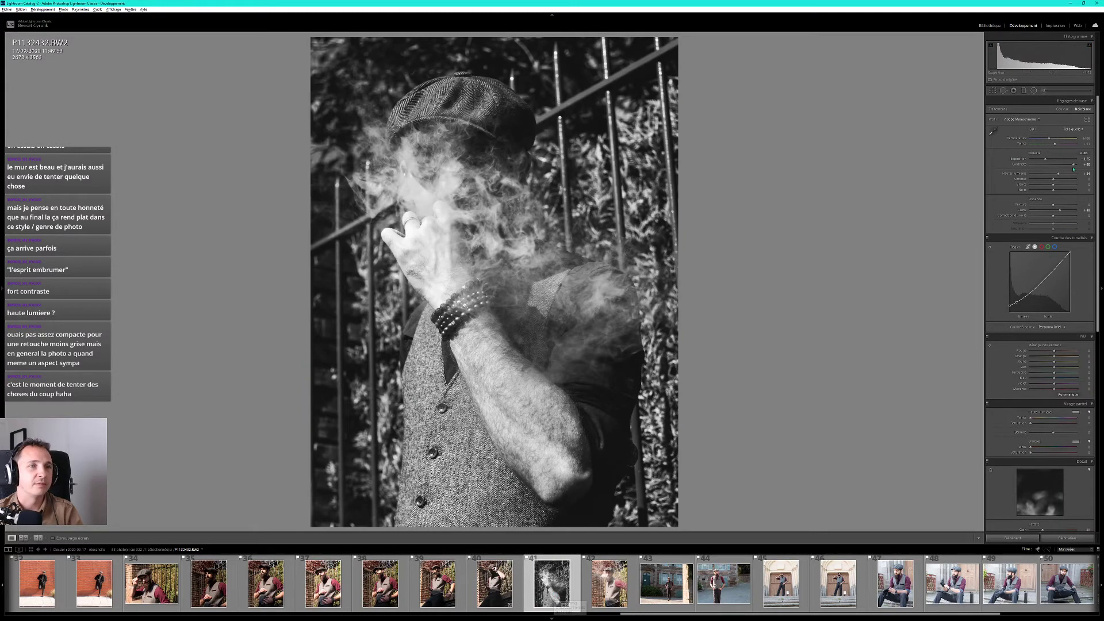
{"action": "mouse_move", "coordinate": [1073, 164]}
{"action": "left_mouse_down"}
{"action": "mouse_move", "coordinate": [1052, 166]}
{"action": "mouse_move", "coordinate": [1067, 167]}
{"action": "left_mouse_up"}
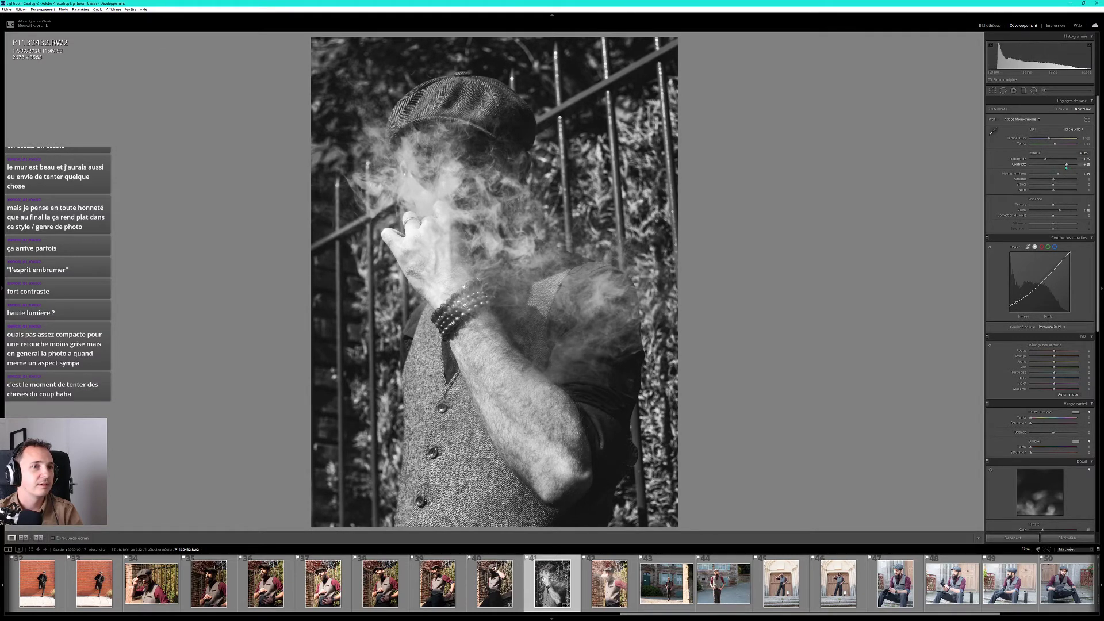
{"action": "left_click_drag", "start_coordinate": [1067, 167], "coordinate": [1045, 162]}
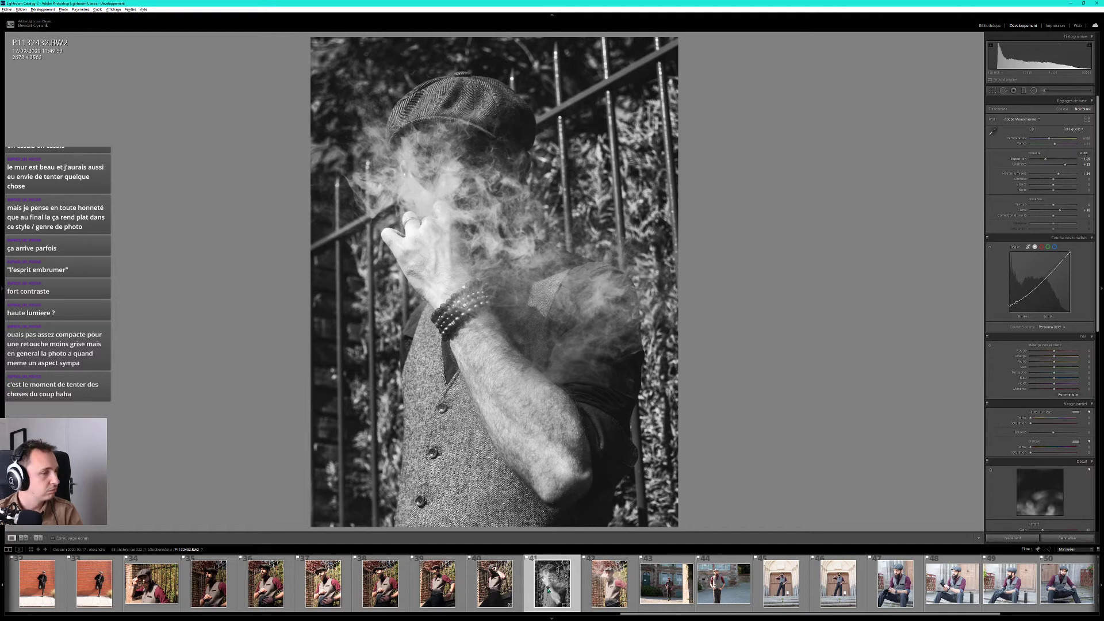
Add a light post-crop vignette of about -11, then move to colour smoking photo P1132434.
{"action": "scroll", "coordinate": [1051, 483], "scroll_direction": "down", "scroll_amount": 5}
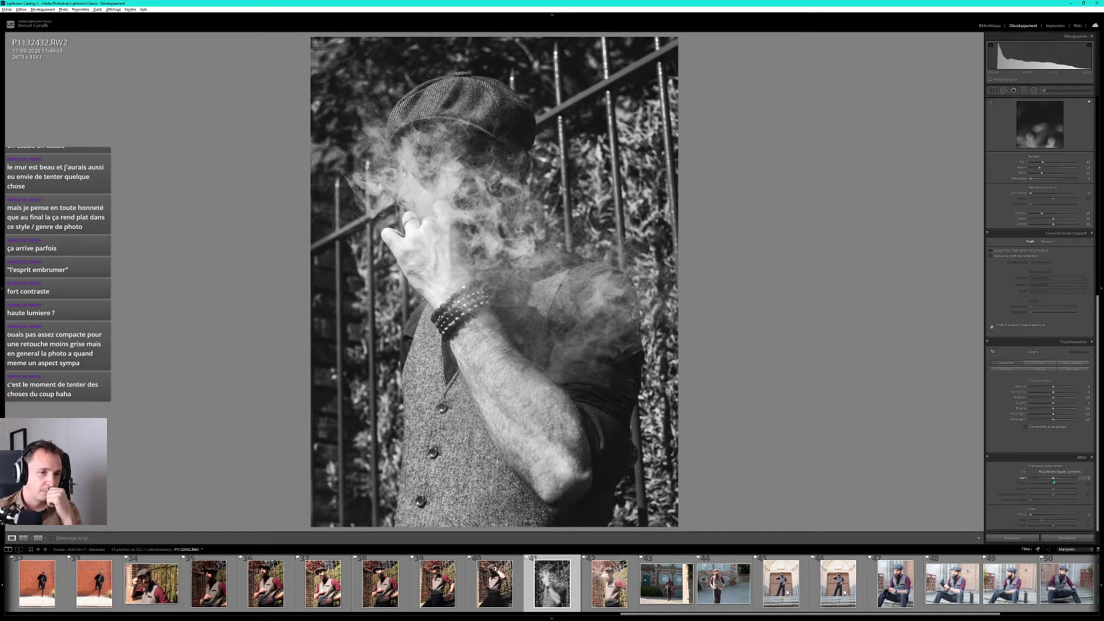
{"action": "left_click_drag", "start_coordinate": [1053, 477], "coordinate": [1050, 478]}
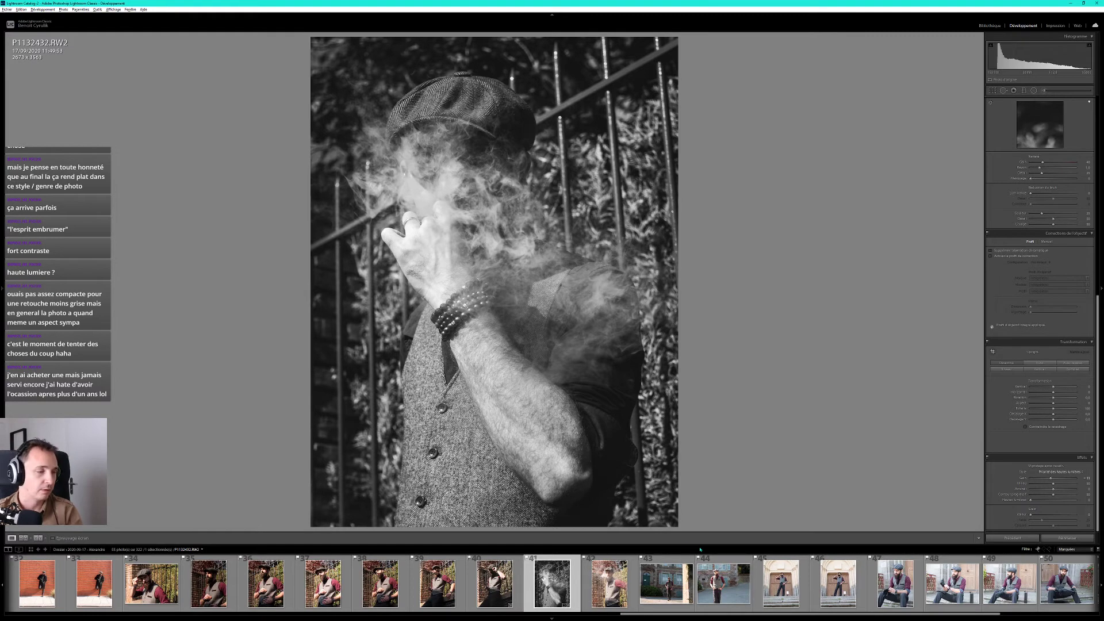
{"action": "left_click", "coordinate": [604, 574]}
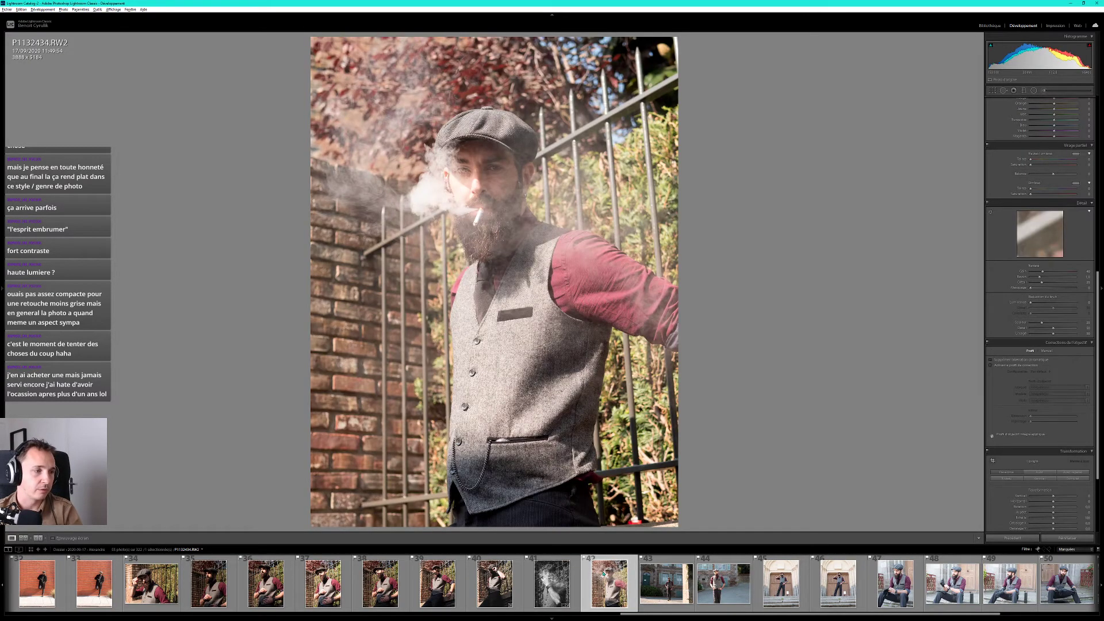
Step between P1132434, P1132442 and the hands-in-pockets shot, ending on P1132455.
{"action": "key", "text": "Right"}
{"action": "scroll", "coordinate": [604, 573], "scroll_direction": "down", "scroll_amount": 1}
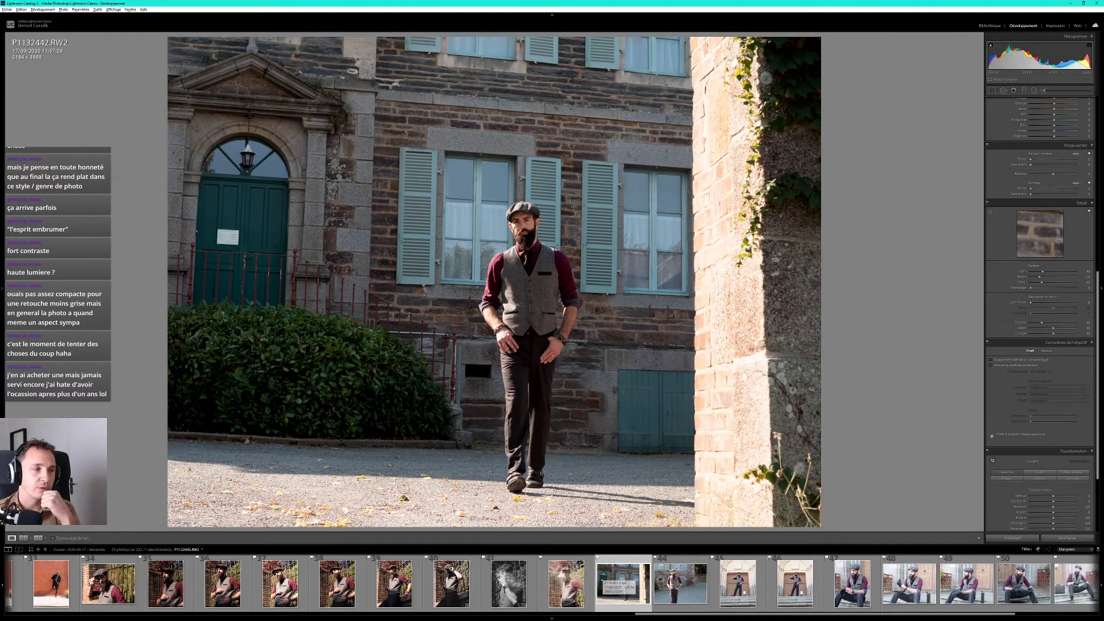
{"action": "scroll", "coordinate": [604, 574], "scroll_direction": "down", "scroll_amount": 1}
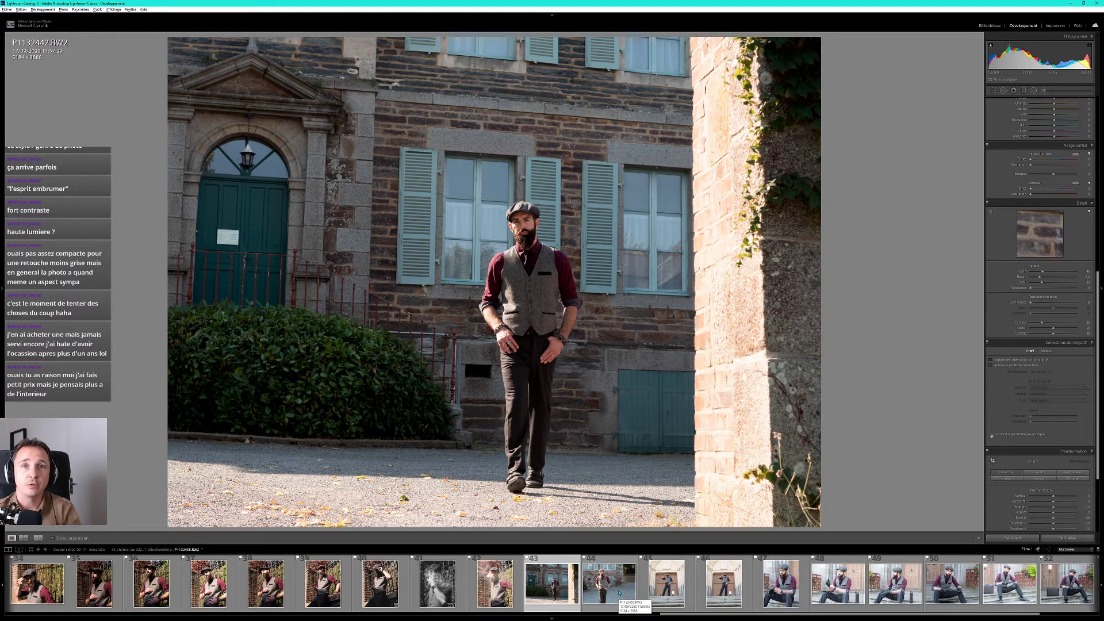
{"action": "left_click", "coordinate": [613, 598]}
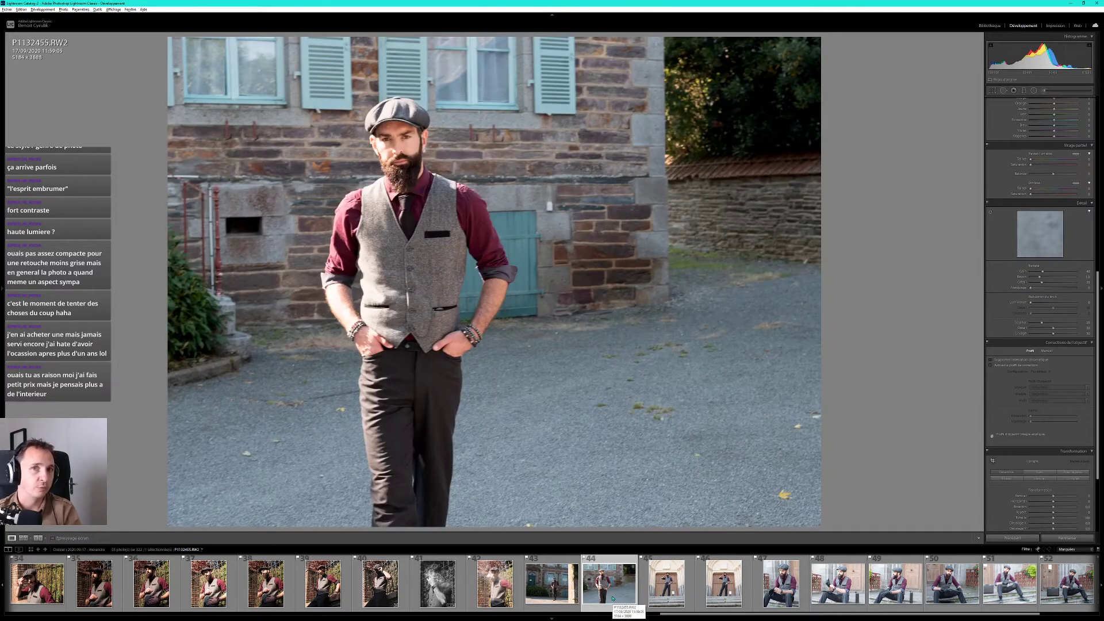
{"action": "left_click", "coordinate": [551, 584]}
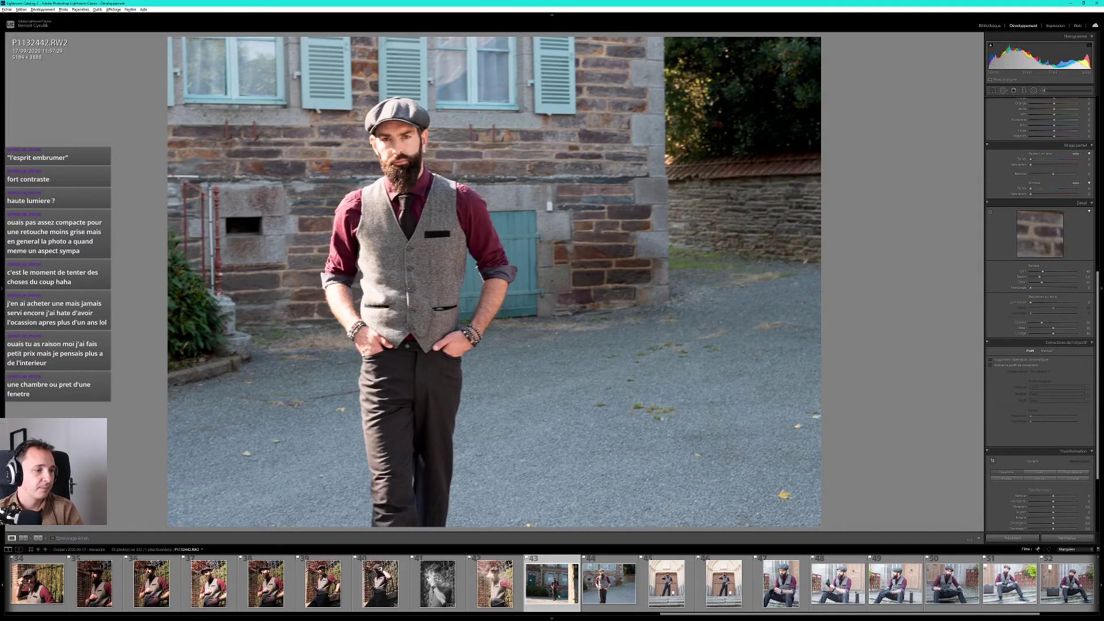
{"action": "left_click", "coordinate": [503, 598]}
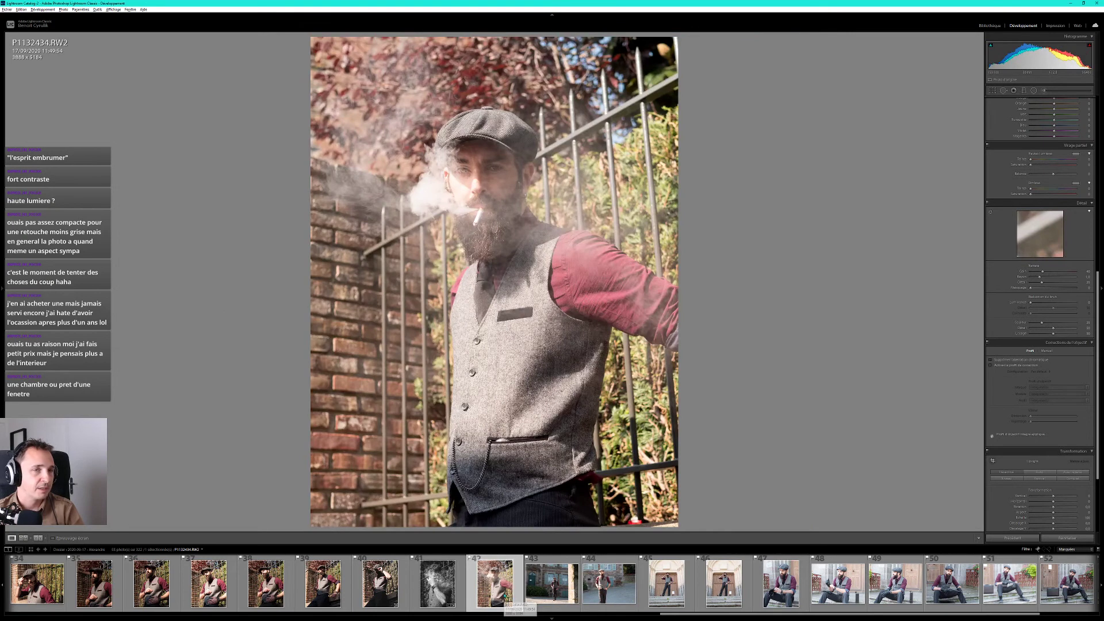
{"action": "left_click", "coordinate": [550, 583]}
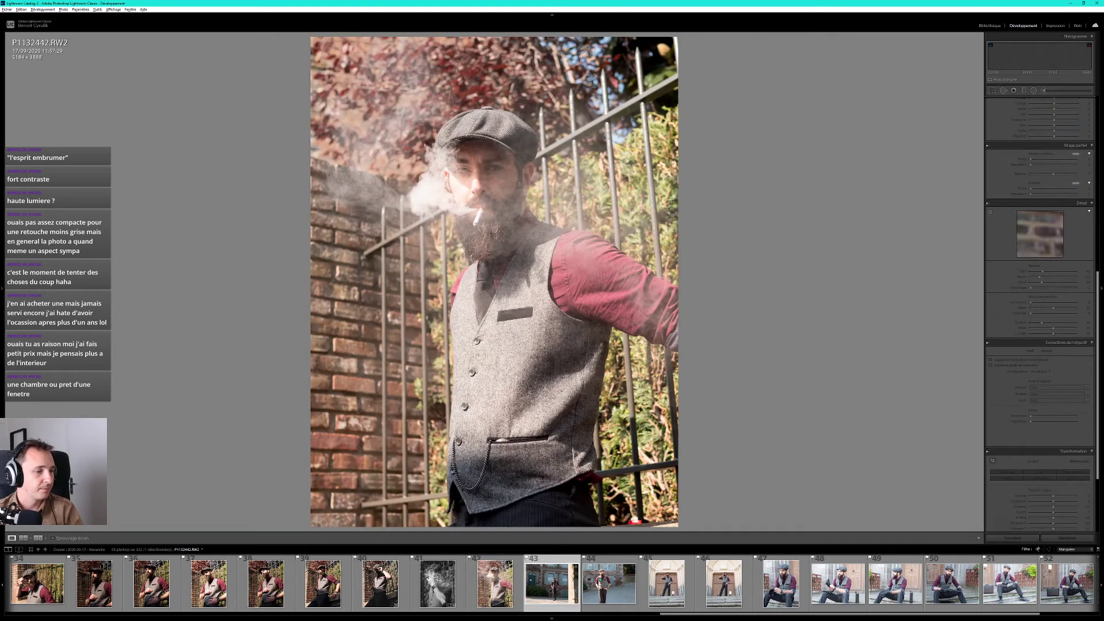
{"action": "key", "text": "Right"}
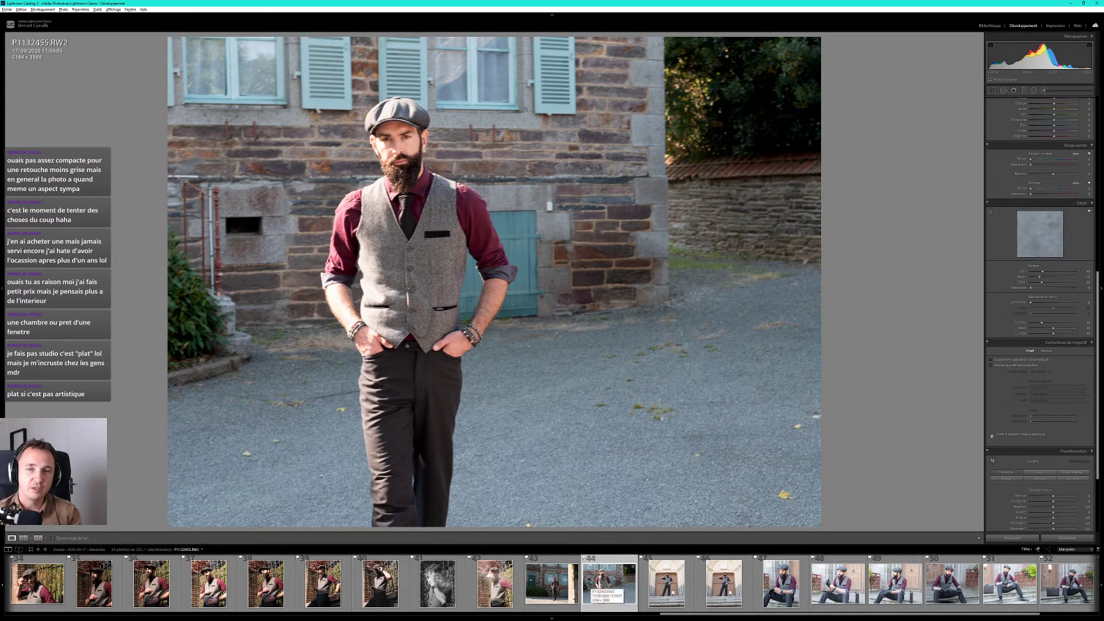
Skip past church-doorway shot P1132473 and land on gloved seated photo P1132484.
{"action": "left_click", "coordinate": [667, 584]}
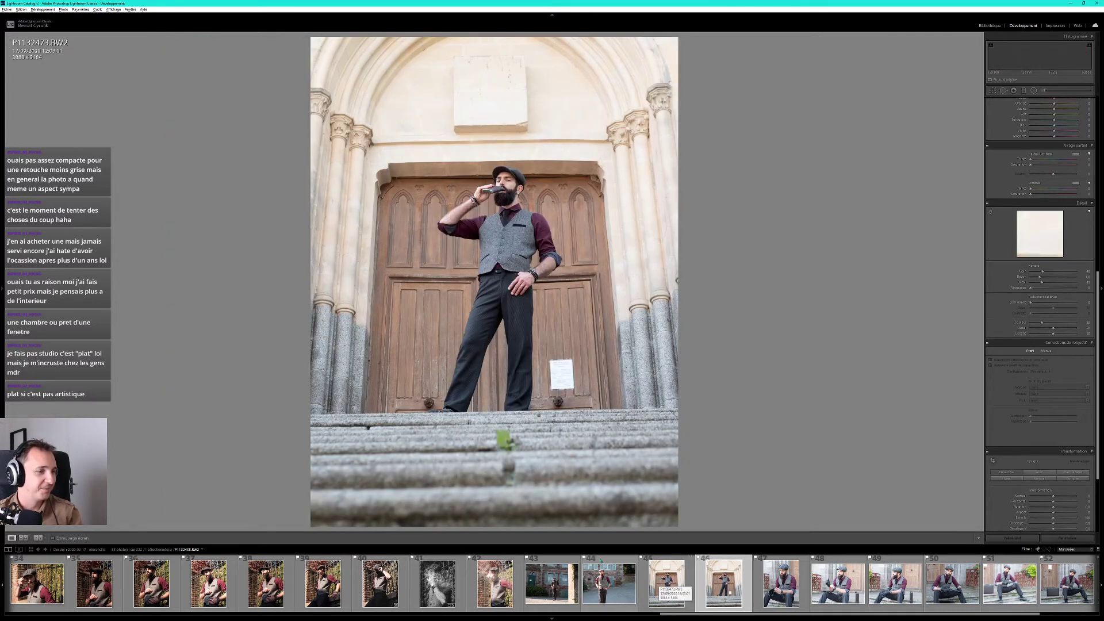
{"action": "key", "text": "Right"}
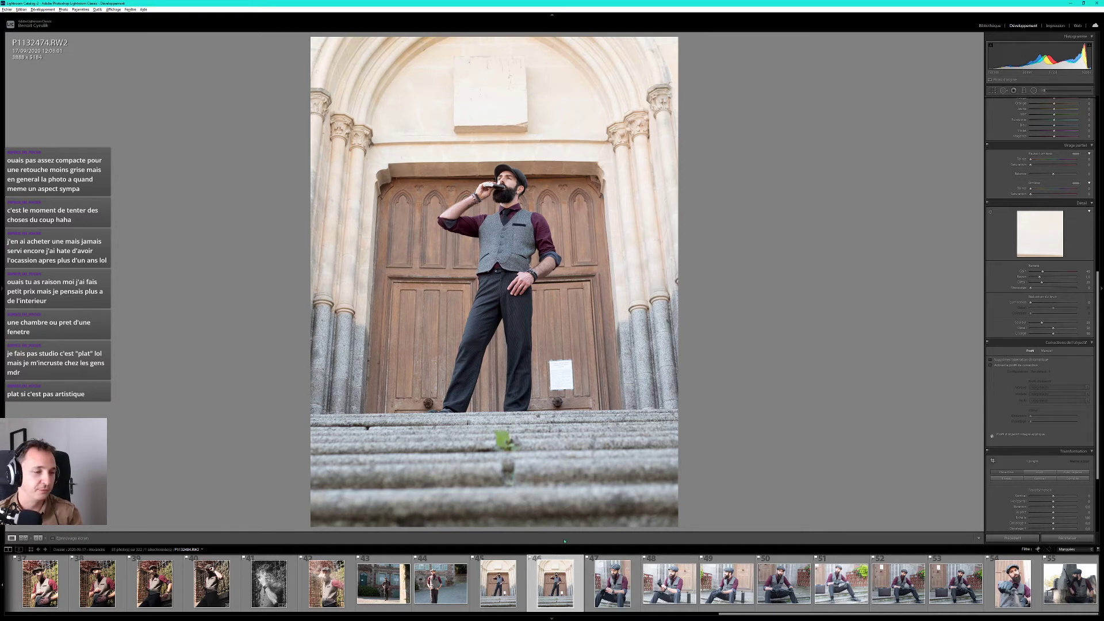
{"action": "left_click", "coordinate": [598, 585]}
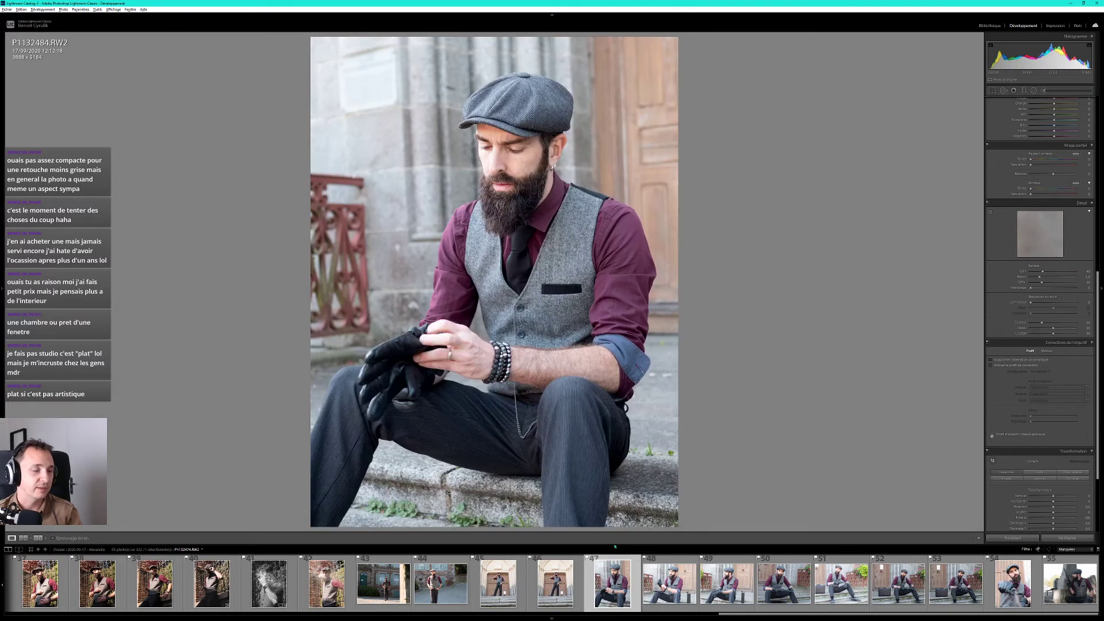
{"action": "key", "text": "Right"}
{"action": "key", "text": "Left"}
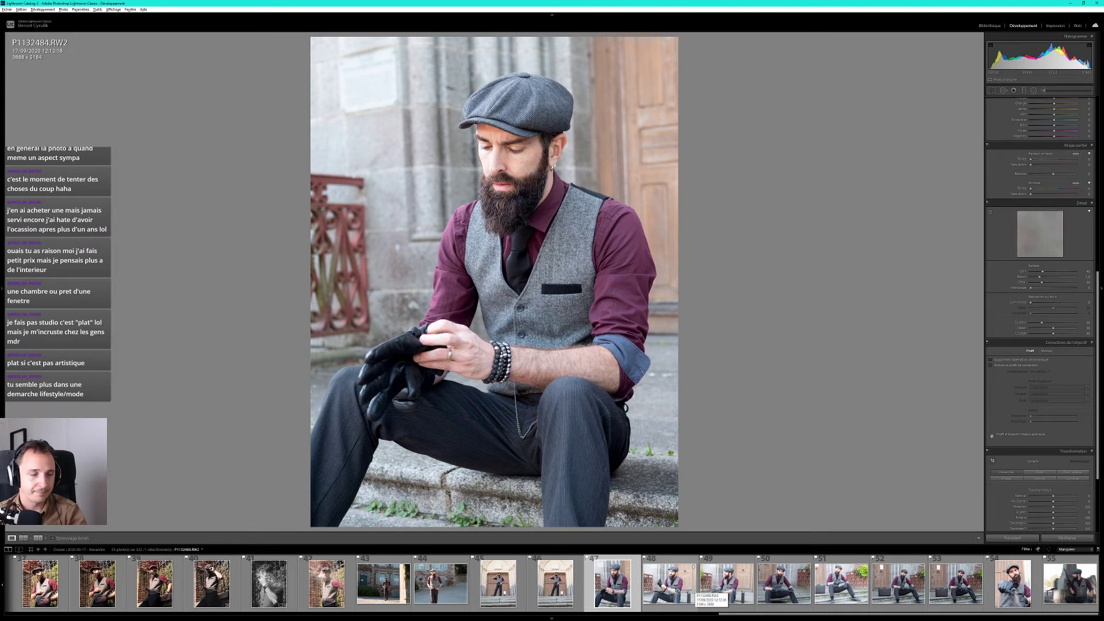
Browse back past P1132489, P1132492 and P1132497 to P1132474, the seated glove-adjusting portrait.
{"action": "left_click", "coordinate": [694, 590]}
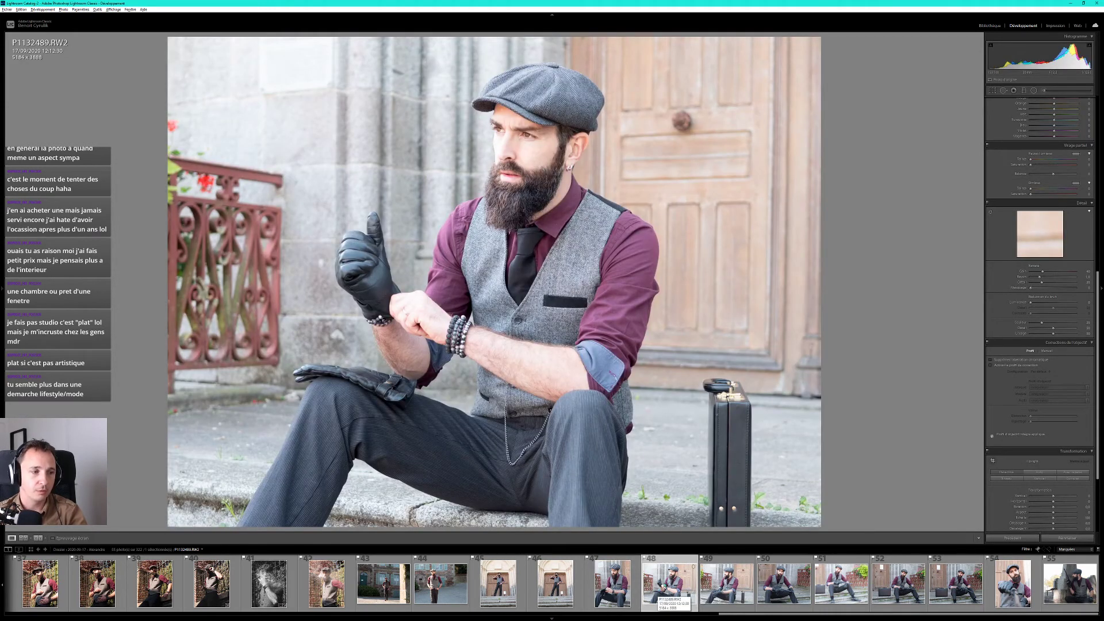
{"action": "left_click", "coordinate": [723, 573]}
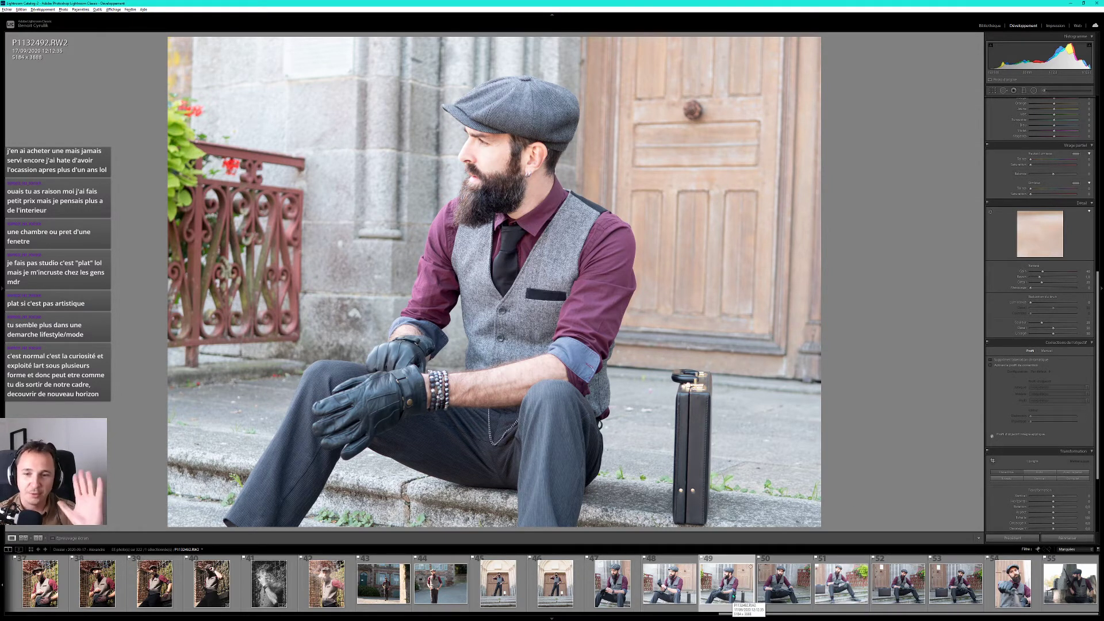
{"action": "left_click", "coordinate": [759, 584]}
{"action": "left_click", "coordinate": [738, 591]}
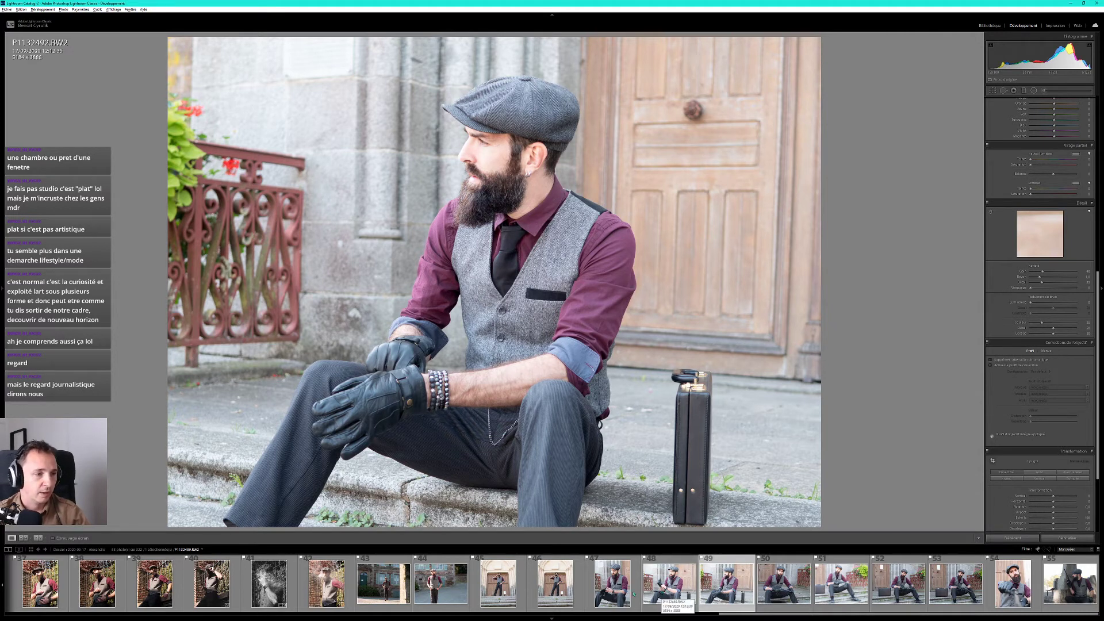
{"action": "left_click", "coordinate": [612, 584]}
{"action": "left_click", "coordinate": [531, 587]}
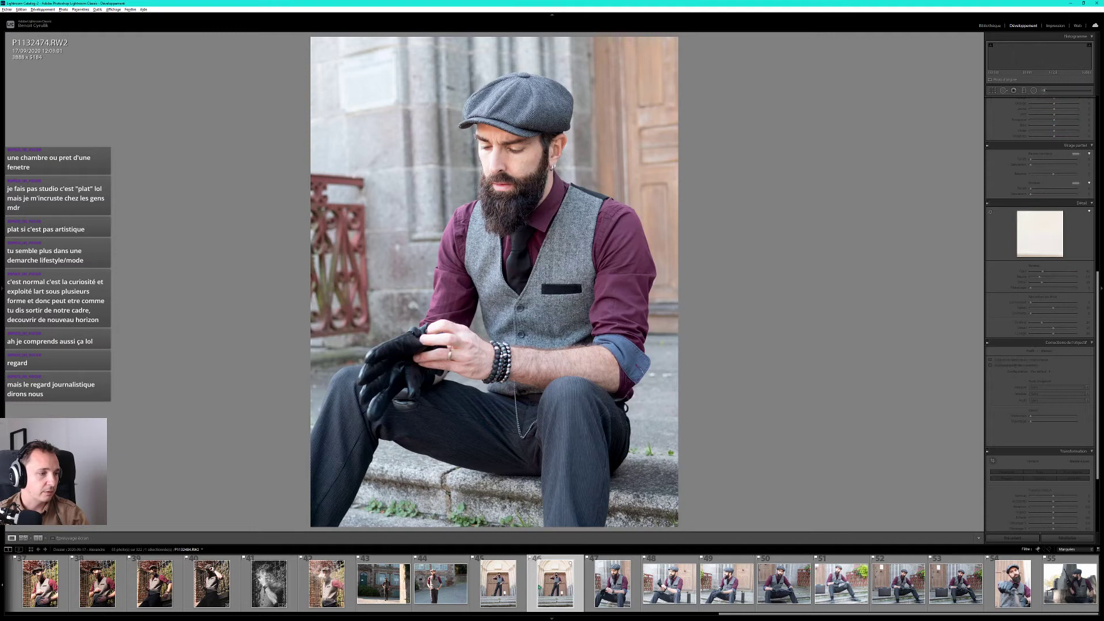
Compare church-door shots P1132473 and P1132474, settle on P1132474, and scroll the panel up to Basic.
{"action": "left_click", "coordinate": [510, 585]}
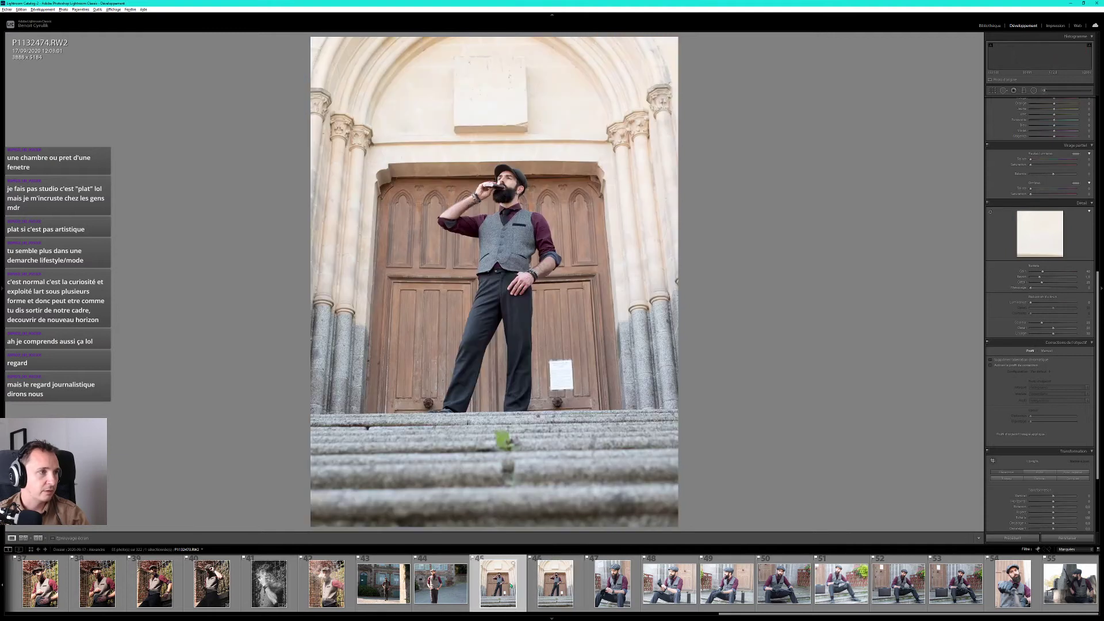
{"action": "left_click", "coordinate": [559, 586]}
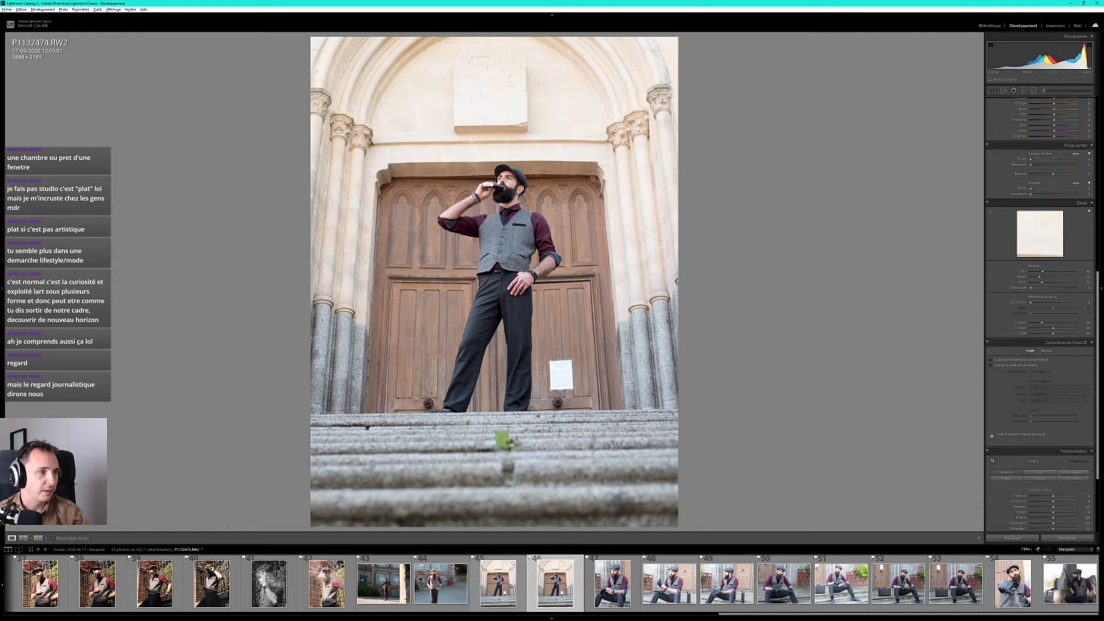
{"action": "left_click", "coordinate": [511, 585]}
{"action": "left_click", "coordinate": [556, 590]}
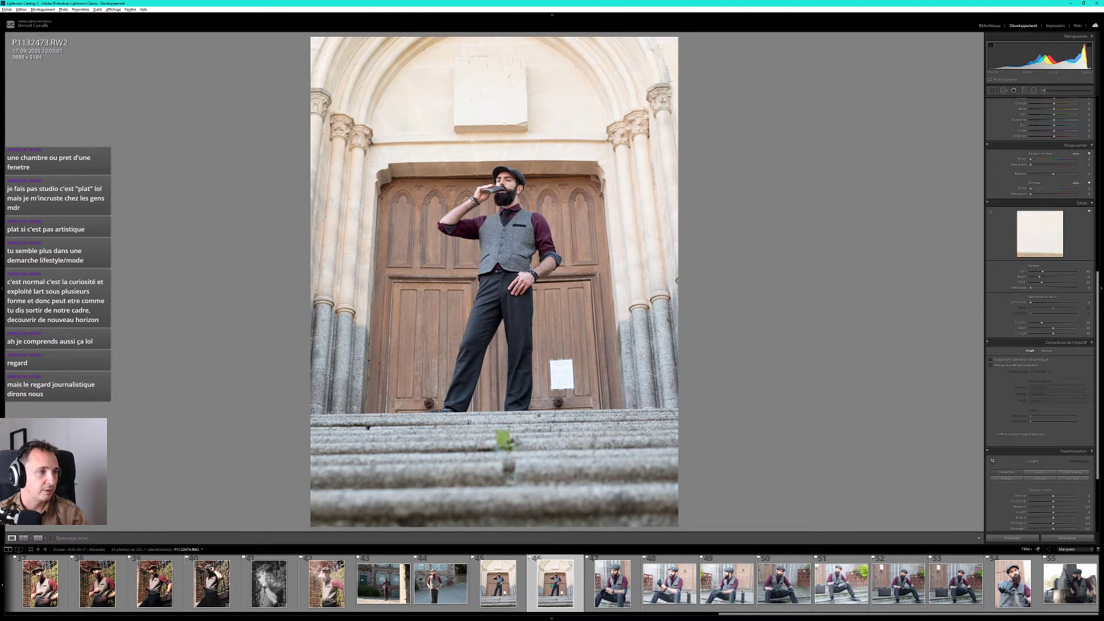
{"action": "left_click", "coordinate": [511, 587]}
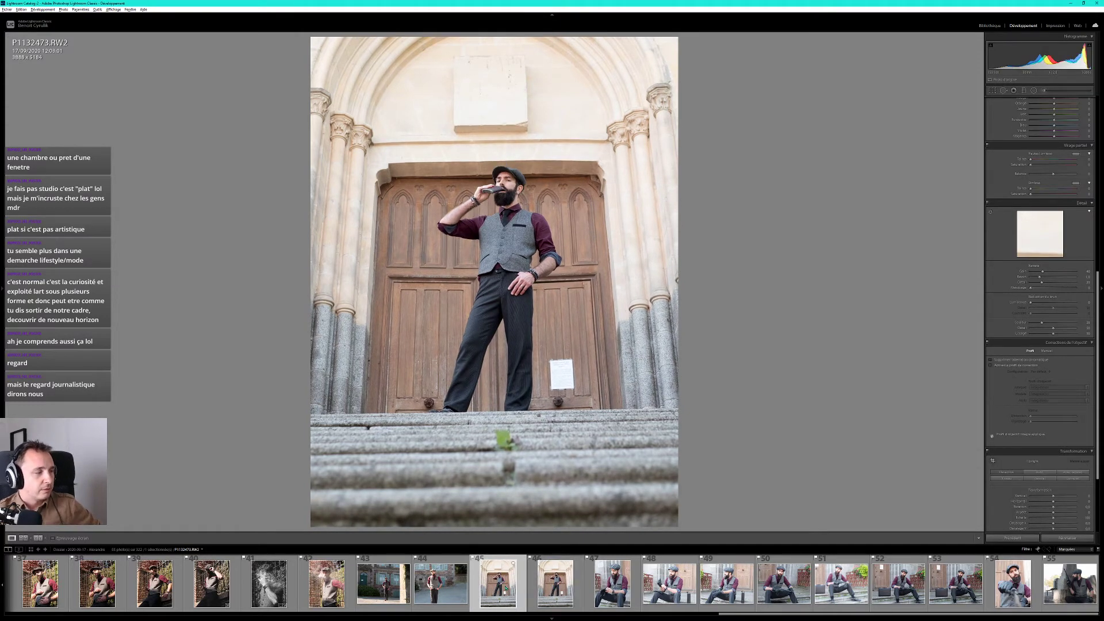
{"action": "left_click", "coordinate": [558, 588]}
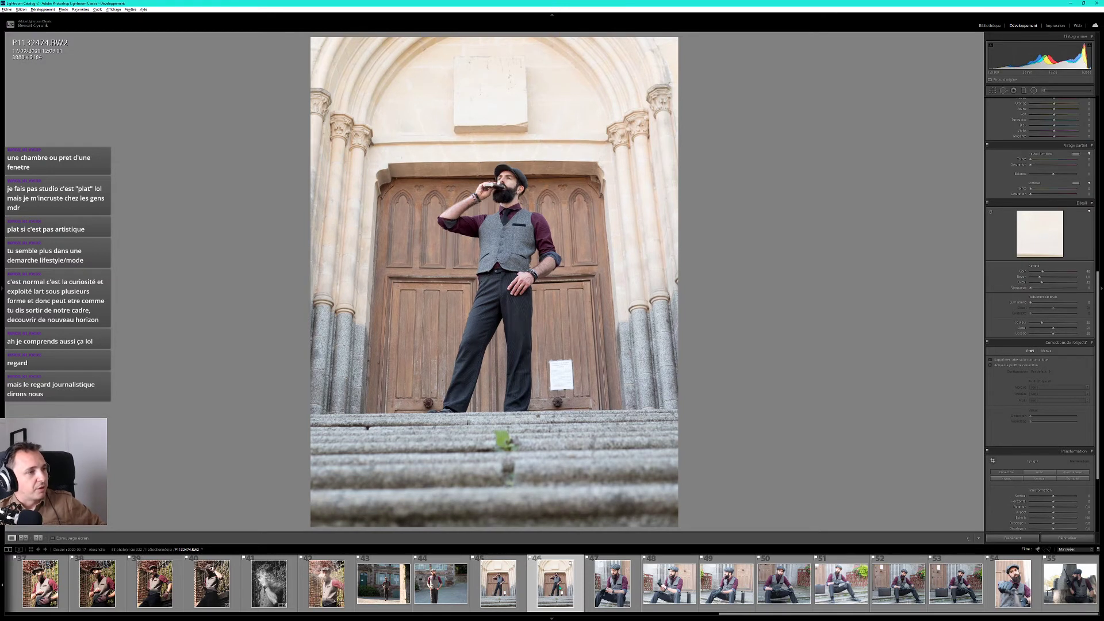
{"action": "mouse_move", "coordinate": [556, 583]}
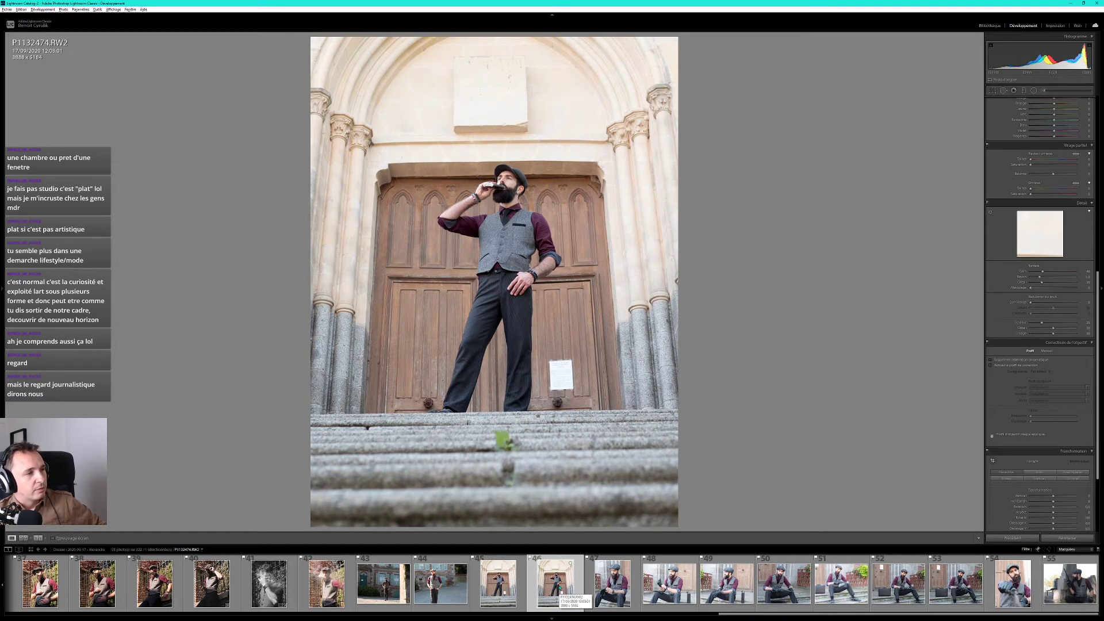
{"action": "scroll", "coordinate": [1083, 128], "scroll_direction": "up", "scroll_amount": 5}
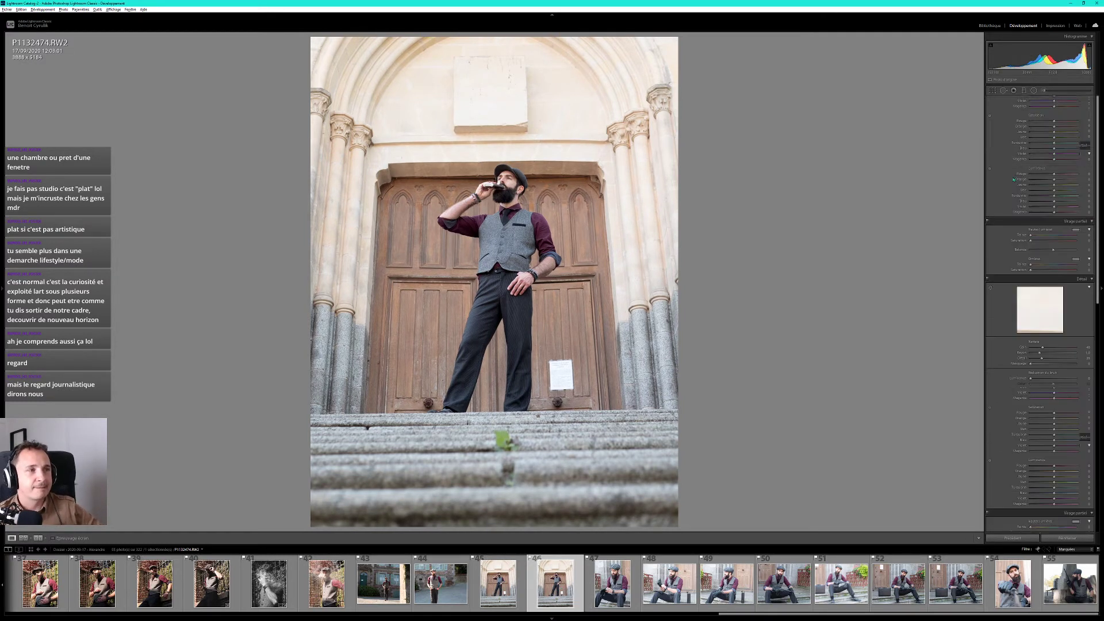
{"action": "scroll", "coordinate": [1084, 129], "scroll_direction": "up", "scroll_amount": 5}
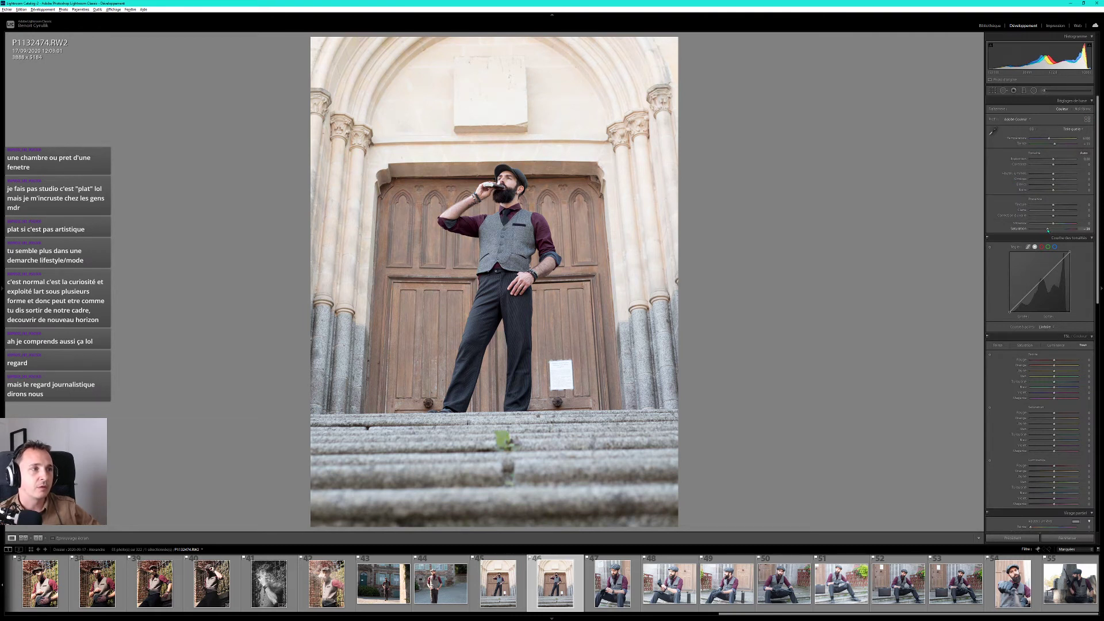
Rotate the church-door portrait about 0.86° to straighten the doorway and apply the crop.
{"action": "key", "text": "r"}
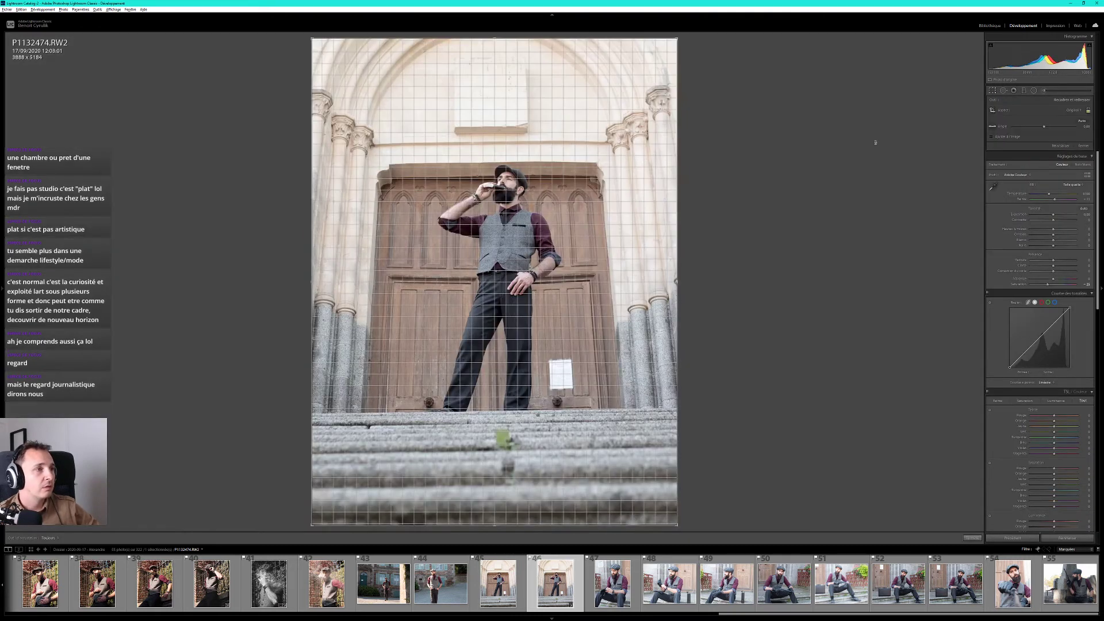
{"action": "left_click_drag", "start_coordinate": [875, 142], "coordinate": [877, 146]}
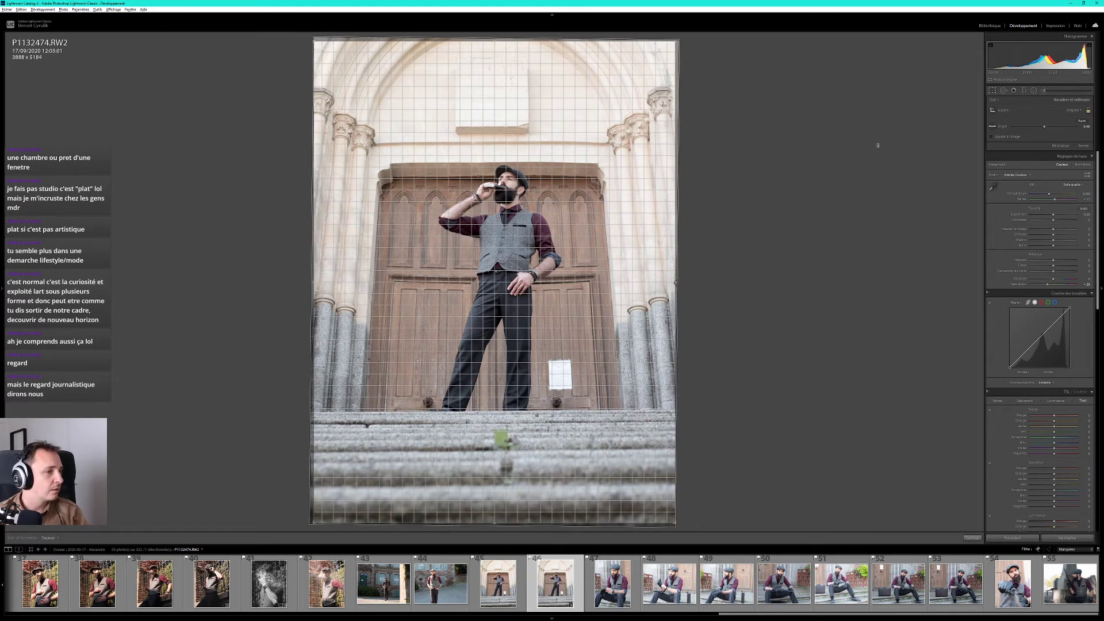
{"action": "left_click_drag", "start_coordinate": [877, 145], "coordinate": [880, 144]}
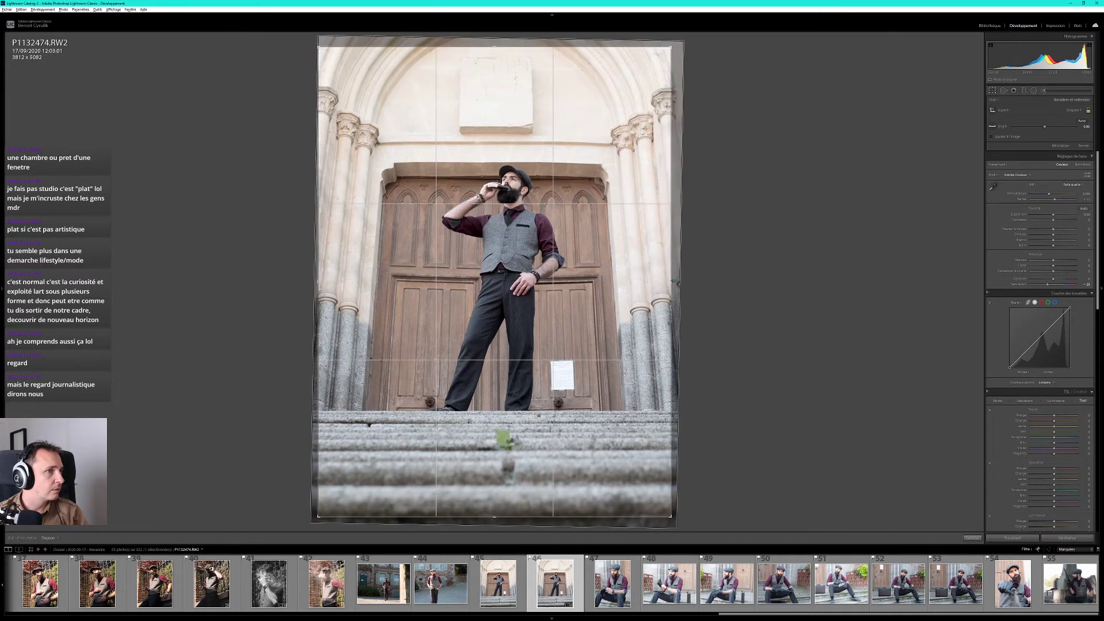
{"action": "key", "text": "Return"}
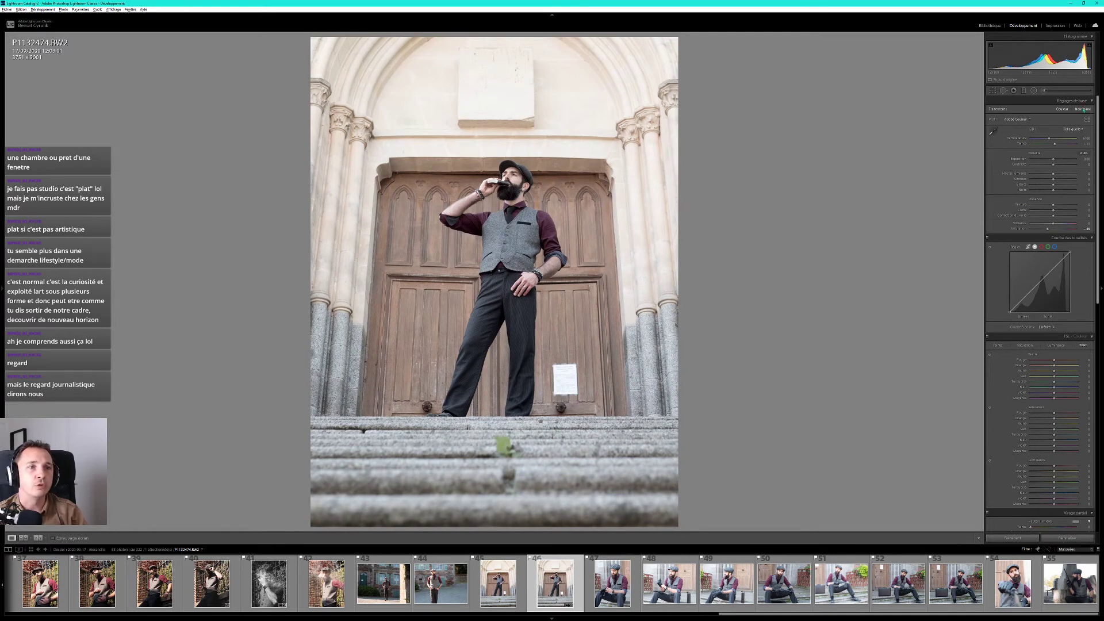
Set Contrast about +46, Saturation about -37, Clarity about +31, and lift the tone-curve black point.
{"action": "left_click_drag", "start_coordinate": [1054, 165], "coordinate": [1065, 165]}
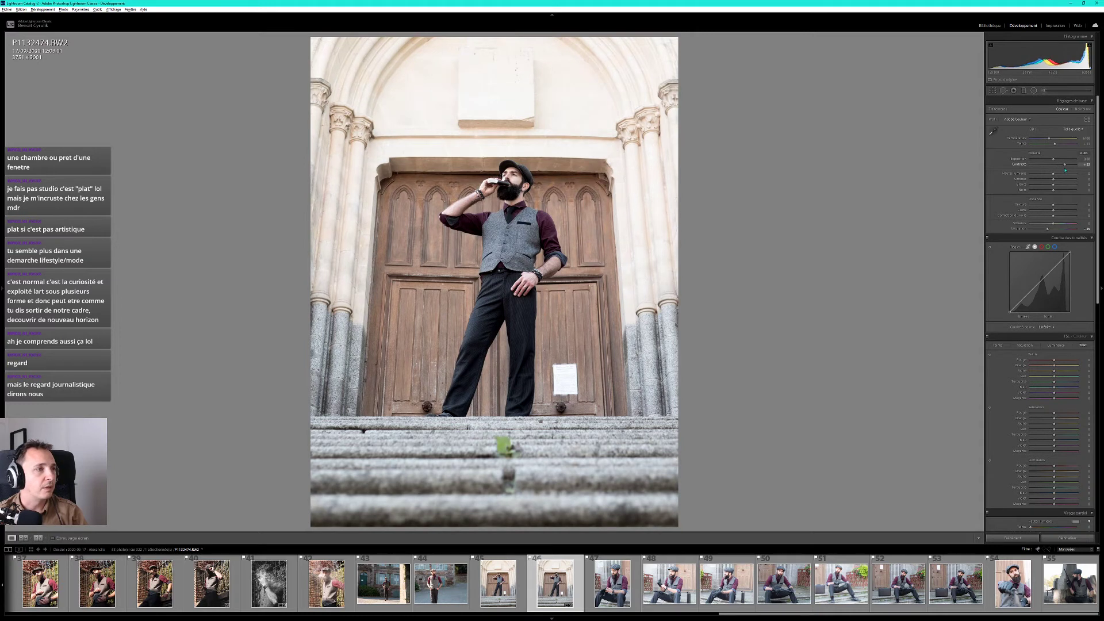
{"action": "left_click", "coordinate": [1040, 229]}
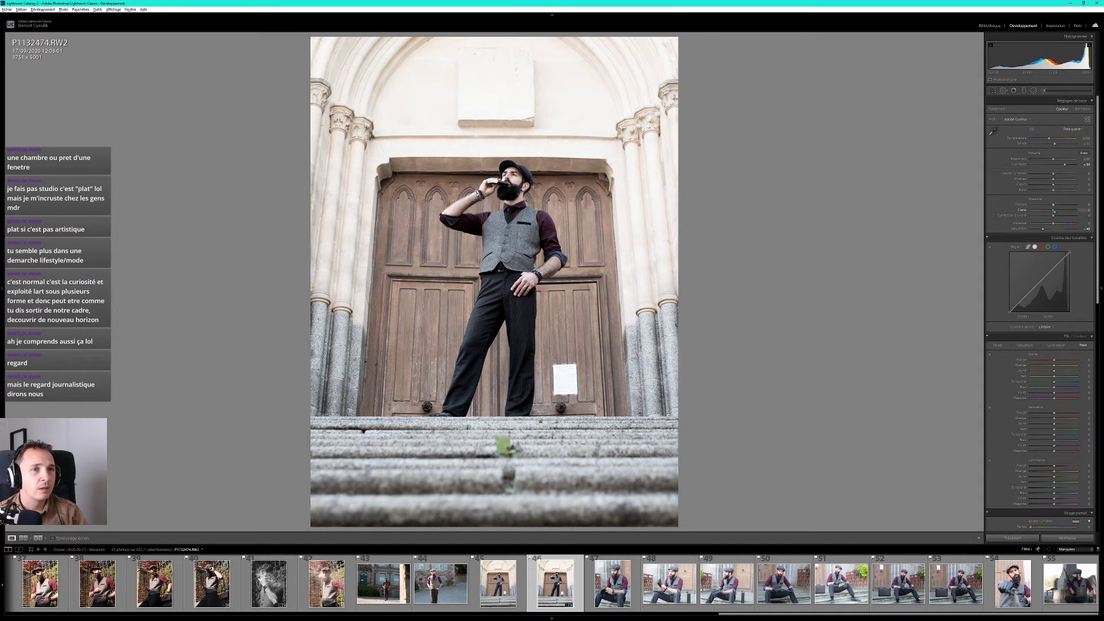
{"action": "left_click_drag", "start_coordinate": [1054, 210], "coordinate": [1062, 213]}
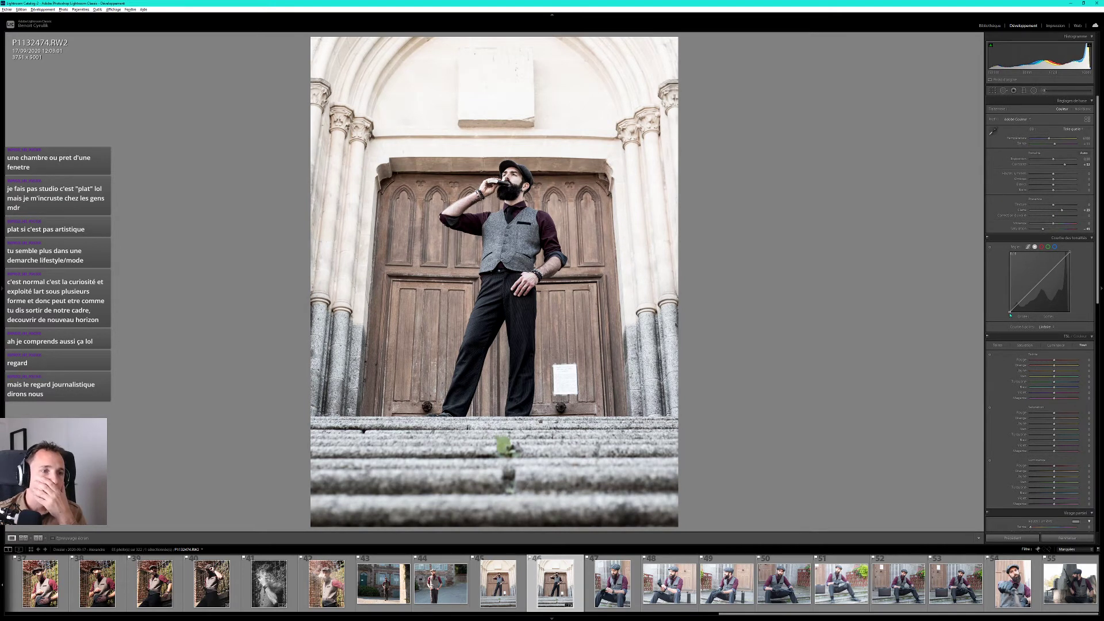
{"action": "left_click_drag", "start_coordinate": [1010, 312], "coordinate": [1014, 308]}
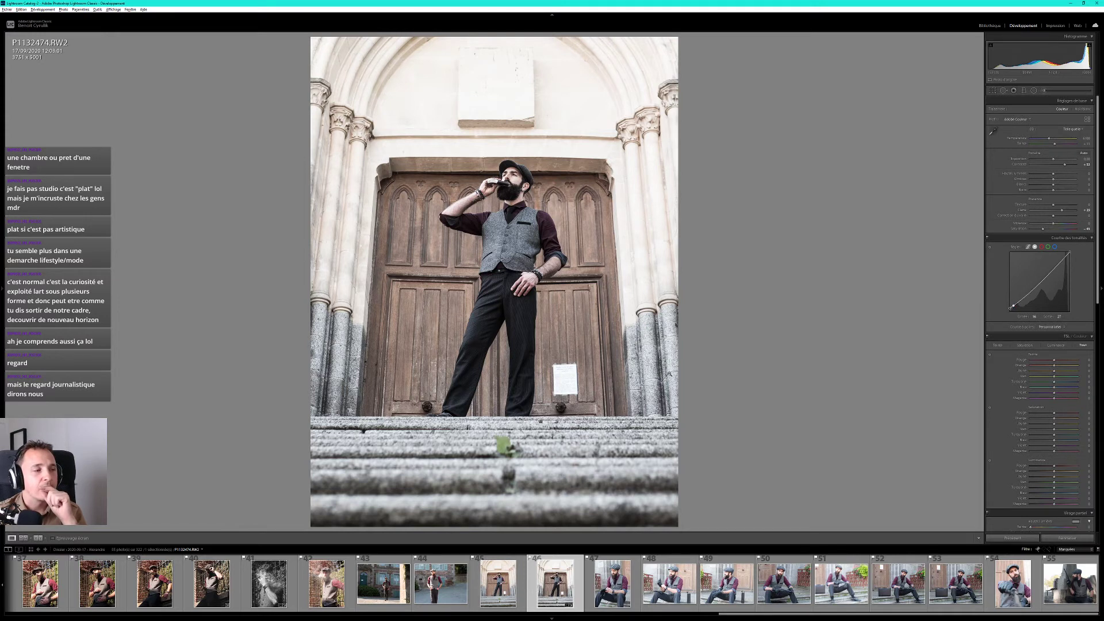
Check the door notice at 1:1, zoom back out, and move on to P1132484.
{"action": "left_click", "coordinate": [566, 381]}
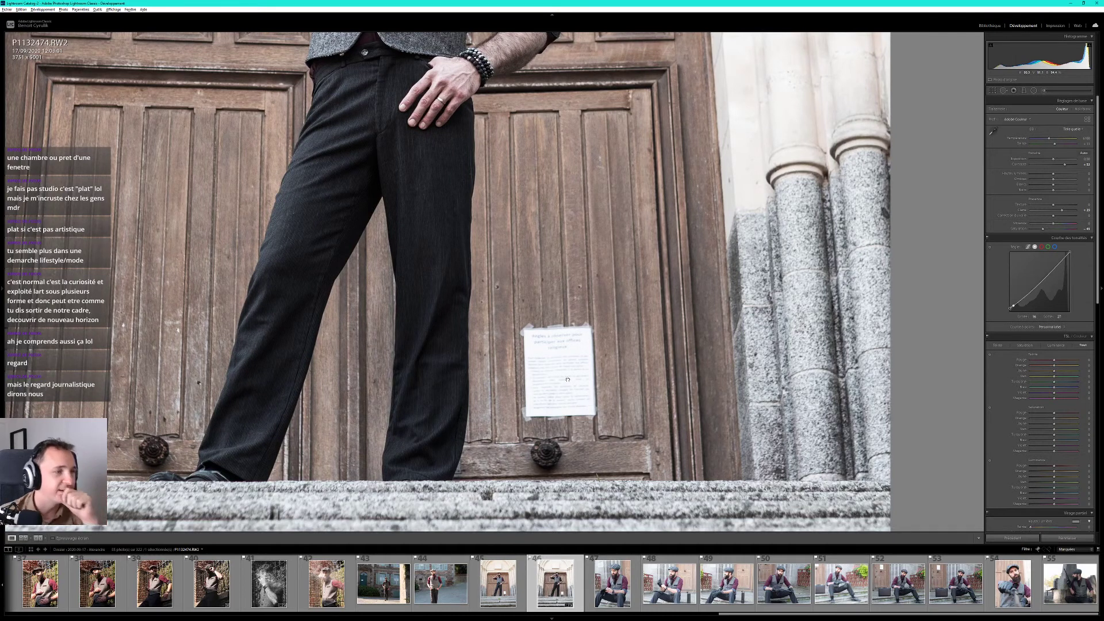
{"action": "left_click", "coordinate": [568, 380]}
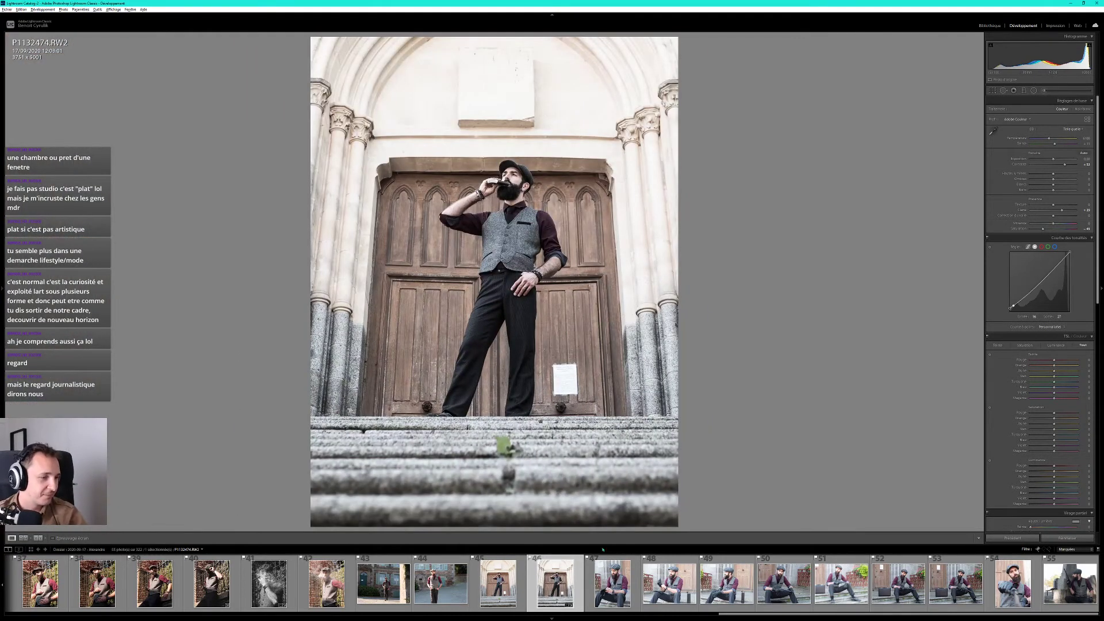
{"action": "left_click", "coordinate": [613, 584]}
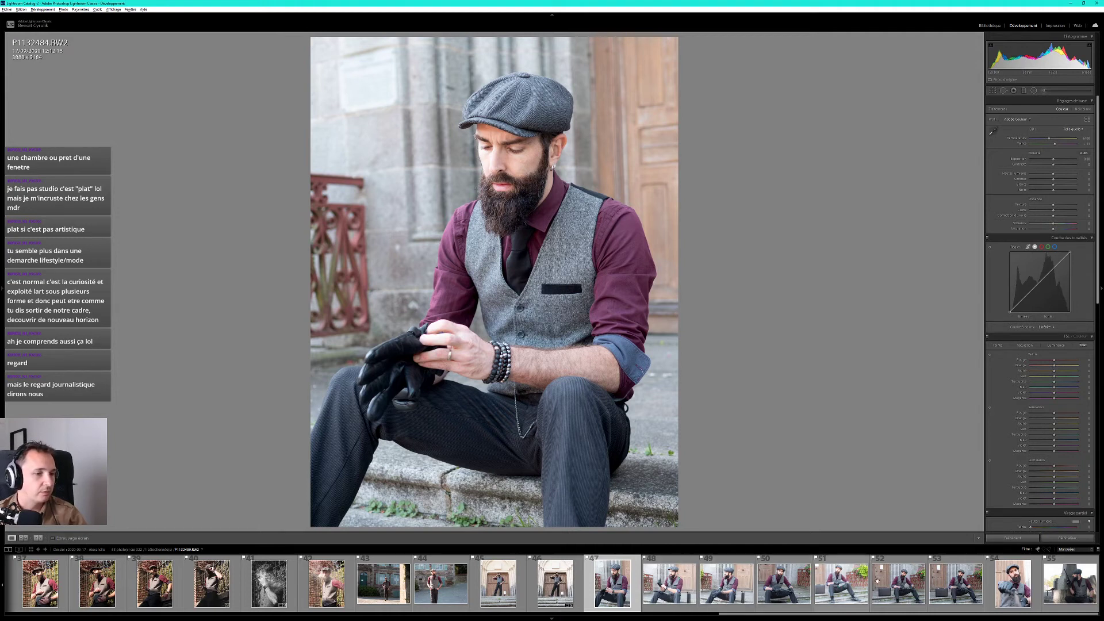
Step from P1132489 through the seated portraits and remove the pick flag from blurry P1132499.
{"action": "left_click", "coordinate": [685, 561]}
{"action": "key", "text": "Right"}
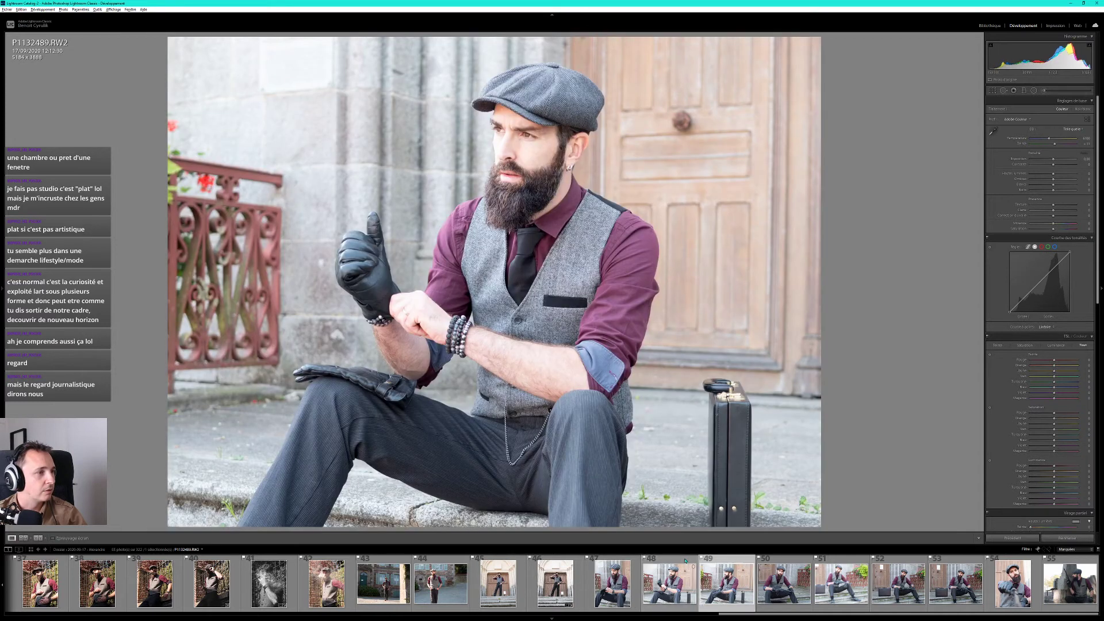
{"action": "key", "text": "Right"}
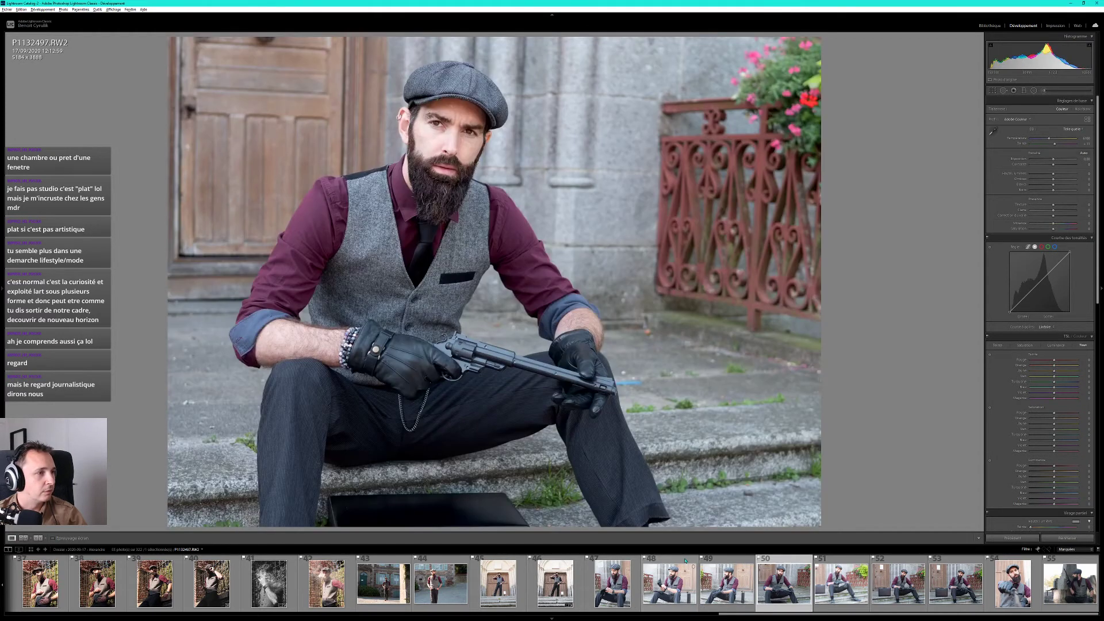
{"action": "key", "text": "Right"}
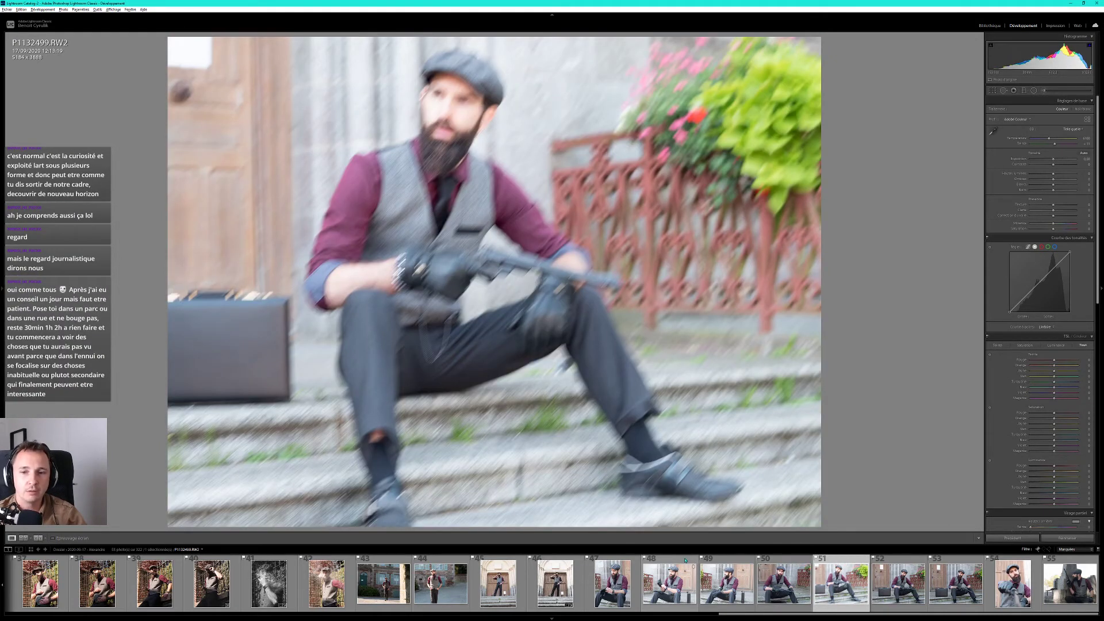
{"action": "key", "text": "u"}
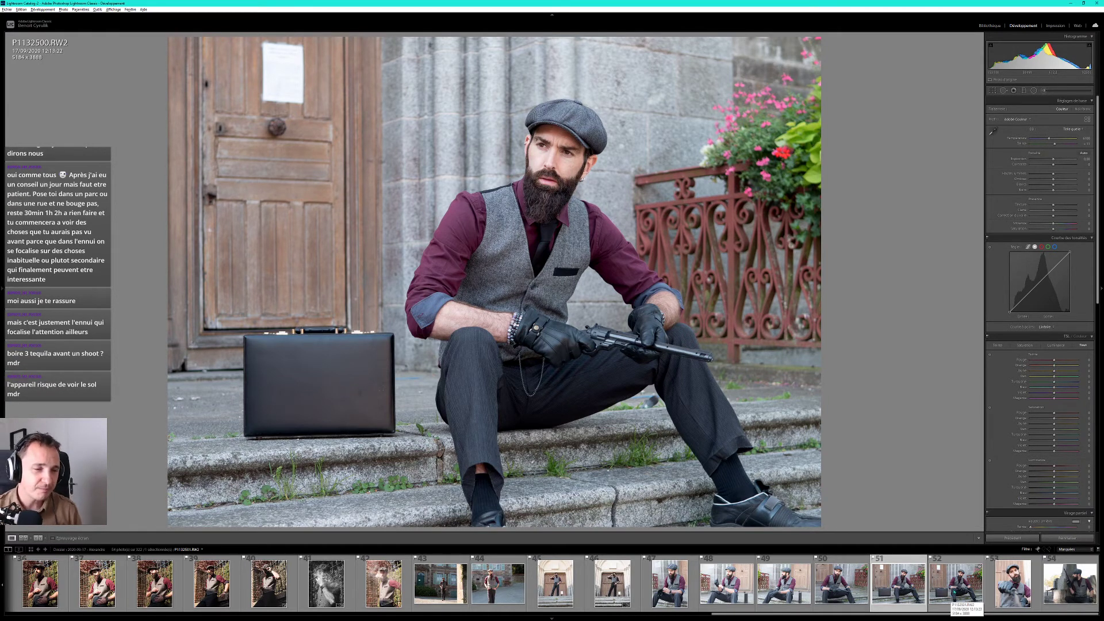
Flip between the seated gun portraits P1132500 and P1132501, settling on P1132501.
{"action": "left_click", "coordinate": [954, 592]}
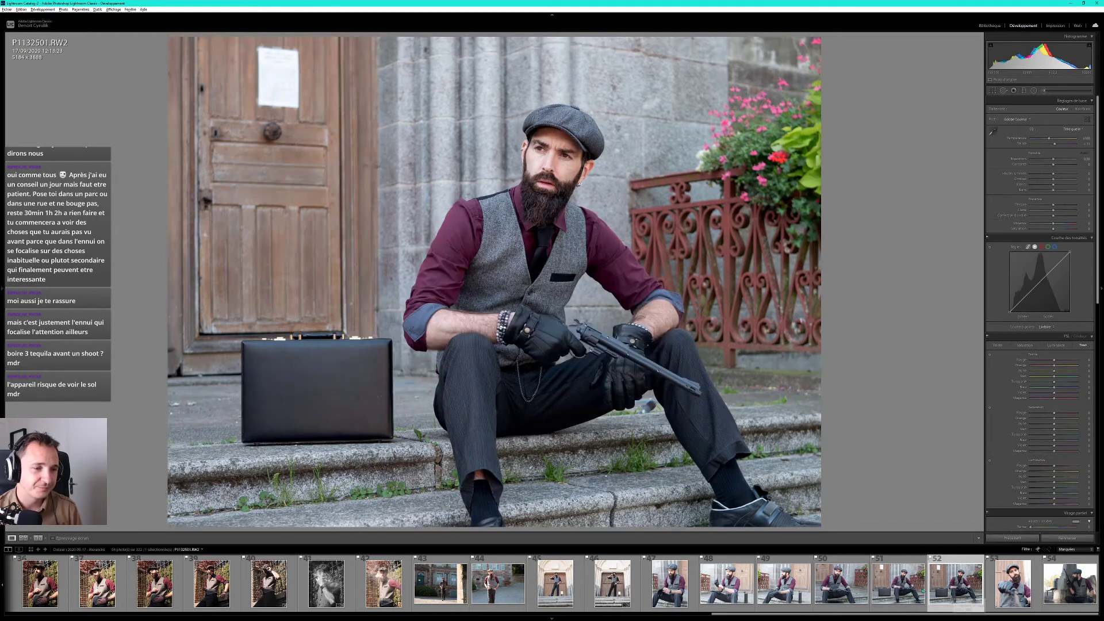
{"action": "left_click", "coordinate": [941, 586]}
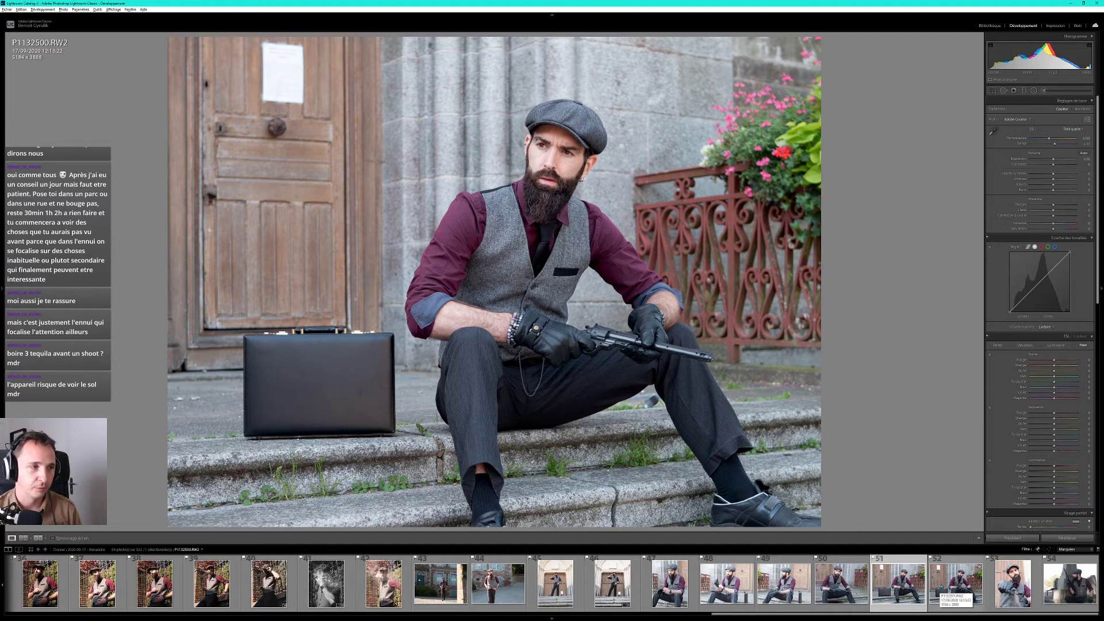
{"action": "left_click", "coordinate": [941, 586]}
{"action": "key", "text": "Left"}
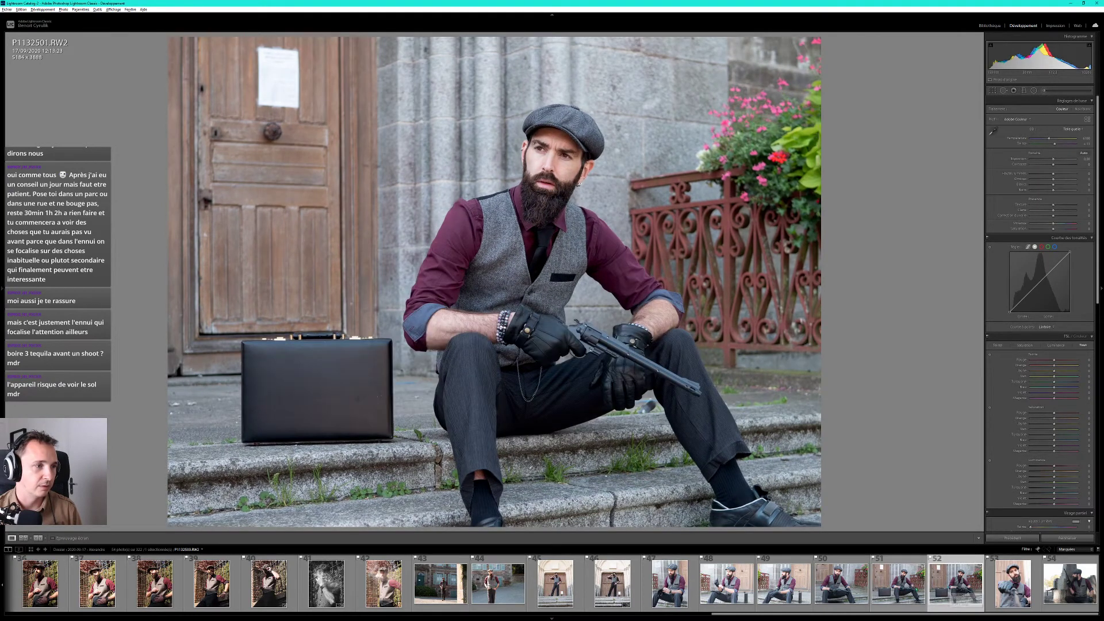
{"action": "left_click", "coordinate": [908, 590]}
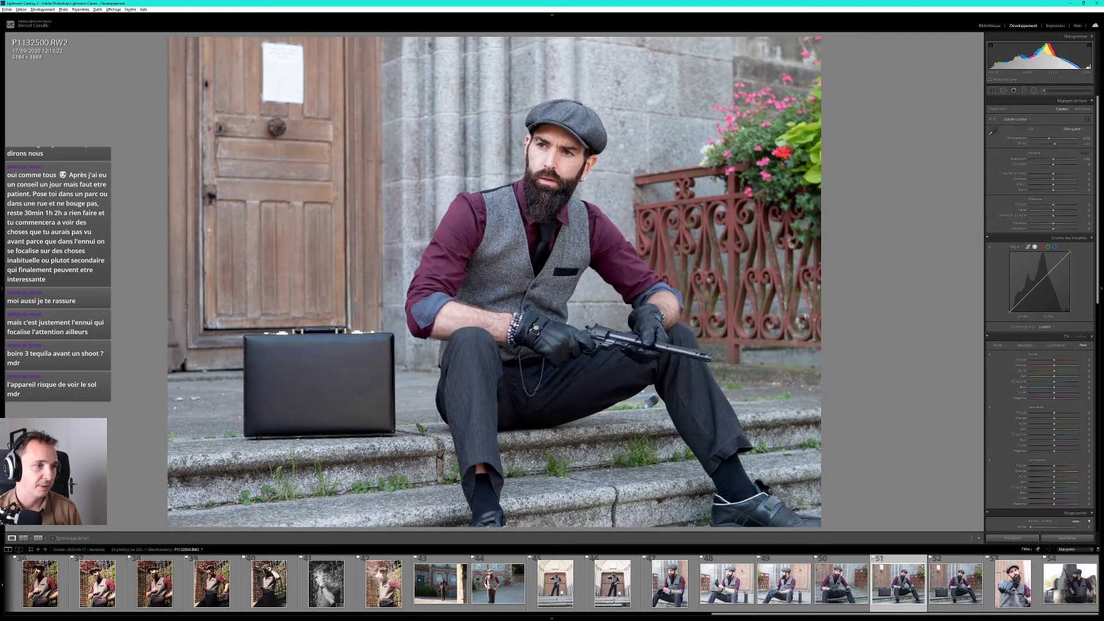
{"action": "left_click", "coordinate": [950, 591]}
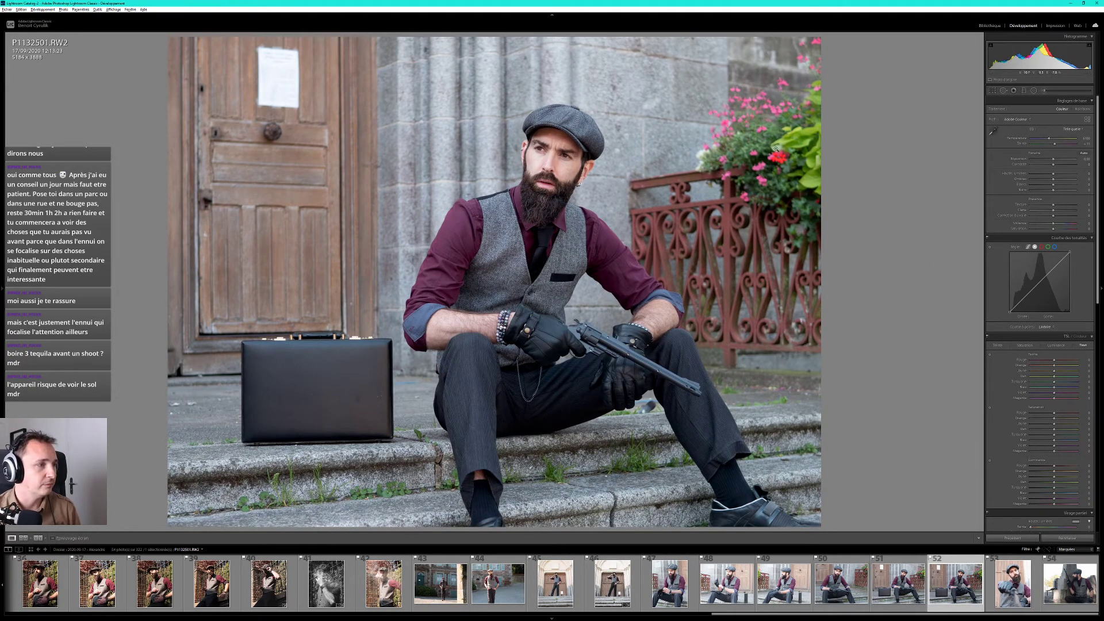
Try the 1 x 1.85 and wider crop ratios, repositioning the photo inside the frame.
{"action": "key", "text": "r"}
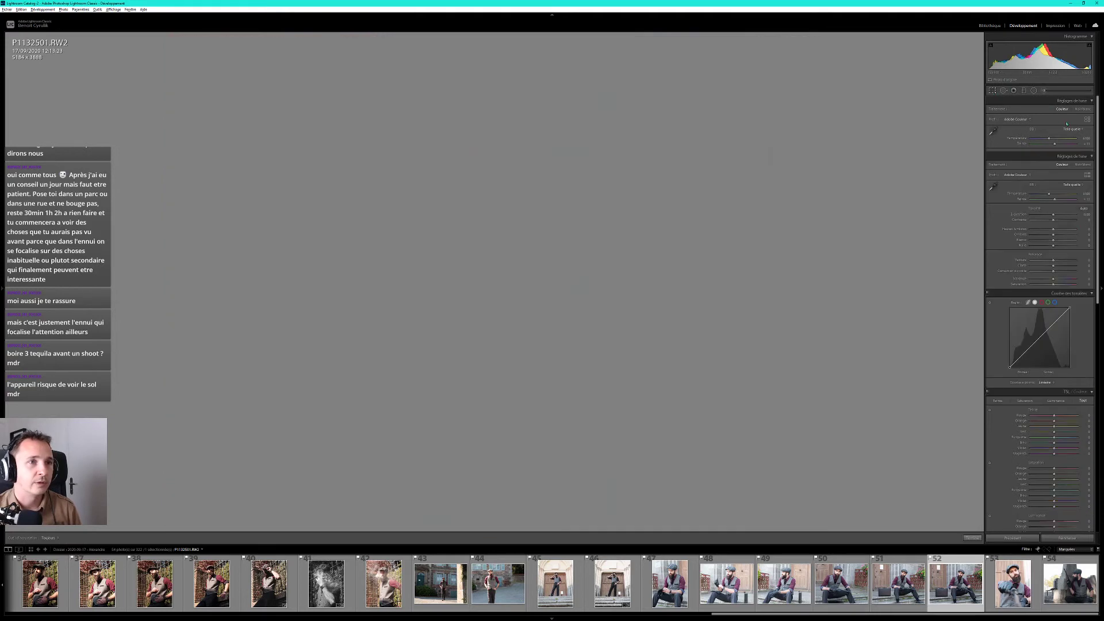
{"action": "left_click", "coordinate": [1073, 110]}
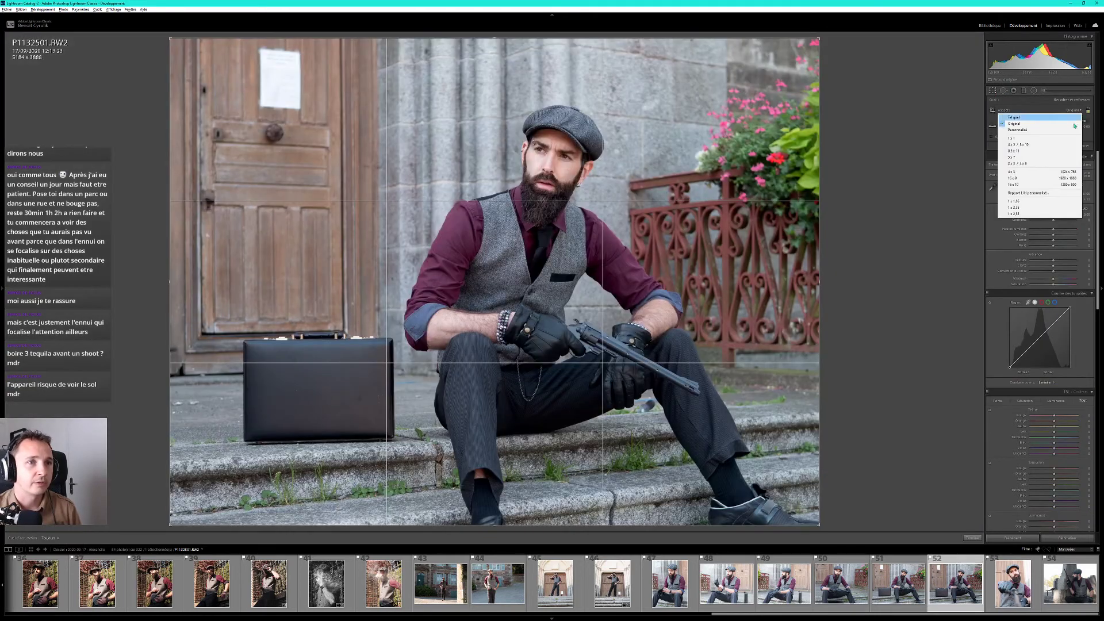
{"action": "left_click", "coordinate": [1027, 201]}
{"action": "left_click_drag", "start_coordinate": [719, 225], "coordinate": [728, 227]}
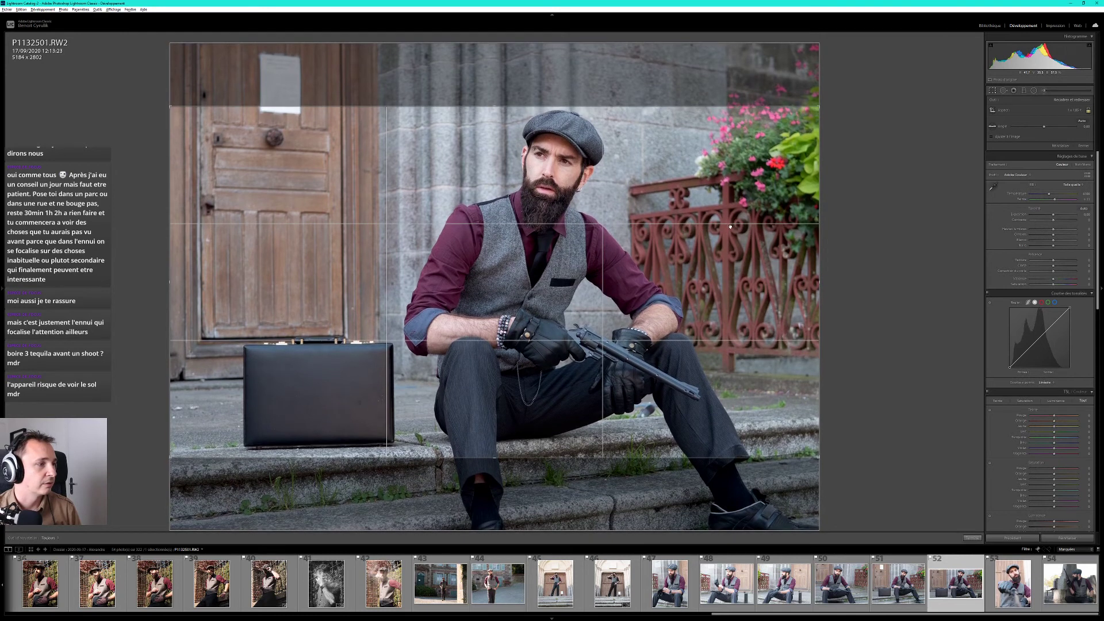
{"action": "left_click", "coordinate": [1073, 109]}
{"action": "left_click", "coordinate": [1023, 210]}
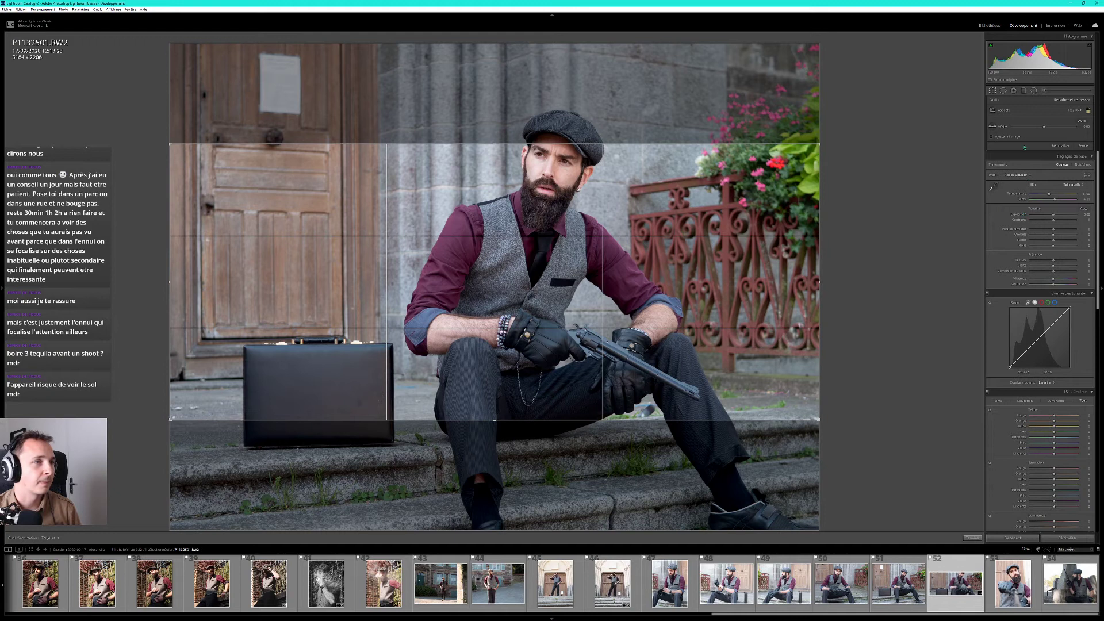
Try 1 x 2.55, then set a 16 x 9 crop stretched to both photo edges and apply it.
{"action": "left_click", "coordinate": [1073, 109]}
{"action": "left_click", "coordinate": [1025, 214]}
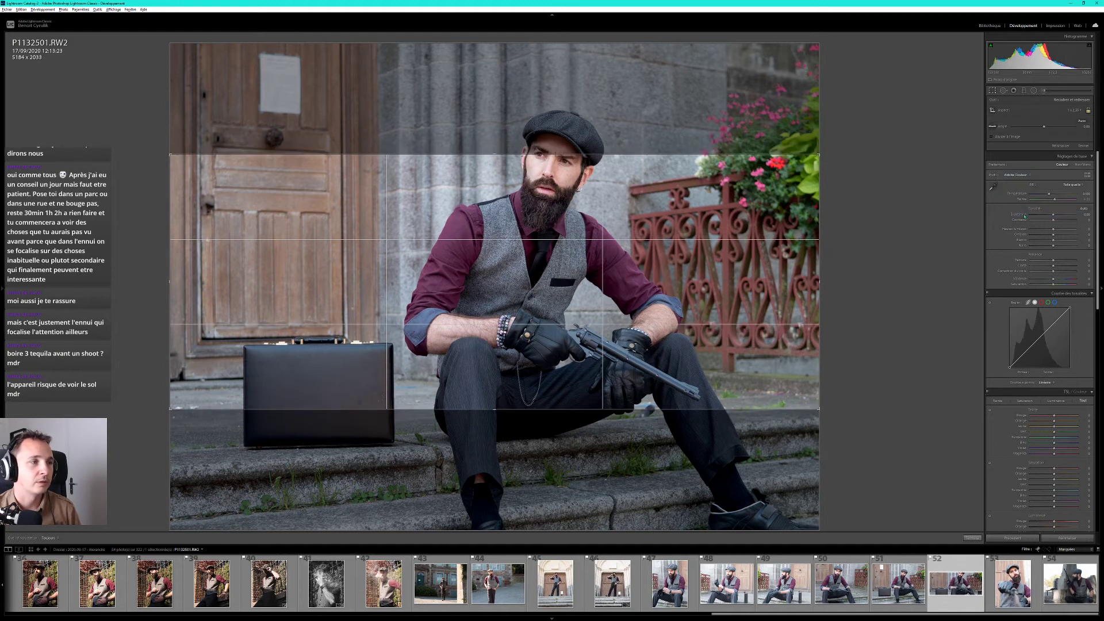
{"action": "left_click", "coordinate": [1073, 110]}
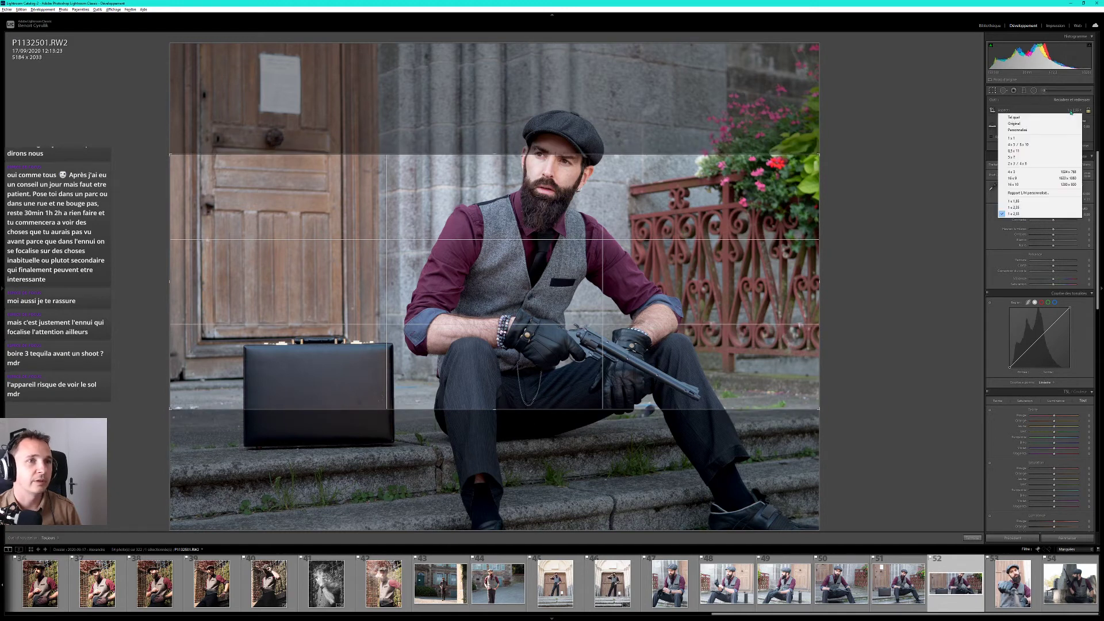
{"action": "left_click", "coordinate": [1023, 179]}
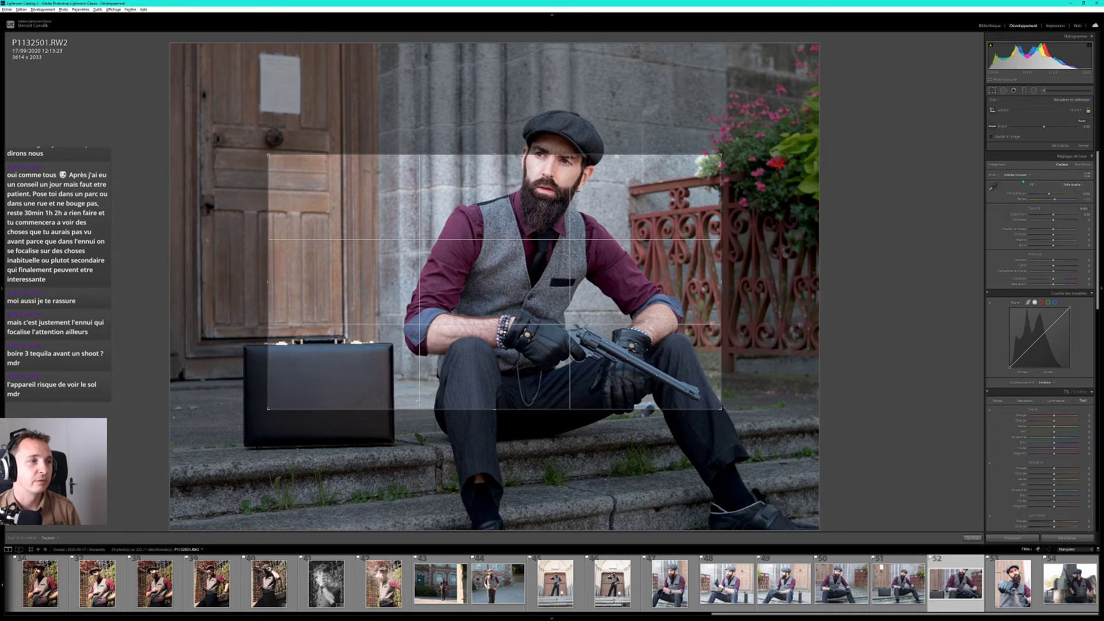
{"action": "left_click_drag", "start_coordinate": [728, 281], "coordinate": [819, 282]}
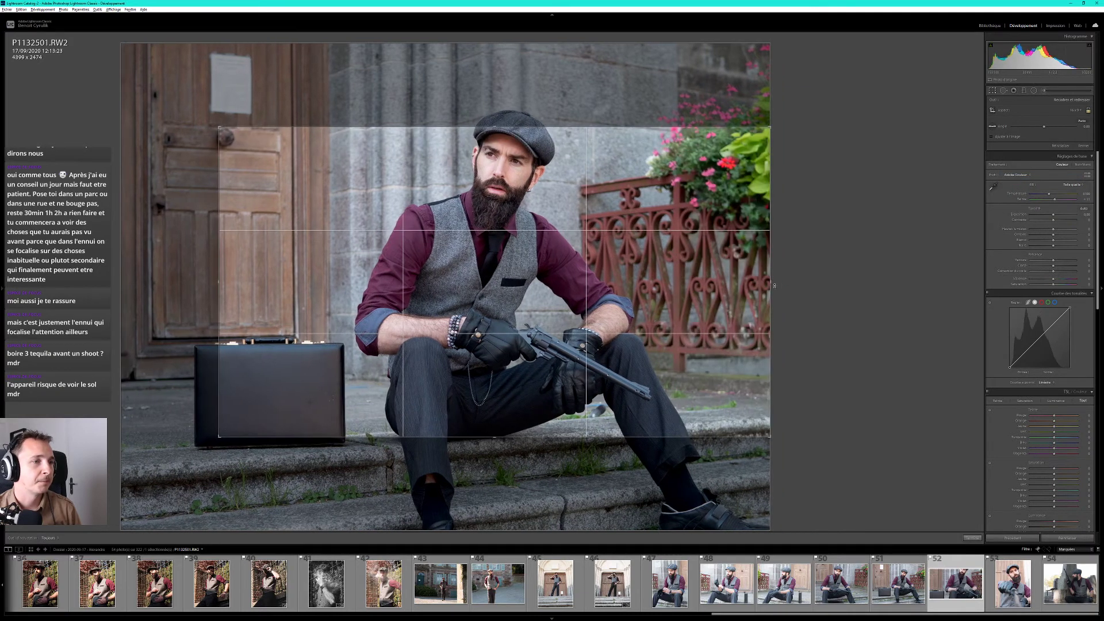
{"action": "left_click_drag", "start_coordinate": [194, 282], "coordinate": [134, 282]}
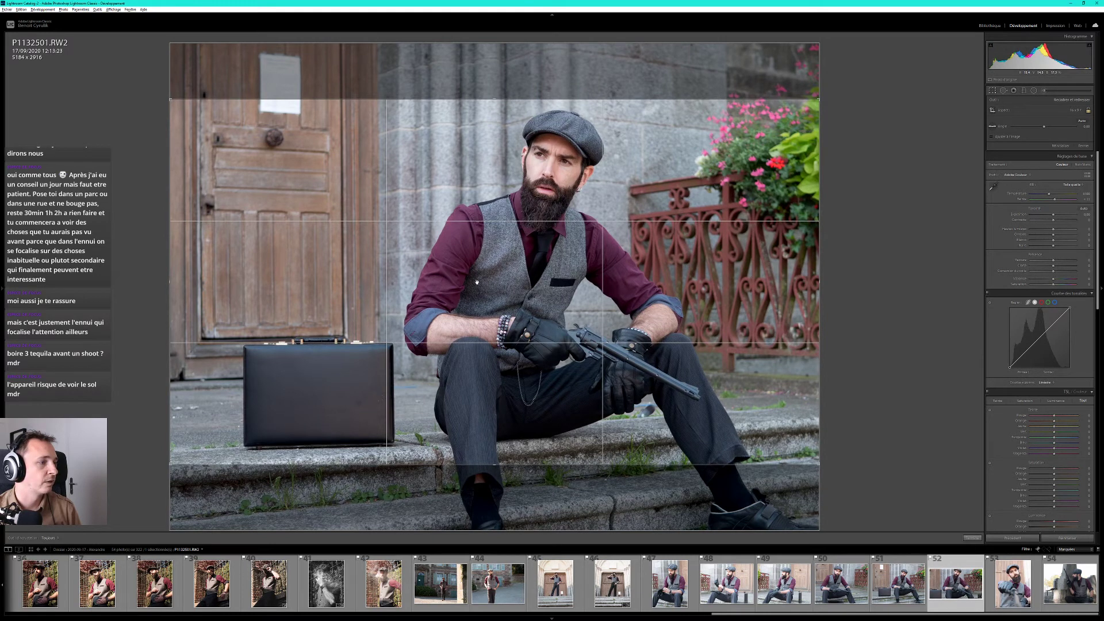
{"action": "key", "text": "Return"}
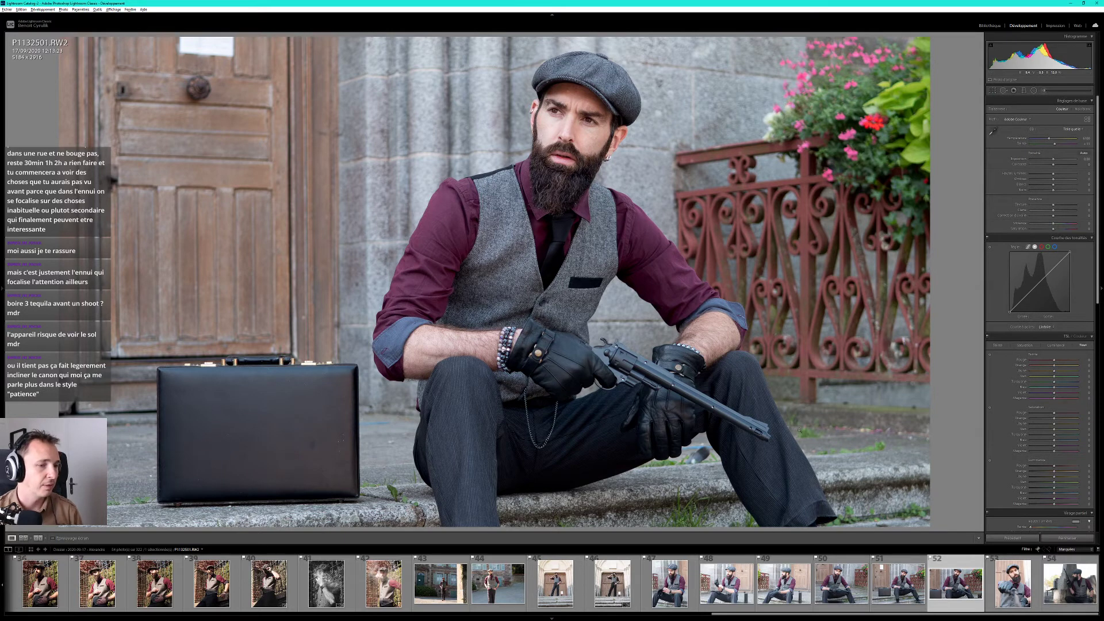
Compare against P1132500, then straighten P1132501 with a slight rotation and apply.
{"action": "key", "text": "Left"}
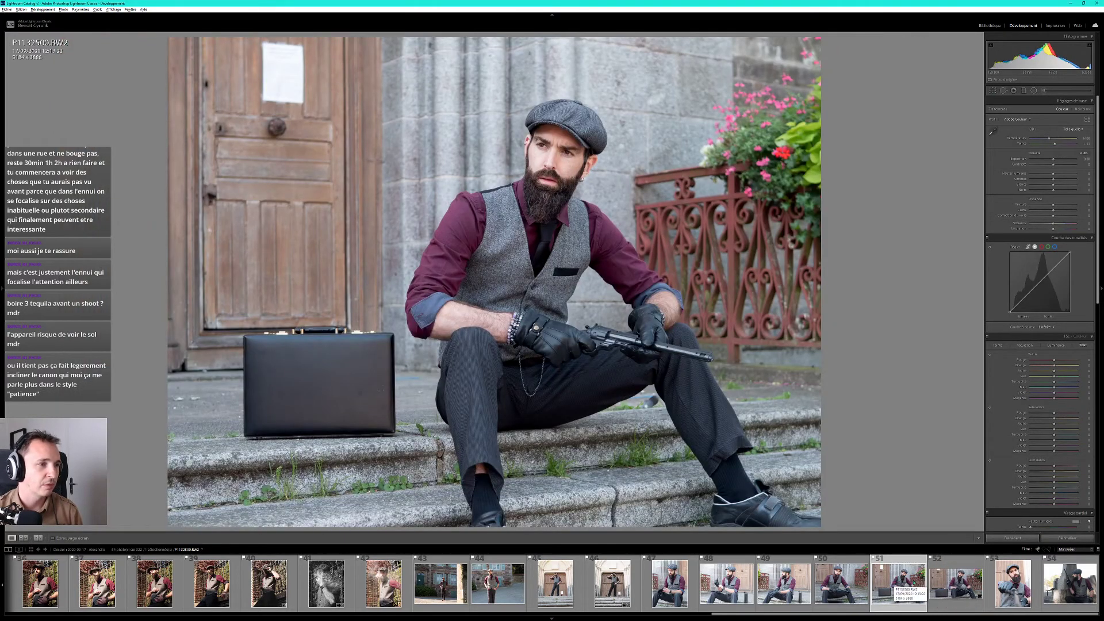
{"action": "left_click", "coordinate": [954, 583]}
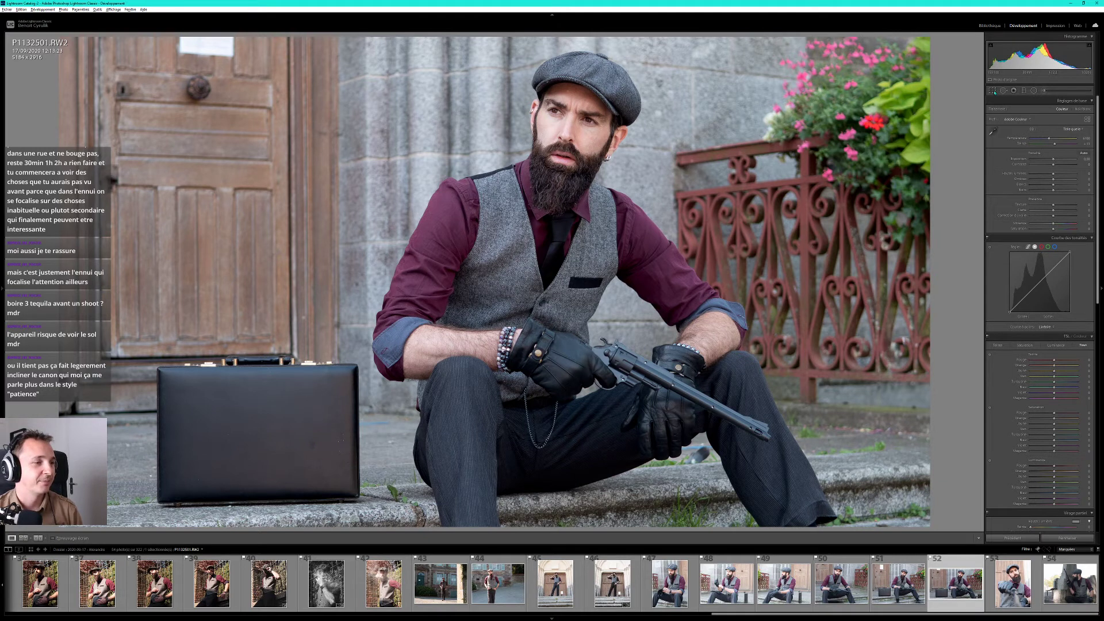
{"action": "left_click", "coordinate": [993, 90]}
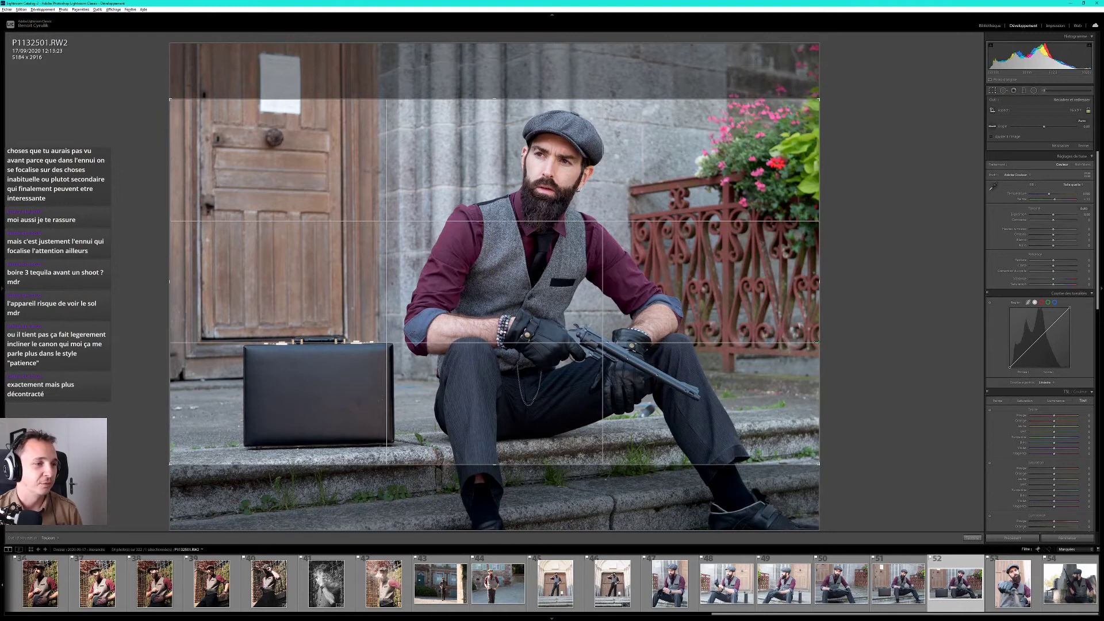
{"action": "left_click_drag", "start_coordinate": [861, 270], "coordinate": [864, 273]}
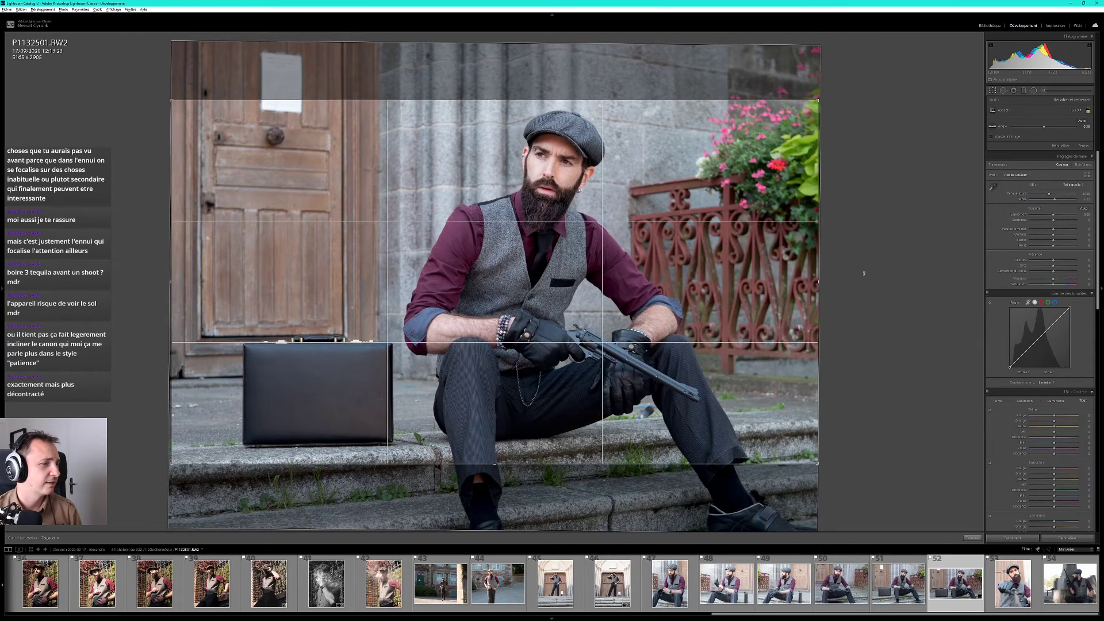
{"action": "key", "text": "Return"}
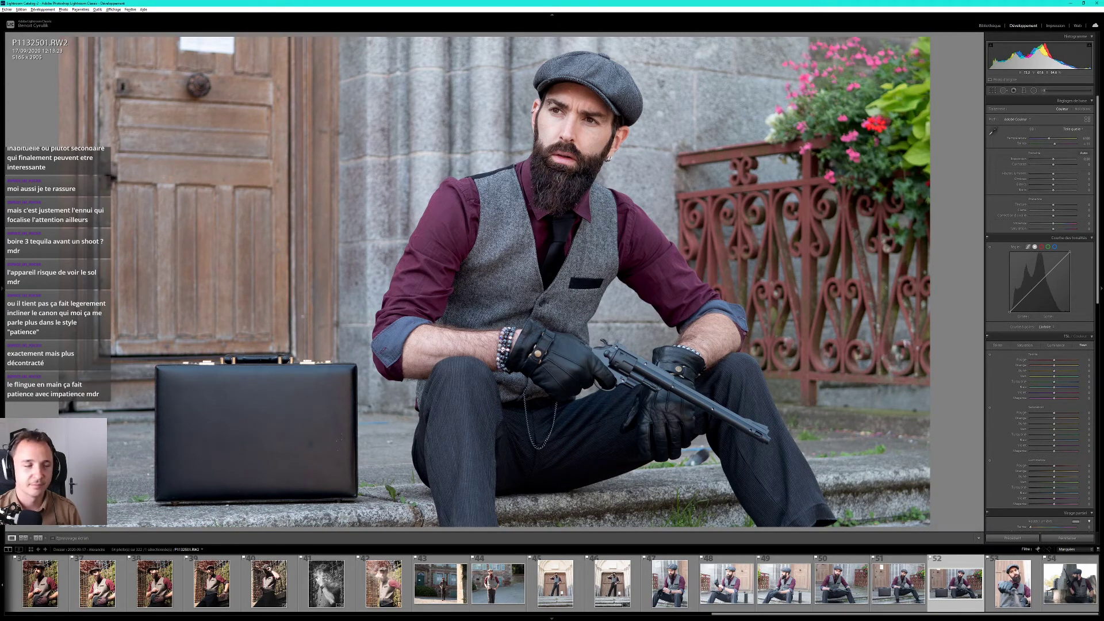
Recheck P1132500 against the straightened P1132501 and scroll the right panel back up.
{"action": "key", "text": "Left"}
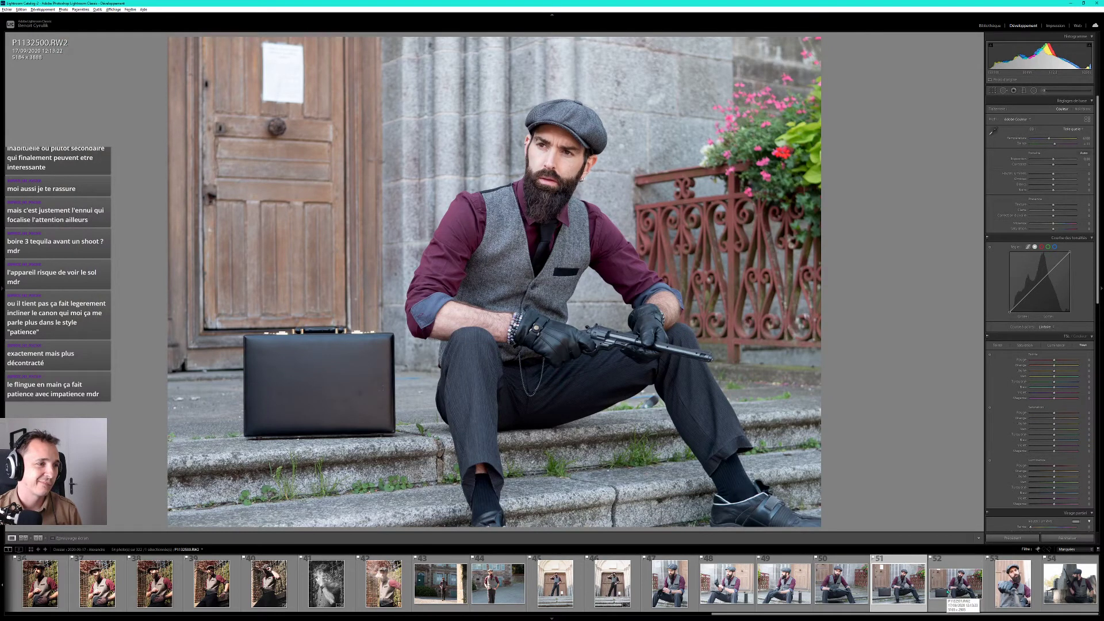
{"action": "left_click", "coordinate": [948, 593]}
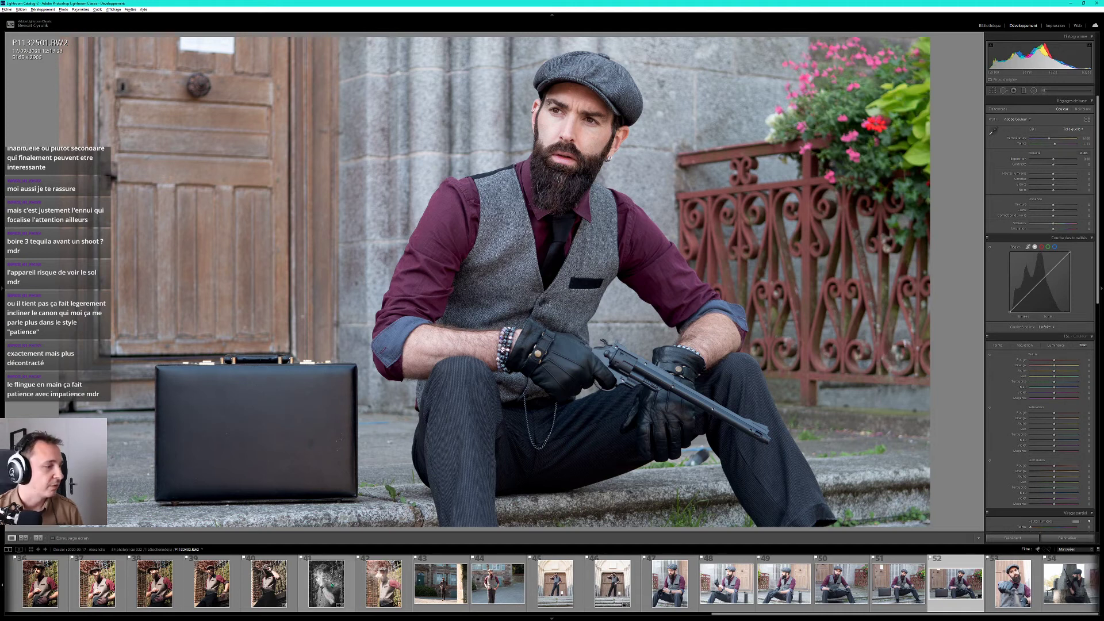
{"action": "scroll", "coordinate": [333, 585], "scroll_direction": "up", "scroll_amount": 5}
{"action": "scroll", "coordinate": [374, 586], "scroll_direction": "up", "scroll_amount": 5}
{"action": "scroll", "coordinate": [431, 588], "scroll_direction": "up", "scroll_amount": 5}
{"action": "scroll", "coordinate": [494, 591], "scroll_direction": "up", "scroll_amount": 5}
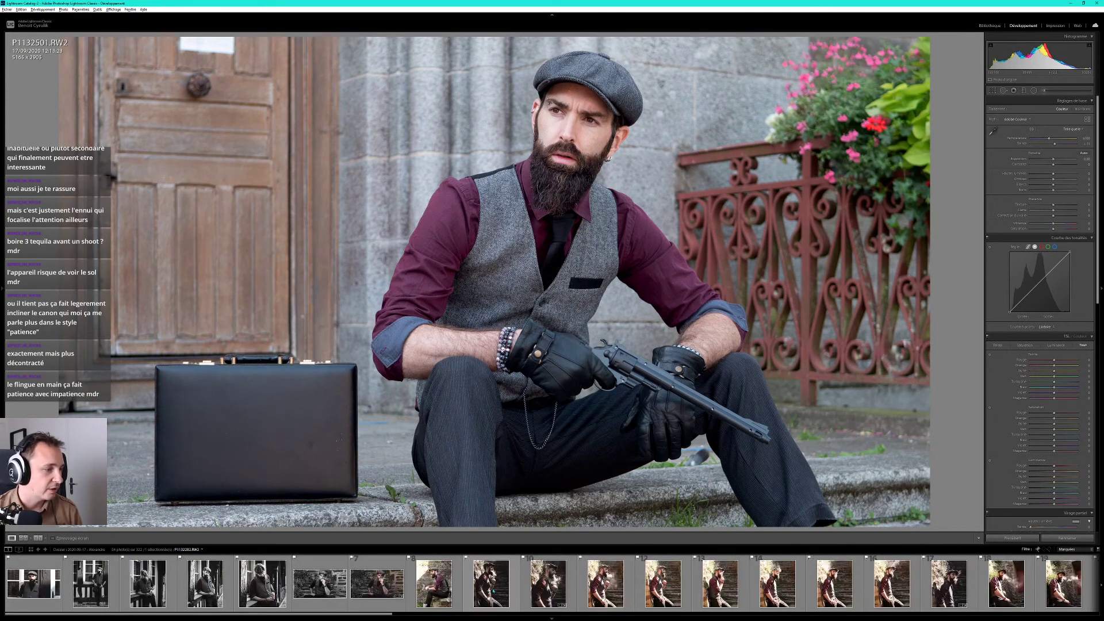
{"action": "left_click", "coordinate": [259, 592]}
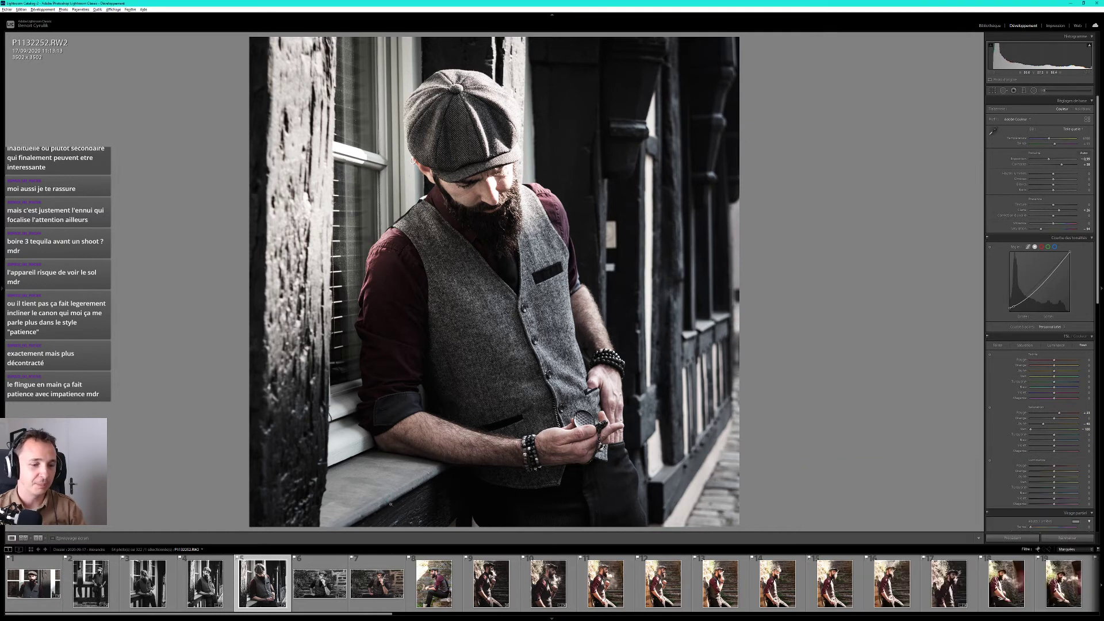
{"action": "scroll", "coordinate": [781, 590], "scroll_direction": "down", "scroll_amount": 5}
{"action": "scroll", "coordinate": [781, 591], "scroll_direction": "down", "scroll_amount": 5}
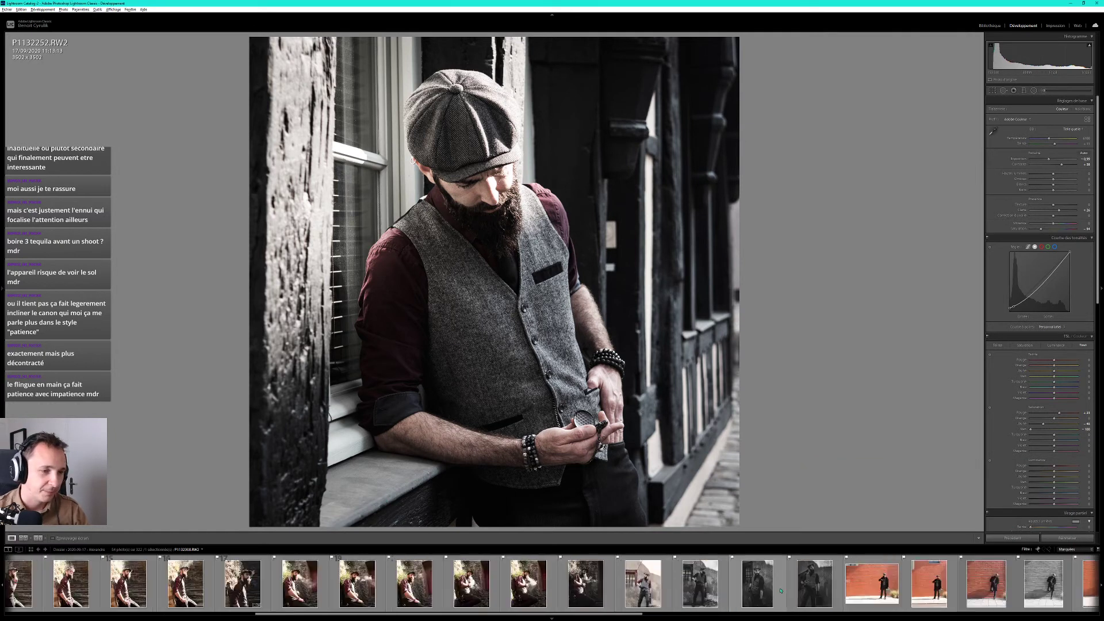
{"action": "scroll", "coordinate": [781, 590], "scroll_direction": "down", "scroll_amount": 3}
{"action": "scroll", "coordinate": [781, 590], "scroll_direction": "down", "scroll_amount": 3}
{"action": "scroll", "coordinate": [781, 590], "scroll_direction": "down", "scroll_amount": 3}
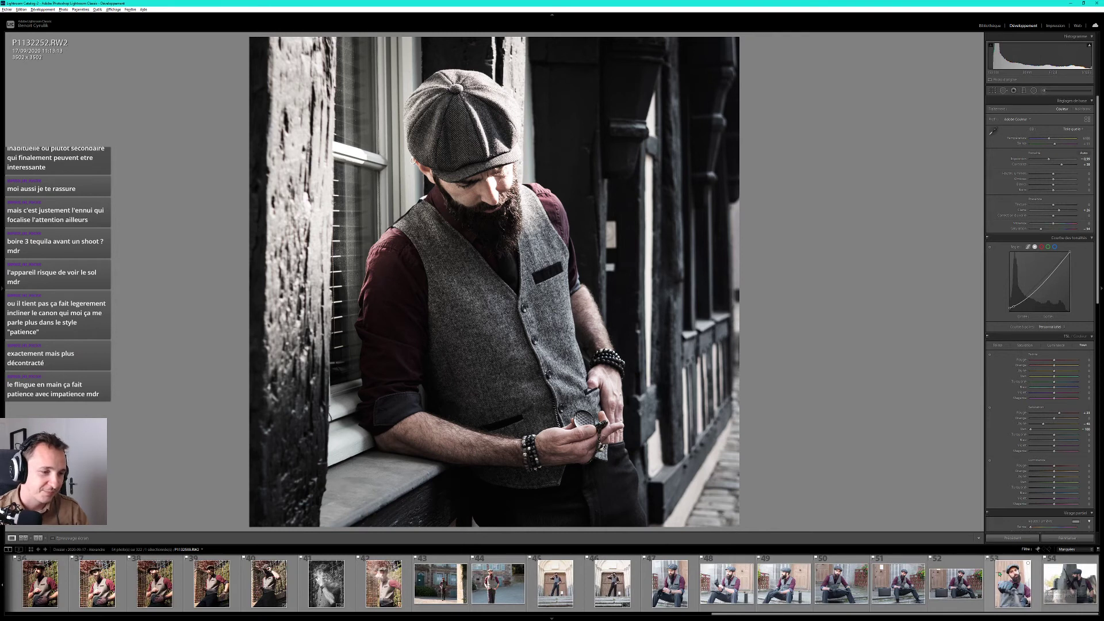
{"action": "left_click", "coordinate": [959, 592]}
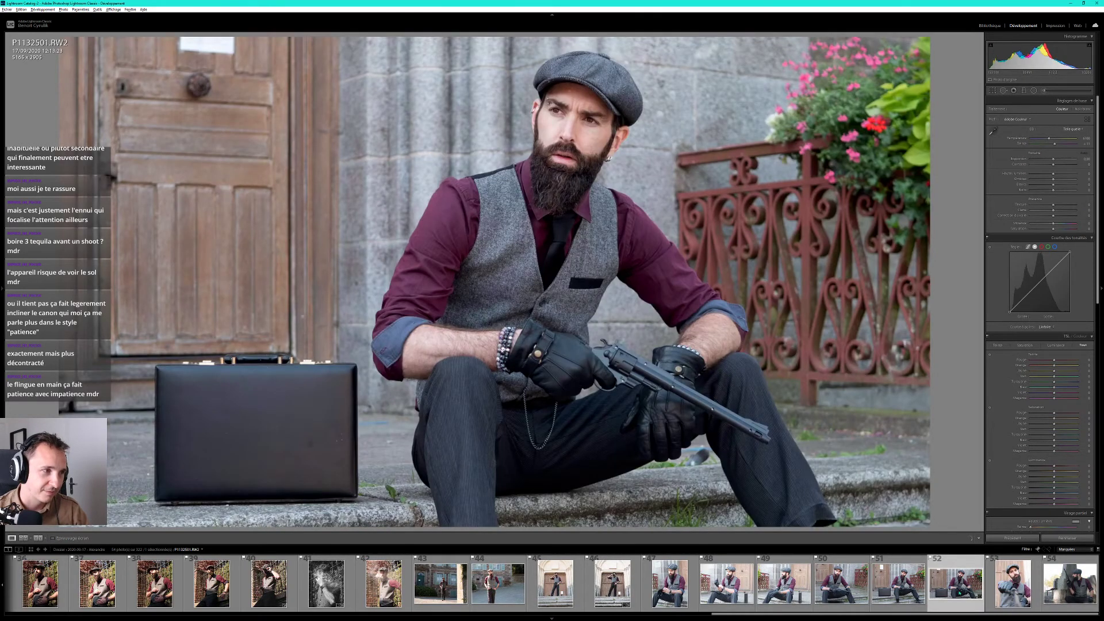
Paste the copied moody desaturated settings, set Exposure to about -0.22, and show the left panel.
{"action": "key", "text": "ctrl+shift+v"}
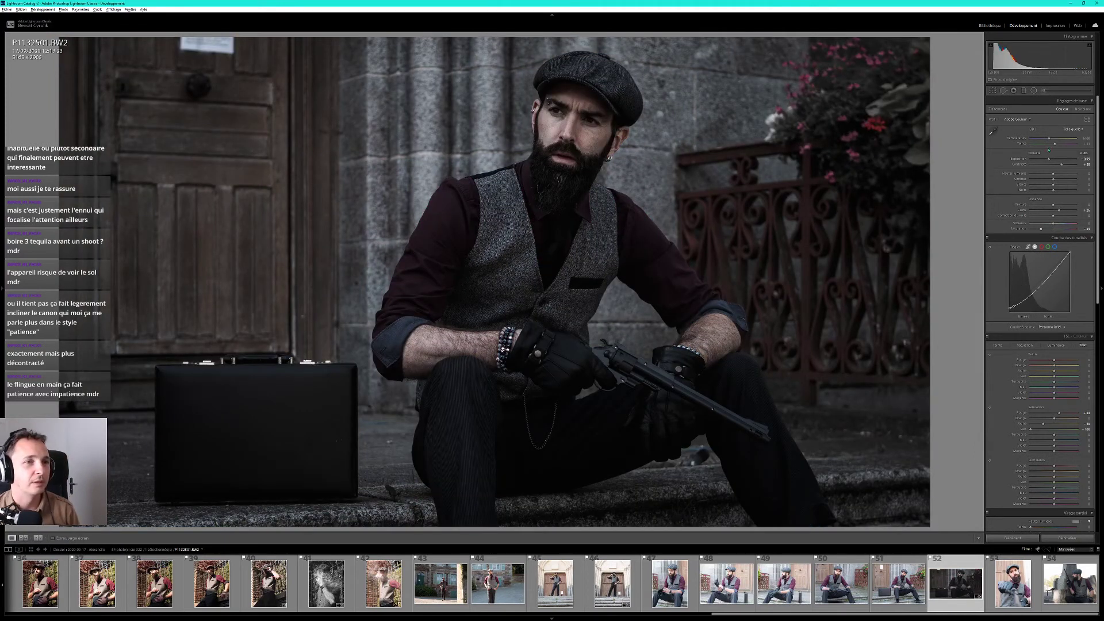
{"action": "left_click_drag", "start_coordinate": [1052, 161], "coordinate": [1055, 163]}
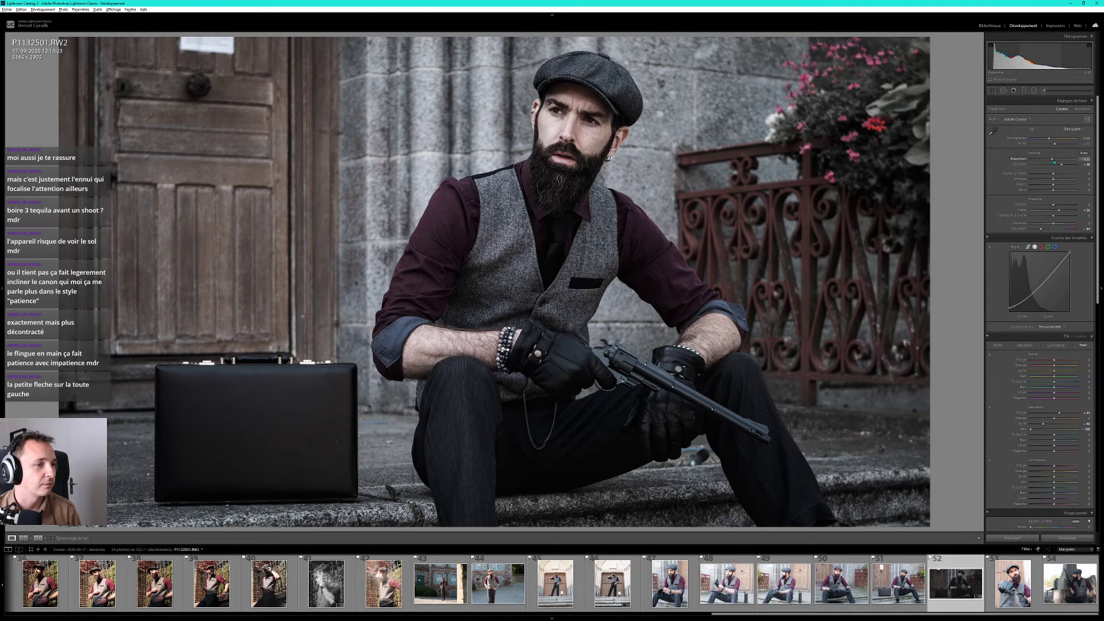
{"action": "left_click_drag", "start_coordinate": [1054, 162], "coordinate": [1054, 163]}
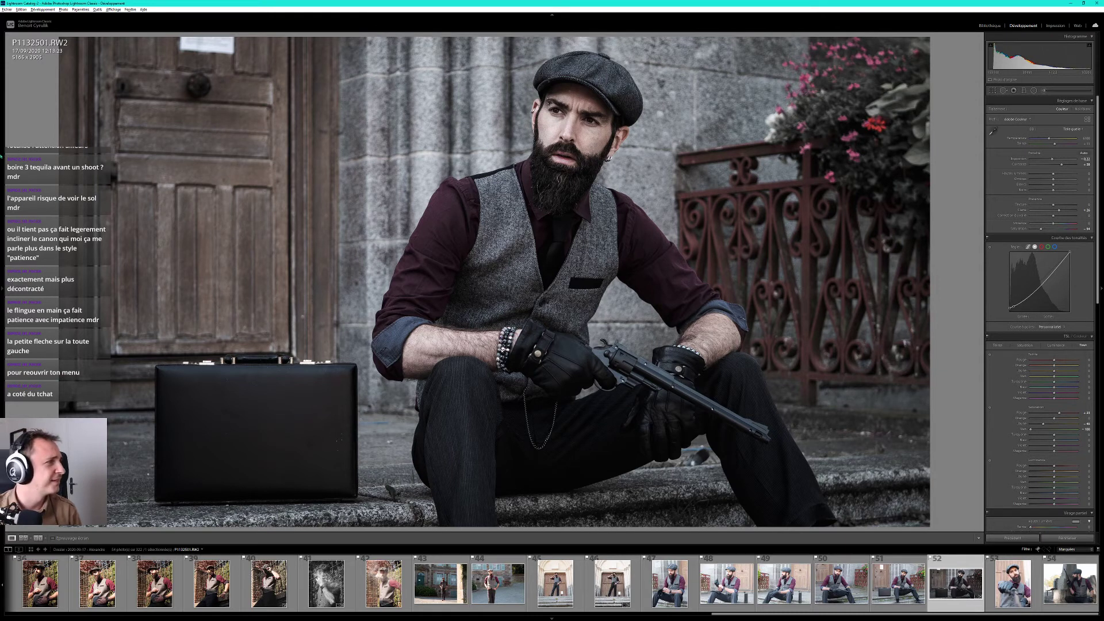
{"action": "key", "text": "F7"}
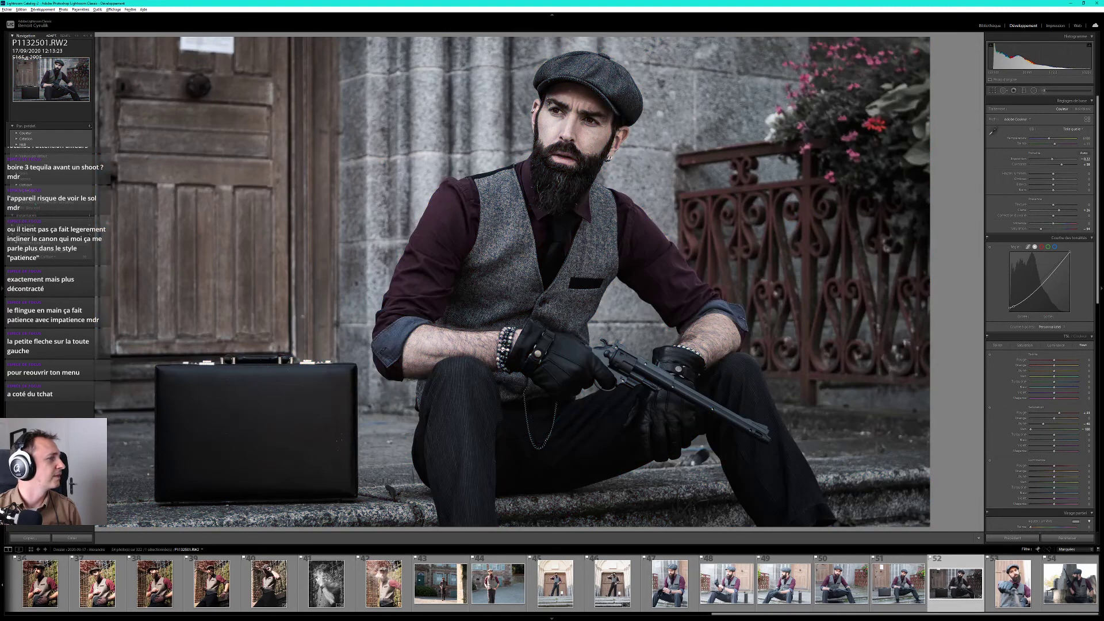
{"action": "right_click", "coordinate": [36, 201]}
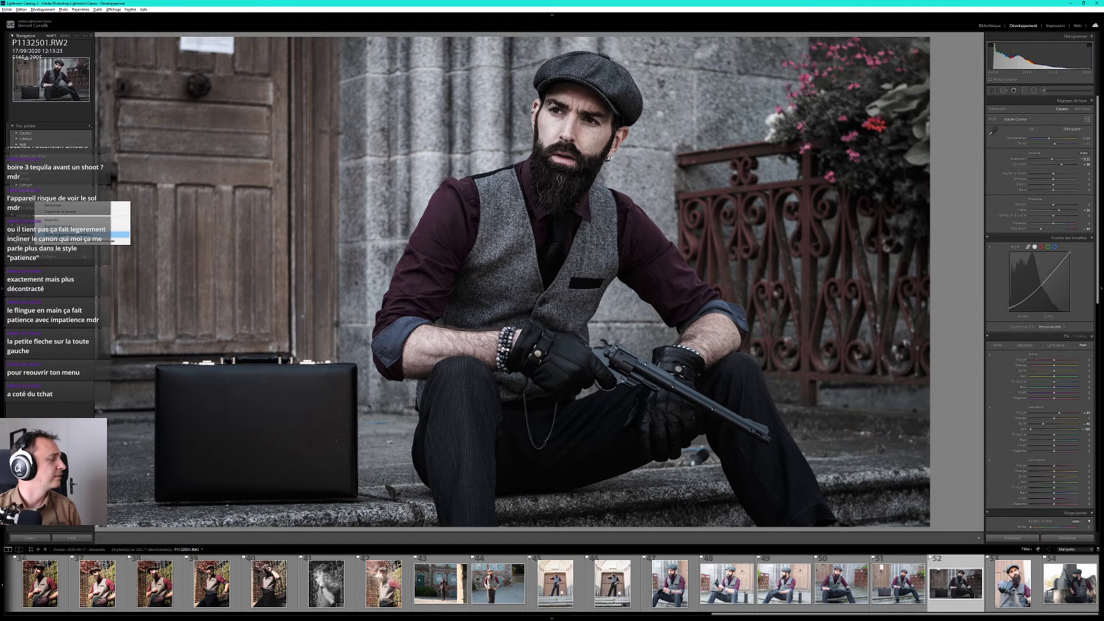
{"action": "left_click", "coordinate": [80, 235]}
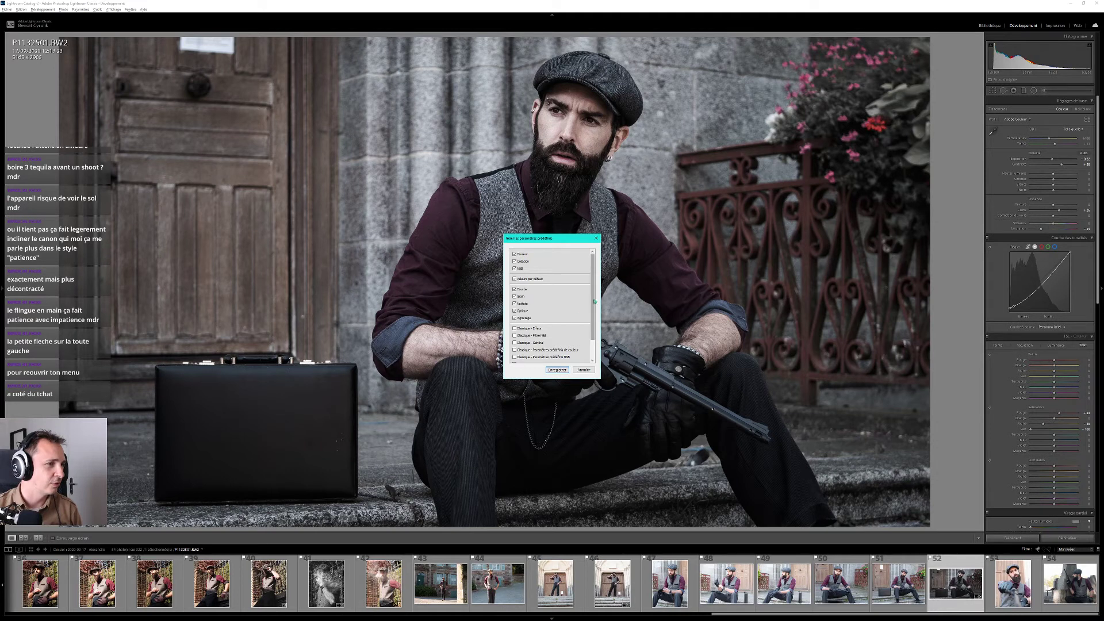
{"action": "left_click_drag", "start_coordinate": [594, 301], "coordinate": [594, 324]}
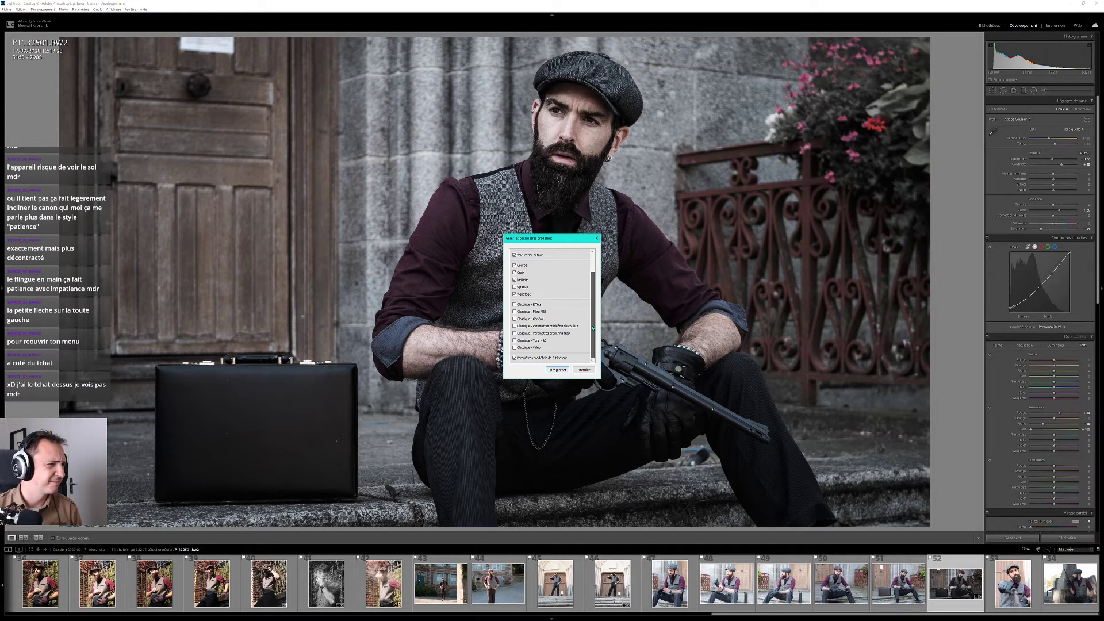
{"action": "left_click_drag", "start_coordinate": [592, 326], "coordinate": [593, 296]}
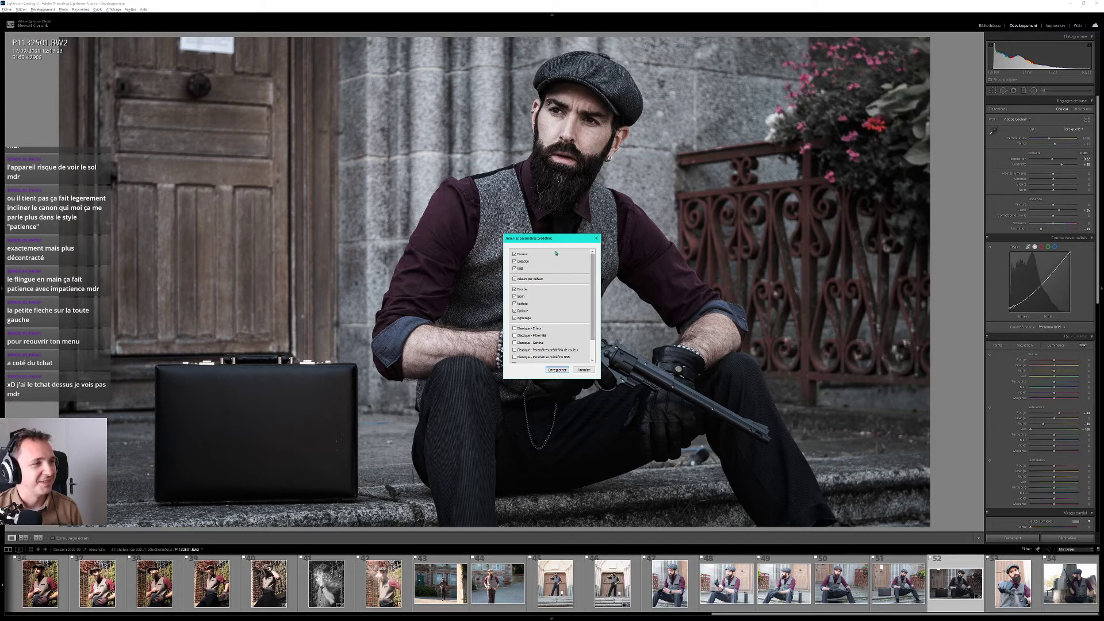
{"action": "left_click_drag", "start_coordinate": [549, 242], "coordinate": [708, 184]}
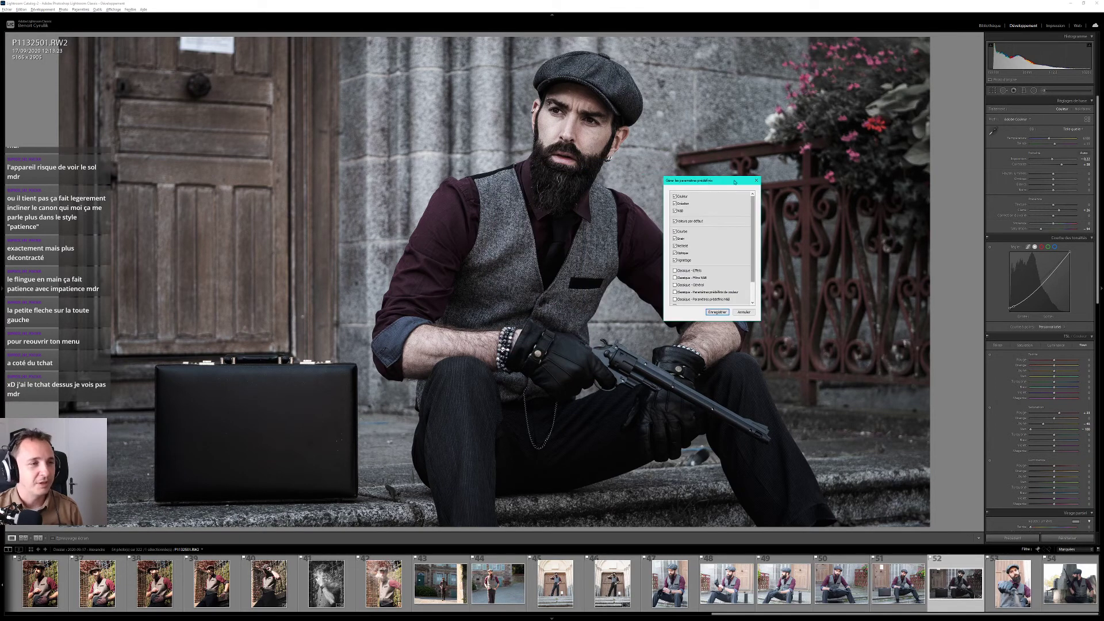
{"action": "left_click", "coordinate": [756, 181]}
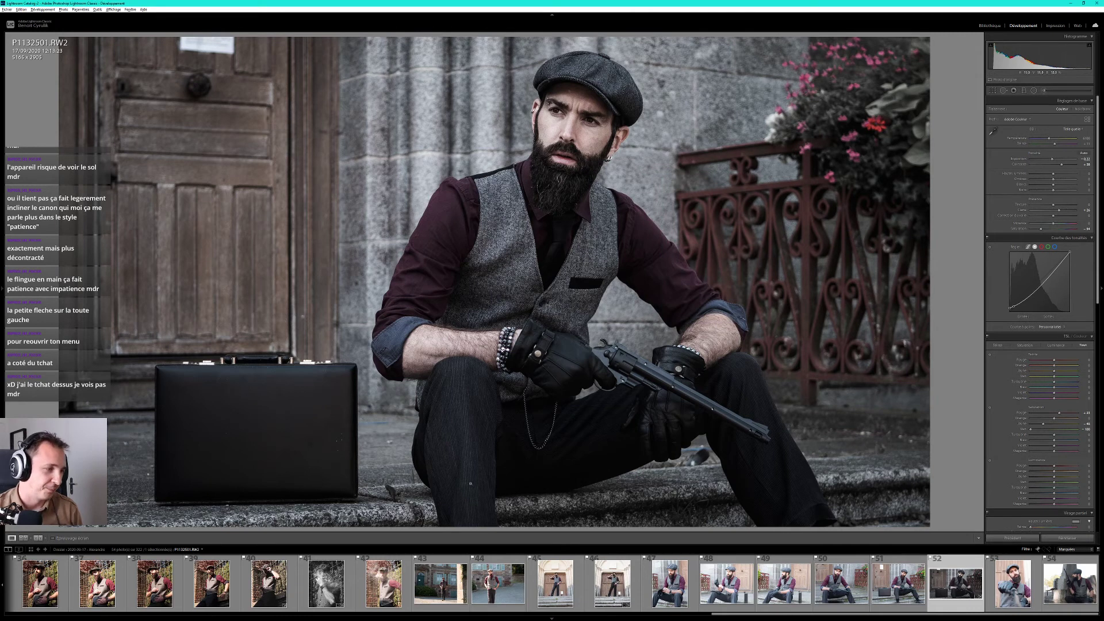
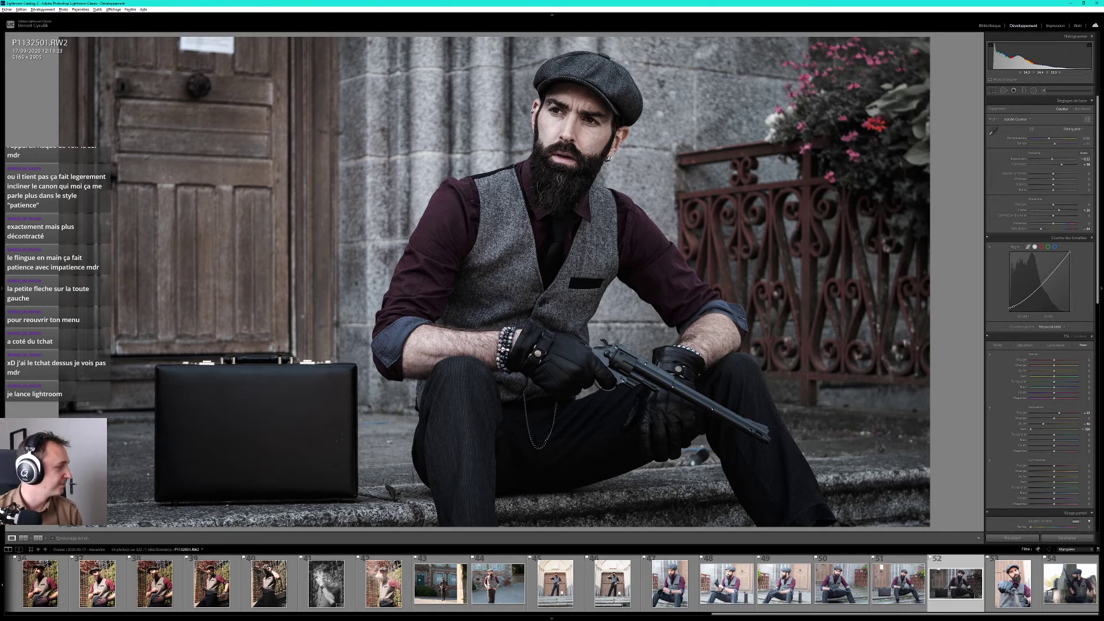
Open the left panel, then raise Contrast slightly, lower Clarity slightly and darken Exposure.
{"action": "left_click", "coordinate": [2, 161]}
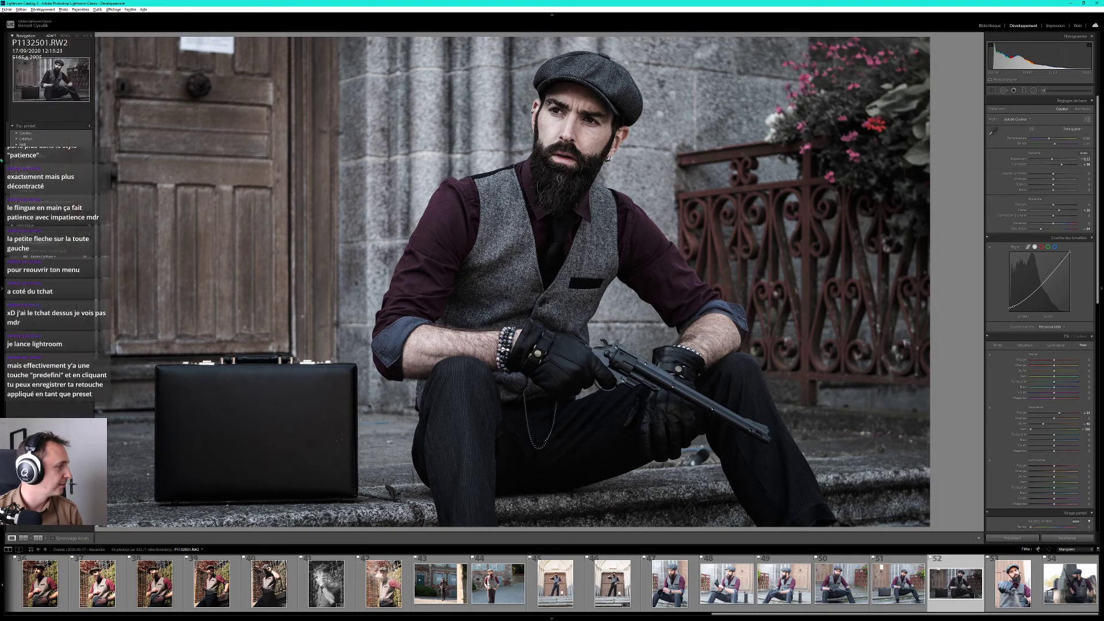
{"action": "left_click", "coordinate": [3, 86]}
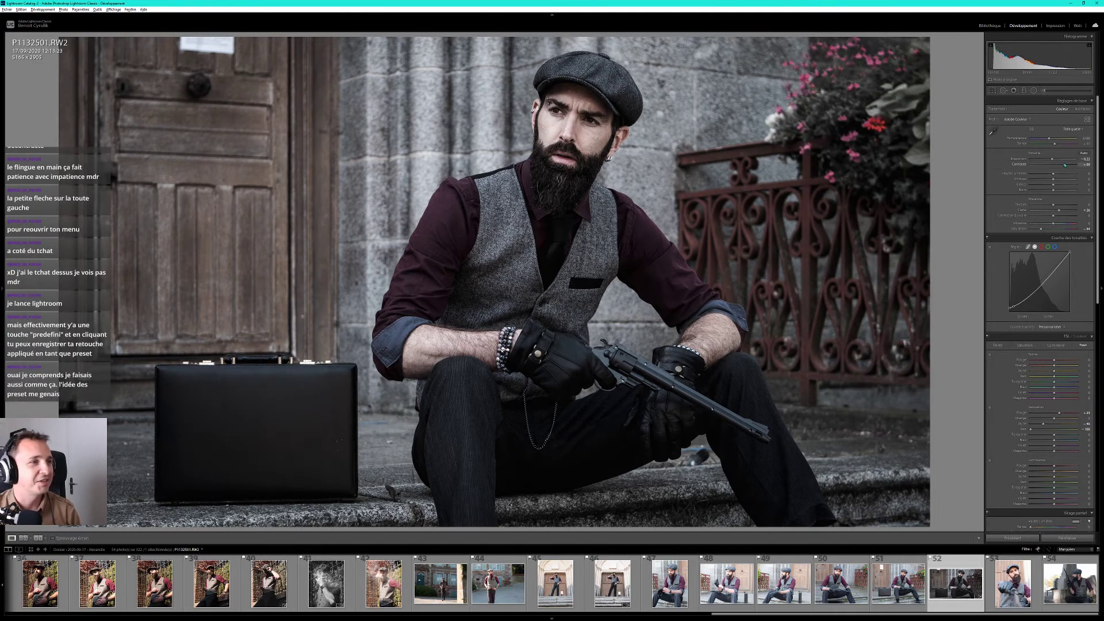
{"action": "left_click_drag", "start_coordinate": [1062, 165], "coordinate": [1064, 165]}
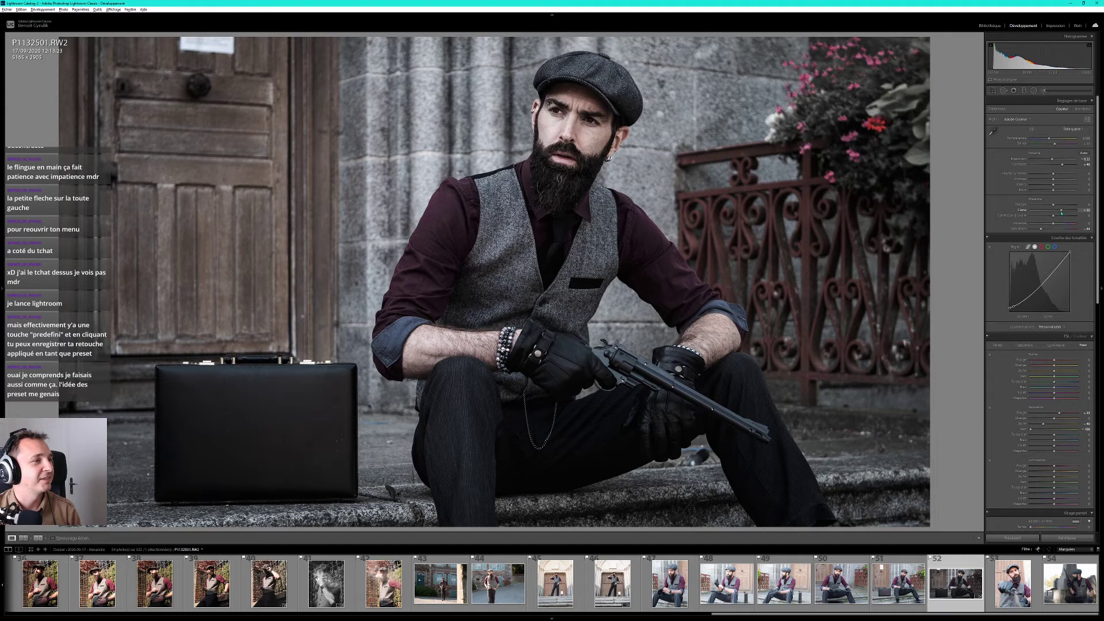
{"action": "left_click_drag", "start_coordinate": [1062, 213], "coordinate": [1058, 213]}
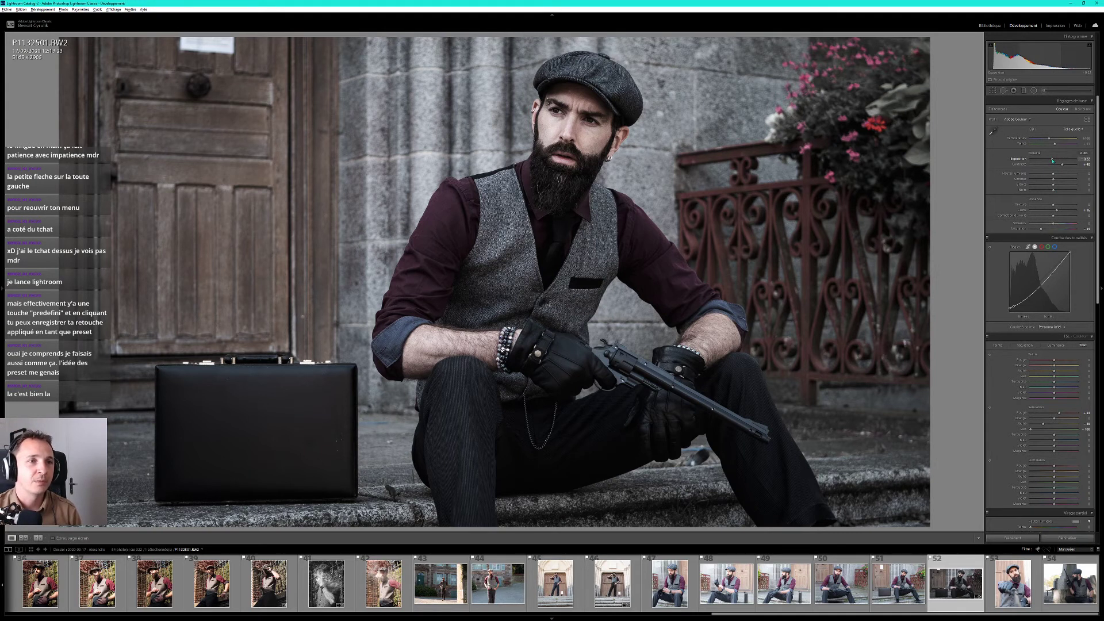
{"action": "left_click_drag", "start_coordinate": [1053, 160], "coordinate": [1051, 161]}
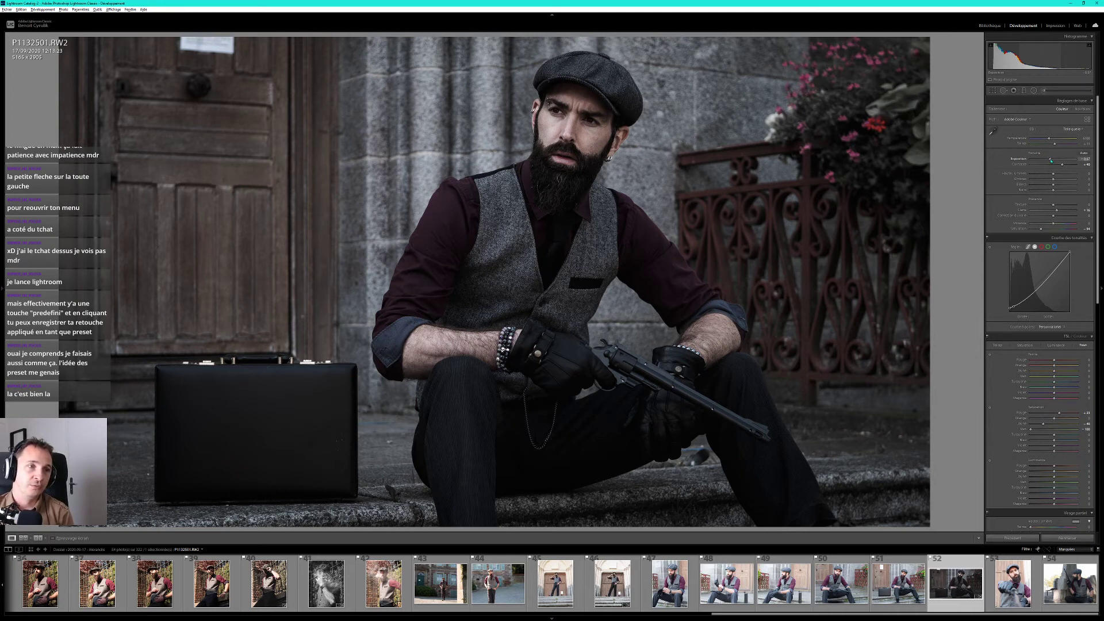
Try Exposure values between -0.61 and -0.33, settling around -0.5.
{"action": "left_click_drag", "start_coordinate": [1051, 161], "coordinate": [1052, 163]}
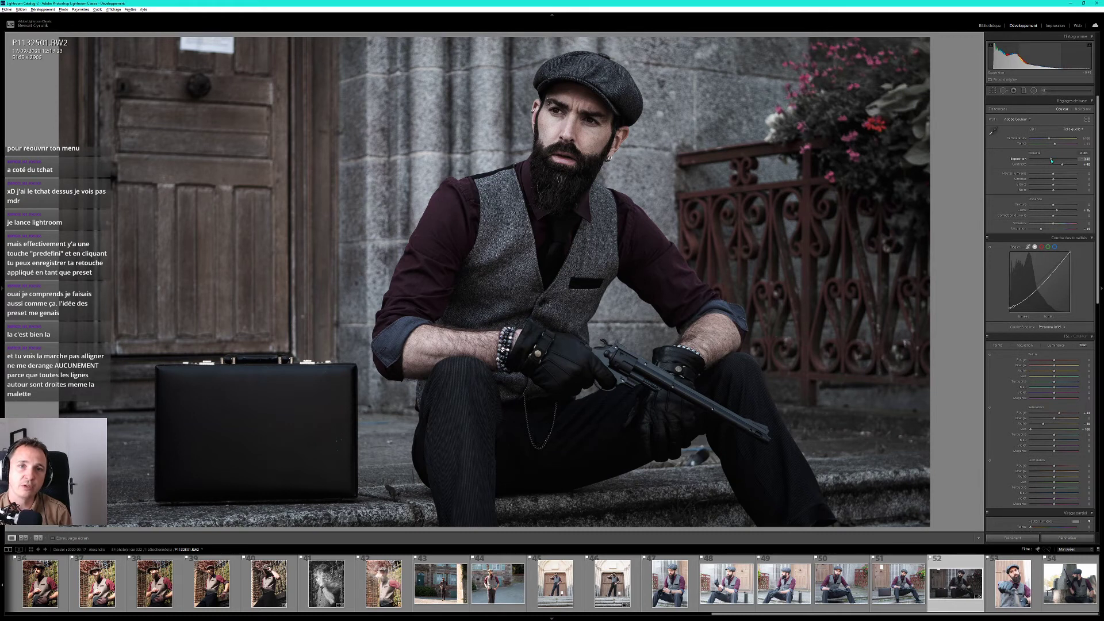
{"action": "left_click_drag", "start_coordinate": [1051, 161], "coordinate": [1051, 161]}
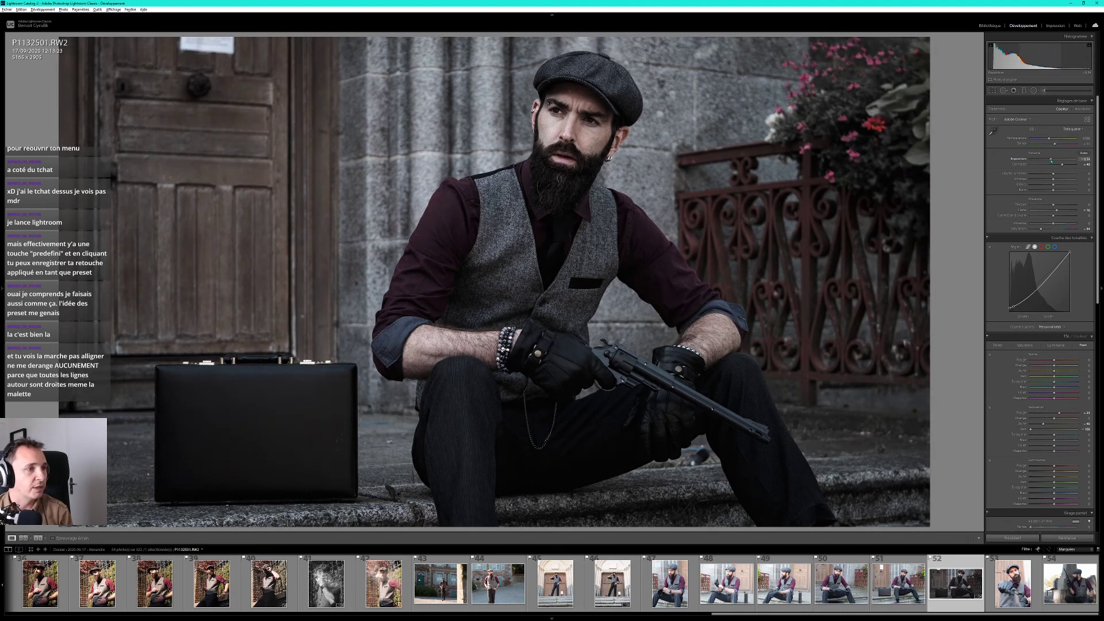
{"action": "left_click_drag", "start_coordinate": [1051, 161], "coordinate": [1052, 161]}
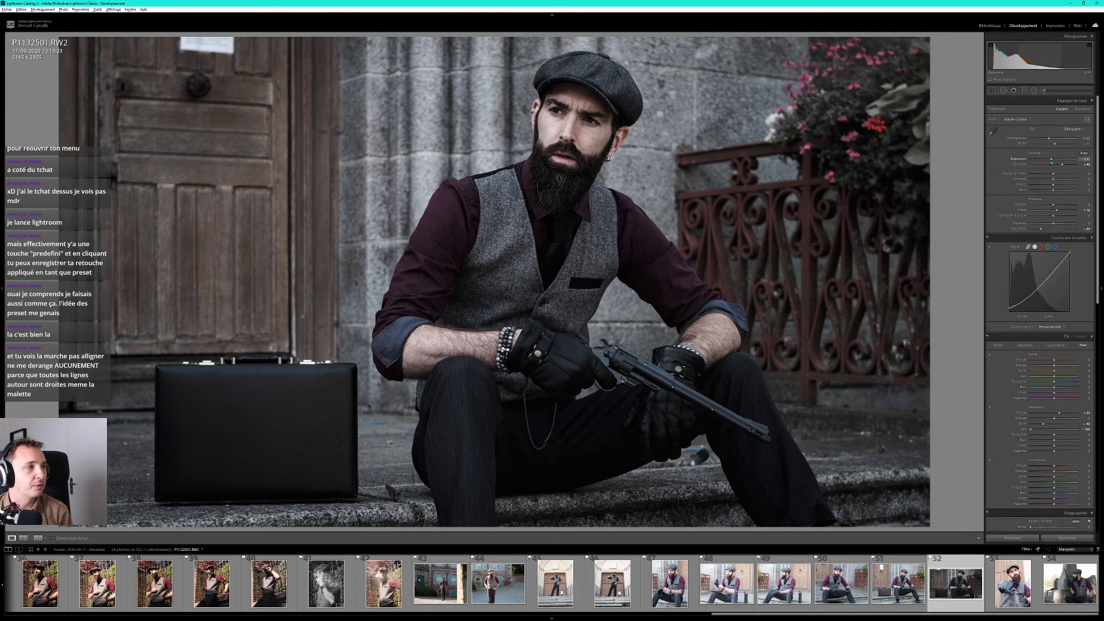
{"action": "left_click_drag", "start_coordinate": [1051, 162], "coordinate": [1051, 162]}
{"action": "left_click_drag", "start_coordinate": [1051, 162], "coordinate": [1052, 163]}
{"action": "left_click_drag", "start_coordinate": [1052, 162], "coordinate": [1052, 163]}
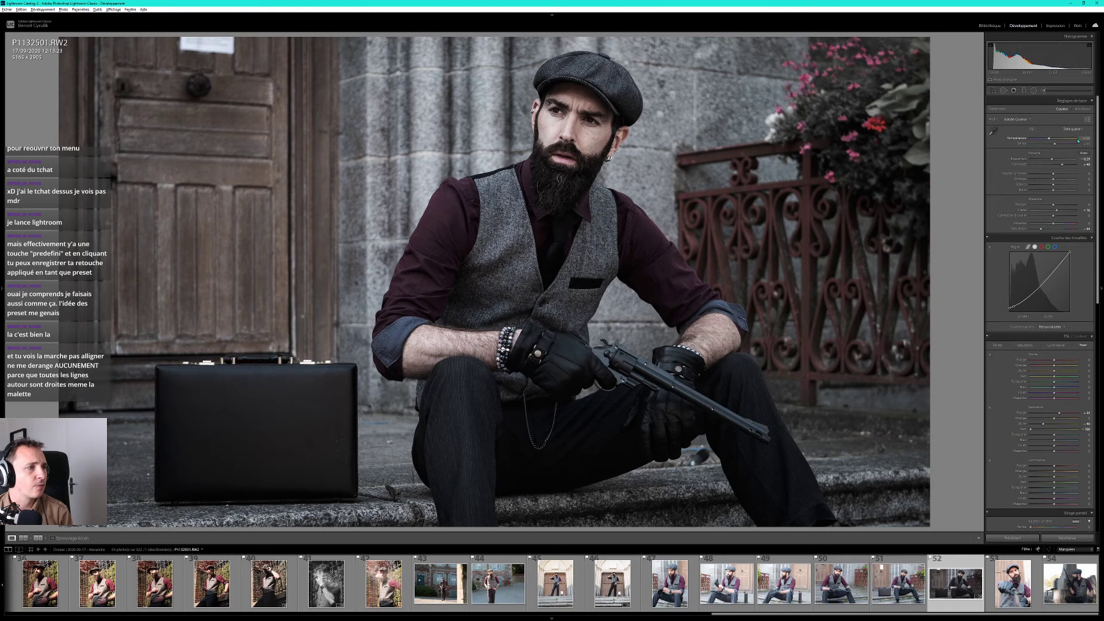
Draw a graduated filter over the left side with lowered Exposure and Clarity around 20.
{"action": "left_click", "coordinate": [1024, 91]}
{"action": "mouse_move", "coordinate": [317, 296]}
{"action": "left_mouse_down"}
{"action": "mouse_move", "coordinate": [345, 299]}
{"action": "mouse_move", "coordinate": [613, 141]}
{"action": "mouse_move", "coordinate": [319, 247]}
{"action": "left_mouse_up"}
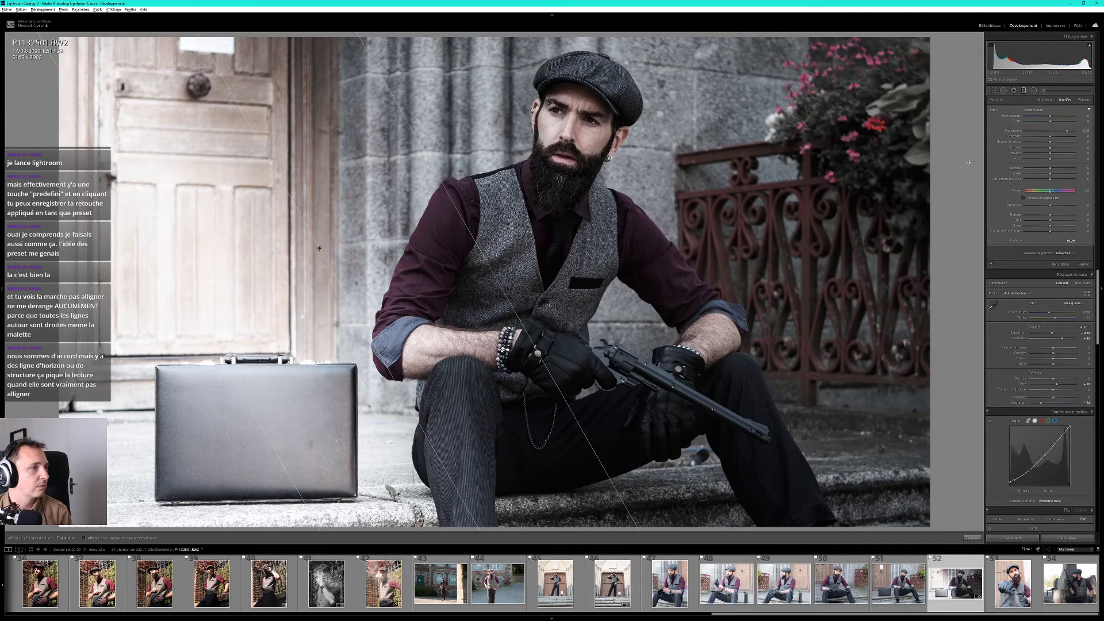
{"action": "left_click", "coordinate": [1047, 133]}
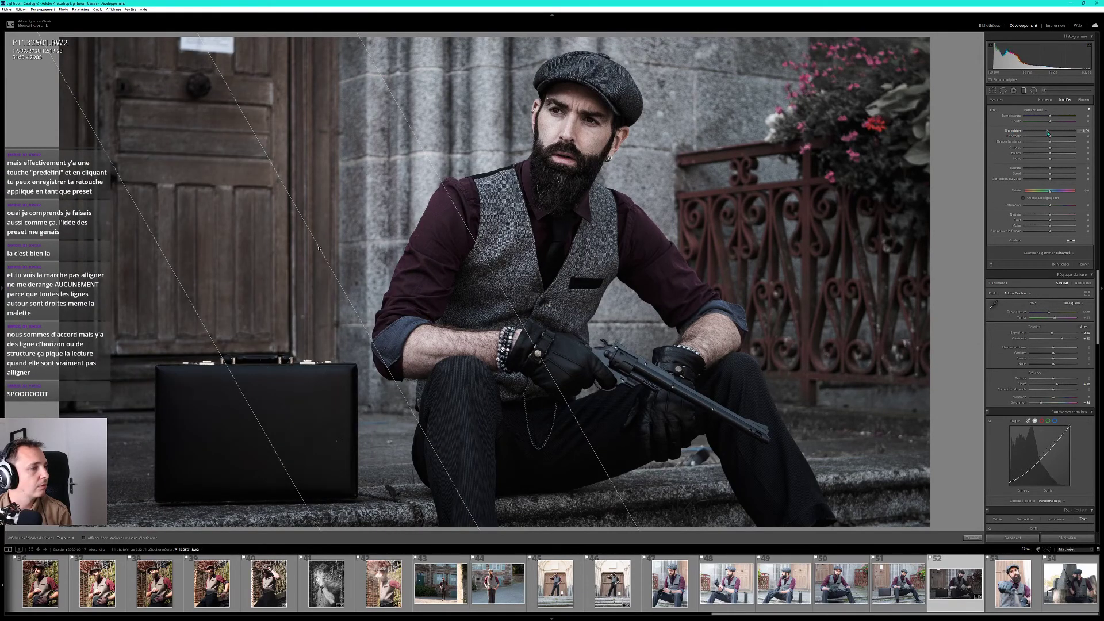
{"action": "mouse_move", "coordinate": [1047, 133]}
{"action": "left_mouse_down"}
{"action": "mouse_move", "coordinate": [1034, 134]}
{"action": "mouse_move", "coordinate": [1046, 132]}
{"action": "left_mouse_up"}
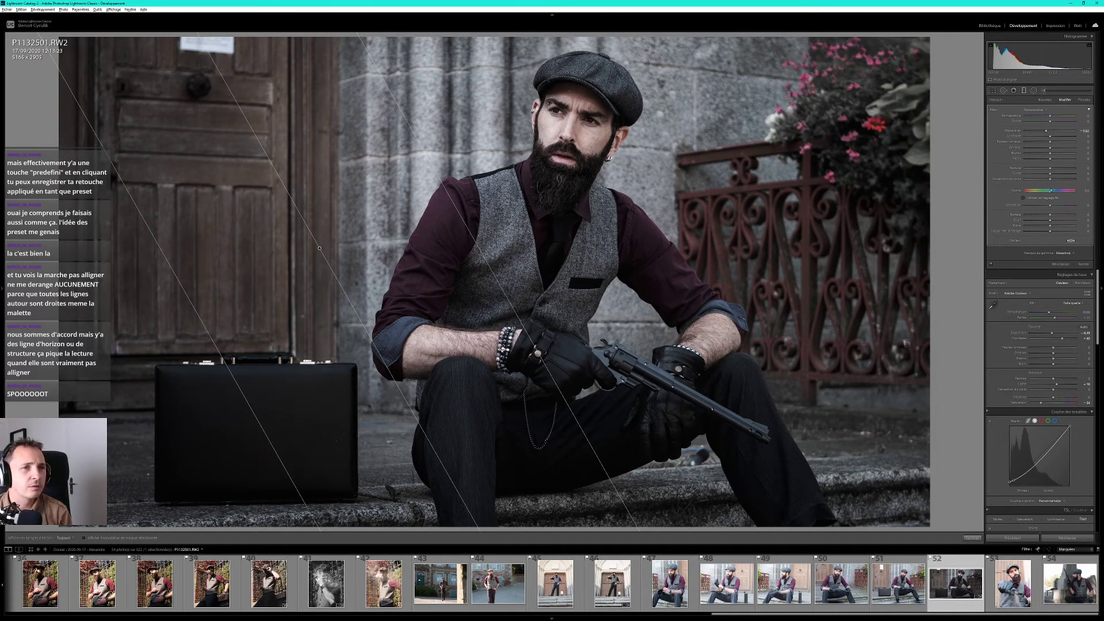
{"action": "left_click_drag", "start_coordinate": [1051, 176], "coordinate": [1059, 175]}
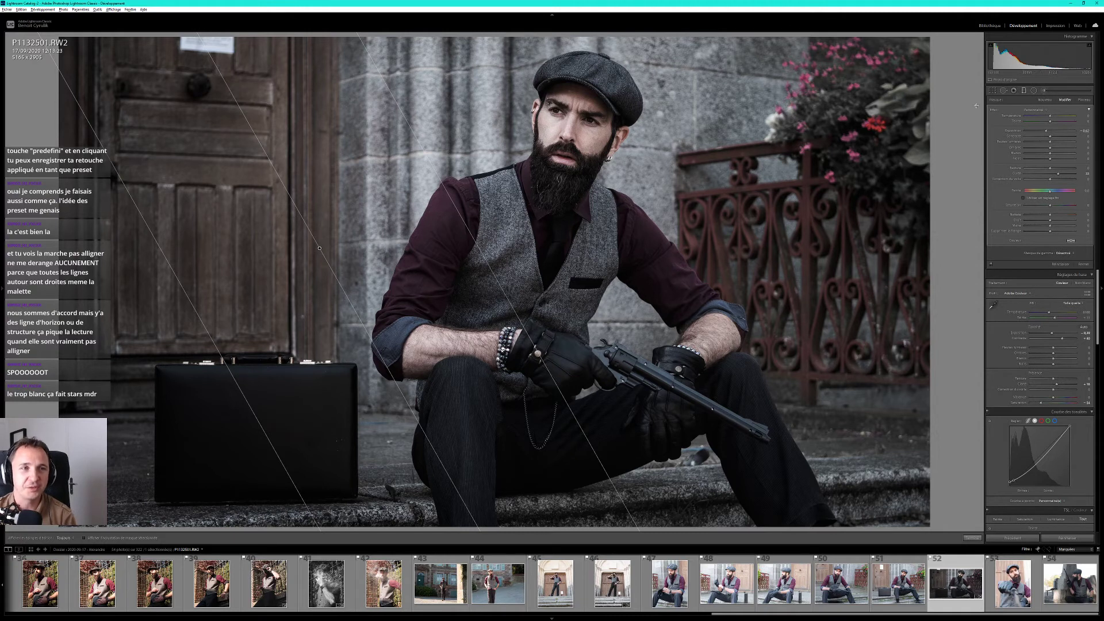
Toggle Crop on and off, then zoom to 1:1 on the paper note on the door.
{"action": "left_click", "coordinate": [992, 90]}
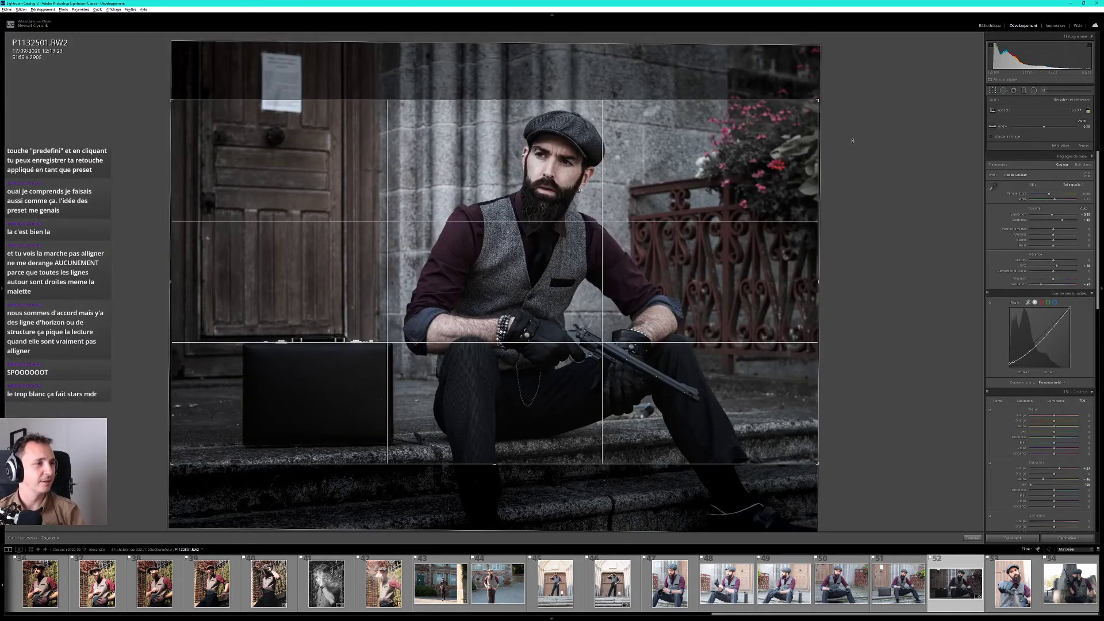
{"action": "left_click", "coordinate": [992, 90]}
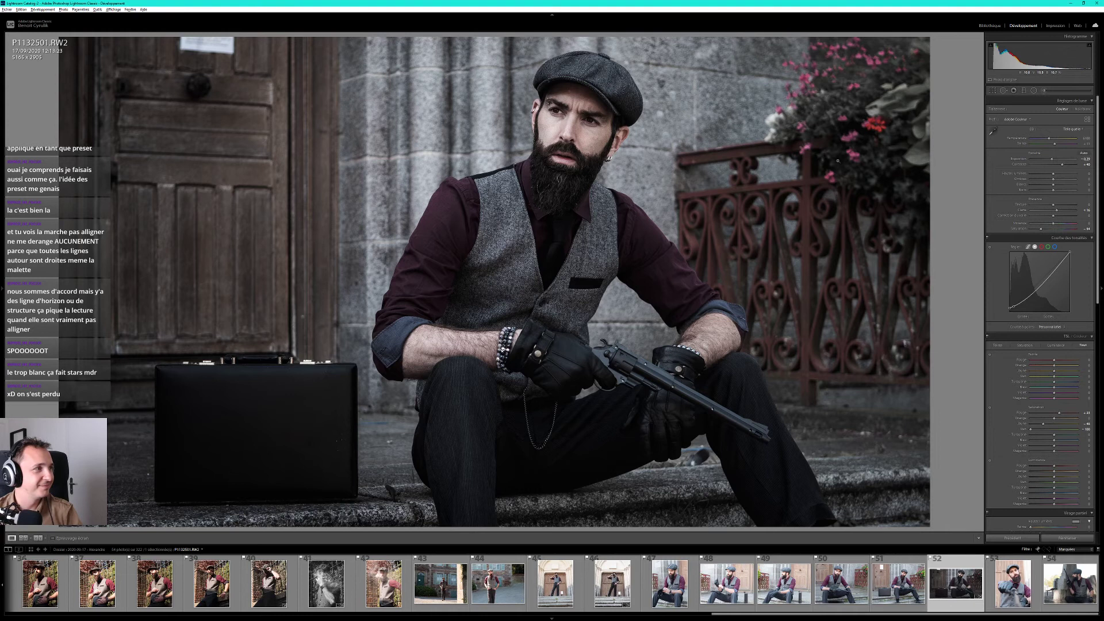
{"action": "left_click", "coordinate": [231, 71]}
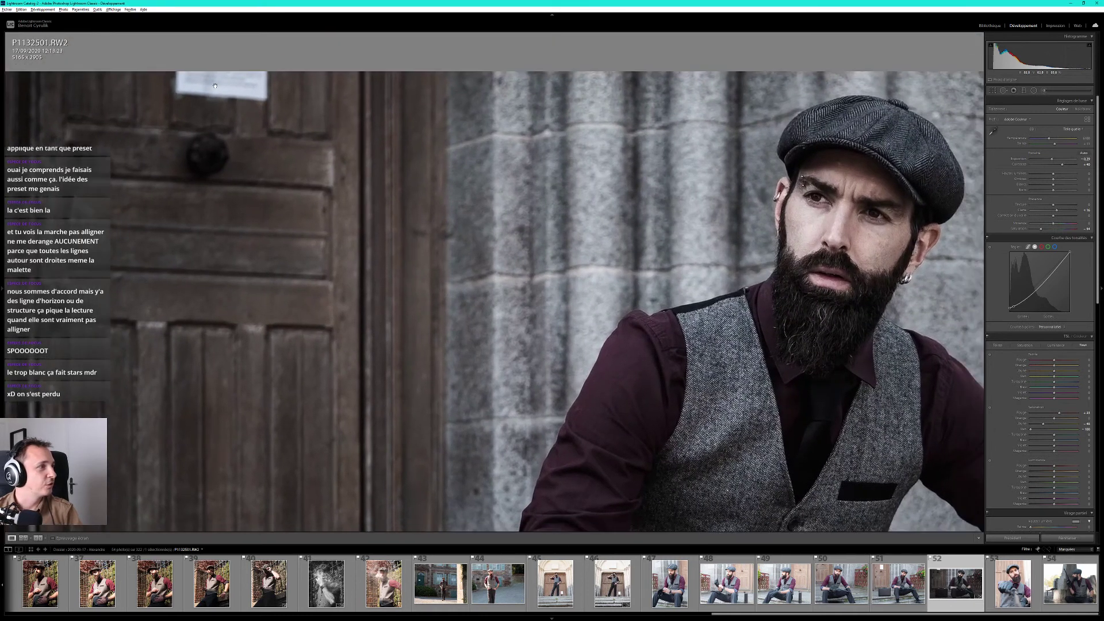
{"action": "left_click", "coordinate": [1003, 91]}
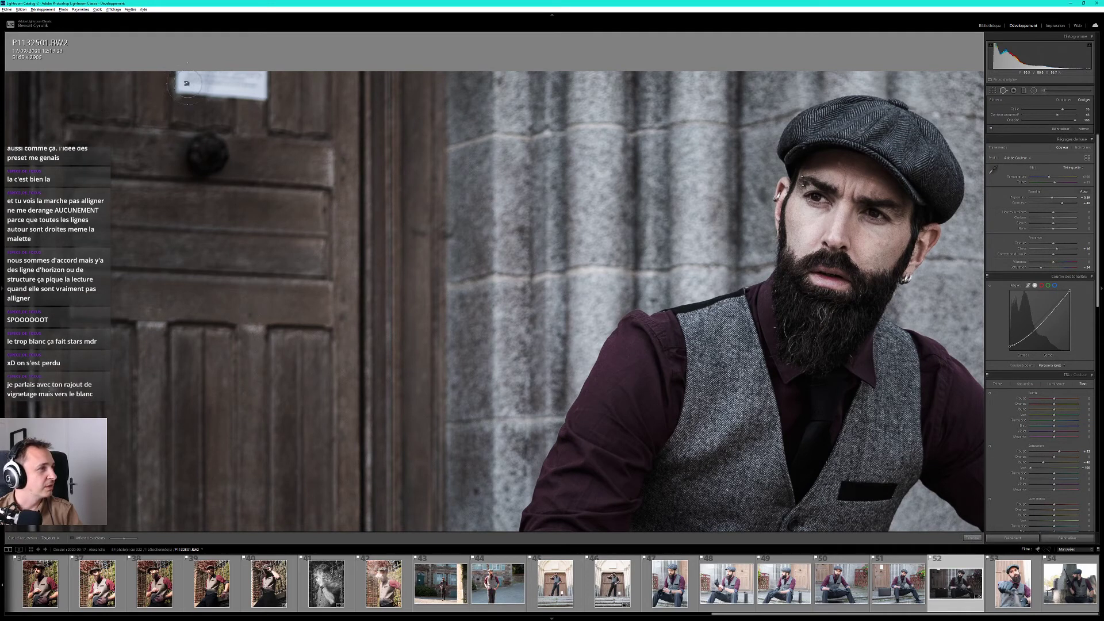
{"action": "left_click_drag", "start_coordinate": [181, 84], "coordinate": [261, 80]}
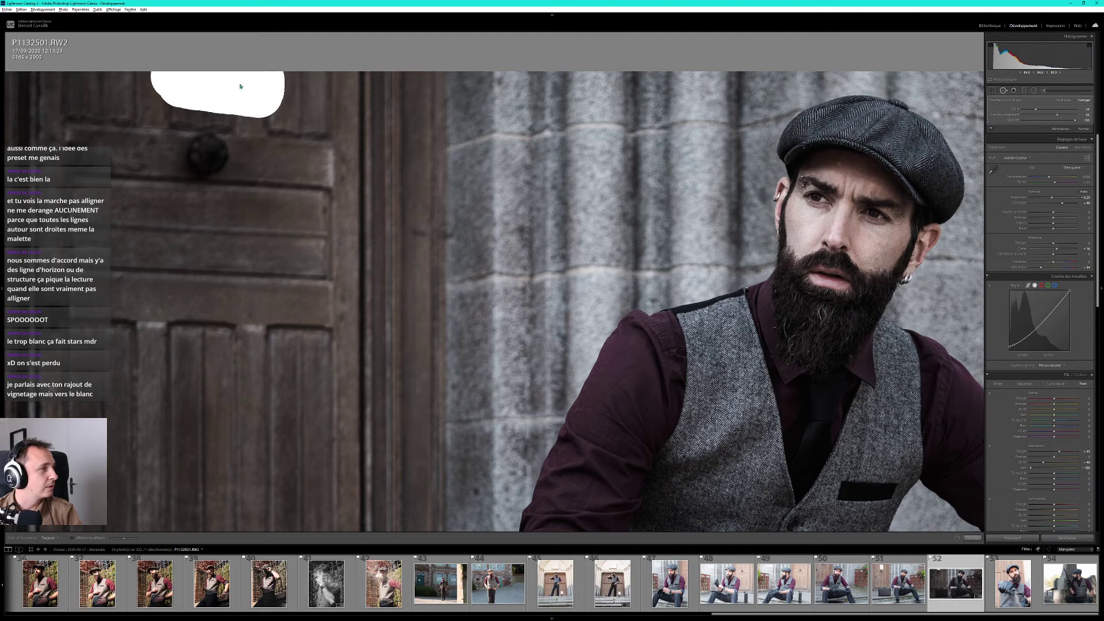
{"action": "left_click_drag", "start_coordinate": [226, 77], "coordinate": [242, 86]}
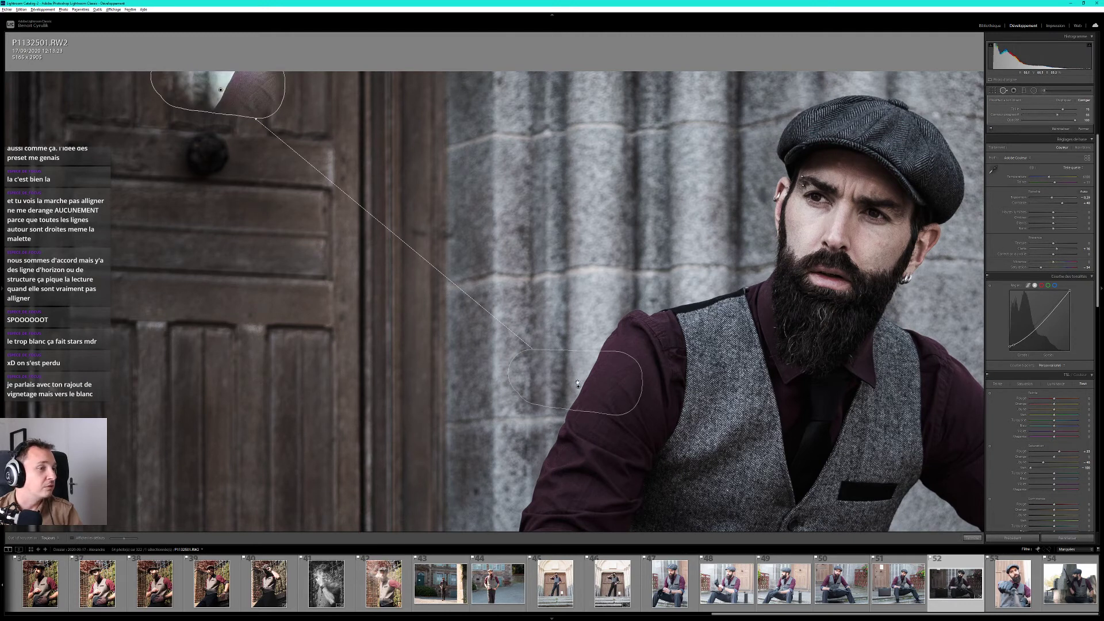
{"action": "key", "text": "ctrl+z"}
{"action": "left_click_drag", "start_coordinate": [219, 192], "coordinate": [89, 83]}
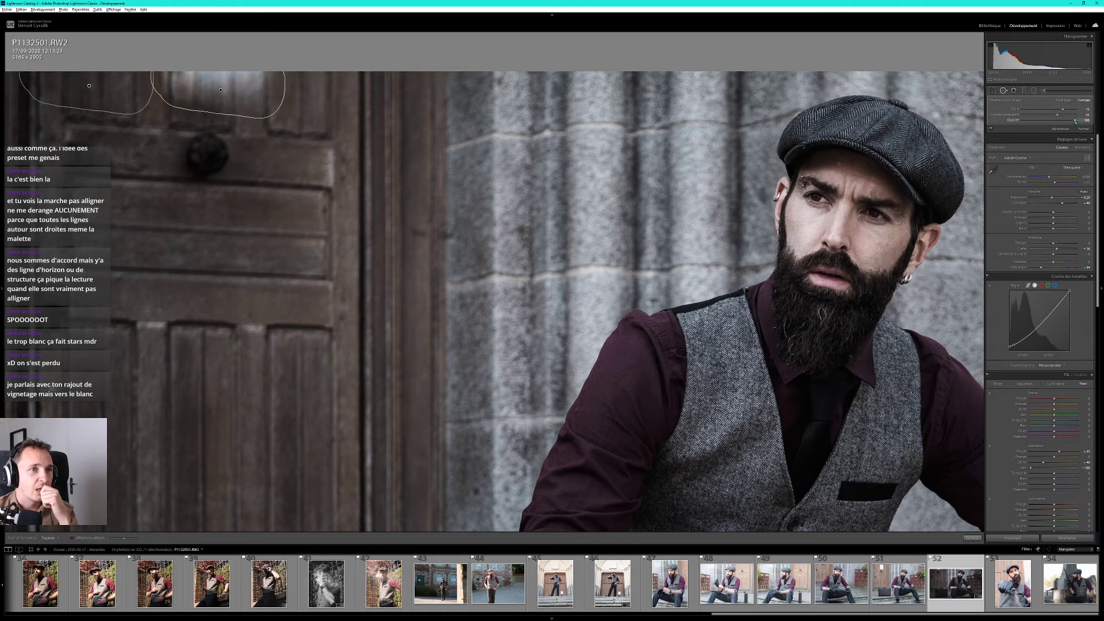
{"action": "left_click_drag", "start_coordinate": [1019, 122], "coordinate": [1092, 122]}
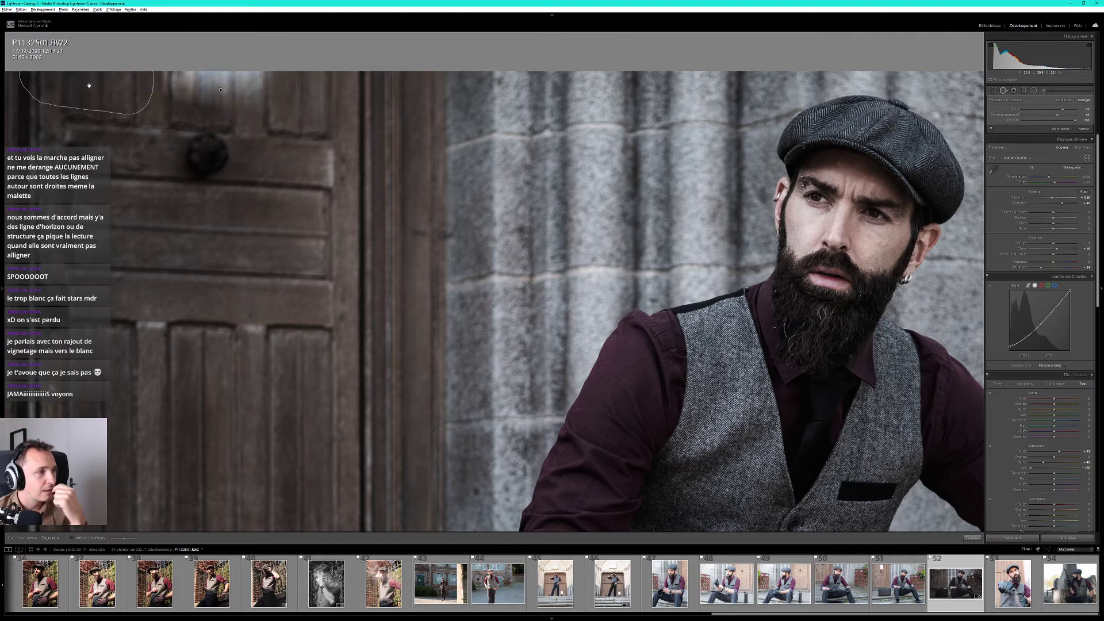
{"action": "key", "text": "Delete"}
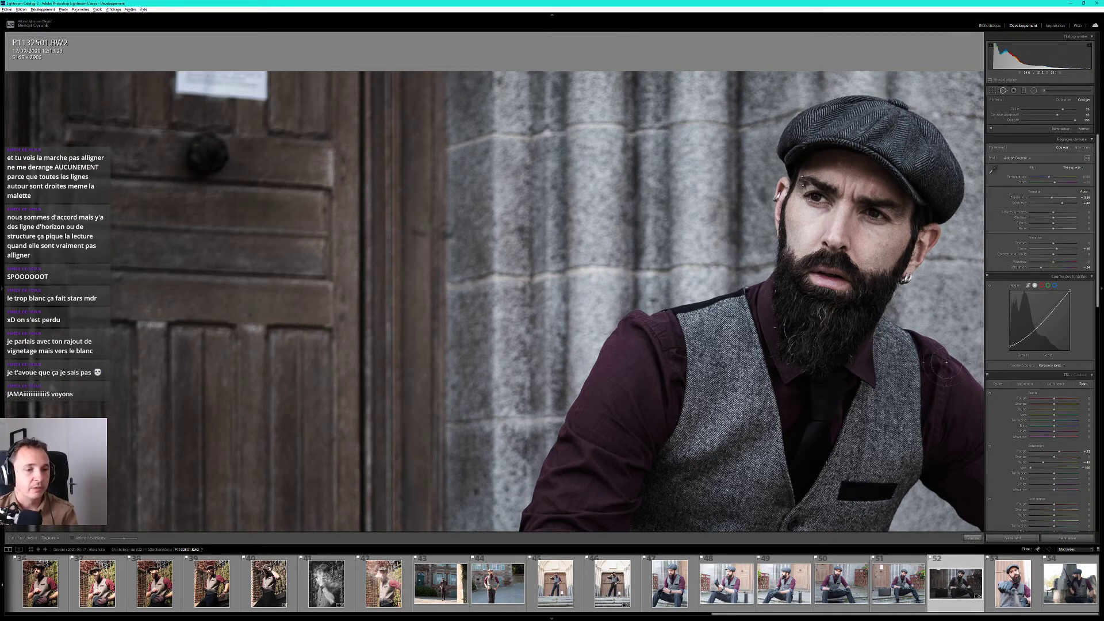
{"action": "mouse_move", "coordinate": [954, 584]}
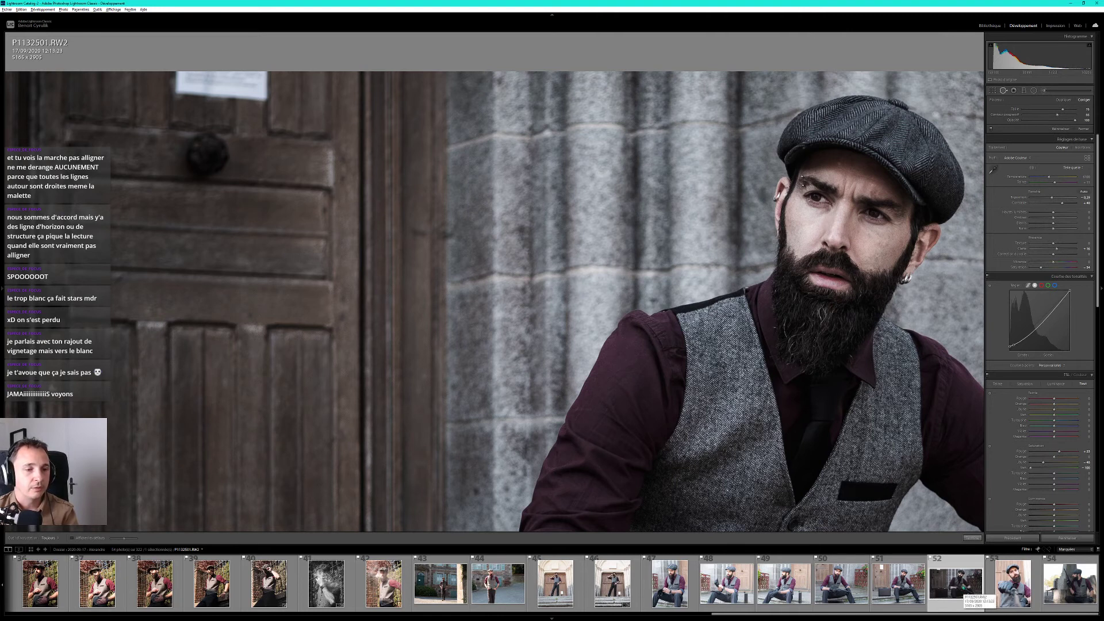
Dismiss the filmstrip thumbnail menu and flag photo P1132501 as Picked.
{"action": "right_click", "coordinate": [964, 586]}
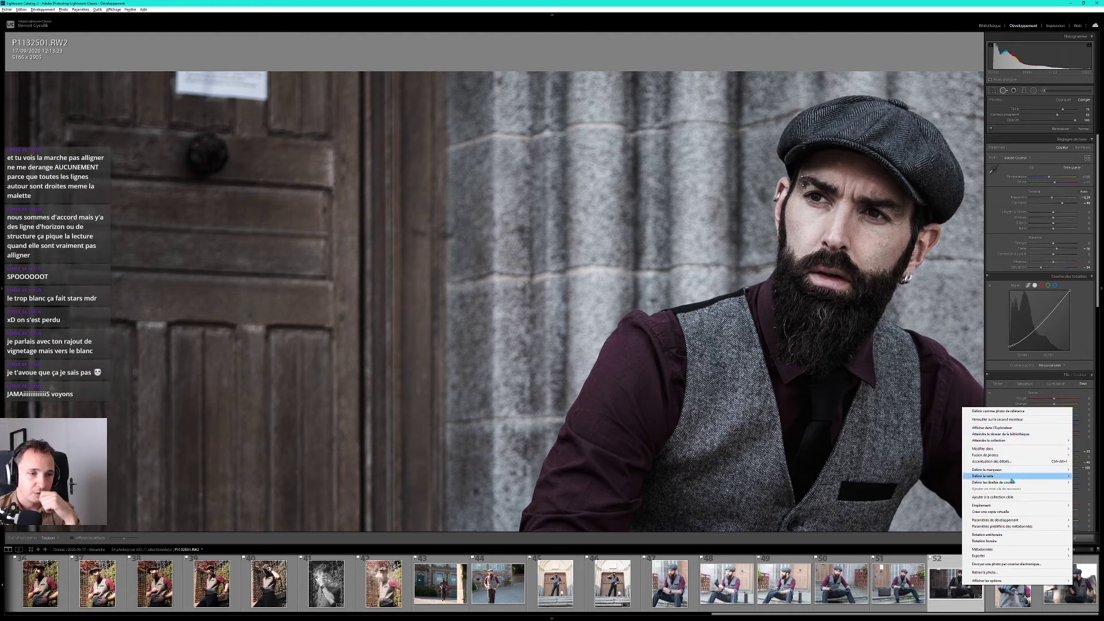
{"action": "mouse_move", "coordinate": [1009, 520]}
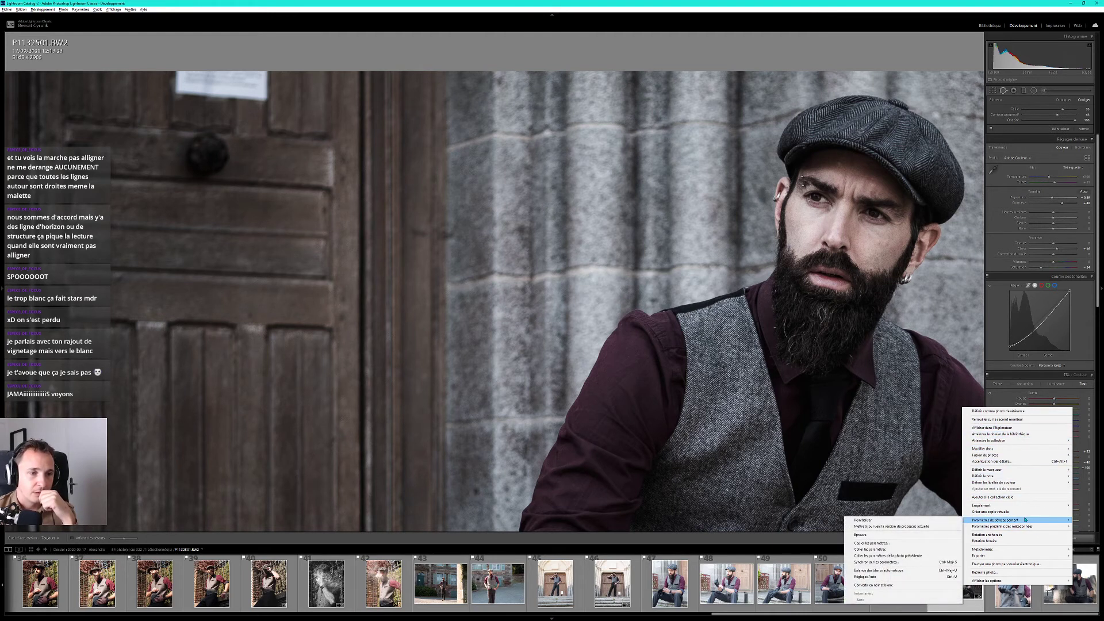
{"action": "key", "text": "Escape"}
{"action": "key", "text": "Escape"}
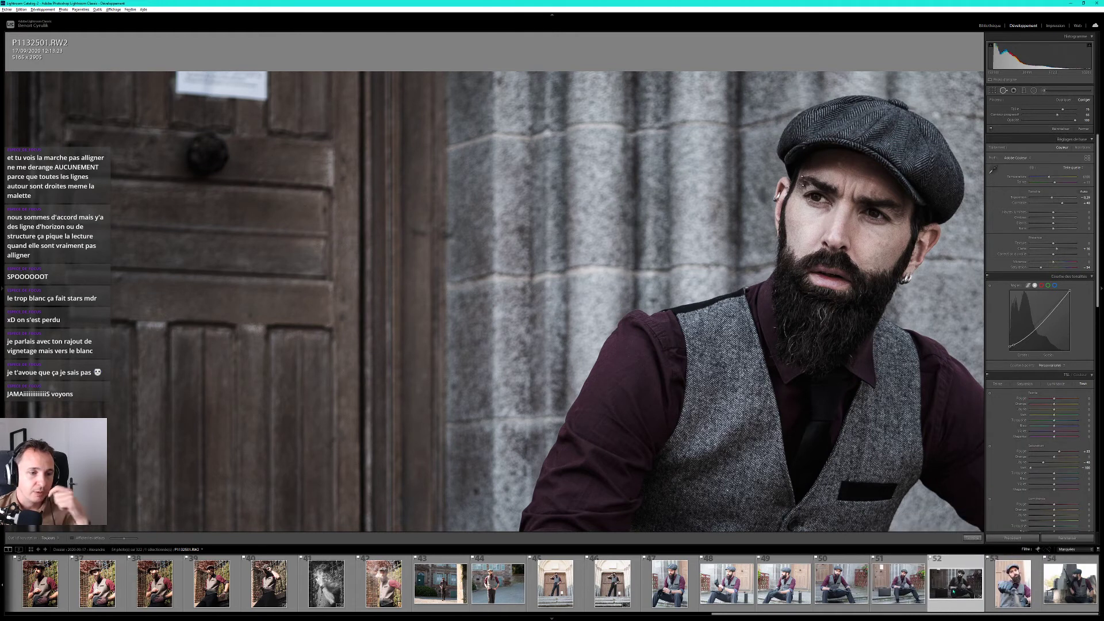
{"action": "key", "text": "p"}
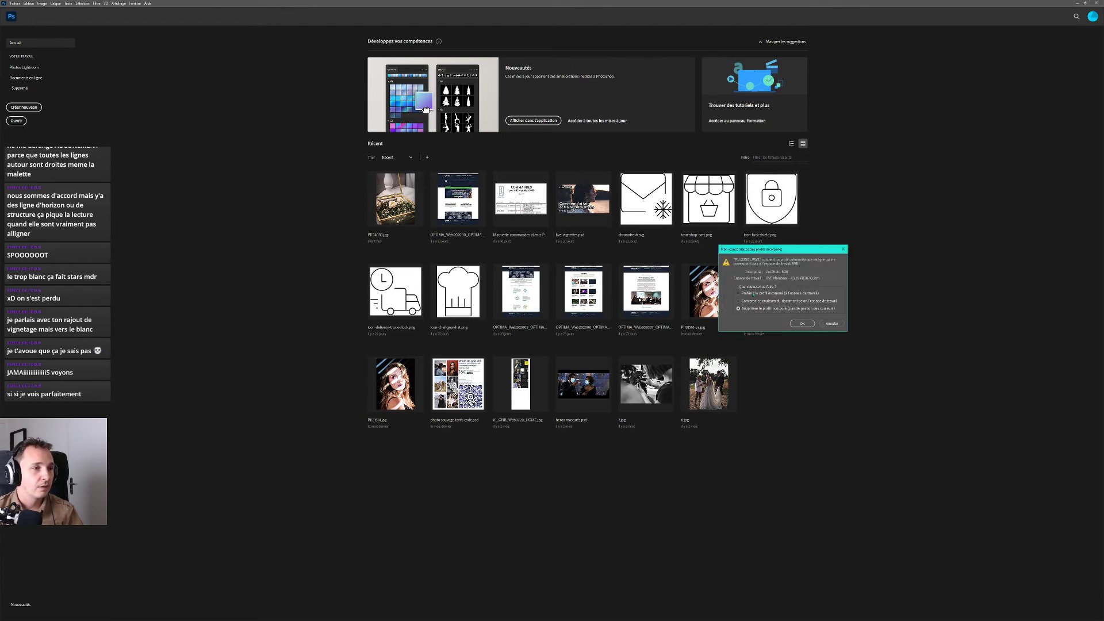
Accept the colour profile mismatch prompt so the portrait opens in Photoshop.
{"action": "left_click", "coordinate": [802, 324]}
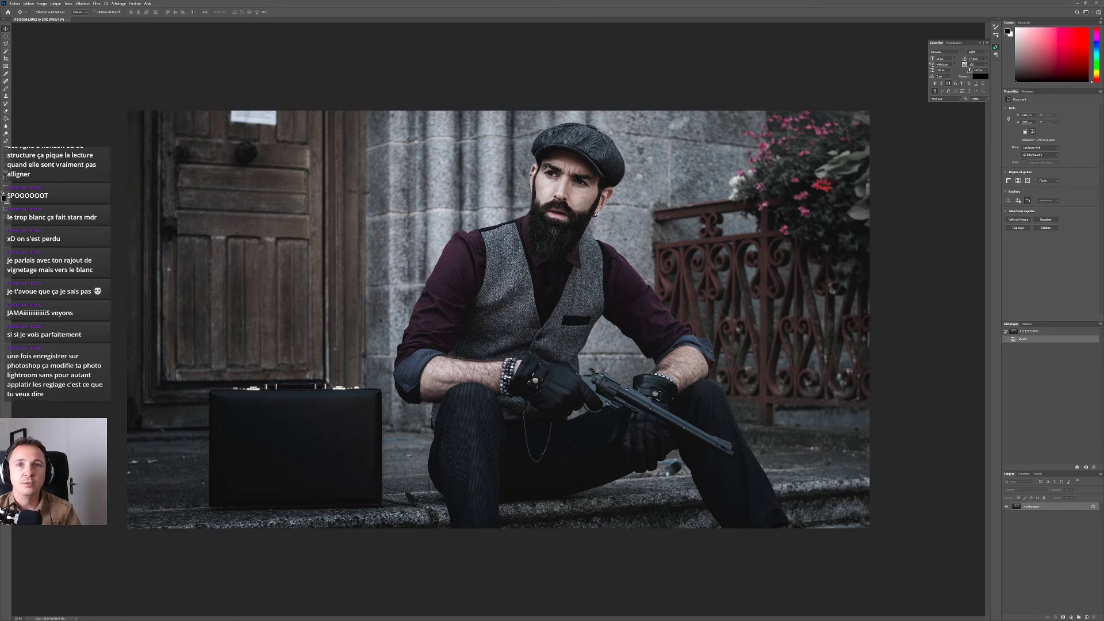
Close the Character panel, zoom to 100% around the door note, and choose the Rectangular Marquee.
{"action": "left_click", "coordinate": [996, 47]}
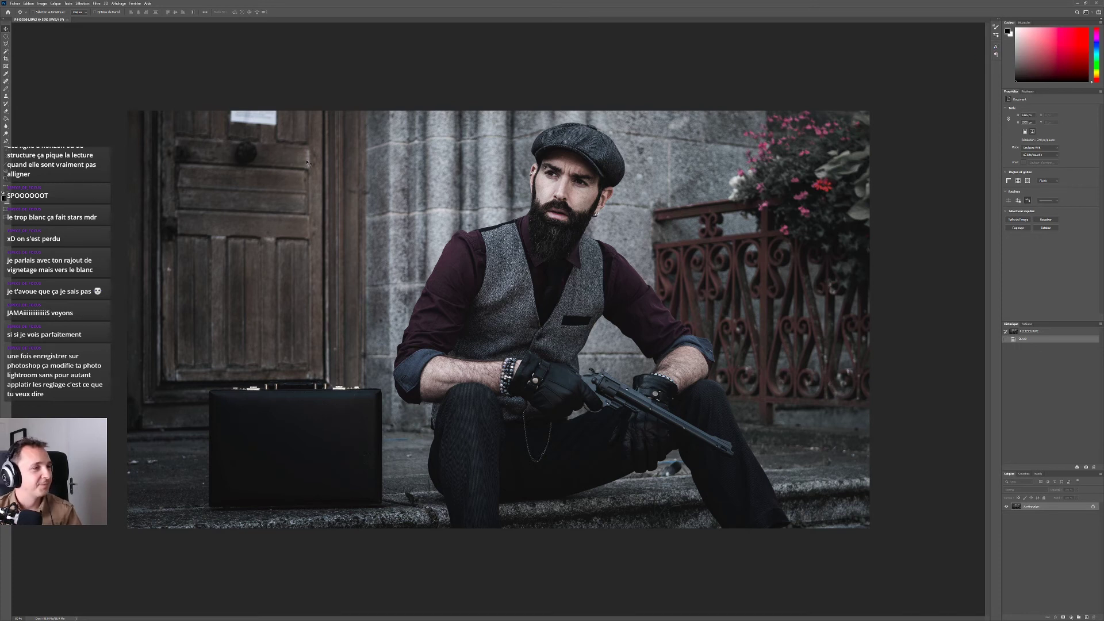
{"action": "key", "text": "z"}
{"action": "right_click", "coordinate": [254, 113]}
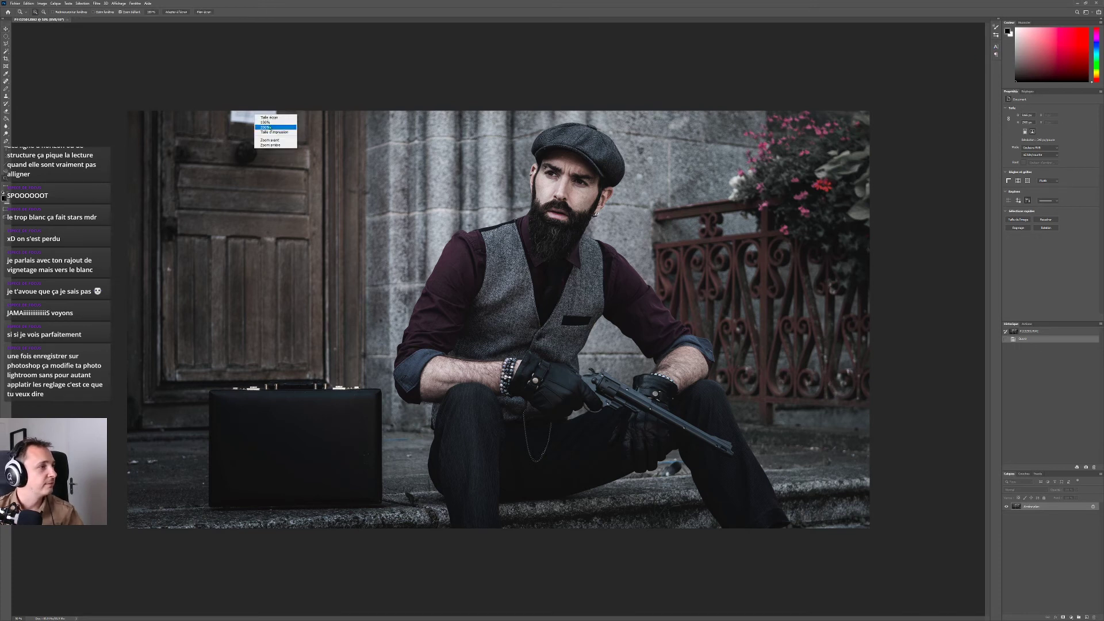
{"action": "left_click", "coordinate": [266, 122]}
{"action": "left_click_drag", "start_coordinate": [268, 181], "coordinate": [631, 360]}
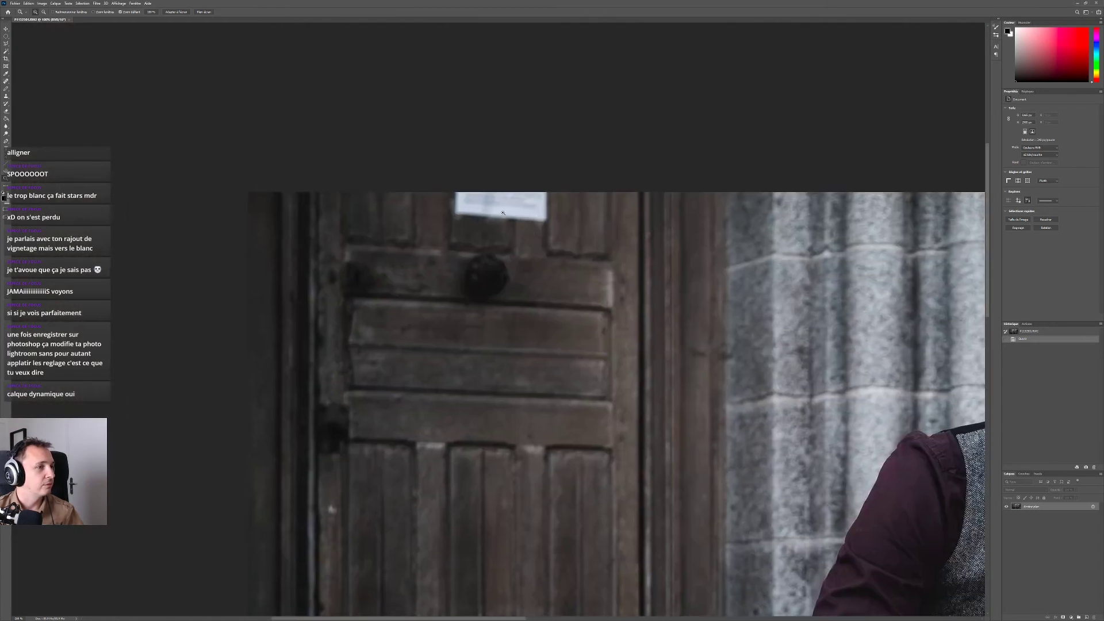
{"action": "left_click", "coordinate": [487, 219]}
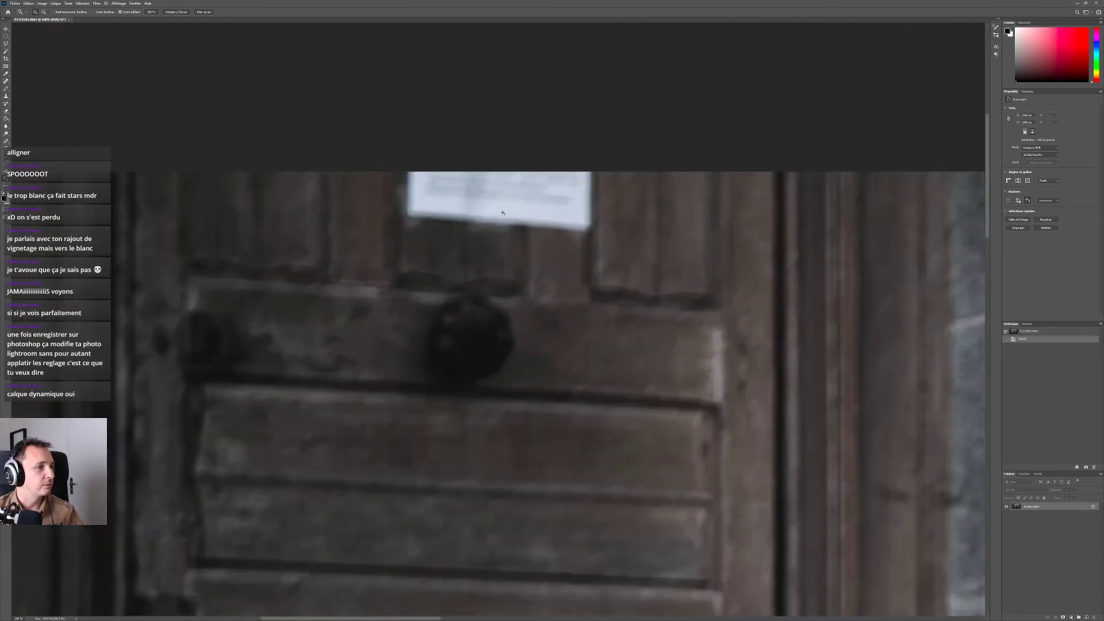
{"action": "left_click", "coordinate": [488, 219], "text": "alt"}
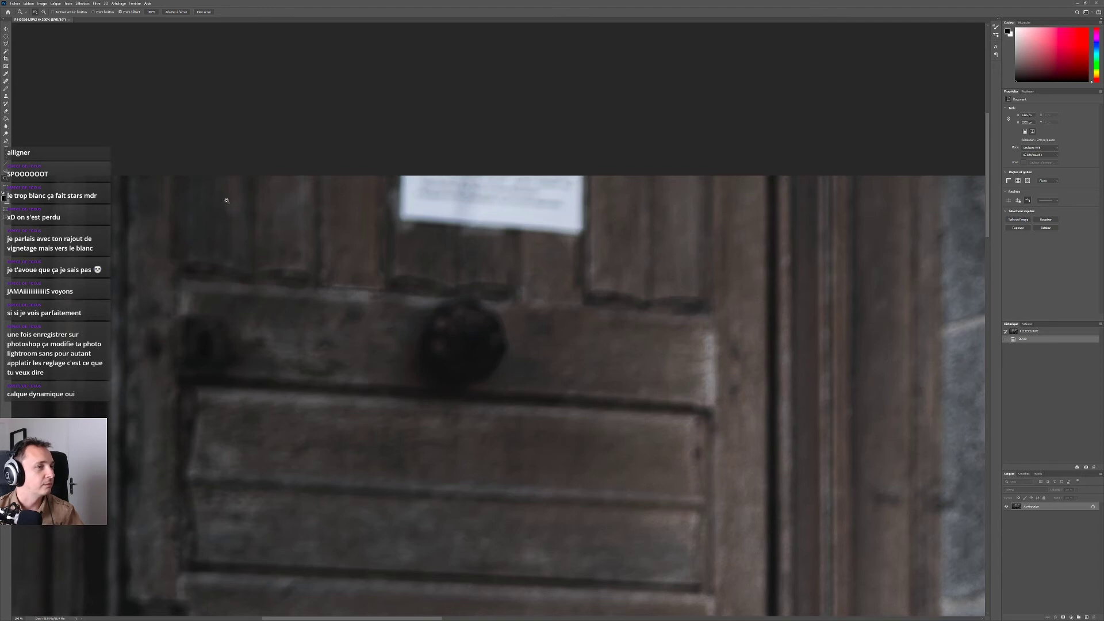
{"action": "left_click", "coordinate": [6, 36]}
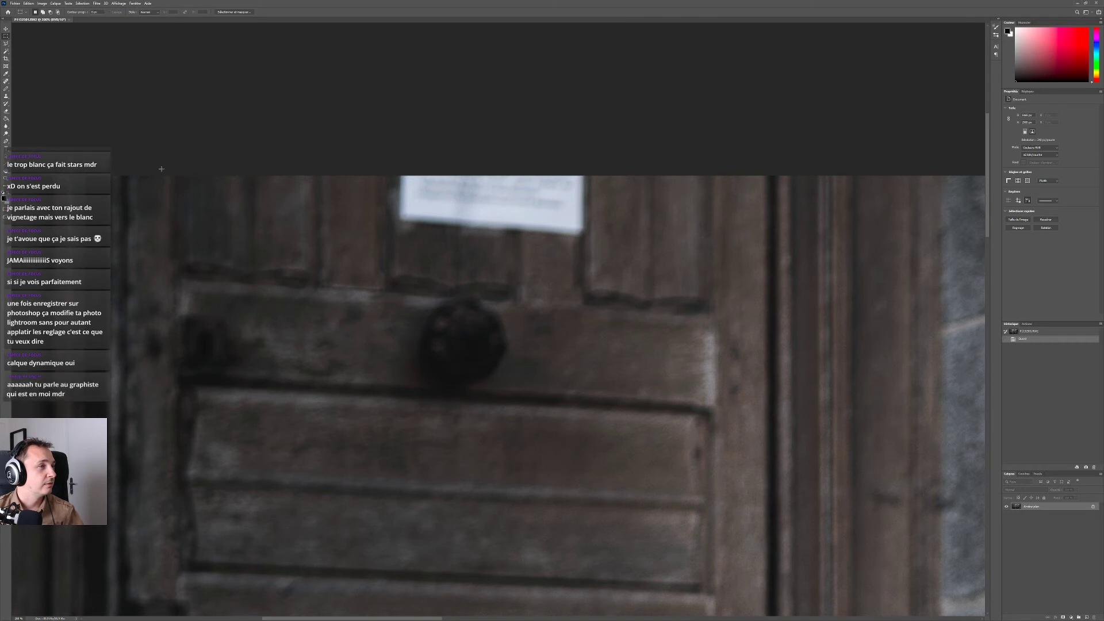
Select the upper door panels left of the note and feather the selection.
{"action": "left_click_drag", "start_coordinate": [157, 176], "coordinate": [600, 244]}
{"action": "left_click_drag", "start_coordinate": [636, 175], "coordinate": [371, 268]}
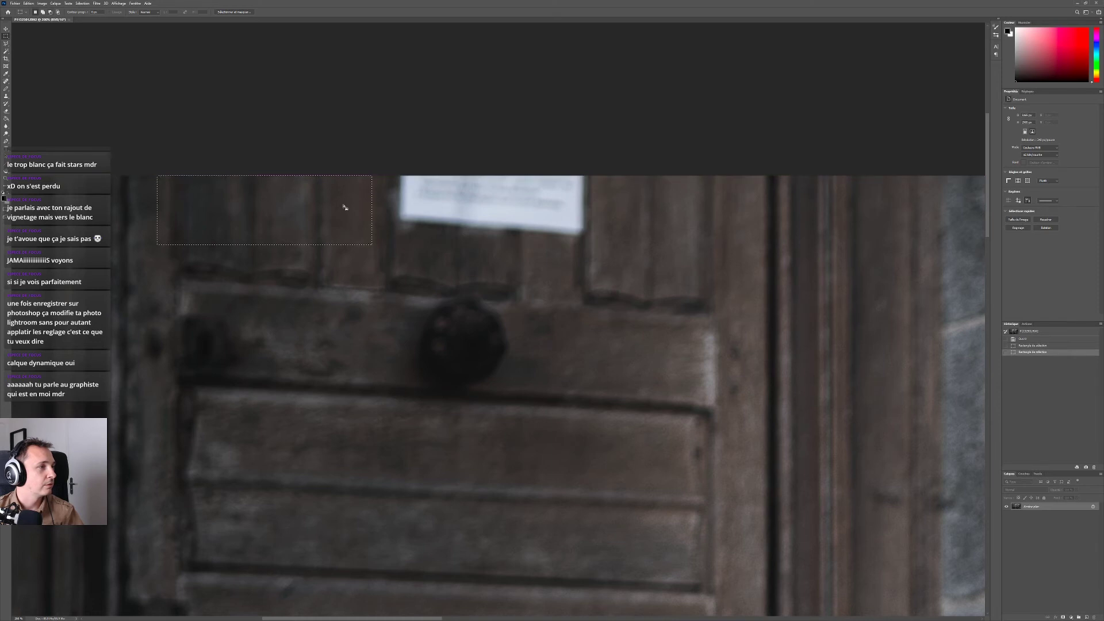
{"action": "right_click", "coordinate": [345, 207]}
{"action": "left_click", "coordinate": [362, 218]}
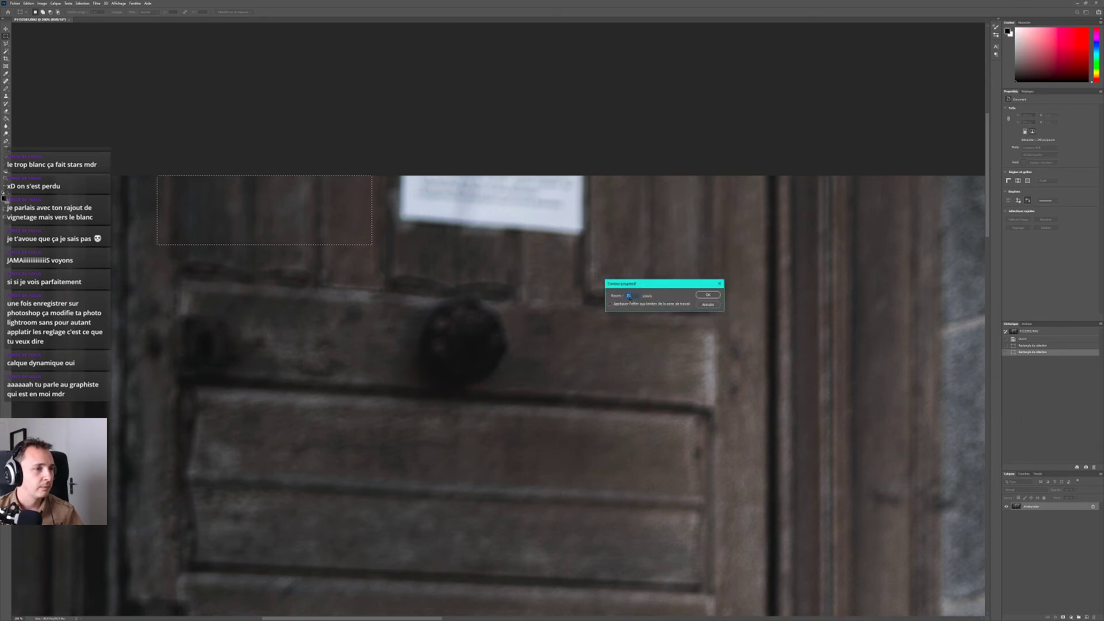
{"action": "left_click_drag", "start_coordinate": [636, 285], "coordinate": [592, 275]}
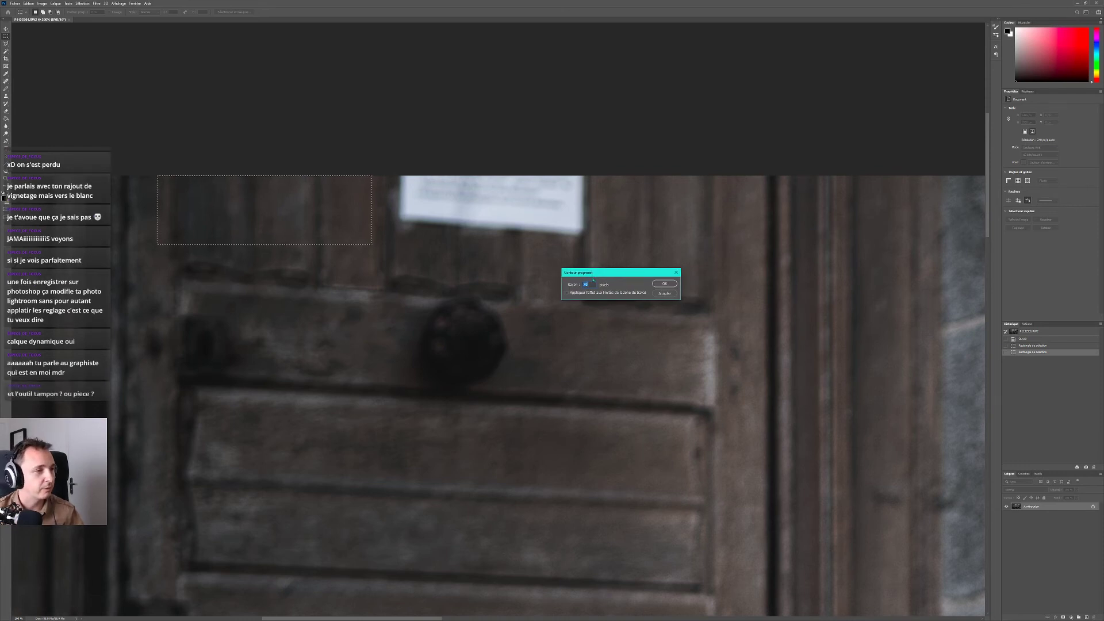
{"action": "key", "text": "Return"}
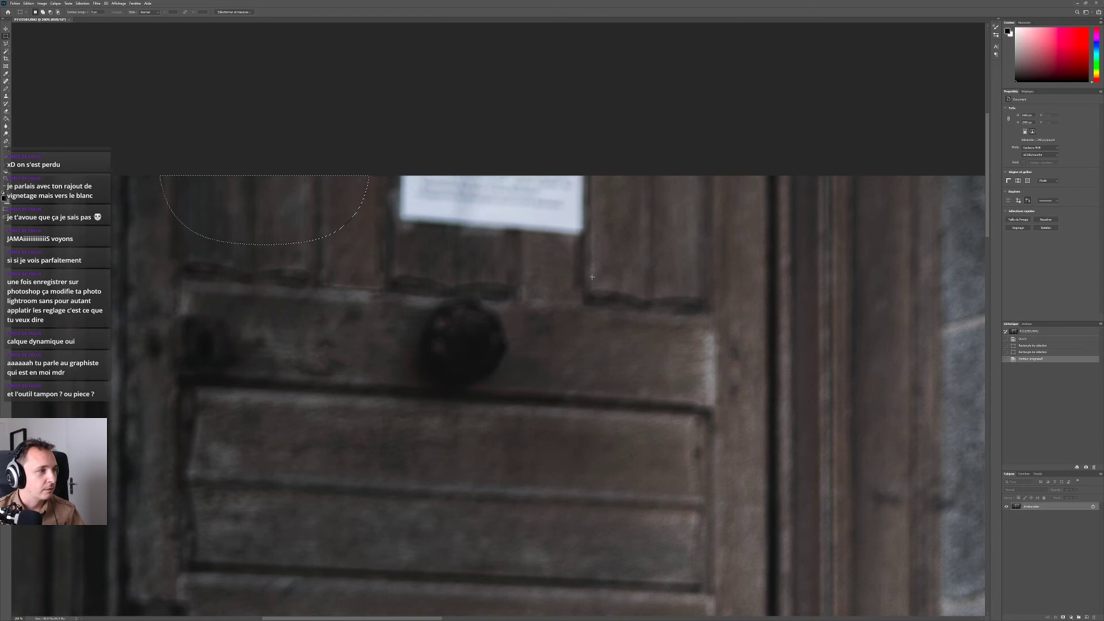
{"action": "key", "text": "ctrl+z"}
{"action": "right_click", "coordinate": [351, 201]}
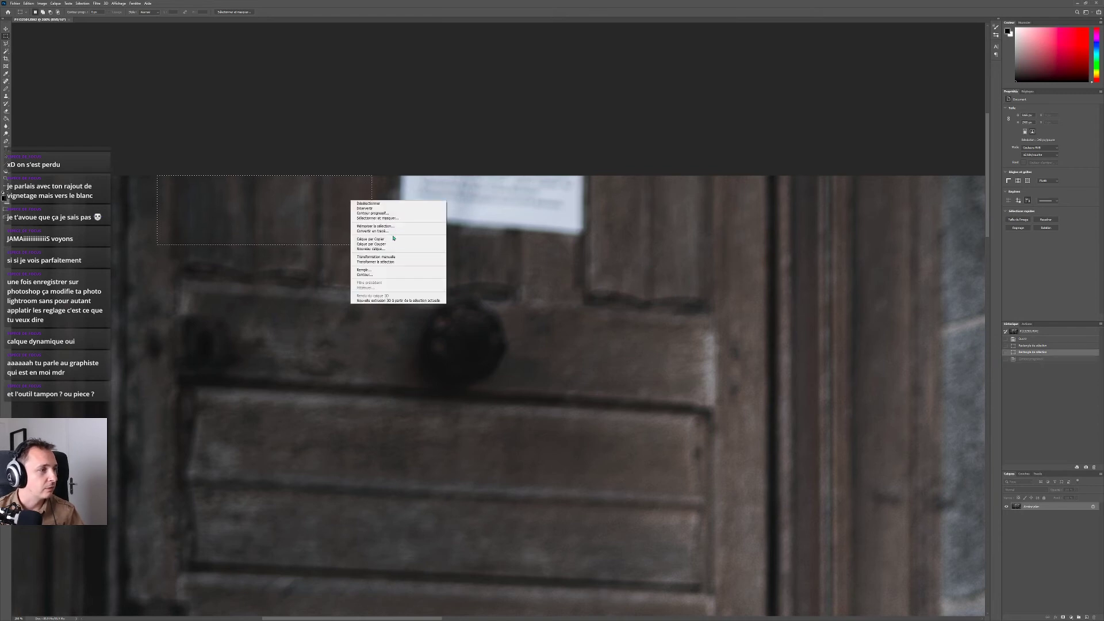
{"action": "left_click", "coordinate": [373, 213]}
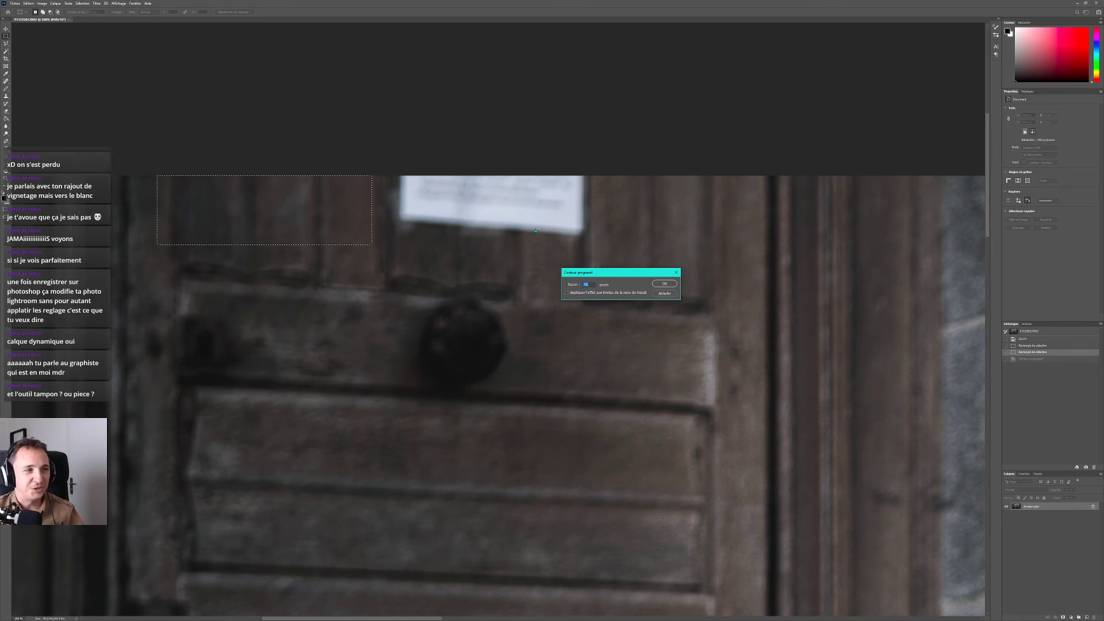
{"action": "key", "text": "Return"}
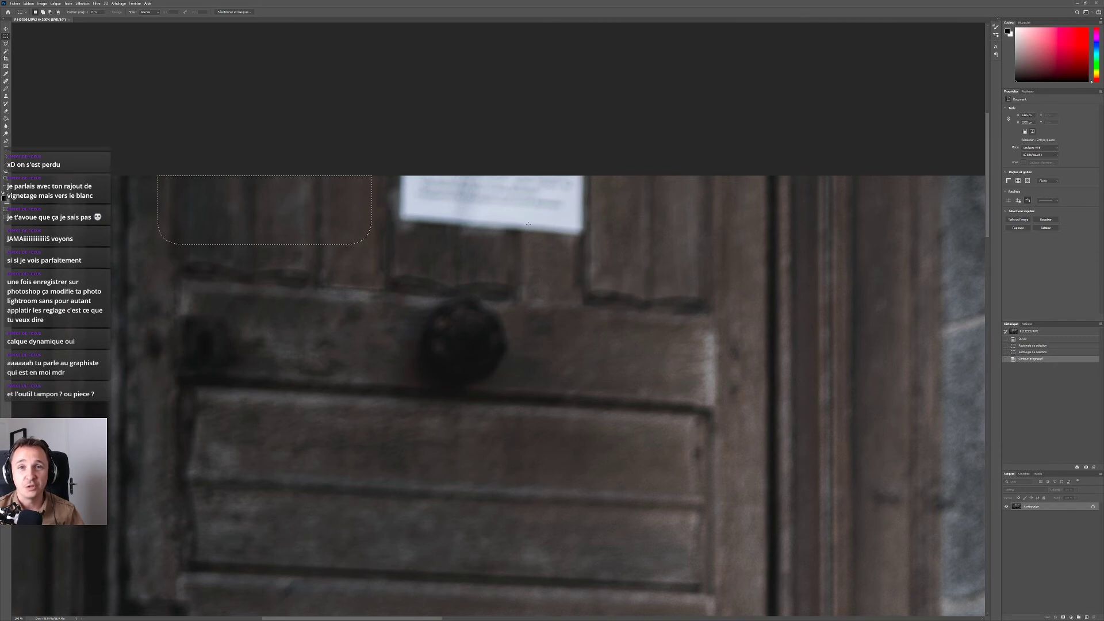
Copy the feathered patch onto new layer Calque 1 and hide it.
{"action": "key", "text": "ctrl+c"}
{"action": "key", "text": "ctrl+v"}
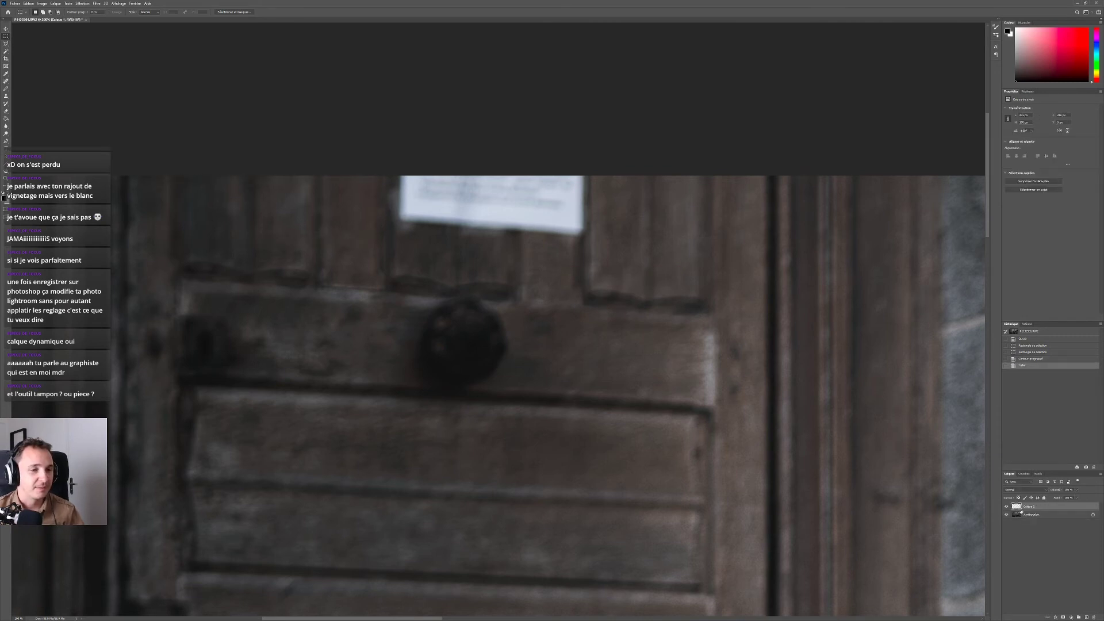
{"action": "left_click", "coordinate": [1007, 507]}
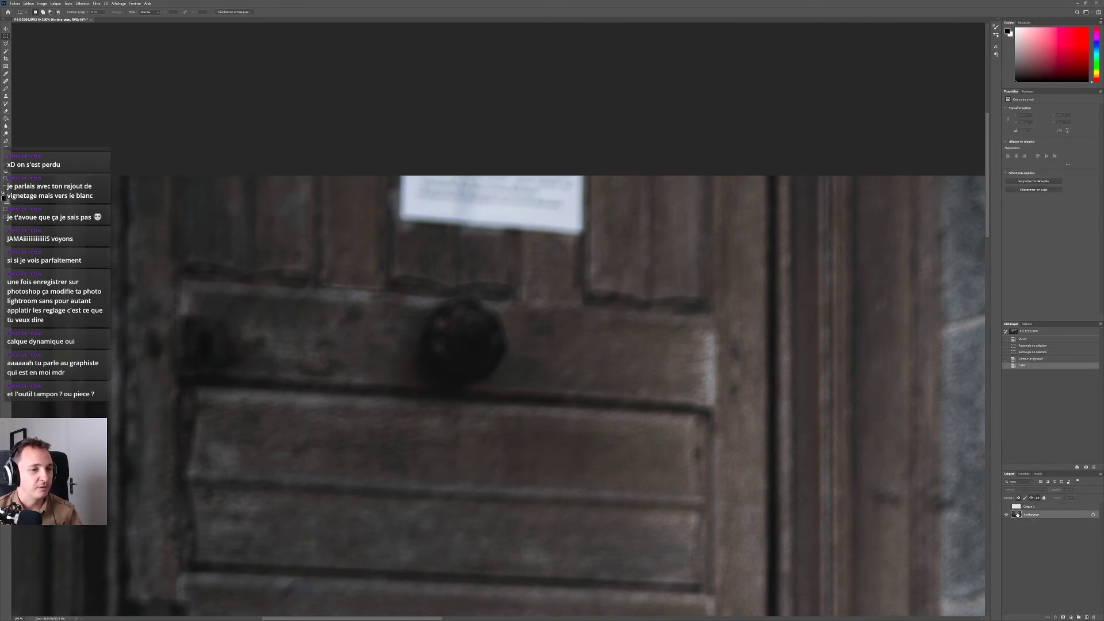
Convert Arrière-plan into layer Calque 0 and select the Patch tool.
{"action": "double_click", "coordinate": [1047, 515]}
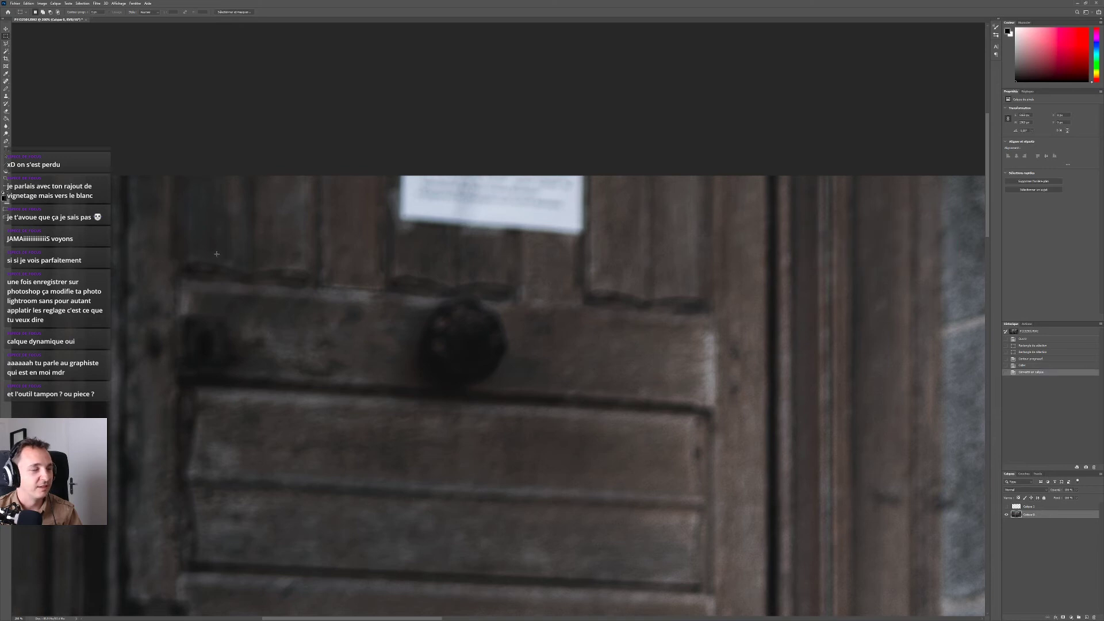
{"action": "left_click", "coordinate": [6, 44]}
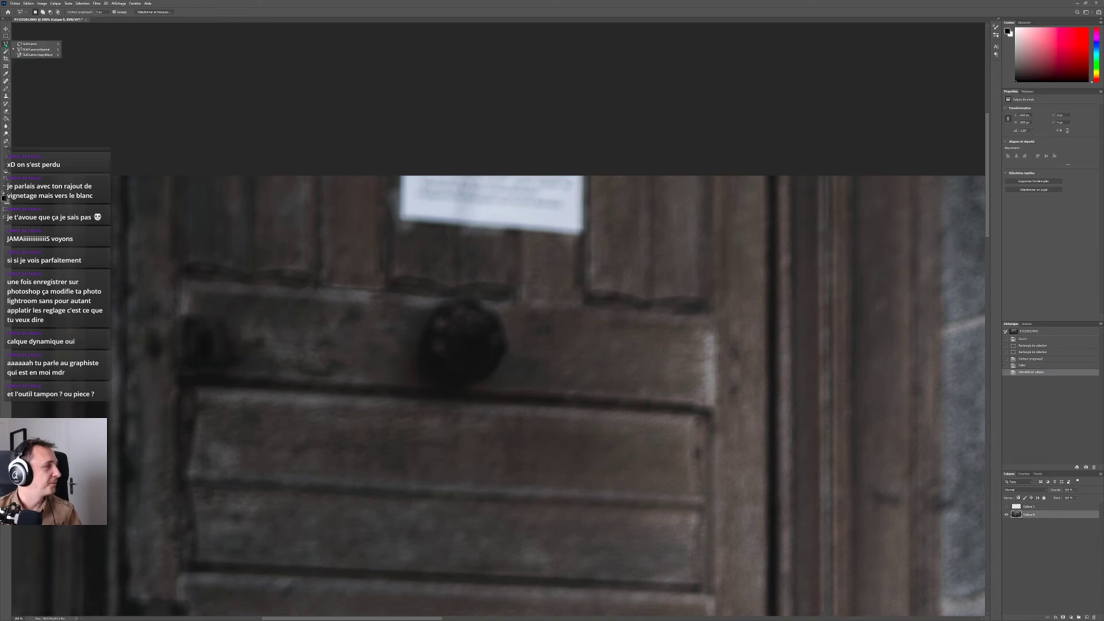
{"action": "left_click", "coordinate": [6, 59]}
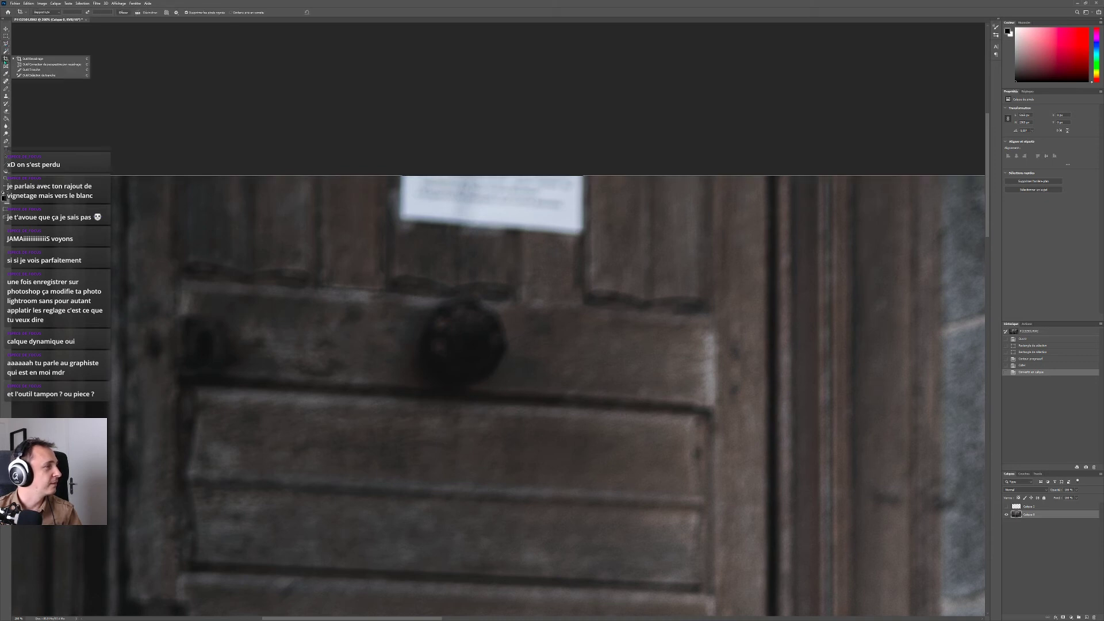
{"action": "left_click", "coordinate": [6, 59]}
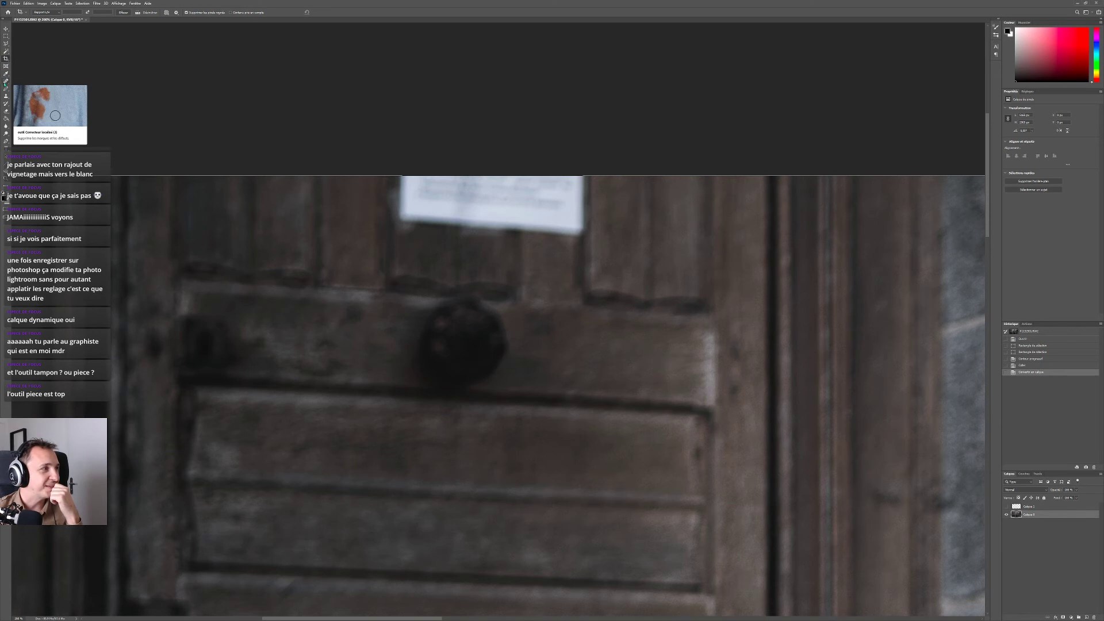
{"action": "left_click", "coordinate": [5, 82]}
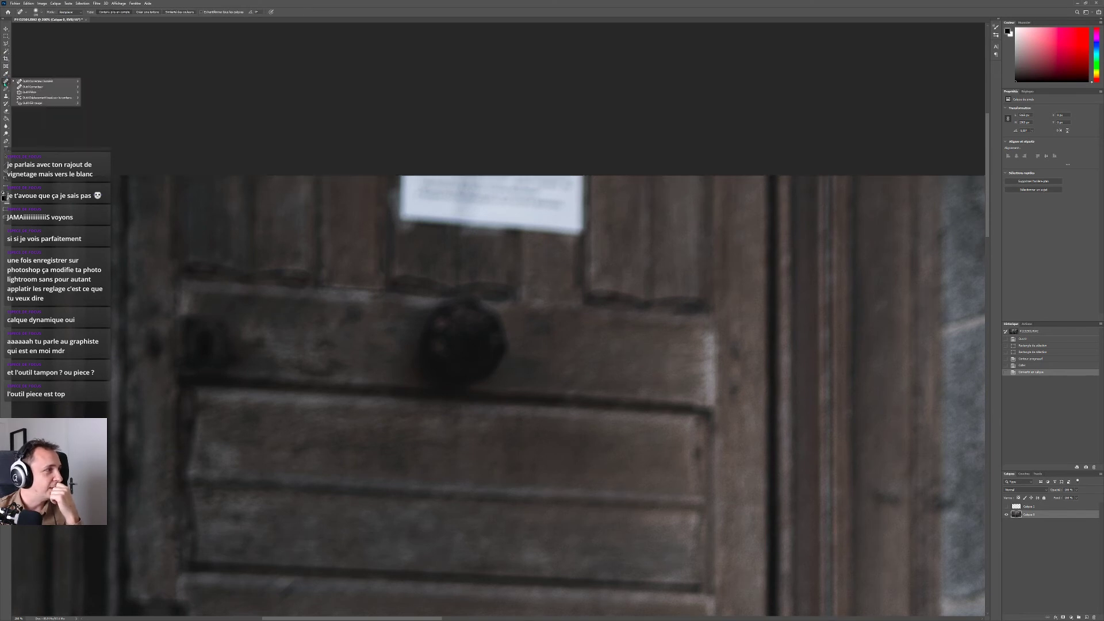
{"action": "left_click", "coordinate": [28, 92]}
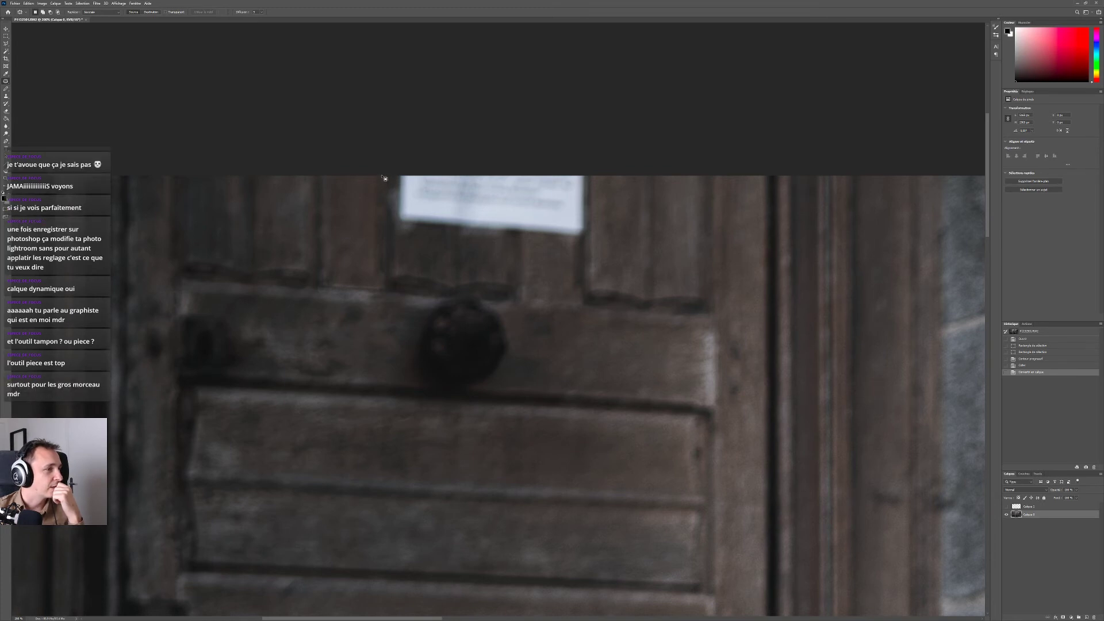
Patch the paper note with wood from its left, then clear the selection.
{"action": "mouse_move", "coordinate": [384, 178]}
{"action": "left_mouse_down"}
{"action": "mouse_move", "coordinate": [597, 244]}
{"action": "mouse_move", "coordinate": [599, 176]}
{"action": "left_mouse_up"}
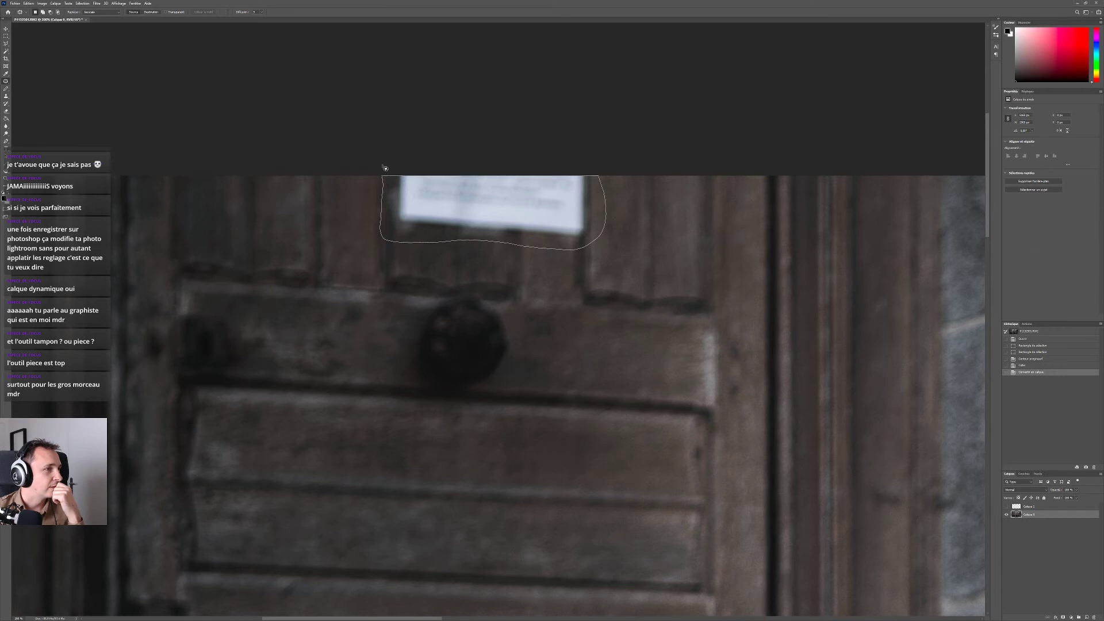
{"action": "mouse_move", "coordinate": [481, 199]}
{"action": "left_mouse_down"}
{"action": "mouse_move", "coordinate": [241, 209]}
{"action": "mouse_move", "coordinate": [270, 200]}
{"action": "left_mouse_up"}
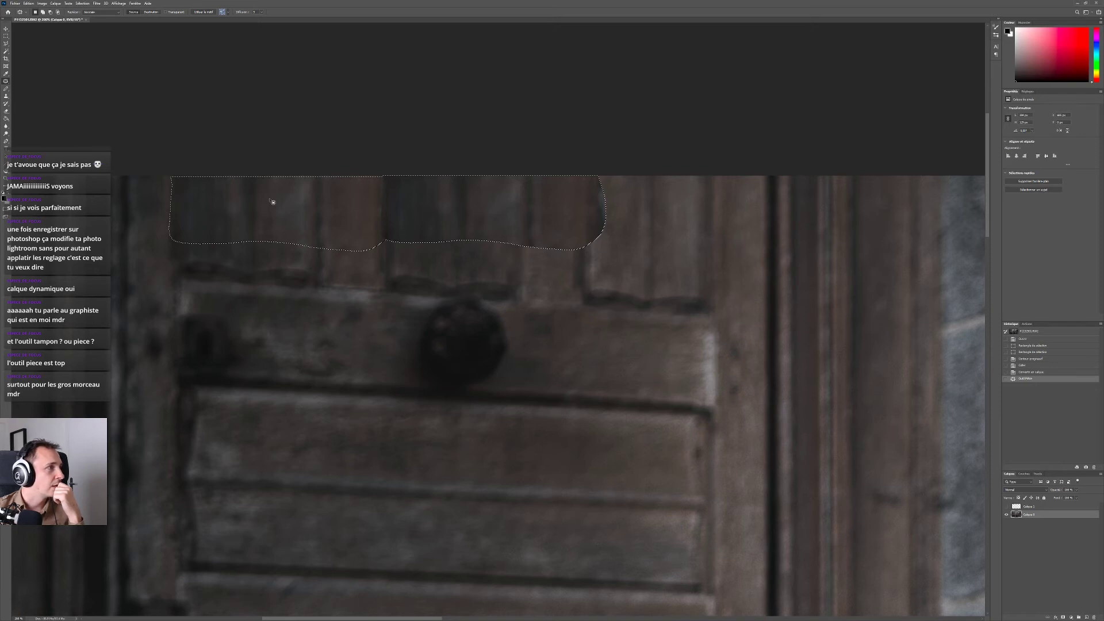
{"action": "left_click_drag", "start_coordinate": [270, 200], "coordinate": [270, 198]}
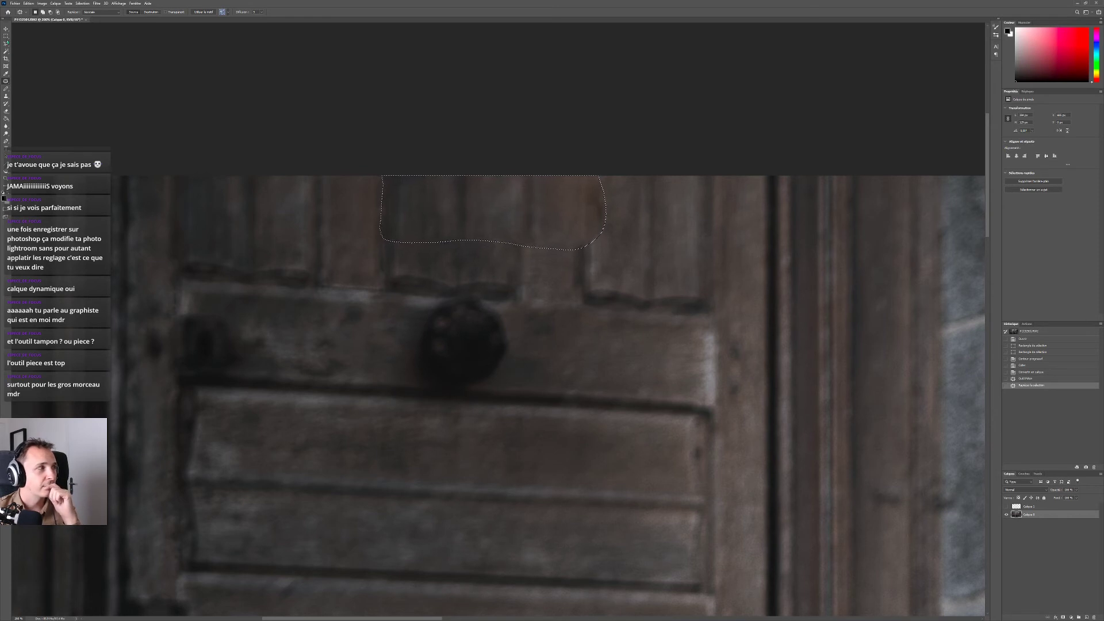
{"action": "key", "text": "m"}
{"action": "left_click", "coordinate": [242, 201]}
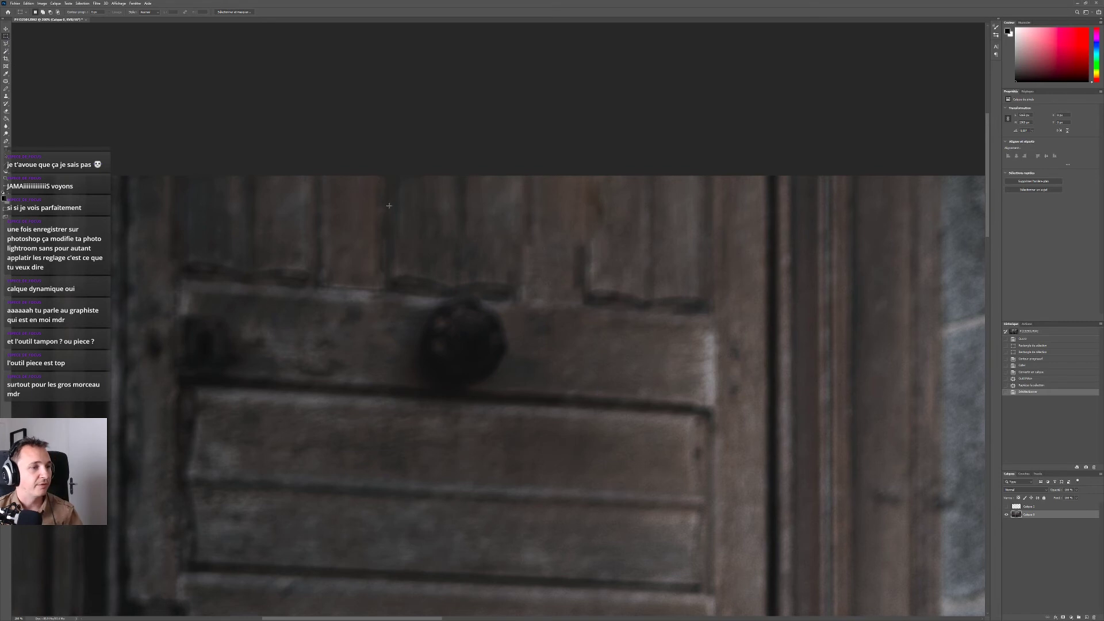
{"action": "key", "text": "z"}
{"action": "right_click", "coordinate": [459, 224]}
{"action": "left_click", "coordinate": [480, 233]}
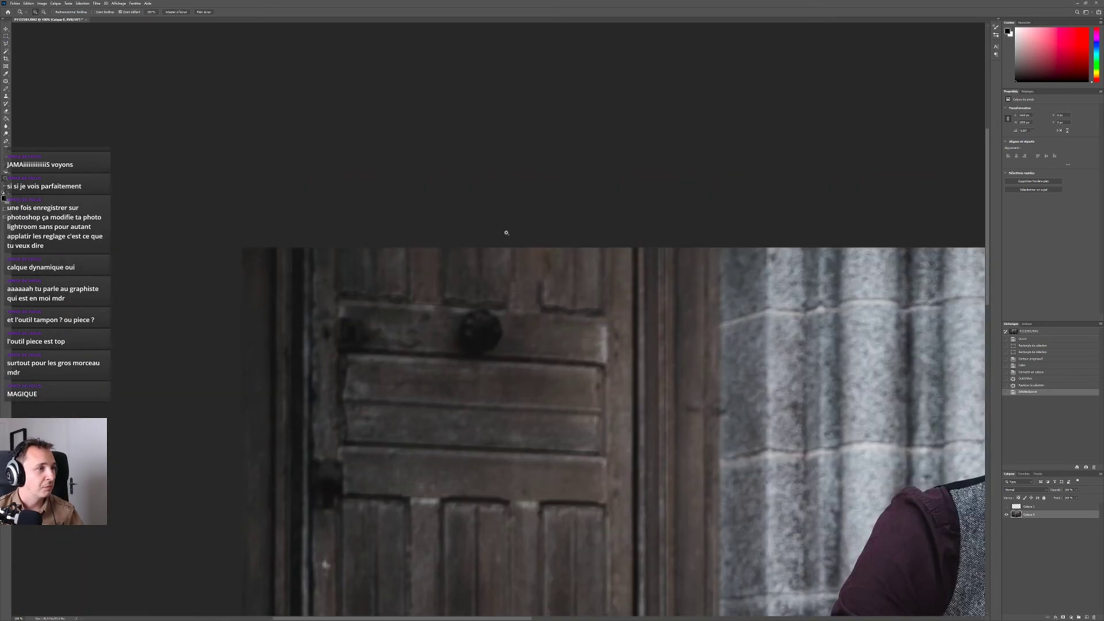
{"action": "left_click", "coordinate": [680, 315], "text": "alt"}
{"action": "left_click", "coordinate": [684, 317], "text": "alt"}
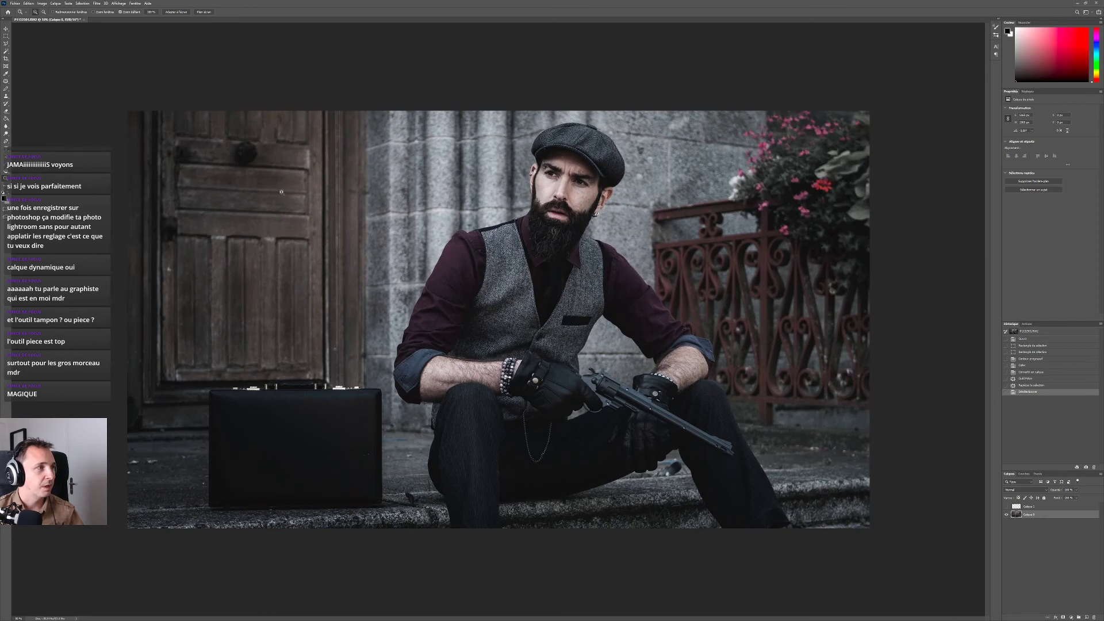
{"action": "left_click", "coordinate": [270, 120]}
{"action": "left_click", "coordinate": [270, 120]}
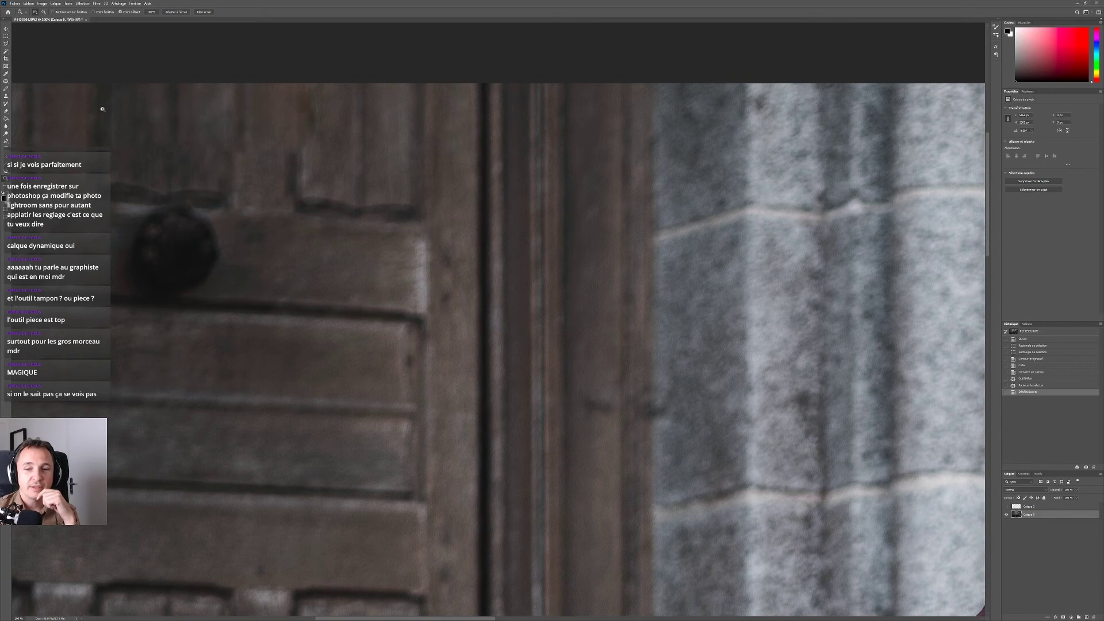
{"action": "right_click", "coordinate": [296, 110]}
{"action": "left_click", "coordinate": [307, 119]}
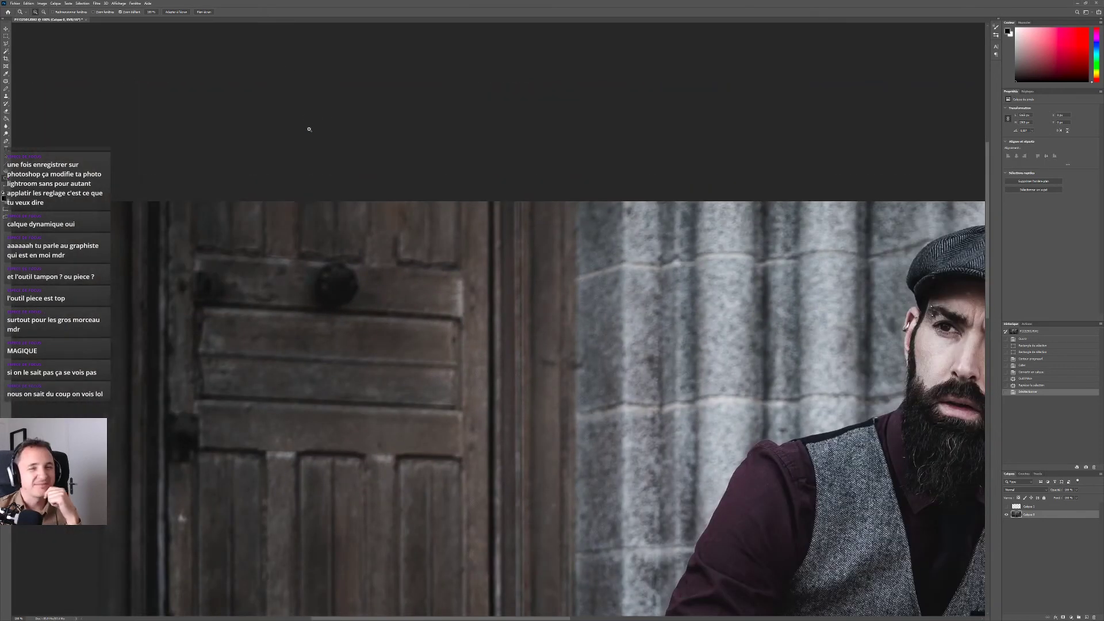
{"action": "right_click", "coordinate": [307, 208]}
{"action": "left_click", "coordinate": [319, 211]}
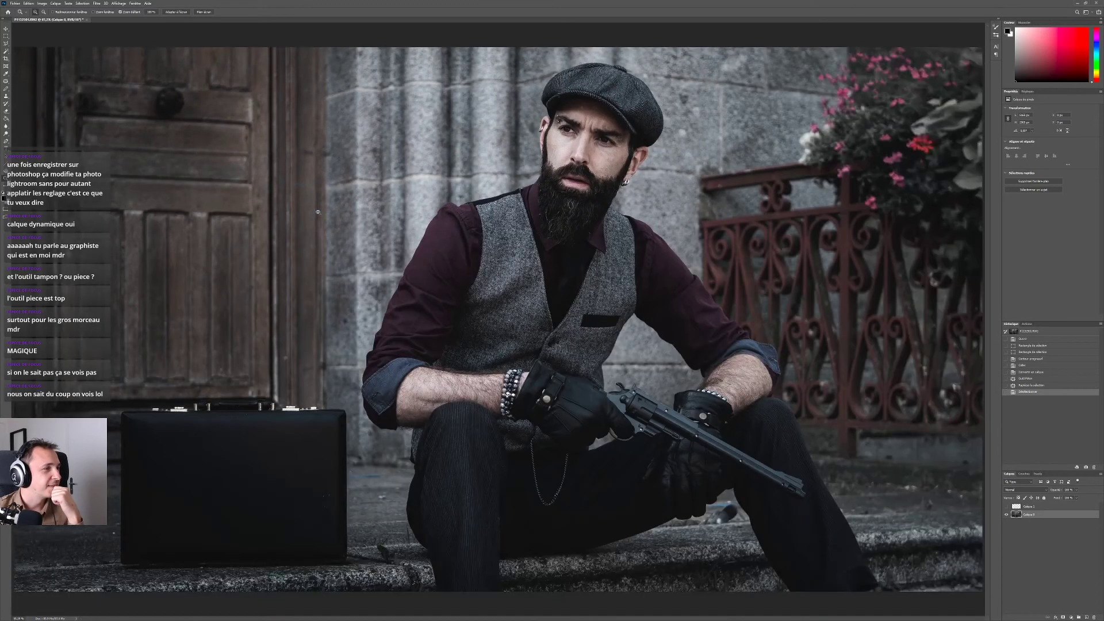
{"action": "key", "text": "ctrl+minus"}
{"action": "key", "text": "ctrl+minus"}
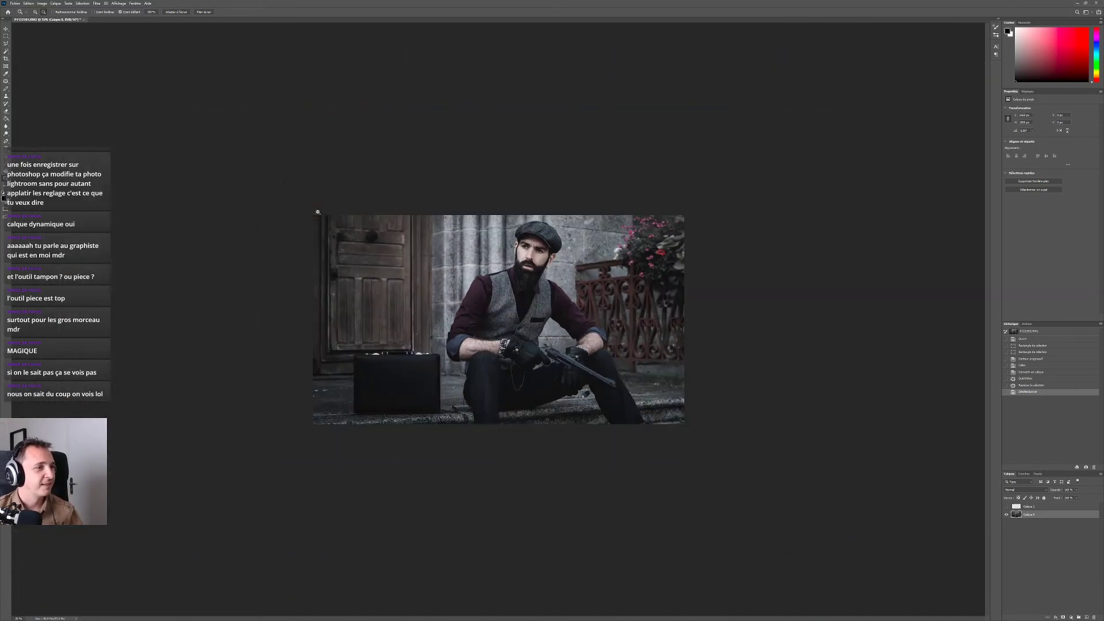
{"action": "key", "text": "ctrl+minus"}
{"action": "key", "text": "ctrl+plus"}
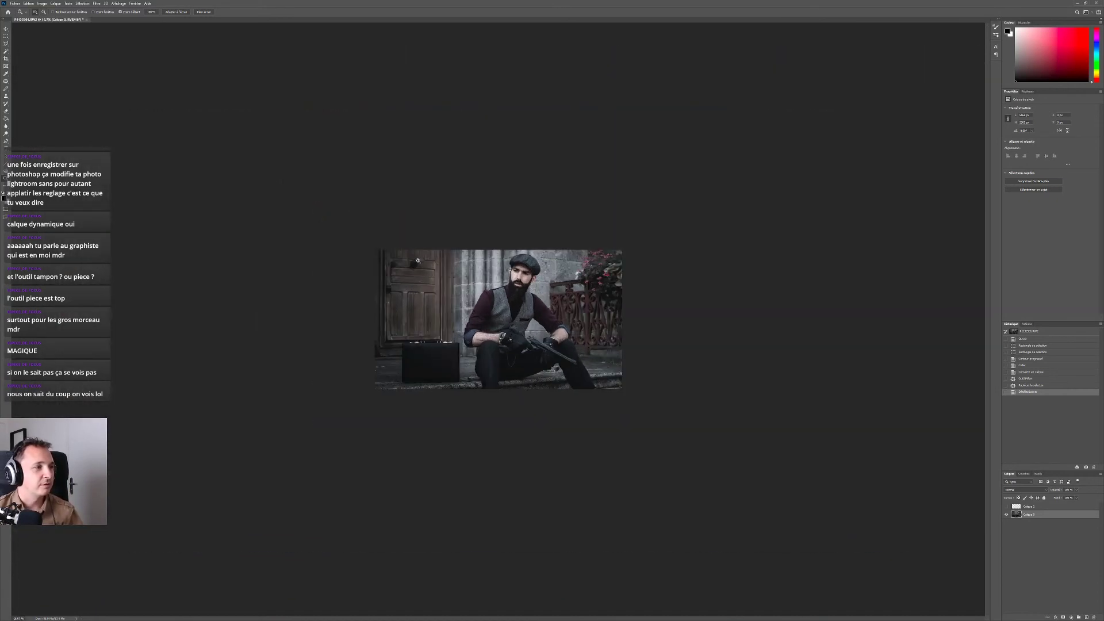
{"action": "key", "text": "ctrl+plus"}
{"action": "key", "text": "ctrl+plus"}
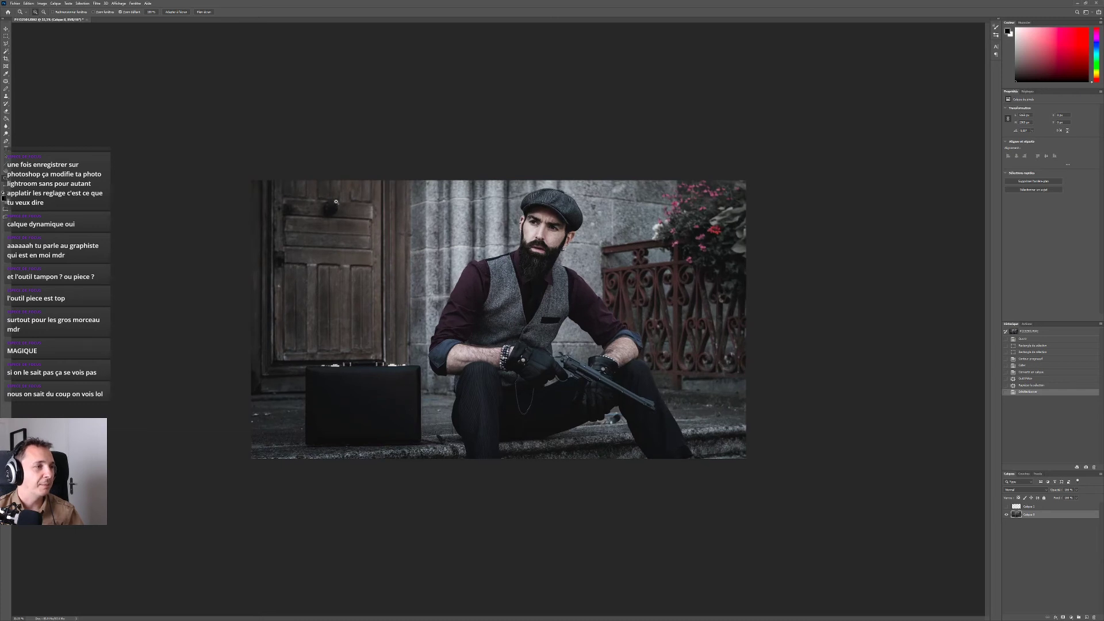
{"action": "left_click_drag", "start_coordinate": [337, 202], "coordinate": [256, 137]}
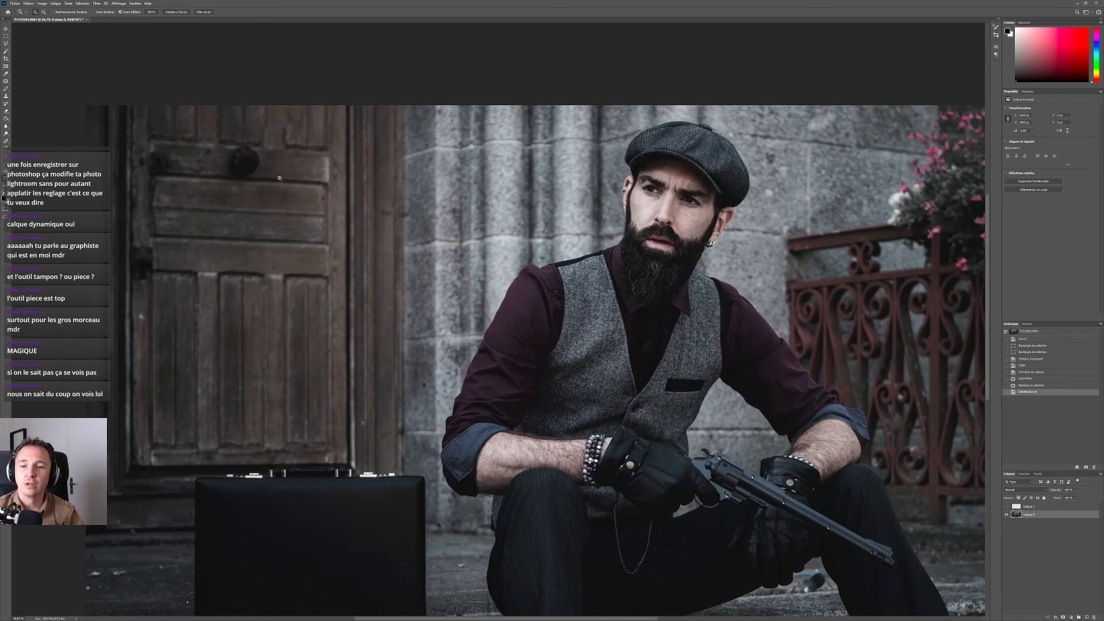
{"action": "left_click", "coordinate": [288, 124]}
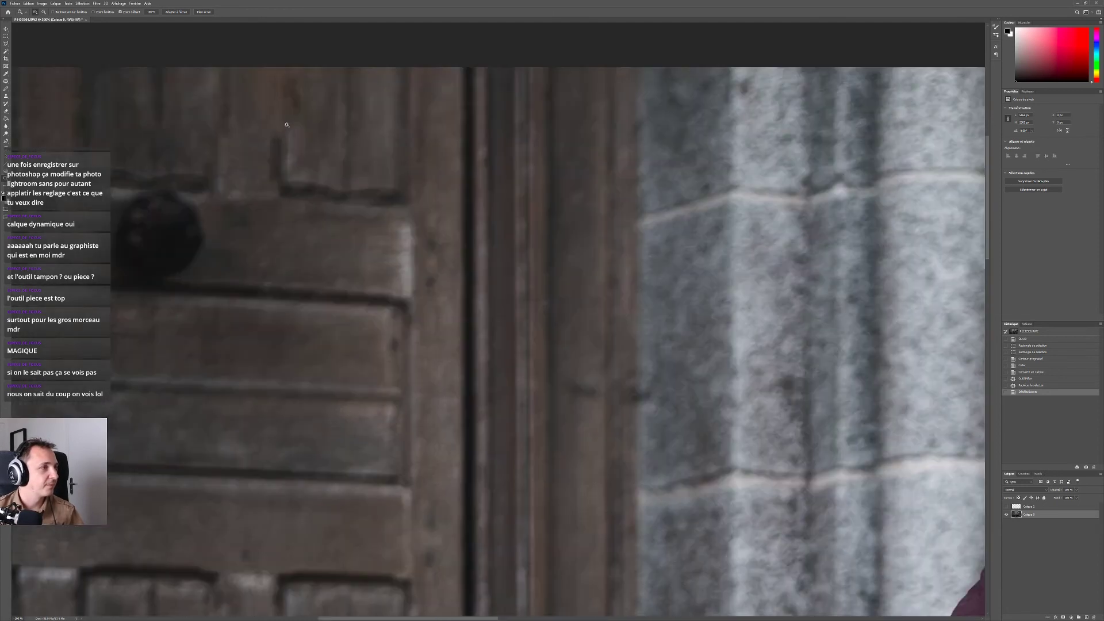
{"action": "left_click_drag", "start_coordinate": [230, 137], "coordinate": [301, 163]}
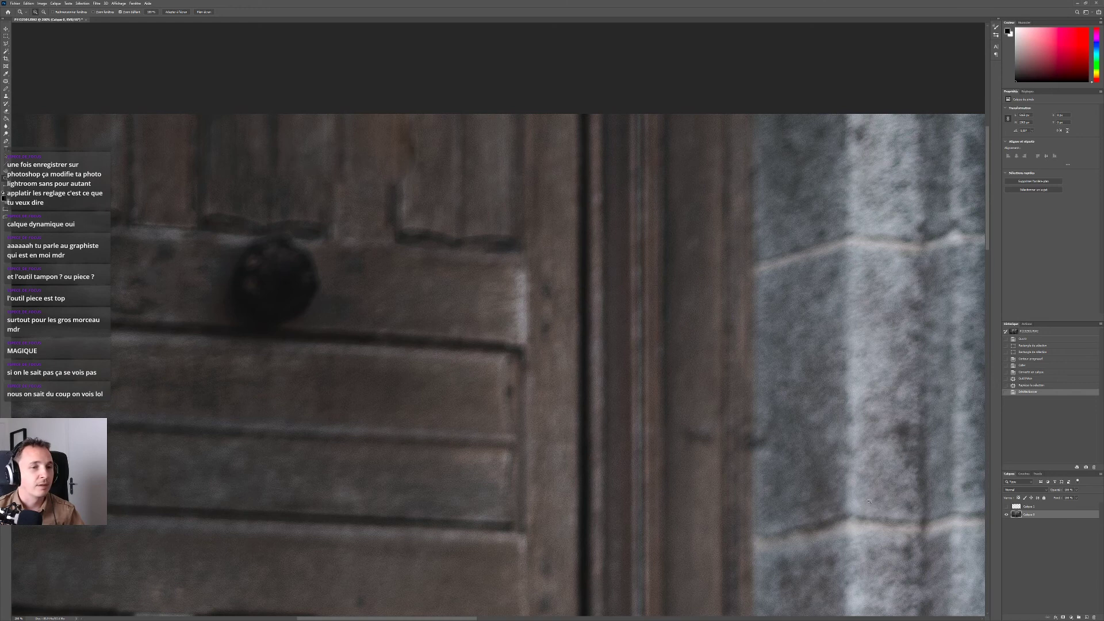
{"action": "left_click", "coordinate": [1007, 515]}
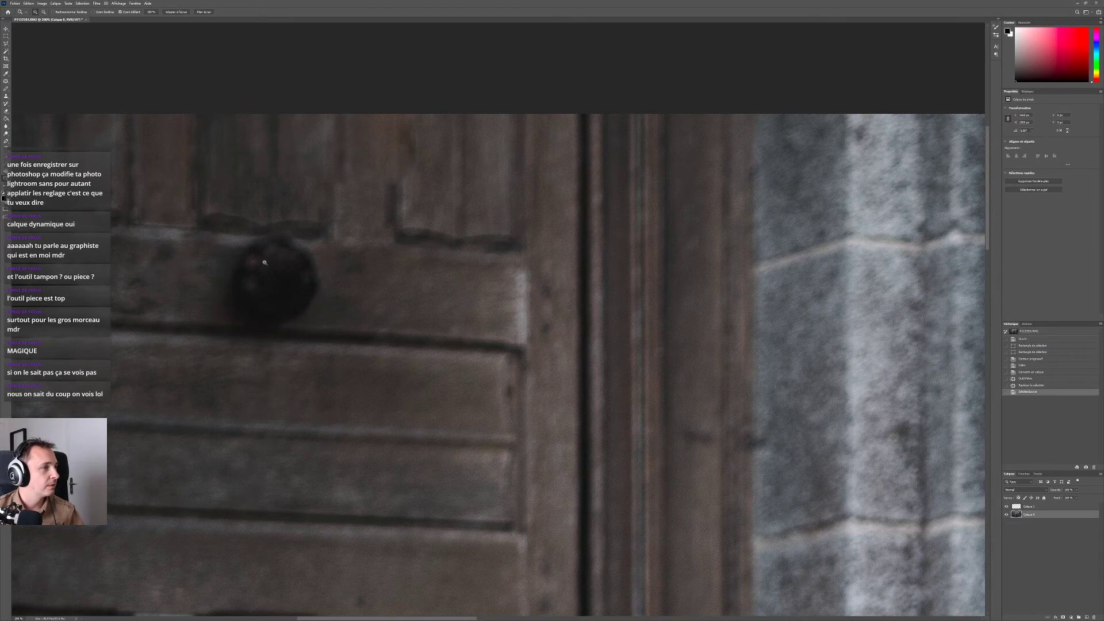
Pan the door view and make a first free-transform attempt on the patch.
{"action": "left_click_drag", "start_coordinate": [262, 257], "coordinate": [443, 268]}
{"action": "key", "text": "m"}
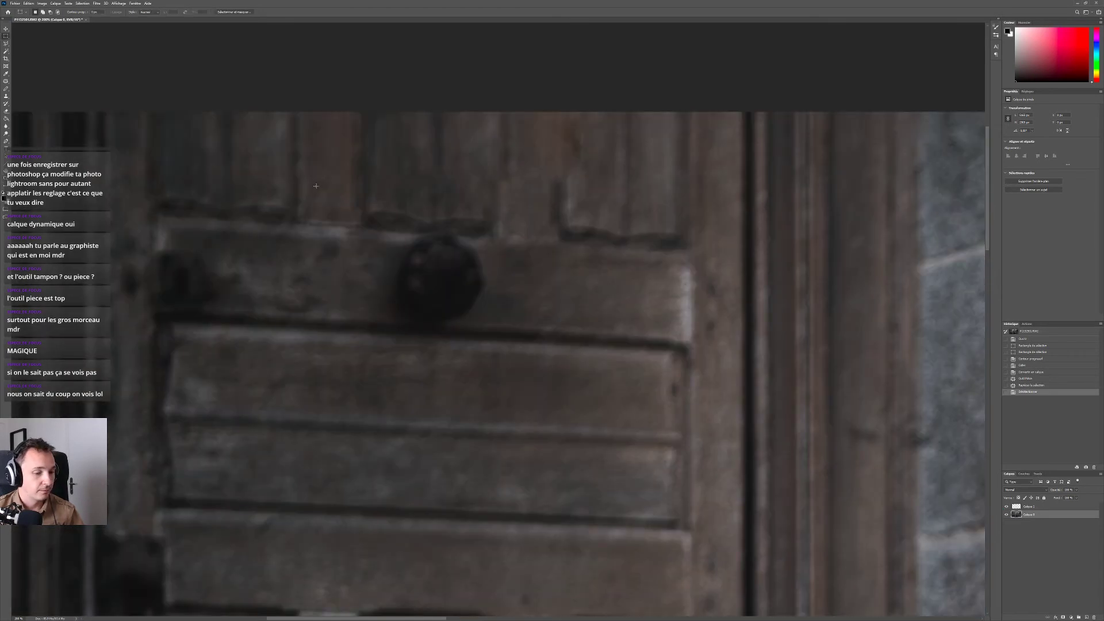
{"action": "right_click", "coordinate": [314, 185]}
{"action": "left_click", "coordinate": [383, 234]}
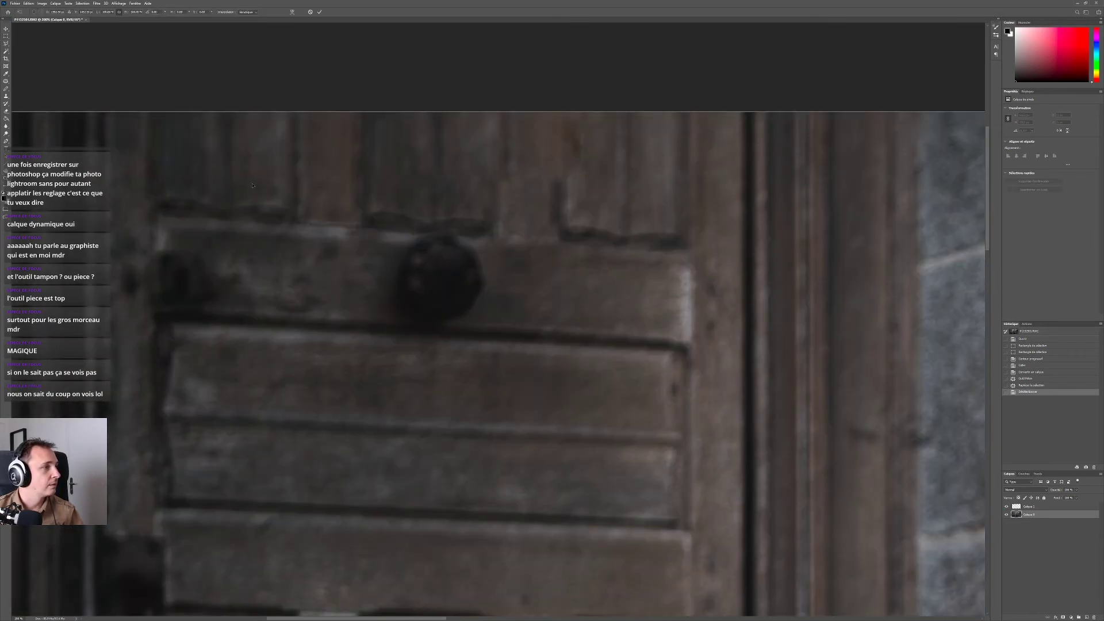
{"action": "key", "text": "Return"}
Move the Calque 1 wood patch over the upper door panel, narrow it, and toggle it to compare.
{"action": "left_click", "coordinate": [1041, 507]}
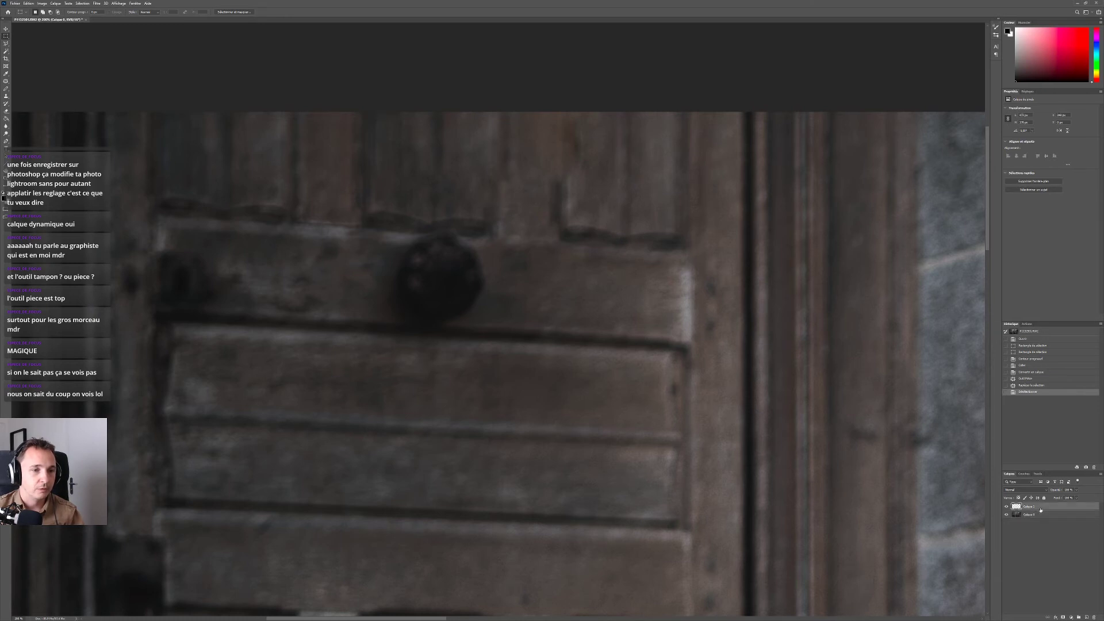
{"action": "right_click", "coordinate": [509, 222]}
{"action": "left_click", "coordinate": [541, 271]}
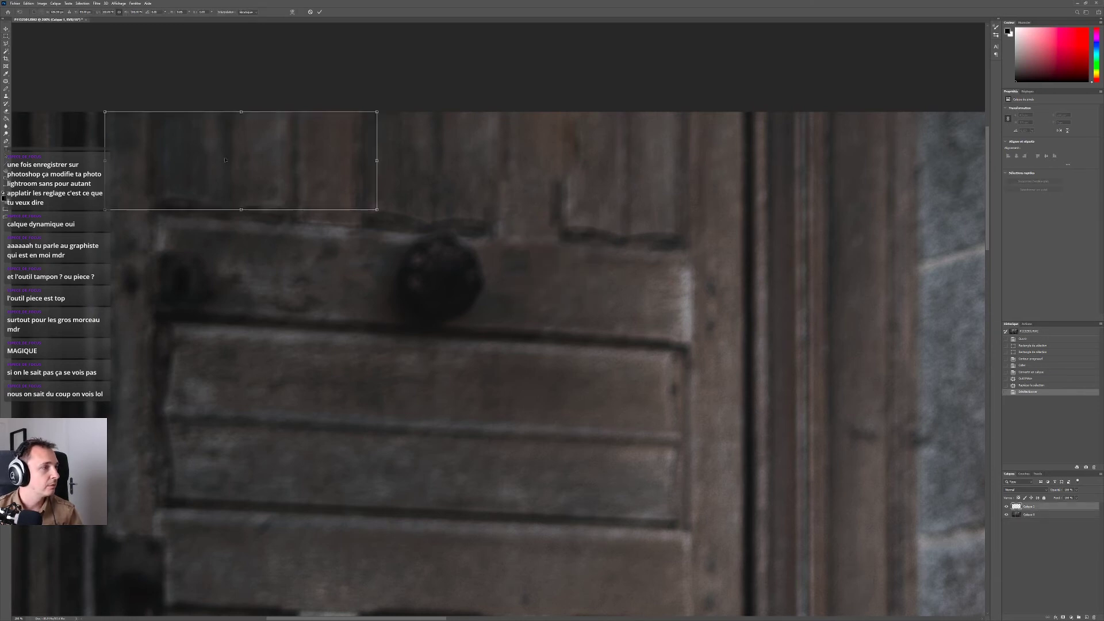
{"action": "left_click_drag", "start_coordinate": [239, 161], "coordinate": [434, 161]}
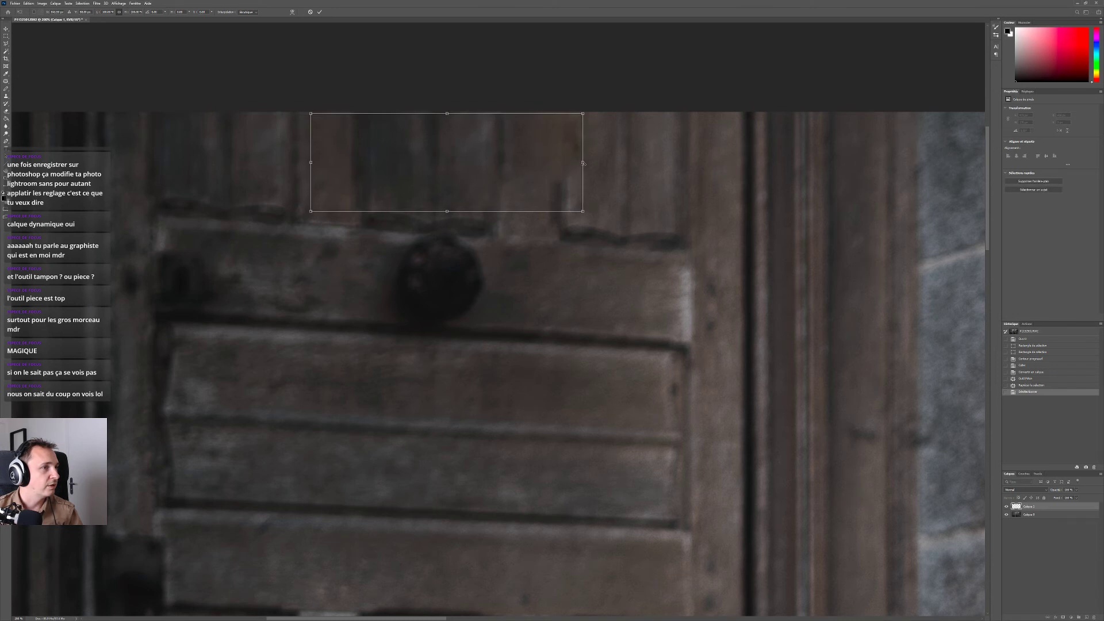
{"action": "left_click_drag", "start_coordinate": [582, 162], "coordinate": [575, 160]}
{"action": "left_click_drag", "start_coordinate": [472, 165], "coordinate": [473, 162]}
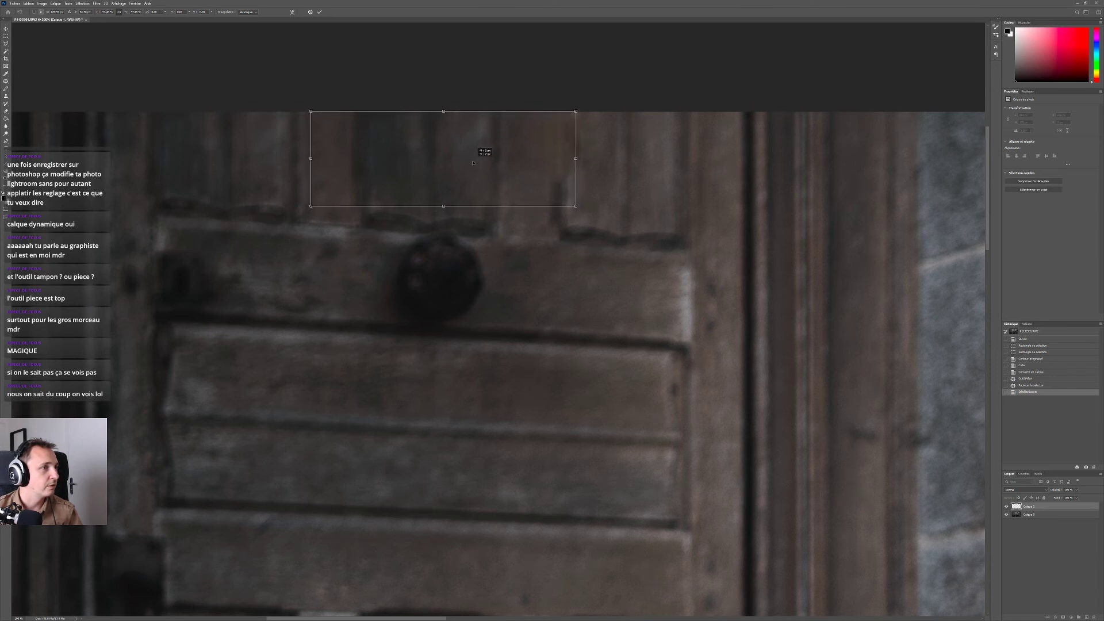
{"action": "left_click_drag", "start_coordinate": [575, 159], "coordinate": [572, 158]}
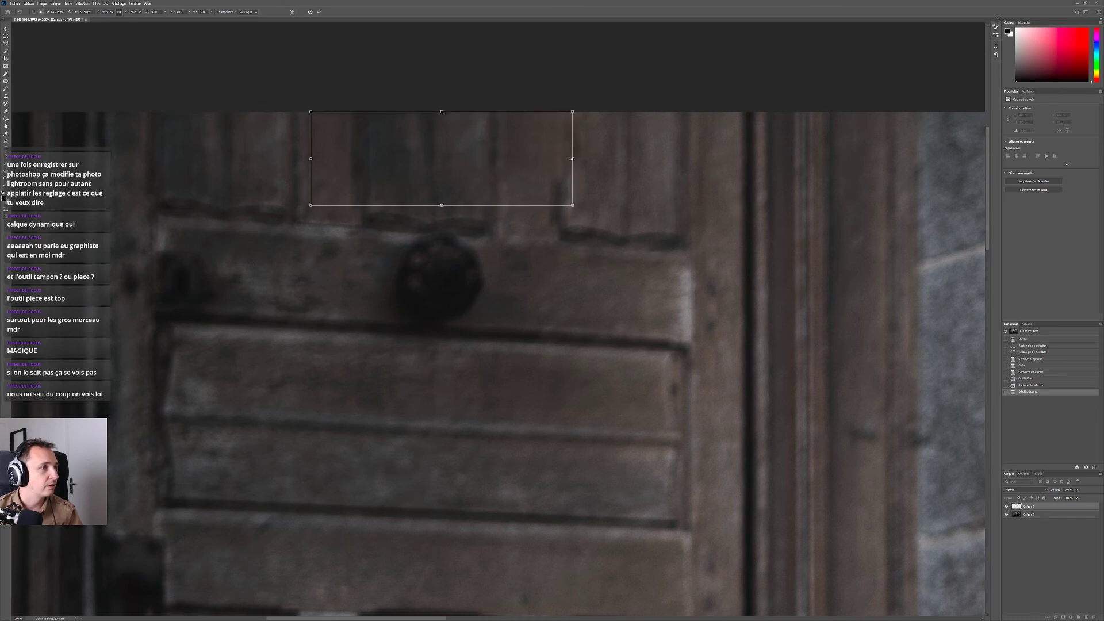
{"action": "key", "text": "Return"}
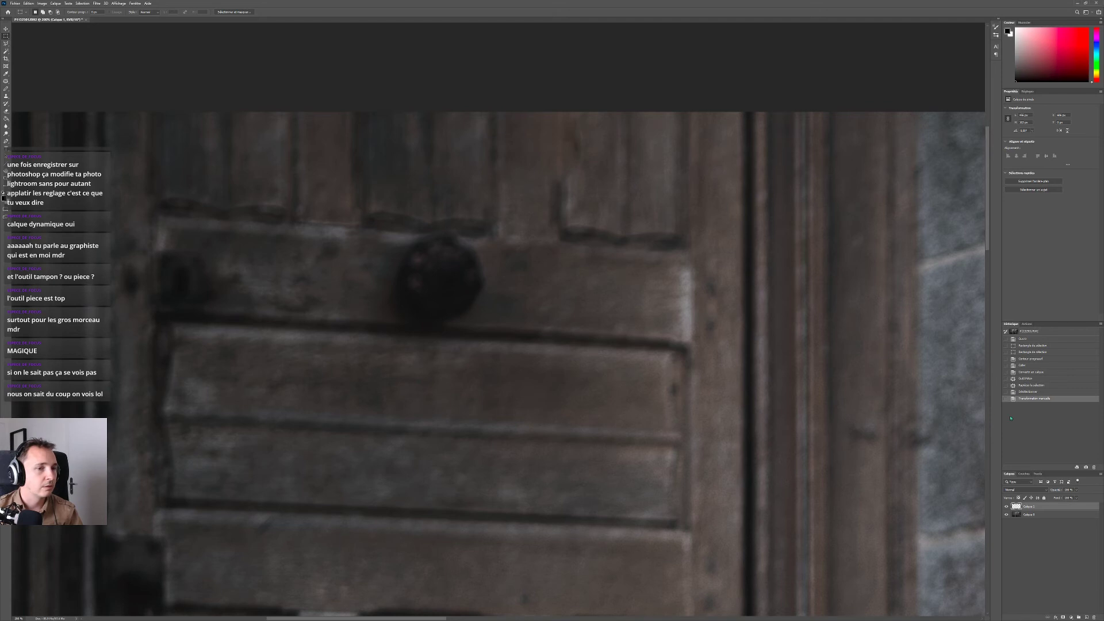
{"action": "left_click", "coordinate": [1007, 507]}
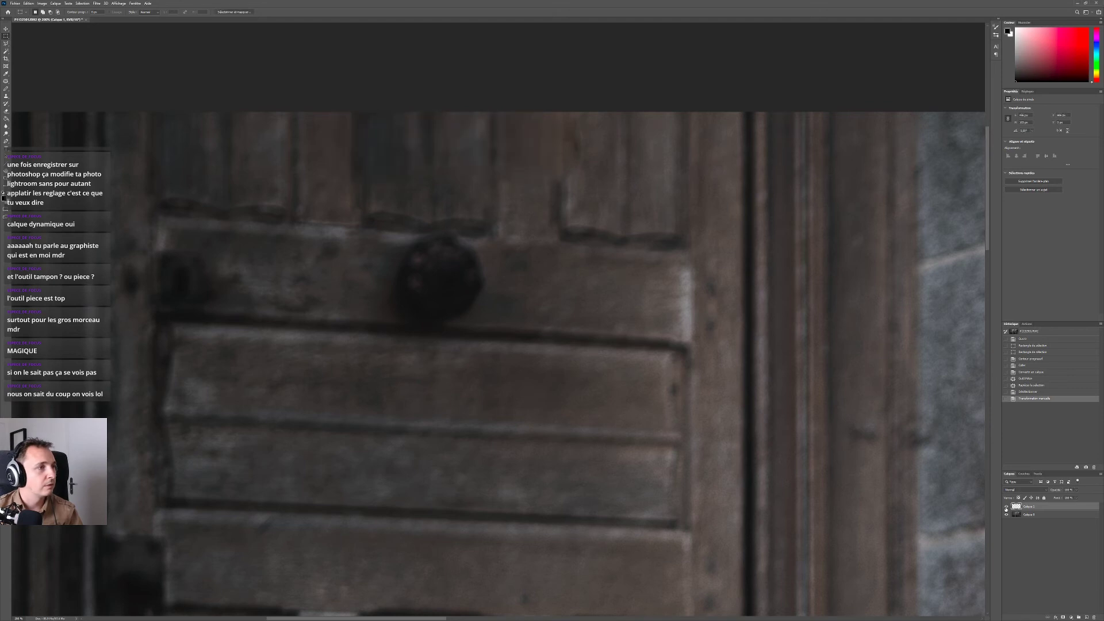
{"action": "left_click", "coordinate": [1007, 507]}
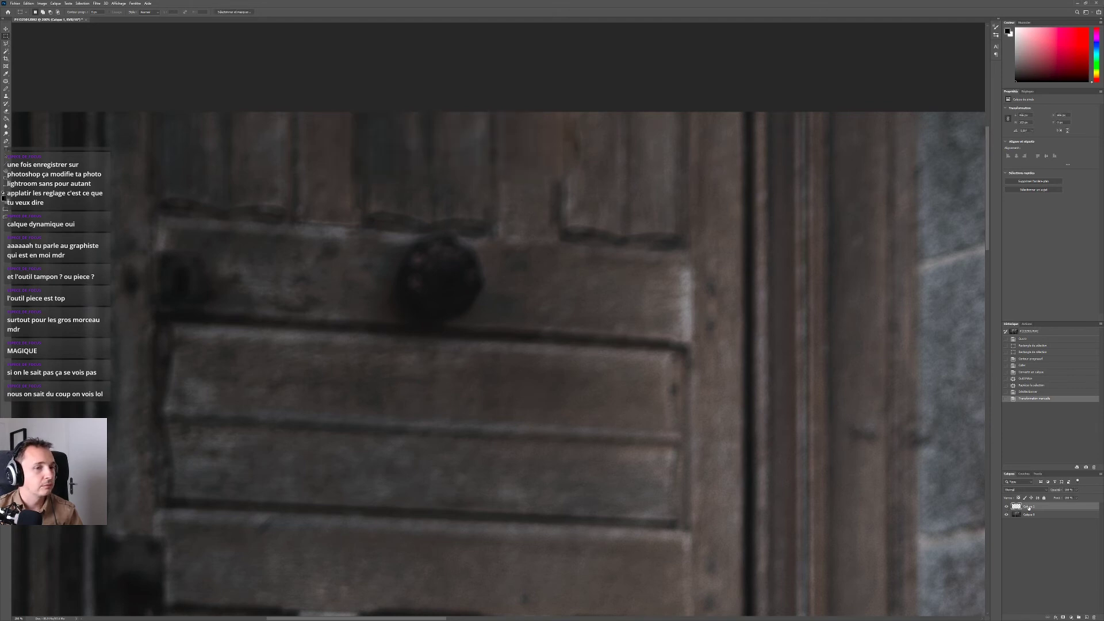
Nudge the patch layer one pixel left and toggle Calque 2's visibility to compare.
{"action": "key", "text": "v"}
{"action": "key", "text": "Left"}
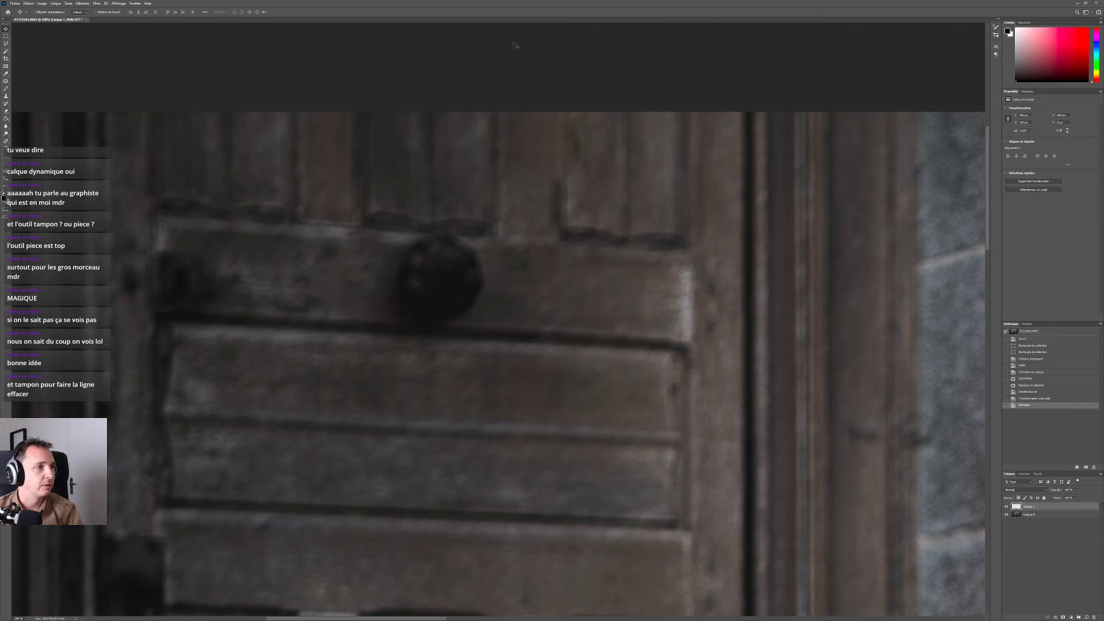
{"action": "left_click", "coordinate": [1007, 507]}
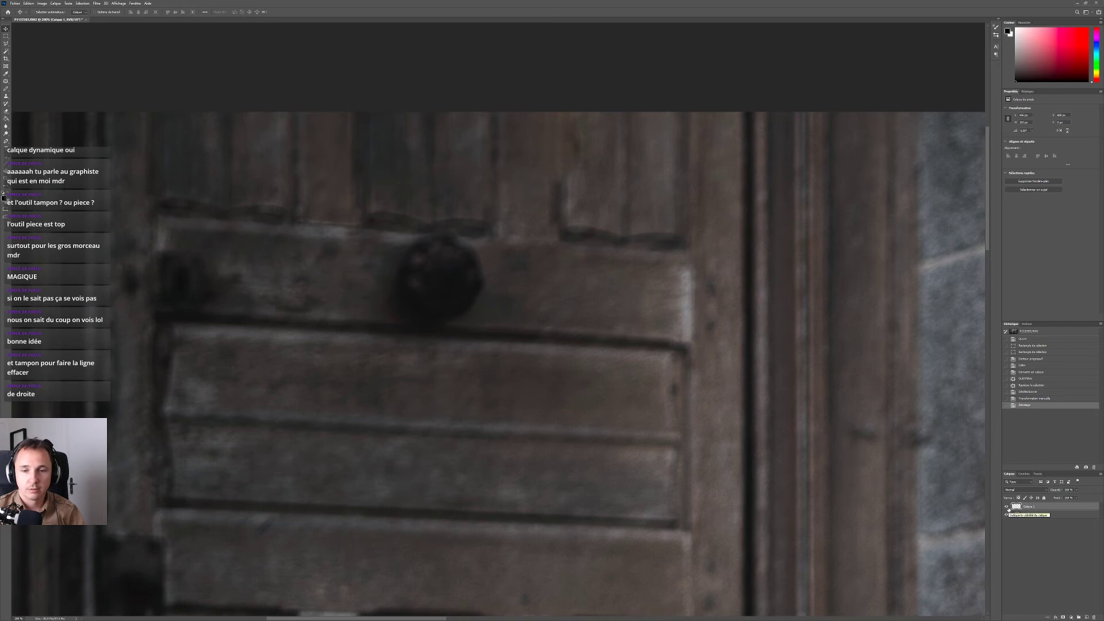
{"action": "left_click", "coordinate": [1007, 507]}
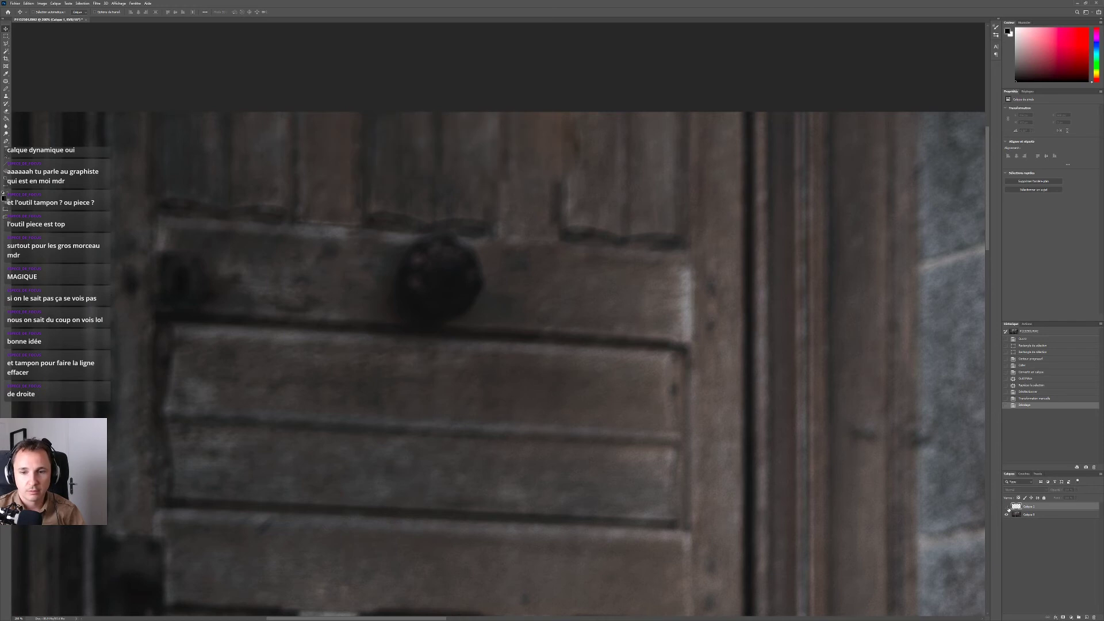
{"action": "left_click", "coordinate": [1007, 507]}
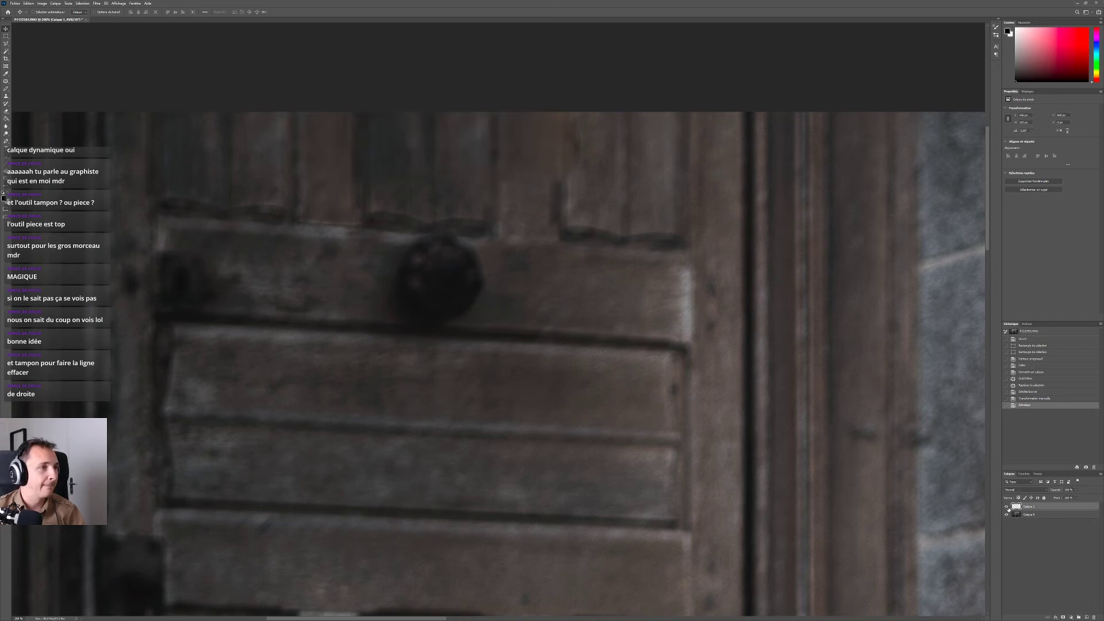
{"action": "left_click", "coordinate": [1007, 507]}
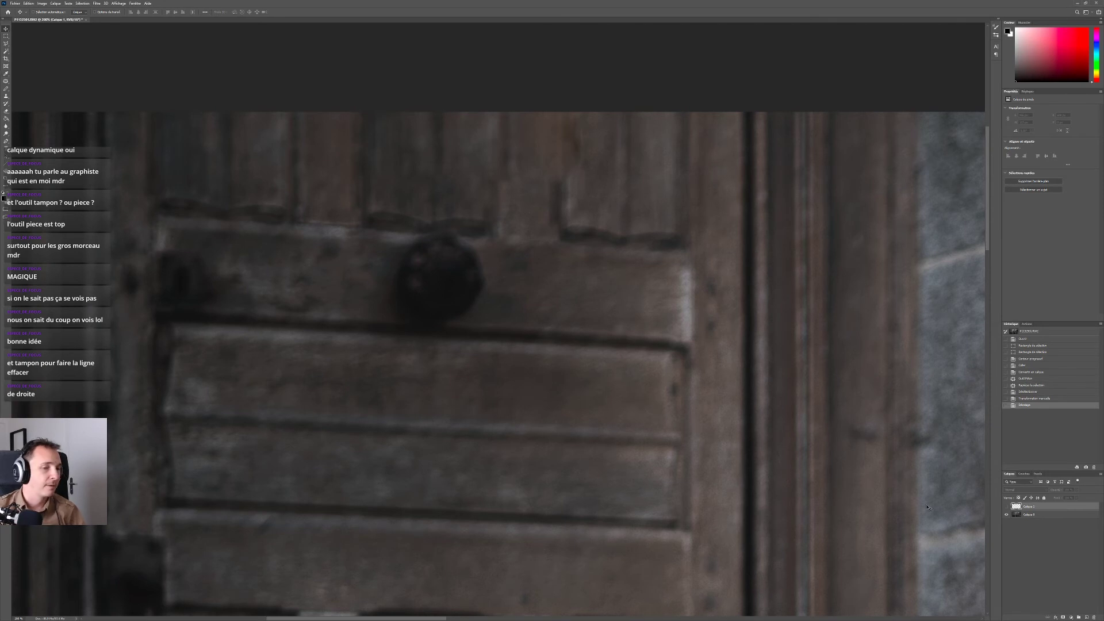
Check the base photo's layer effects, then try and undo spot-healing the dark stripe above the knob.
{"action": "double_click", "coordinate": [1042, 515]}
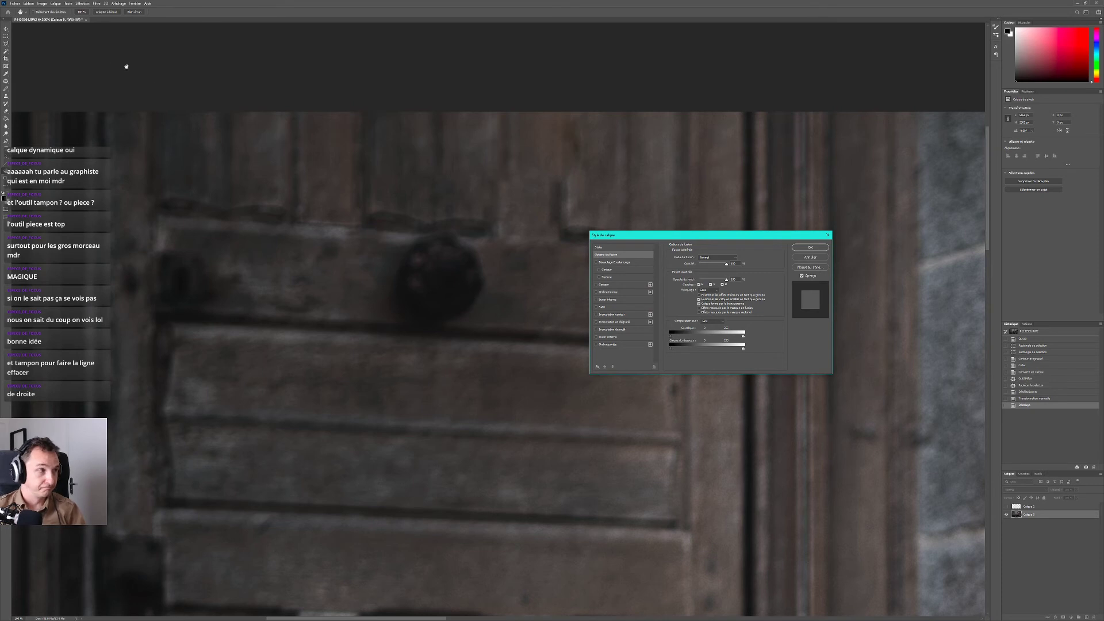
{"action": "left_click", "coordinate": [810, 257]}
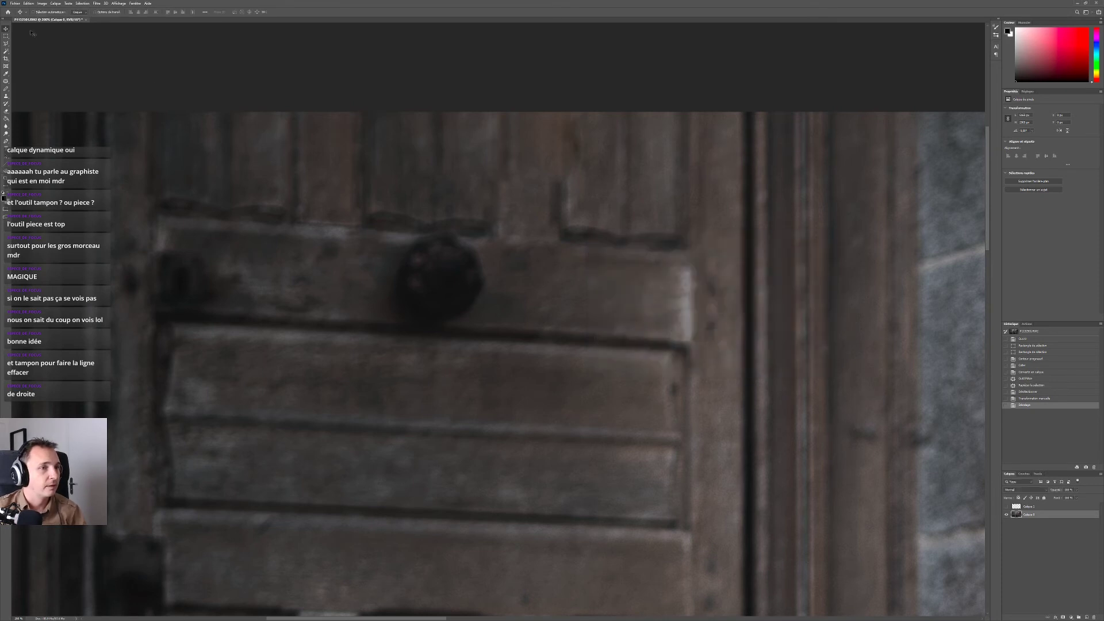
{"action": "left_click", "coordinate": [5, 82]}
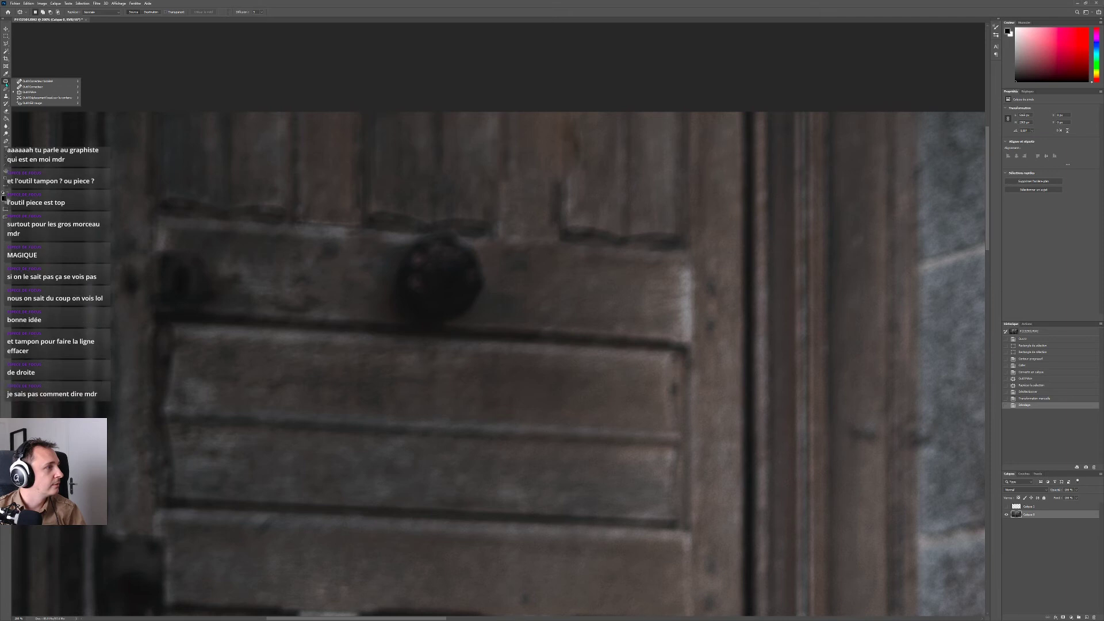
{"action": "left_click", "coordinate": [49, 84]}
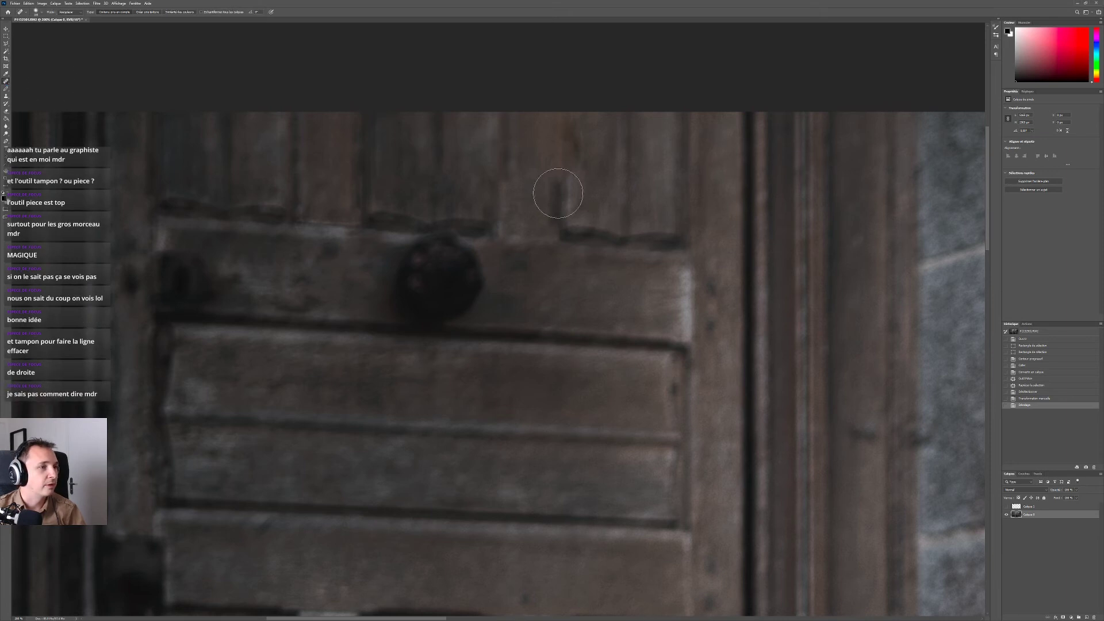
{"action": "left_click_drag", "start_coordinate": [558, 194], "coordinate": [555, 111]}
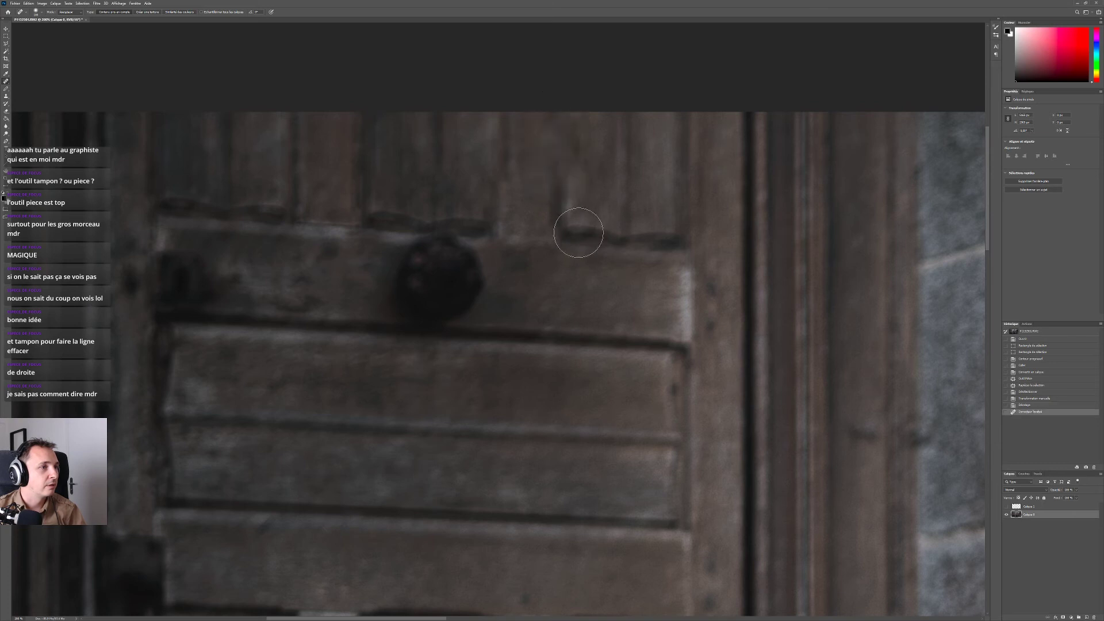
{"action": "key", "text": "ctrl+z"}
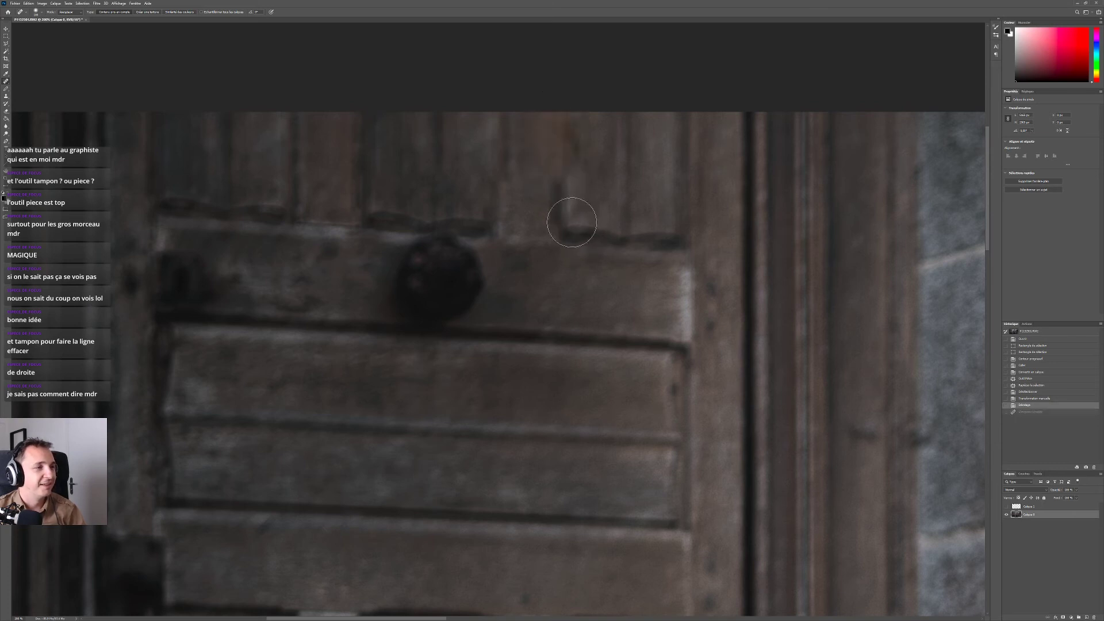
Try the regular Healing Brush on the door panel, dismiss the missing-source error, and undo.
{"action": "right_click", "coordinate": [5, 82]}
{"action": "left_click", "coordinate": [25, 86]}
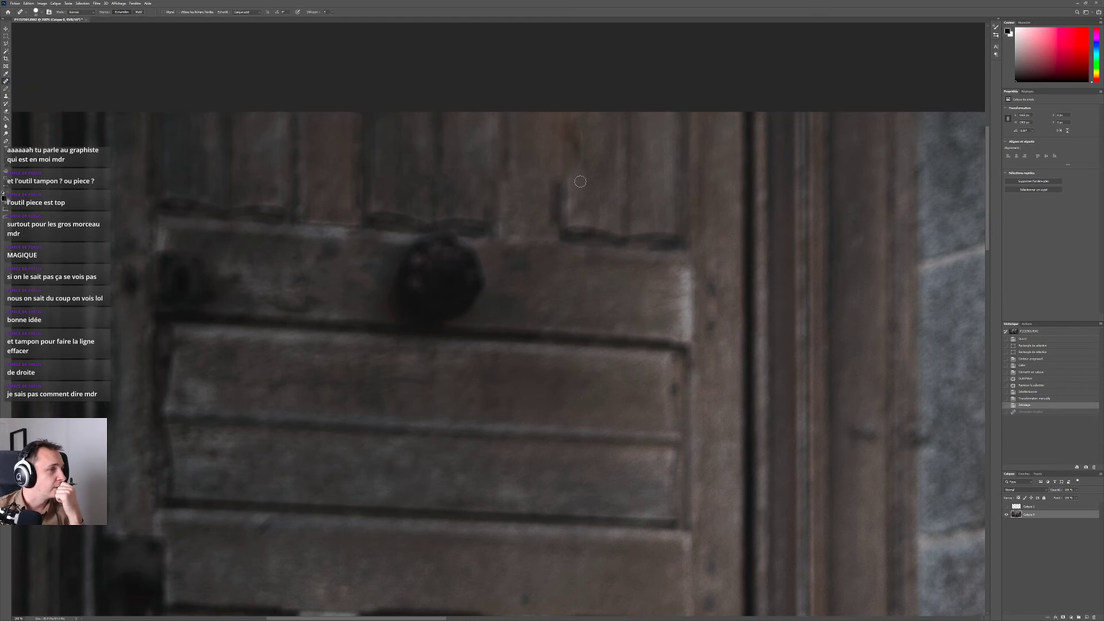
{"action": "scroll", "coordinate": [569, 199], "scroll_direction": "up", "scroll_amount": 2}
{"action": "left_click", "coordinate": [561, 199]}
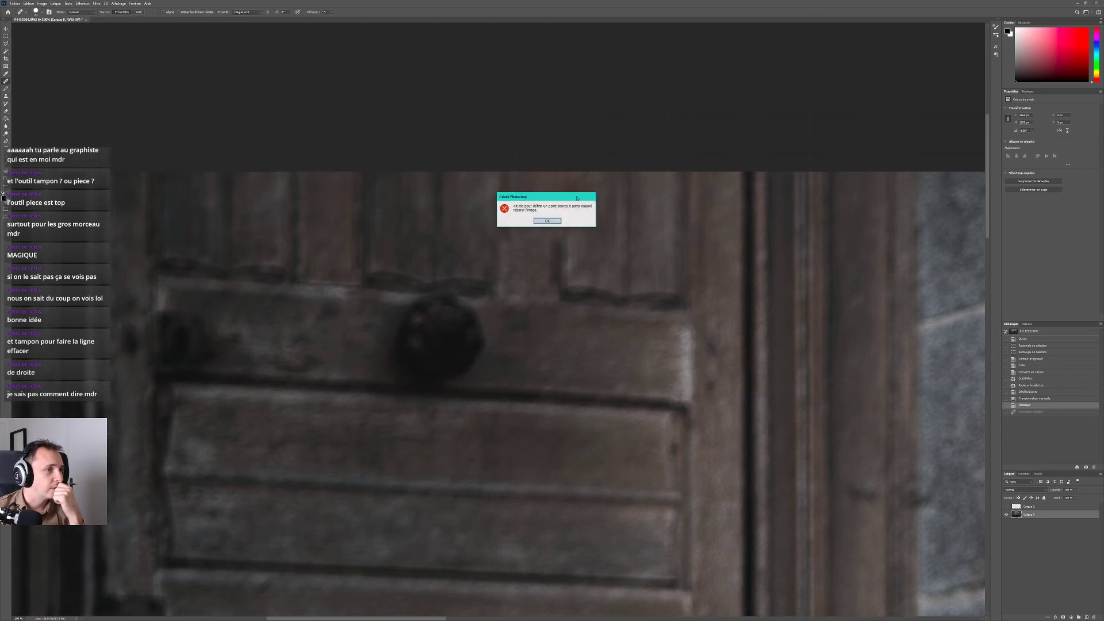
{"action": "left_click", "coordinate": [553, 220]}
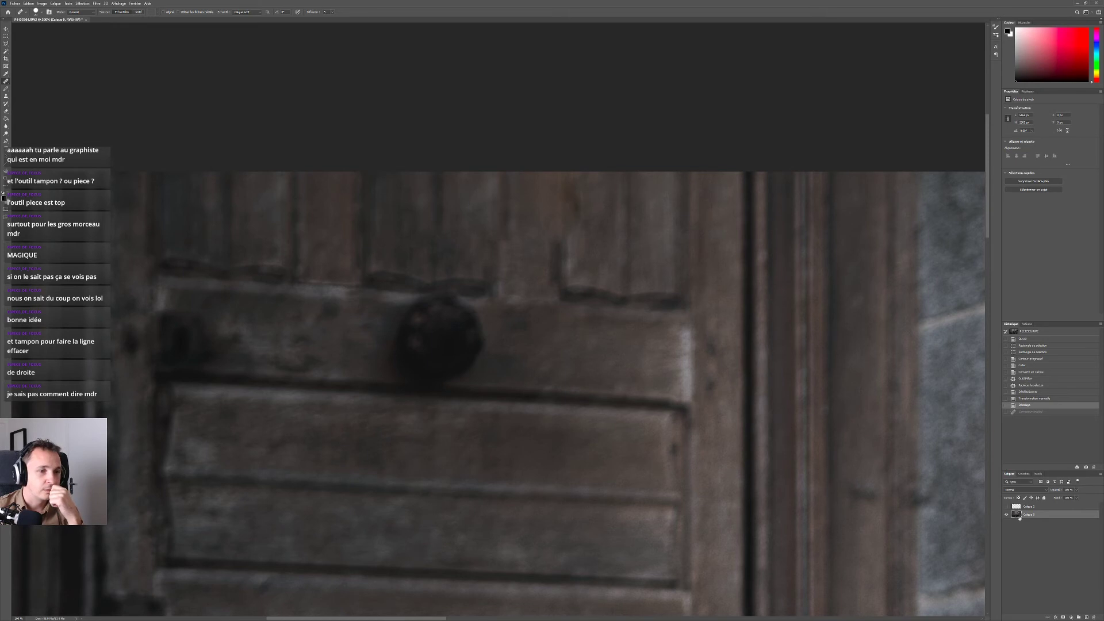
{"action": "left_click", "coordinate": [540, 205]}
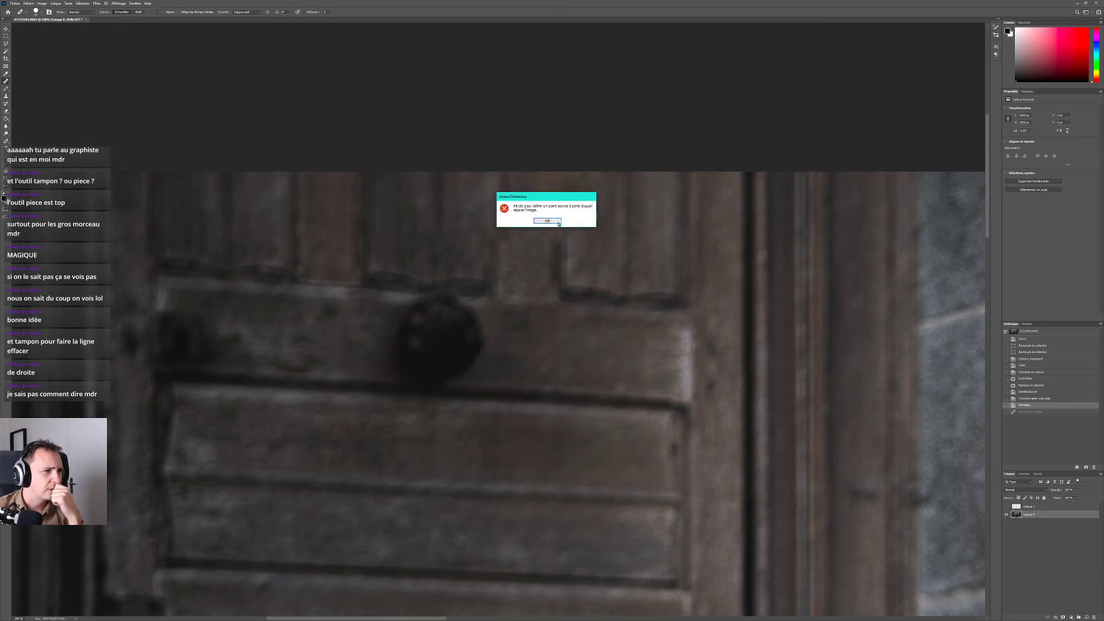
{"action": "left_click", "coordinate": [557, 223]}
{"action": "scroll", "coordinate": [564, 230], "scroll_direction": "up", "scroll_amount": 2}
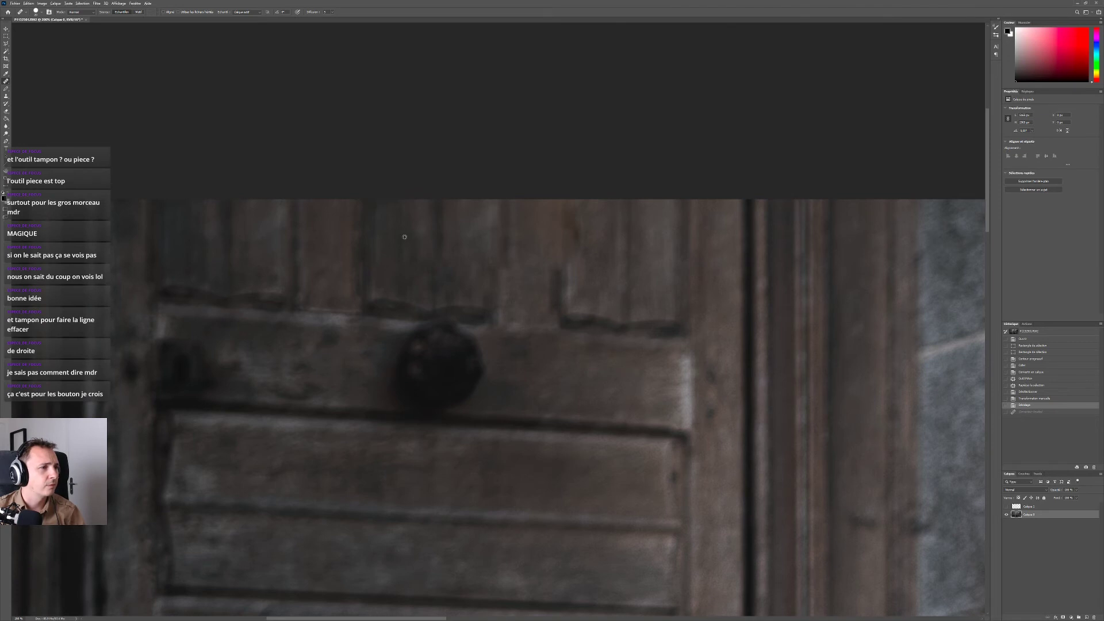
{"action": "left_click", "coordinate": [566, 226]}
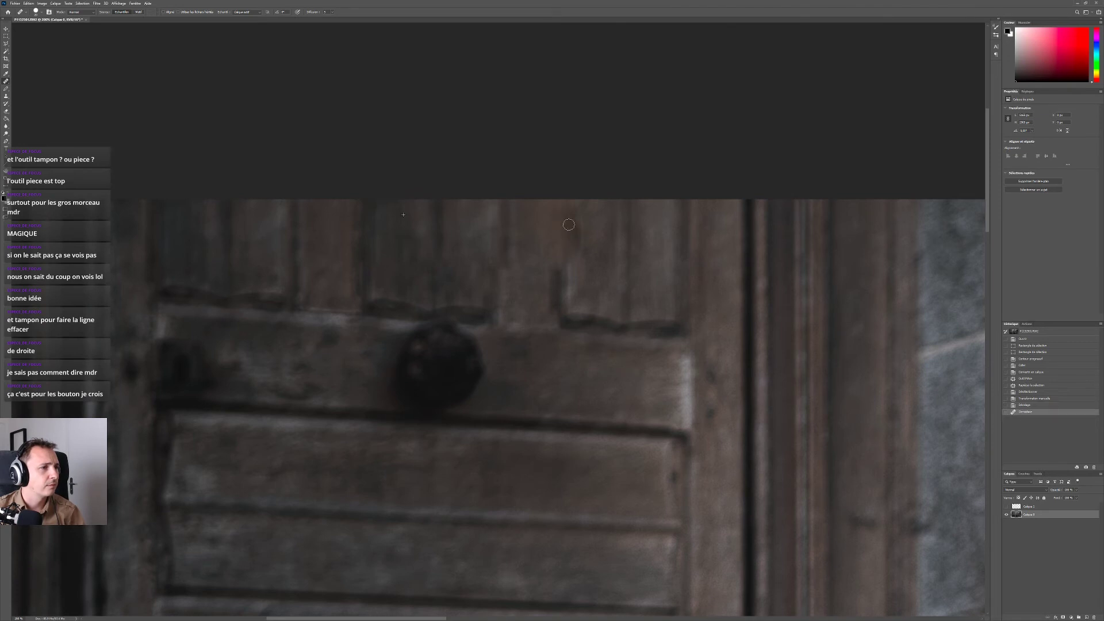
{"action": "key", "text": "ctrl+z"}
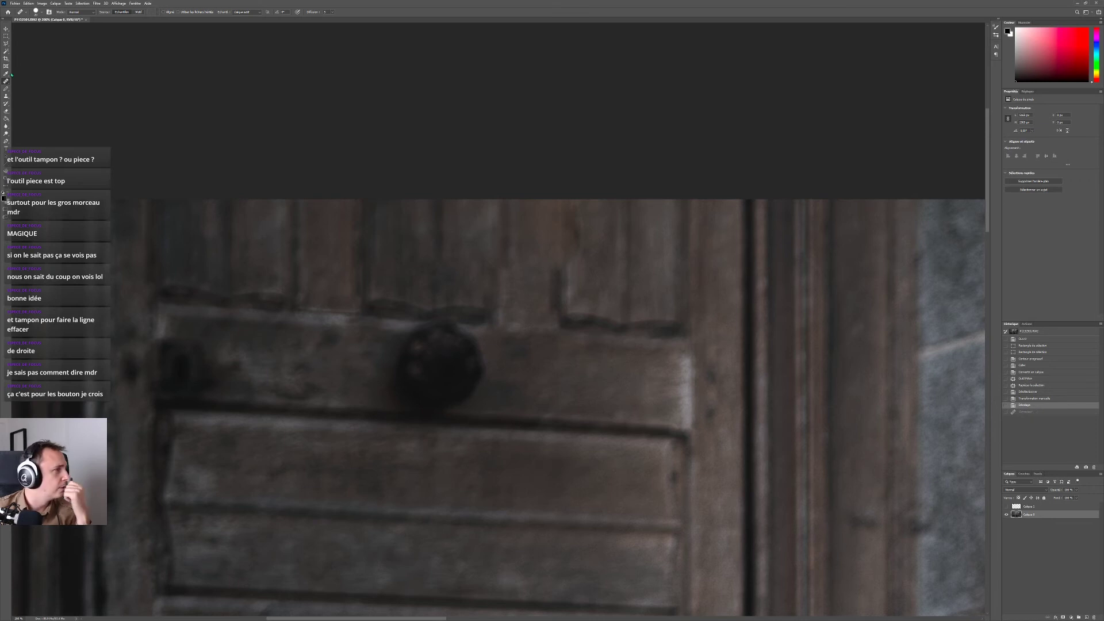
Switch to the Patch tool and compare the door with and without the patch layer.
{"action": "right_click", "coordinate": [7, 81]}
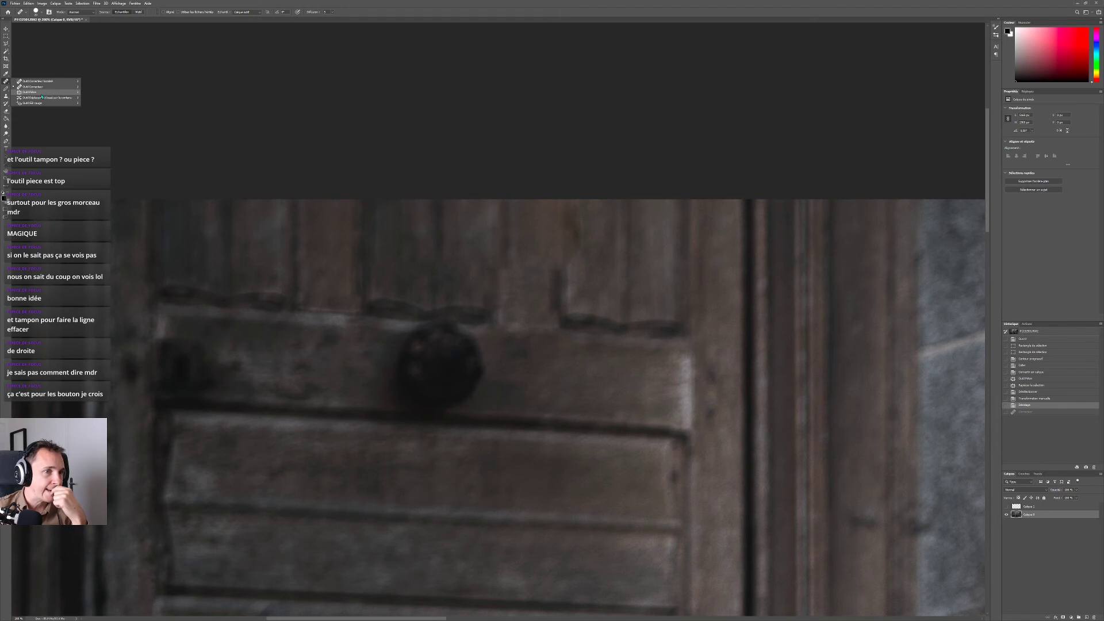
{"action": "left_click", "coordinate": [37, 92]}
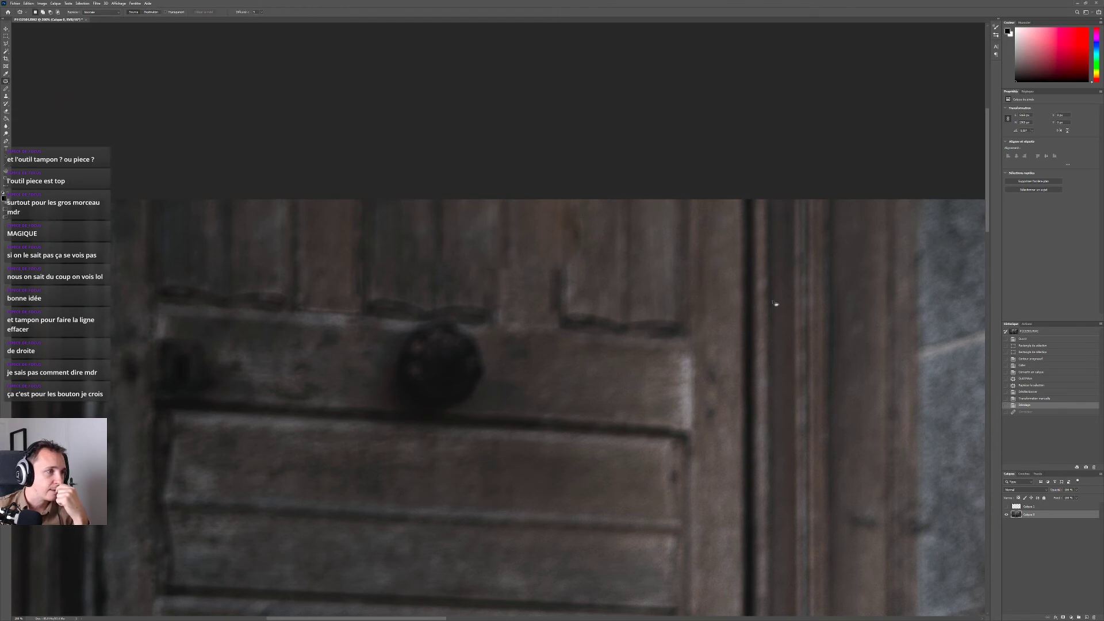
{"action": "left_click", "coordinate": [1006, 506]}
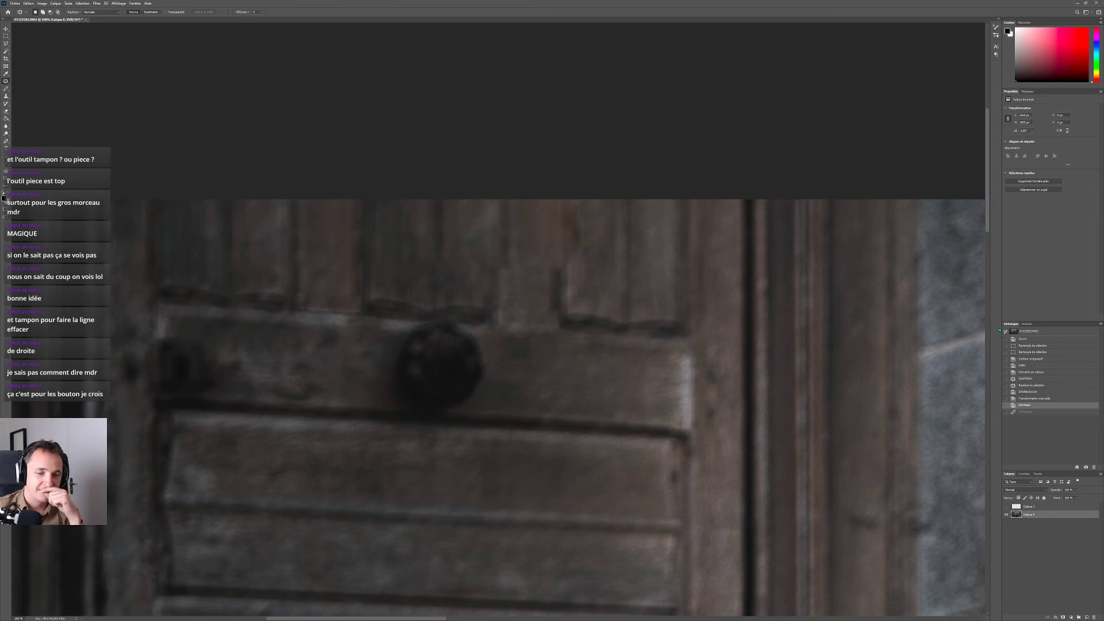
Flip between Photoshop and Lightroom Classic to compare the door retouch.
{"action": "key", "text": "alt+Tab"}
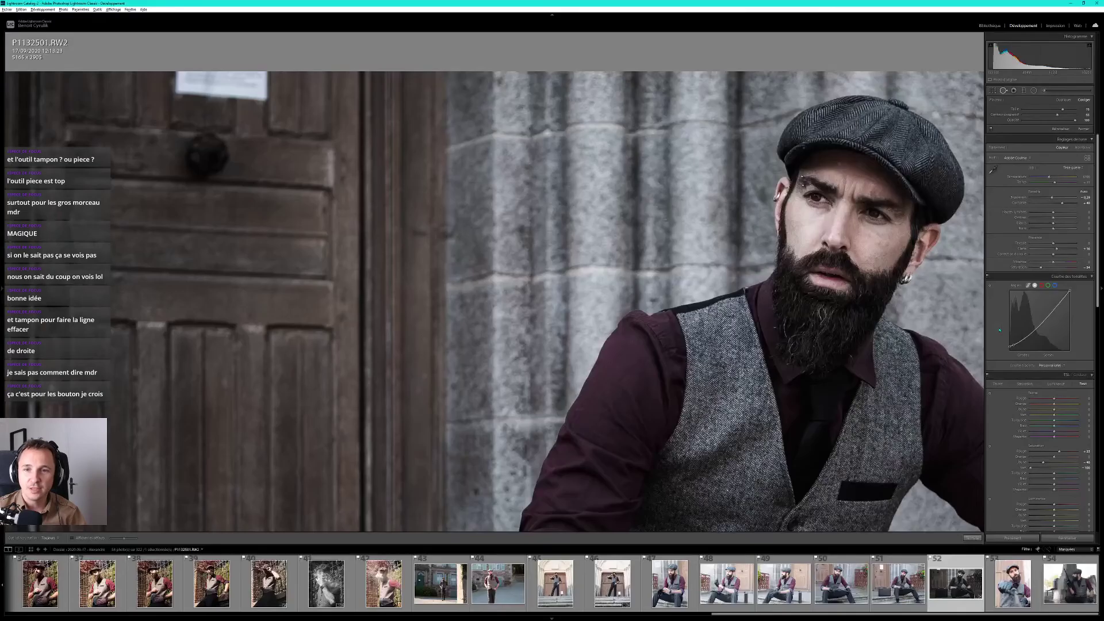
{"action": "key", "text": "alt+Tab"}
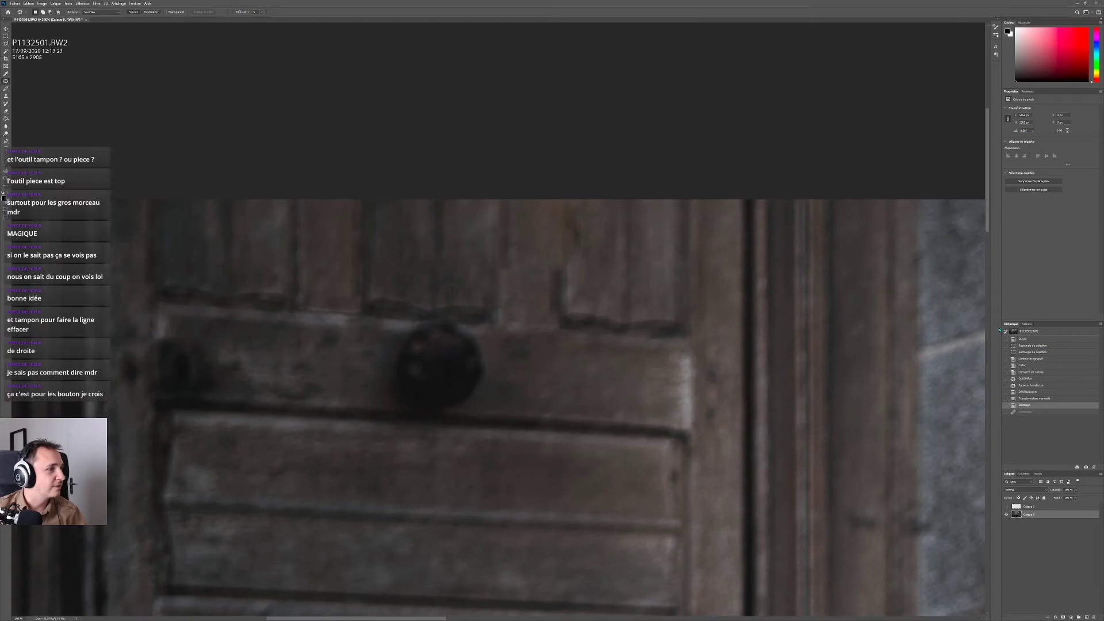
{"action": "key", "text": "alt+Tab"}
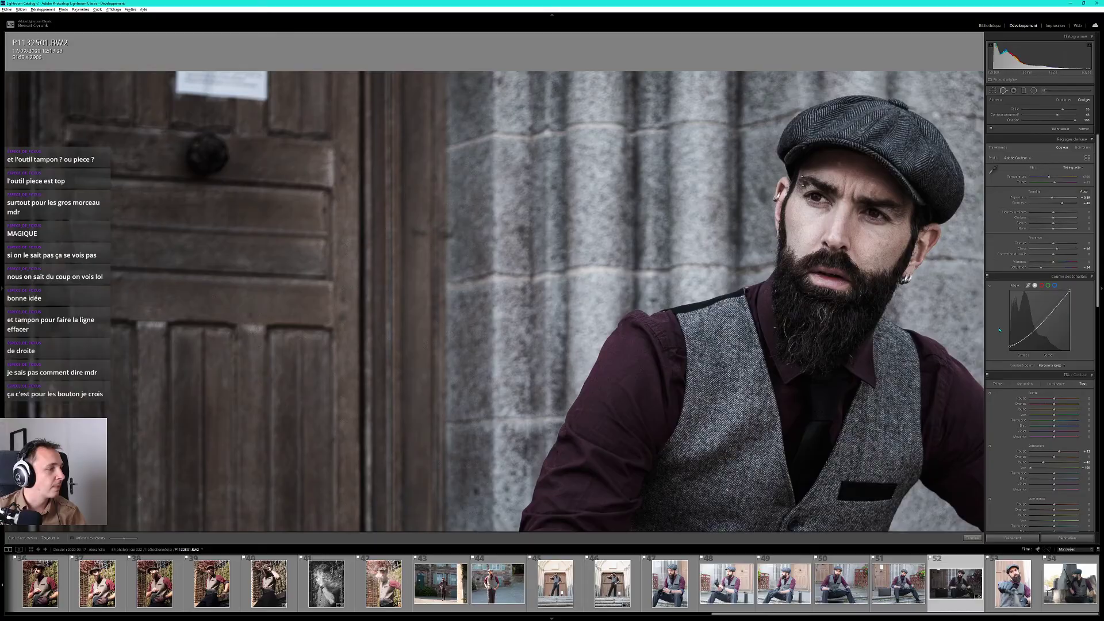
{"action": "key", "text": "alt+Tab"}
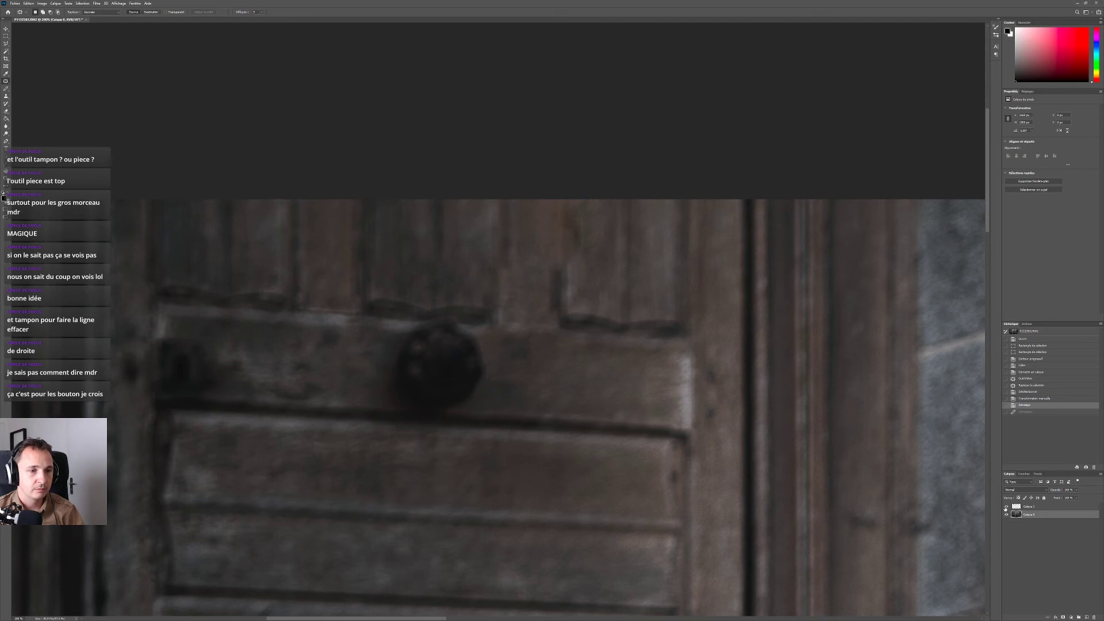
Delete the Calque 1 patch layer, save the image, and return to Lightroom Classic.
{"action": "left_click", "coordinate": [1006, 506]}
{"action": "left_click", "coordinate": [1032, 506]}
{"action": "key", "text": "Delete"}
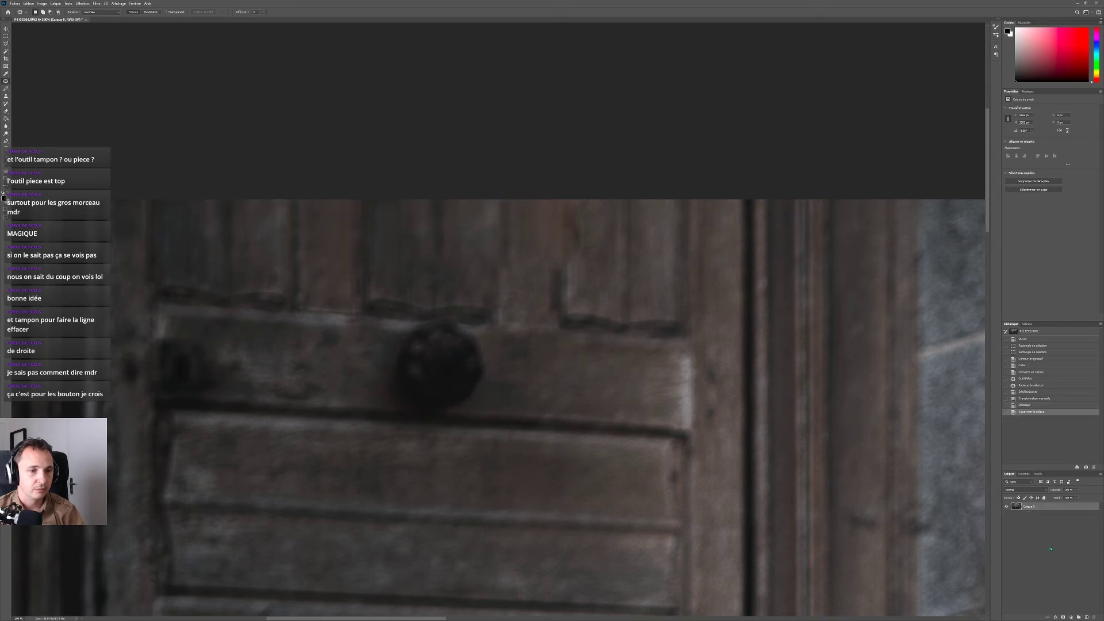
{"action": "key", "text": "ctrl+s"}
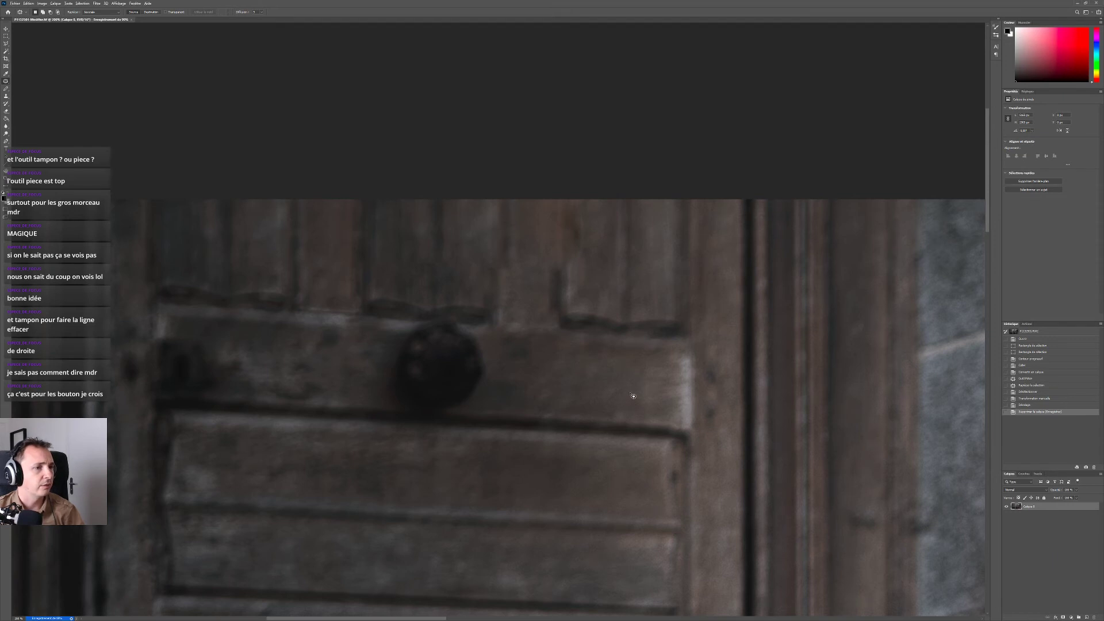
{"action": "key", "text": "alt+Tab"}
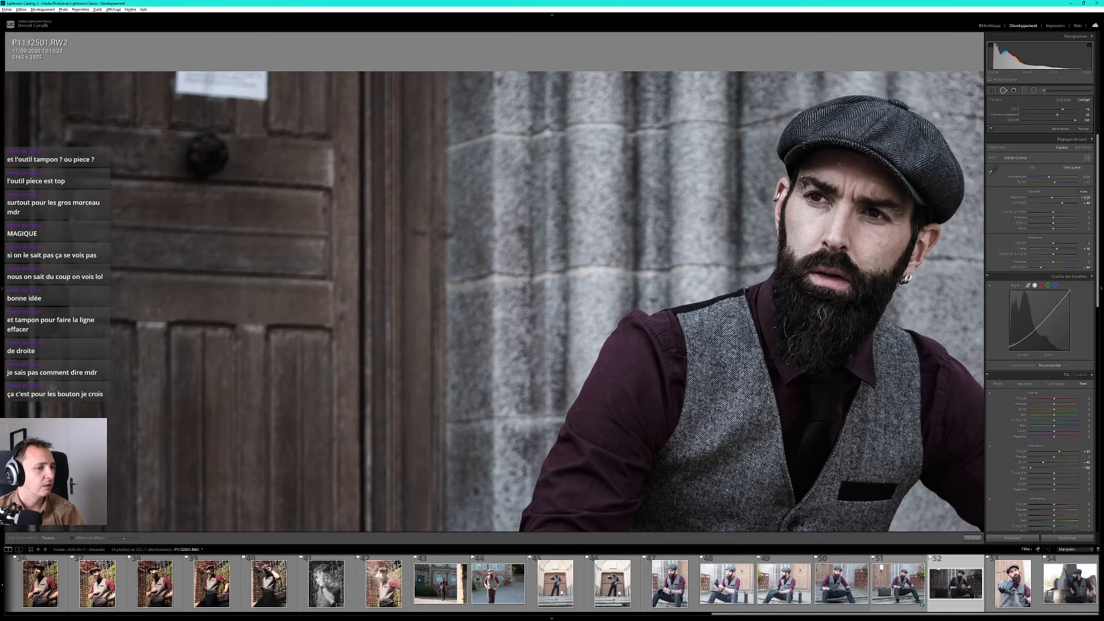
Browse the filmstrip and open the P1132501-Modifier.tif copy.
{"action": "left_click", "coordinate": [1015, 583]}
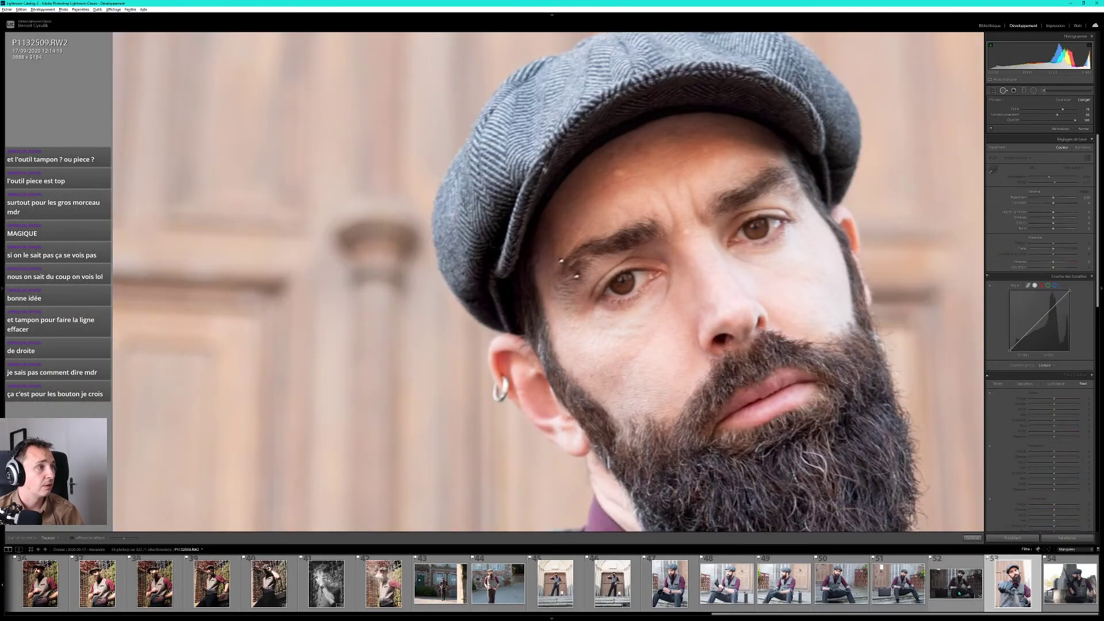
{"action": "left_click", "coordinate": [959, 593]}
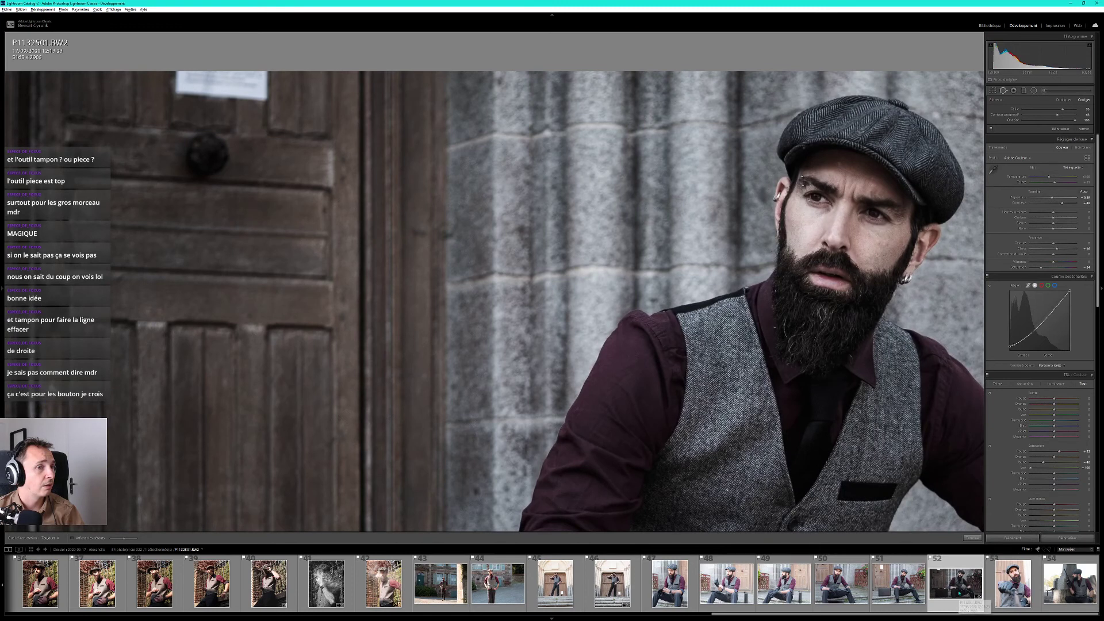
{"action": "left_click", "coordinate": [959, 592], "text": "ctrl"}
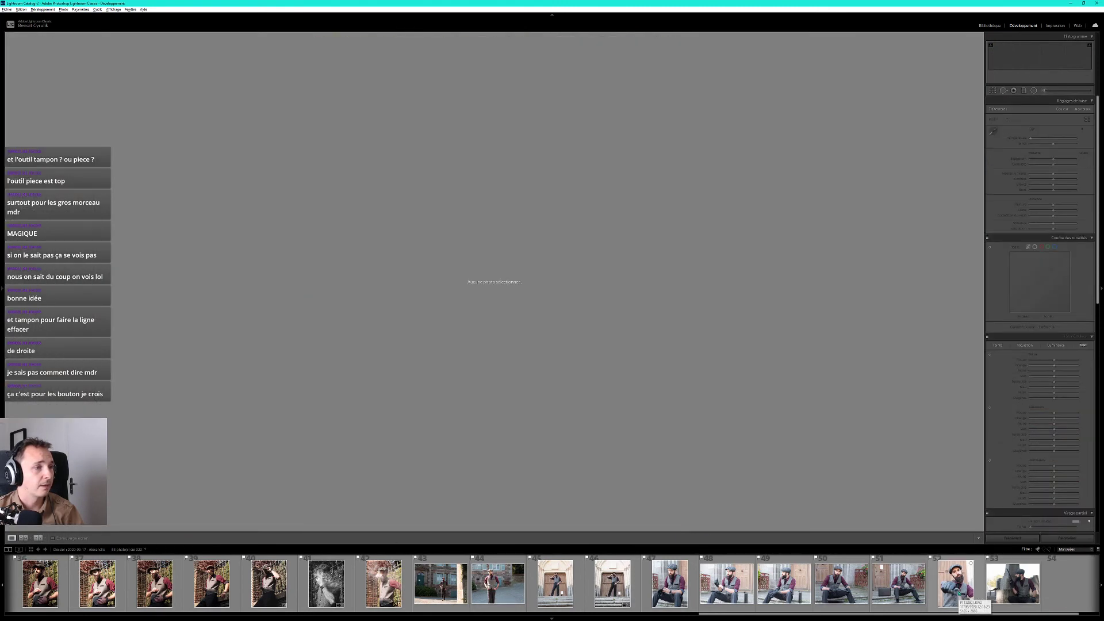
{"action": "left_click", "coordinate": [1068, 587]}
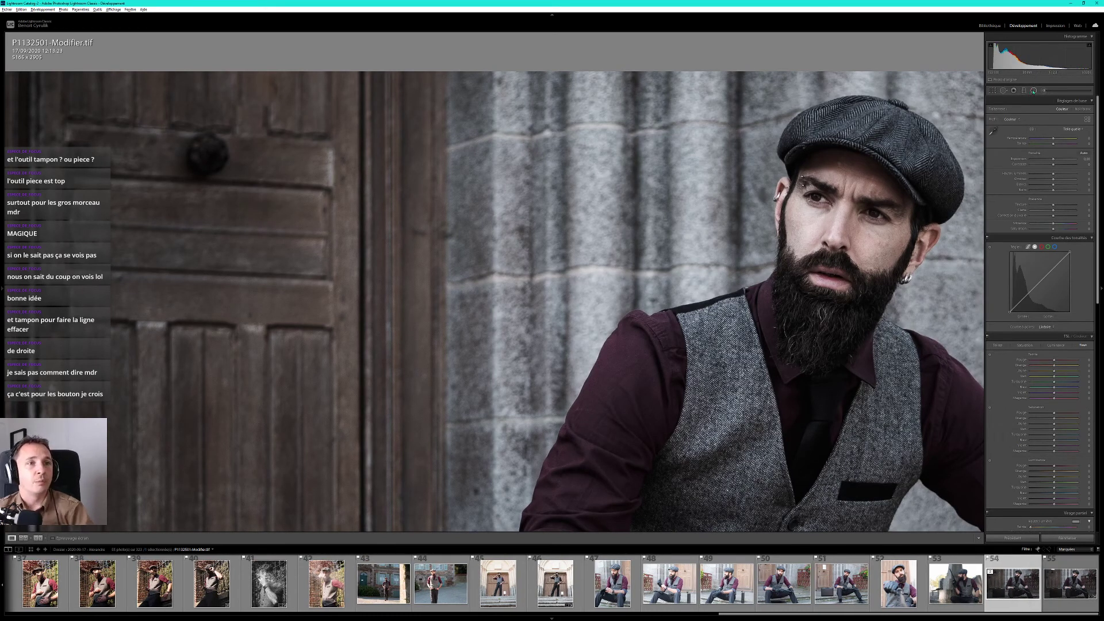
Remove the spot at the top of the door with Spot Removal, comparing before and after.
{"action": "left_click", "coordinate": [1004, 91]}
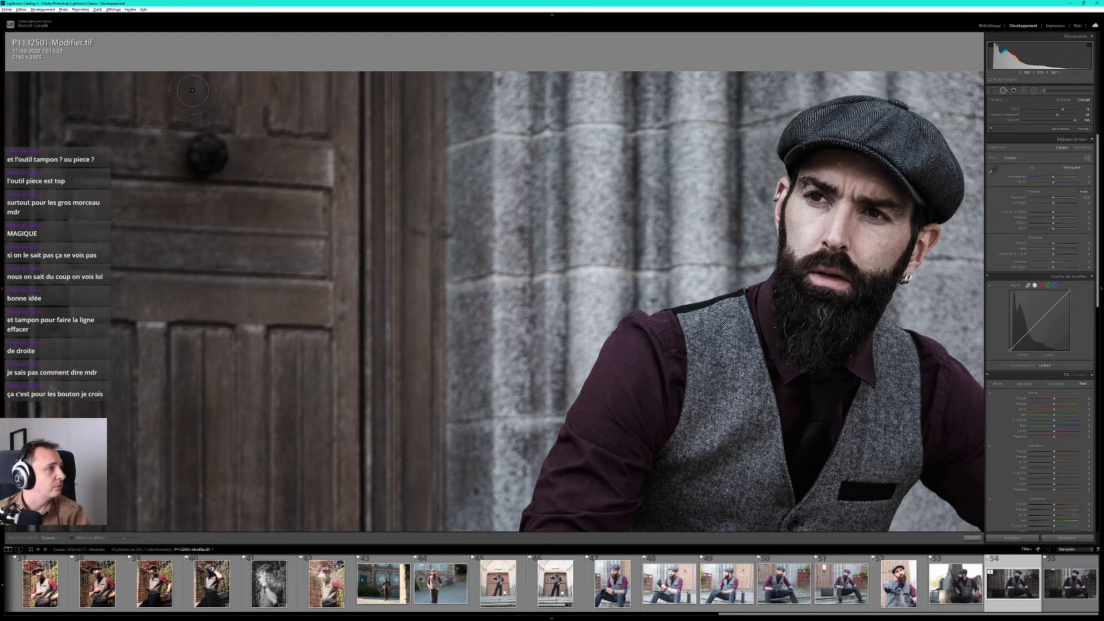
{"action": "mouse_move", "coordinate": [188, 81]}
{"action": "left_mouse_down"}
{"action": "mouse_move", "coordinate": [260, 74]}
{"action": "mouse_move", "coordinate": [204, 74]}
{"action": "mouse_move", "coordinate": [260, 93]}
{"action": "left_mouse_up"}
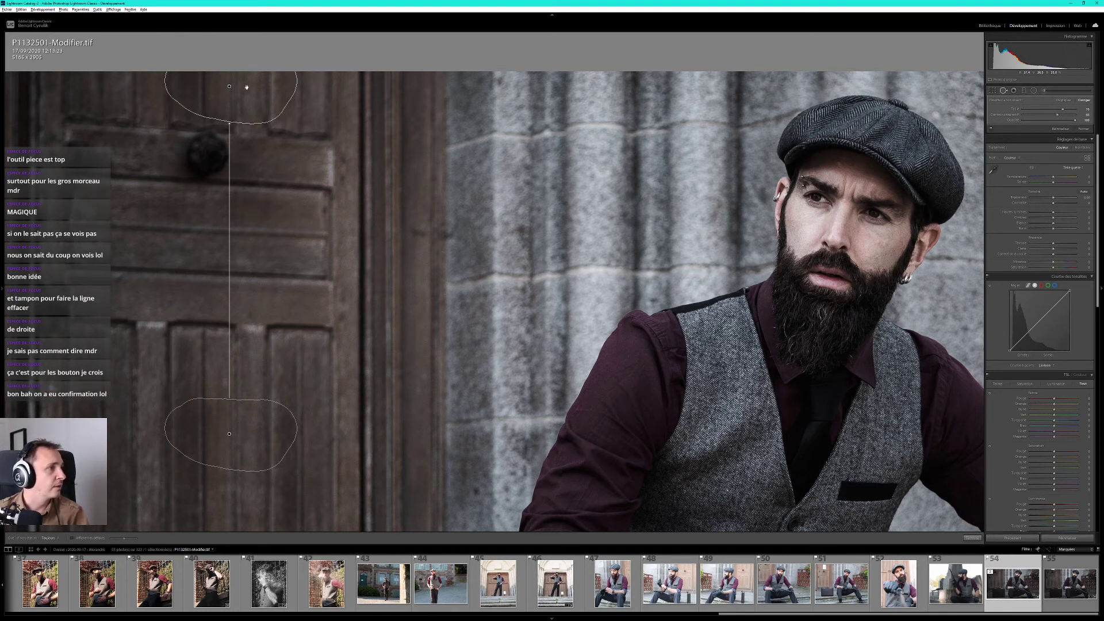
{"action": "left_click", "coordinate": [991, 130]}
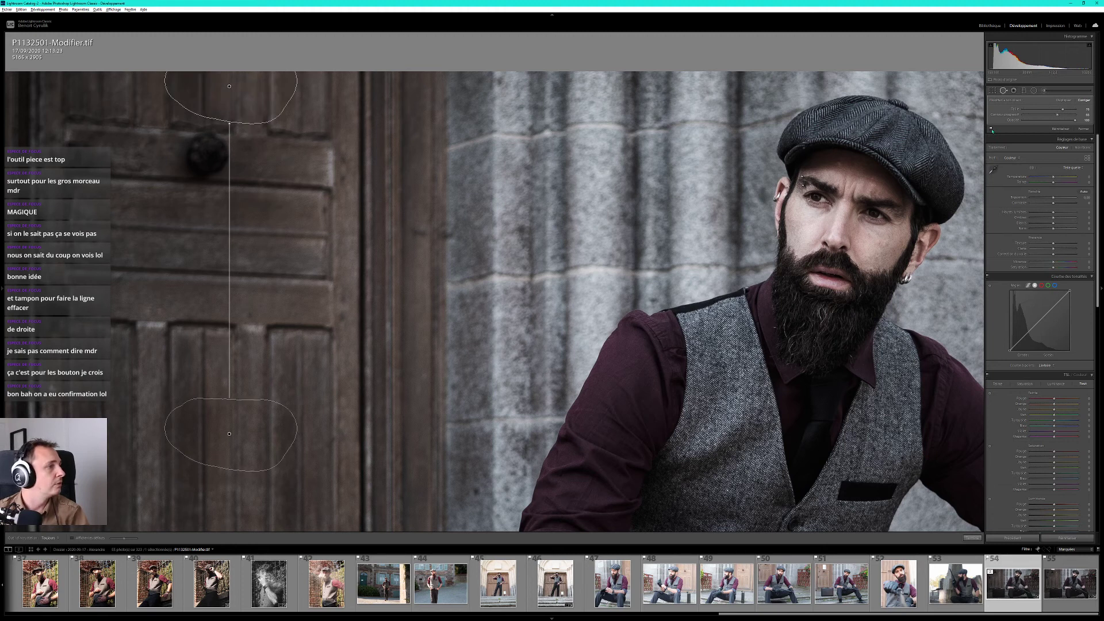
{"action": "left_click", "coordinate": [992, 131]}
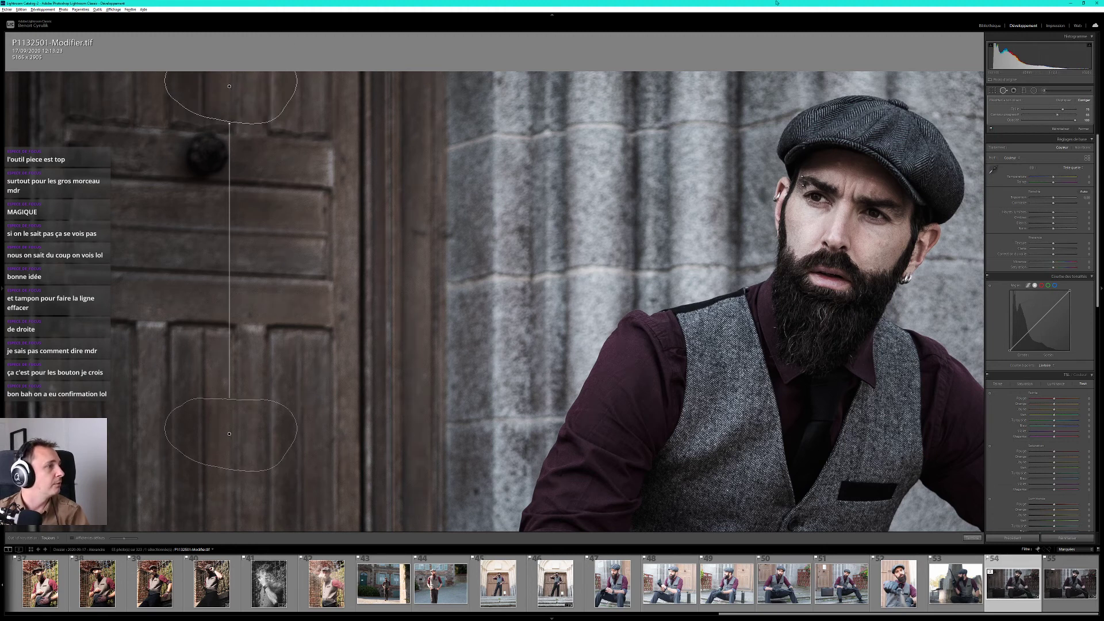
{"action": "key", "text": "q"}
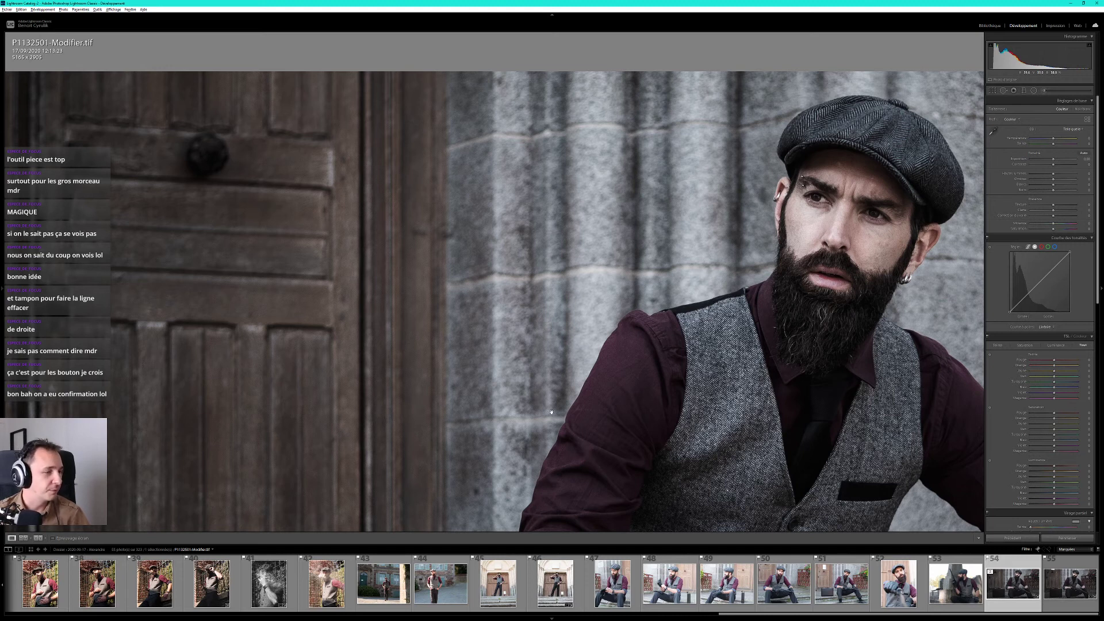
Compare the original RAW with the edited tif, ending on P1132501-Modifier.tif.
{"action": "left_click", "coordinate": [1046, 595]}
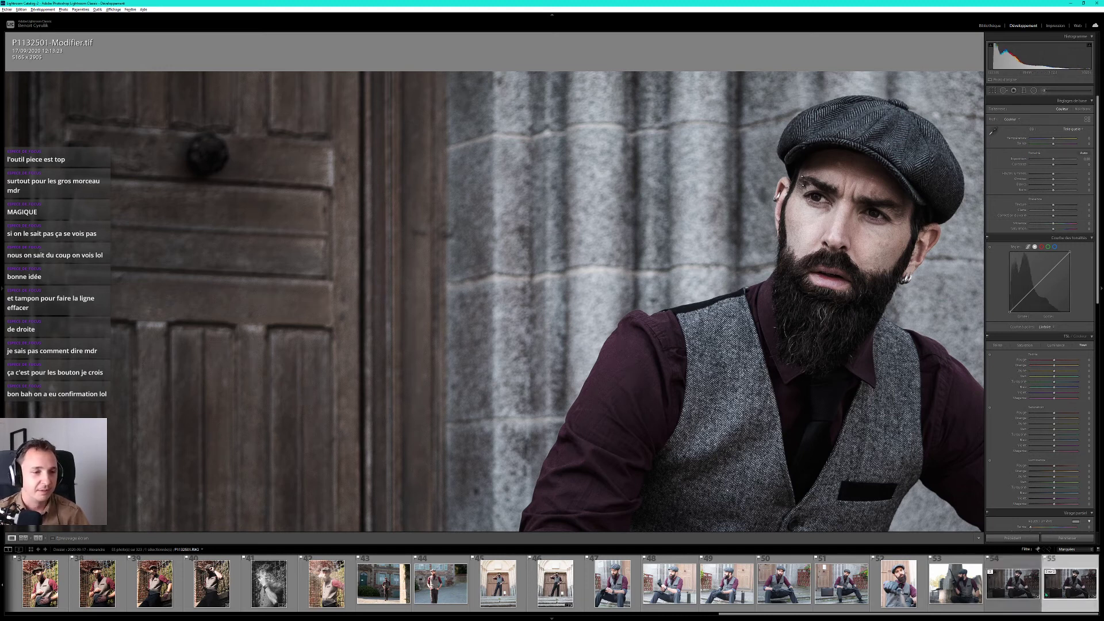
{"action": "left_click", "coordinate": [1012, 591]}
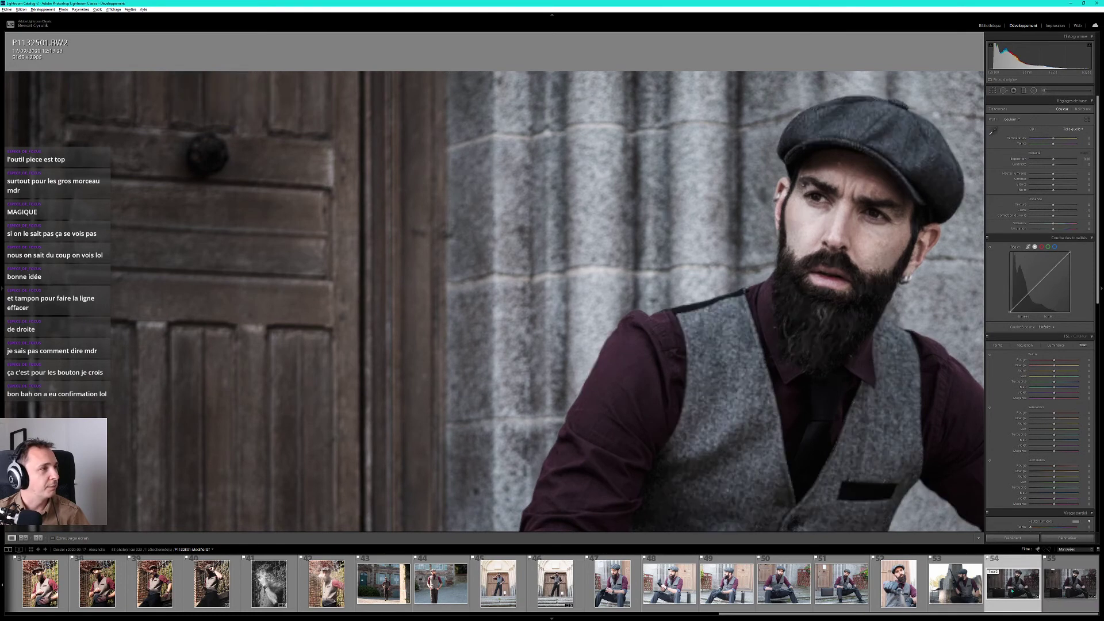
{"action": "left_click", "coordinate": [1073, 588]}
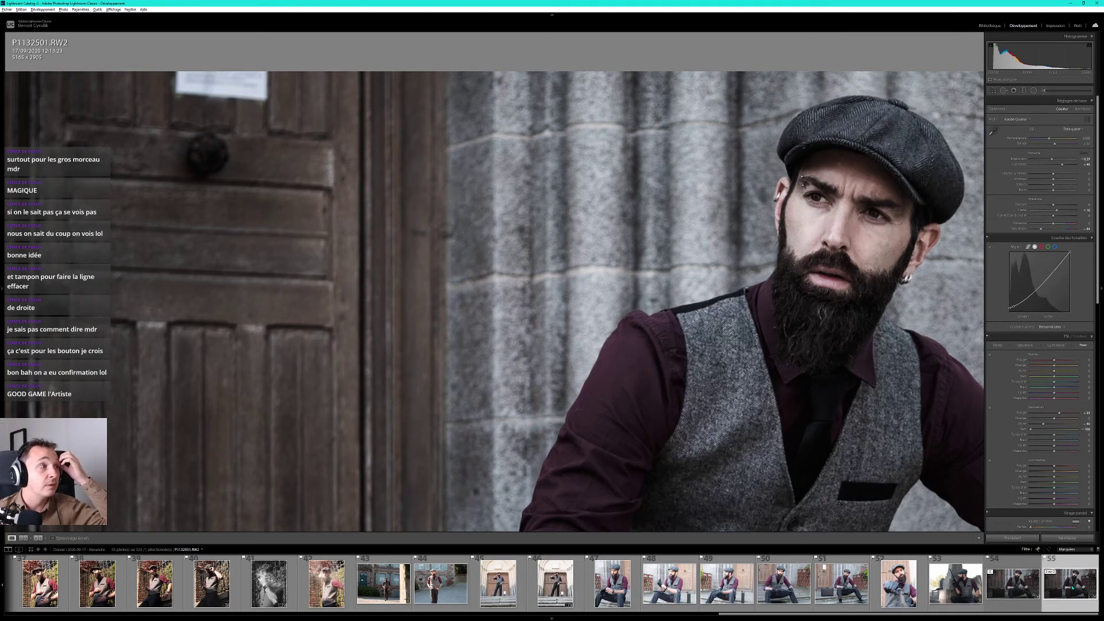
{"action": "left_click", "coordinate": [1025, 590]}
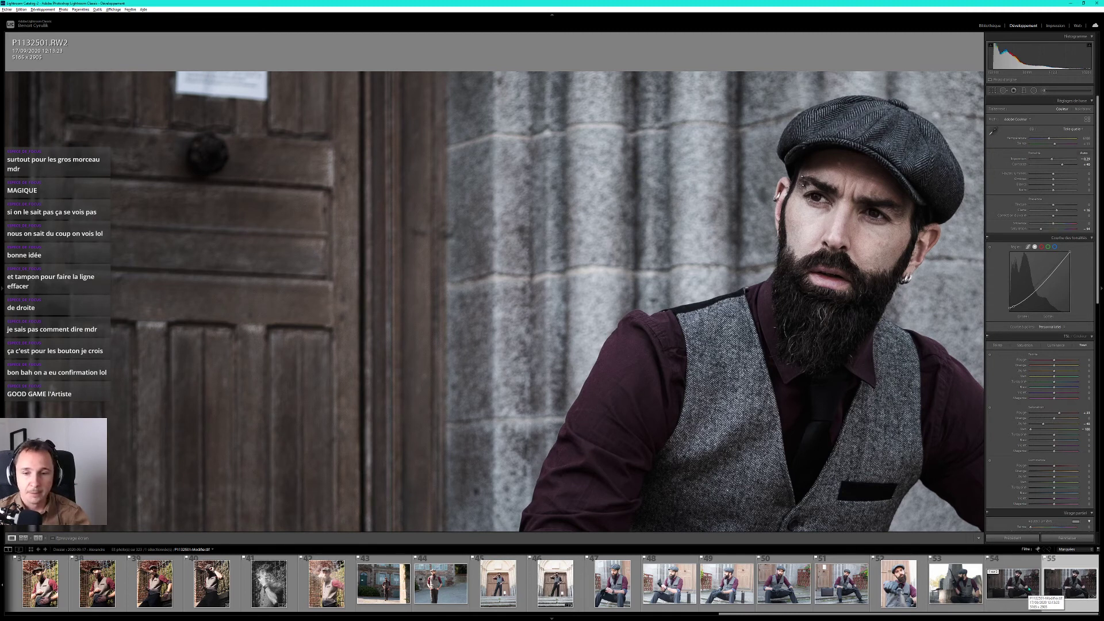
{"action": "left_click", "coordinate": [1029, 589]}
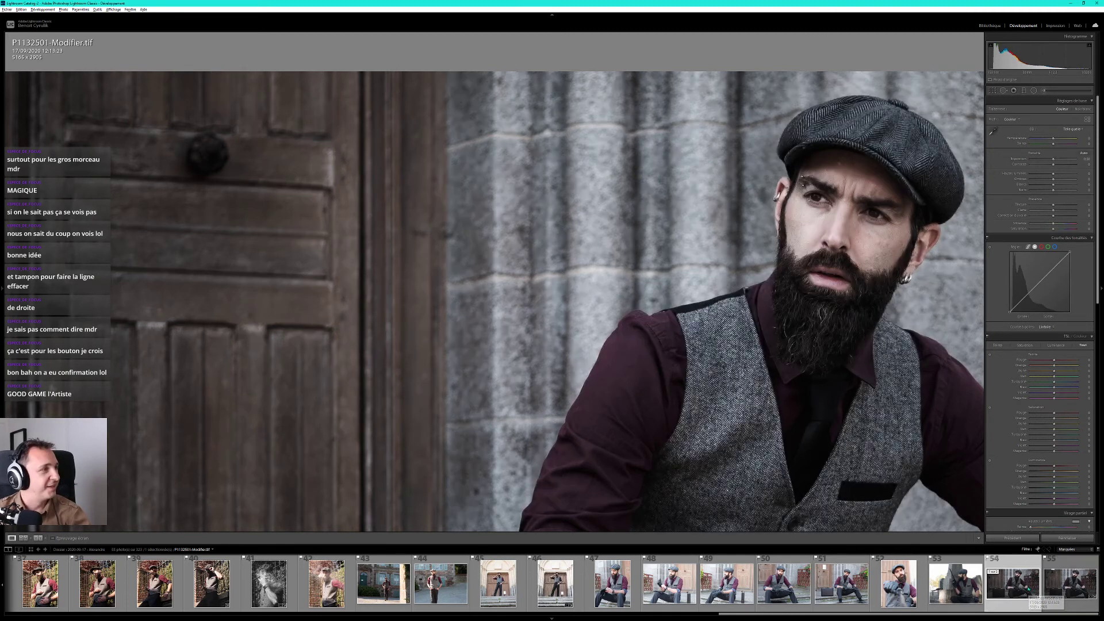
{"action": "left_click", "coordinate": [779, 465]}
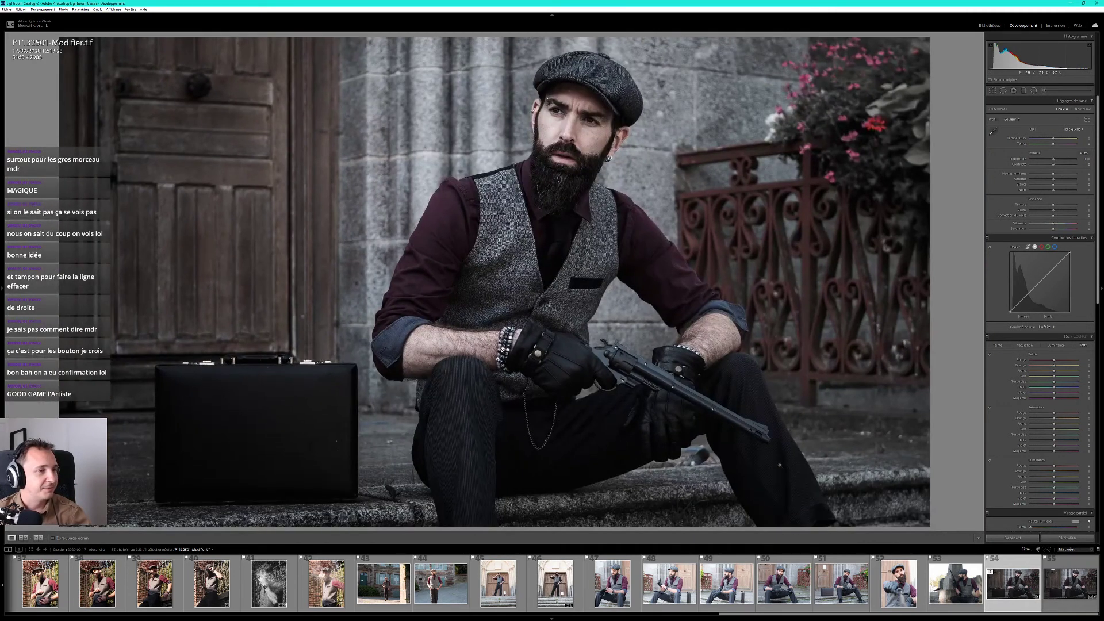
{"action": "scroll", "coordinate": [1024, 503], "scroll_direction": "down", "scroll_amount": 5}
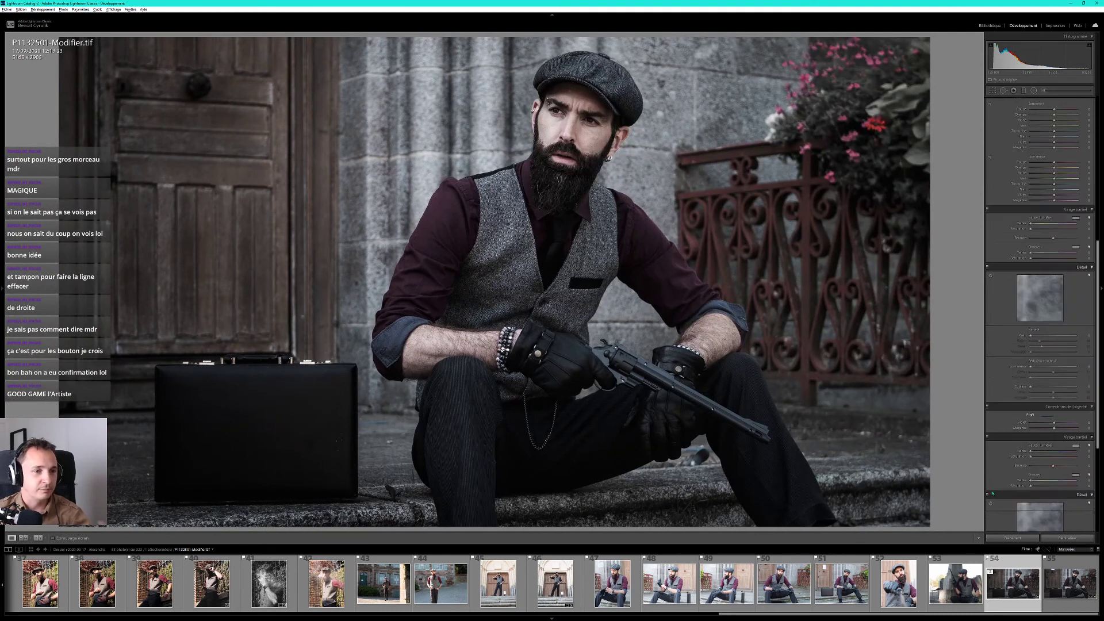
{"action": "scroll", "coordinate": [1012, 488], "scroll_direction": "down", "scroll_amount": 3}
{"action": "scroll", "coordinate": [991, 471], "scroll_direction": "down", "scroll_amount": 3}
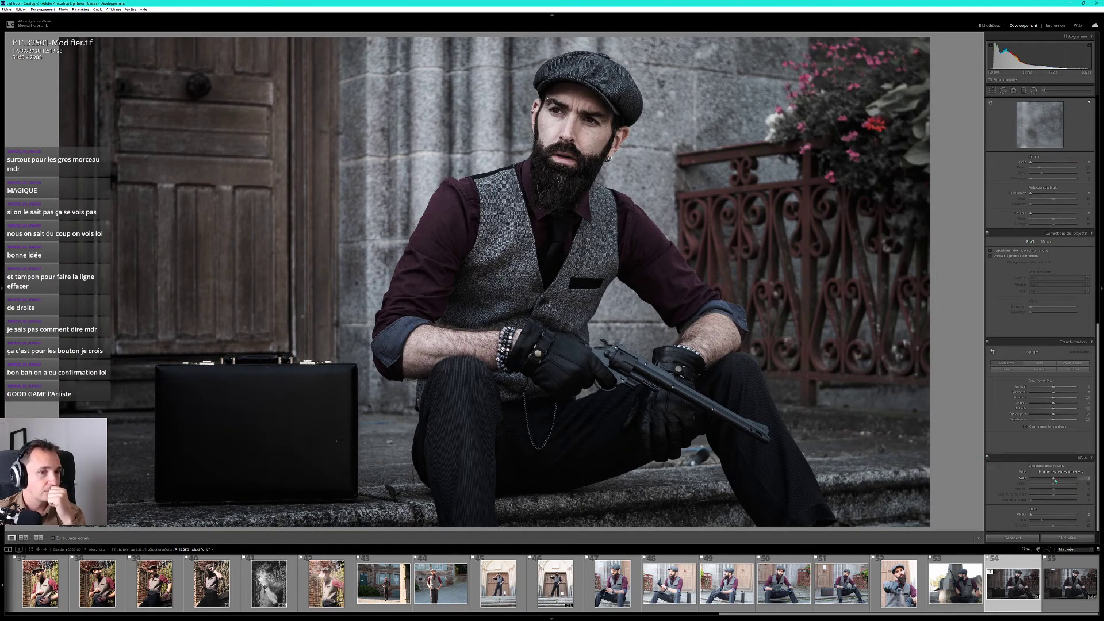
{"action": "left_click_drag", "start_coordinate": [1055, 482], "coordinate": [1053, 482]}
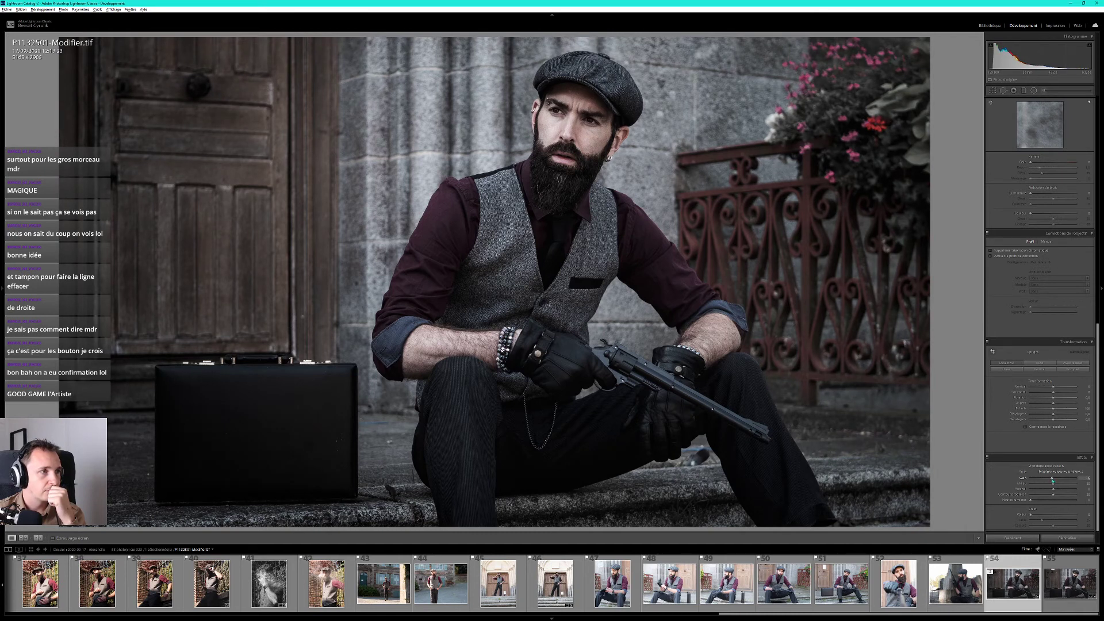
{"action": "scroll", "coordinate": [1040, 287], "scroll_direction": "up", "scroll_amount": 10}
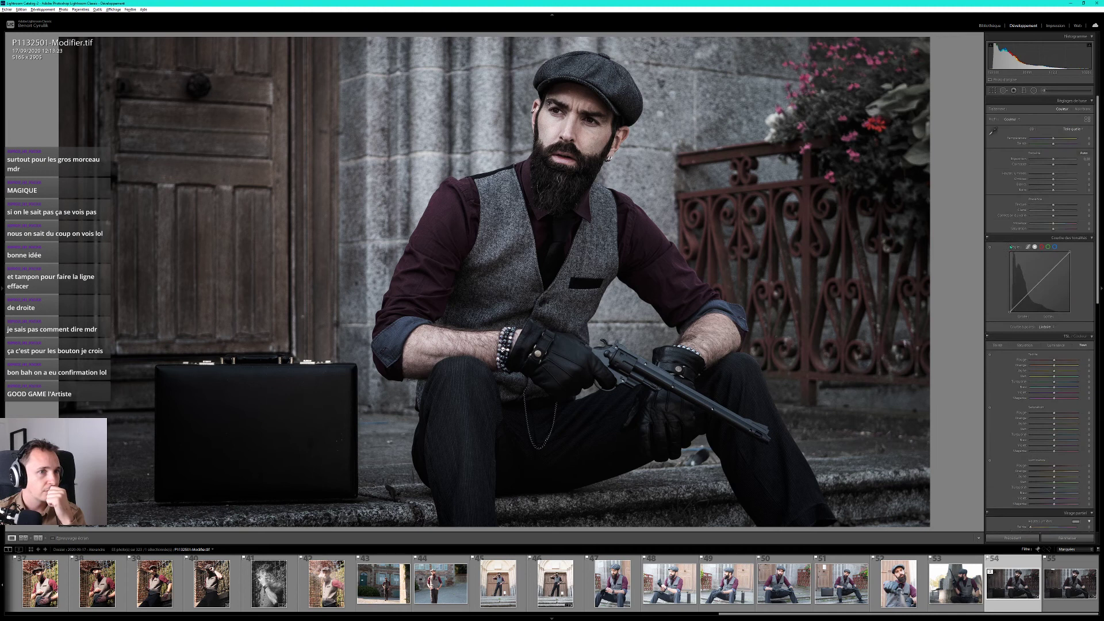
{"action": "left_click_drag", "start_coordinate": [1010, 314], "coordinate": [1010, 311]}
{"action": "double_click", "coordinate": [1010, 311]}
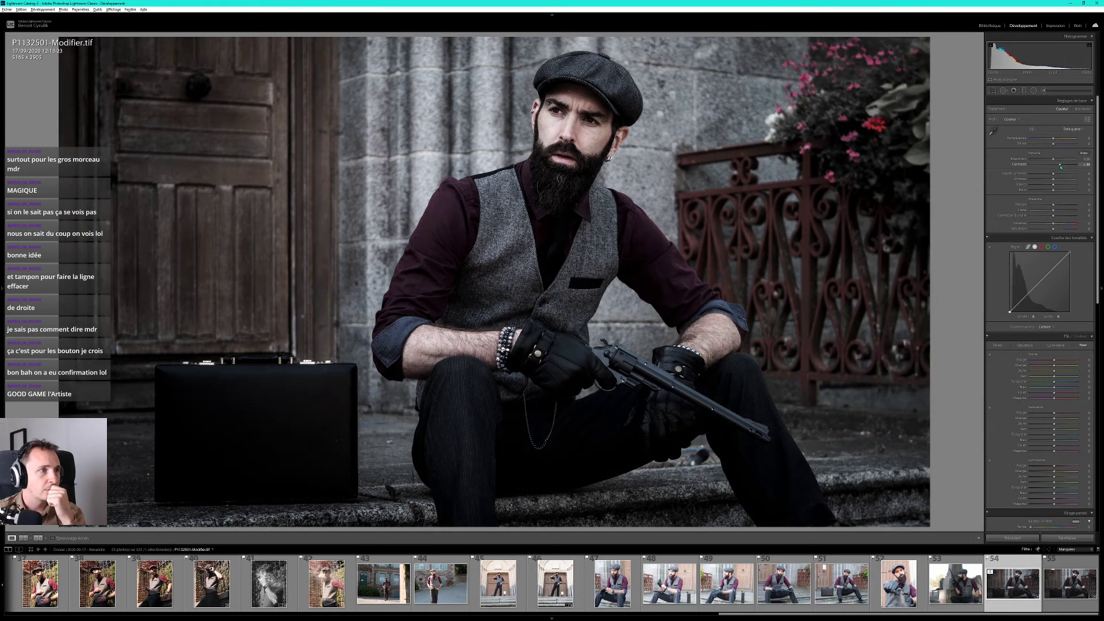
{"action": "left_click_drag", "start_coordinate": [1054, 164], "coordinate": [1055, 167]}
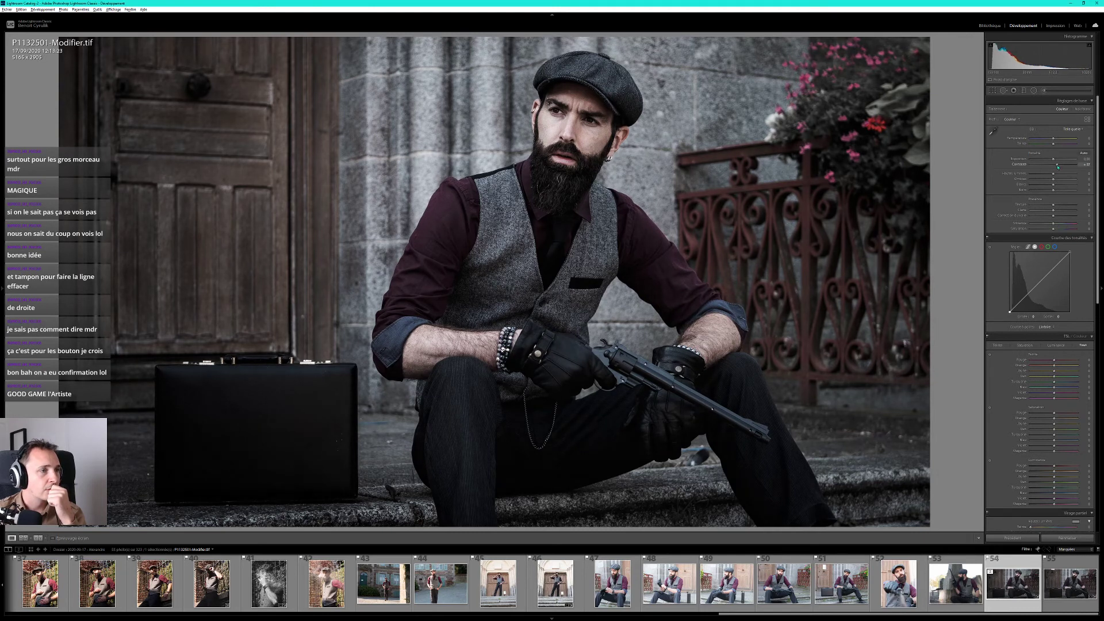
{"action": "left_click_drag", "start_coordinate": [1058, 167], "coordinate": [1056, 168]}
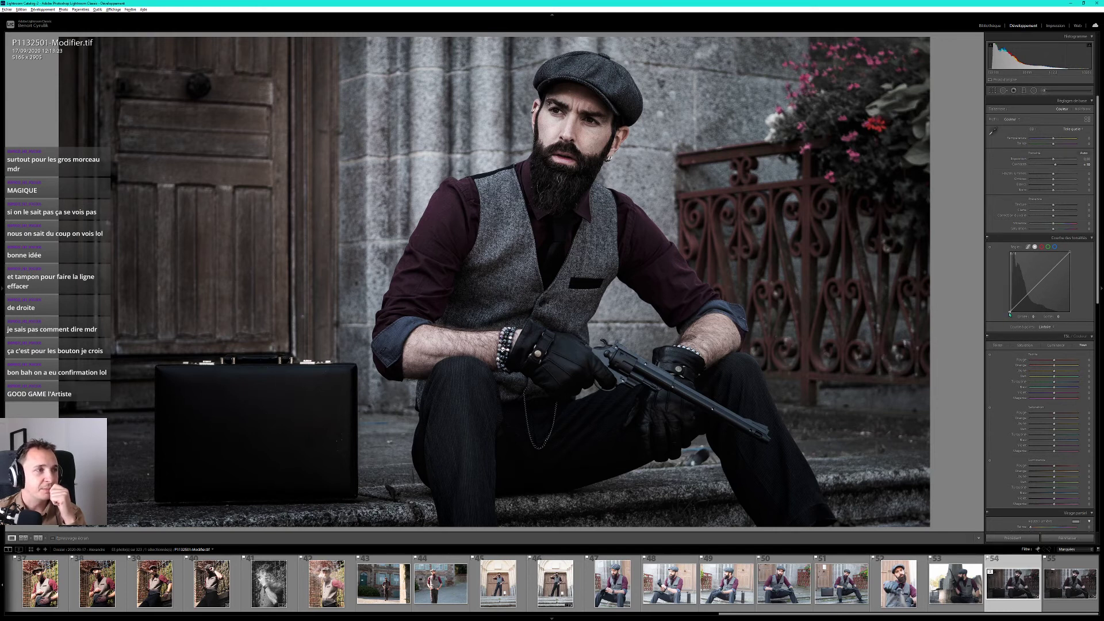
{"action": "left_click_drag", "start_coordinate": [1010, 314], "coordinate": [1016, 305]}
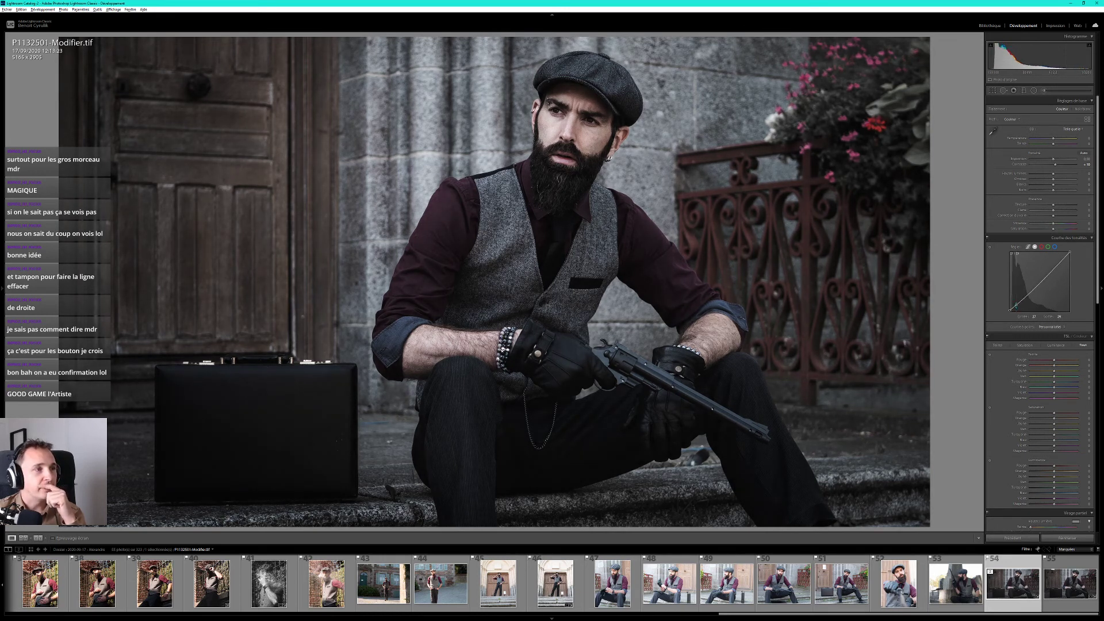
{"action": "left_click", "coordinate": [987, 238]}
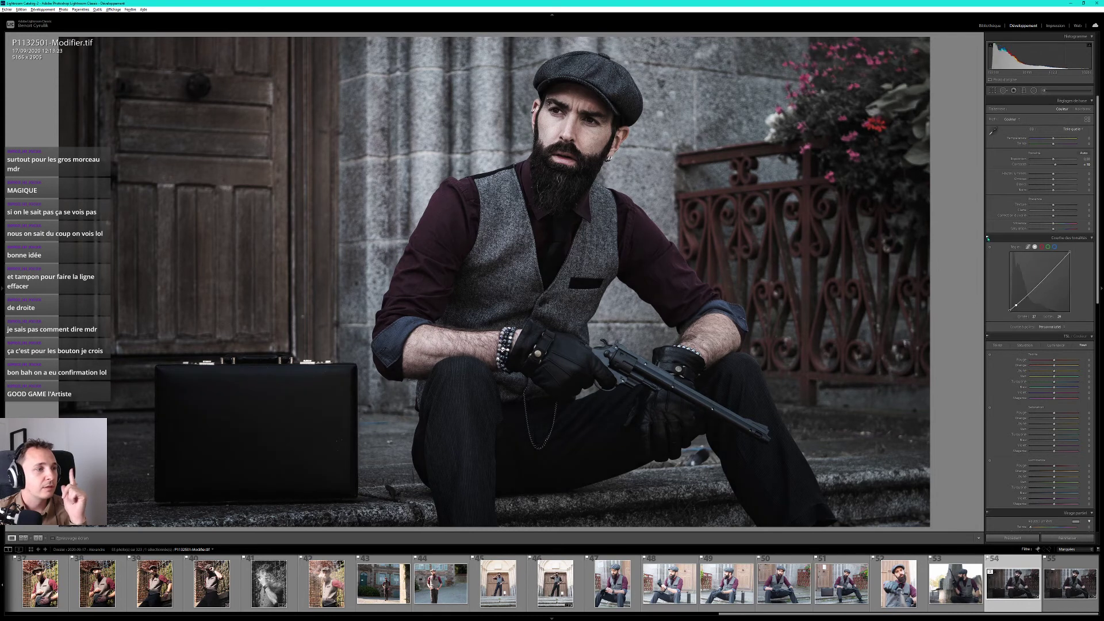
{"action": "left_click", "coordinate": [988, 238]}
{"action": "left_click", "coordinate": [988, 237]}
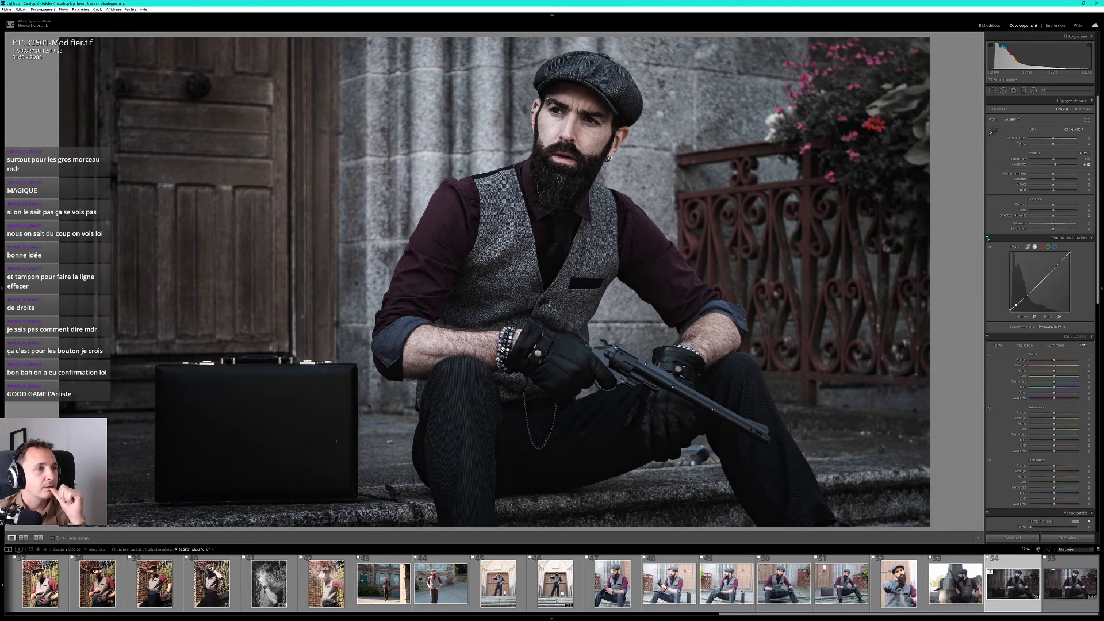
{"action": "left_click", "coordinate": [988, 237]}
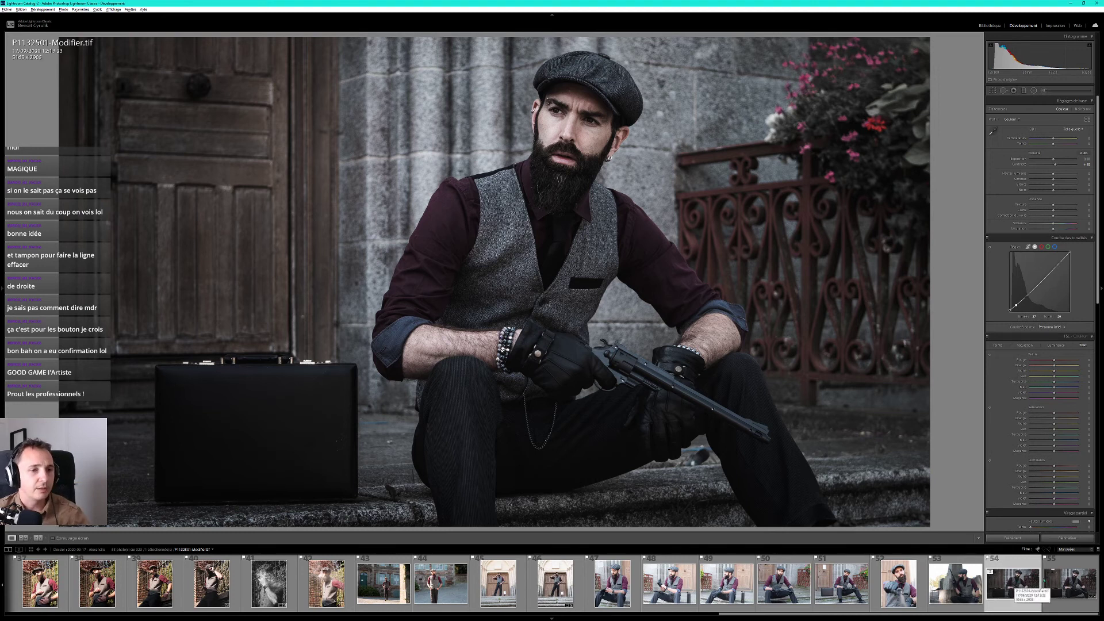
{"action": "left_click", "coordinate": [1060, 580]}
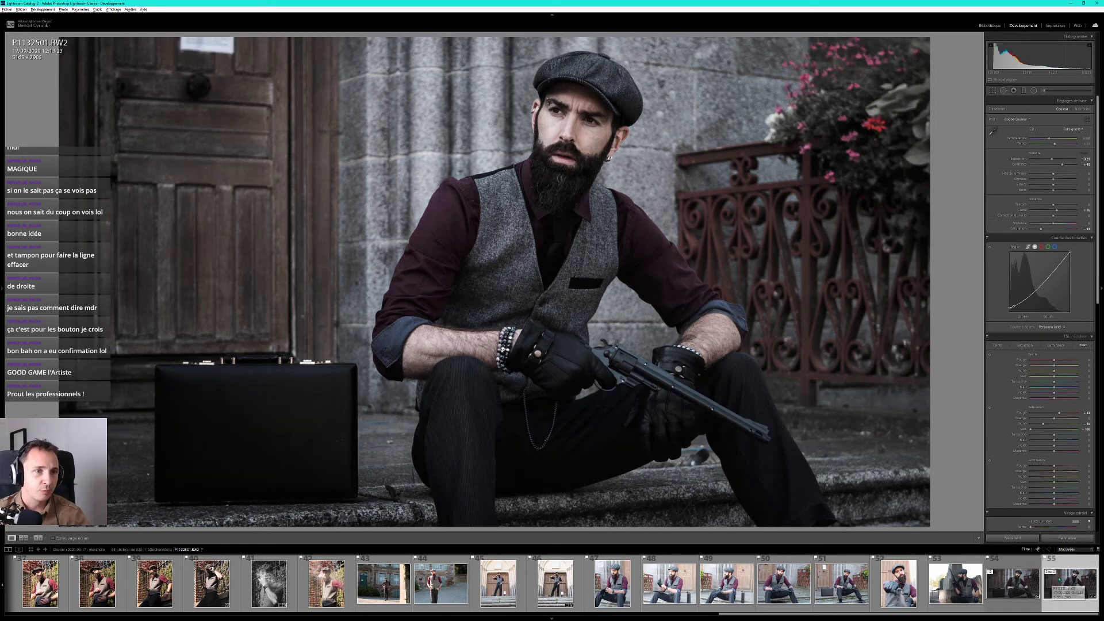
{"action": "left_click", "coordinate": [1019, 587]}
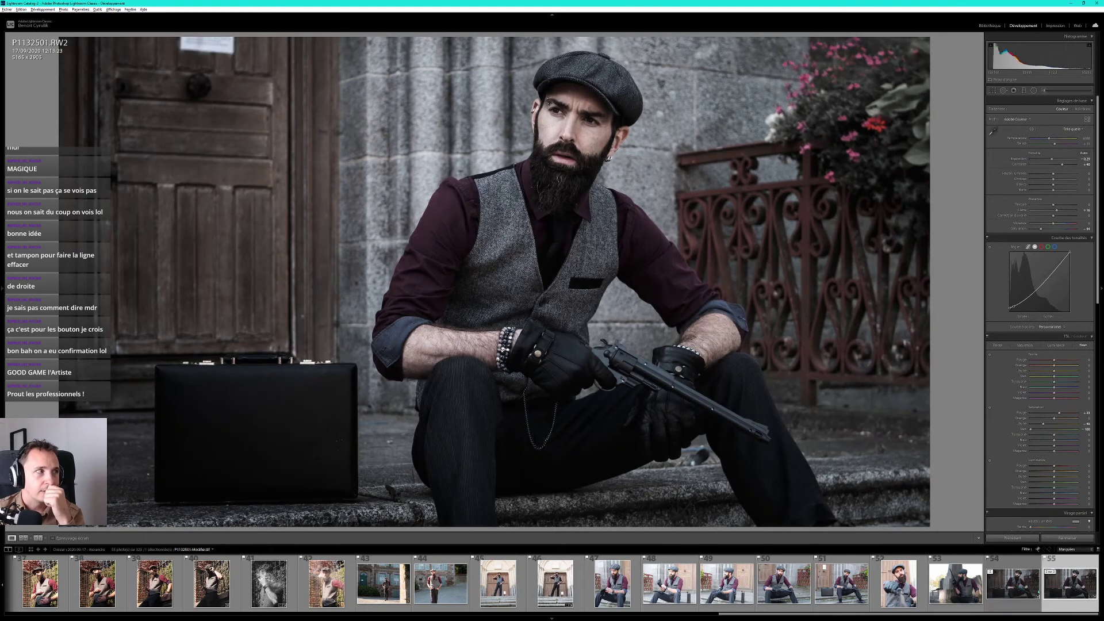
{"action": "left_click", "coordinate": [1014, 595]}
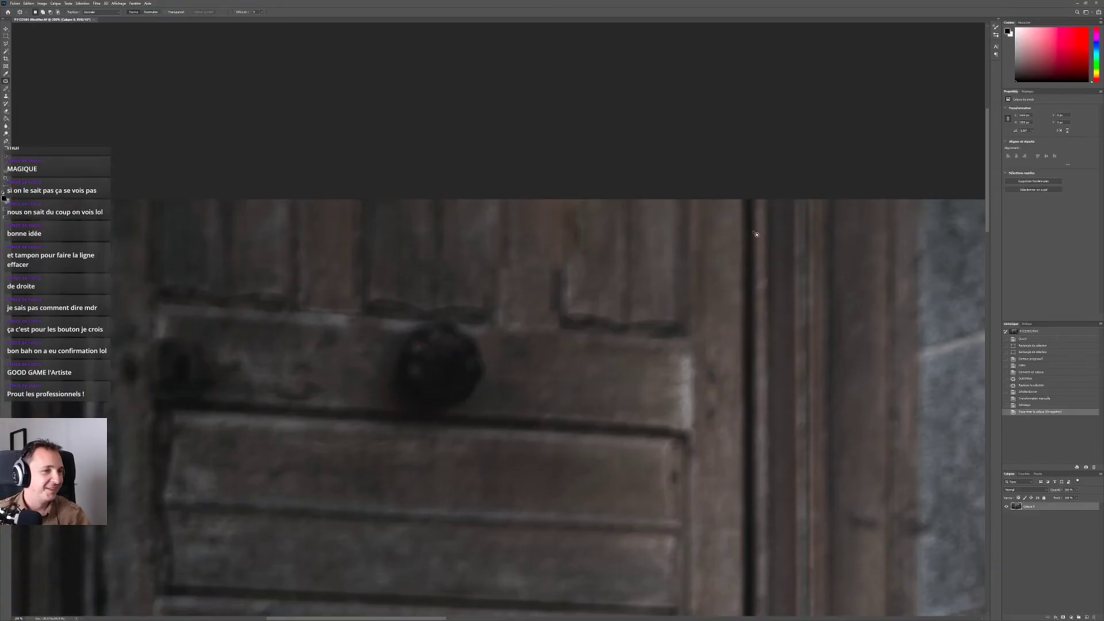
Zoom in on the door, zoom back to 66.7% to frame the whole photo, then return to Lightroom.
{"action": "key", "text": "z"}
{"action": "left_click", "coordinate": [664, 267]}
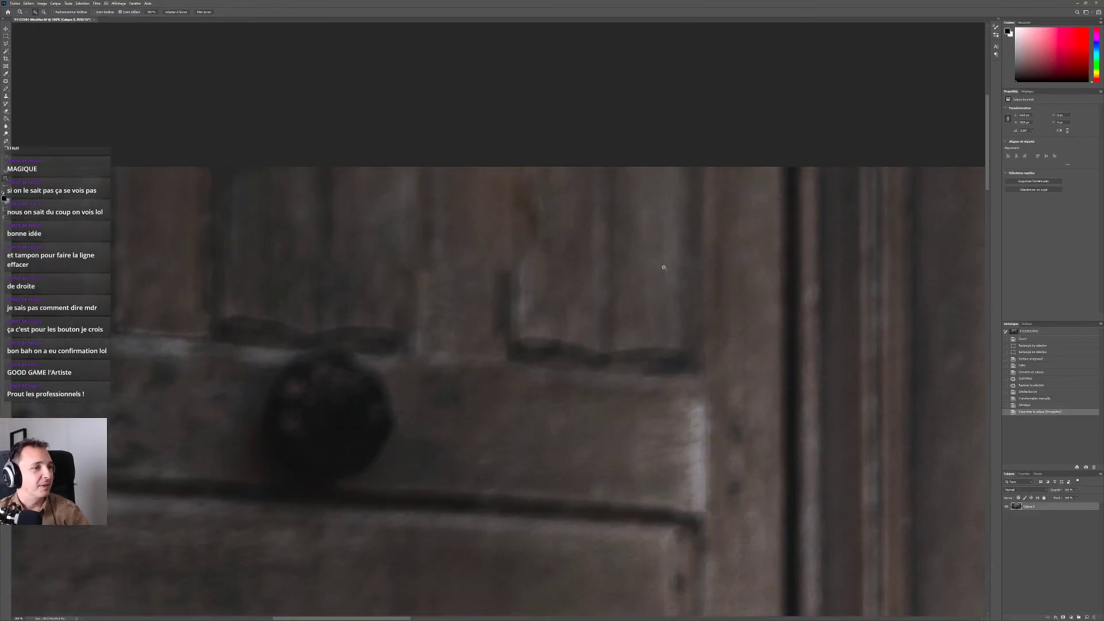
{"action": "left_click", "coordinate": [664, 267], "text": "alt"}
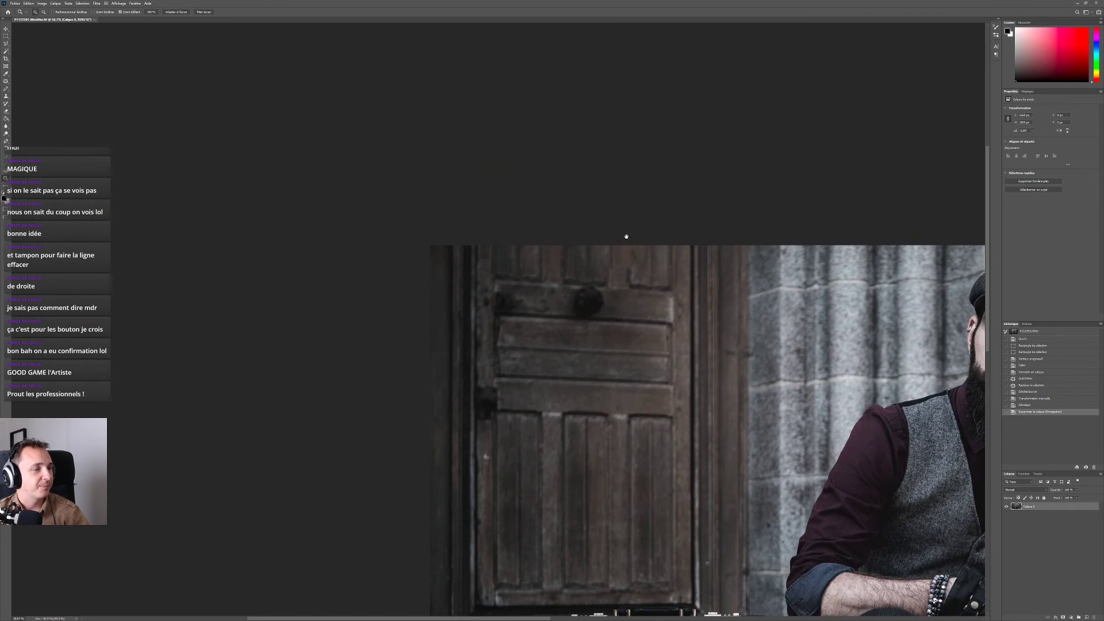
{"action": "left_click_drag", "start_coordinate": [626, 236], "coordinate": [550, 198]}
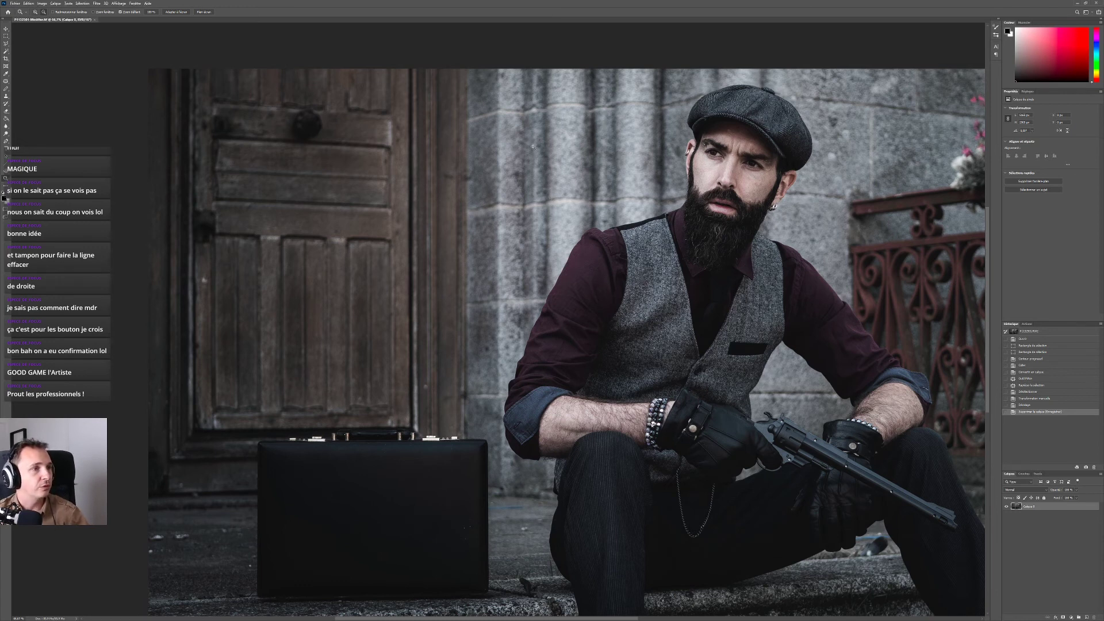
{"action": "key", "text": "alt+Tab"}
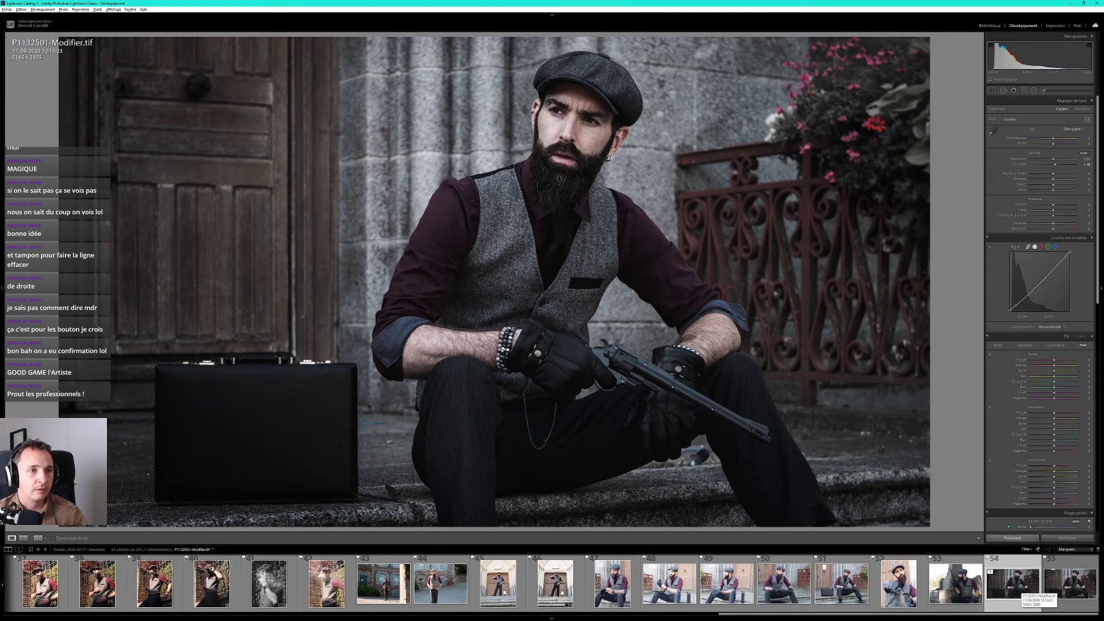
{"action": "key", "text": "Right"}
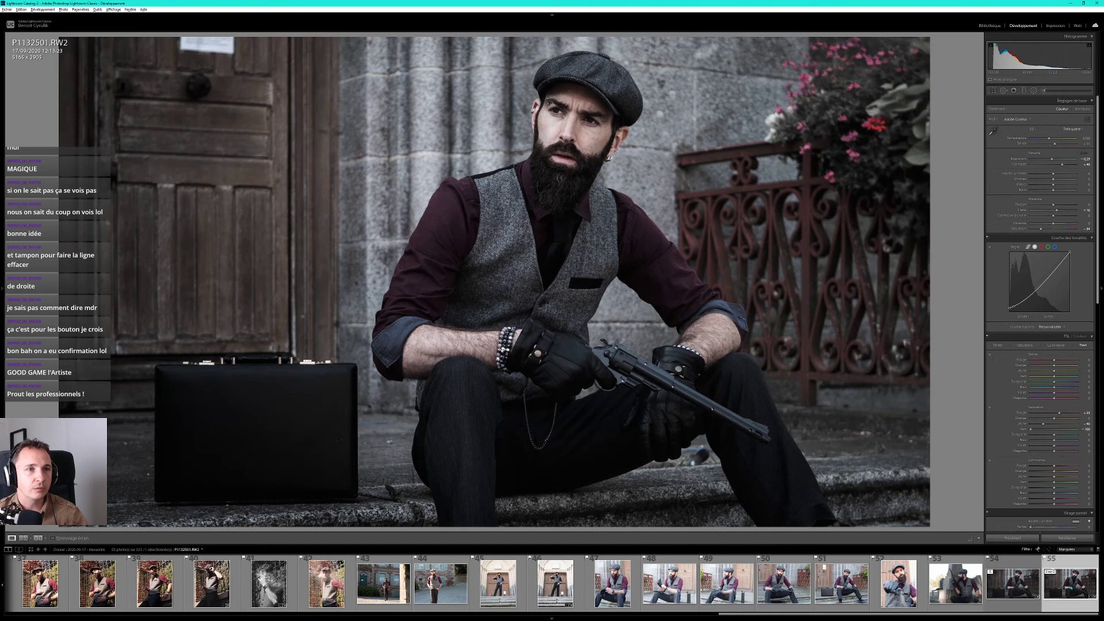
{"action": "key", "text": "Left"}
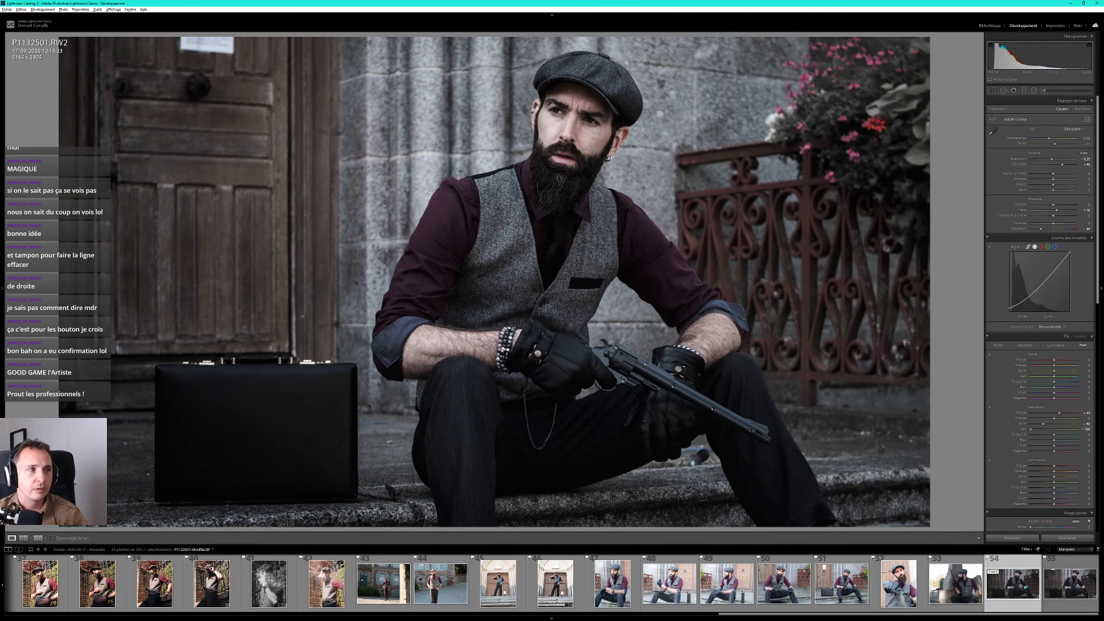
{"action": "left_click", "coordinate": [1076, 589]}
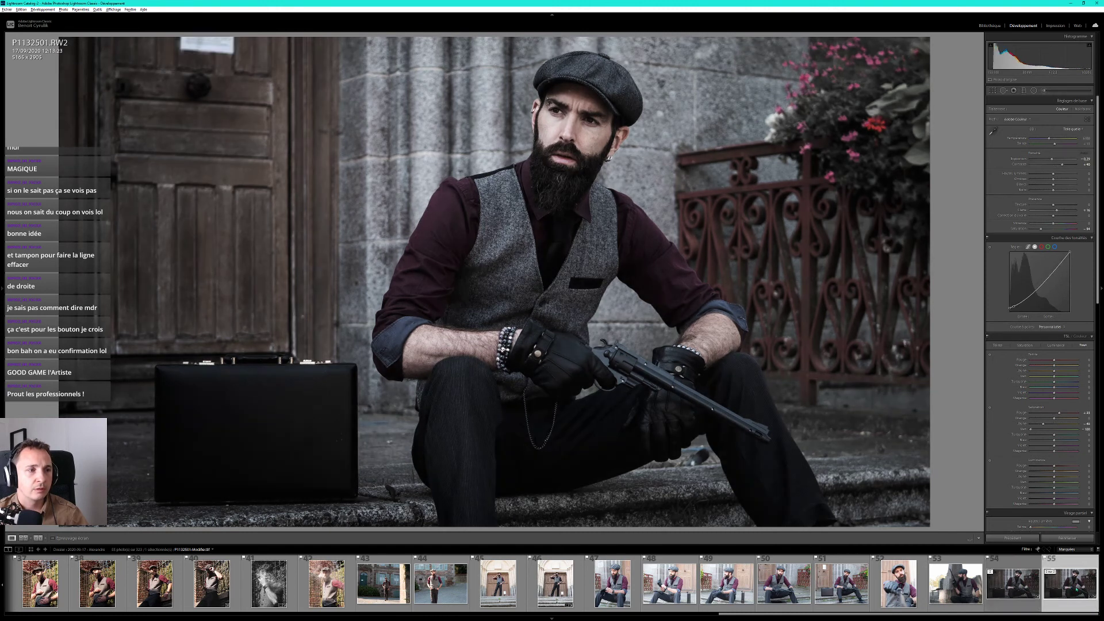
{"action": "left_click", "coordinate": [1017, 589]}
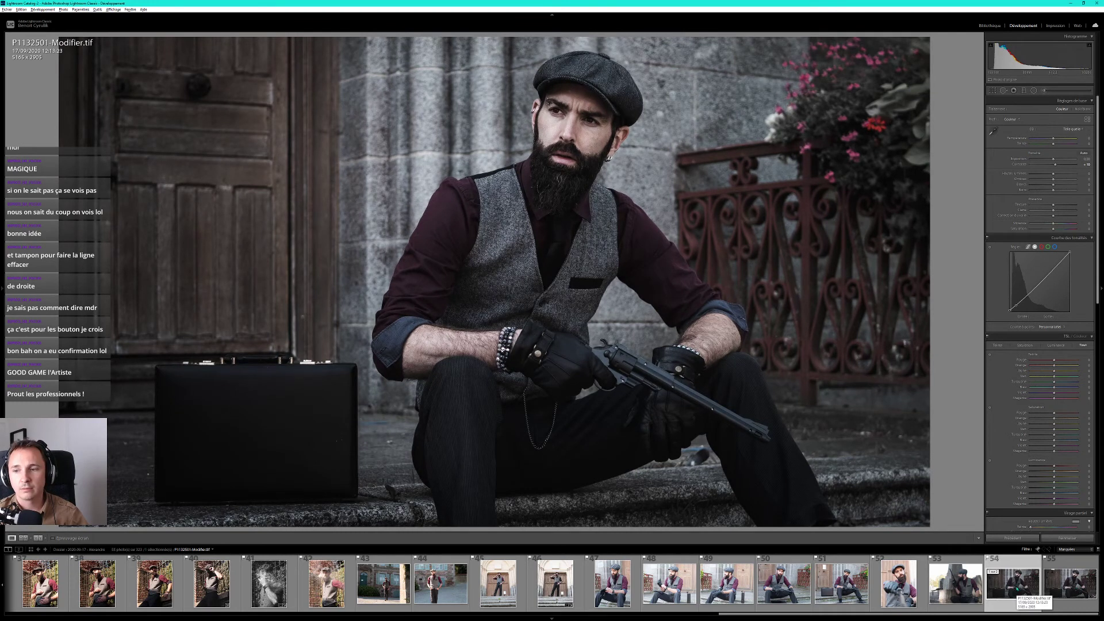
{"action": "key", "text": "alt+Tab"}
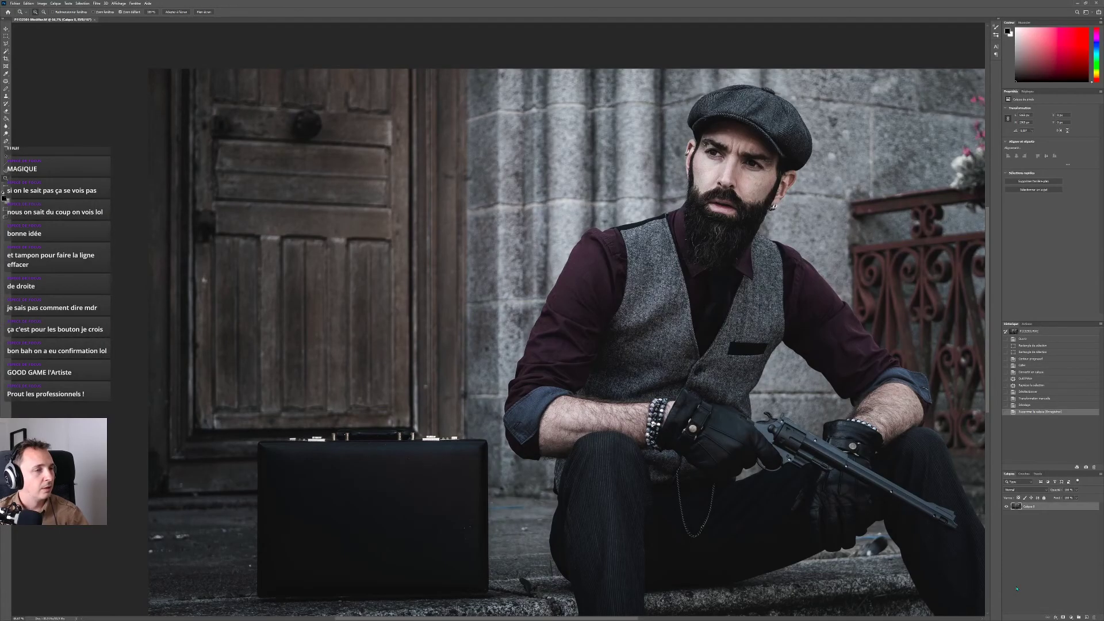
{"action": "key", "text": "alt+Tab"}
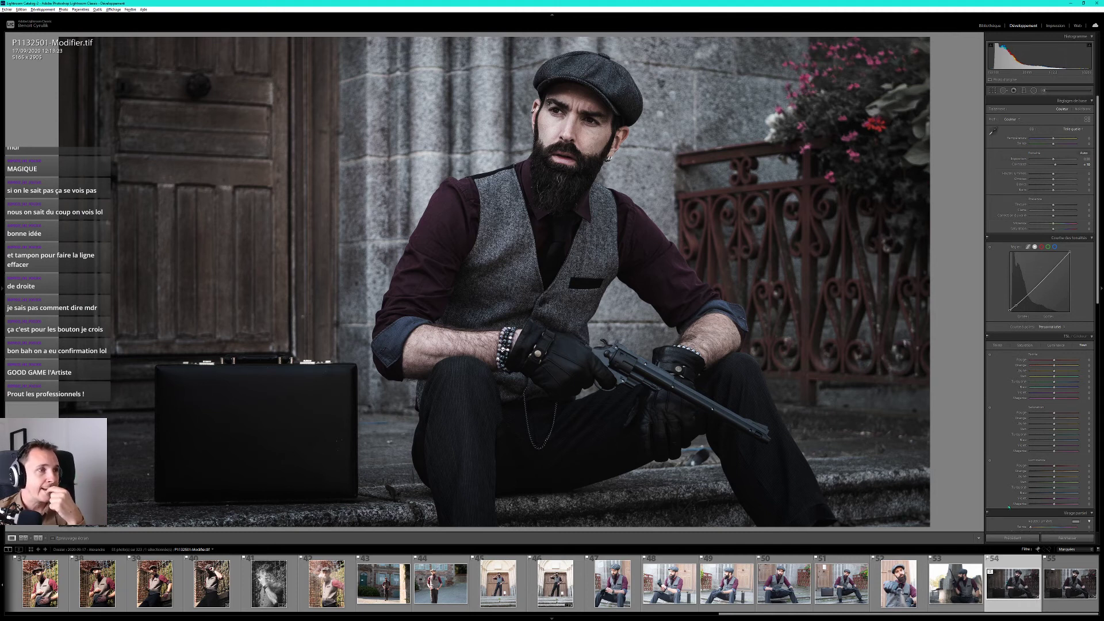
{"action": "key", "text": "Right"}
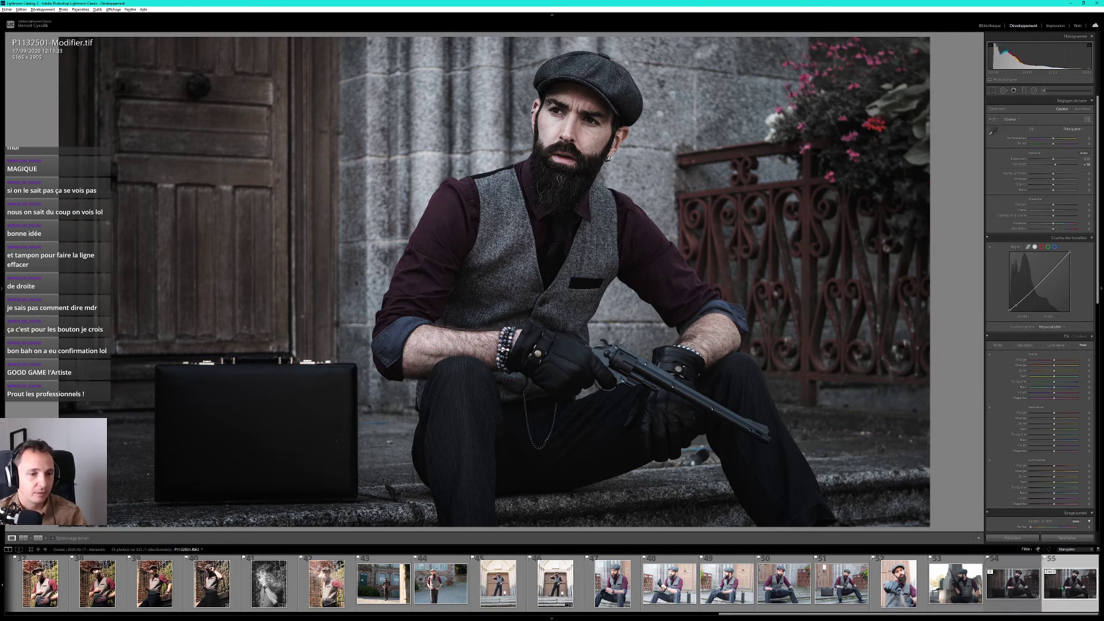
{"action": "key", "text": "Left"}
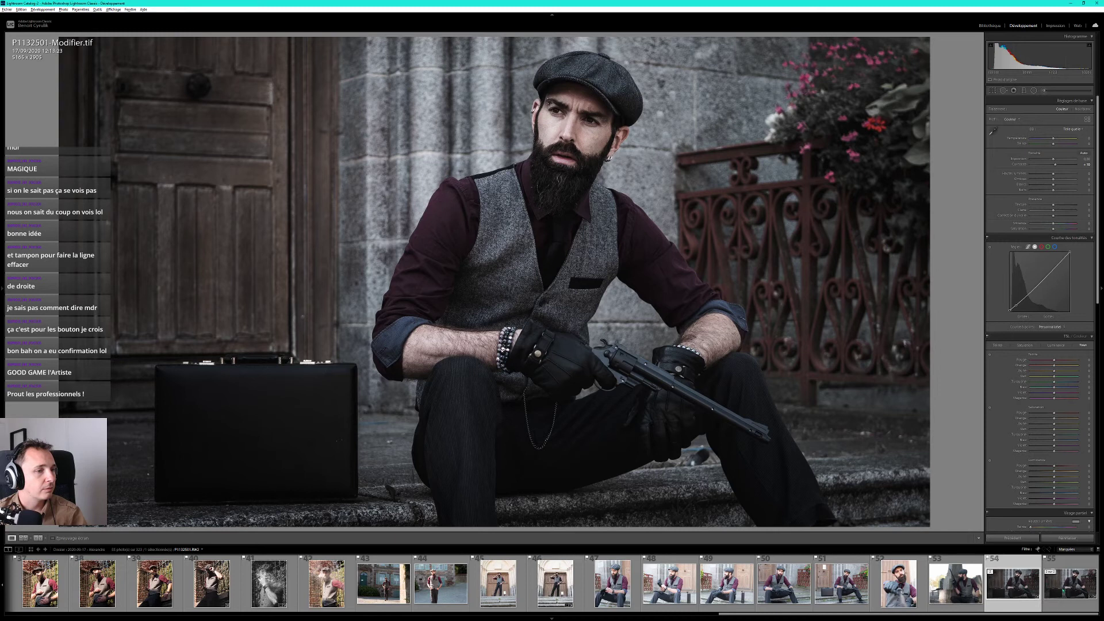
{"action": "left_click", "coordinate": [1060, 595]}
{"action": "left_click", "coordinate": [1029, 592]}
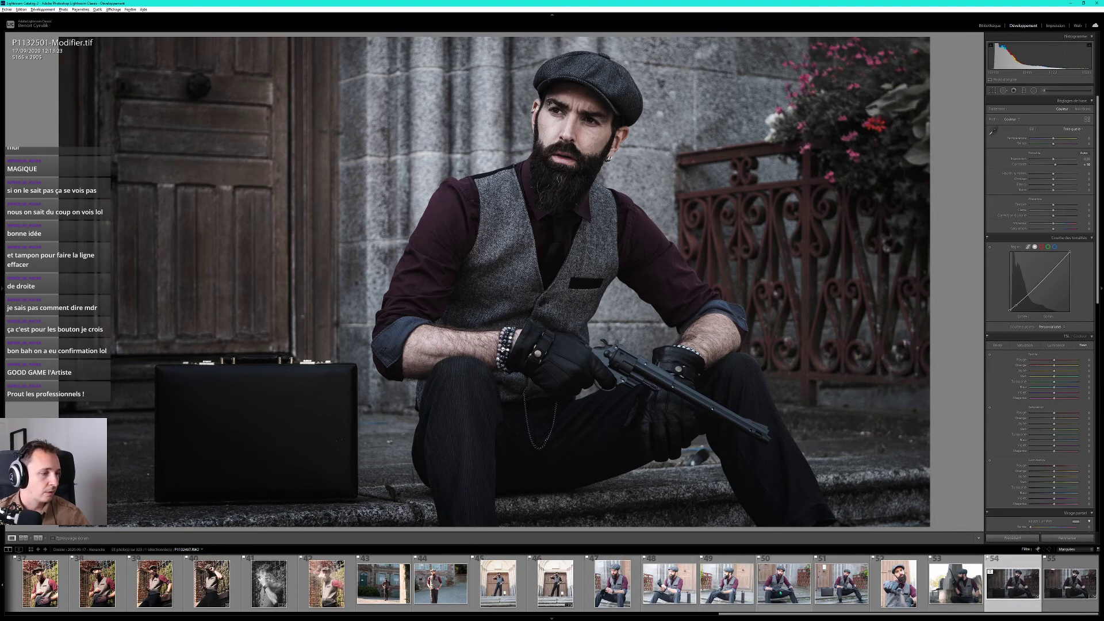
Open P1132252.RW2, the man leaning by the window, and begin Crop & Straighten.
{"action": "scroll", "coordinate": [779, 581], "scroll_direction": "up", "scroll_amount": 10}
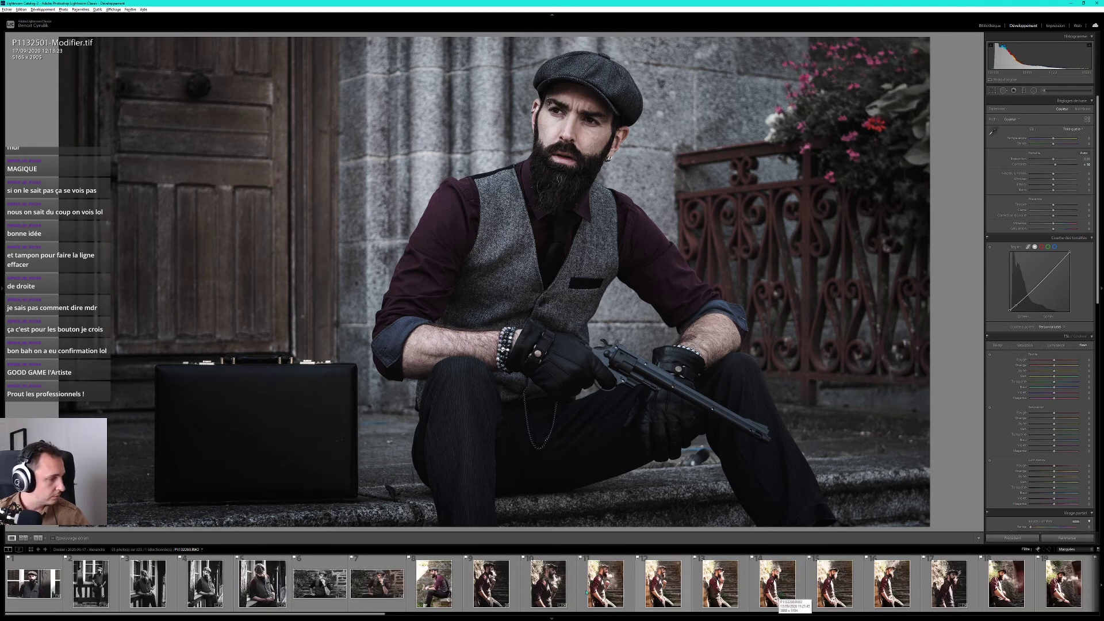
{"action": "left_click", "coordinate": [262, 584]}
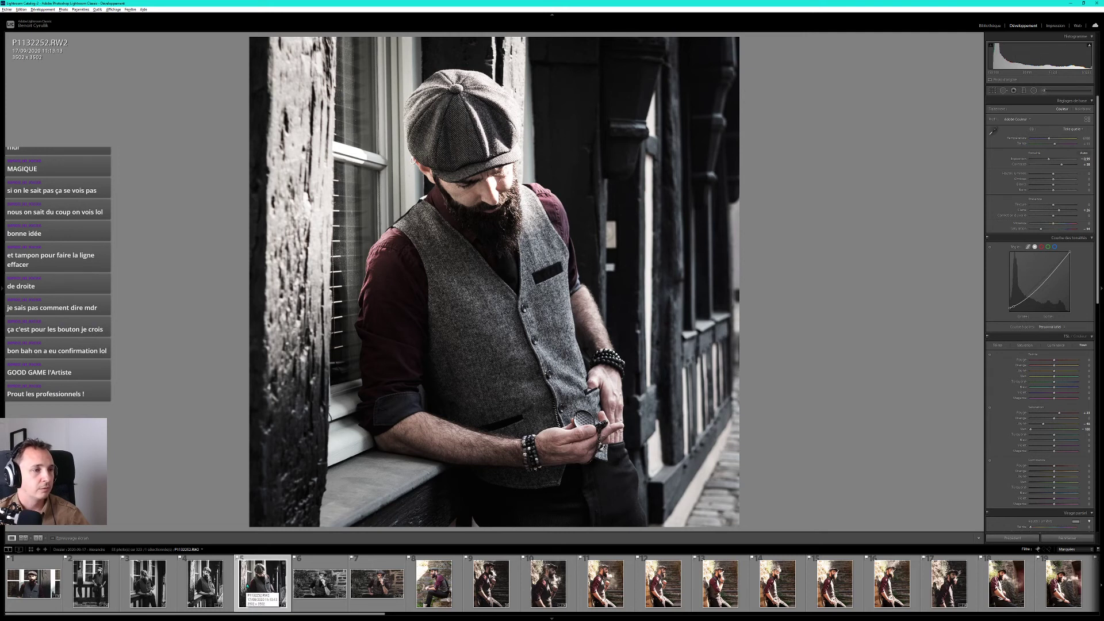
{"action": "left_click", "coordinate": [992, 92]}
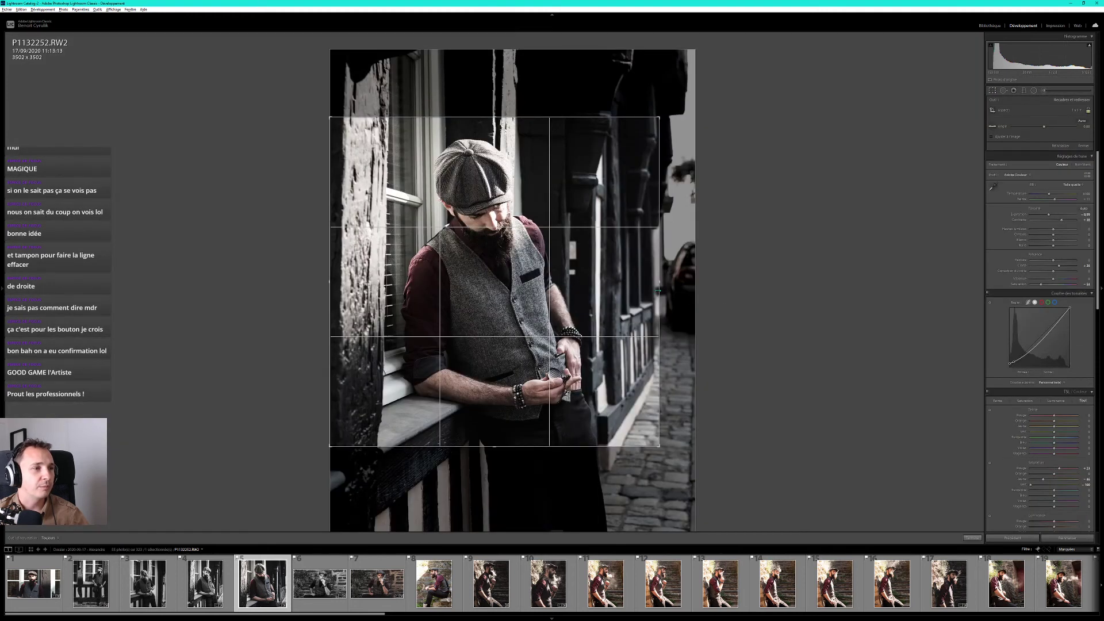
Tighten the crop from the right, free the aspect ratio, and trim the right edge.
{"action": "left_click_drag", "start_coordinate": [659, 288], "coordinate": [654, 287]}
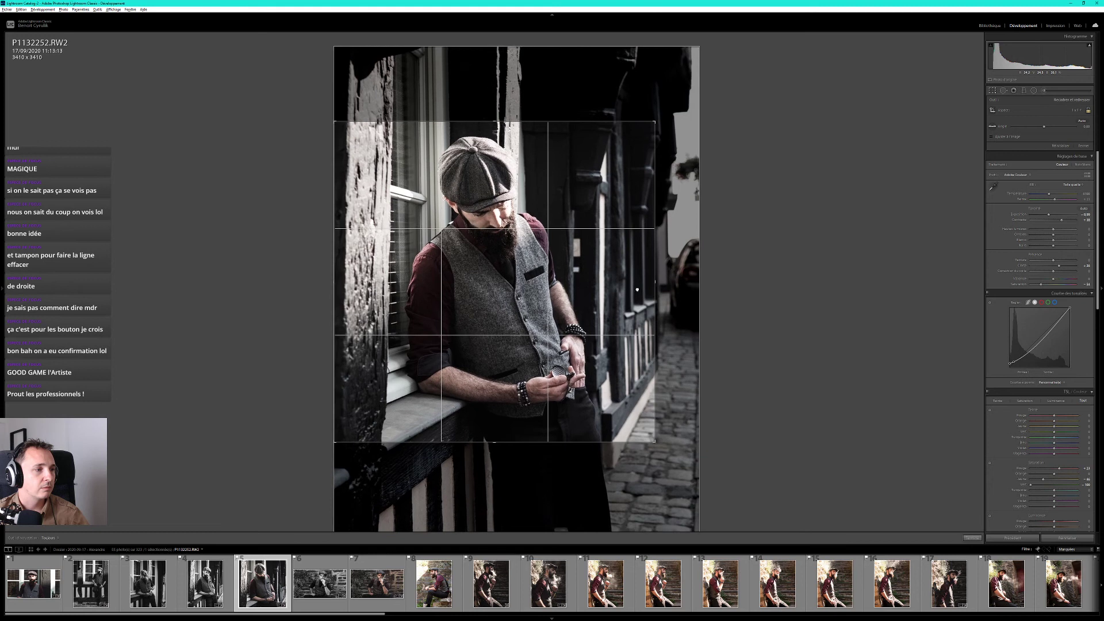
{"action": "left_click_drag", "start_coordinate": [655, 287], "coordinate": [640, 289]}
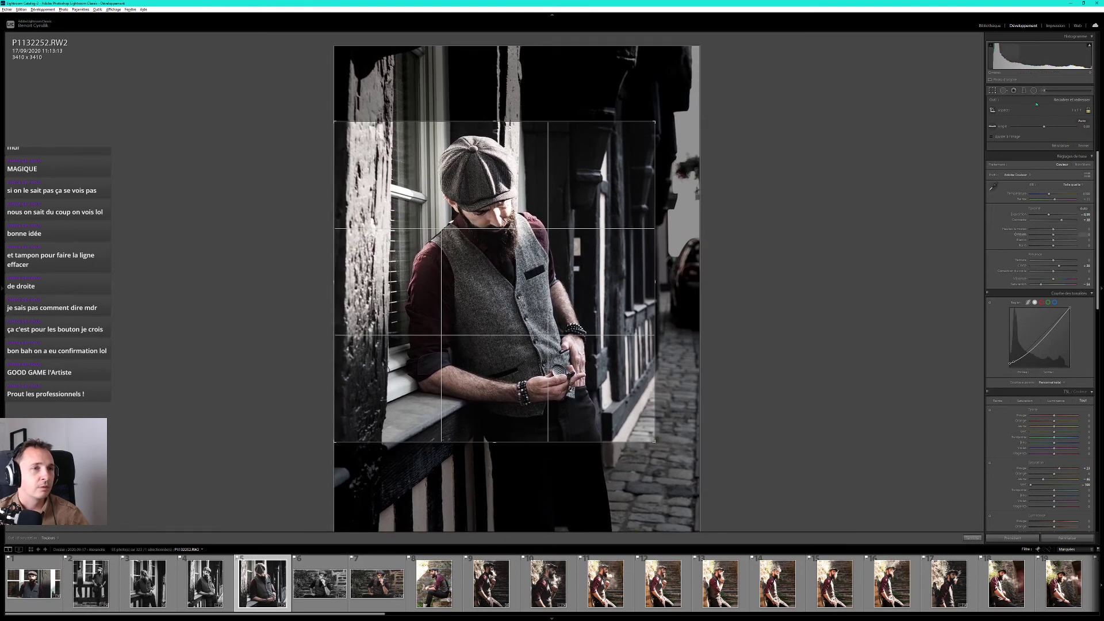
{"action": "left_click", "coordinate": [1079, 109]}
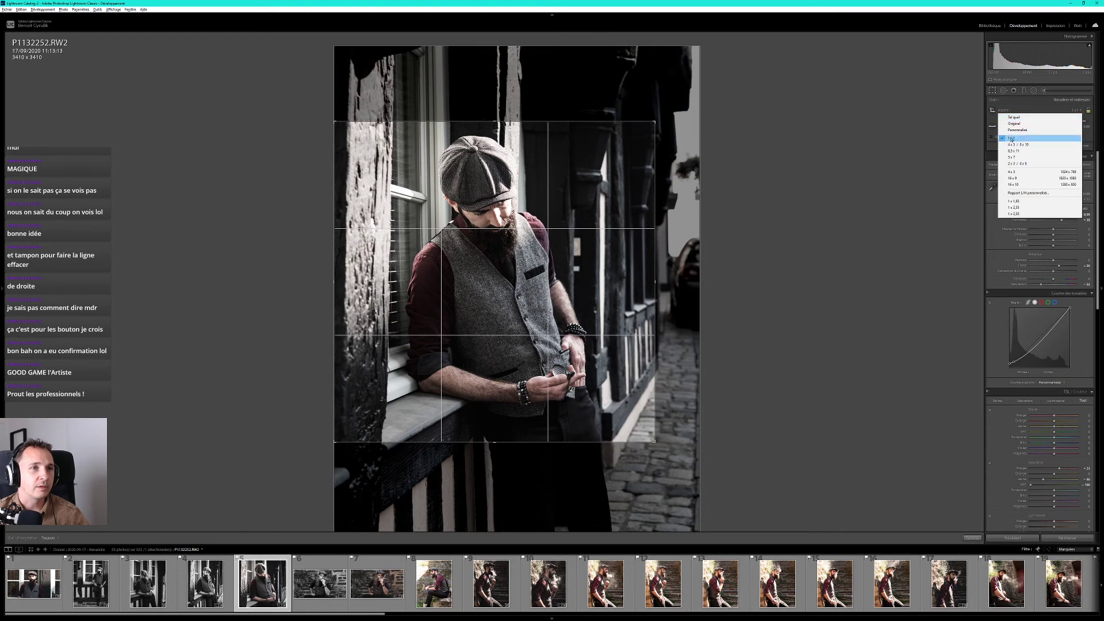
{"action": "left_click", "coordinate": [1014, 118]}
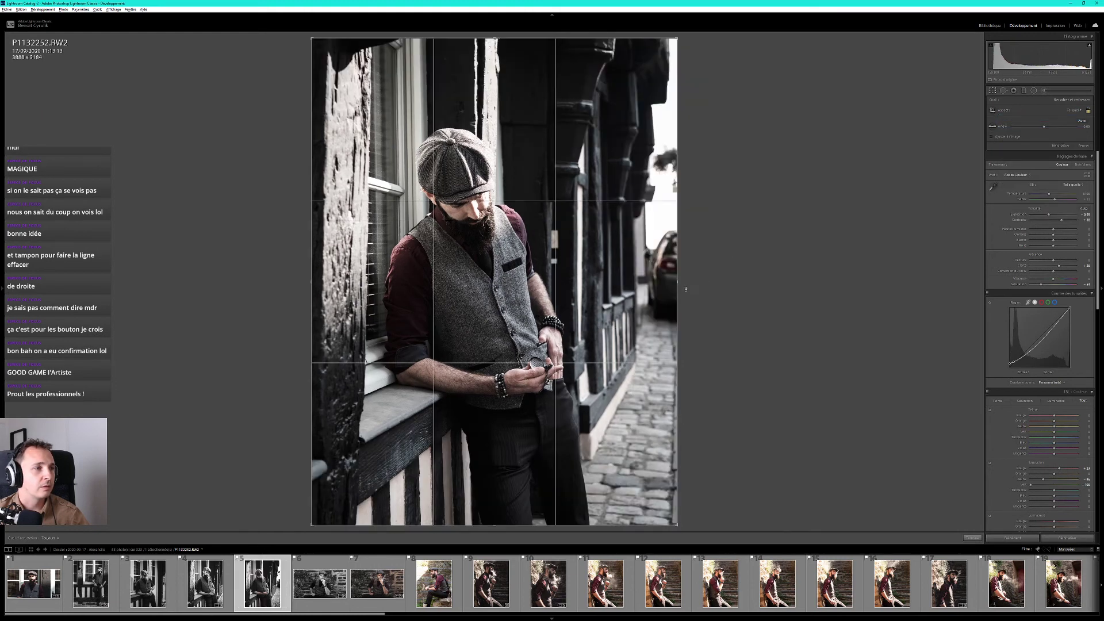
{"action": "mouse_move", "coordinate": [677, 282]}
{"action": "left_mouse_down"}
{"action": "mouse_move", "coordinate": [634, 282]}
{"action": "mouse_move", "coordinate": [635, 271]}
{"action": "left_mouse_up"}
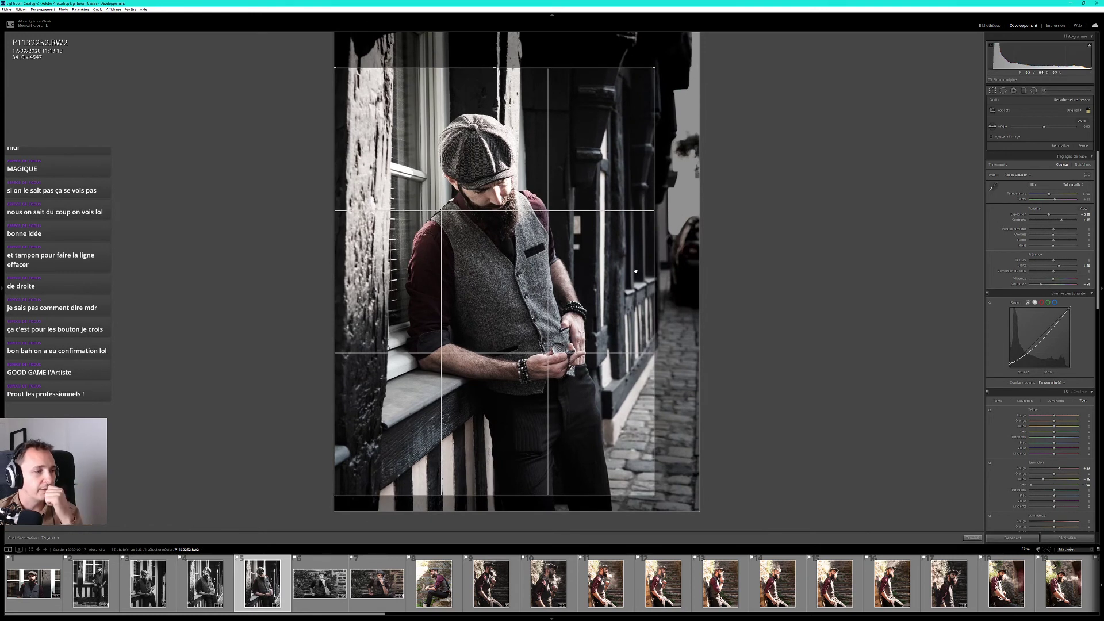
Lock the crop to 1:1, frame his upper body from cap to hands, and apply it.
{"action": "left_click", "coordinate": [1073, 110]}
{"action": "left_click", "coordinate": [1030, 140]}
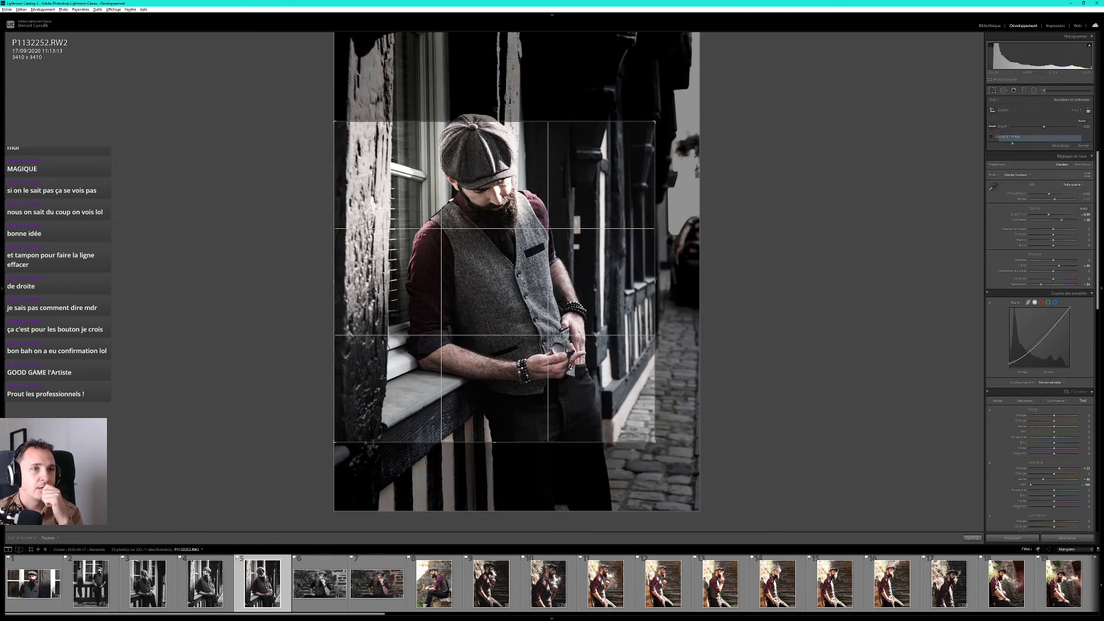
{"action": "left_click_drag", "start_coordinate": [635, 278], "coordinate": [637, 278]}
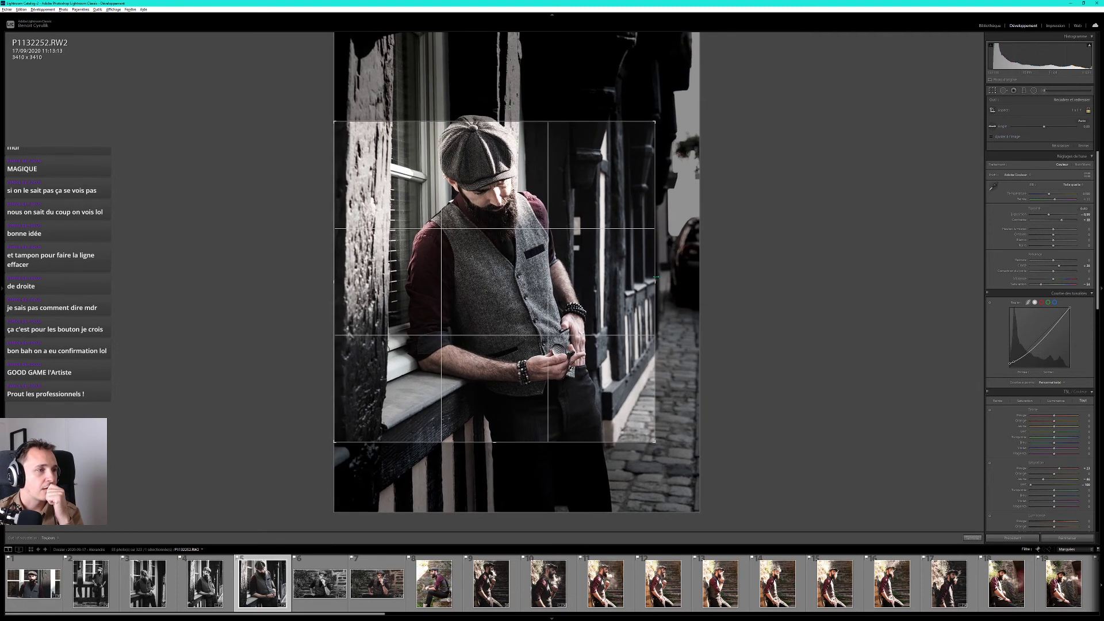
{"action": "left_click_drag", "start_coordinate": [655, 277], "coordinate": [627, 293]}
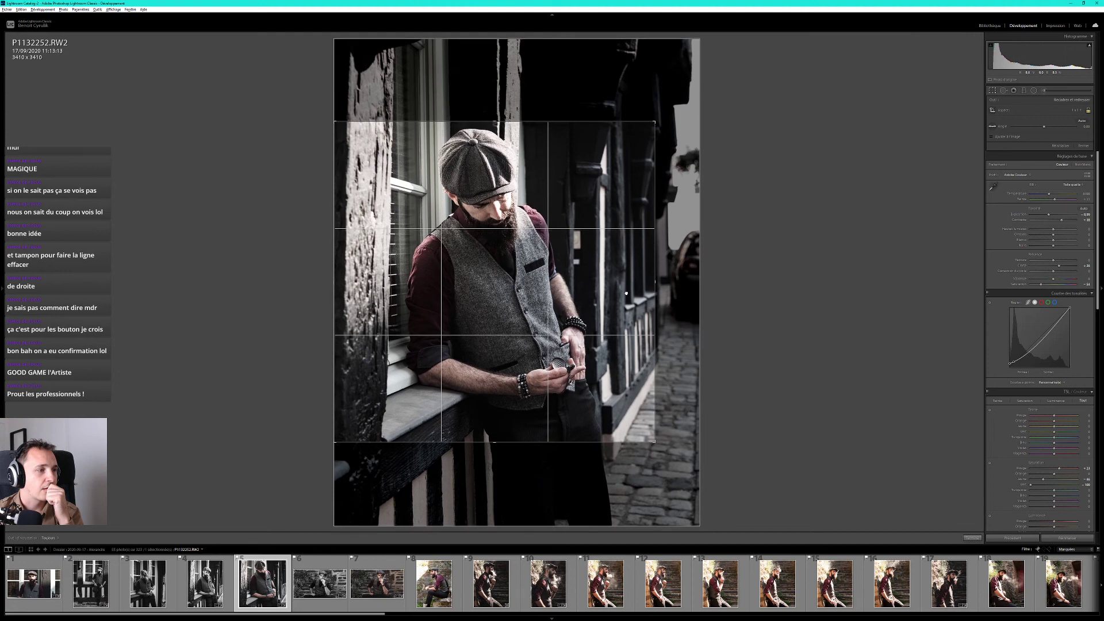
{"action": "left_click_drag", "start_coordinate": [626, 293], "coordinate": [626, 298]}
{"action": "left_click_drag", "start_coordinate": [625, 300], "coordinate": [627, 300]}
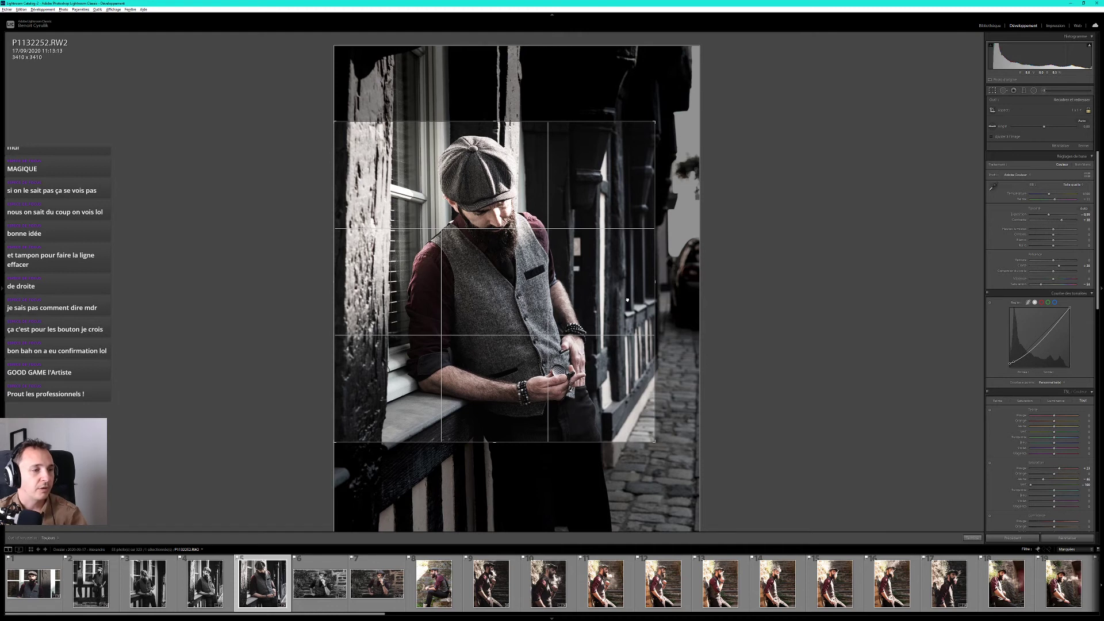
{"action": "left_click_drag", "start_coordinate": [627, 300], "coordinate": [627, 302]}
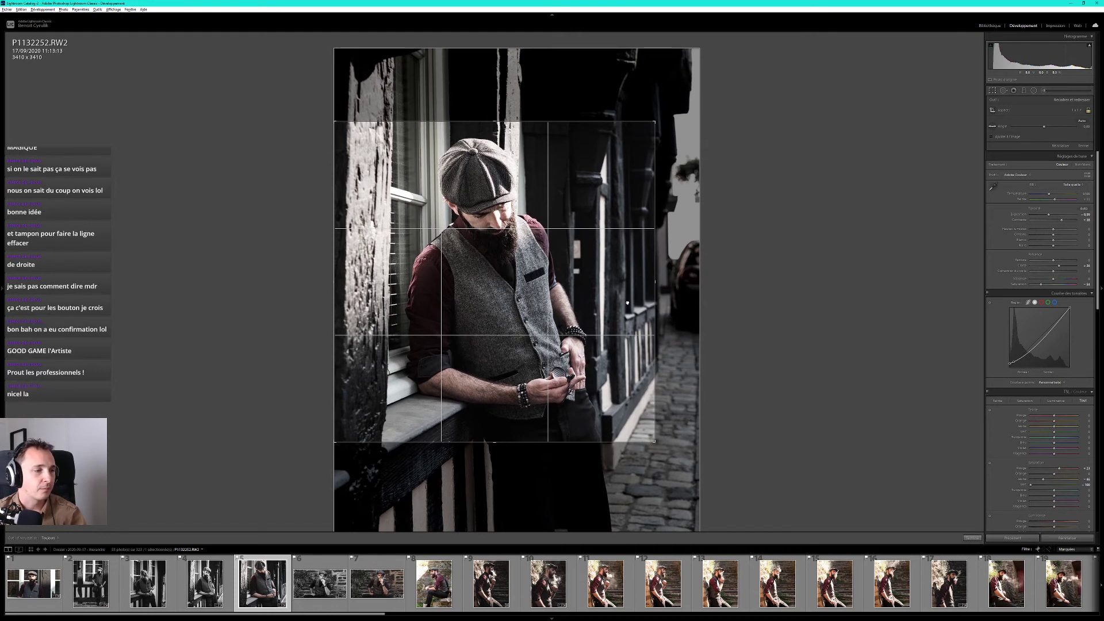
{"action": "key", "text": "Return"}
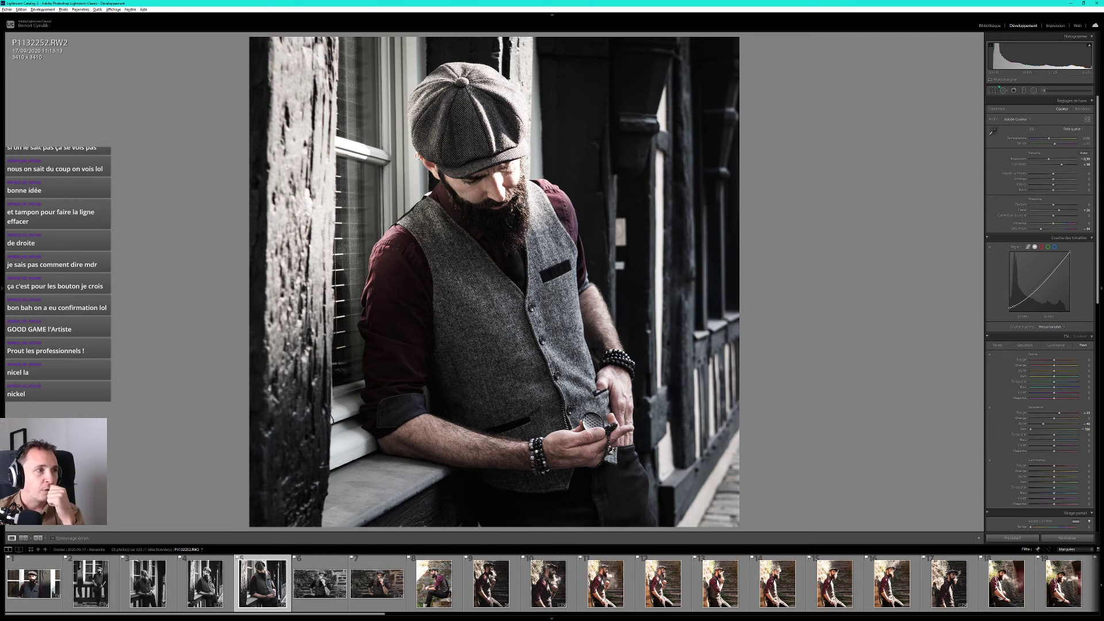
{"action": "left_click", "coordinate": [992, 91]}
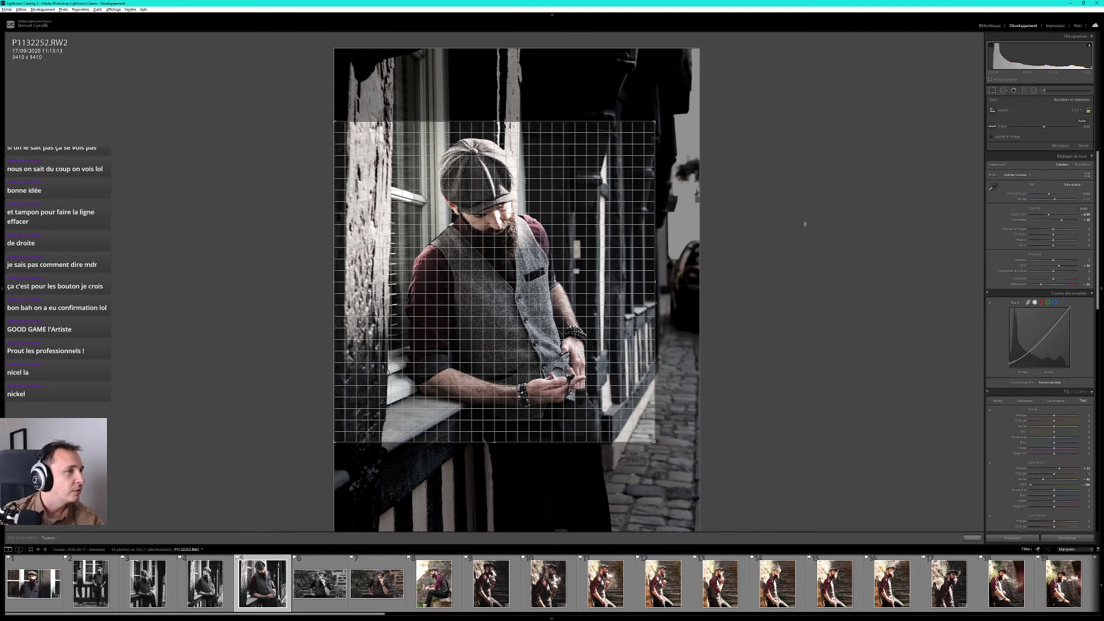
{"action": "key", "text": "Return"}
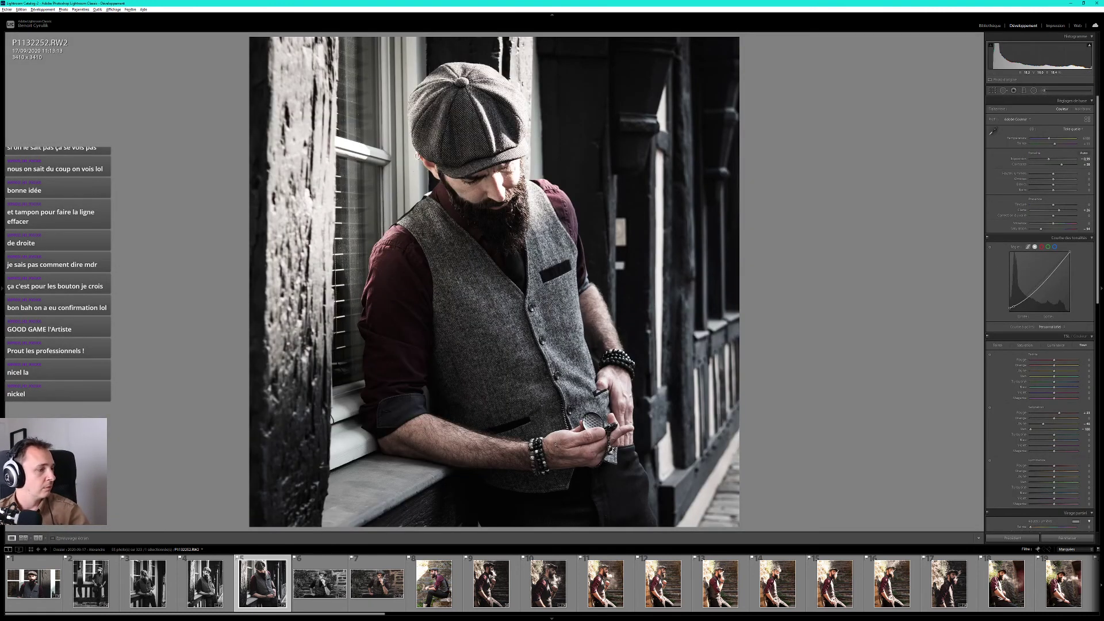
Export the photo with a new subfolder name entered in the export settings.
{"action": "right_click", "coordinate": [262, 592]}
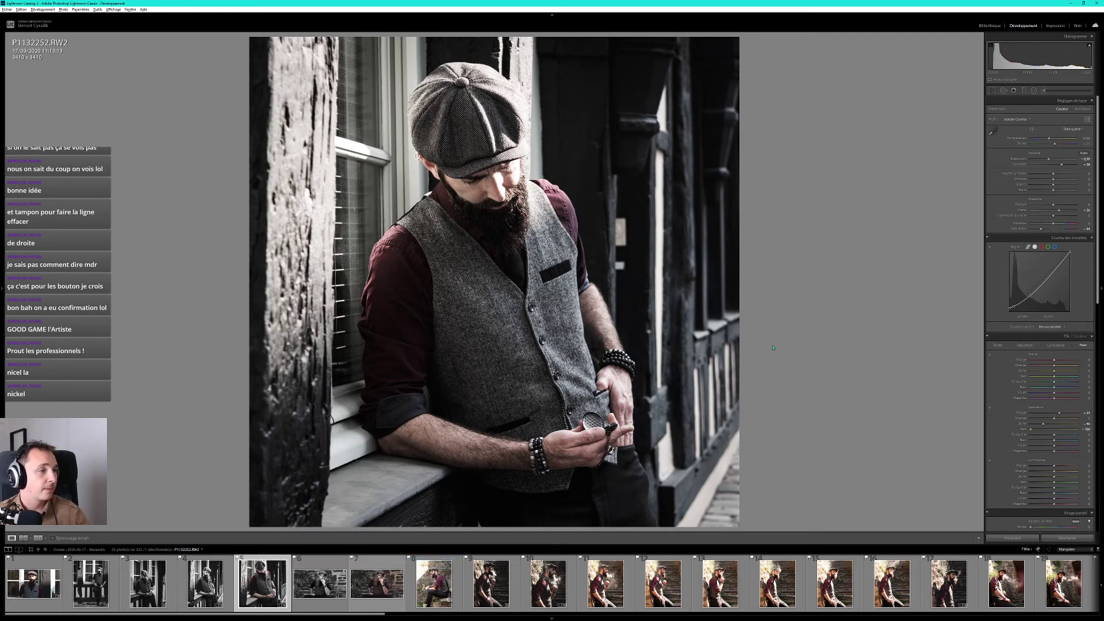
{"action": "double_click", "coordinate": [885, 365]}
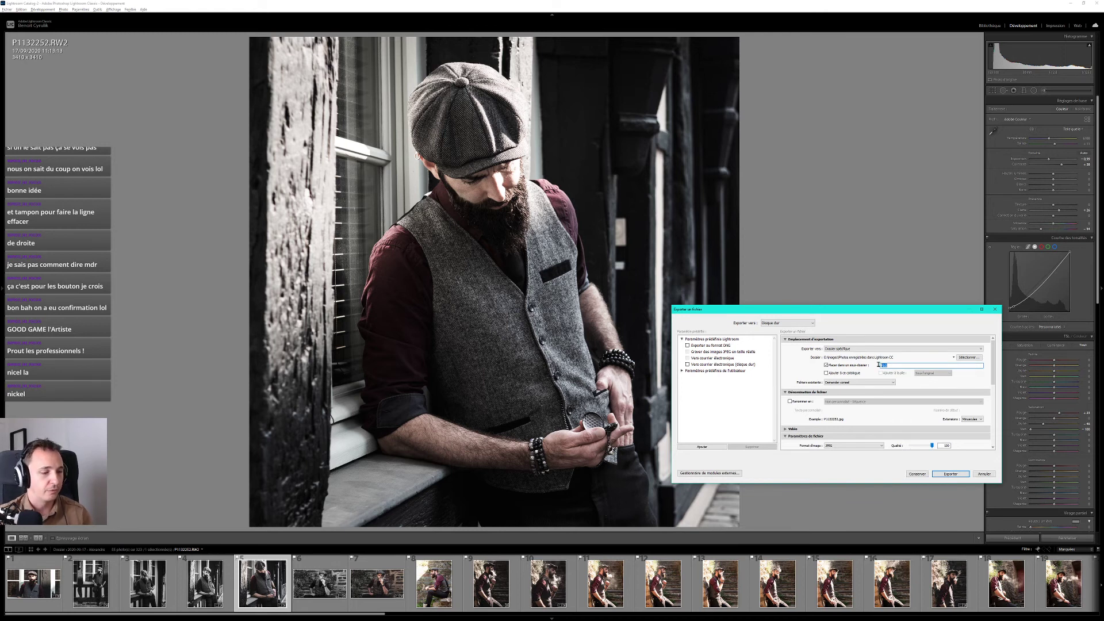
{"action": "type", "text": "Alexa"}
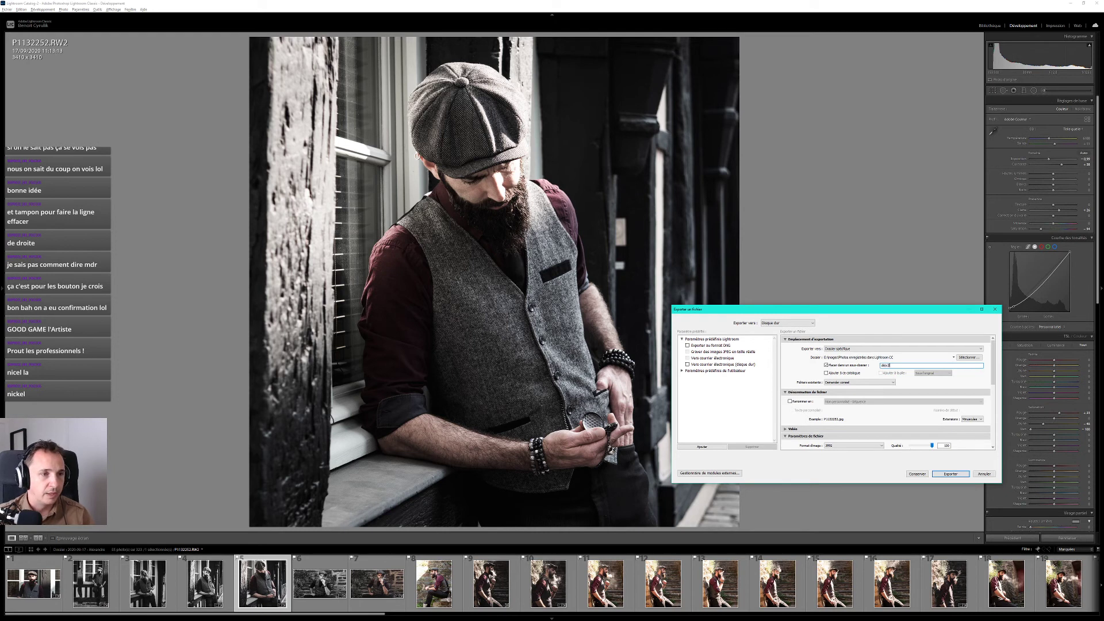
{"action": "type", "text": "x"}
{"action": "key", "text": "Return"}
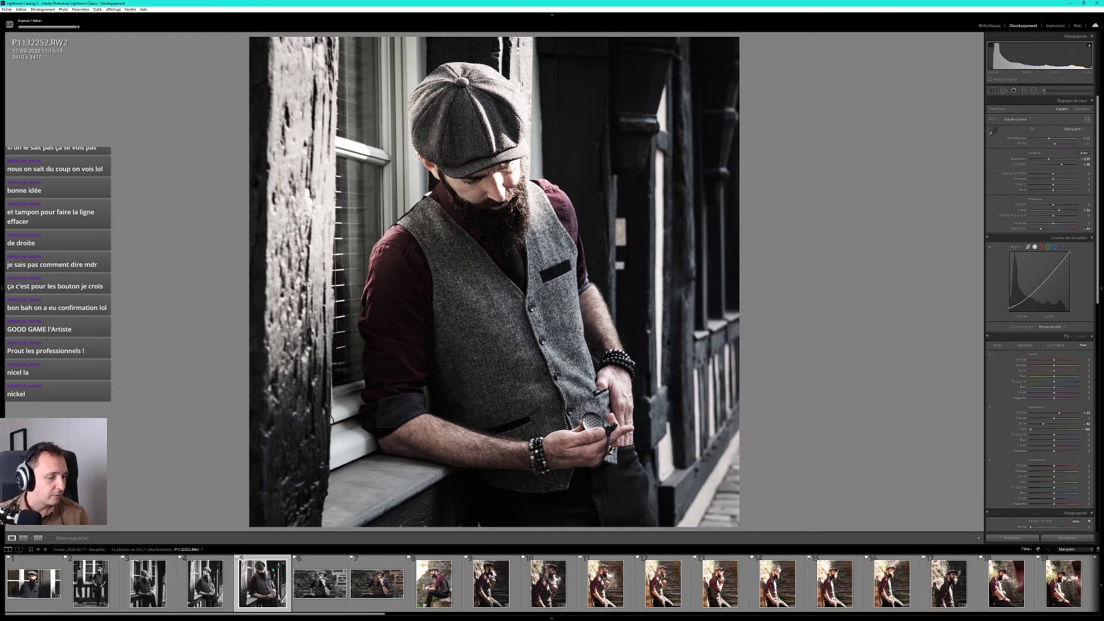
Re-export at full size with Resize to Fit off, overwriting the existing file.
{"action": "key", "text": "ctrl+shift+e"}
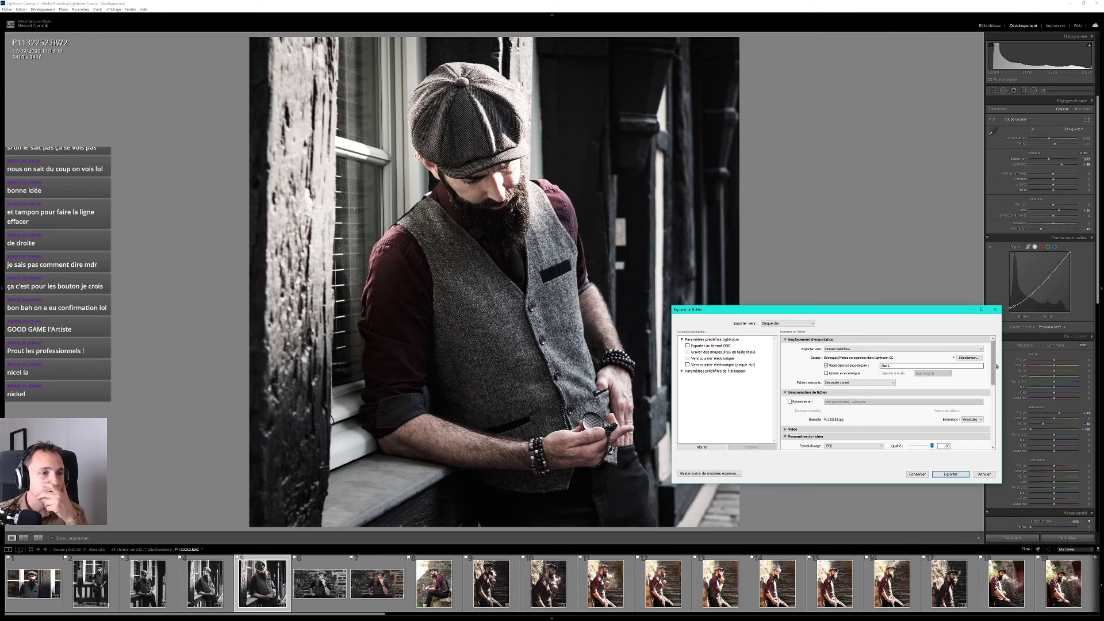
{"action": "left_click_drag", "start_coordinate": [994, 365], "coordinate": [937, 385]}
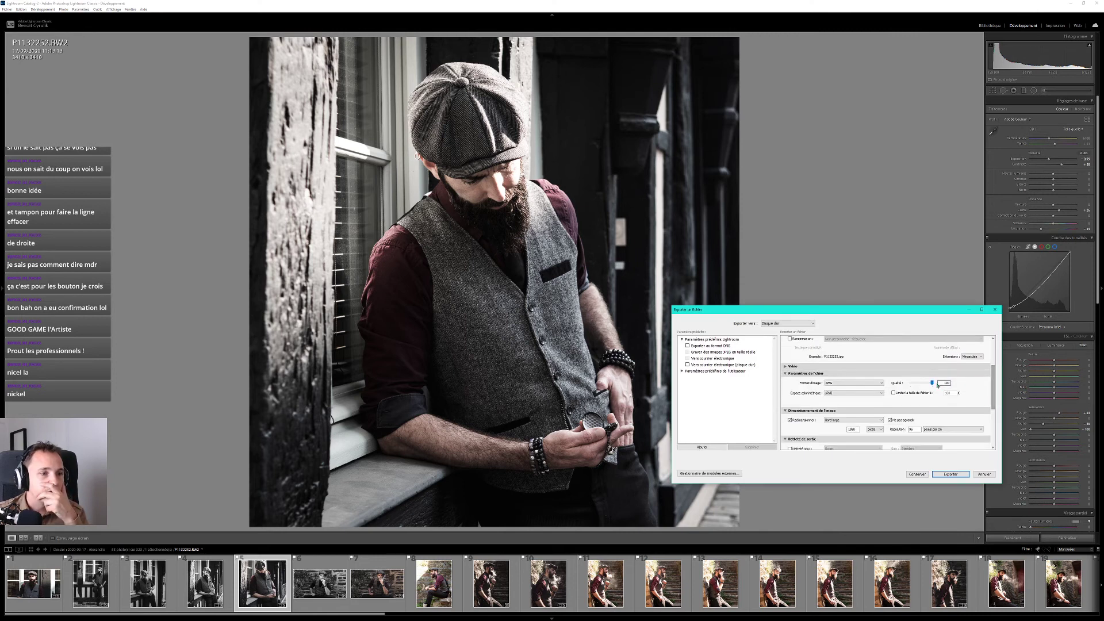
{"action": "left_click", "coordinate": [789, 421]}
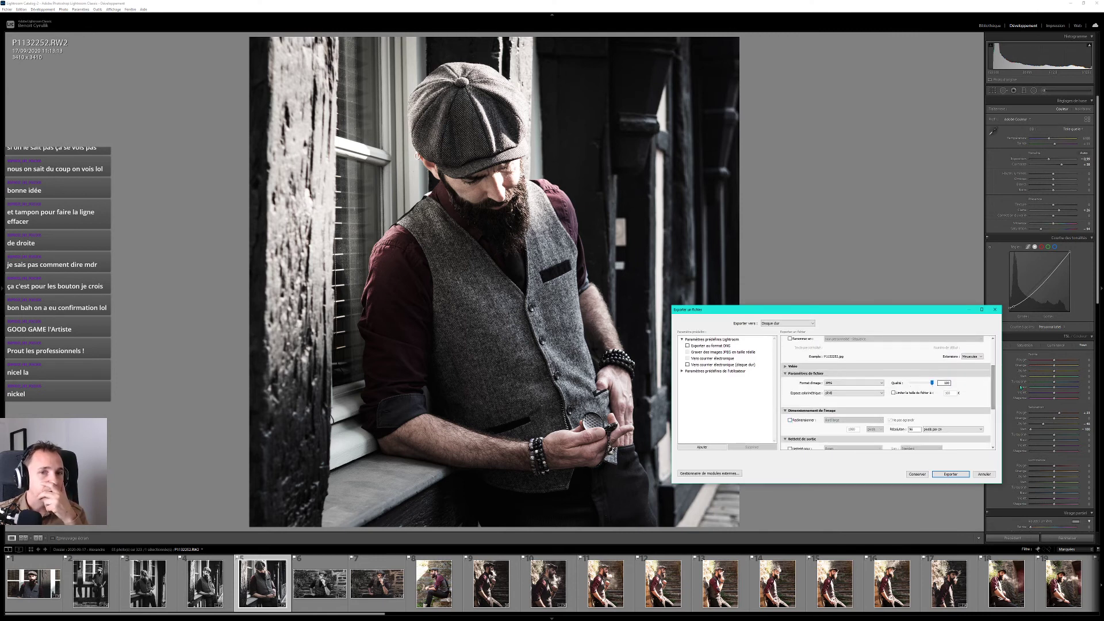
{"action": "left_click_drag", "start_coordinate": [996, 383], "coordinate": [997, 424]}
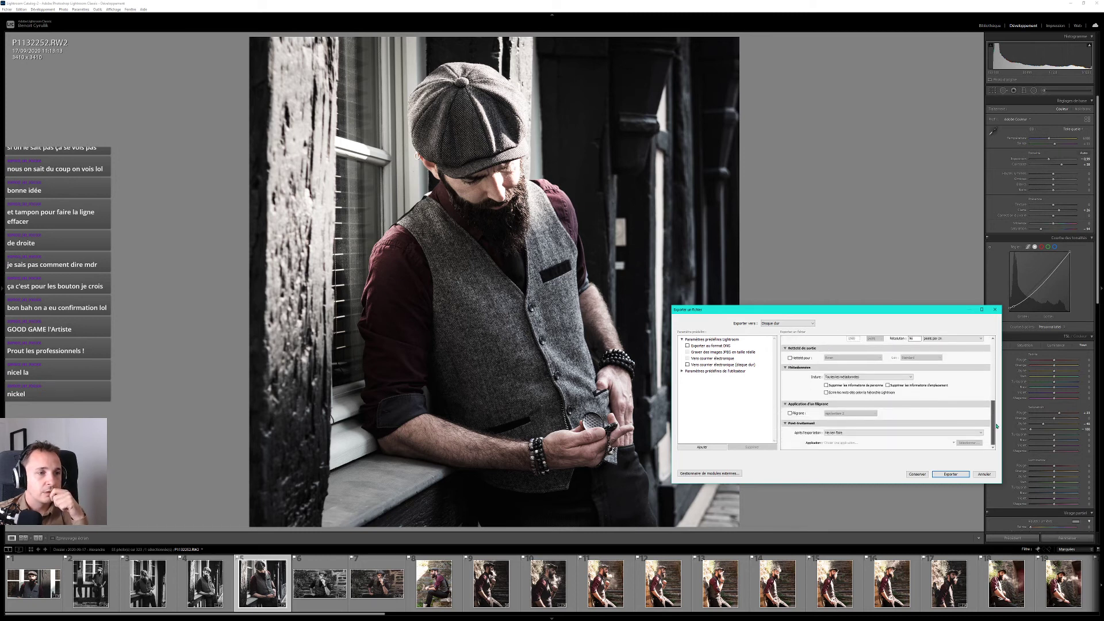
{"action": "left_click_drag", "start_coordinate": [996, 426], "coordinate": [982, 357]}
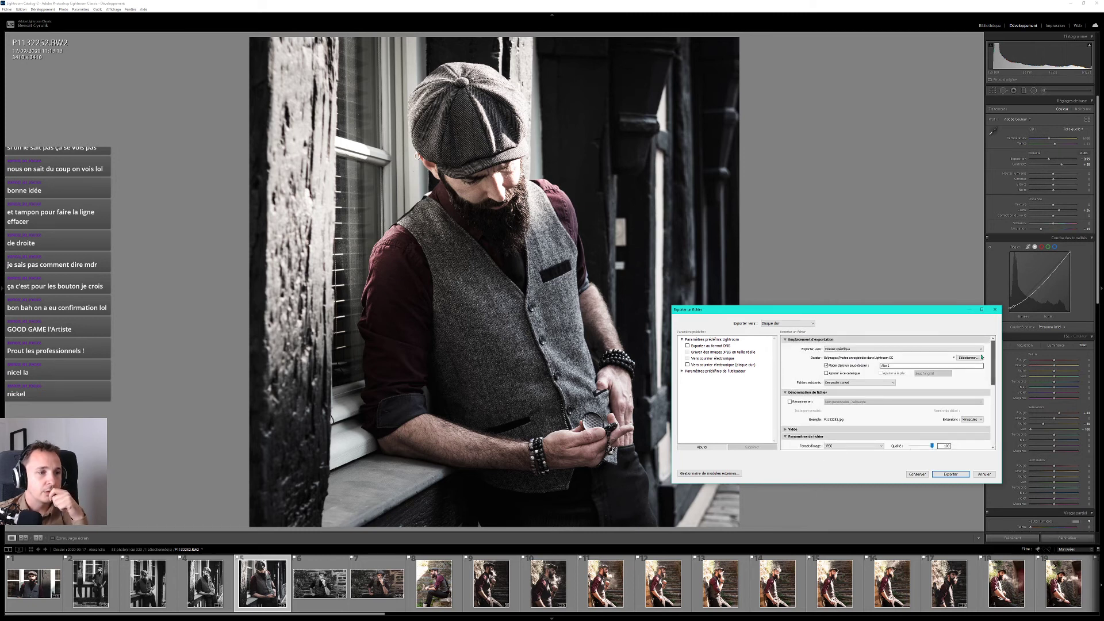
{"action": "left_click", "coordinate": [951, 473]}
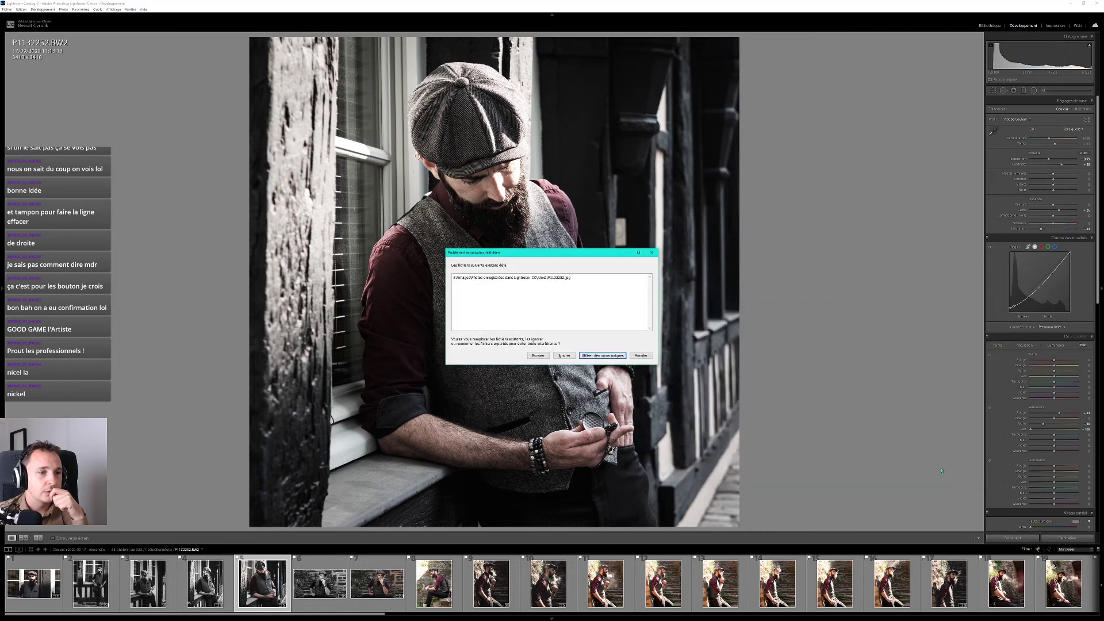
{"action": "left_click", "coordinate": [537, 356]}
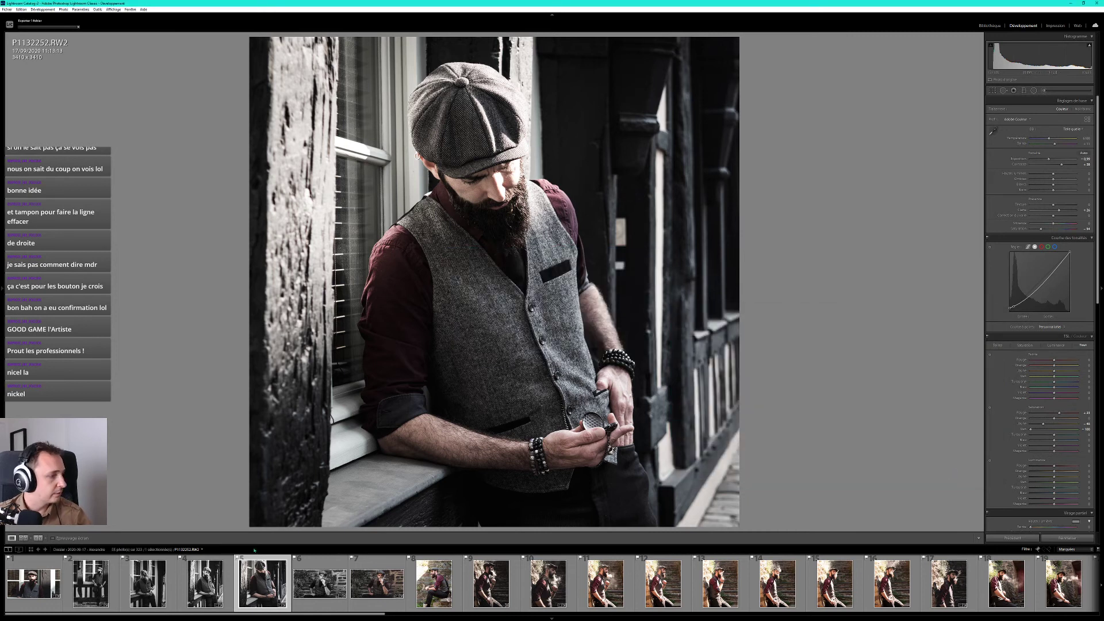
Export the B&W full-length portrait P1132240 with previous settings, then open P1132247.RW2.
{"action": "left_click", "coordinate": [90, 583]}
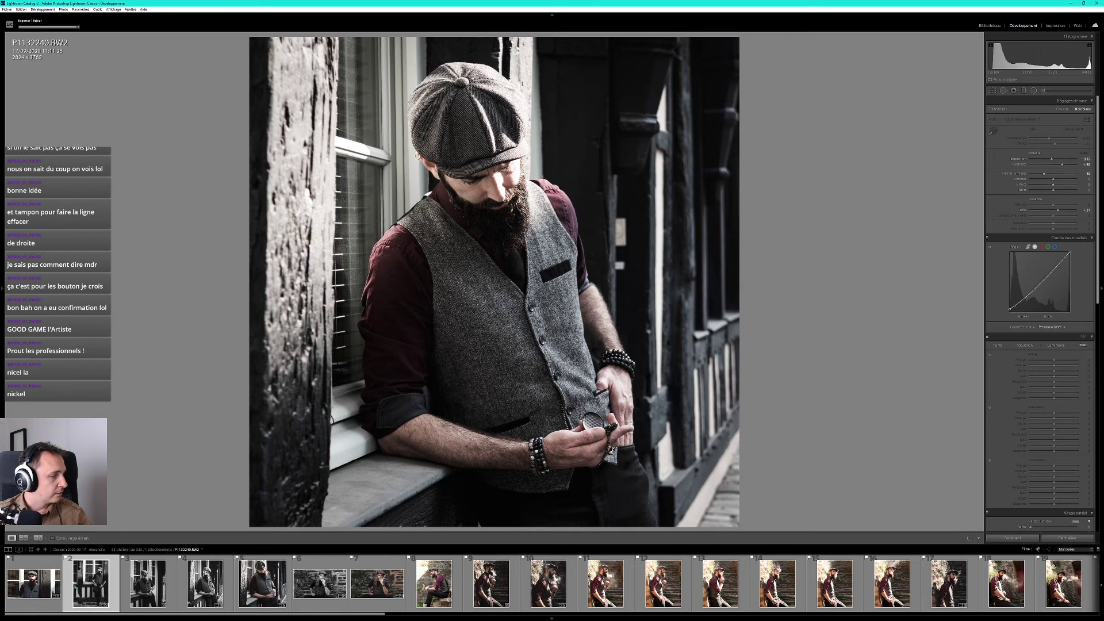
{"action": "key", "text": "Left"}
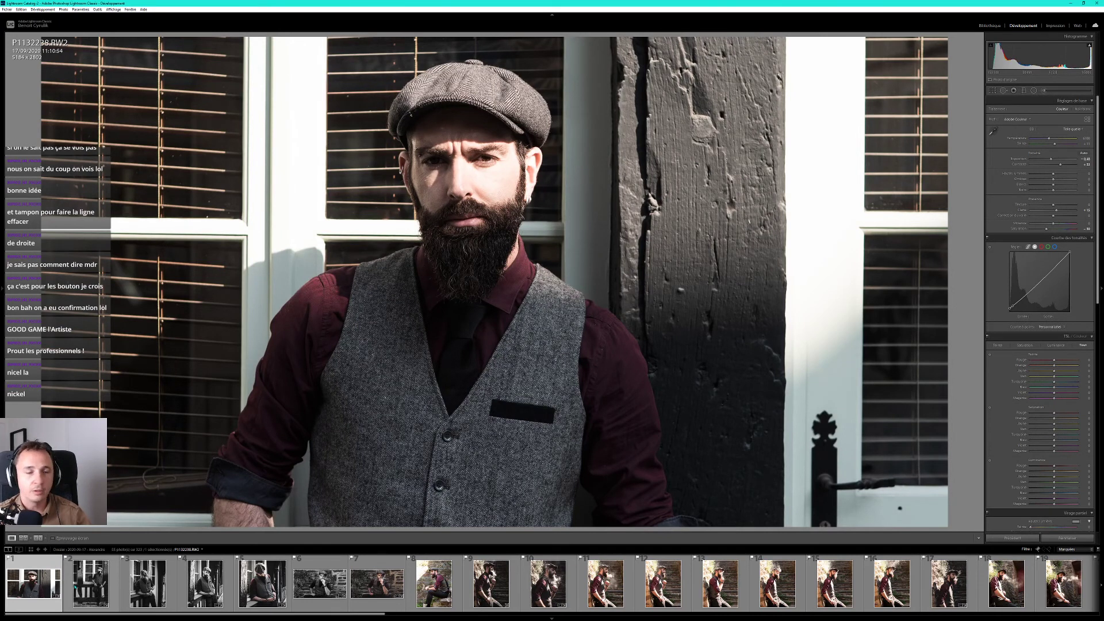
{"action": "key", "text": "Right"}
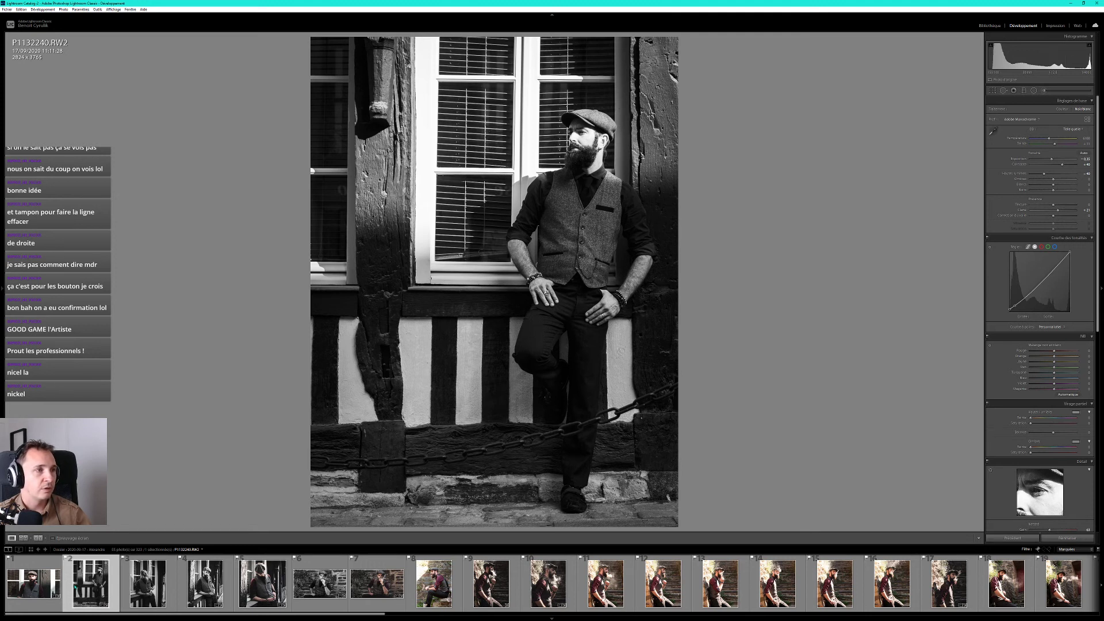
{"action": "key", "text": "ctrl+alt+shift+e"}
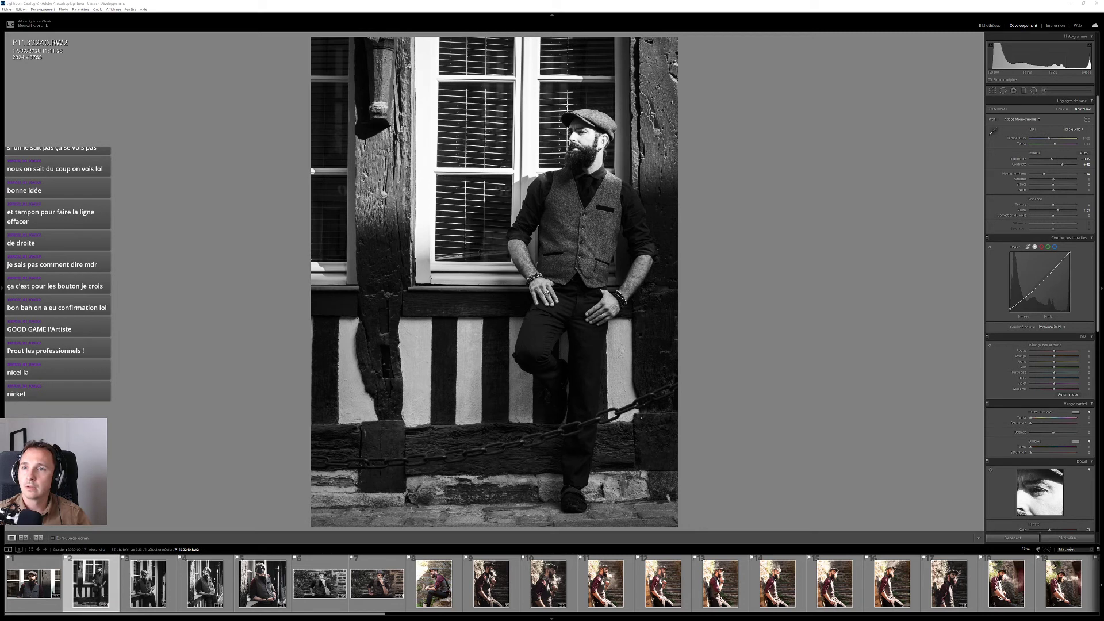
{"action": "left_click", "coordinate": [148, 583]}
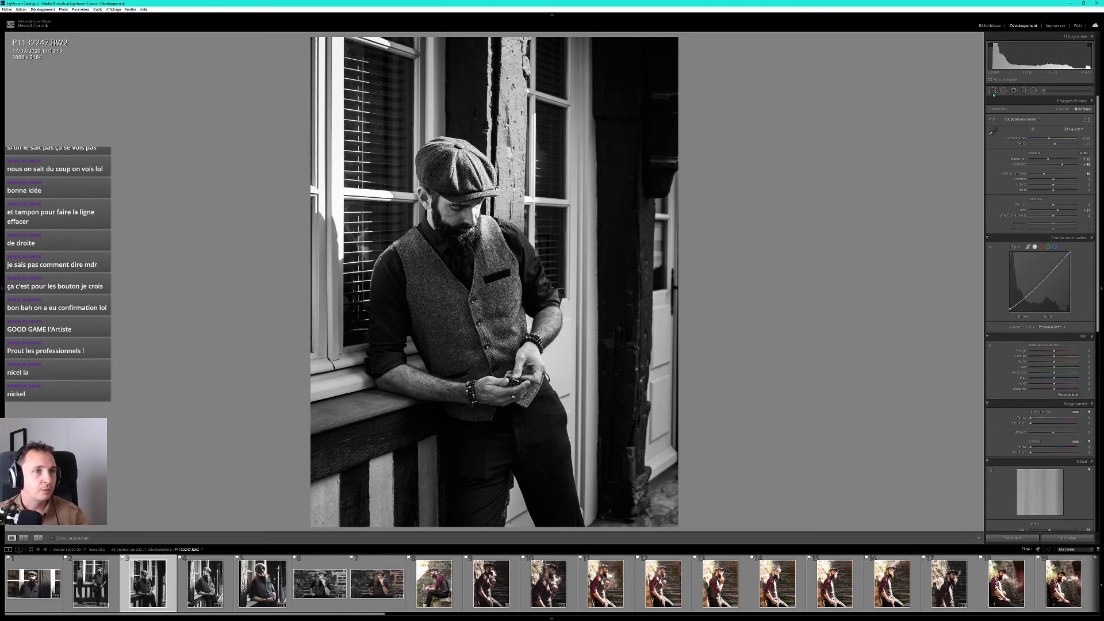
Crop the phone photo slightly tighter, trimming the right and left edges and lowering the framing.
{"action": "key", "text": "r"}
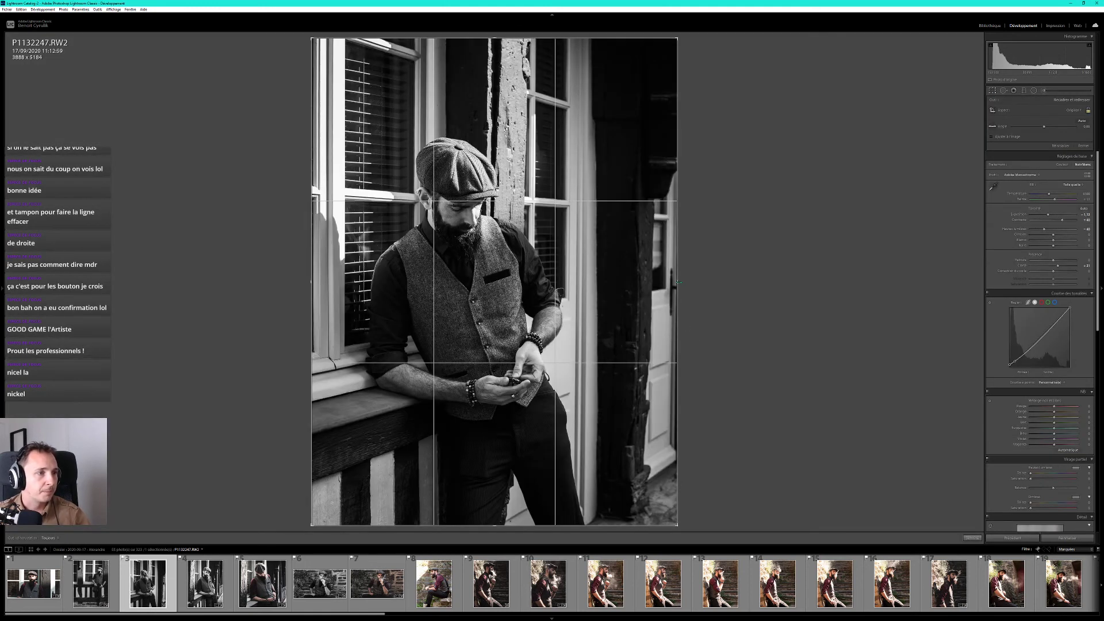
{"action": "left_click_drag", "start_coordinate": [683, 283], "coordinate": [674, 282]}
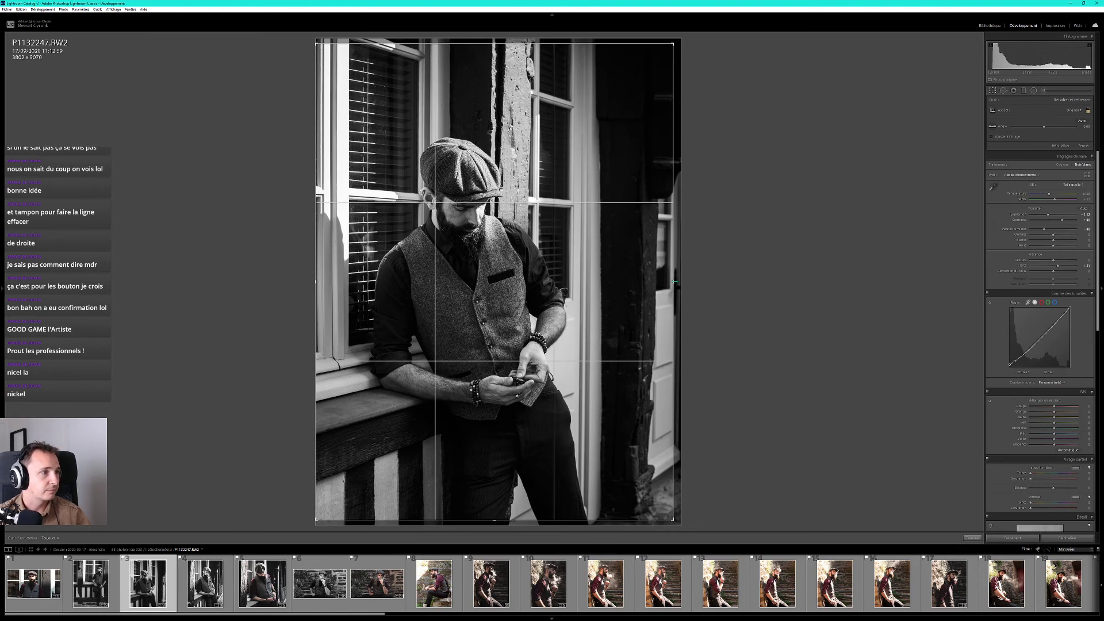
{"action": "left_click_drag", "start_coordinate": [525, 287], "coordinate": [525, 281]}
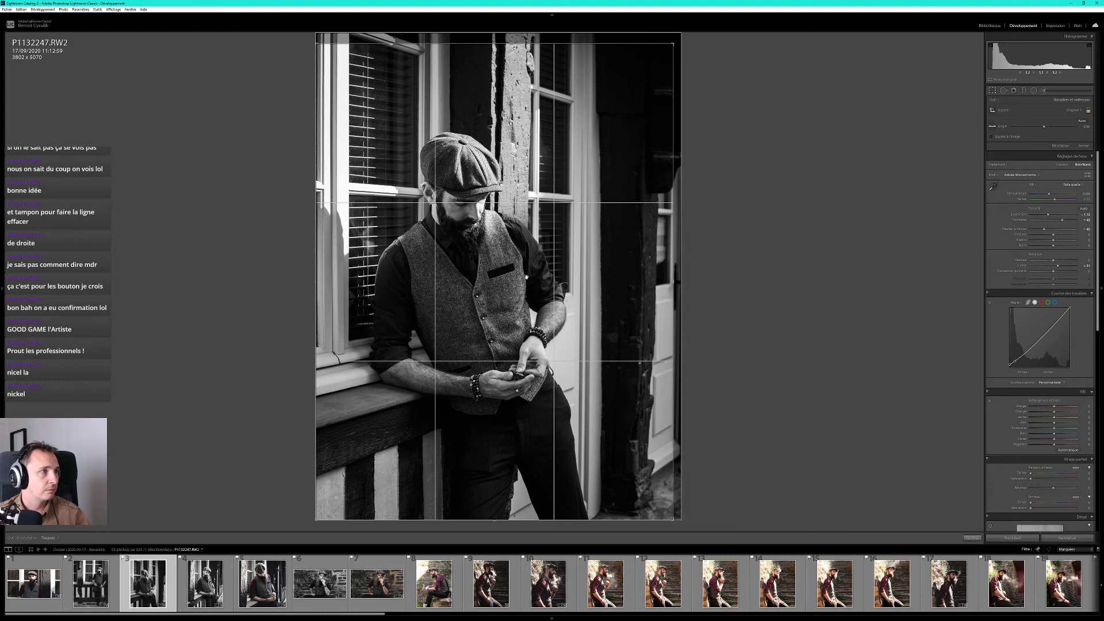
{"action": "key", "text": "Return"}
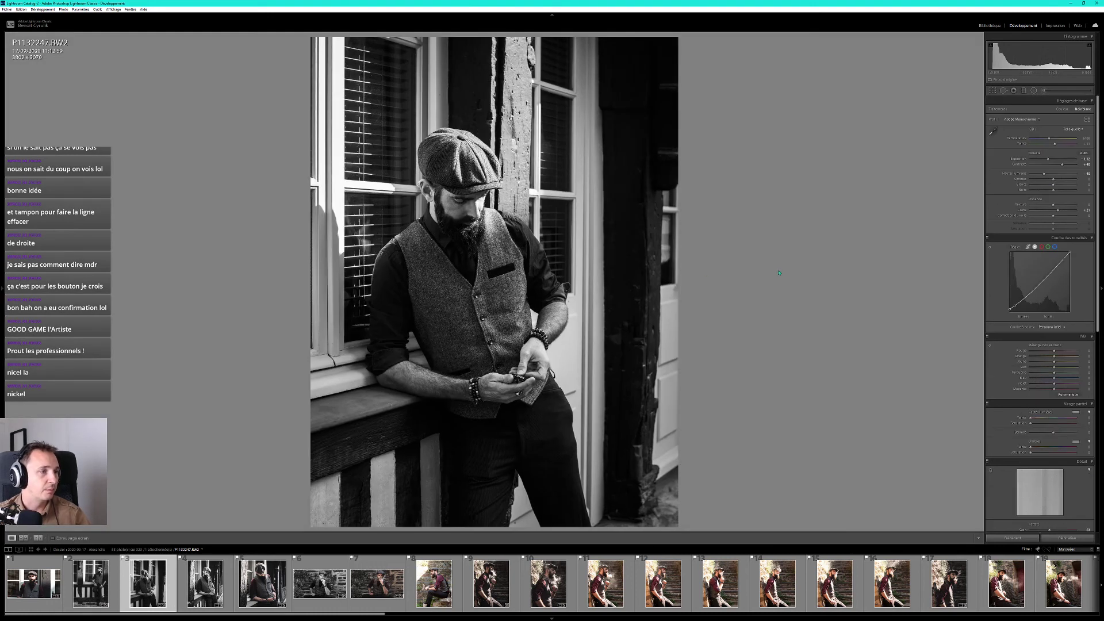
{"action": "key", "text": "r"}
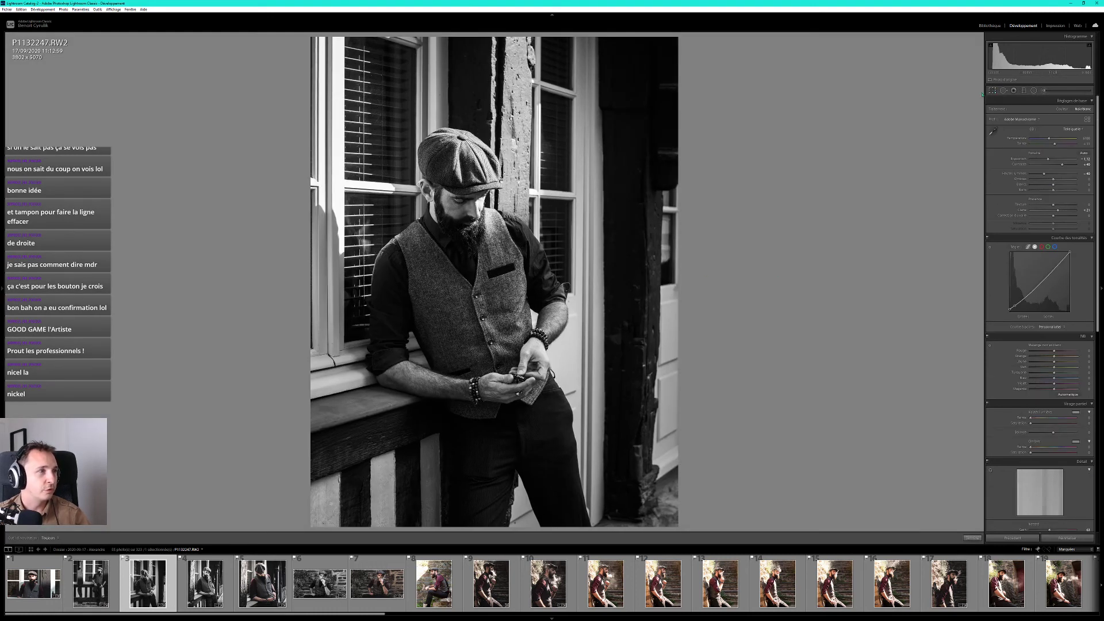
{"action": "left_click_drag", "start_coordinate": [318, 286], "coordinate": [320, 287]}
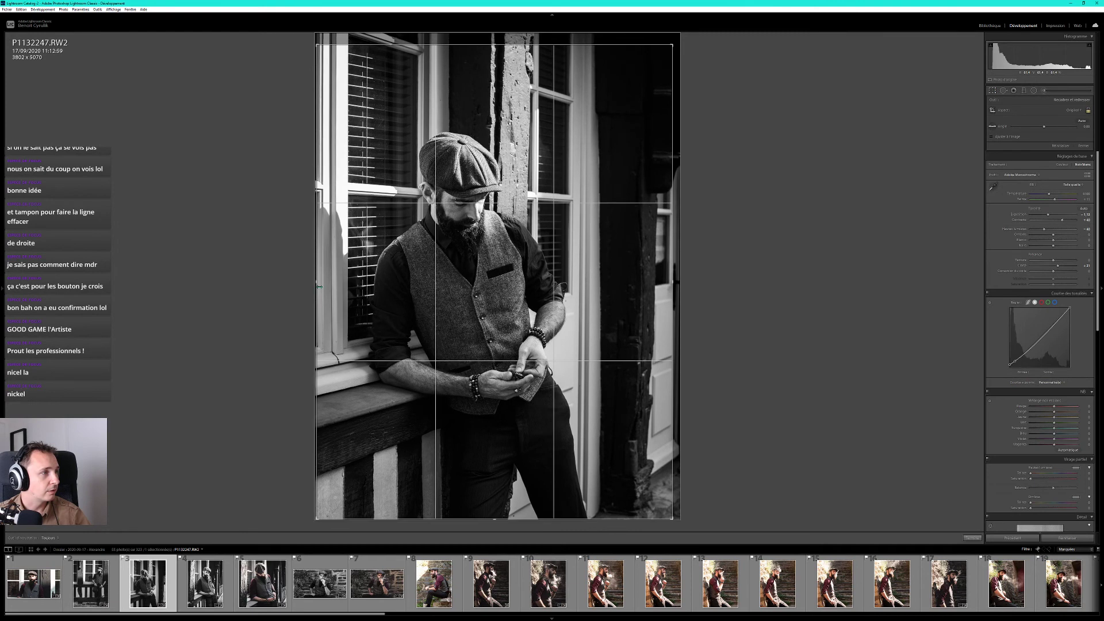
{"action": "key", "text": "Return"}
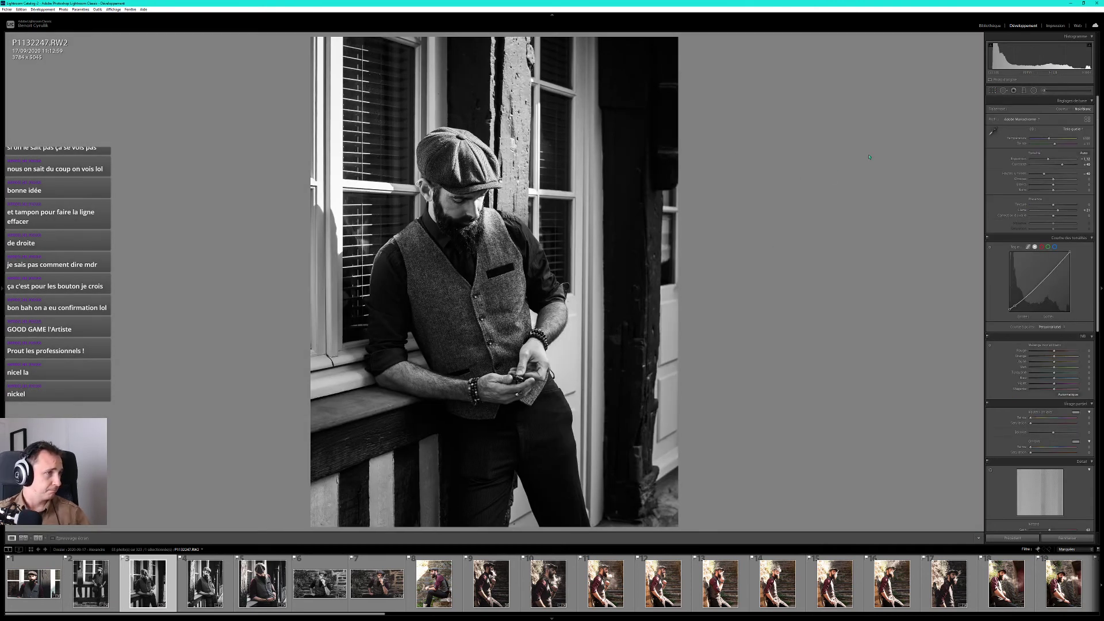
Recheck and confirm the crop twice, then export the photo with previous settings.
{"action": "left_click", "coordinate": [992, 91]}
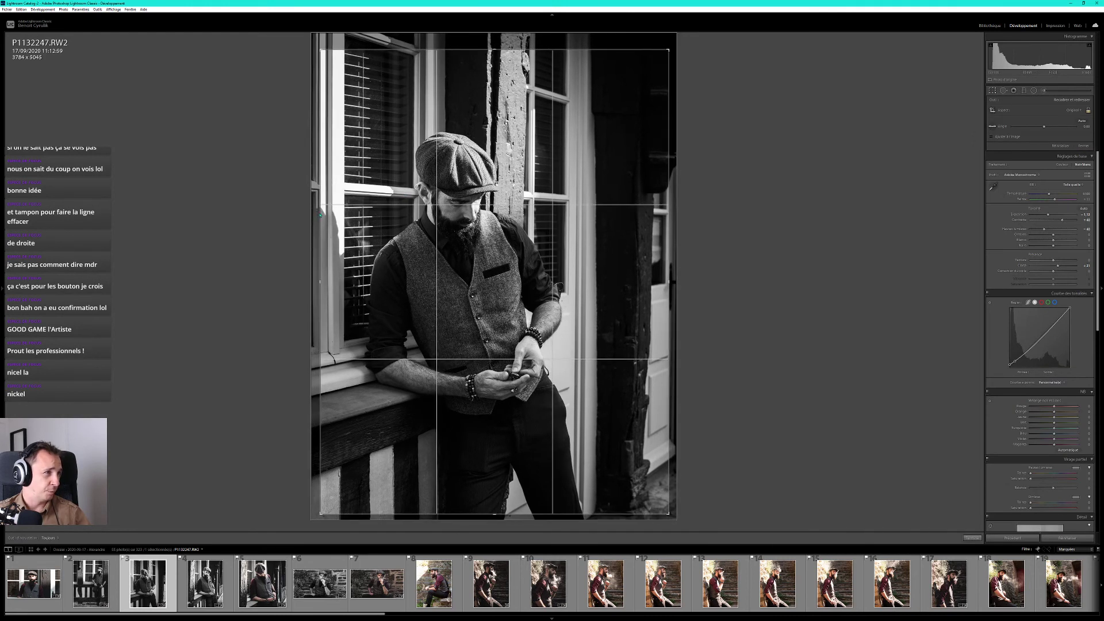
{"action": "key", "text": "Return"}
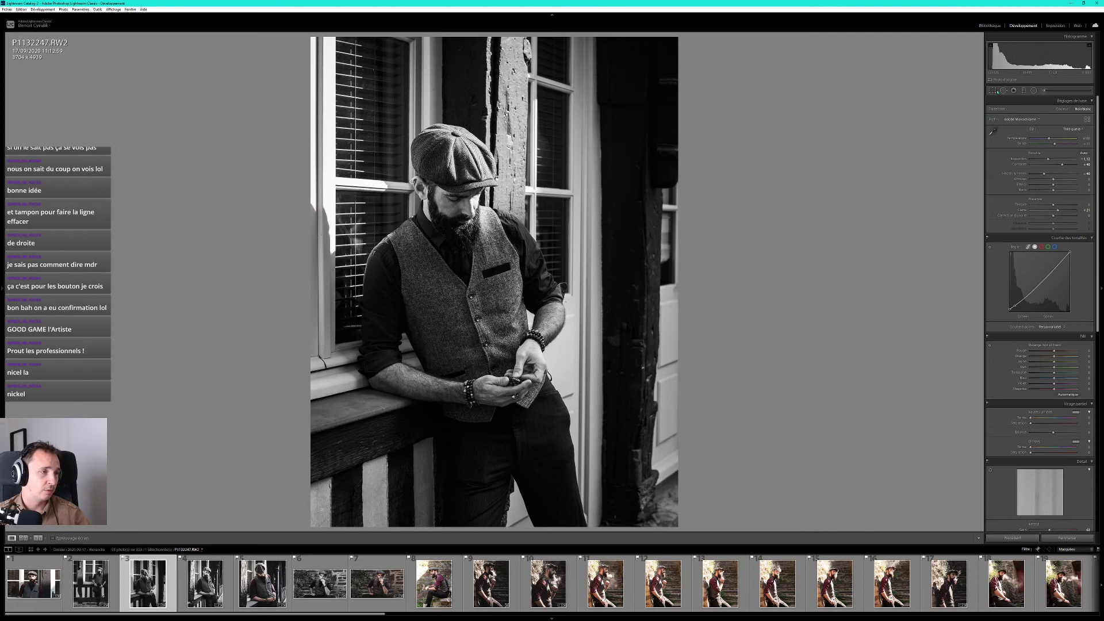
{"action": "left_click", "coordinate": [993, 91]}
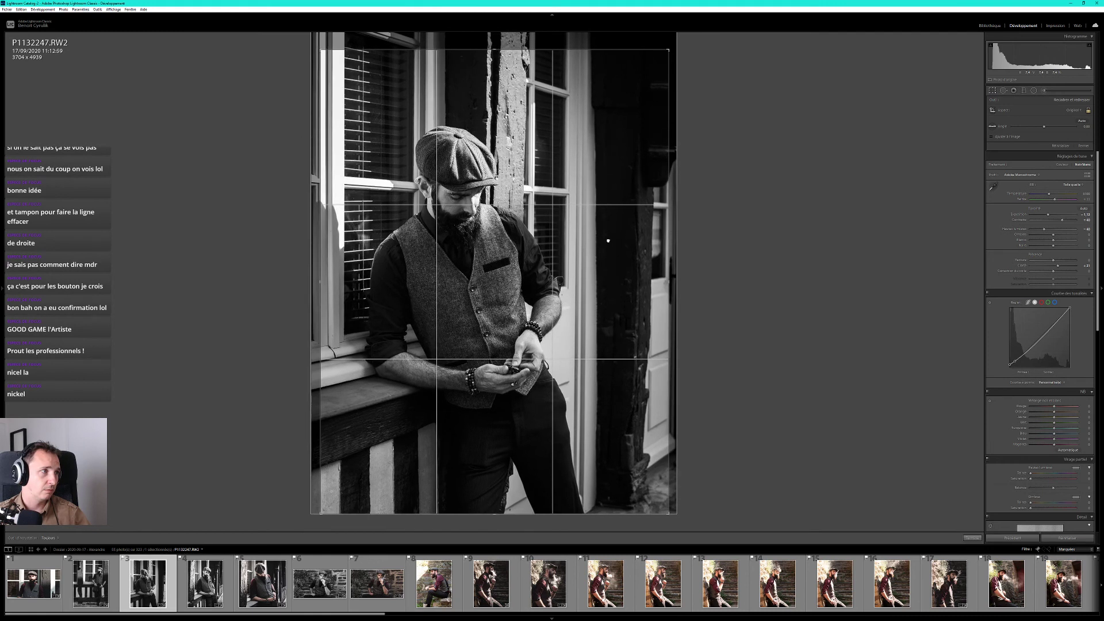
{"action": "key", "text": "Return"}
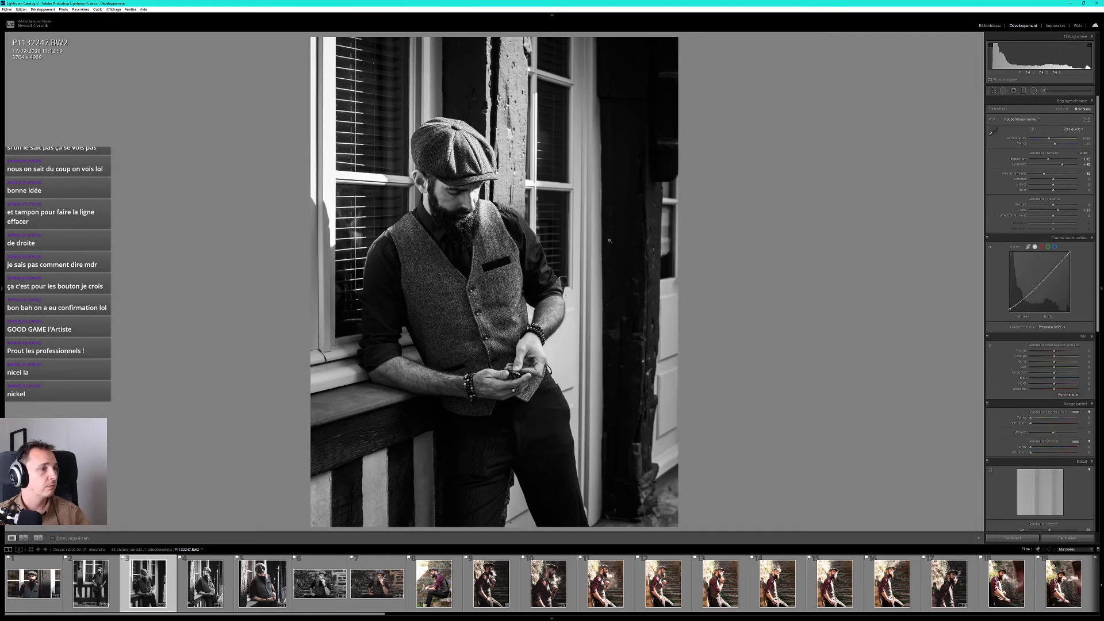
{"action": "key", "text": "ctrl+alt+shift+e"}
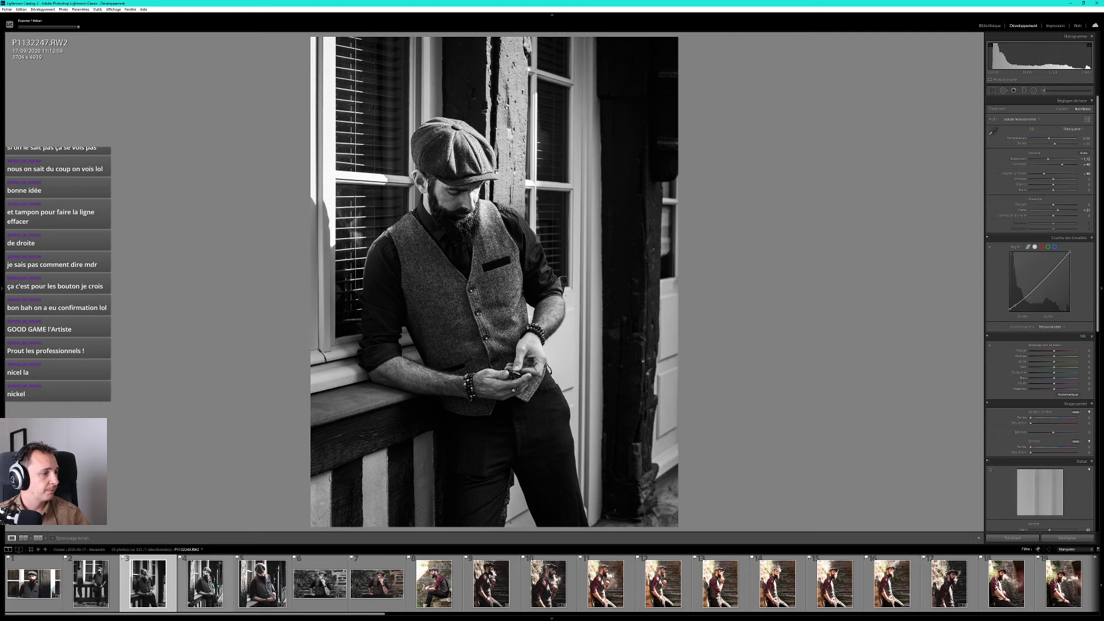
Export the B&W portrait P1132249, then open the B&W smoking photo P1132258.
{"action": "left_click", "coordinate": [204, 587]}
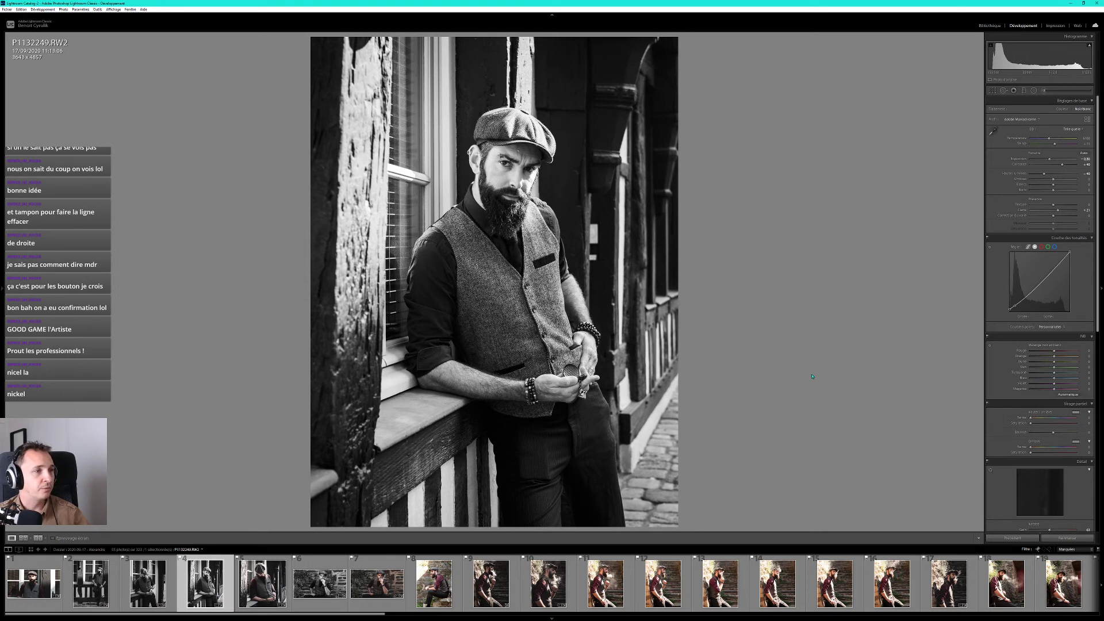
{"action": "key", "text": "ctrl+alt+shift+e"}
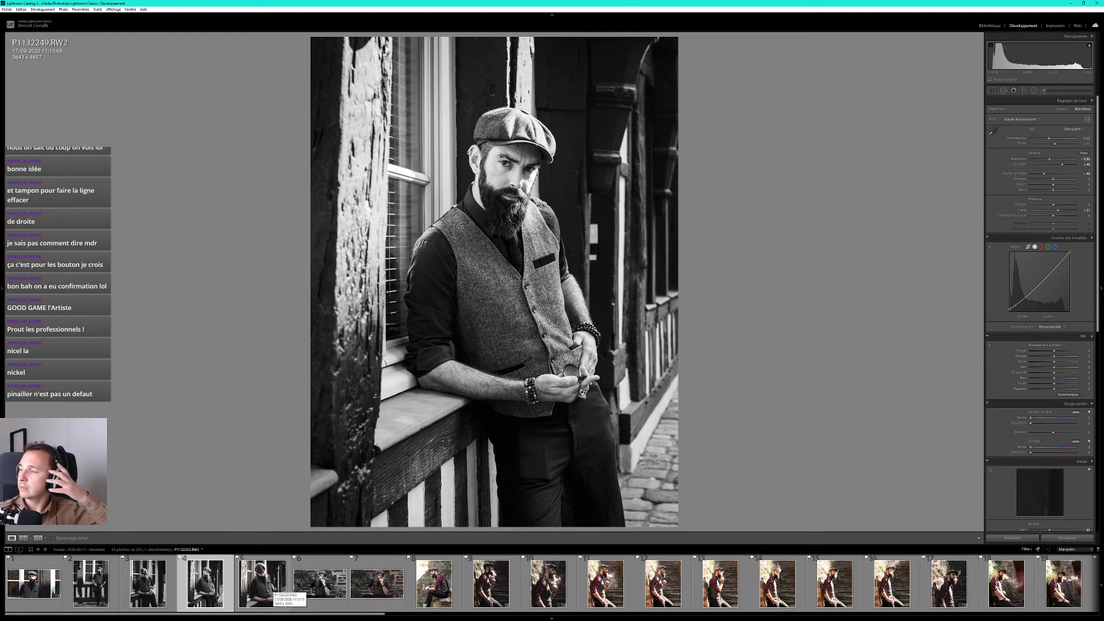
{"action": "mouse_move", "coordinate": [263, 583]}
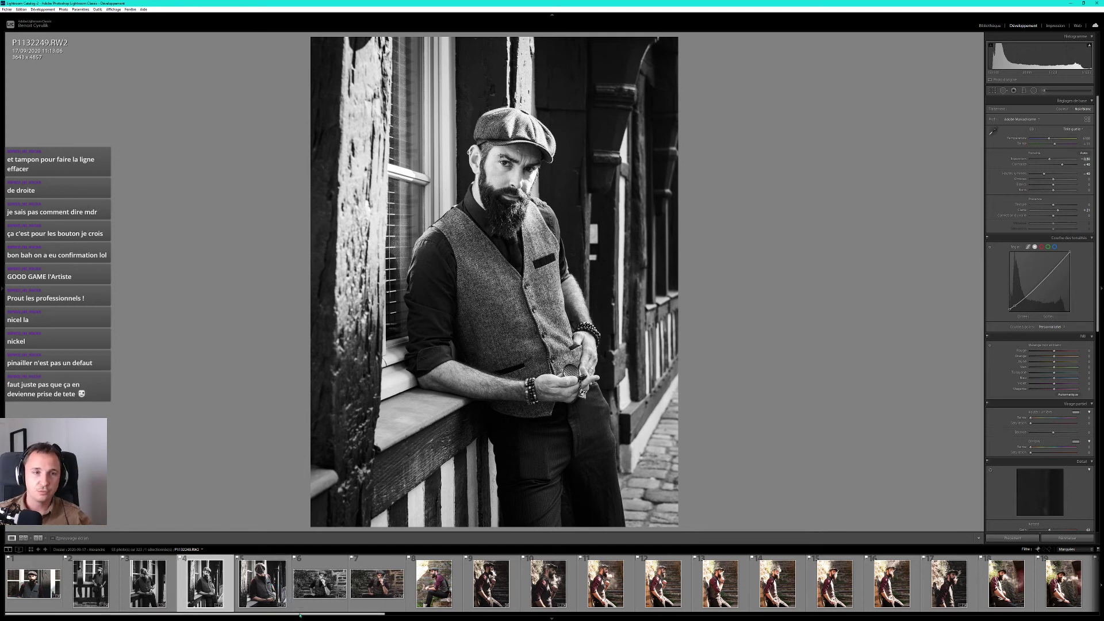
{"action": "left_click", "coordinate": [256, 591]}
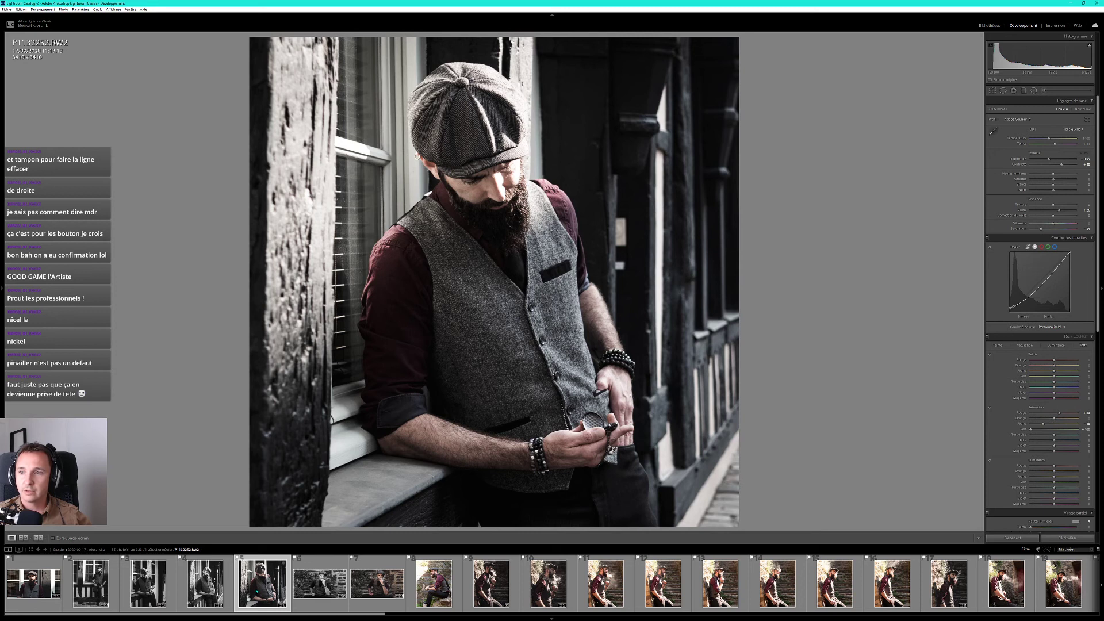
{"action": "left_click", "coordinate": [328, 590]}
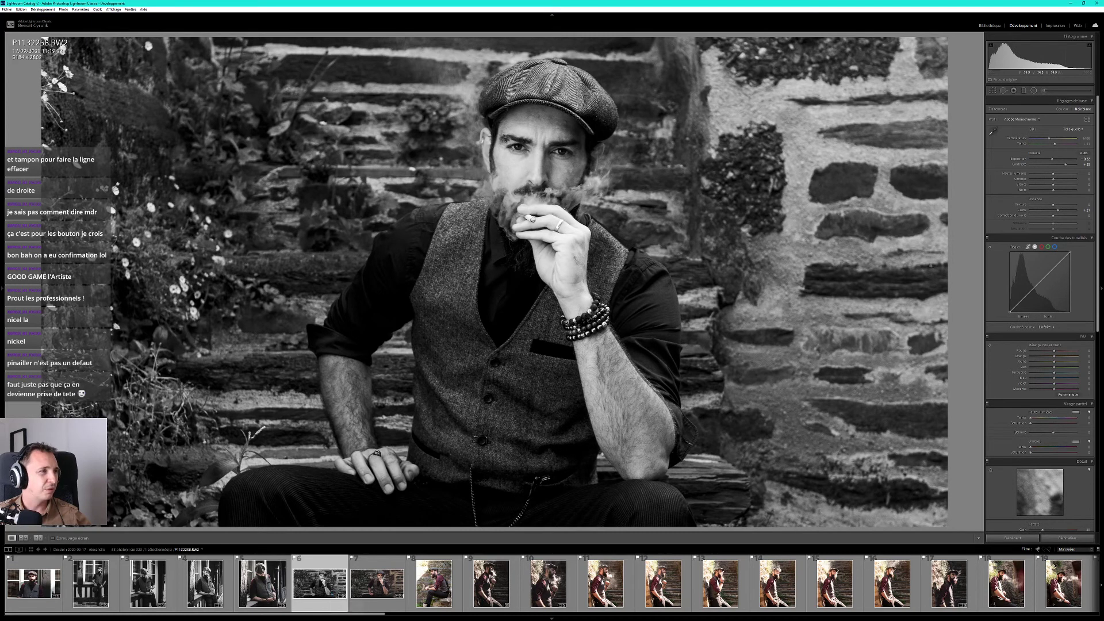
Crop P1132258 to a near-square frame by pulling in the sides and extending top and bottom.
{"action": "left_click", "coordinate": [992, 91]}
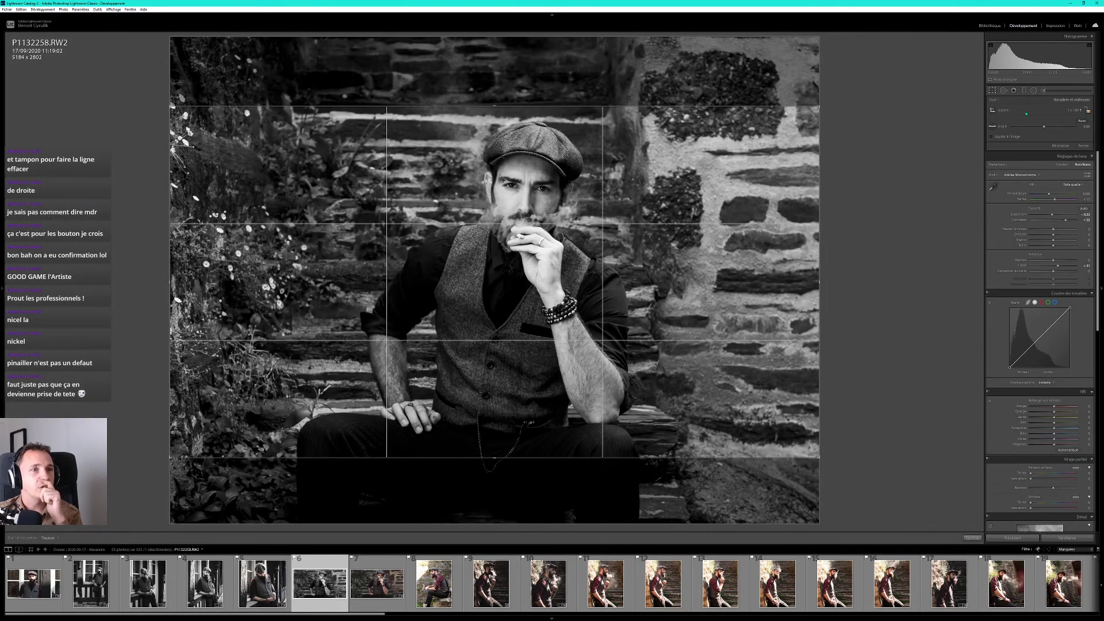
{"action": "left_click_drag", "start_coordinate": [819, 282], "coordinate": [754, 287]}
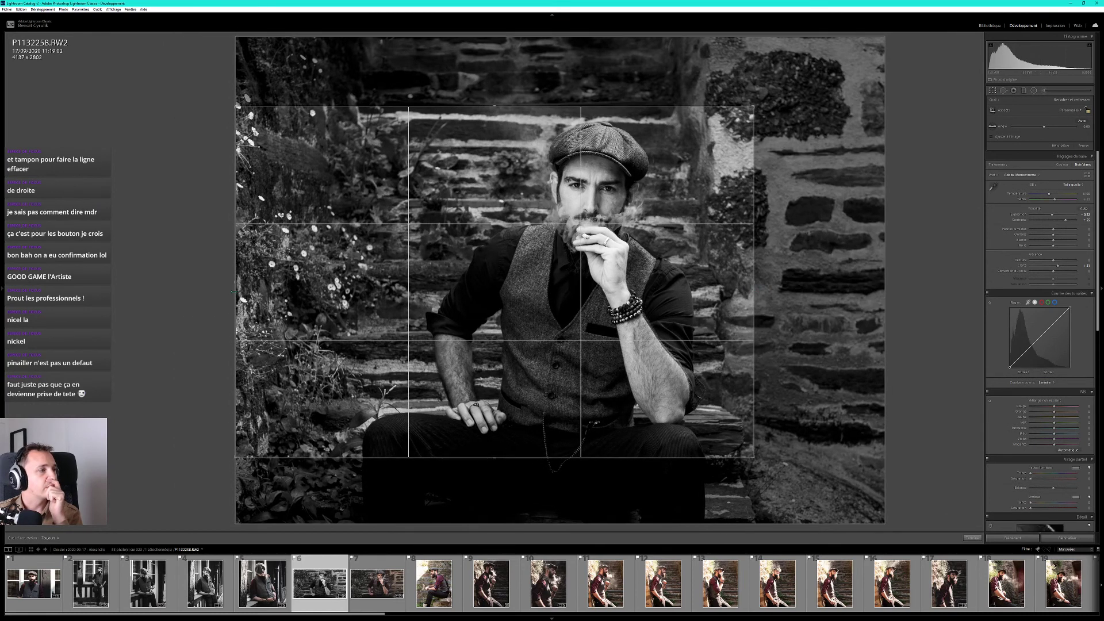
{"action": "left_click_drag", "start_coordinate": [234, 292], "coordinate": [242, 295]}
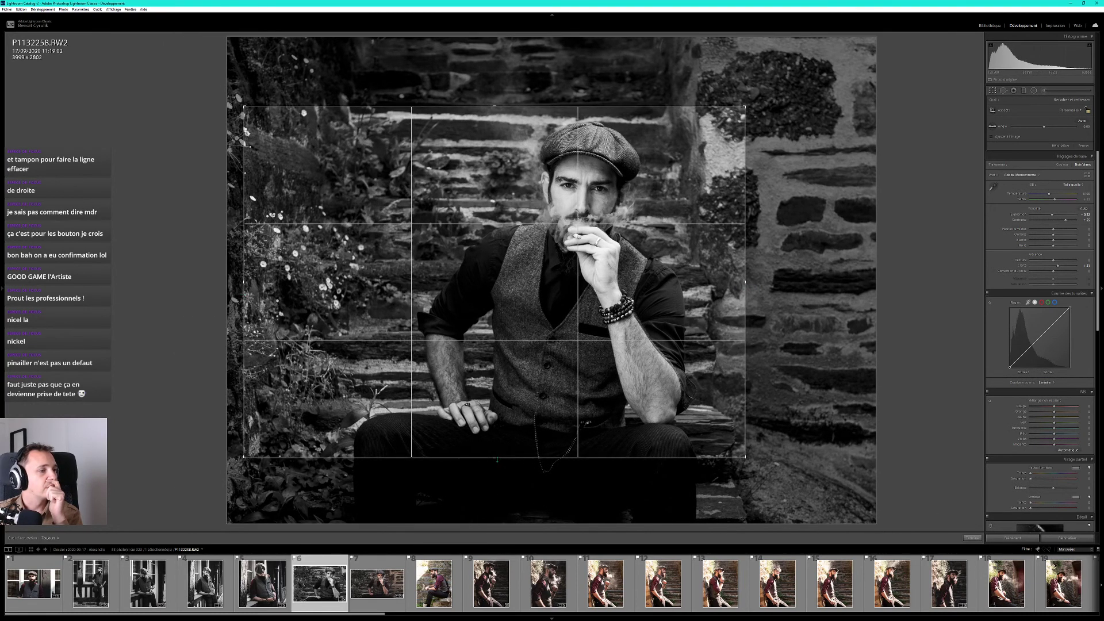
{"action": "left_click_drag", "start_coordinate": [495, 457], "coordinate": [501, 493]}
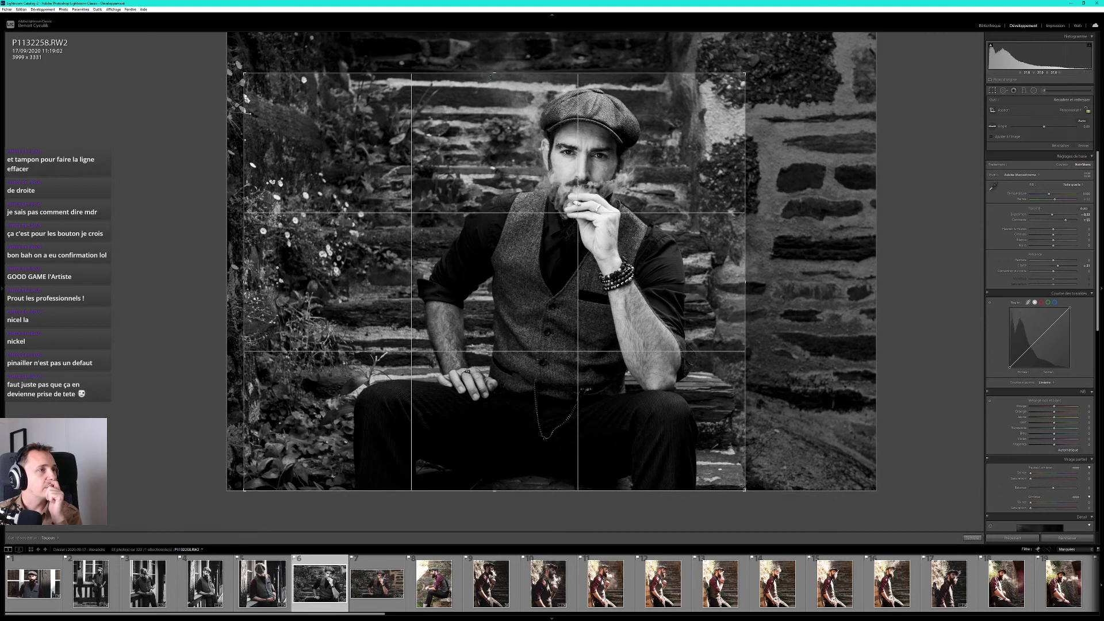
{"action": "left_click_drag", "start_coordinate": [495, 75], "coordinate": [495, 58]}
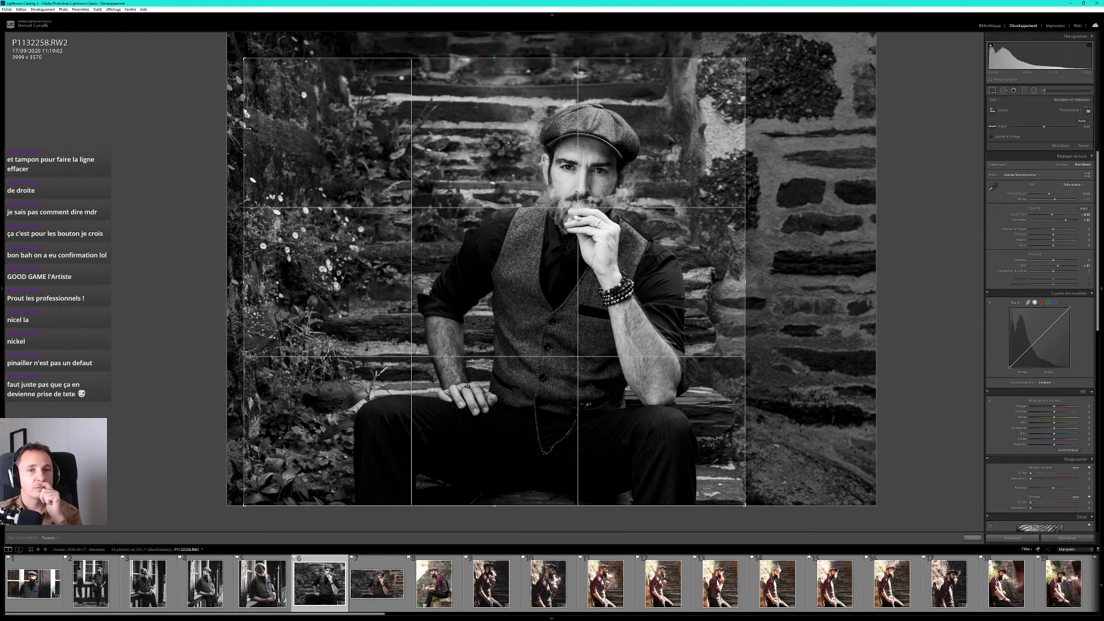
{"action": "key", "text": "Return"}
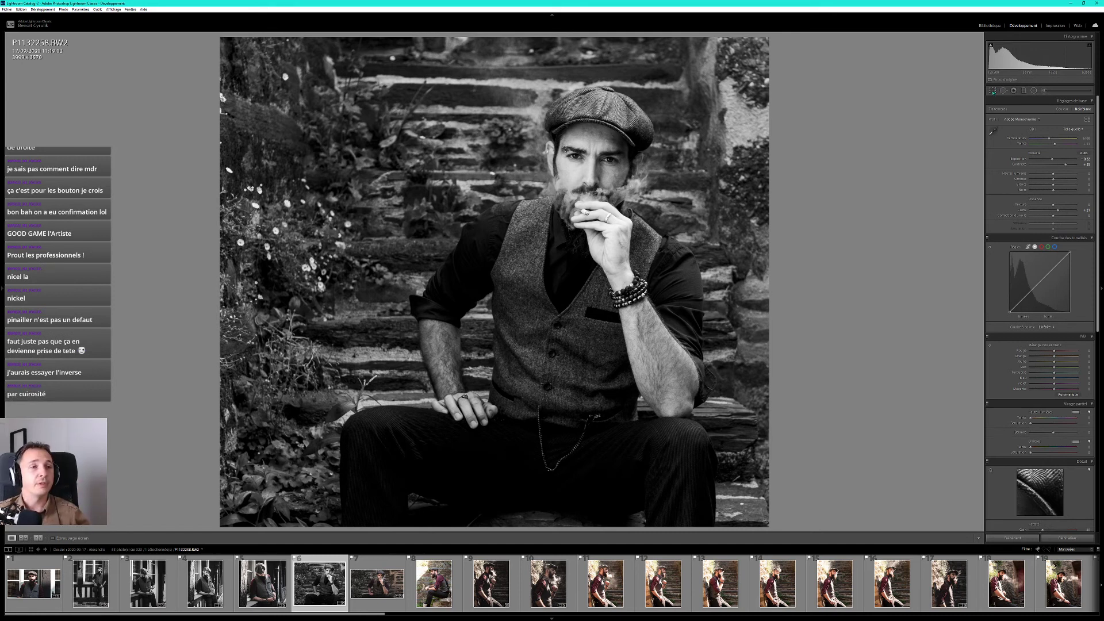
Re-crop twice, shifting the frame right then back left to centre the seated man.
{"action": "left_click", "coordinate": [992, 91]}
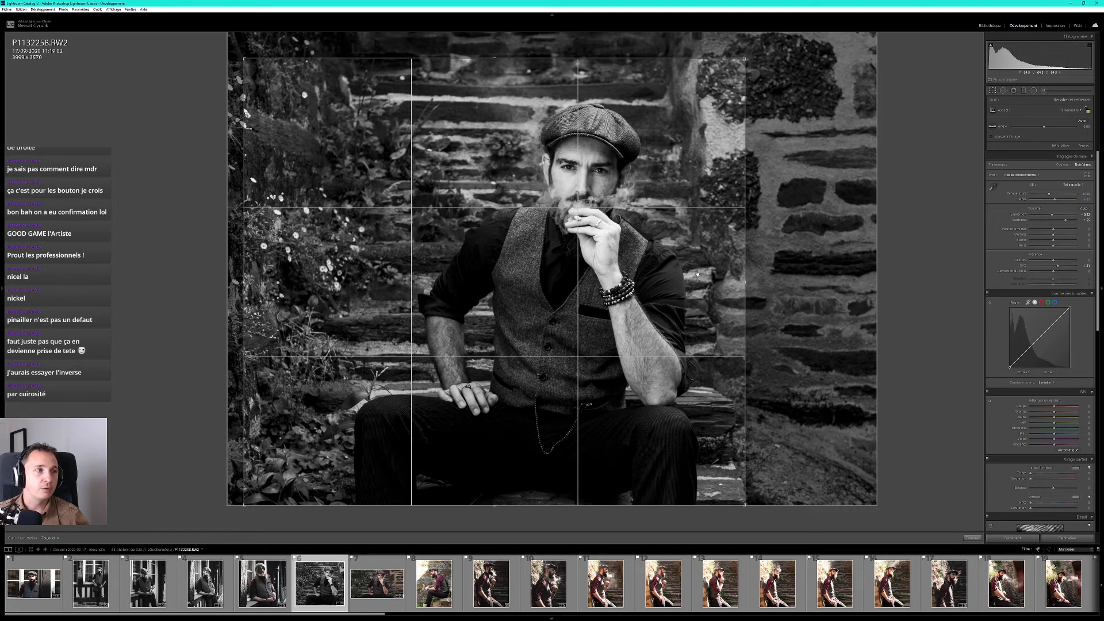
{"action": "left_click_drag", "start_coordinate": [698, 275], "coordinate": [609, 269]}
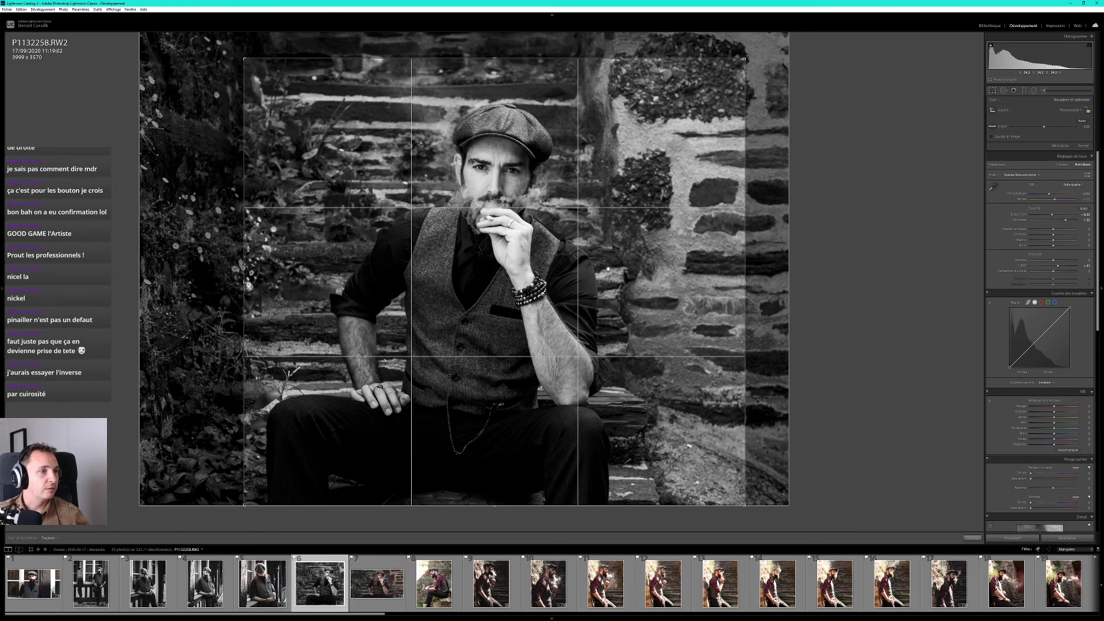
{"action": "key", "text": "Return"}
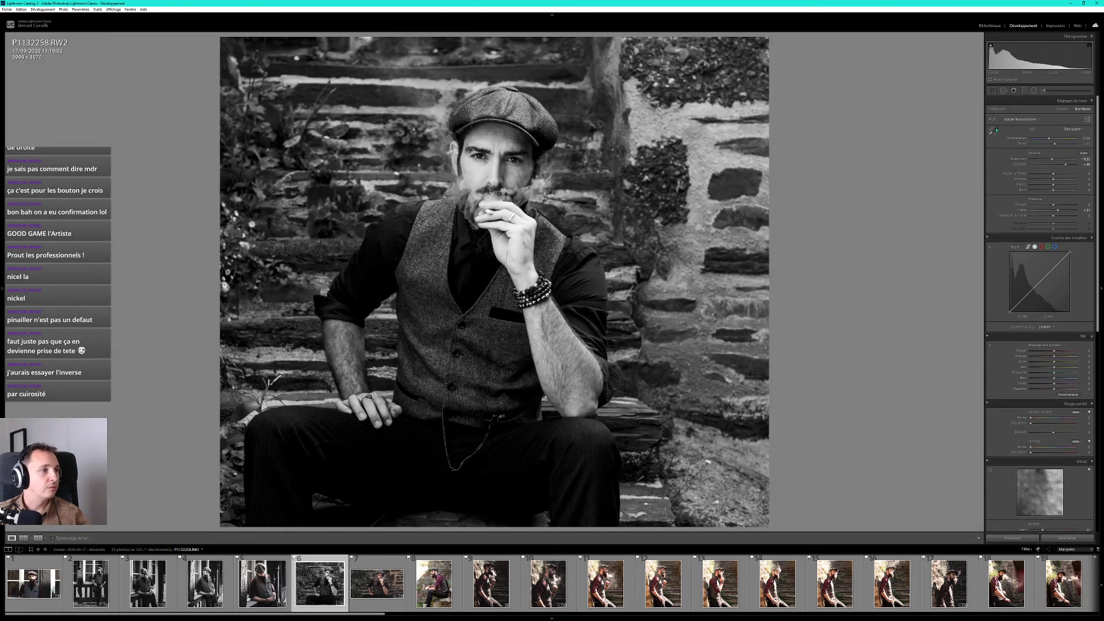
{"action": "left_click", "coordinate": [995, 91]}
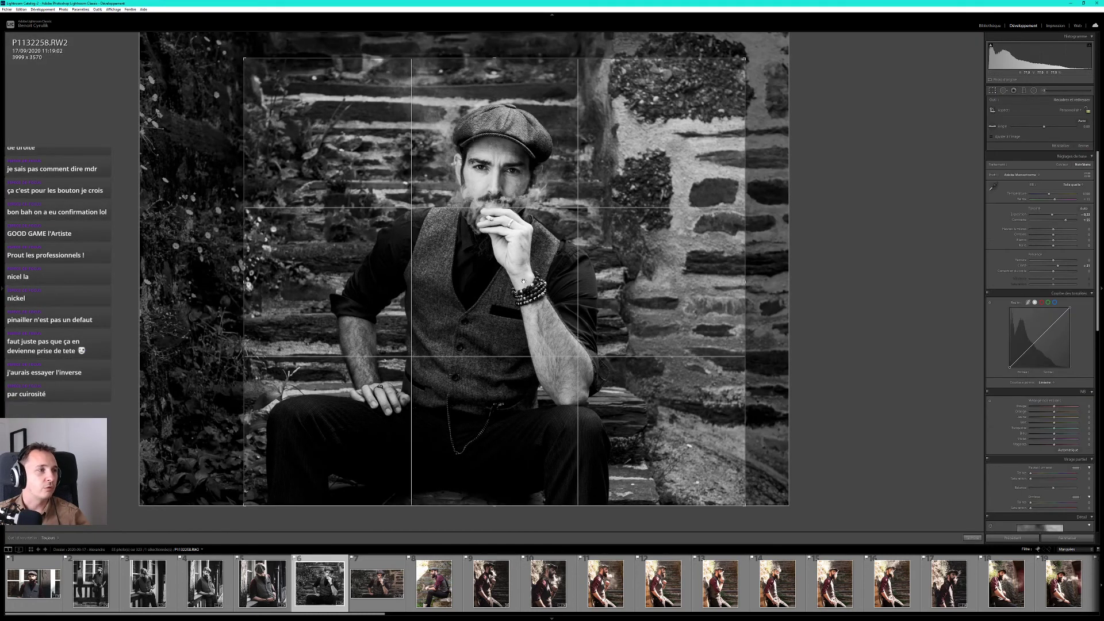
{"action": "left_click_drag", "start_coordinate": [523, 281], "coordinate": [605, 260]}
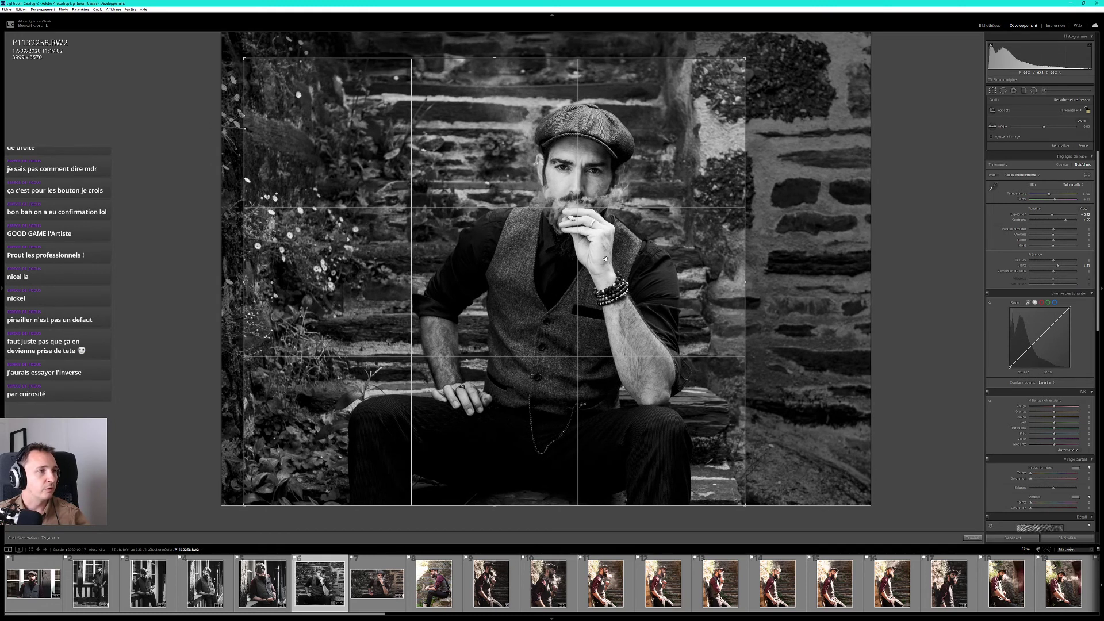
{"action": "key", "text": "Return"}
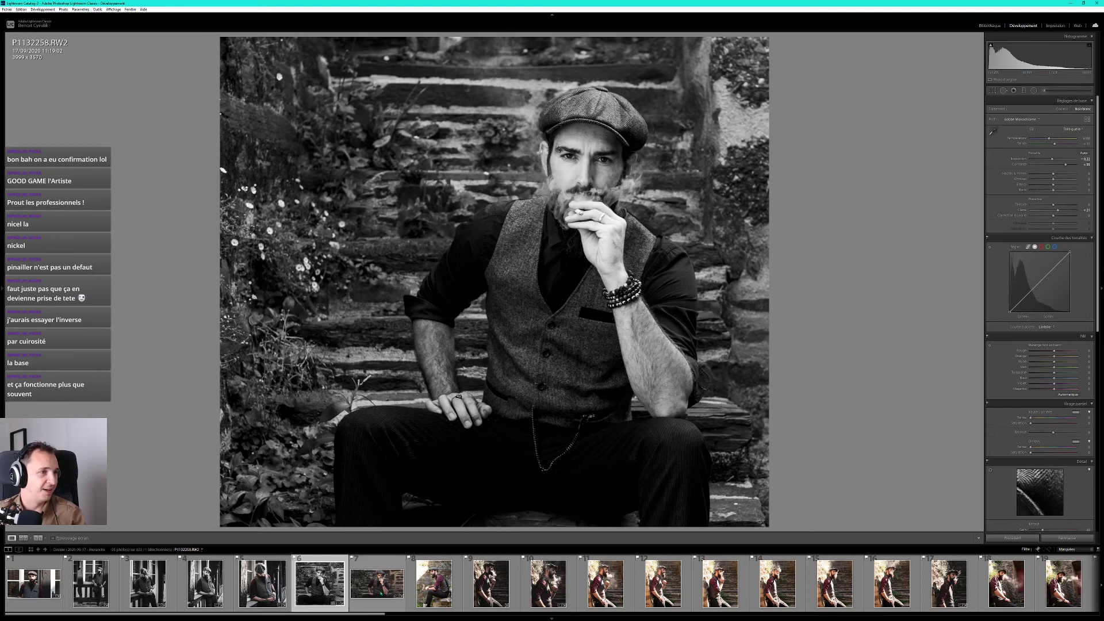
{"action": "mouse_move", "coordinate": [376, 583]}
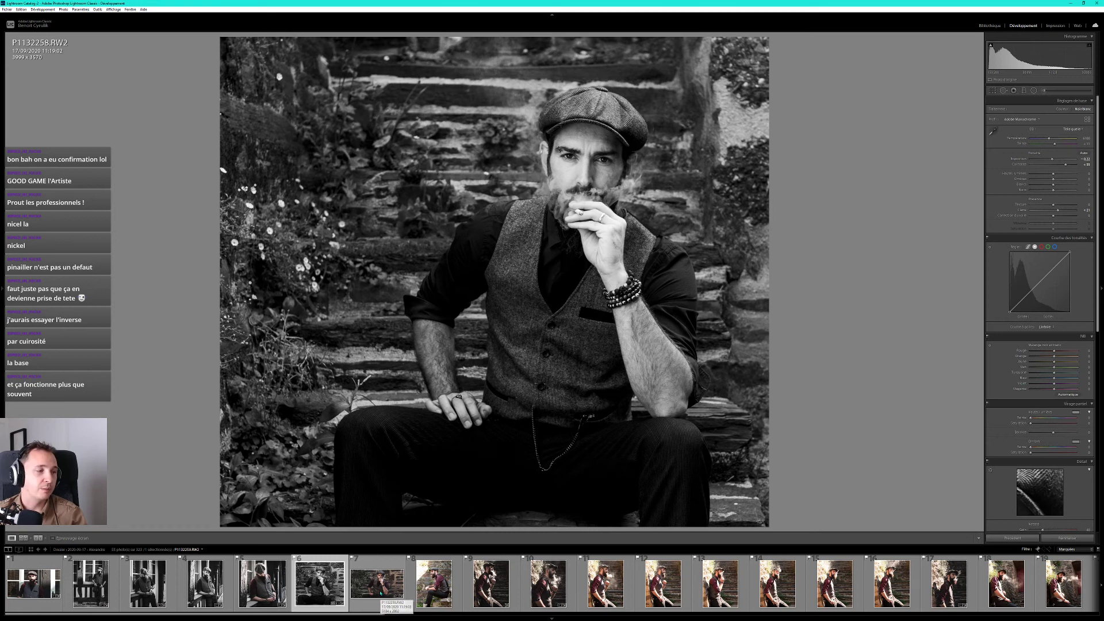
Step through P1132259 and P1132278 to P1132282, the man exhaling smoke against the wall.
{"action": "left_click", "coordinate": [381, 592]}
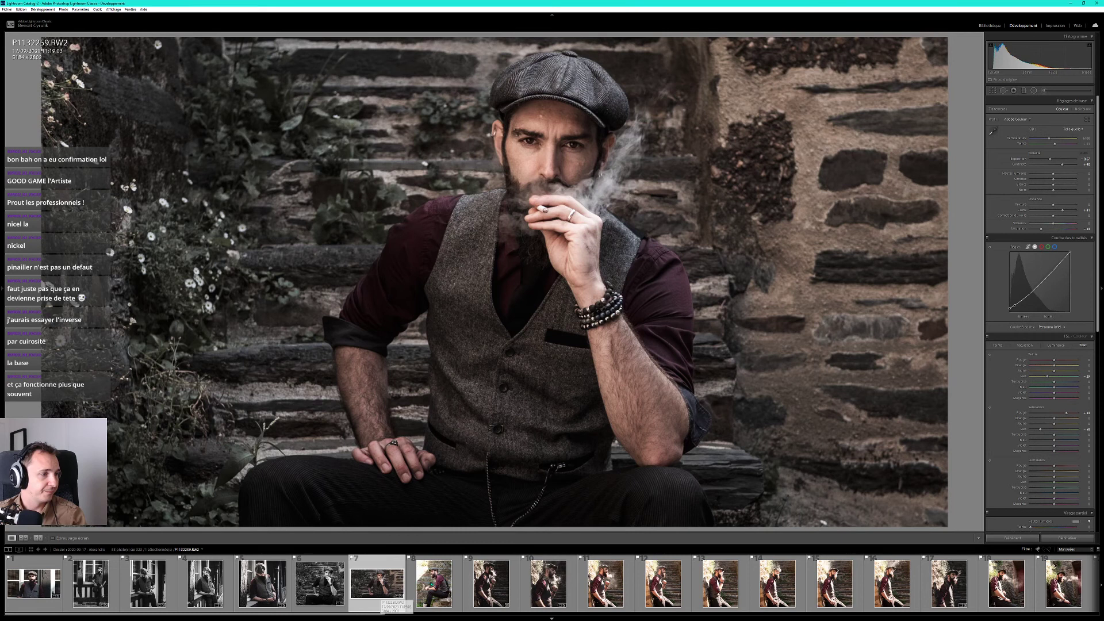
{"action": "left_click", "coordinate": [430, 584]}
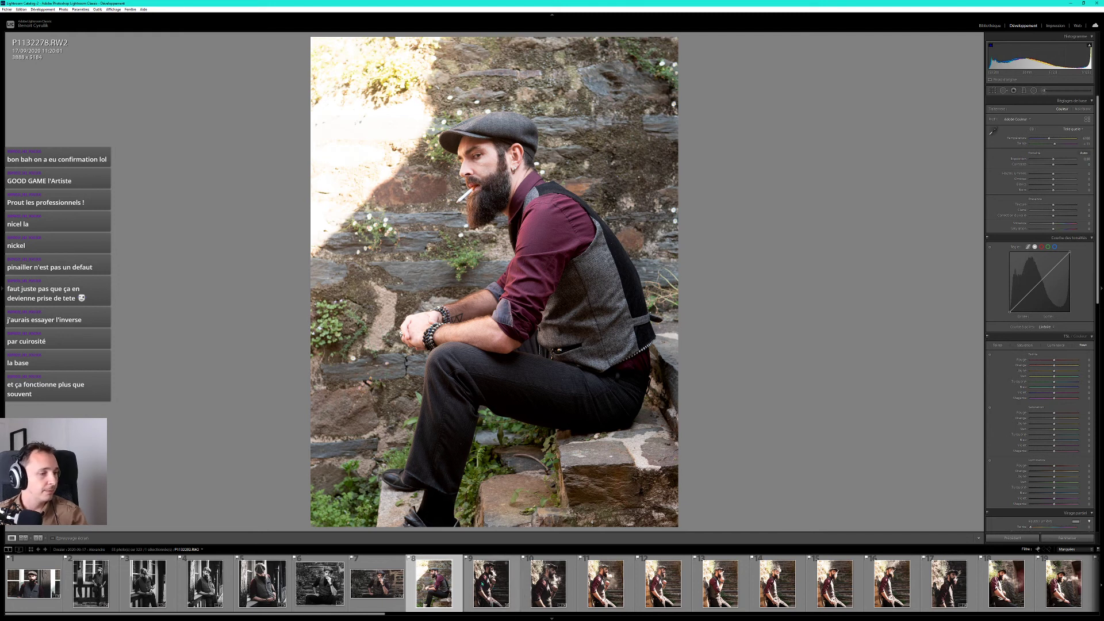
{"action": "mouse_move", "coordinate": [491, 584]}
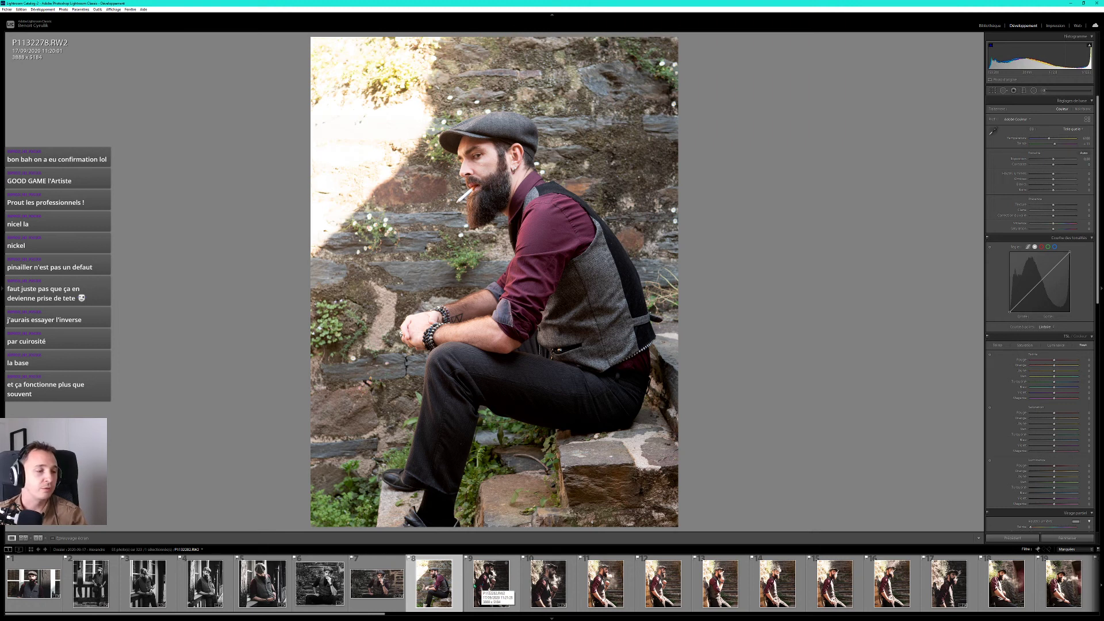
{"action": "left_click", "coordinate": [498, 586]}
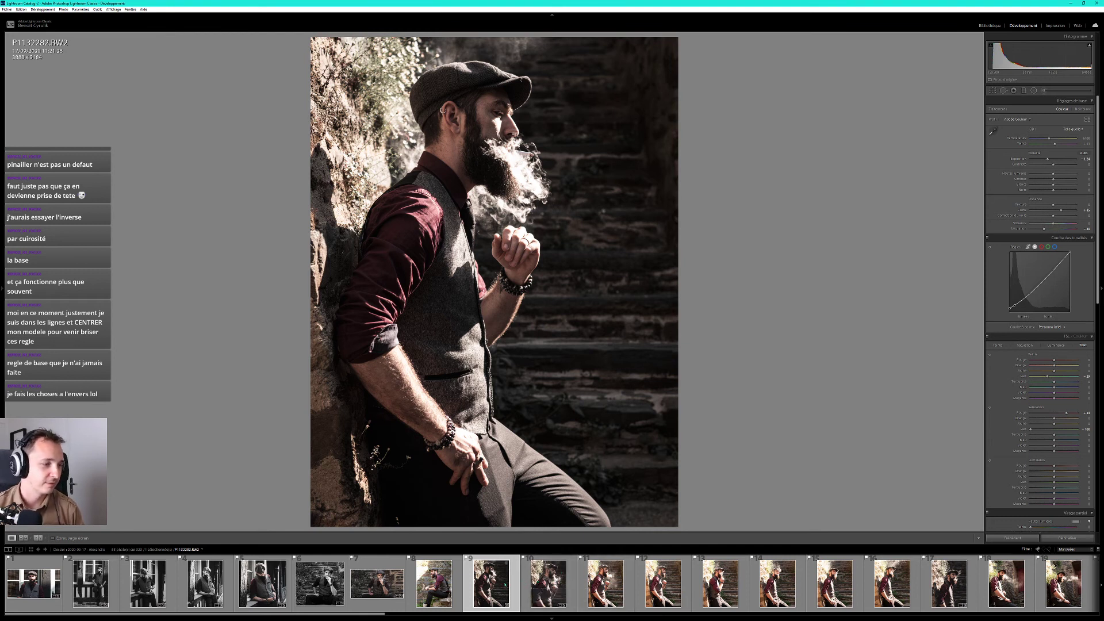
Revisit P1132278, show the navigator and presets panel, then view colour portrait P1132259.
{"action": "left_click", "coordinate": [437, 587]}
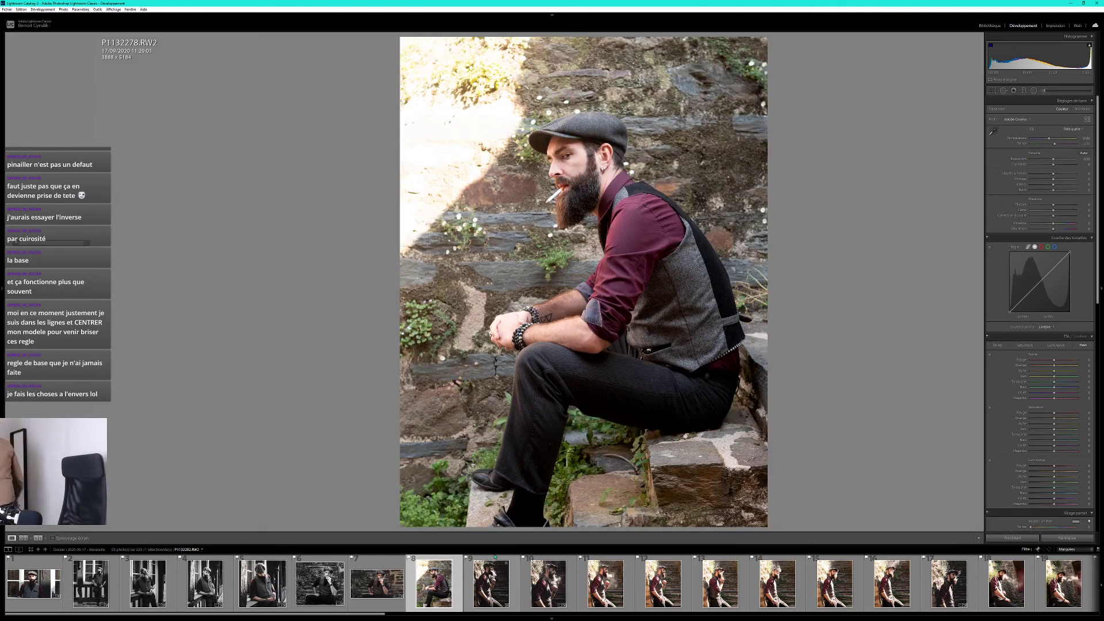
{"action": "key", "text": "F7"}
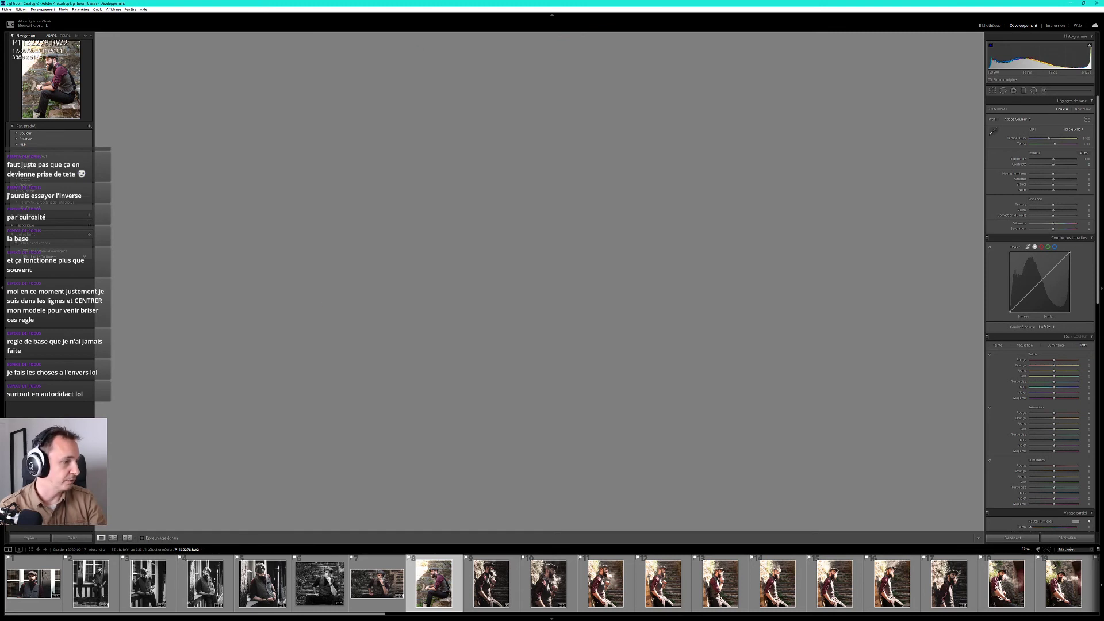
{"action": "left_click", "coordinate": [417, 596]}
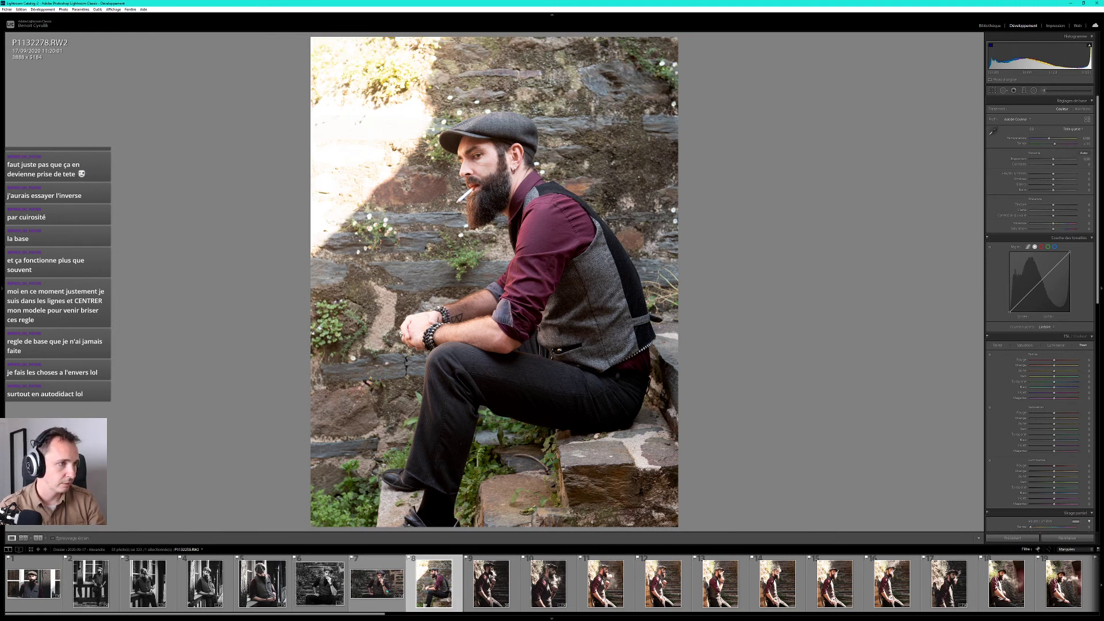
{"action": "left_click", "coordinate": [377, 582]}
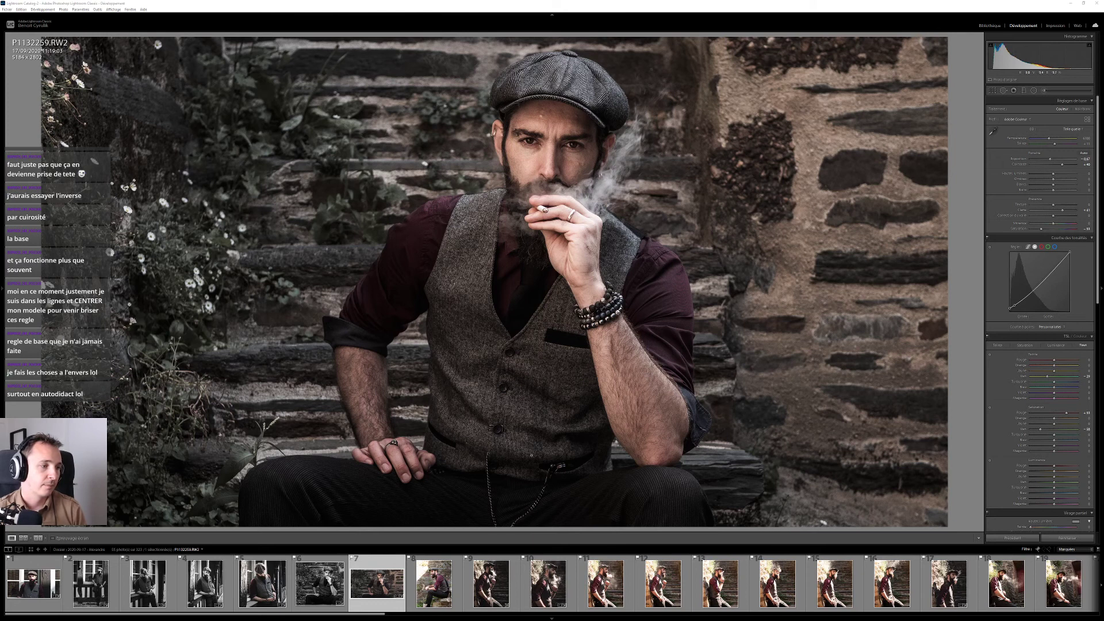
Glance at P1132282 and P1132283, then return to the square-cropped B&W photo P1132258.
{"action": "key", "text": "alt+Tab"}
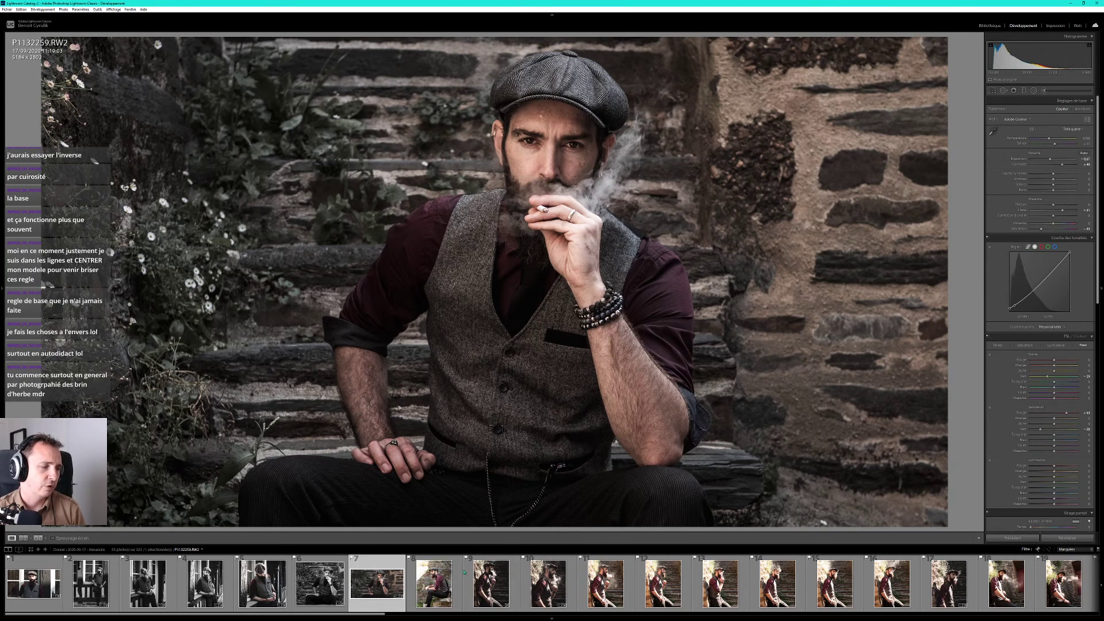
{"action": "left_click", "coordinate": [489, 581]}
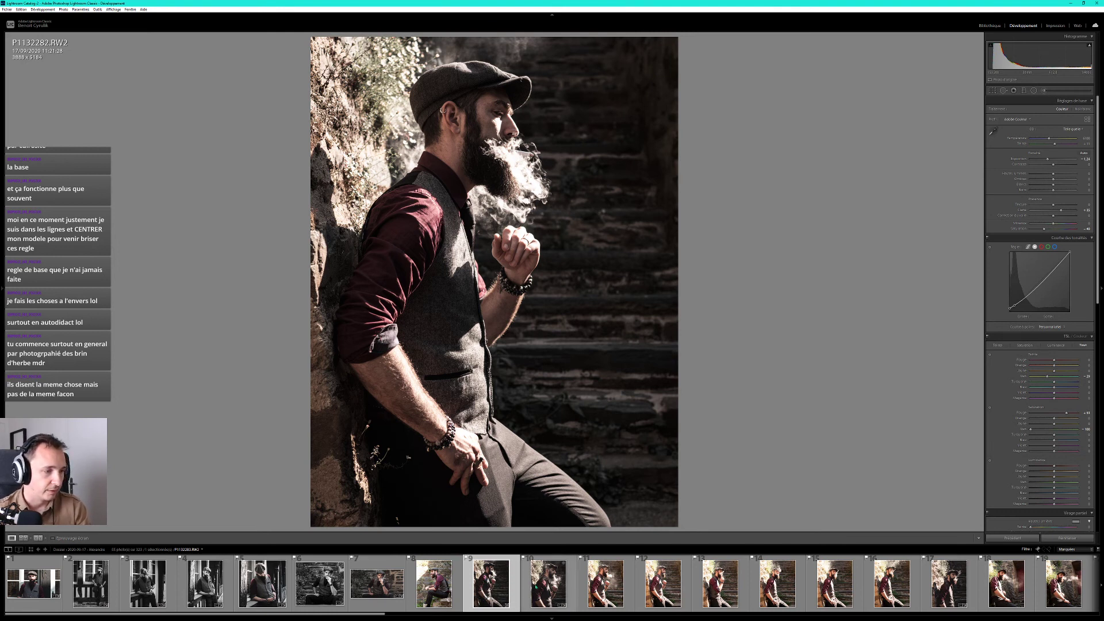
{"action": "left_click", "coordinate": [551, 584]}
{"action": "left_click", "coordinate": [498, 591]}
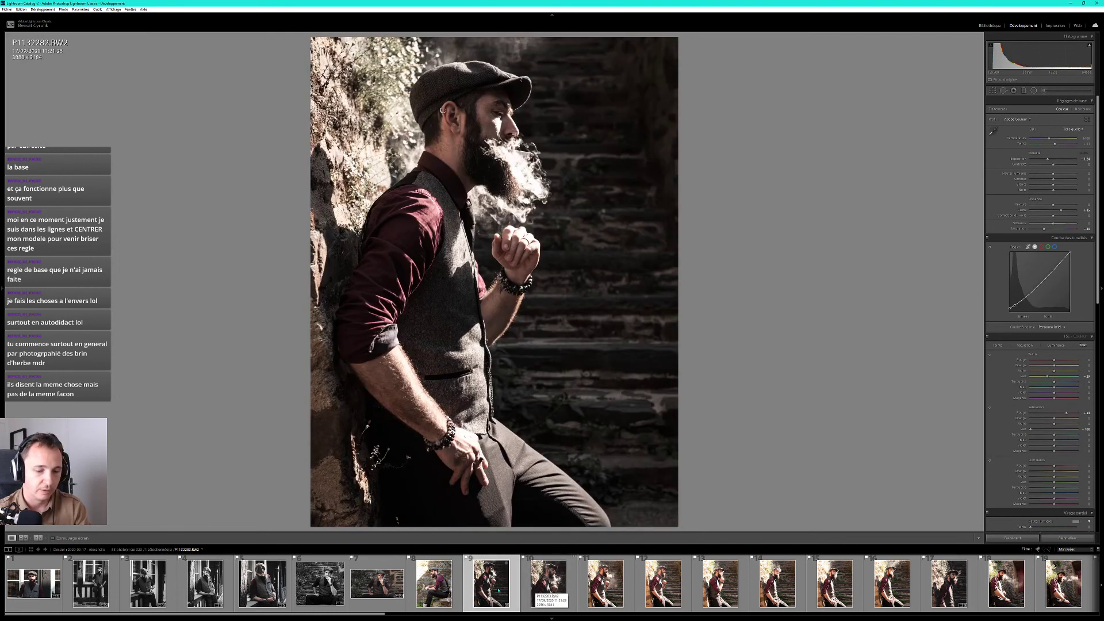
{"action": "key", "text": "Right"}
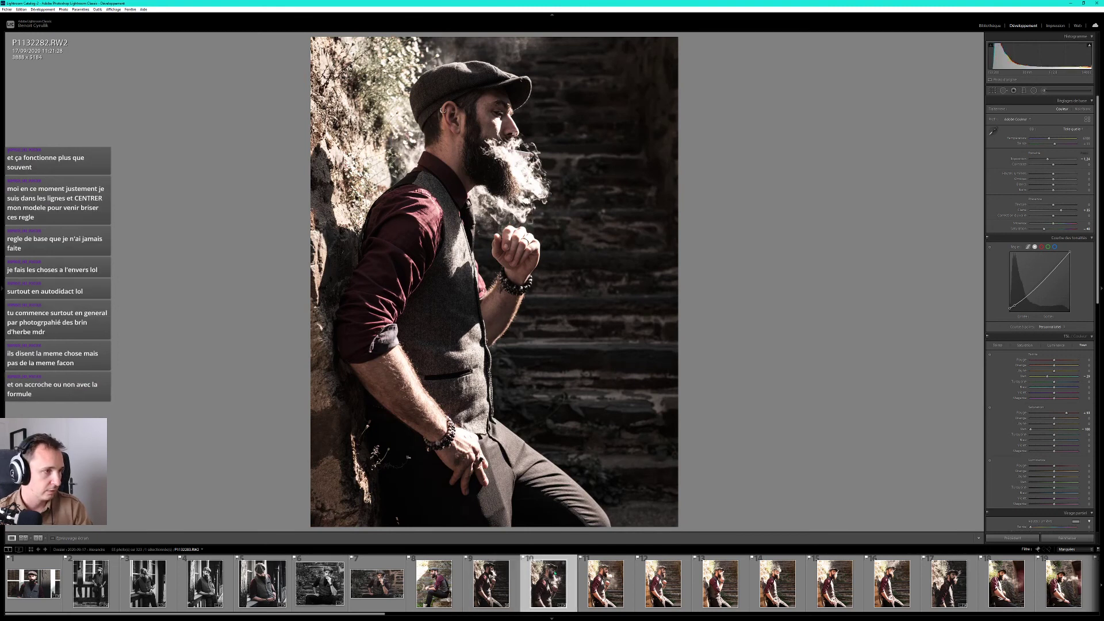
{"action": "left_click", "coordinate": [392, 593]}
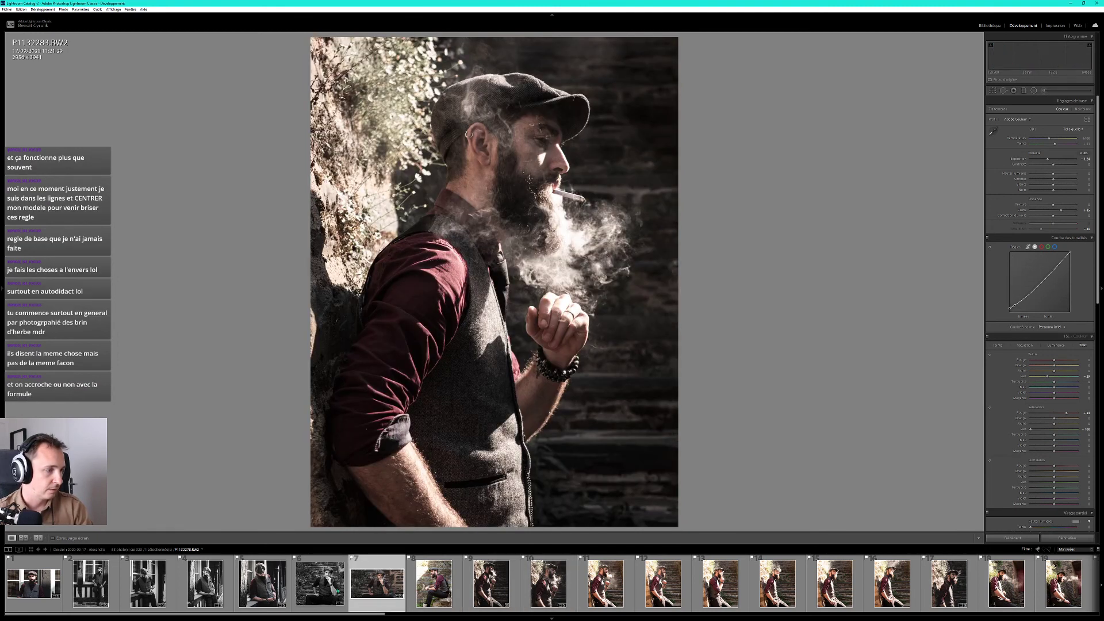
{"action": "left_click", "coordinate": [304, 589]}
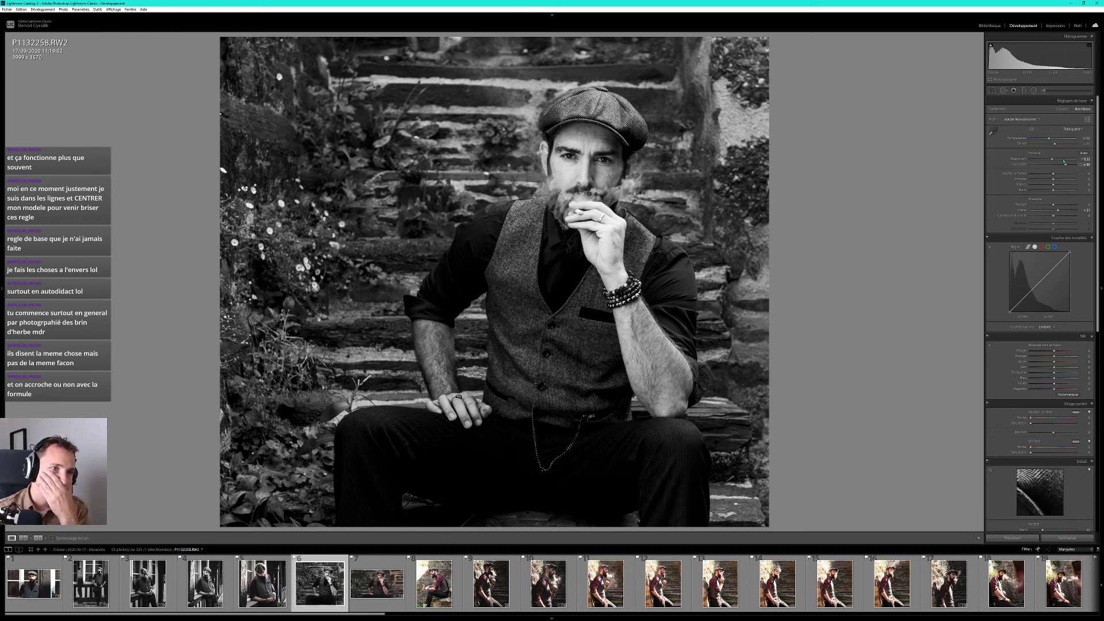
Raise Contraste and Clarté on P1132258 and lift the tone curve's black point.
{"action": "left_click_drag", "start_coordinate": [1066, 168], "coordinate": [1073, 167]}
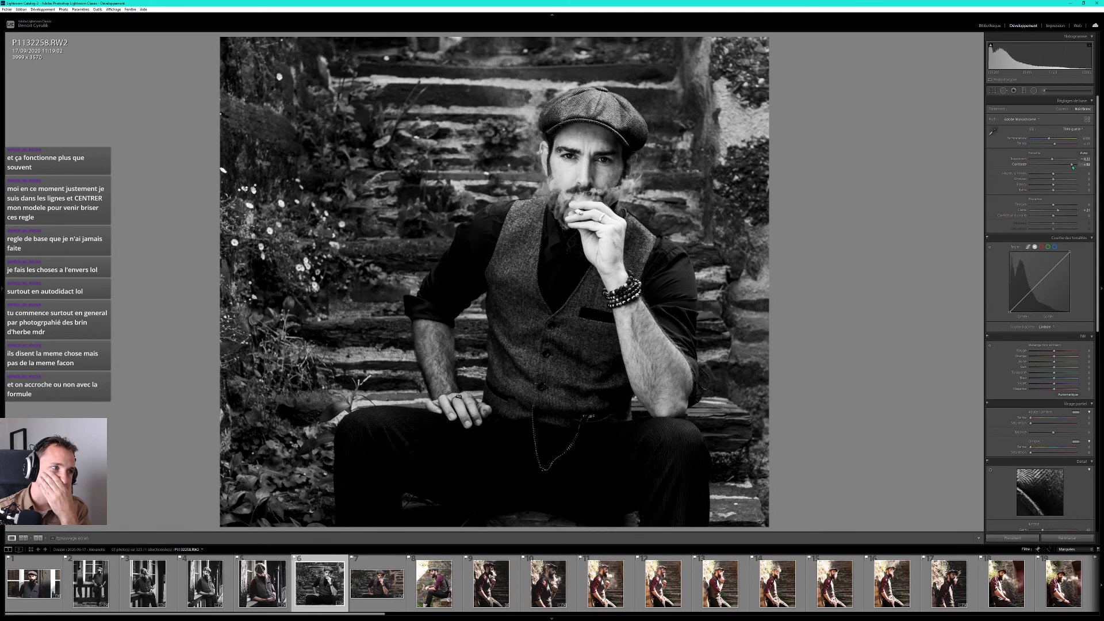
{"action": "left_click_drag", "start_coordinate": [1058, 210], "coordinate": [1068, 215]}
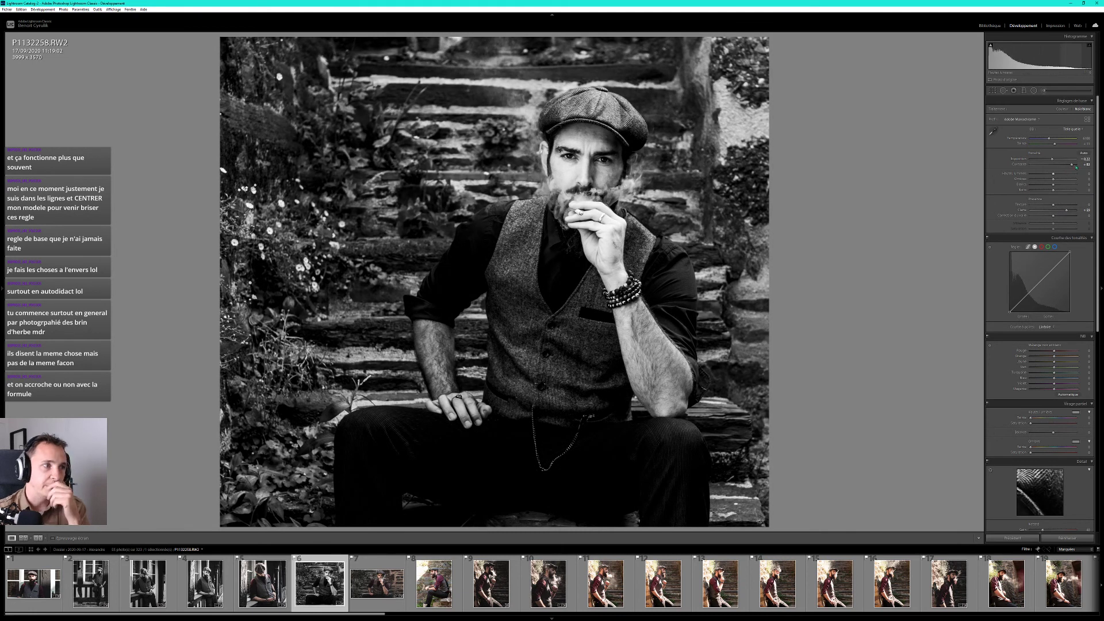
{"action": "left_click_drag", "start_coordinate": [1073, 167], "coordinate": [1071, 167]}
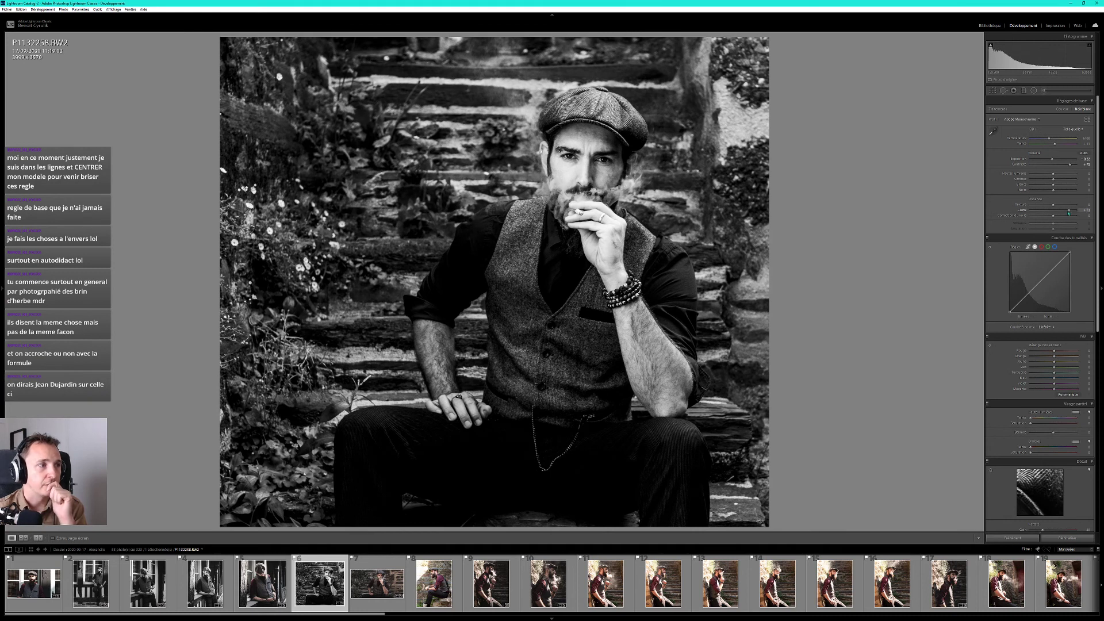
{"action": "left_click_drag", "start_coordinate": [1010, 312], "coordinate": [1013, 309]}
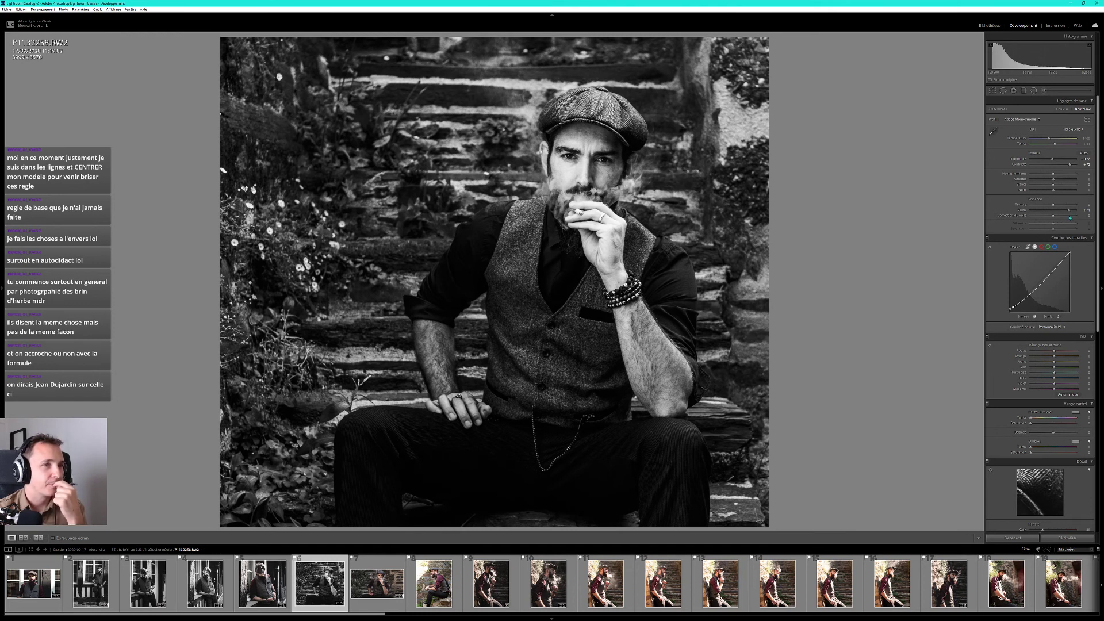
{"action": "left_click_drag", "start_coordinate": [1071, 212], "coordinate": [1073, 212]}
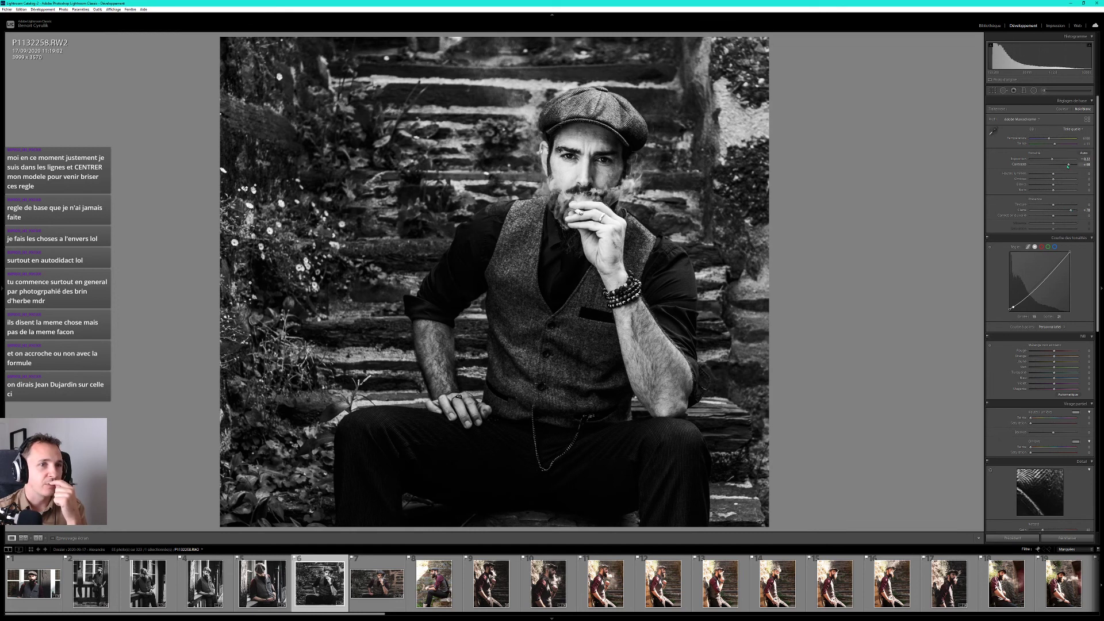
{"action": "left_click_drag", "start_coordinate": [1068, 166], "coordinate": [1071, 166]}
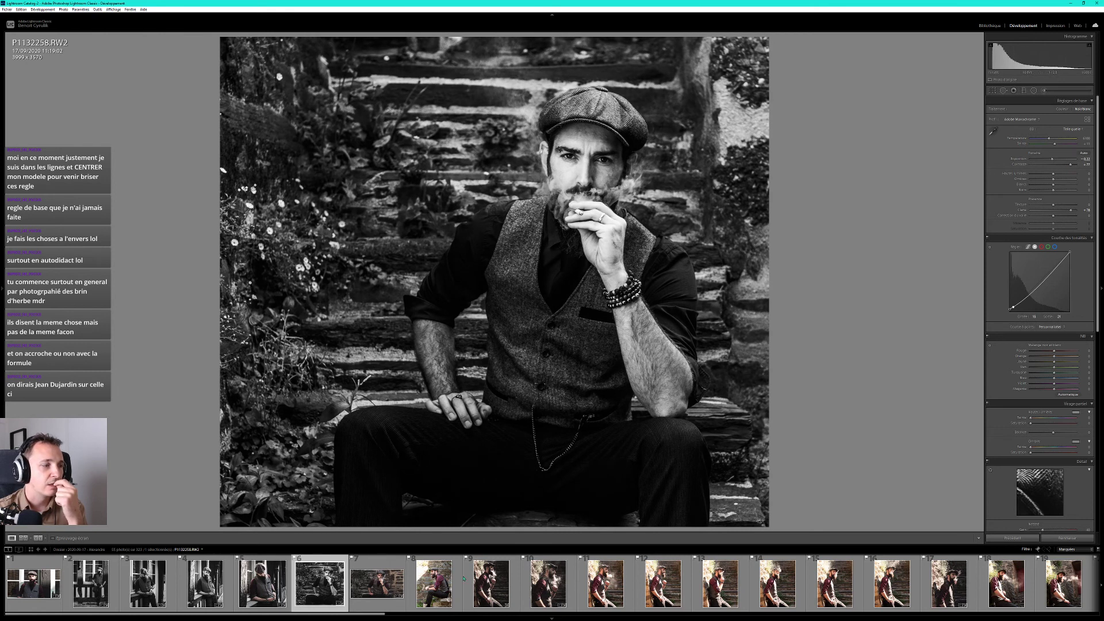
{"action": "scroll", "coordinate": [1054, 481], "scroll_direction": "down", "scroll_amount": 10}
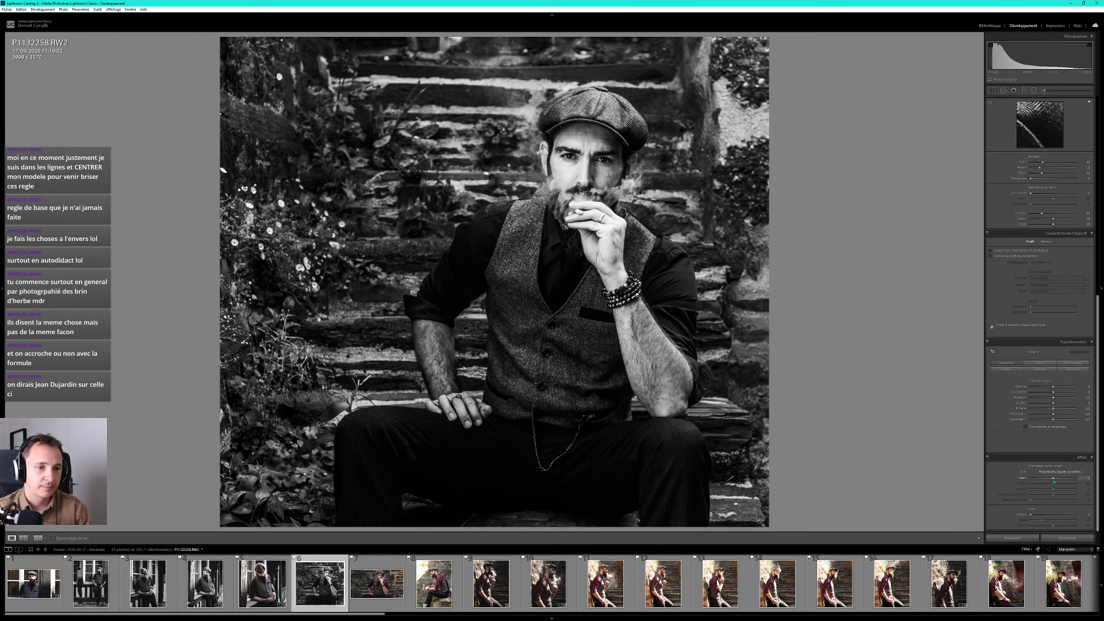
Add a post-crop vignette of about -22 and compare with Effects toggled off.
{"action": "left_click_drag", "start_coordinate": [1054, 479], "coordinate": [1052, 479]}
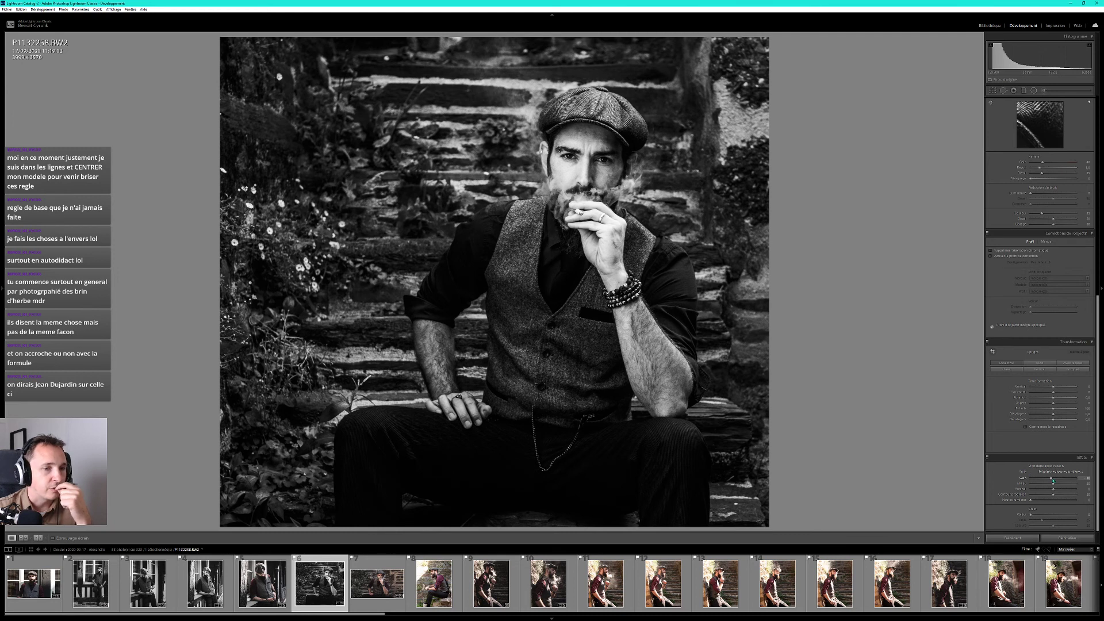
{"action": "left_click_drag", "start_coordinate": [1051, 478], "coordinate": [1053, 481]}
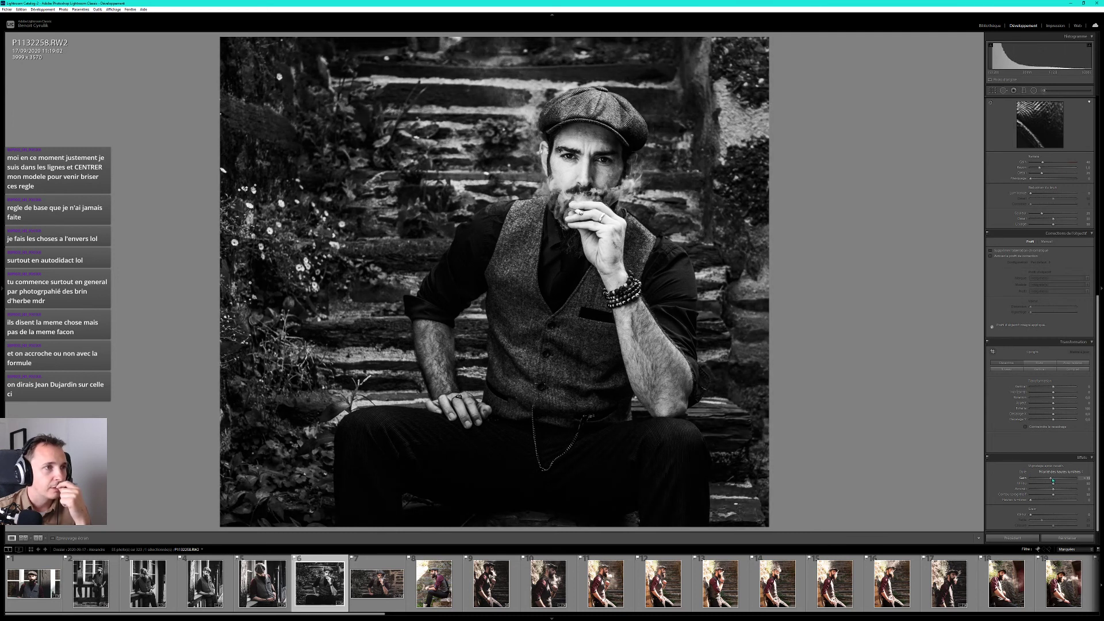
{"action": "left_click", "coordinate": [988, 458]}
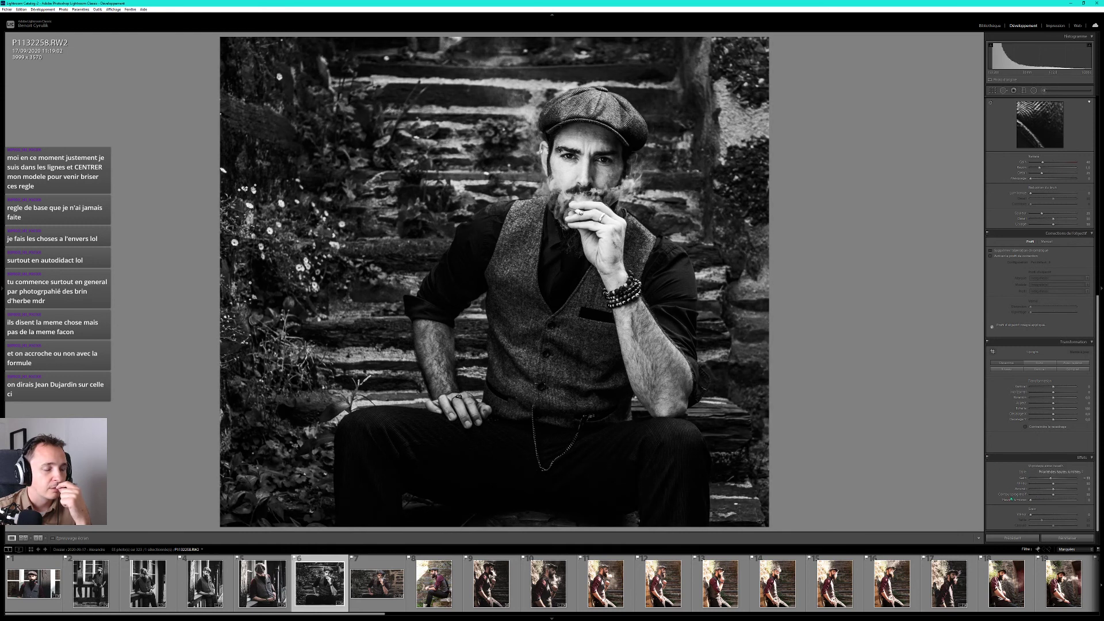
{"action": "scroll", "coordinate": [997, 345], "scroll_direction": "up", "scroll_amount": 3}
{"action": "scroll", "coordinate": [995, 297], "scroll_direction": "up", "scroll_amount": 2}
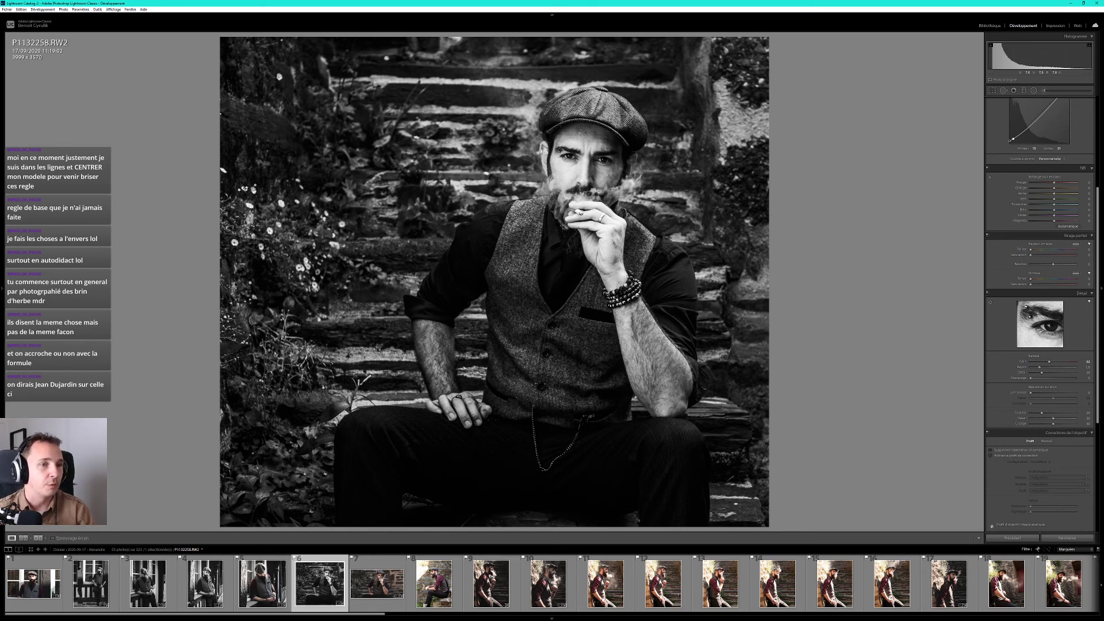
Zoom in to check the man's face, return to full view, and export the portrait.
{"action": "left_click", "coordinate": [584, 153]}
{"action": "left_click_drag", "start_coordinate": [585, 153], "coordinate": [605, 204]}
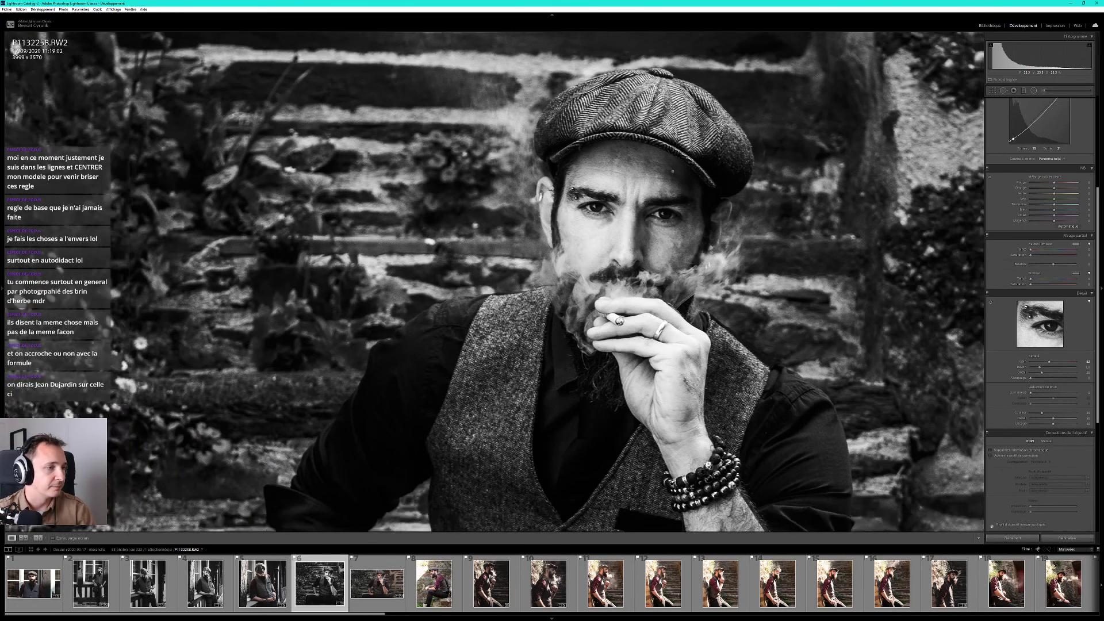
{"action": "left_click", "coordinate": [672, 171]}
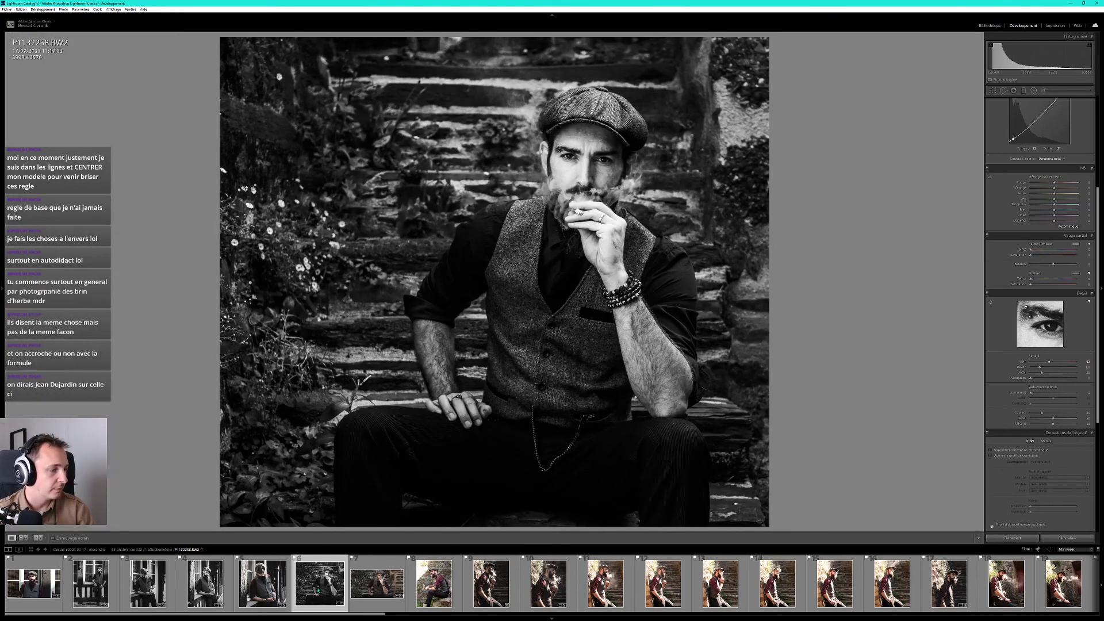
{"action": "key", "text": "ctrl+alt+shift+e"}
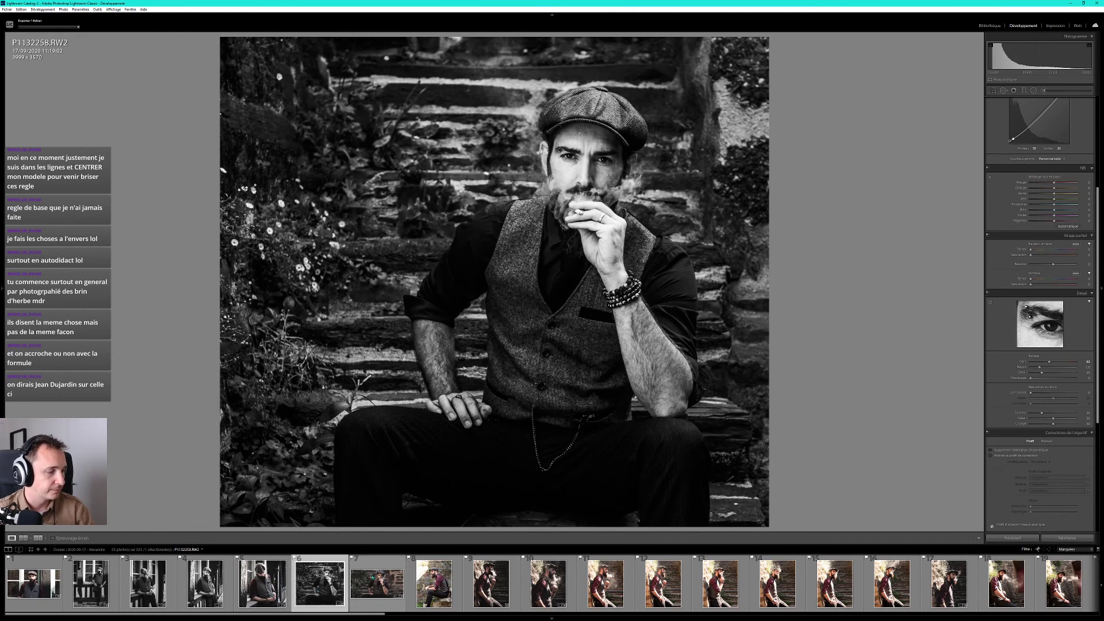
Browse the colour shots from P1132259 onward, then open P1132296 of the man looking up.
{"action": "left_click", "coordinate": [372, 578]}
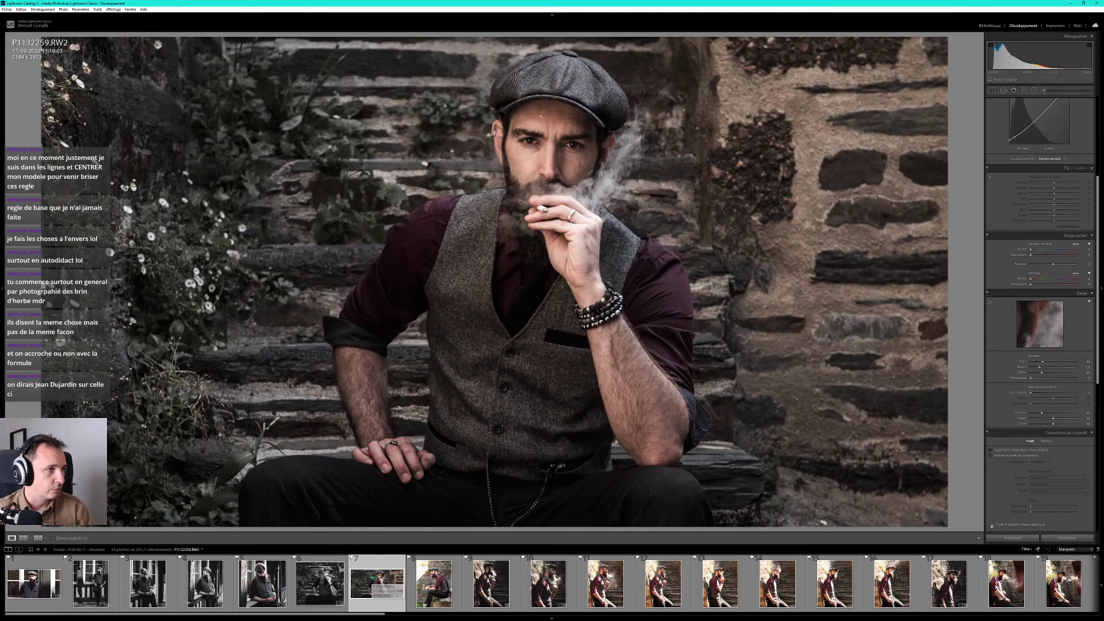
{"action": "key", "text": "Right"}
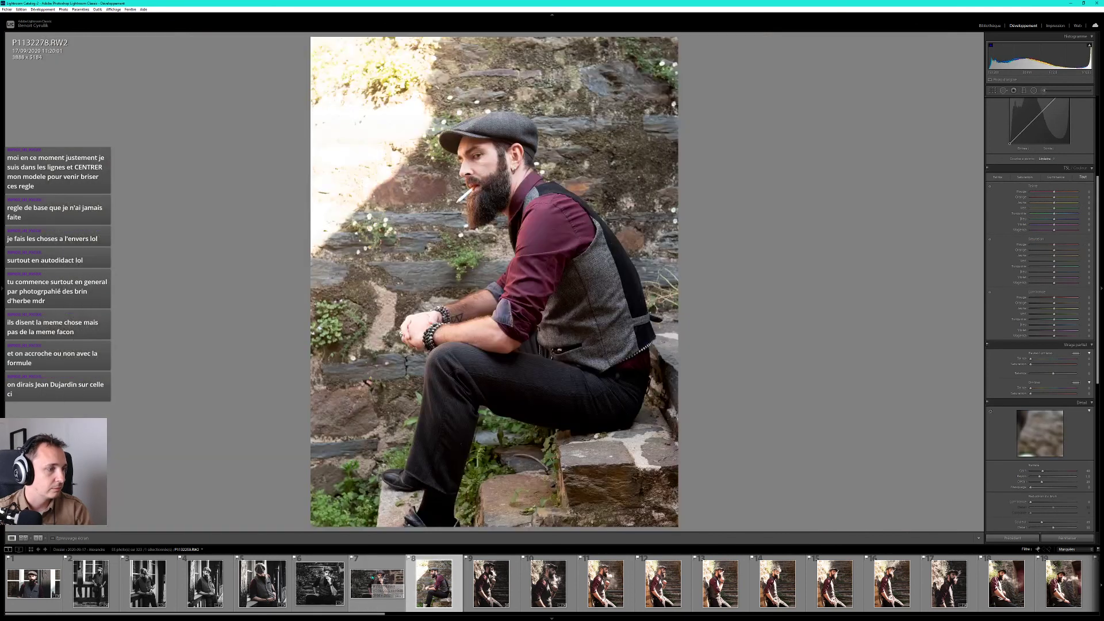
{"action": "key", "text": "Right"}
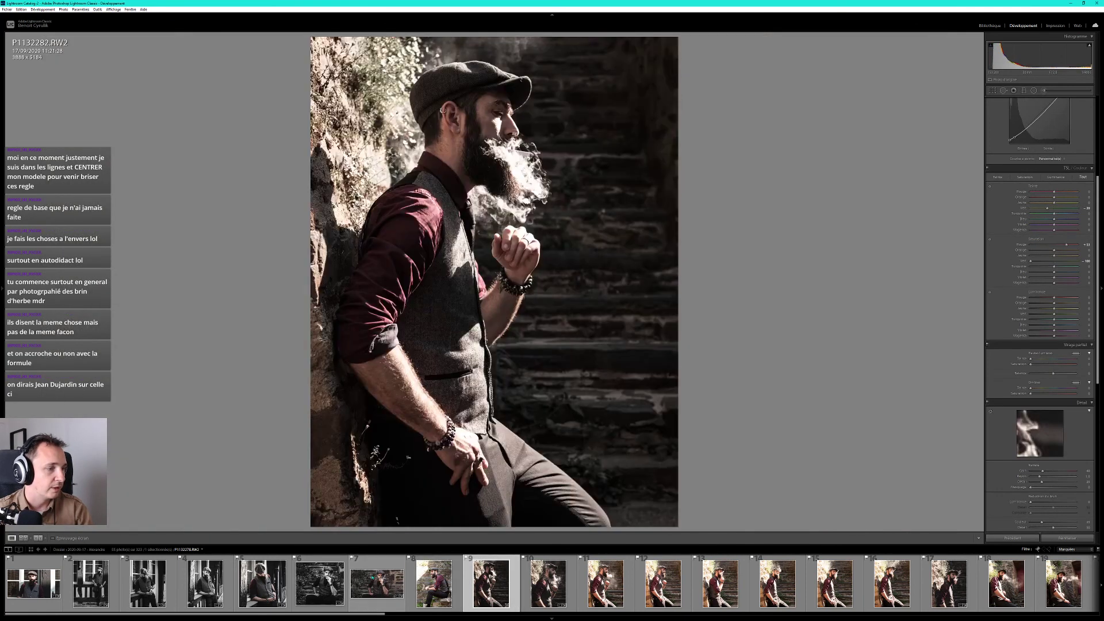
{"action": "key", "text": "Right"}
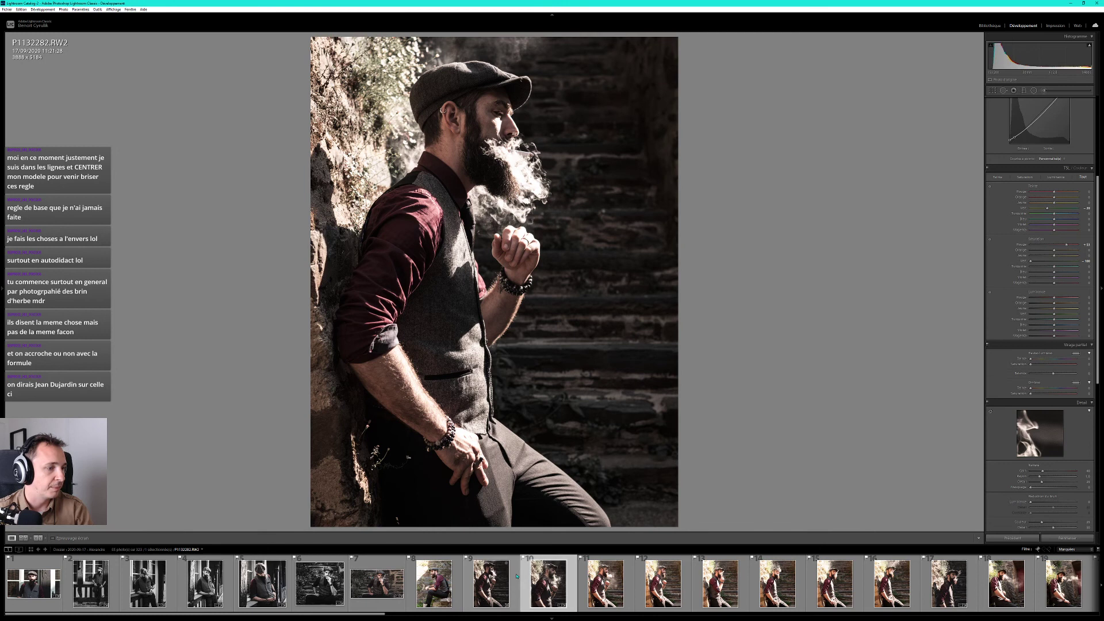
{"action": "key", "text": "Left"}
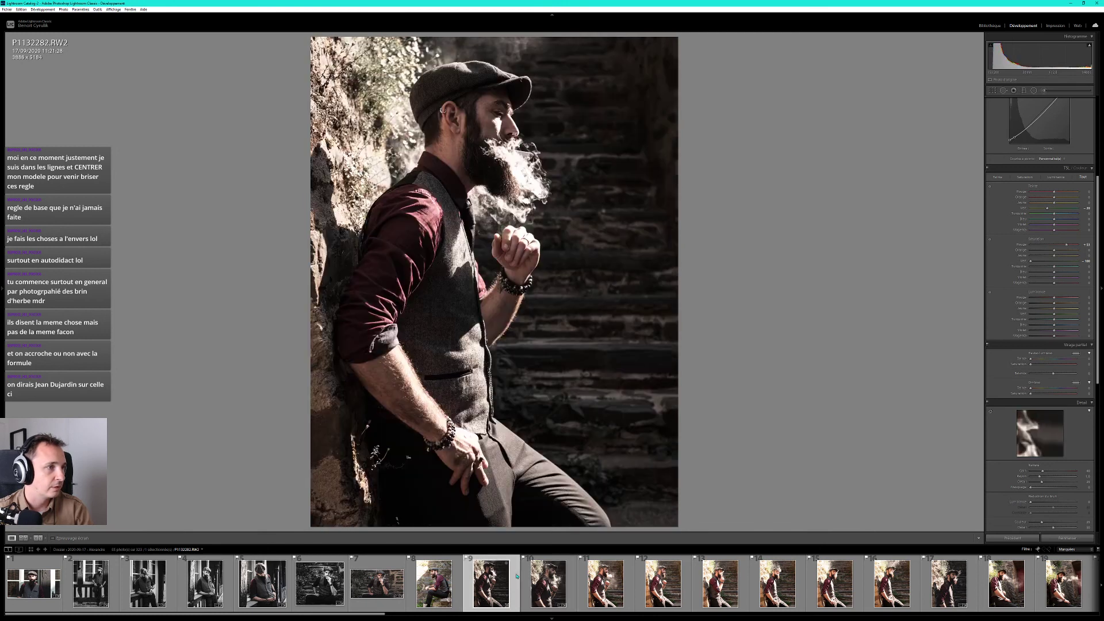
{"action": "key", "text": "Right"}
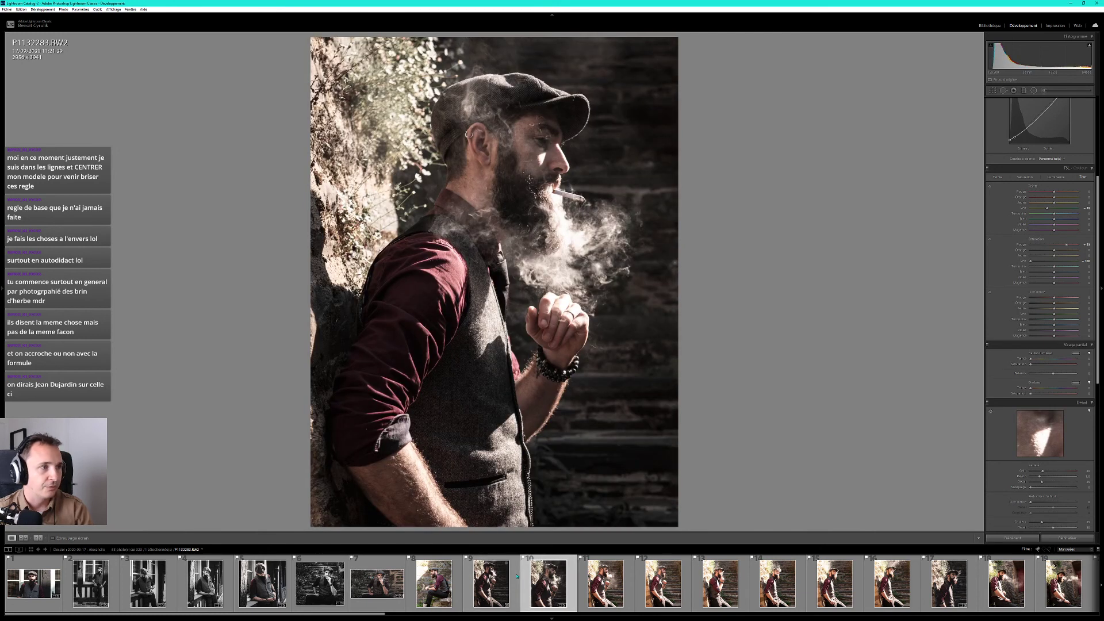
{"action": "key", "text": "Left"}
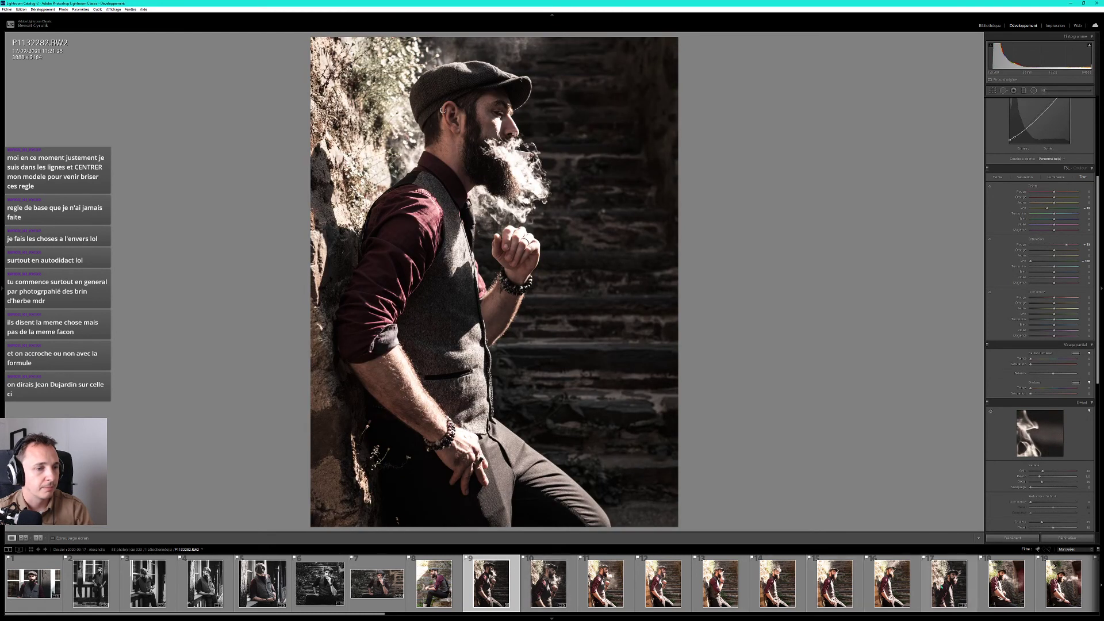
{"action": "left_click", "coordinate": [946, 585]}
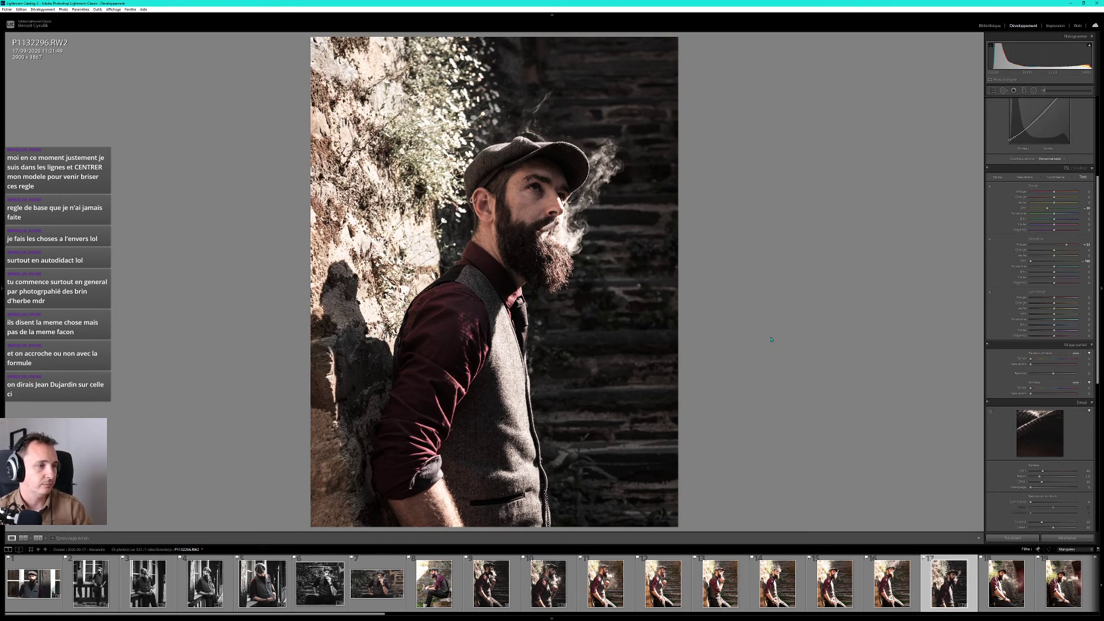
Export P1132296 and lower Hautes lumières to about -31 to subdue the sunlit wall.
{"action": "key", "text": "ctrl+alt+shift+e"}
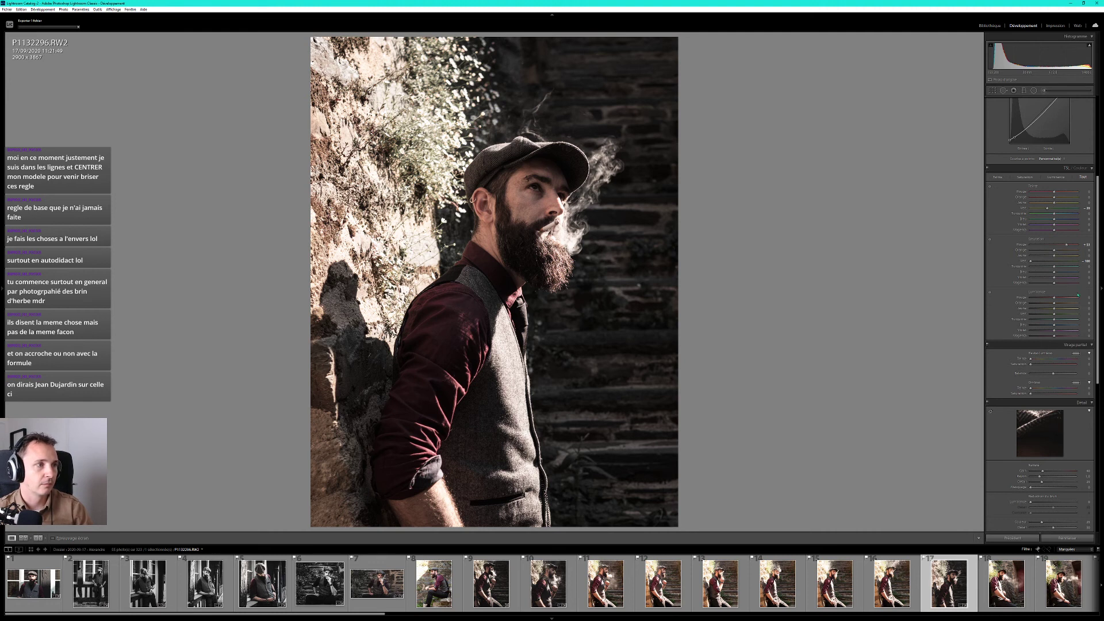
{"action": "scroll", "coordinate": [1044, 259], "scroll_direction": "up", "scroll_amount": 3}
{"action": "scroll", "coordinate": [1035, 184], "scroll_direction": "up", "scroll_amount": 3}
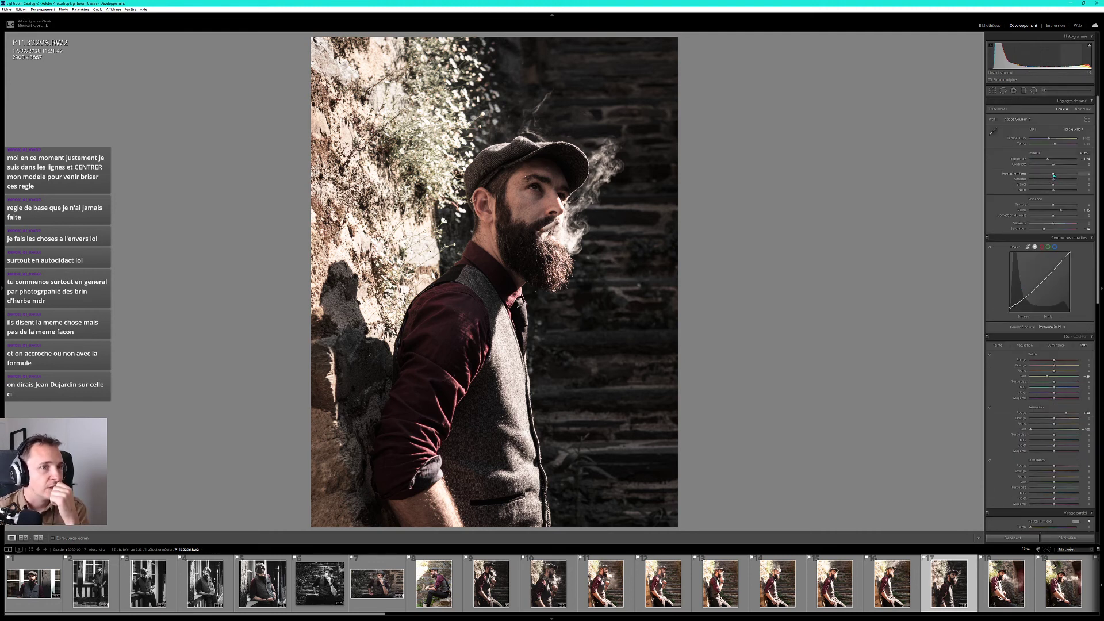
{"action": "left_click_drag", "start_coordinate": [1054, 175], "coordinate": [1047, 174]}
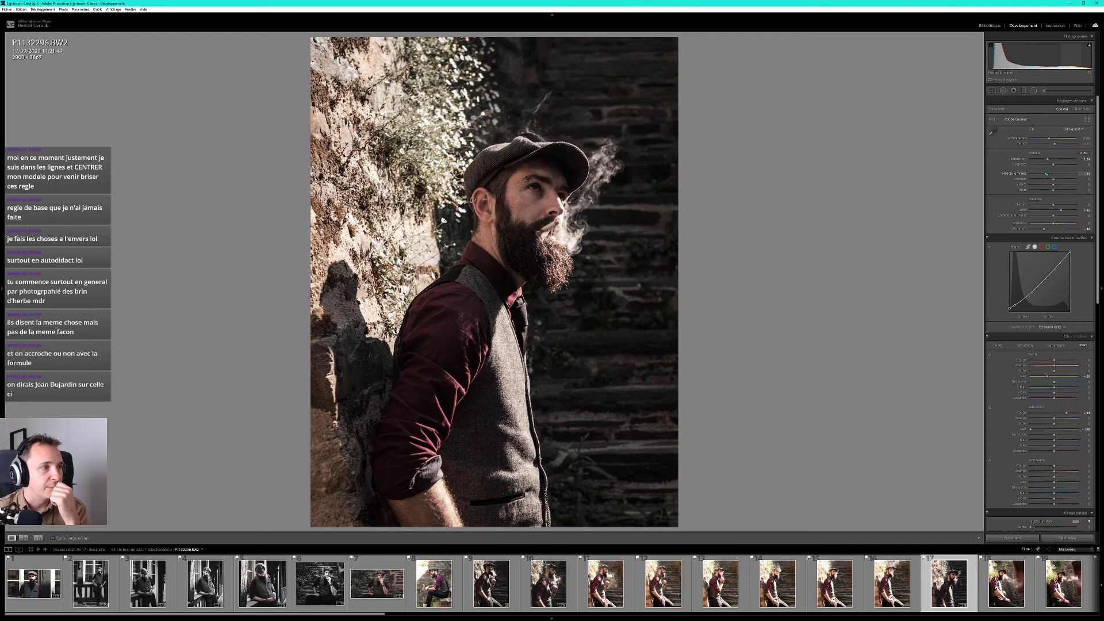
{"action": "left_click_drag", "start_coordinate": [1046, 174], "coordinate": [1051, 177]}
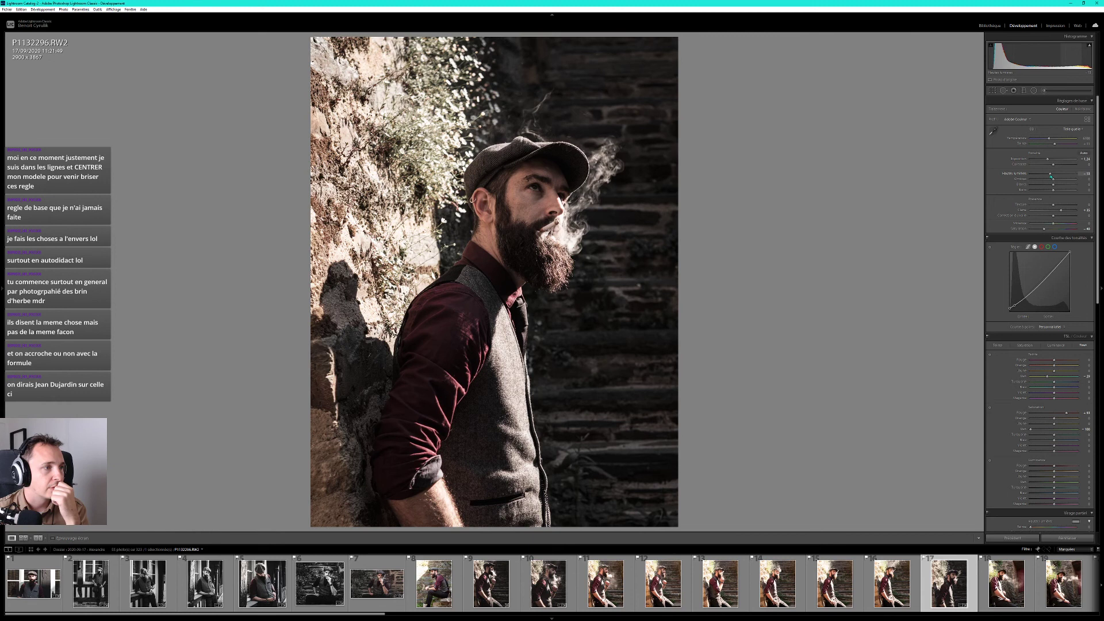
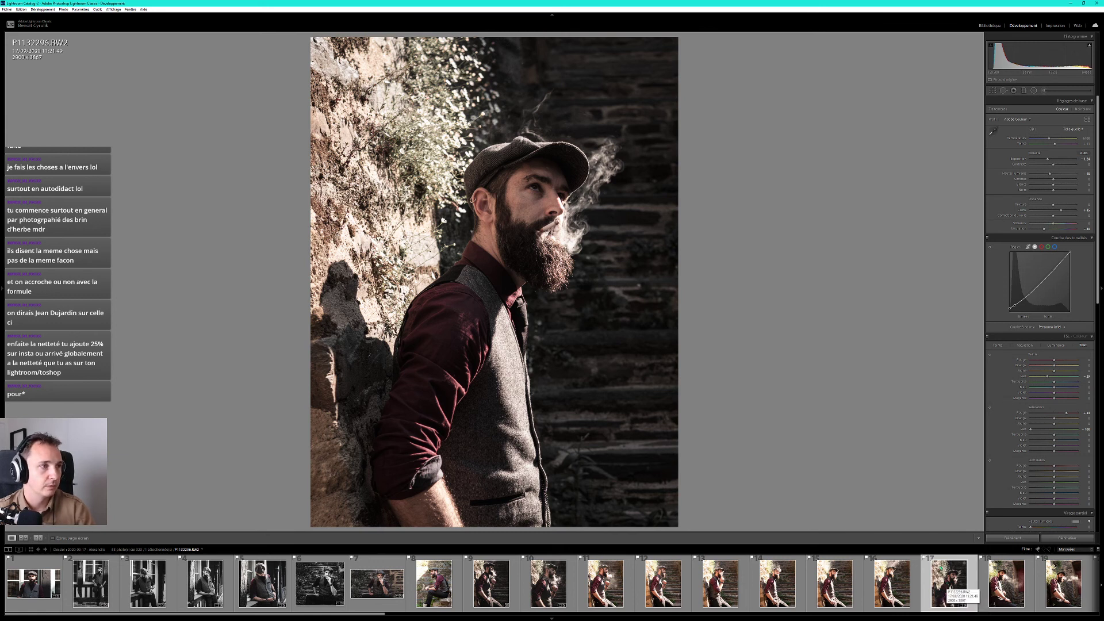
Re-export the smoking portrait, overwriting the existing exported file.
{"action": "key", "text": "ctrl+alt+shift+e"}
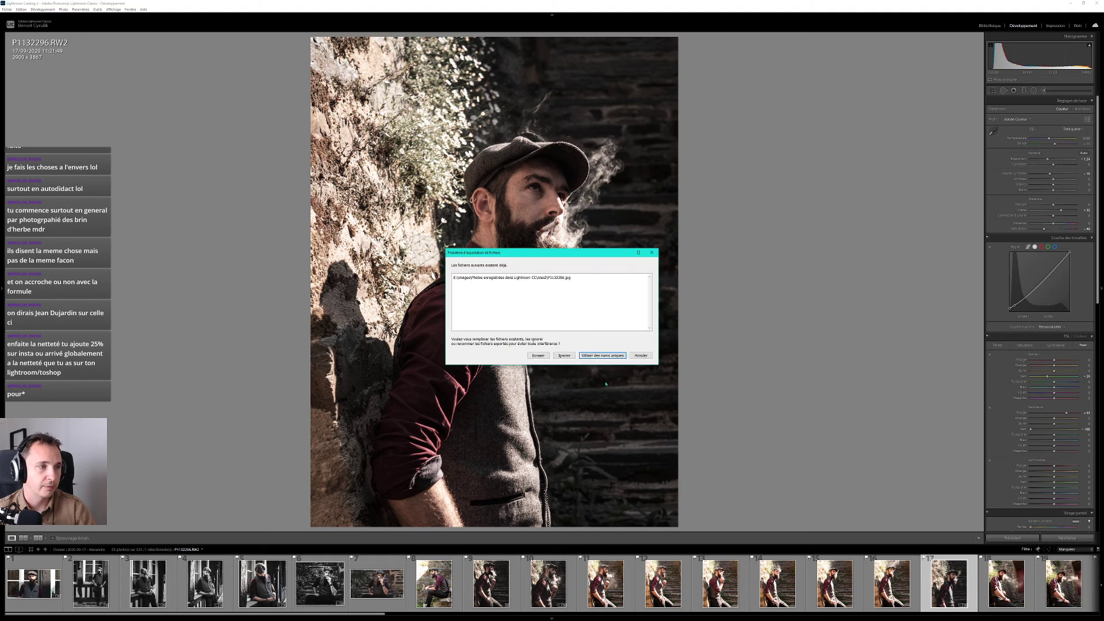
{"action": "left_click", "coordinate": [538, 355]}
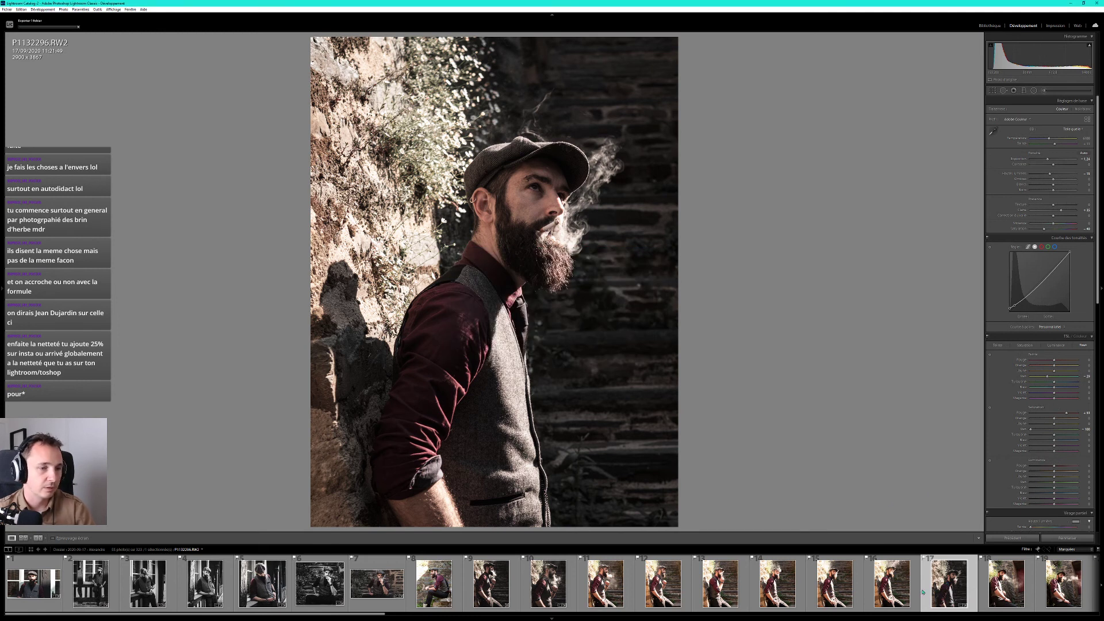
{"action": "scroll", "coordinate": [931, 589], "scroll_direction": "down", "scroll_amount": 4}
{"action": "scroll", "coordinate": [931, 589], "scroll_direction": "down", "scroll_amount": 4}
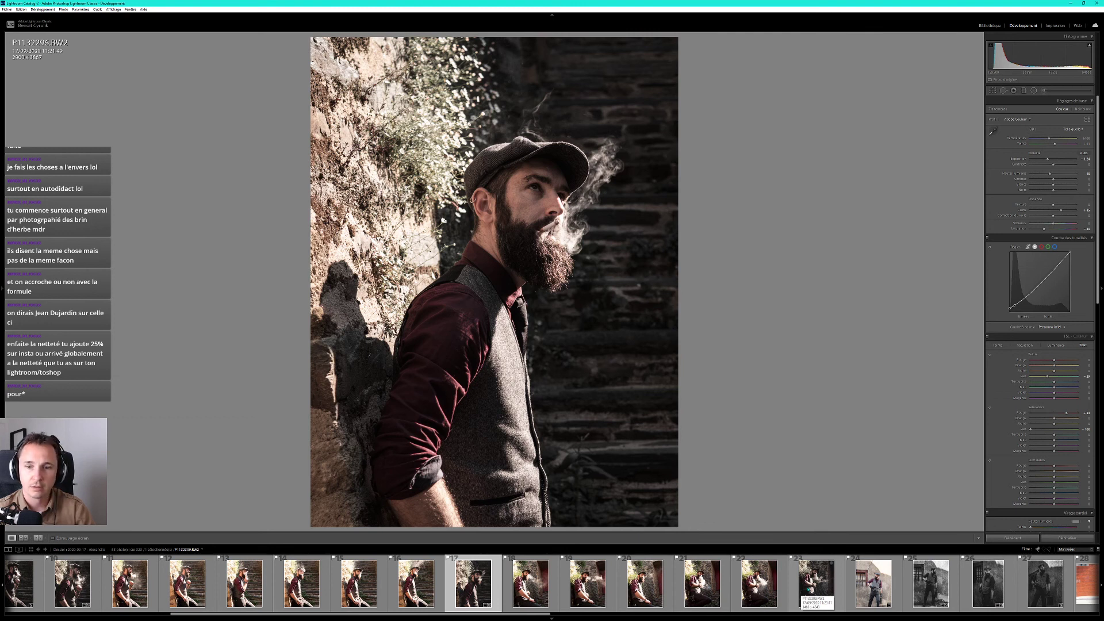
Export P1132309 with previous settings, then move to black-and-white frame P1132329.
{"action": "left_click", "coordinate": [815, 581]}
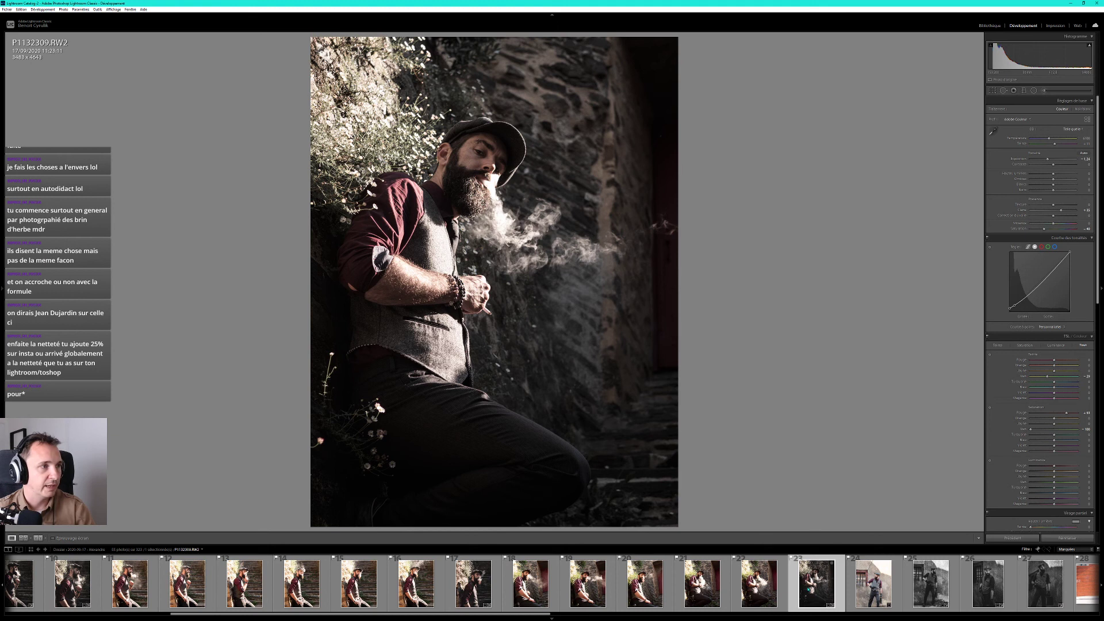
{"action": "key", "text": "ctrl+alt+shift+e"}
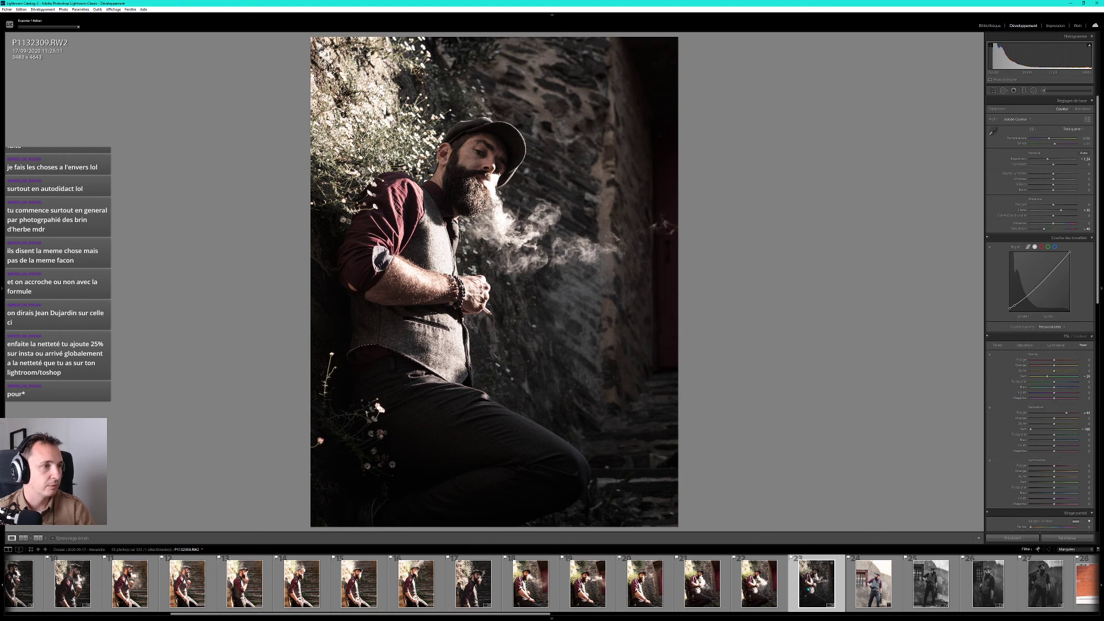
{"action": "left_click", "coordinate": [930, 588]}
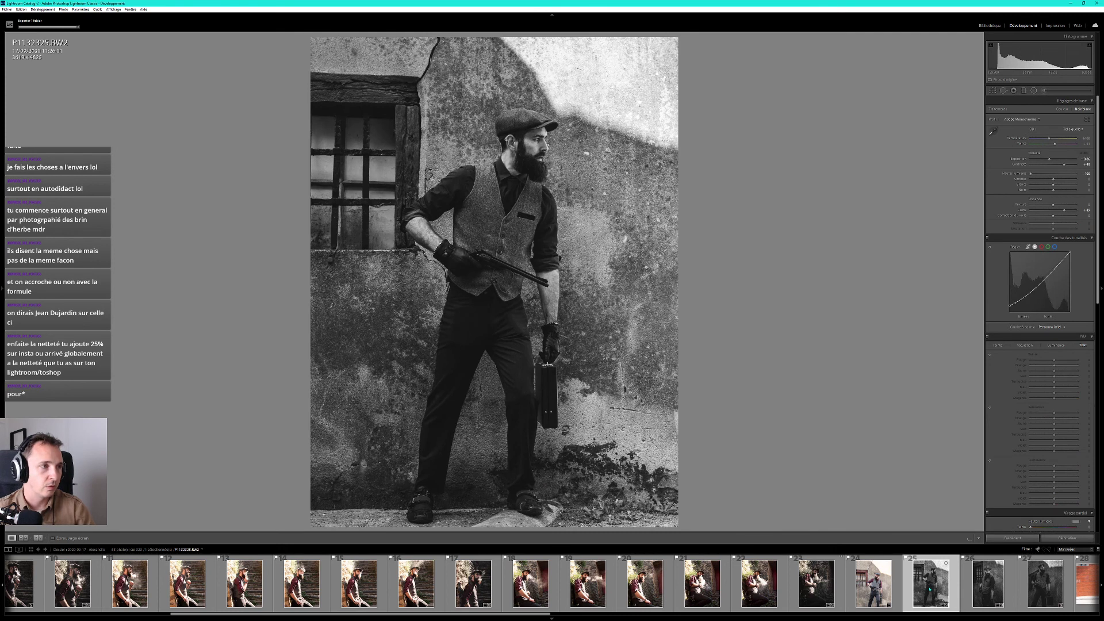
{"action": "key", "text": "Right"}
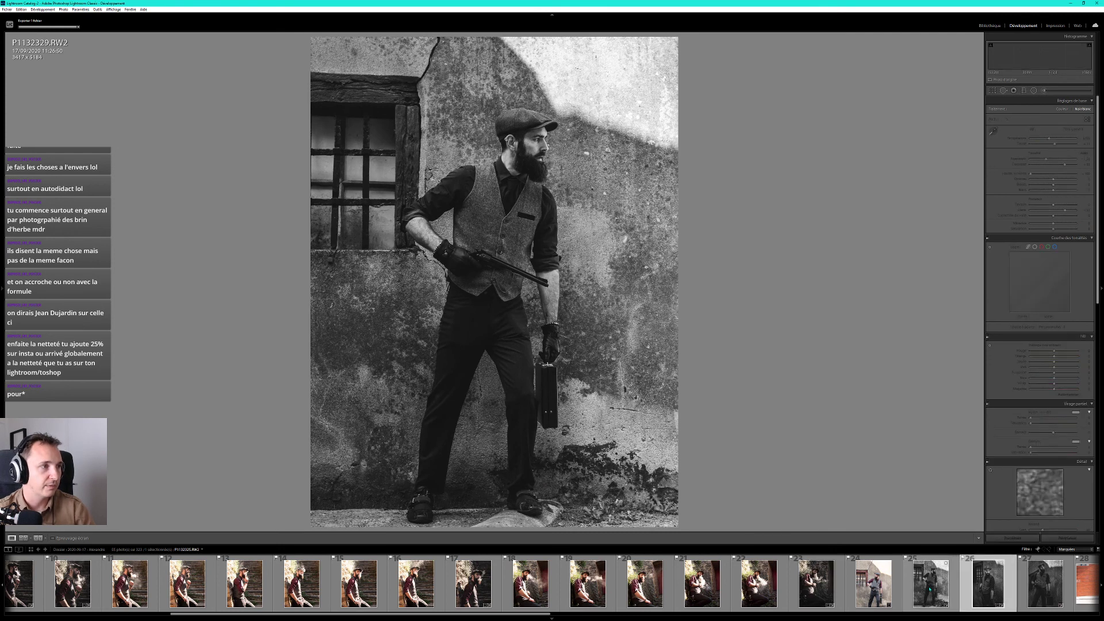
Flip back and forth between black-and-white frames P1132329 and P1132332 to compare them.
{"action": "scroll", "coordinate": [929, 590], "scroll_direction": "down", "scroll_amount": 4}
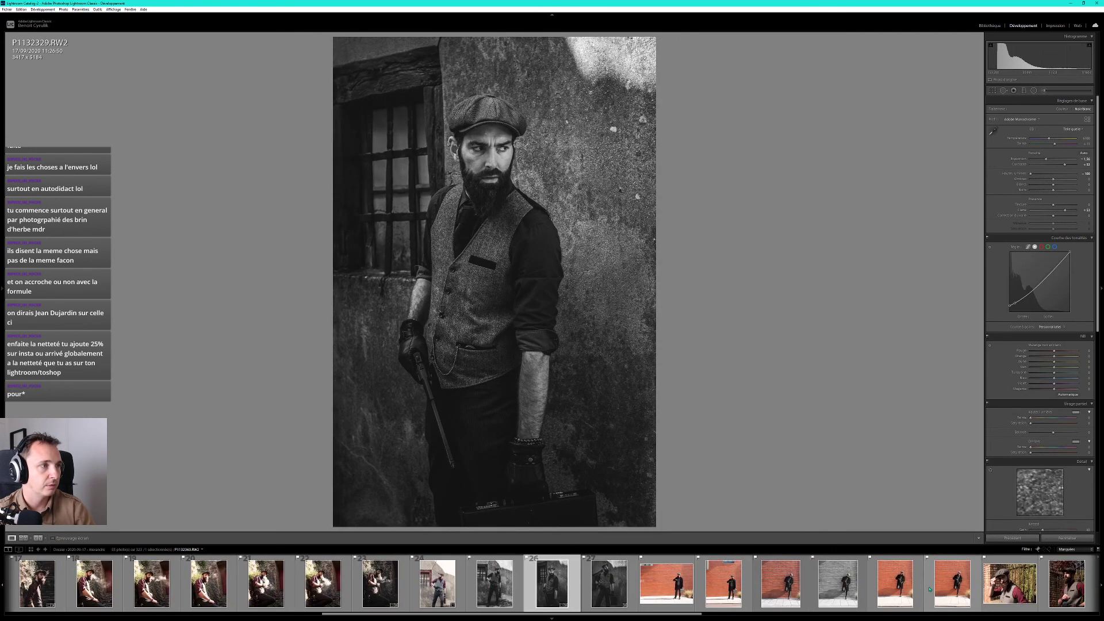
{"action": "key", "text": "Right"}
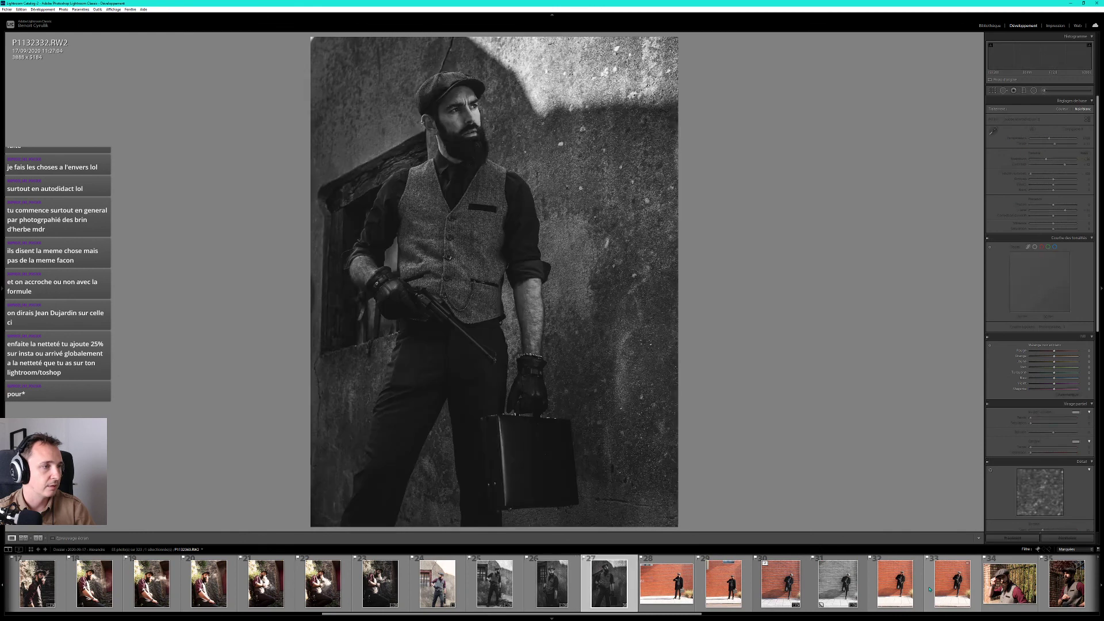
{"action": "key", "text": "Right"}
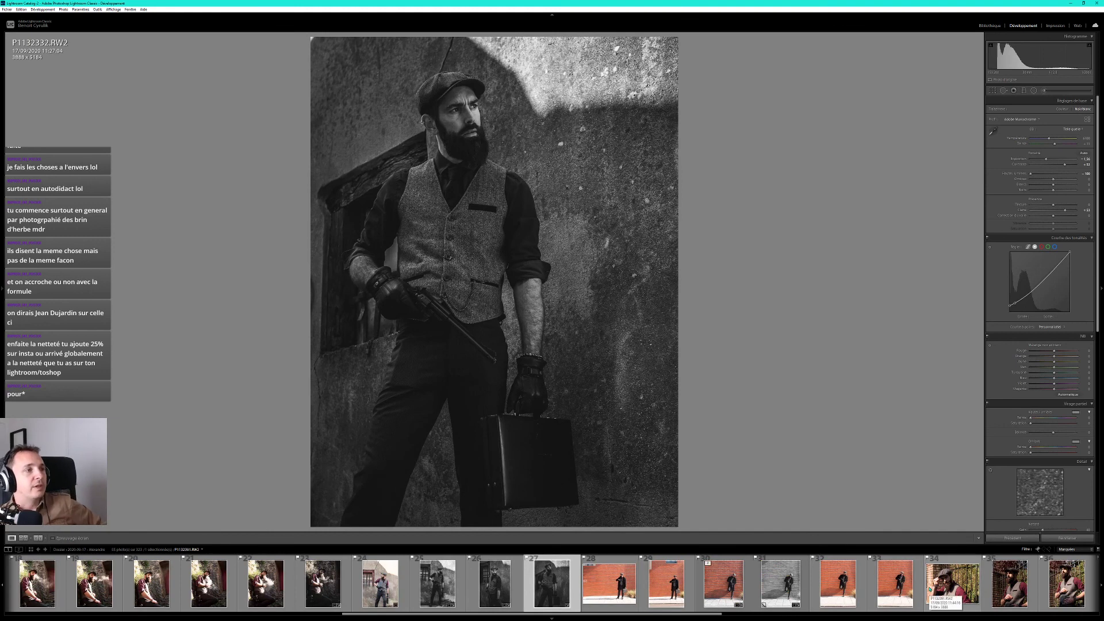
{"action": "key", "text": "Left"}
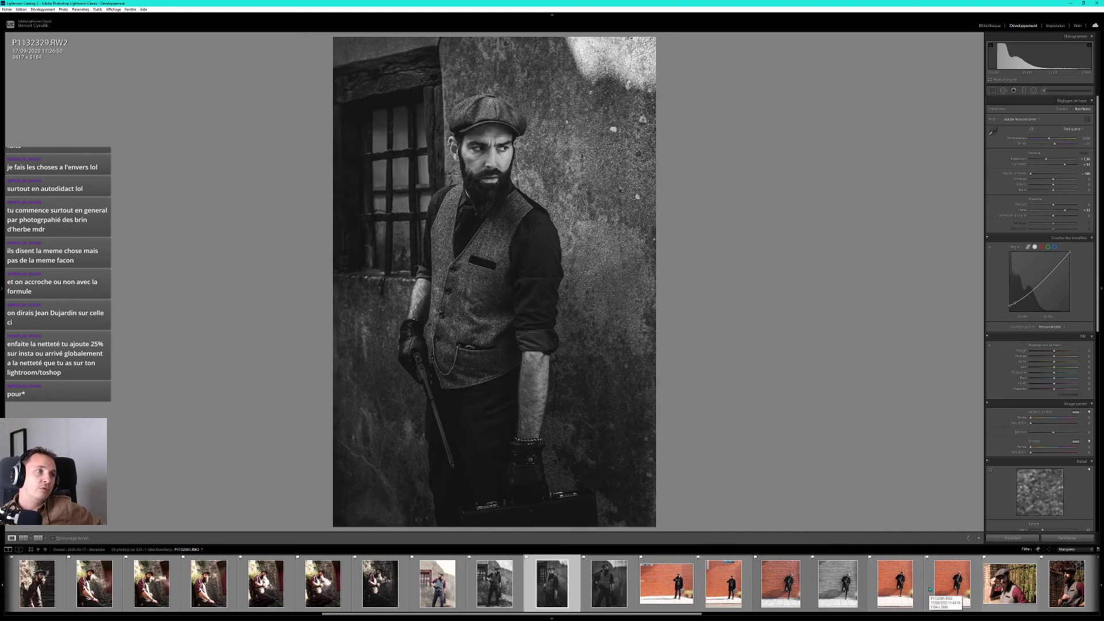
{"action": "key", "text": "Right"}
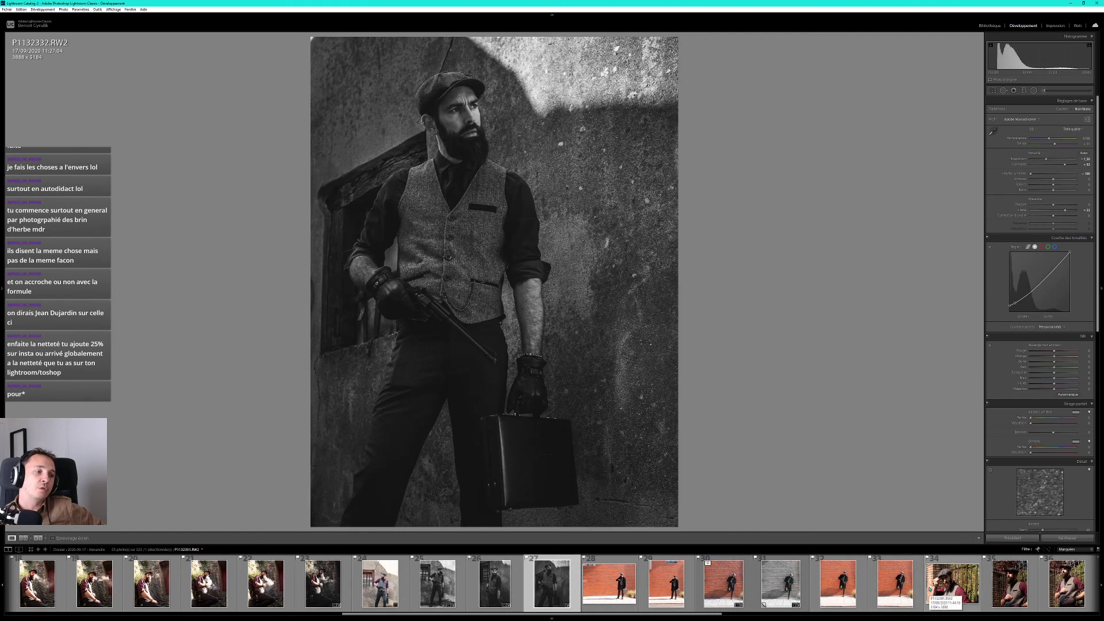
{"action": "key", "text": "Left"}
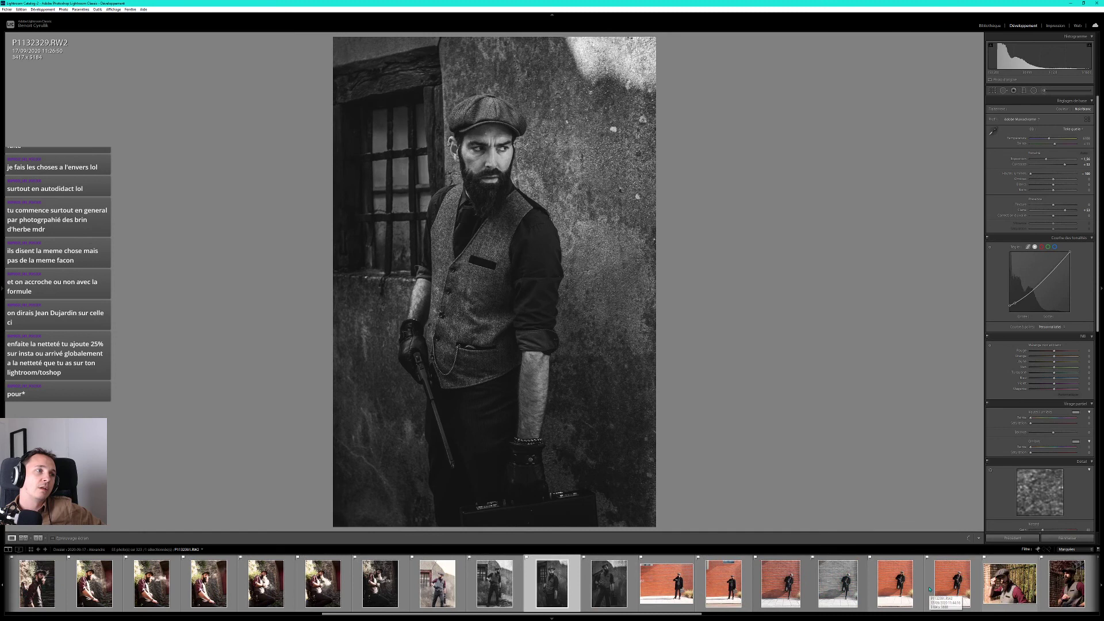
{"action": "key", "text": "Right"}
{"action": "scroll", "coordinate": [930, 589], "scroll_direction": "down", "scroll_amount": 2}
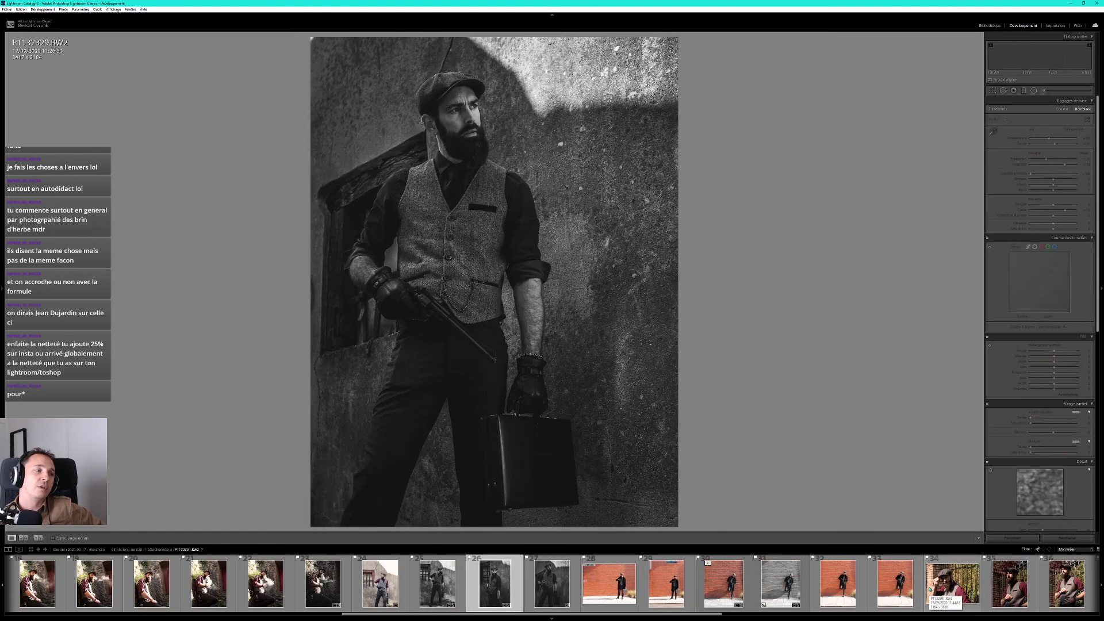
{"action": "key", "text": "Left"}
{"action": "key", "text": "Right"}
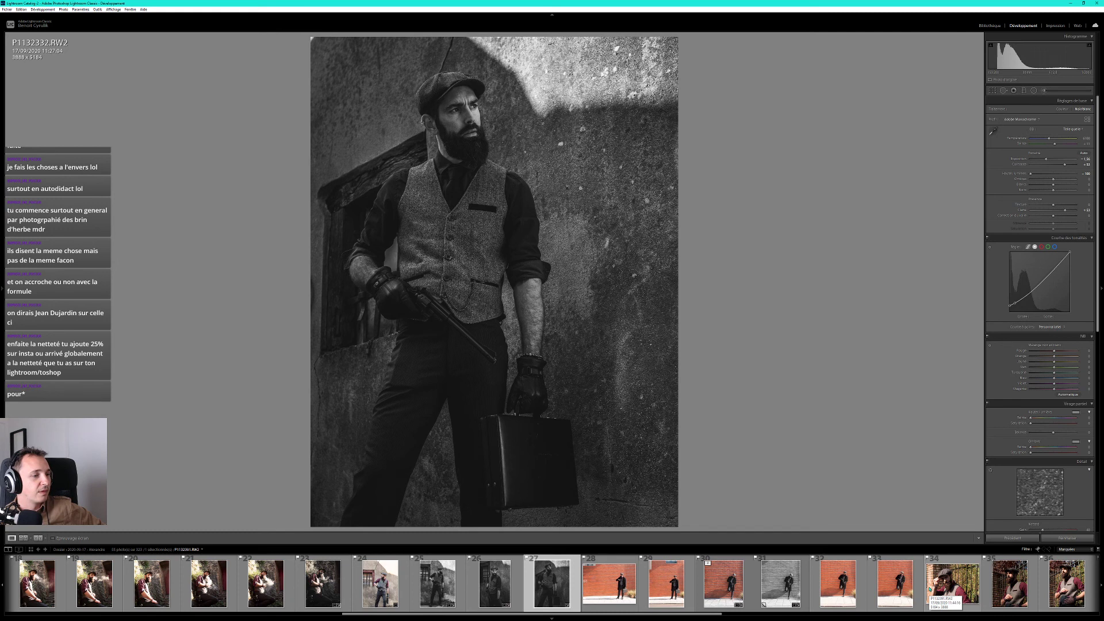
{"action": "key", "text": "Left"}
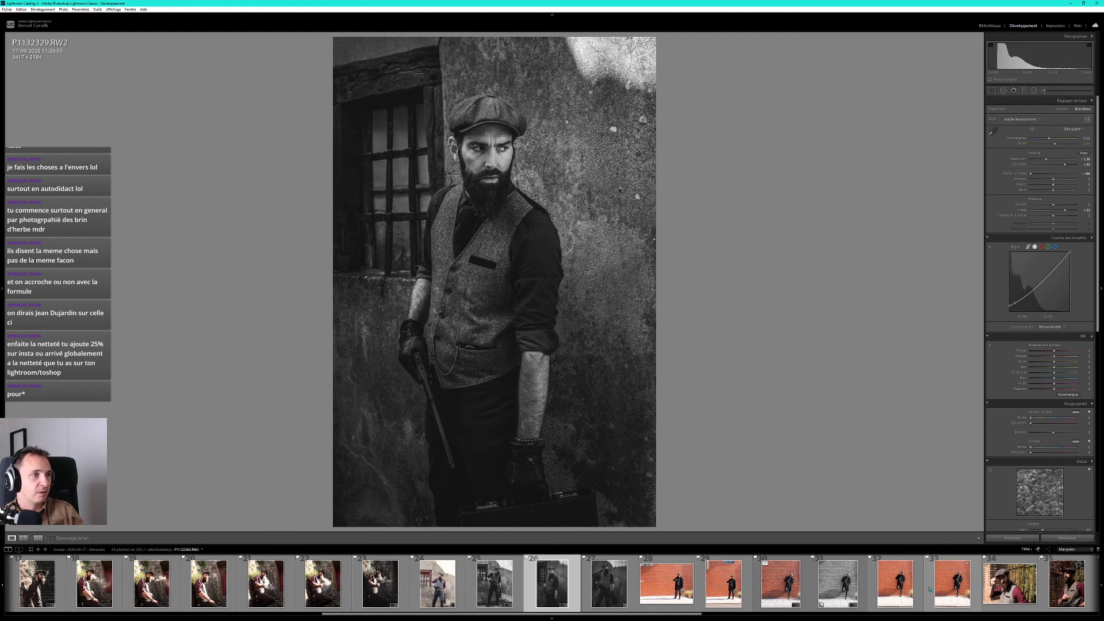
Export P1132329 with previous settings, then keep comparing it against P1132332.
{"action": "key", "text": "ctrl+alt+shift+e"}
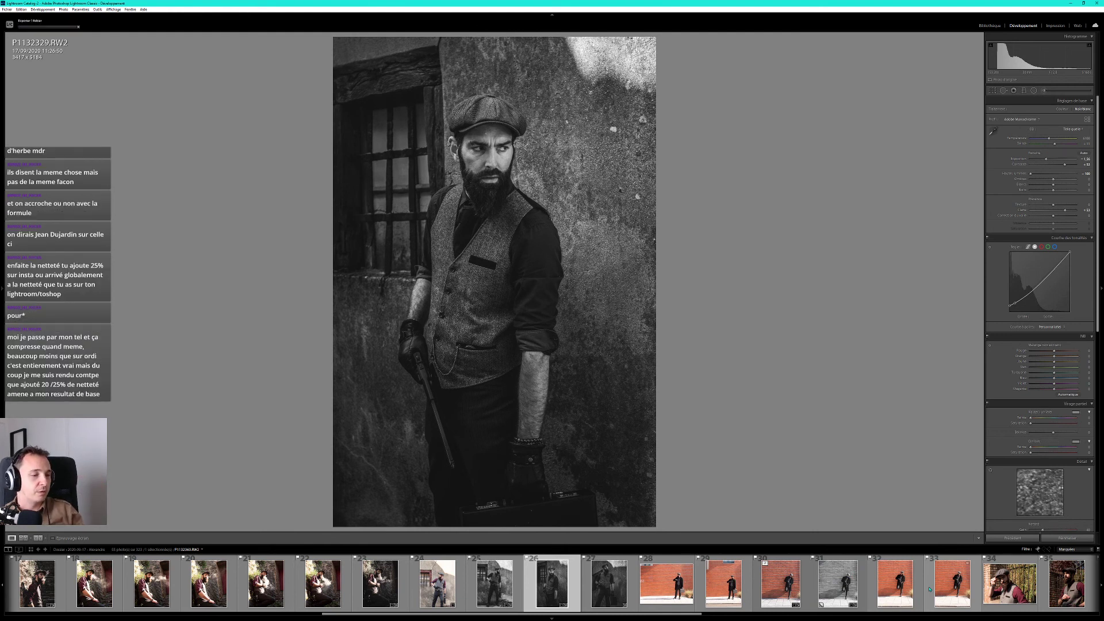
{"action": "key", "text": "Right"}
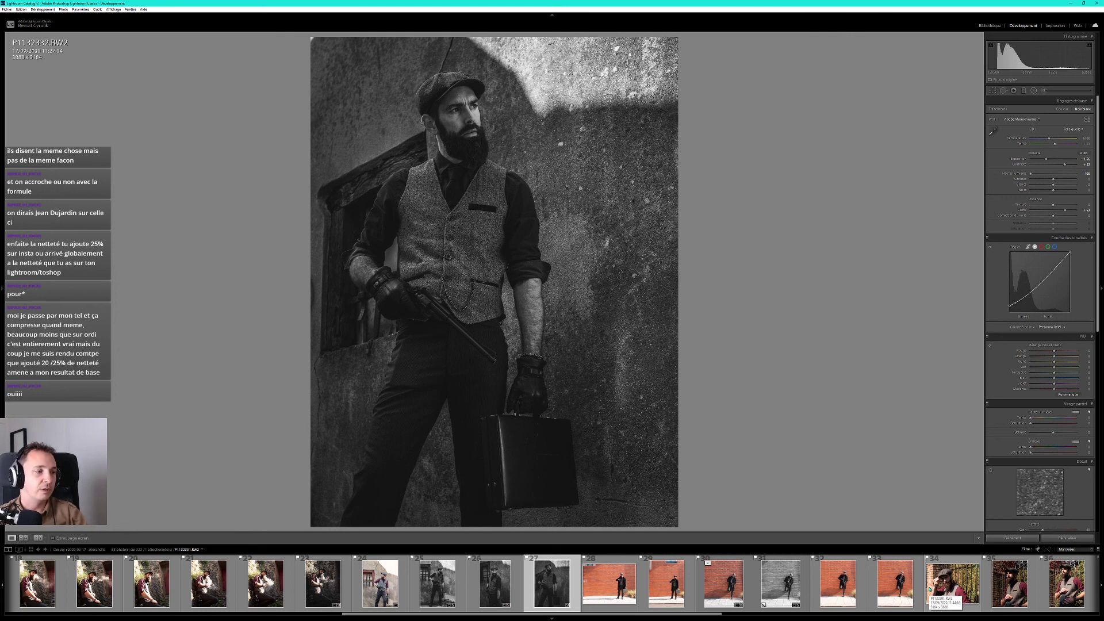
{"action": "key", "text": "Left"}
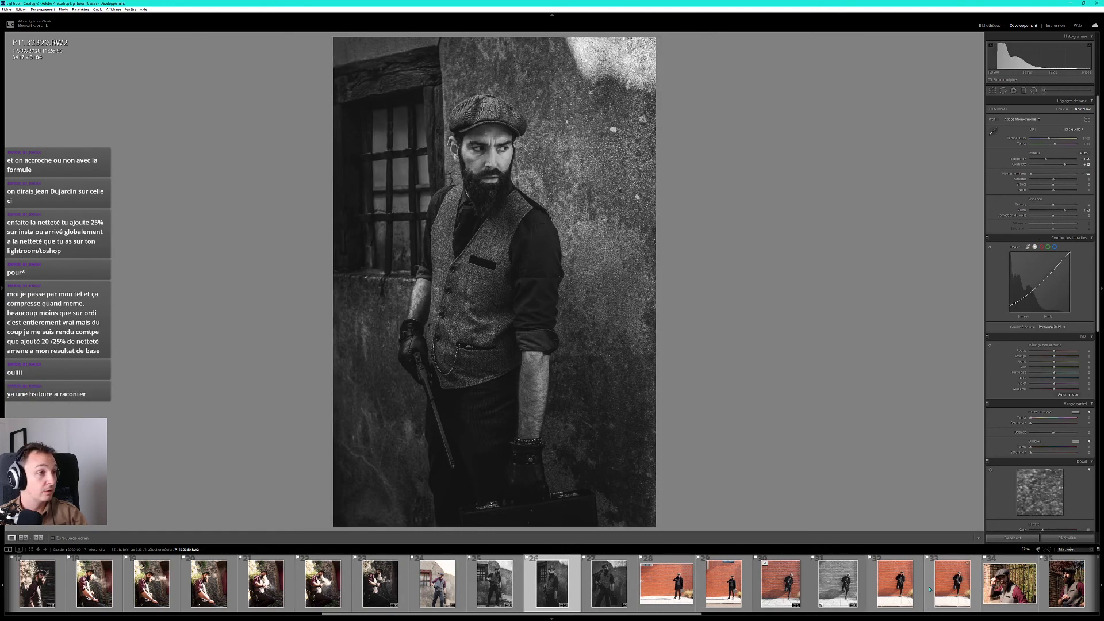
{"action": "key", "text": "Right"}
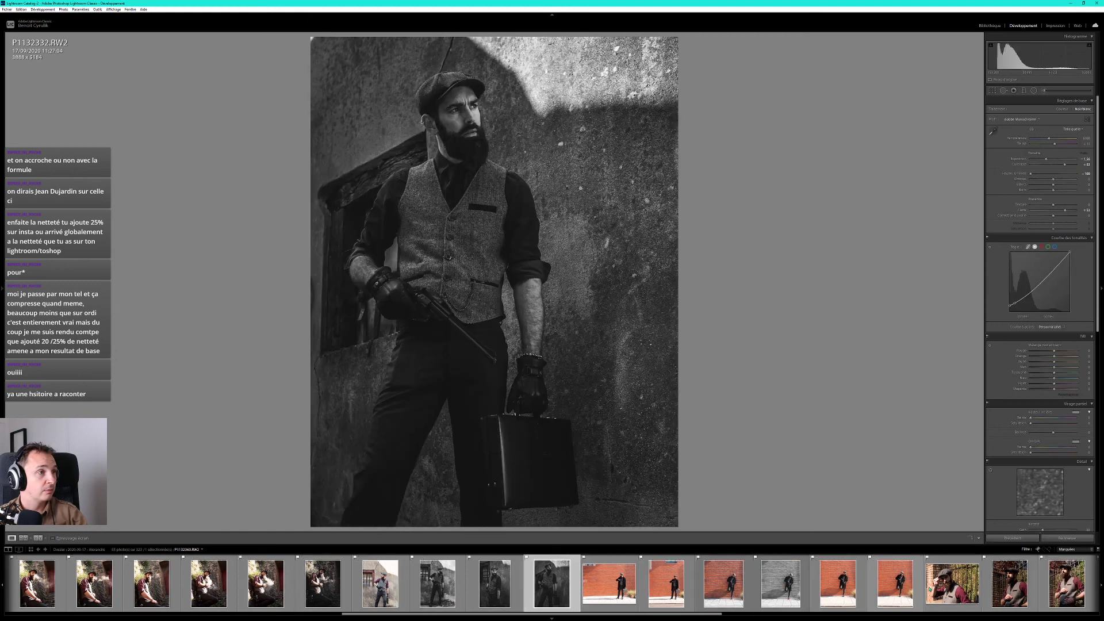
{"action": "key", "text": "Left"}
{"action": "key", "text": "Right"}
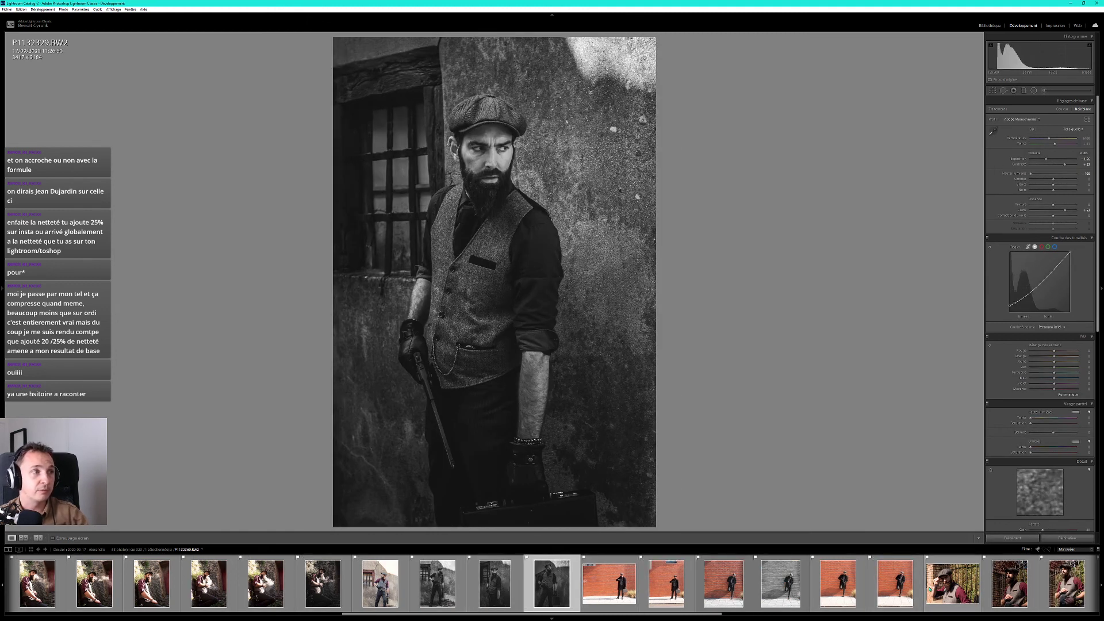
{"action": "key", "text": "Right"}
{"action": "key", "text": "Right"}
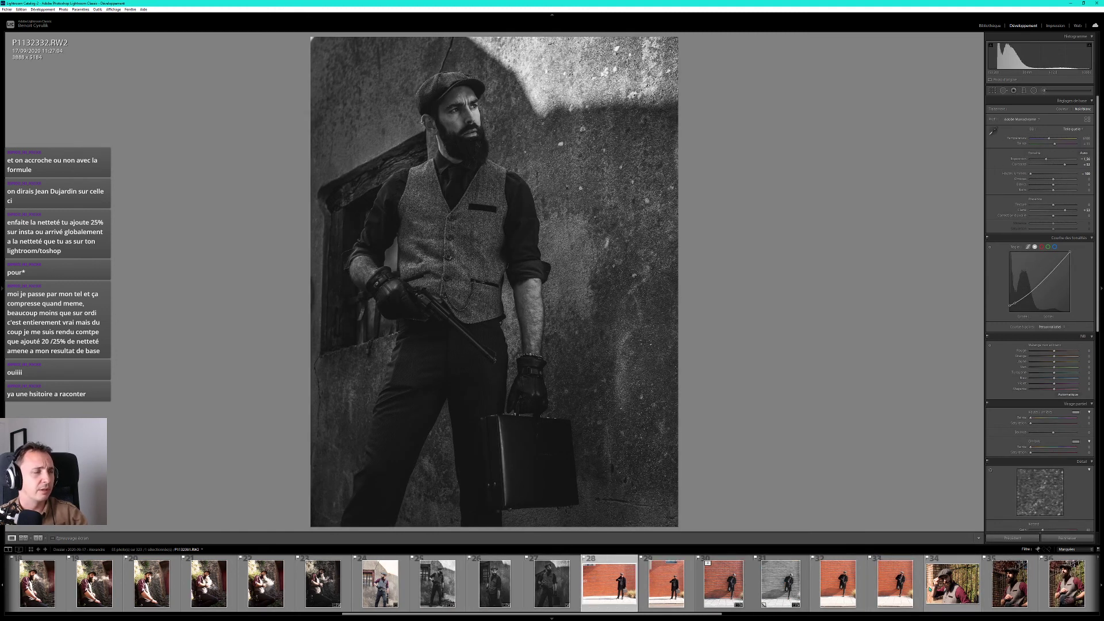
Browse past P1132413 and close-up P1132393, then return to black-and-white P1132329.
{"action": "scroll", "coordinate": [552, 583], "scroll_direction": "down", "scroll_amount": 4}
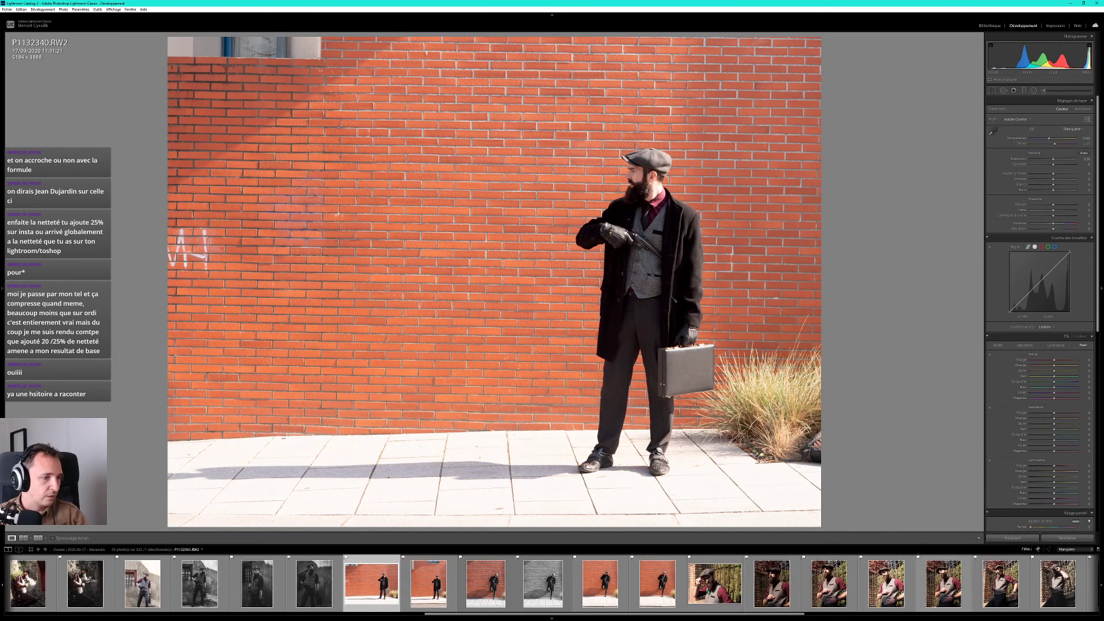
{"action": "scroll", "coordinate": [696, 587], "scroll_direction": "down", "scroll_amount": 1}
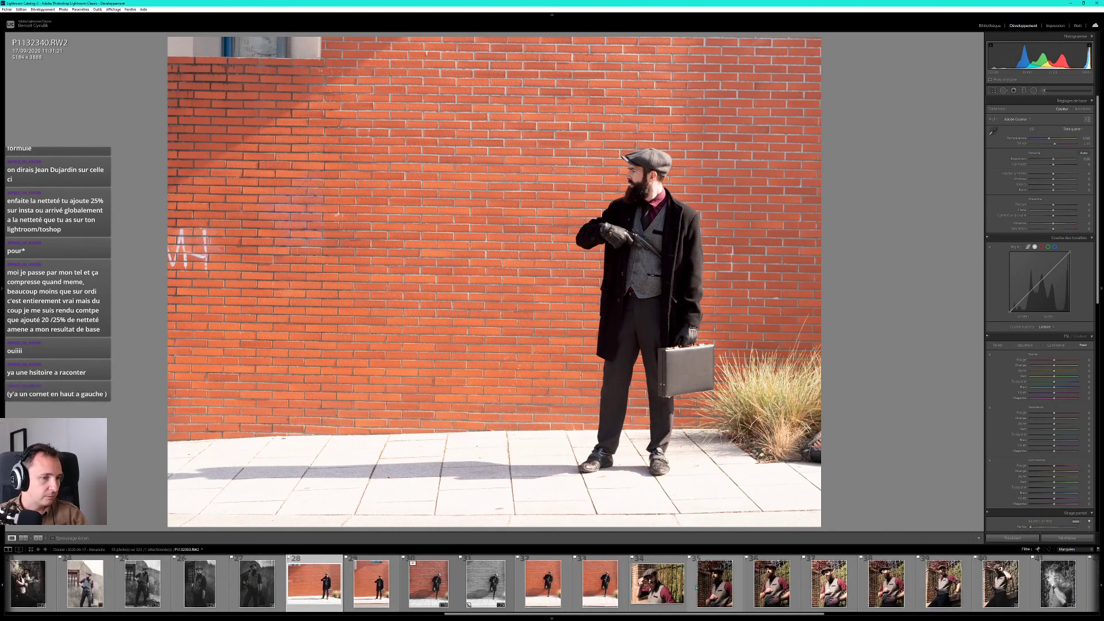
{"action": "scroll", "coordinate": [789, 587], "scroll_direction": "down", "scroll_amount": 4}
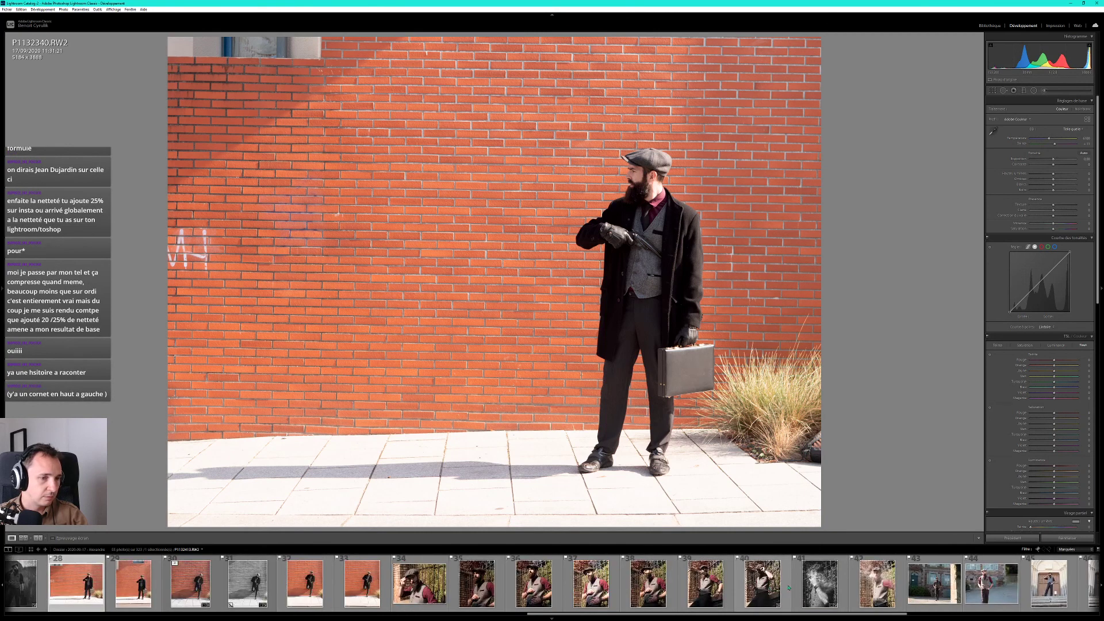
{"action": "left_click", "coordinate": [777, 587]}
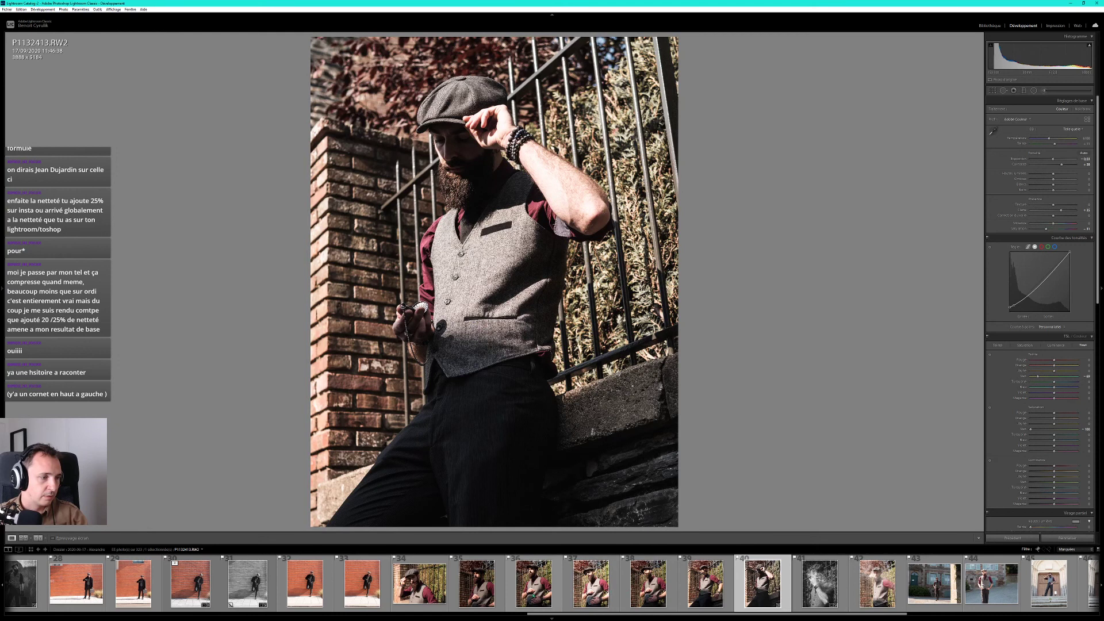
{"action": "left_click", "coordinate": [477, 584]}
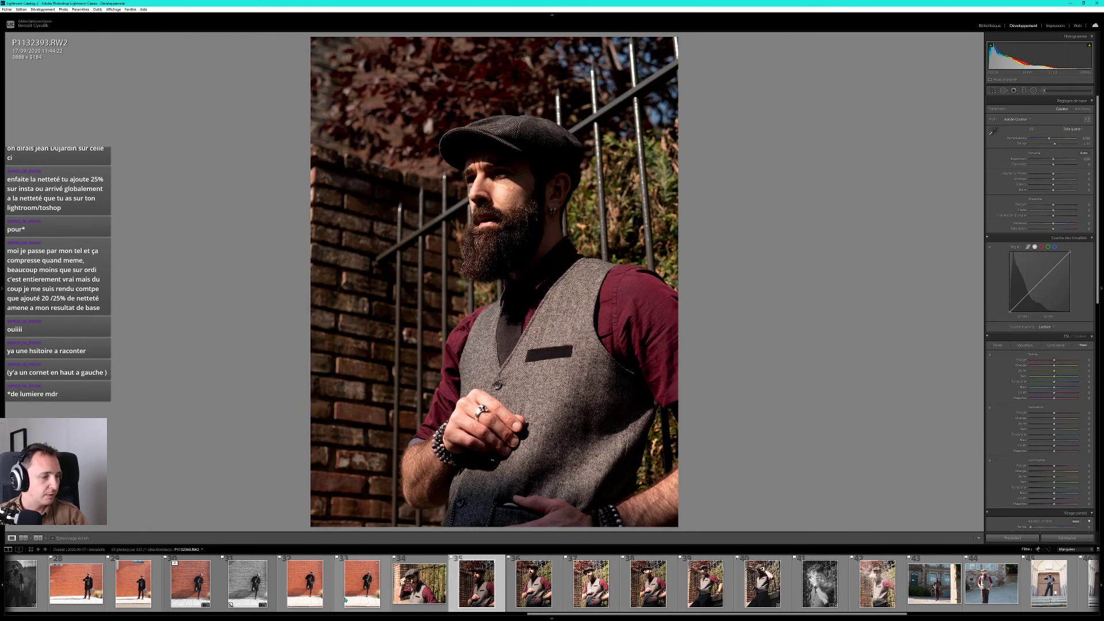
{"action": "scroll", "coordinate": [454, 591], "scroll_direction": "up", "scroll_amount": 5}
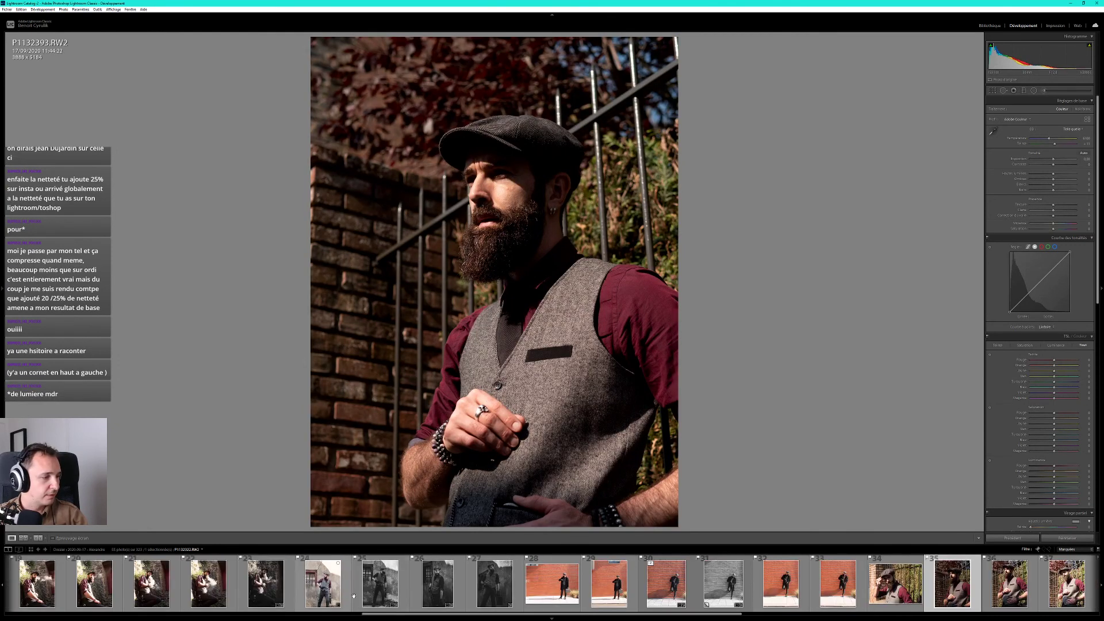
{"action": "left_click", "coordinate": [425, 590]}
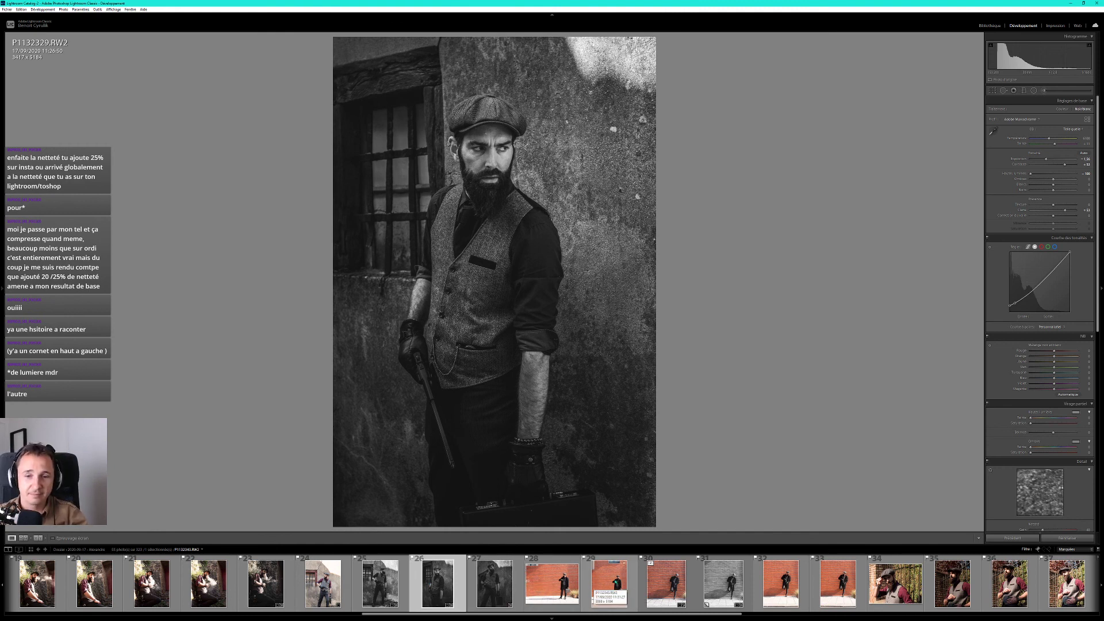
Compare black-and-white P1132332 and P1132329, then revisit colour shot P1132413.
{"action": "left_click", "coordinate": [501, 585]}
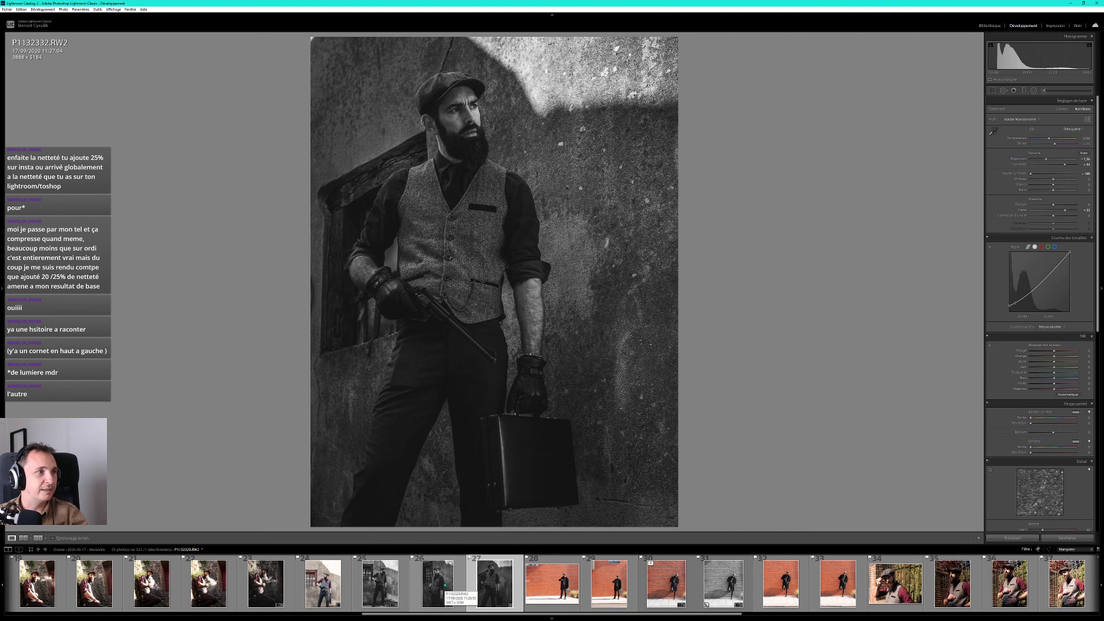
{"action": "left_click", "coordinate": [444, 586]}
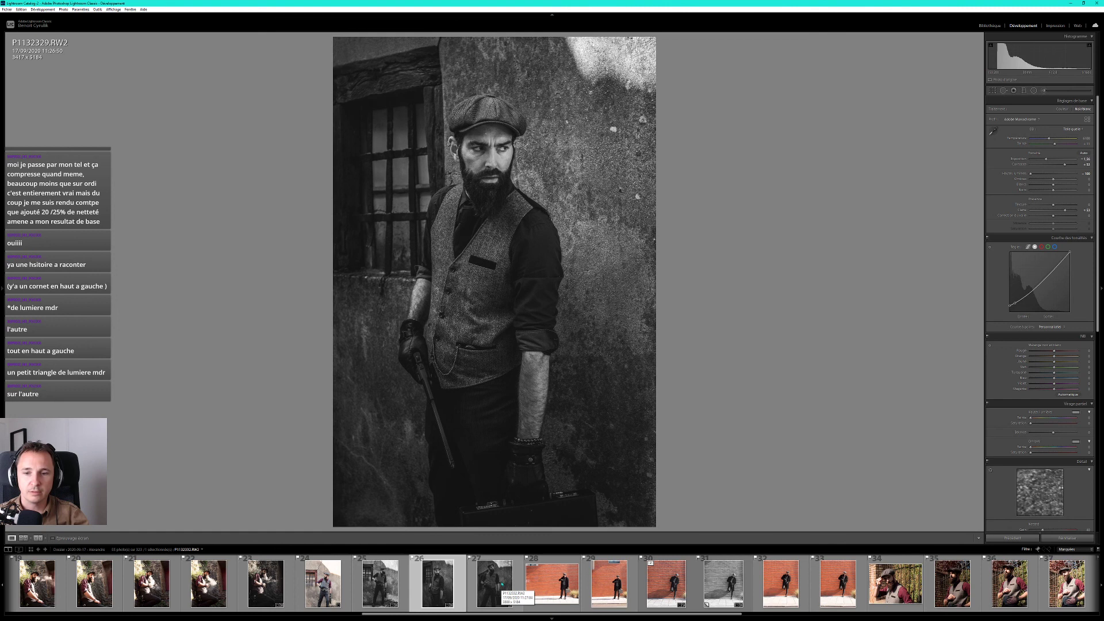
{"action": "scroll", "coordinate": [834, 584], "scroll_direction": "down", "scroll_amount": 4}
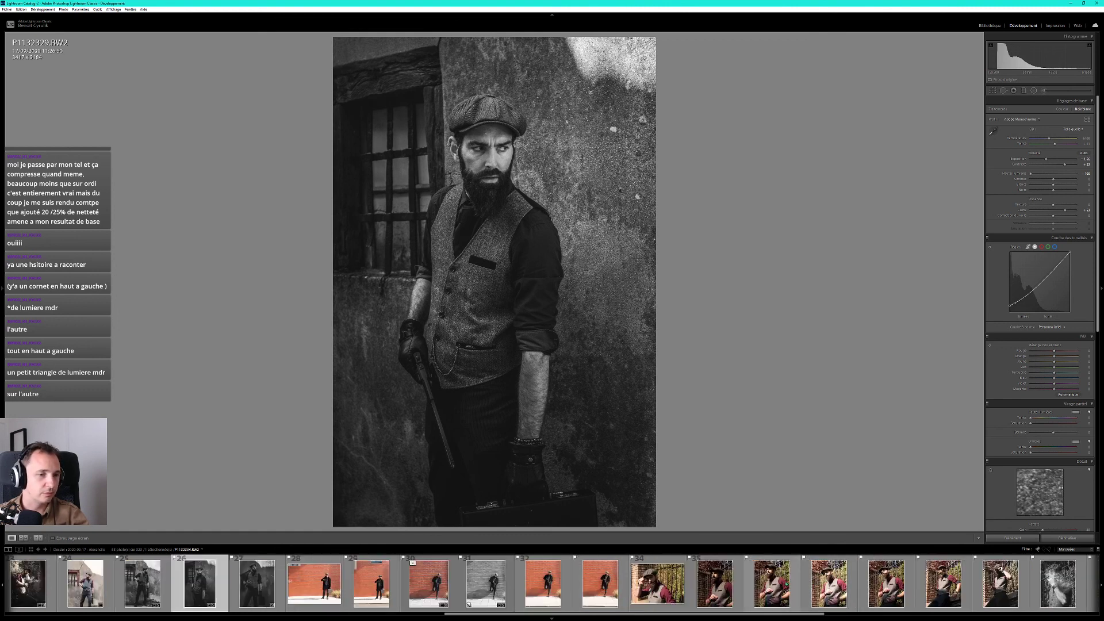
{"action": "left_click", "coordinate": [981, 587]}
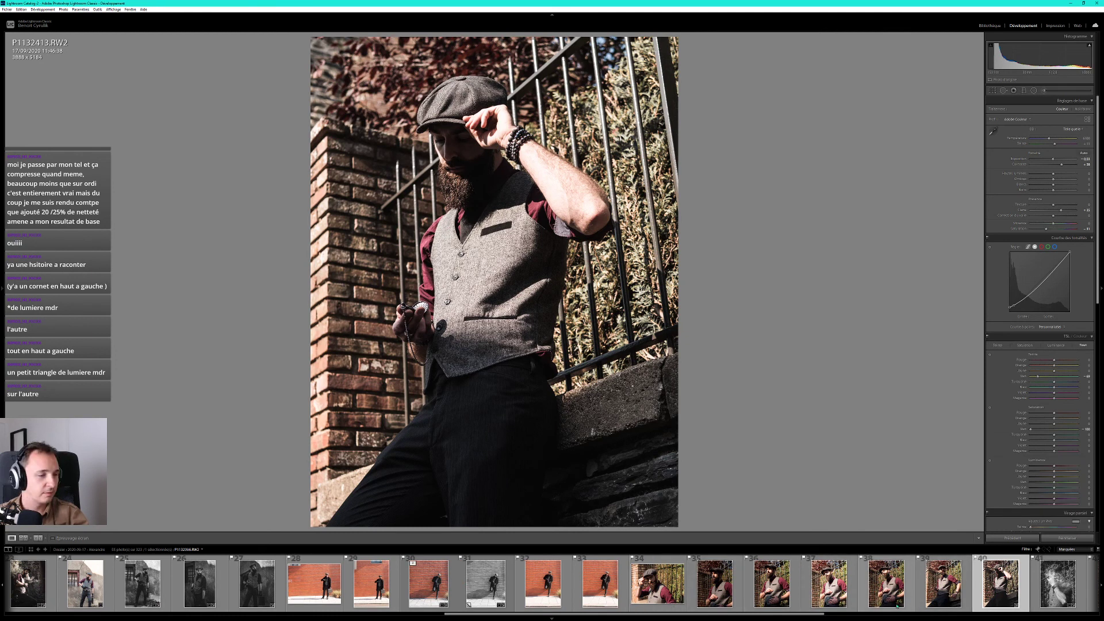
Review P1132393 and P1132410, return to P1132413, then open smoke portrait P1132432.
{"action": "scroll", "coordinate": [815, 603], "scroll_direction": "down", "scroll_amount": 4}
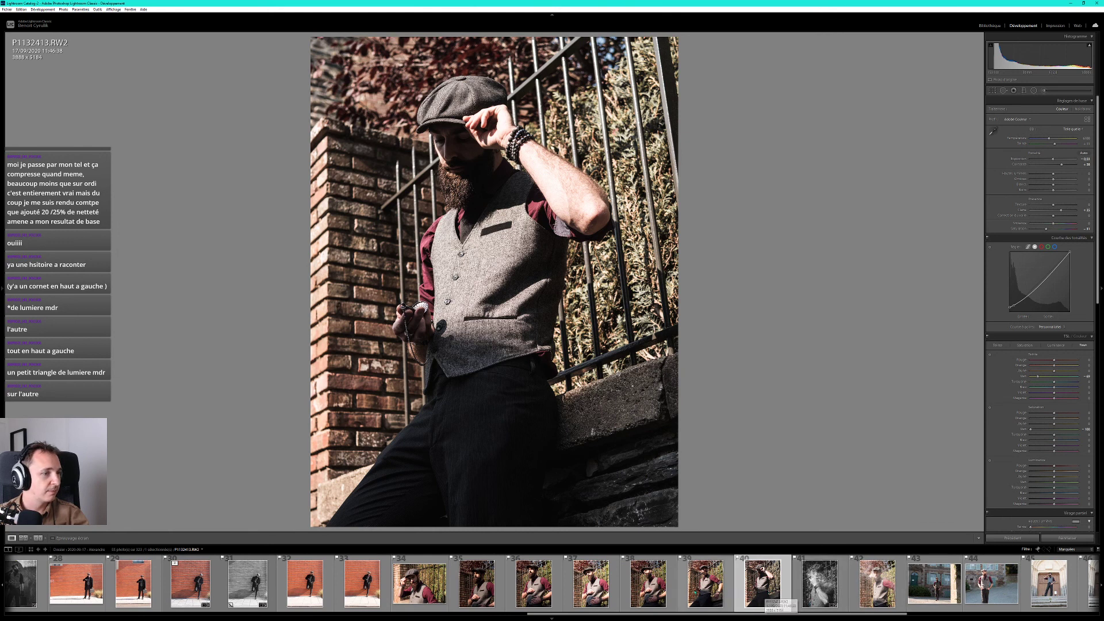
{"action": "left_click", "coordinate": [476, 583]}
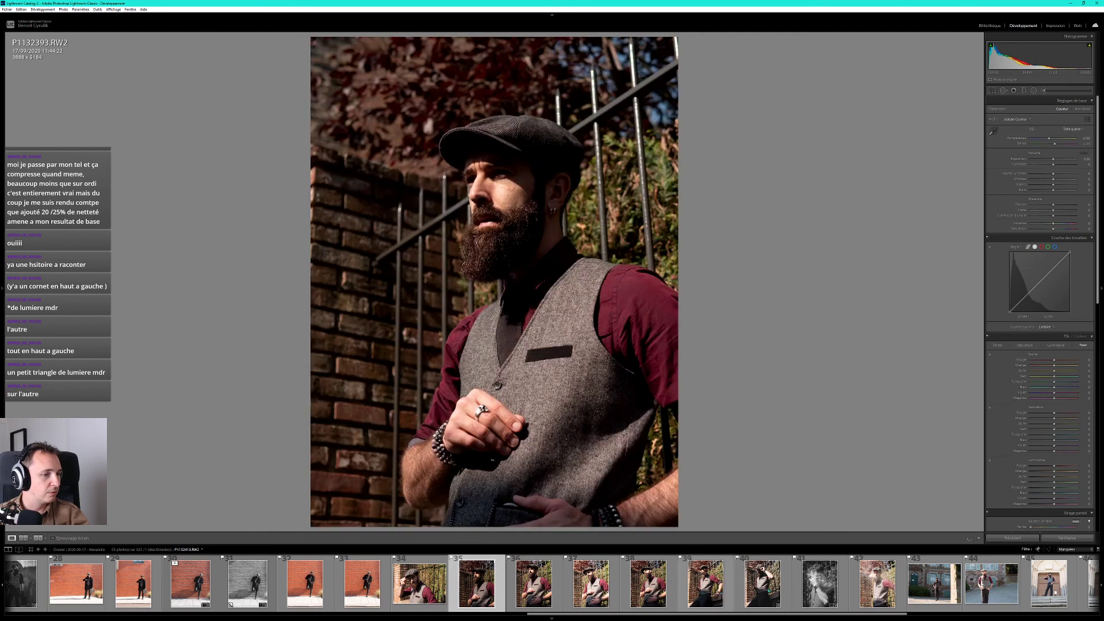
{"action": "left_click", "coordinate": [705, 584]}
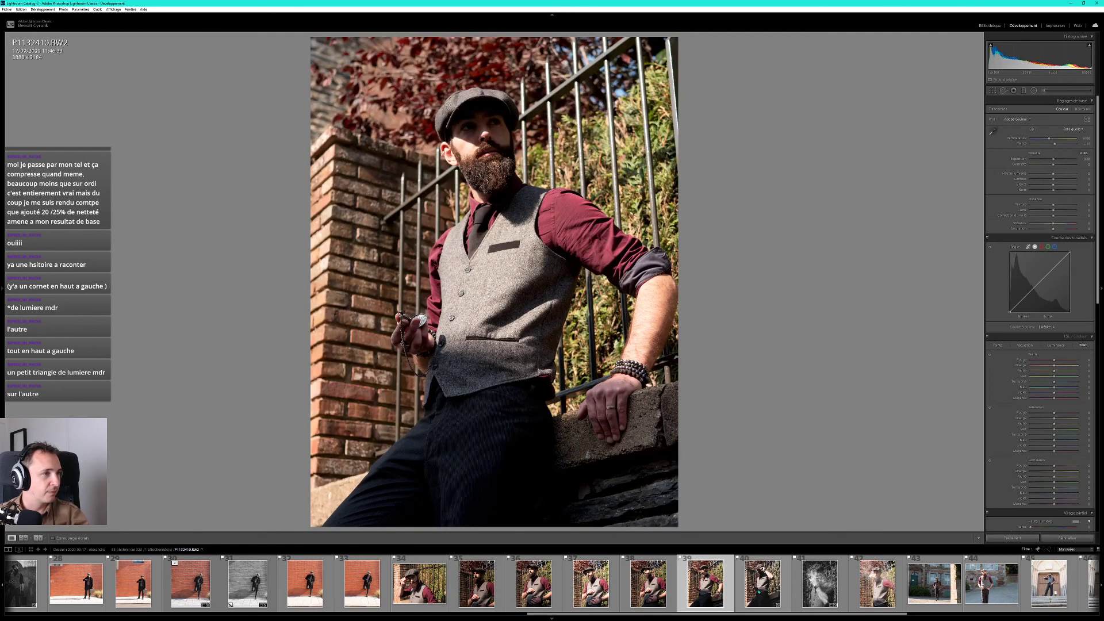
{"action": "left_click", "coordinate": [759, 592]}
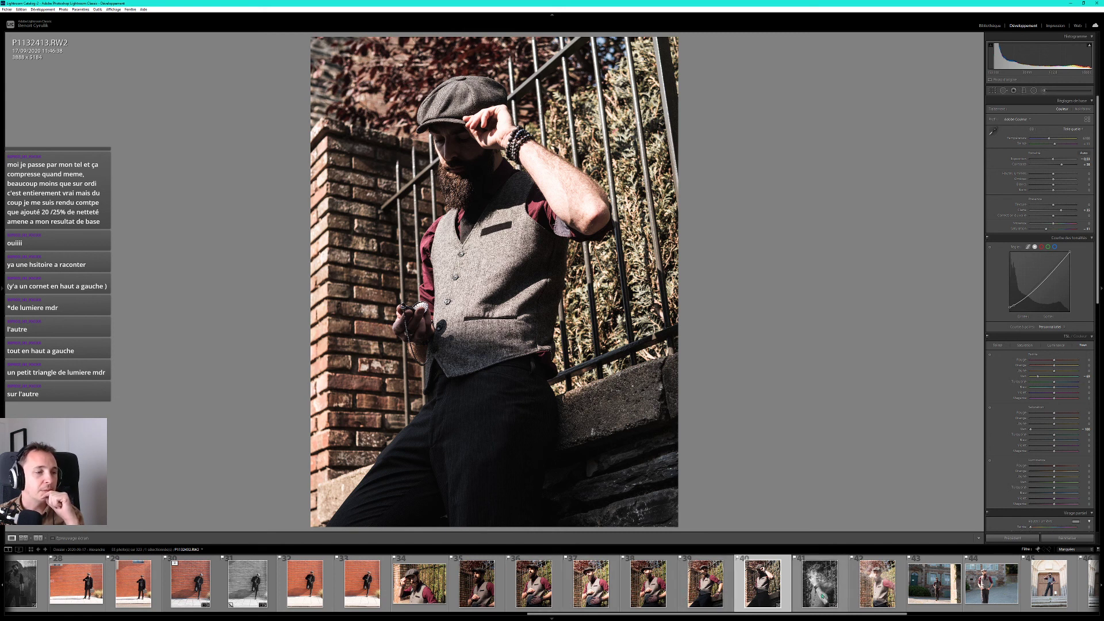
{"action": "scroll", "coordinate": [823, 583], "scroll_direction": "down", "scroll_amount": 4}
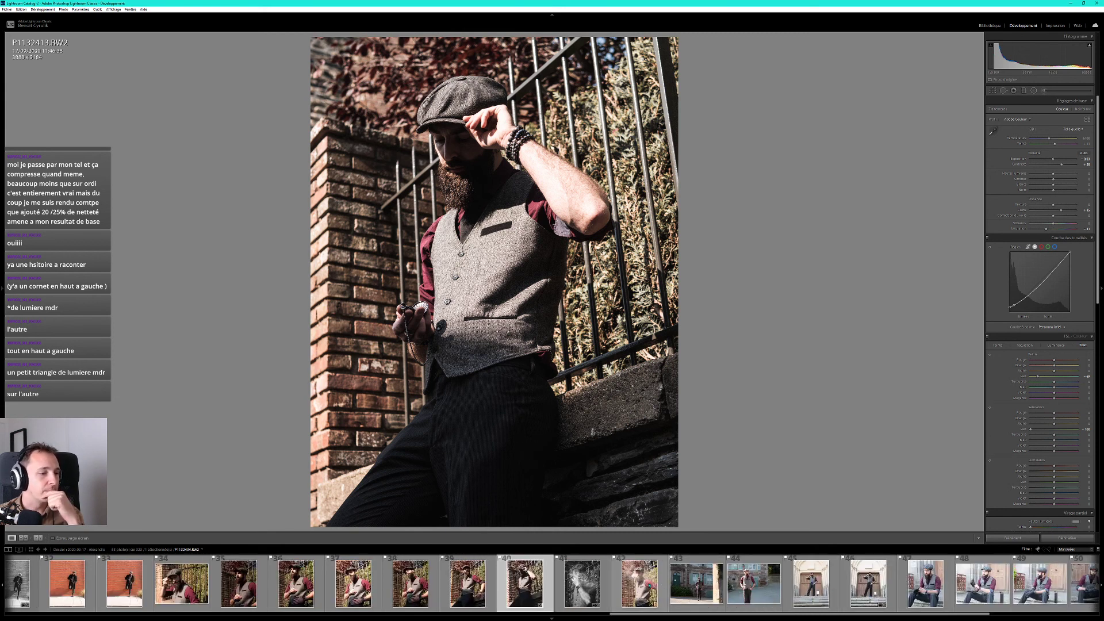
{"action": "left_click", "coordinate": [589, 585]}
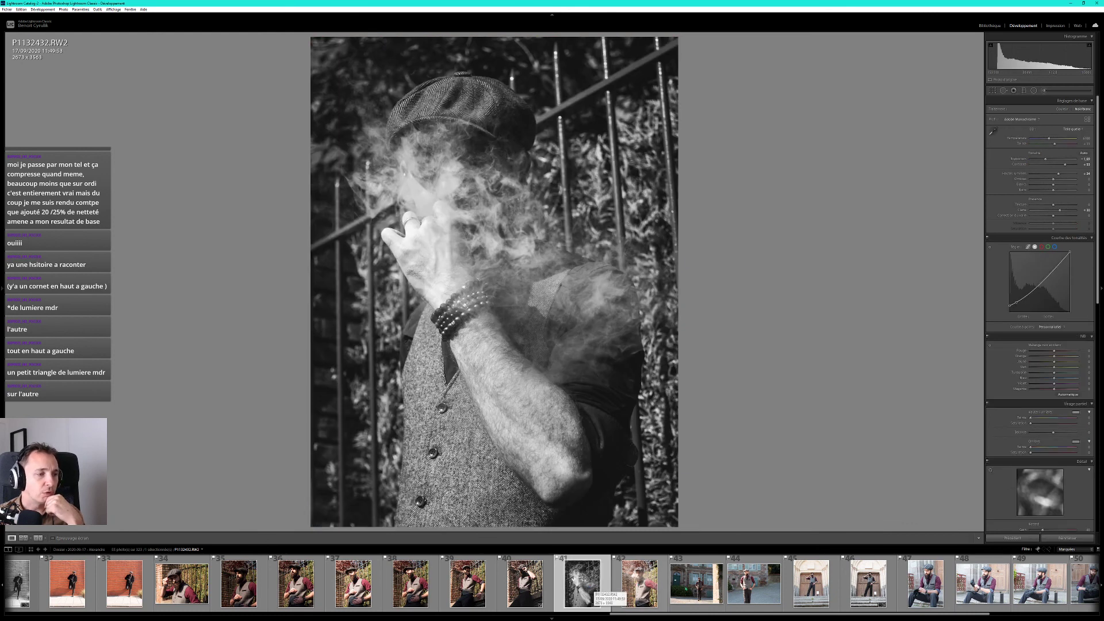
{"action": "scroll", "coordinate": [850, 591], "scroll_direction": "down", "scroll_amount": 3}
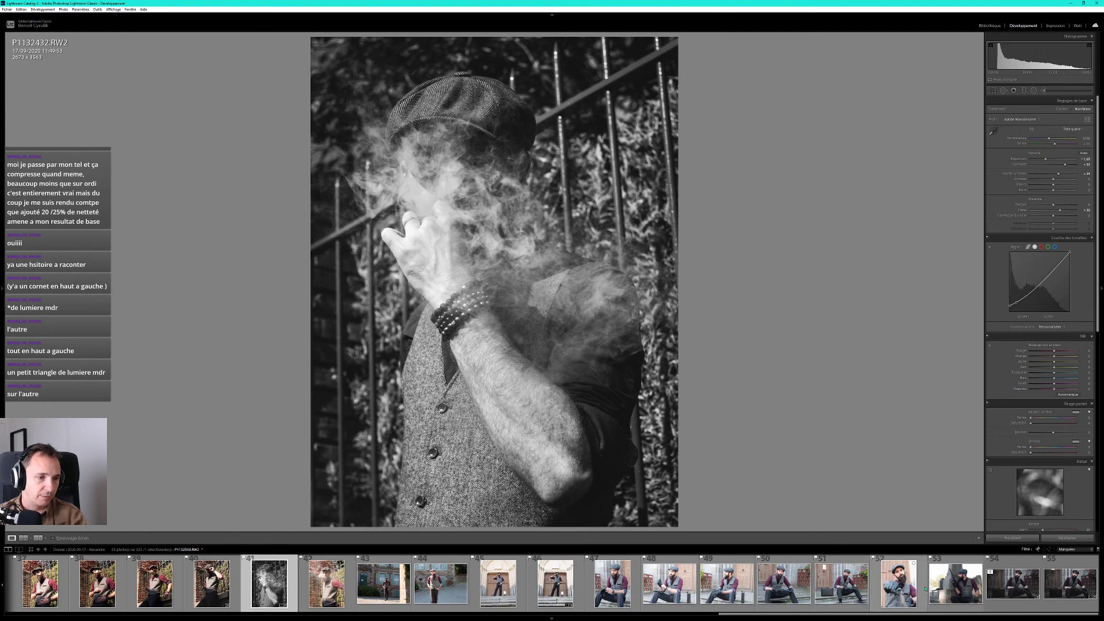
Export retouched P1132501-Modifier.tif after comparing it with the raw, then open P1132474.
{"action": "left_click", "coordinate": [1069, 584]}
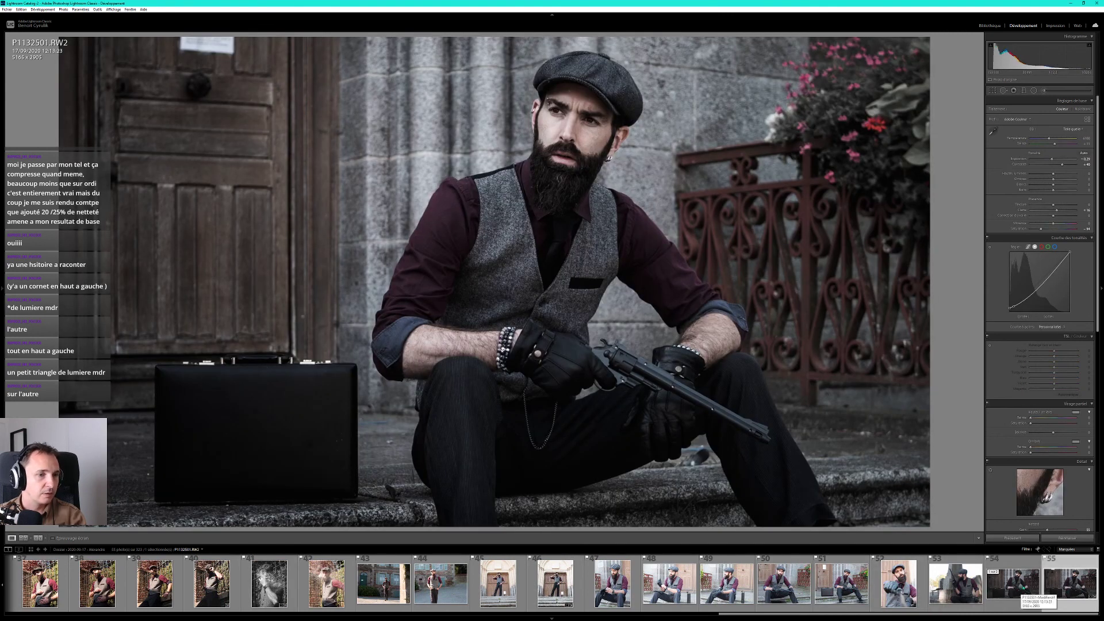
{"action": "left_click", "coordinate": [1024, 588]}
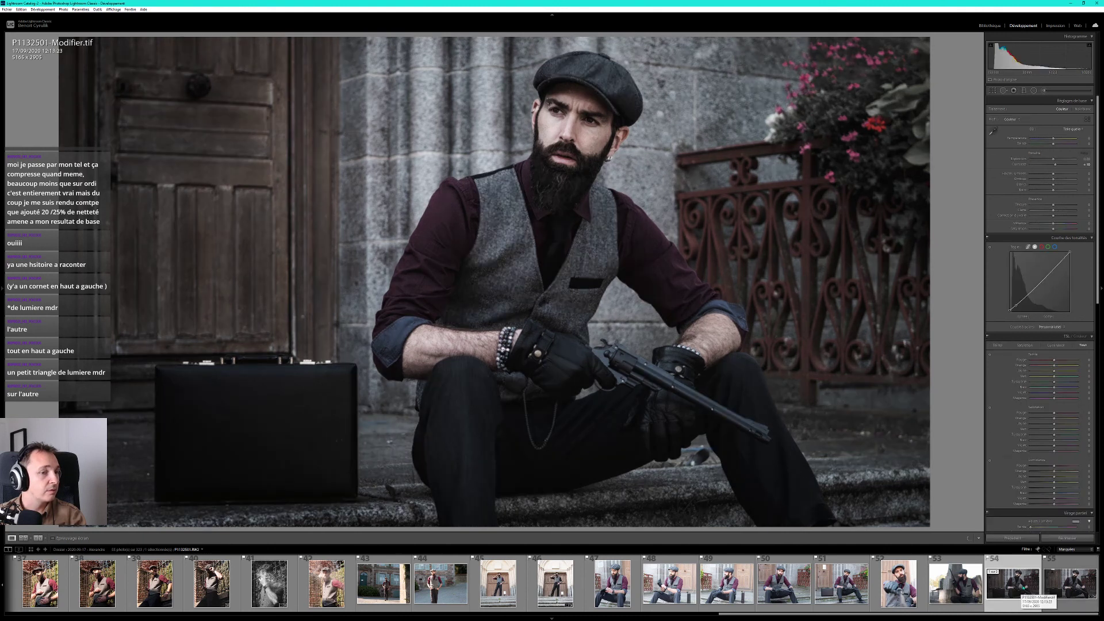
{"action": "left_click", "coordinate": [1070, 584]}
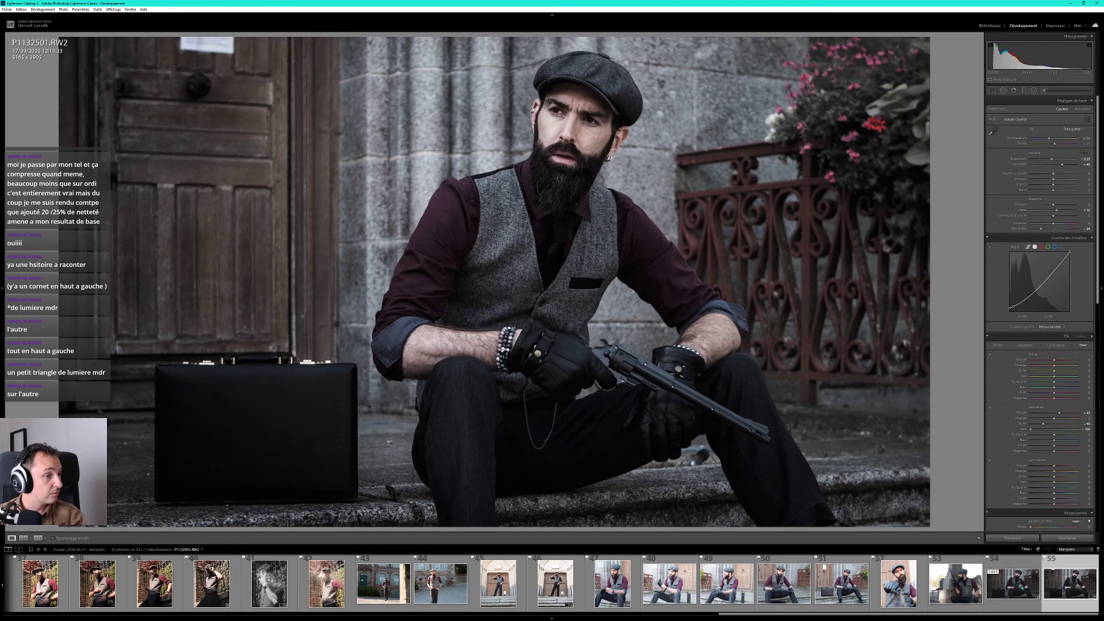
{"action": "key", "text": "Left"}
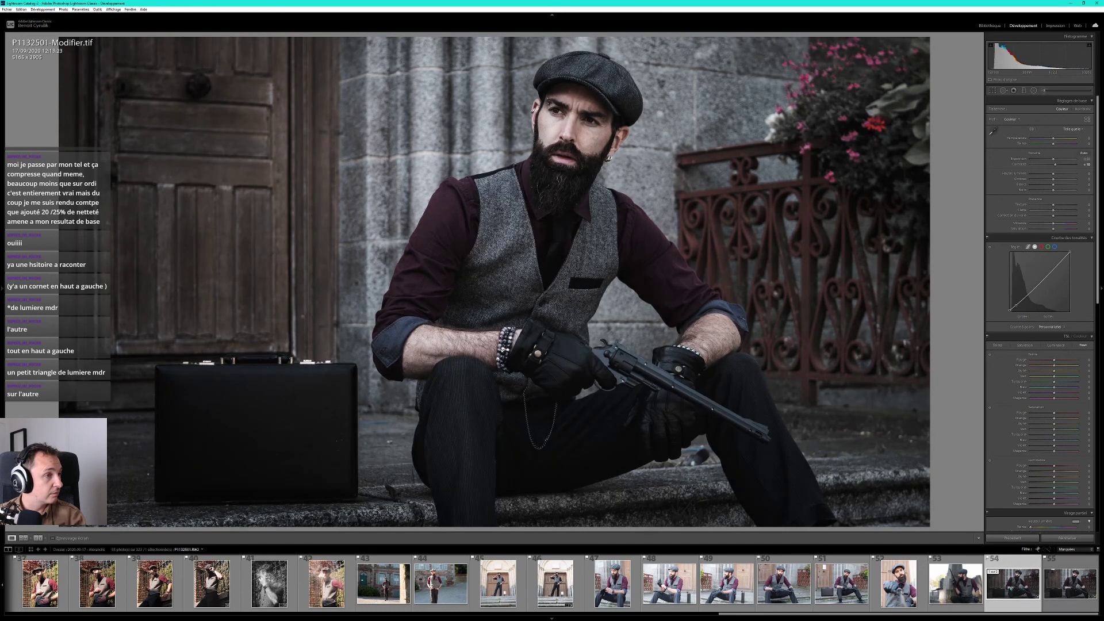
{"action": "key", "text": "ctrl+alt+shift+e"}
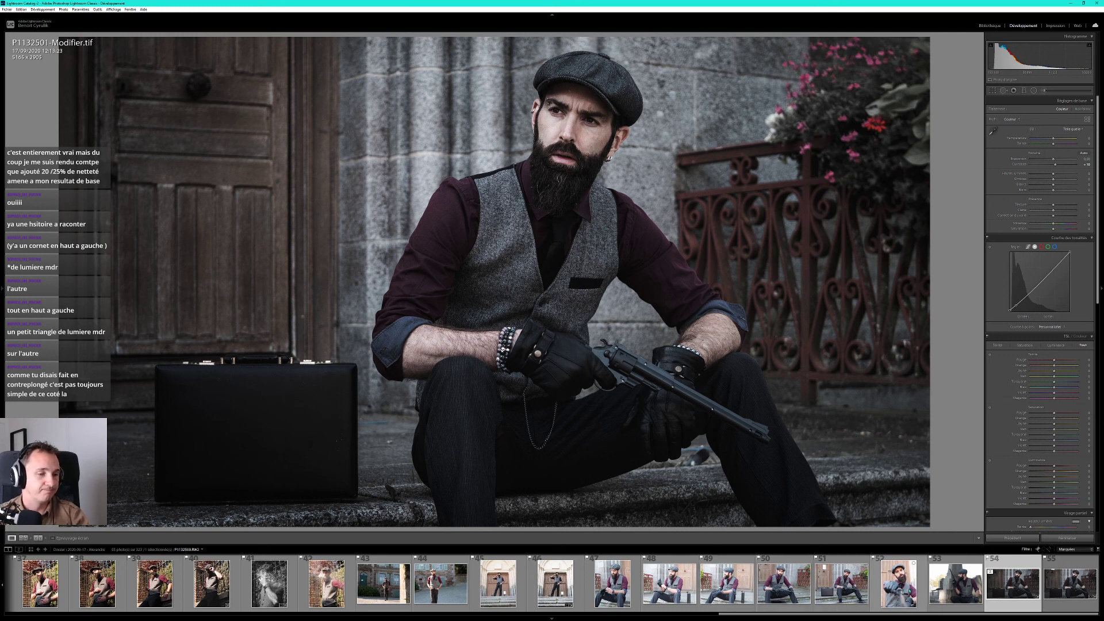
{"action": "left_click", "coordinate": [541, 600]}
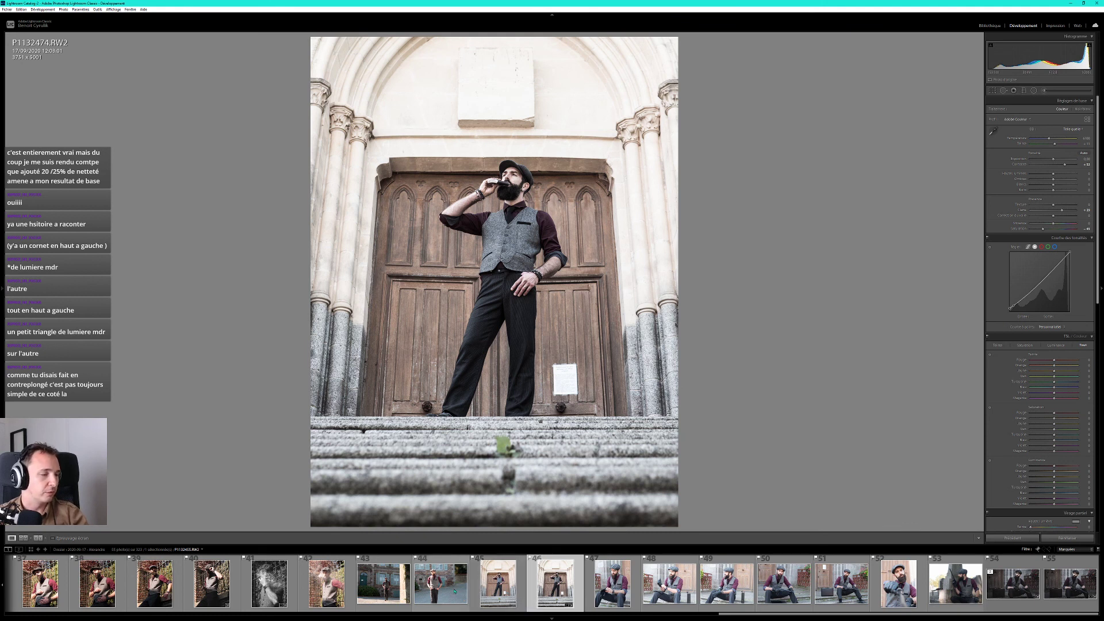
Revisit P1132501 and its retouched tif, then load cemetery photo P1132545.
{"action": "scroll", "coordinate": [454, 591], "scroll_direction": "up", "scroll_amount": 4}
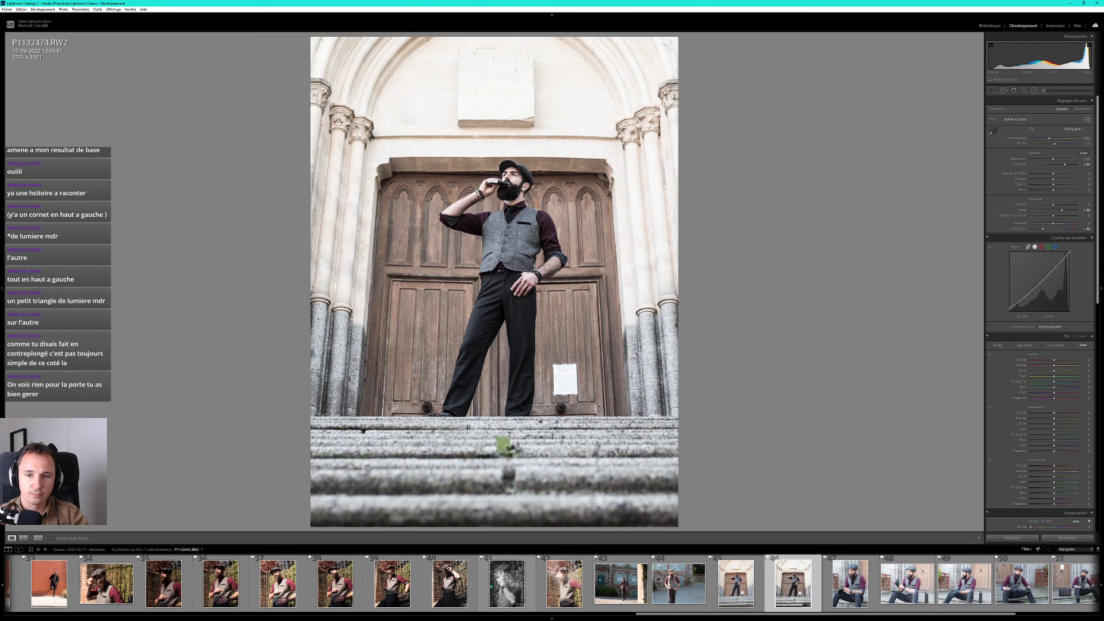
{"action": "scroll", "coordinate": [830, 589], "scroll_direction": "down", "scroll_amount": 4}
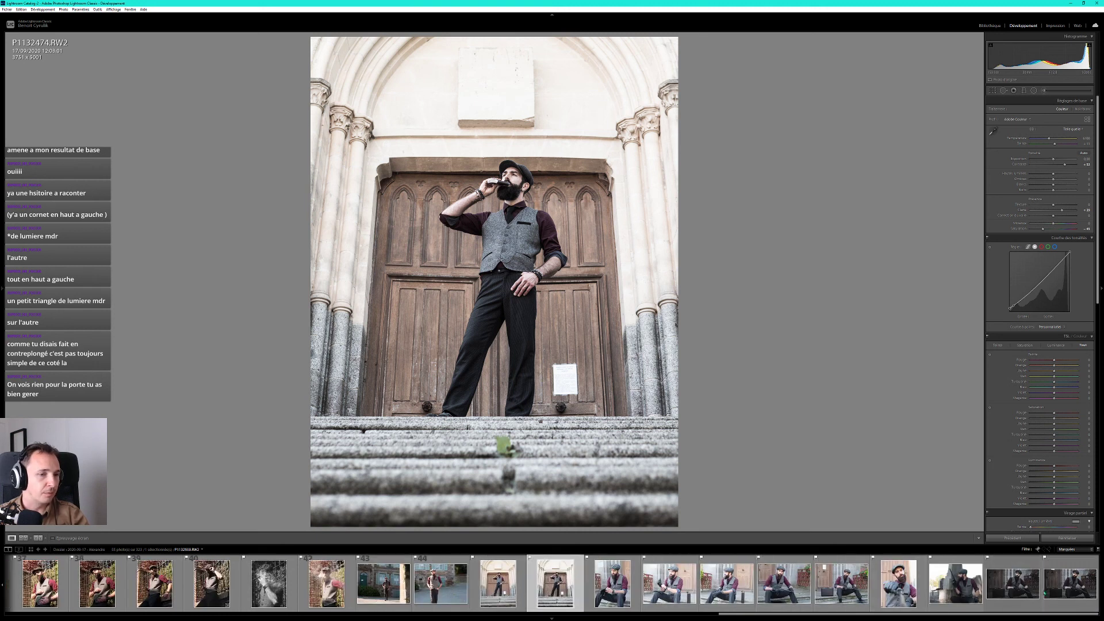
{"action": "left_click", "coordinate": [1053, 588]}
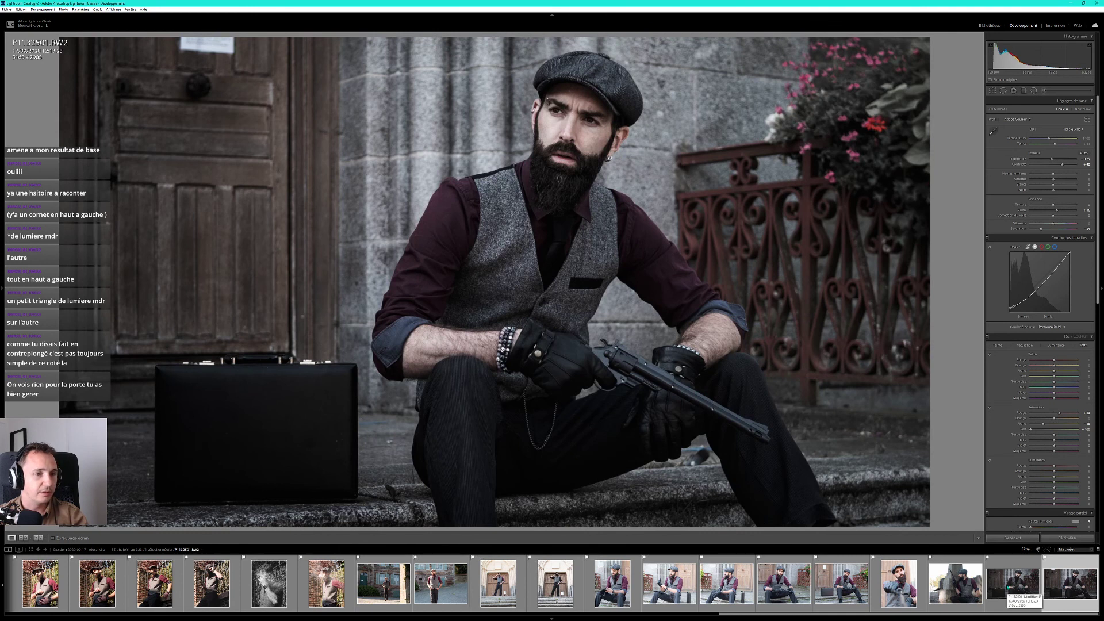
{"action": "left_click", "coordinate": [1010, 587]}
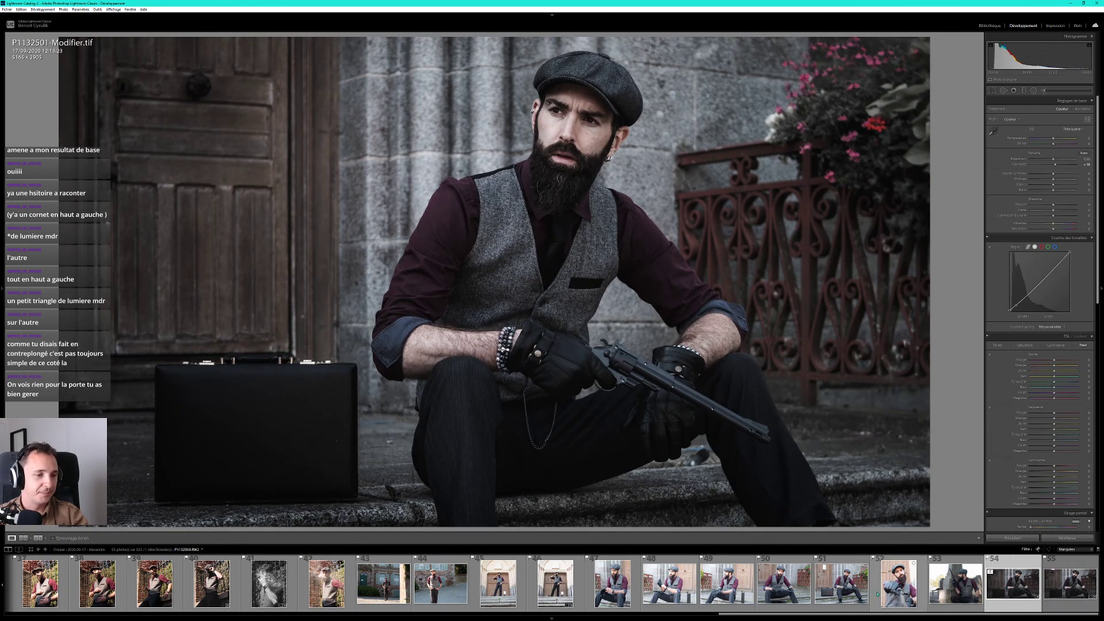
{"action": "left_click", "coordinate": [948, 591]}
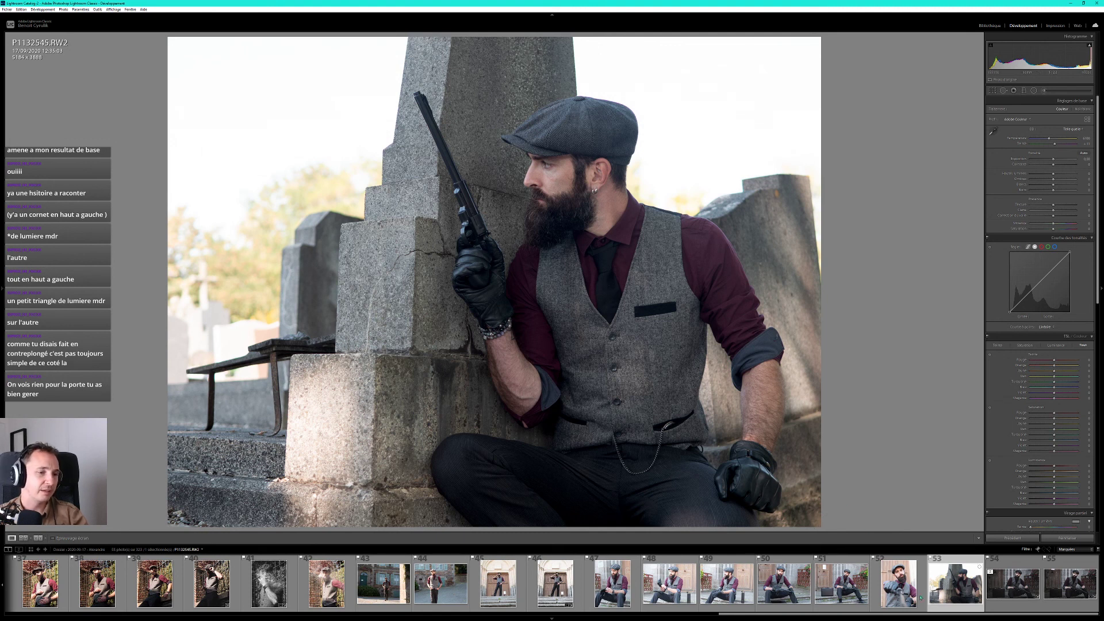
Crop cemetery photo P1132545 to a 1 x 1.85 aspect, repositioning the man in frame.
{"action": "left_click", "coordinate": [899, 595]}
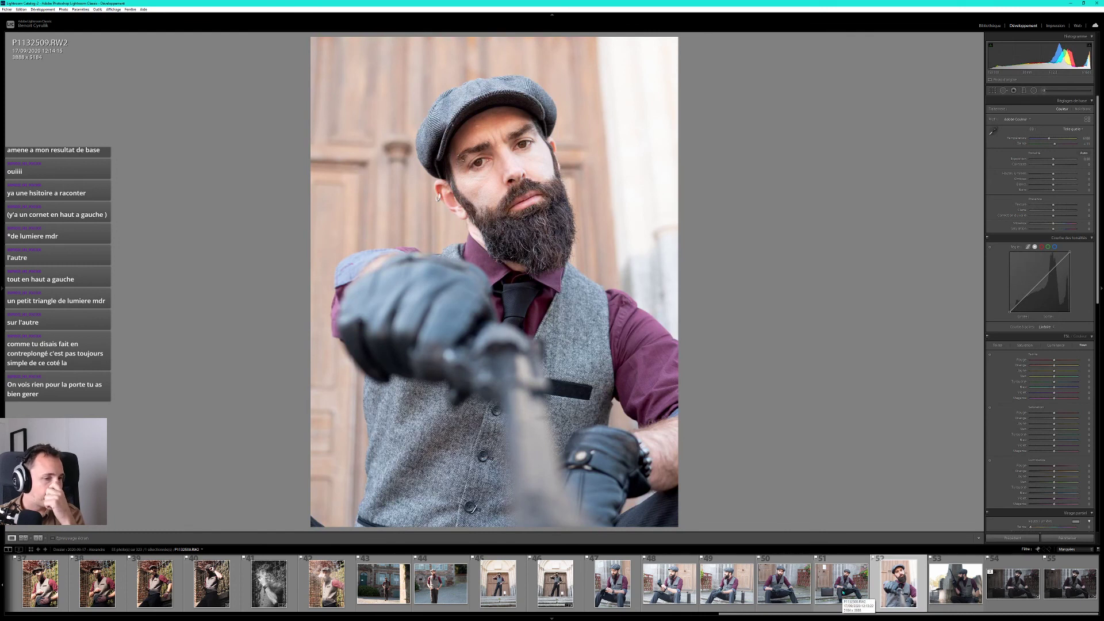
{"action": "left_click", "coordinate": [953, 598]}
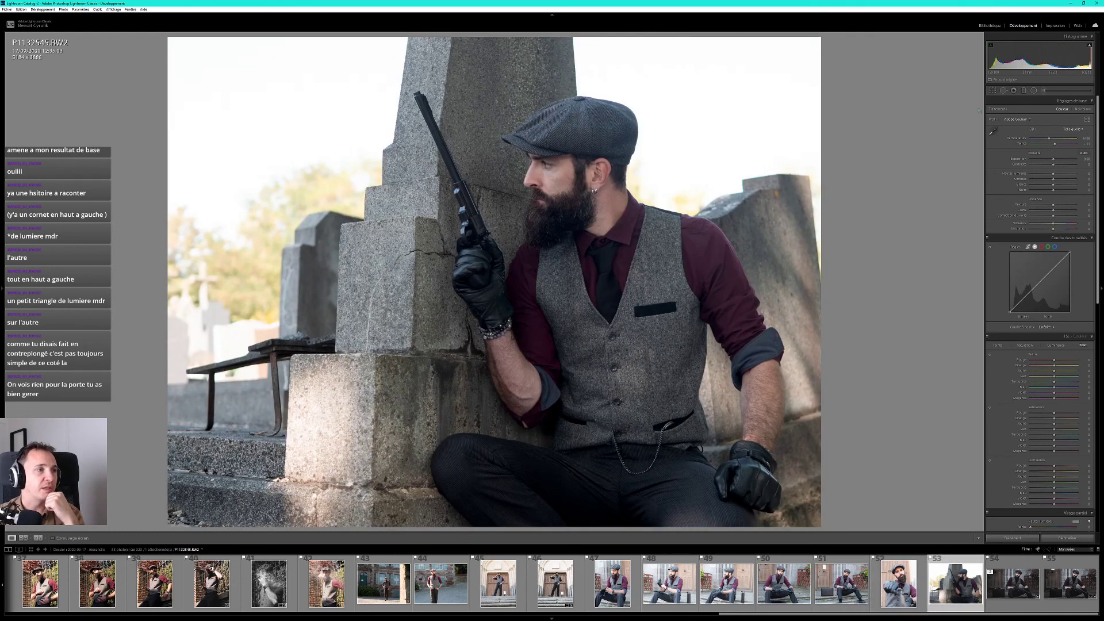
{"action": "left_click", "coordinate": [992, 90]}
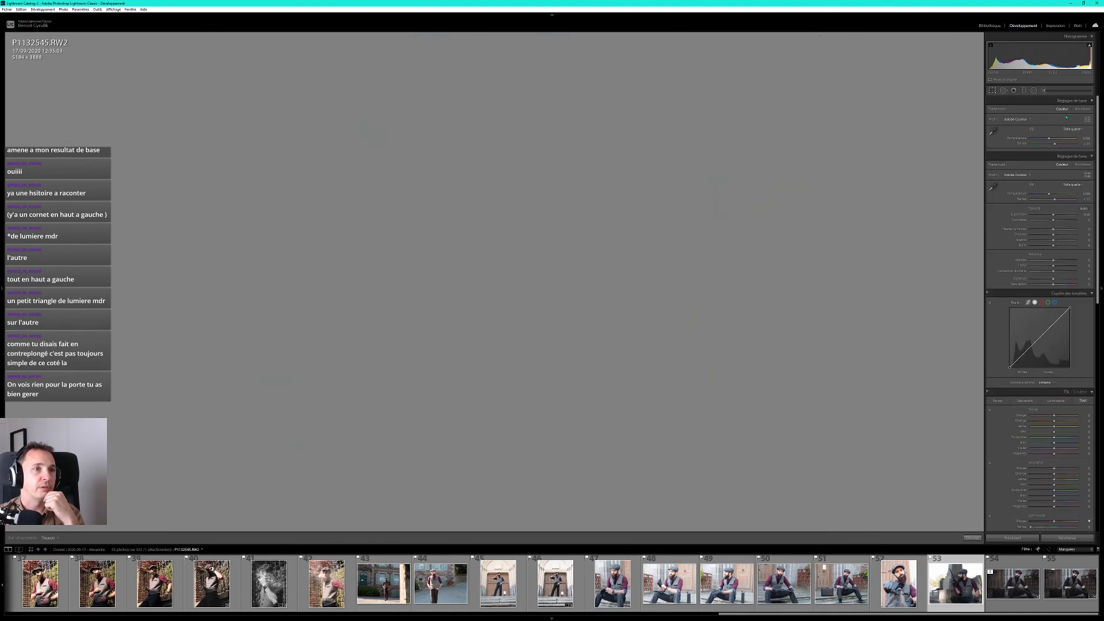
{"action": "left_click", "coordinate": [1073, 110]}
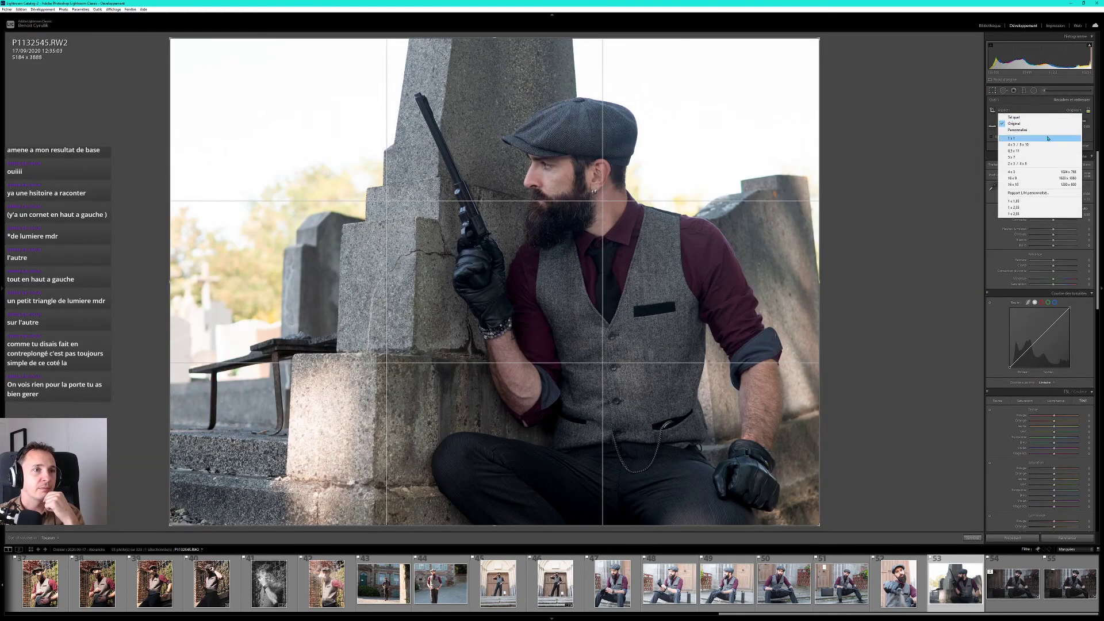
{"action": "left_click", "coordinate": [1032, 201]}
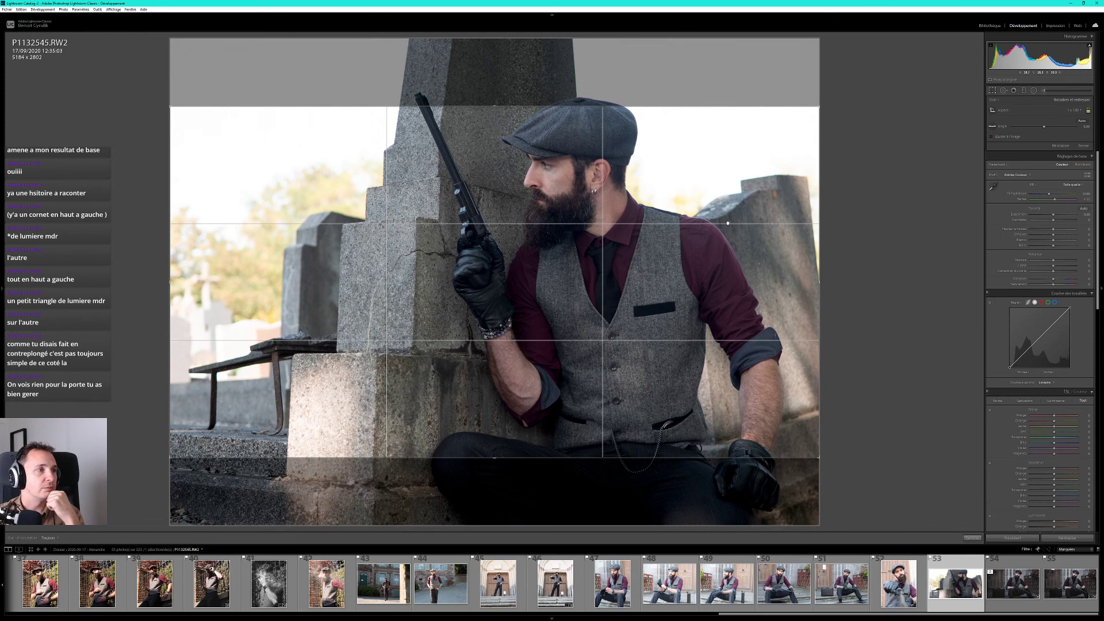
{"action": "left_click_drag", "start_coordinate": [729, 224], "coordinate": [730, 251]}
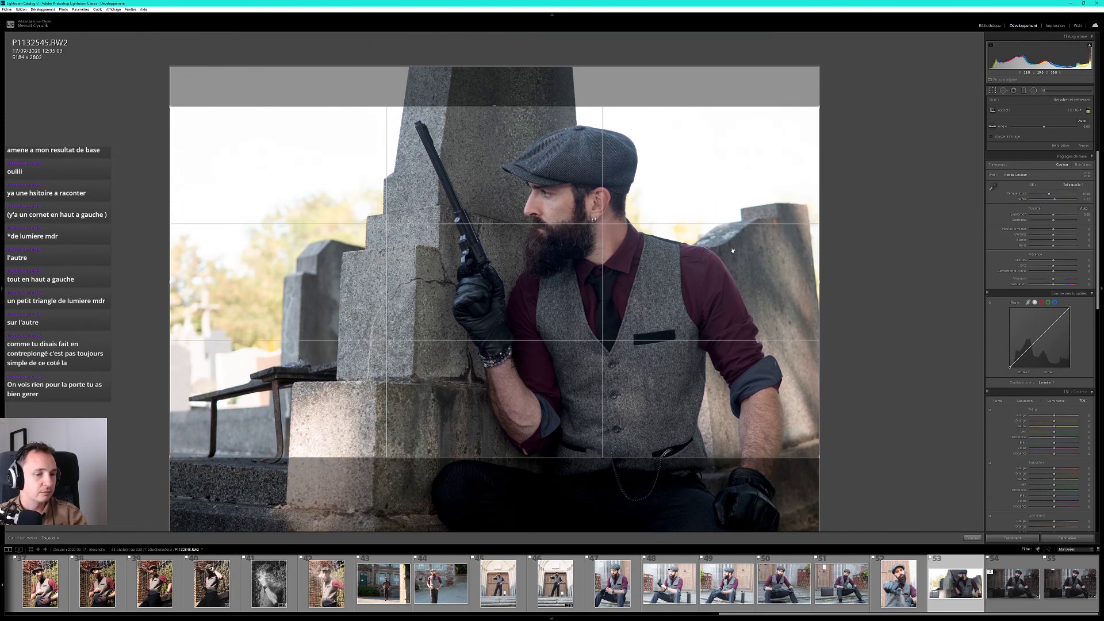
{"action": "key", "text": "Return"}
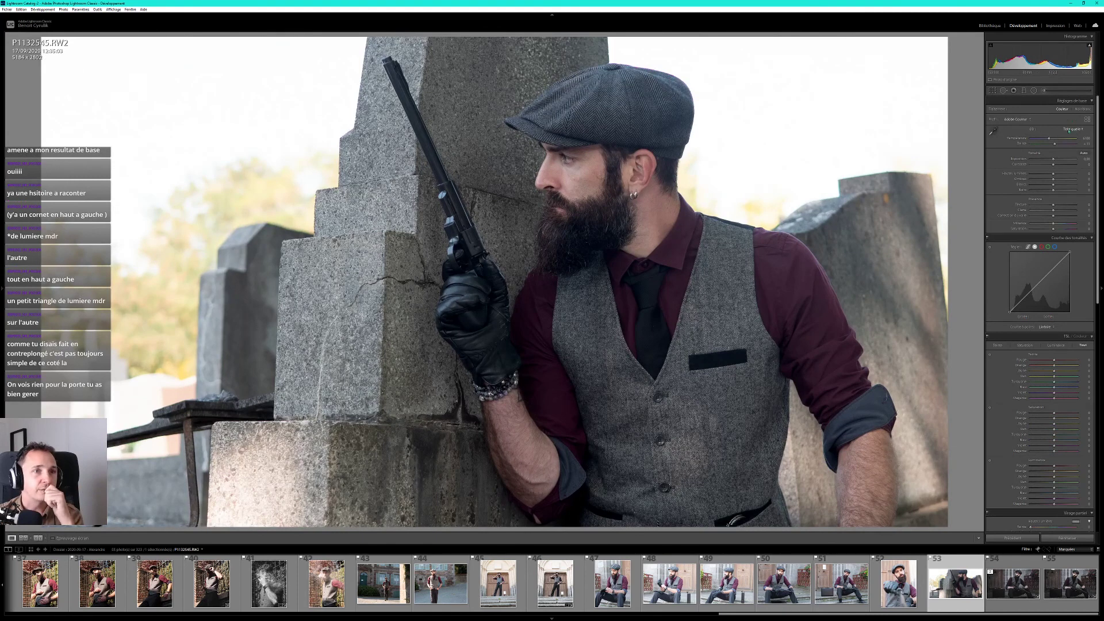
Convert to black and white, raise exposure, contrast and clarity, and lift the tone-curve black point.
{"action": "left_click", "coordinate": [1083, 109]}
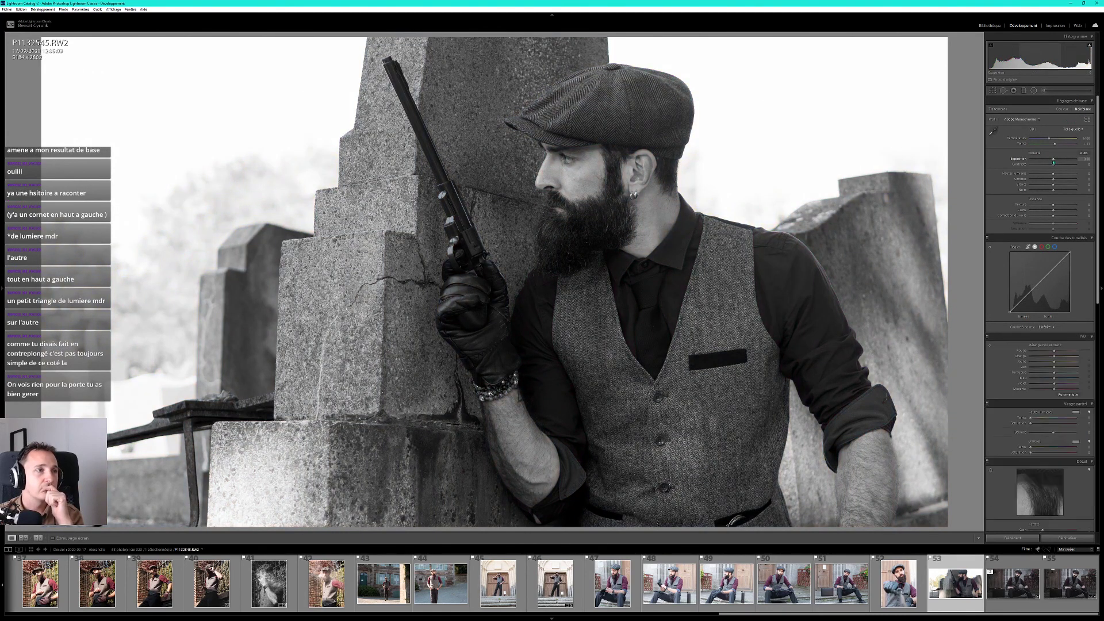
{"action": "left_click_drag", "start_coordinate": [1048, 162], "coordinate": [1052, 162]}
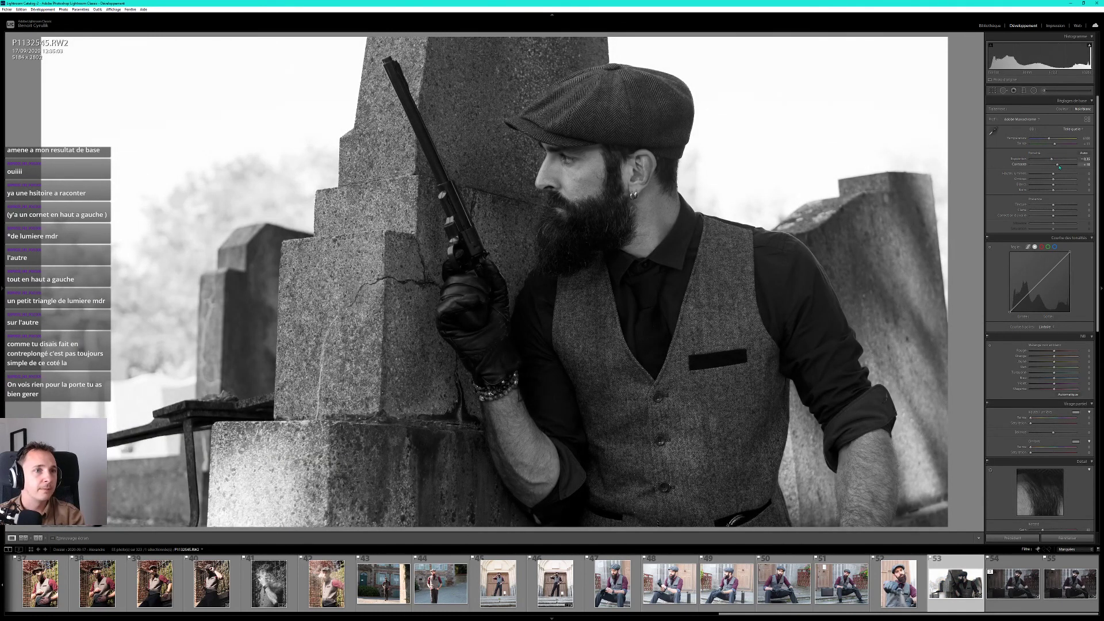
{"action": "left_click_drag", "start_coordinate": [1053, 164], "coordinate": [1064, 168]}
{"action": "left_click_drag", "start_coordinate": [1062, 169], "coordinate": [1067, 171]}
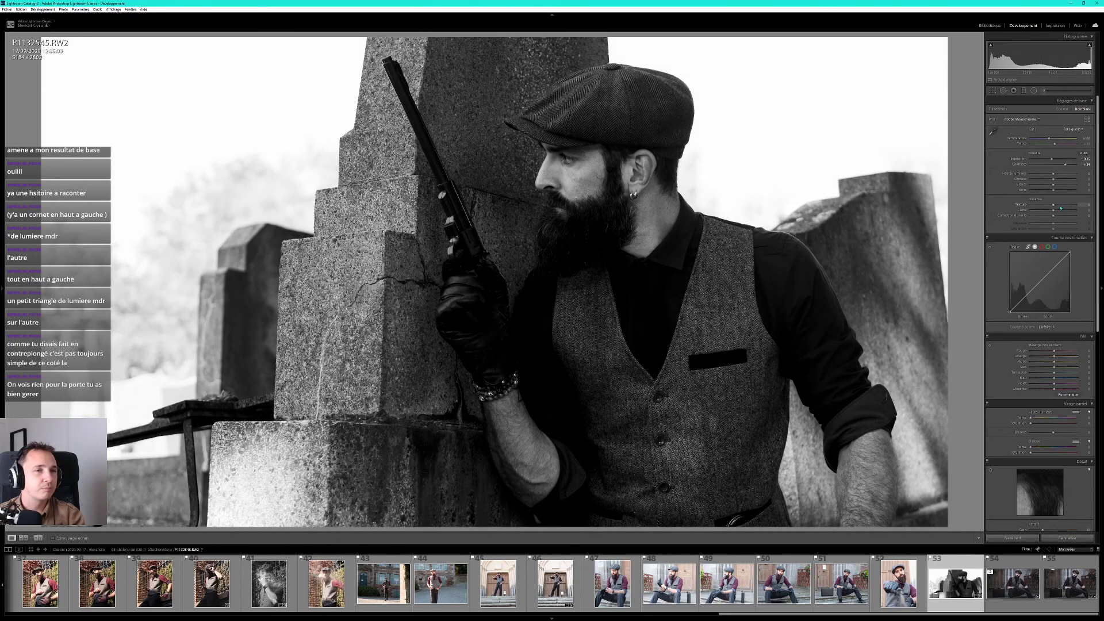
{"action": "left_click_drag", "start_coordinate": [1053, 210], "coordinate": [1060, 210]}
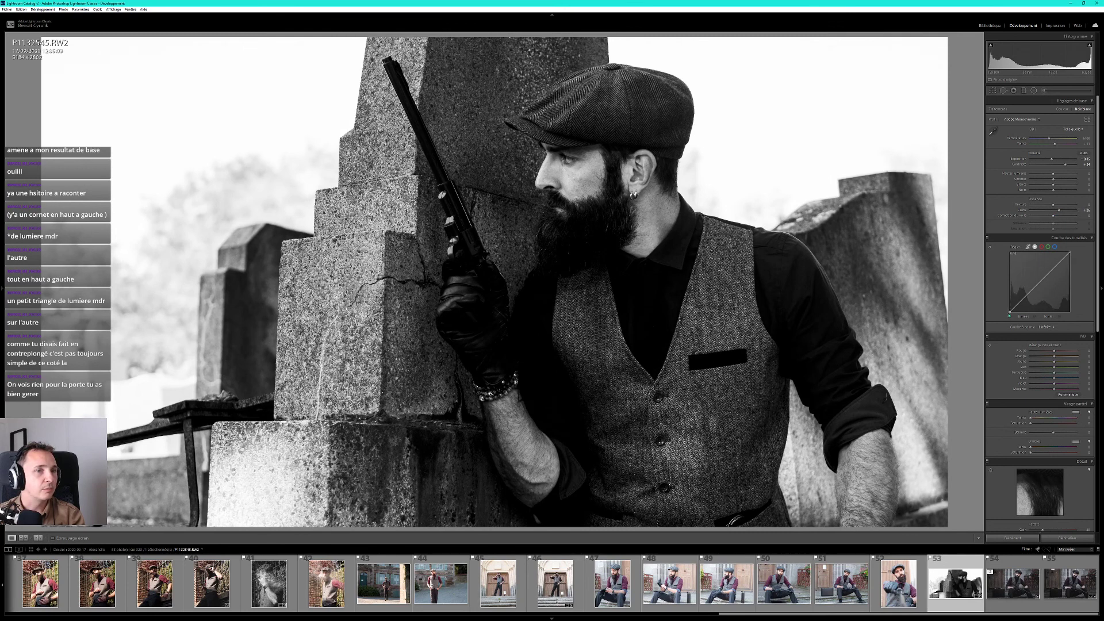
{"action": "left_click_drag", "start_coordinate": [1010, 314], "coordinate": [1010, 312]}
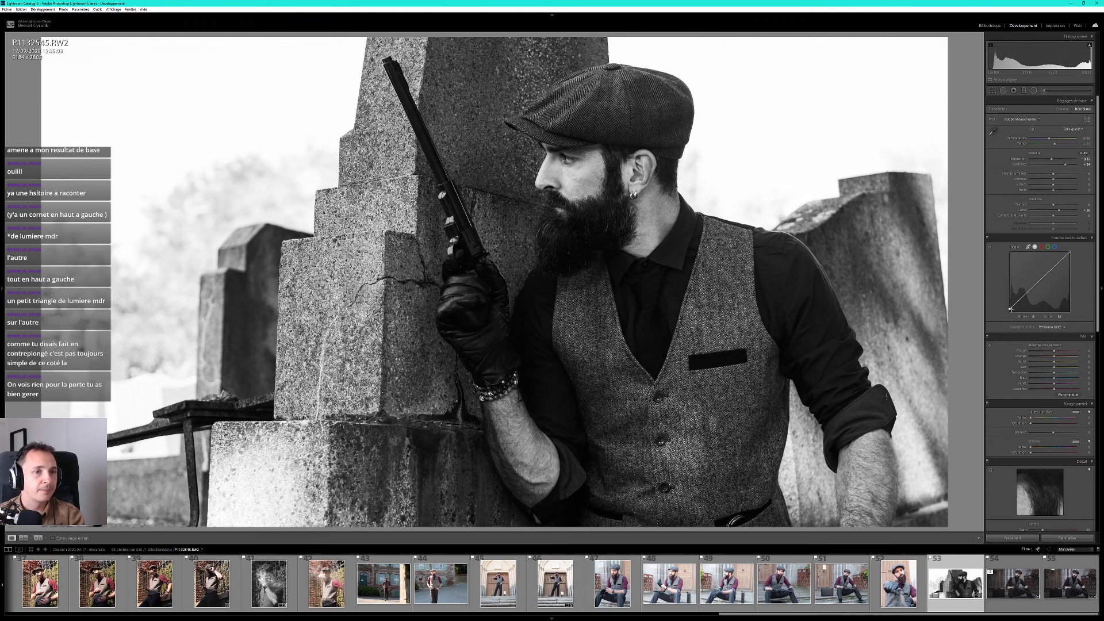
{"action": "left_click_drag", "start_coordinate": [1009, 311], "coordinate": [1014, 307]}
Zoom in and out on the photo, then bring up the export folder in File Explorer.
{"action": "left_click", "coordinate": [904, 294]}
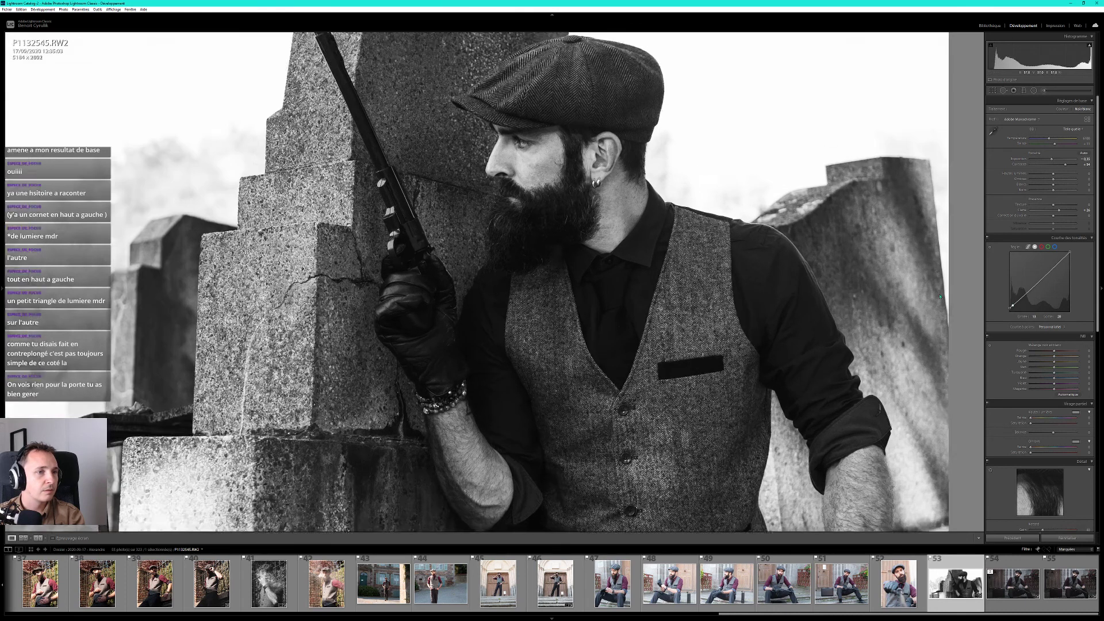
{"action": "left_click", "coordinate": [904, 293]}
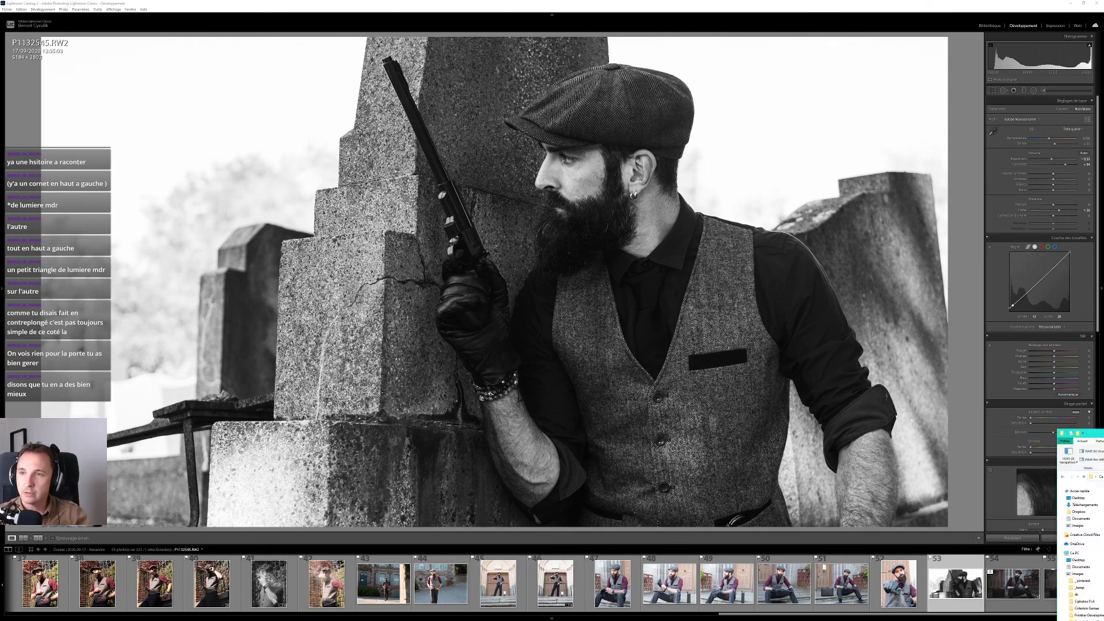
{"action": "double_click", "coordinate": [662, 199]}
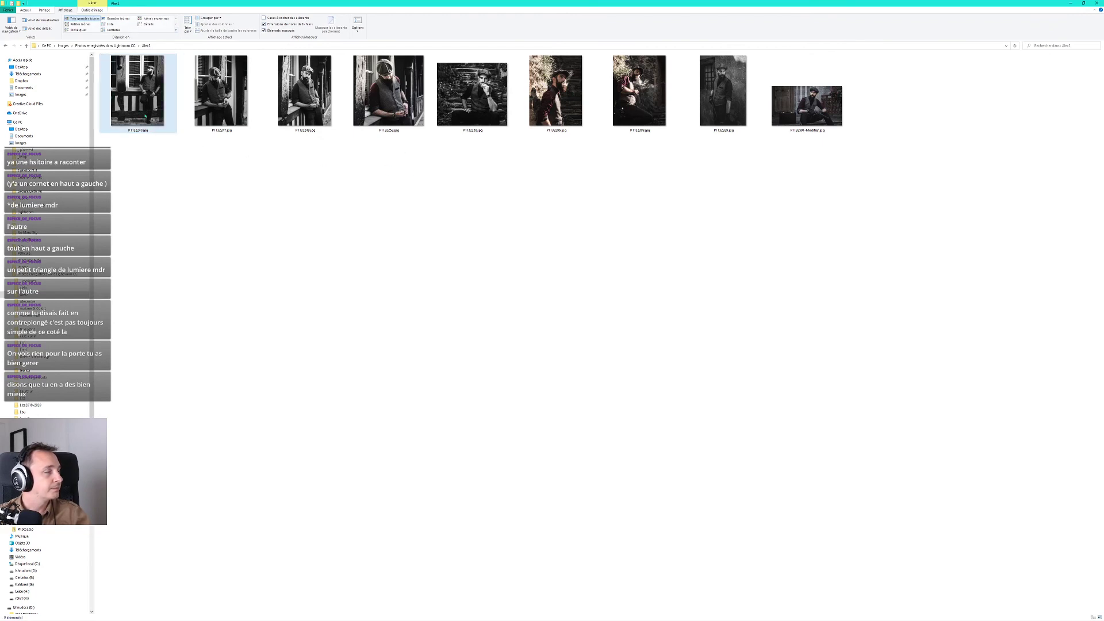
Open the first exported JPEG in Photos and page through the portraits to the smoking shot.
{"action": "double_click", "coordinate": [145, 117]}
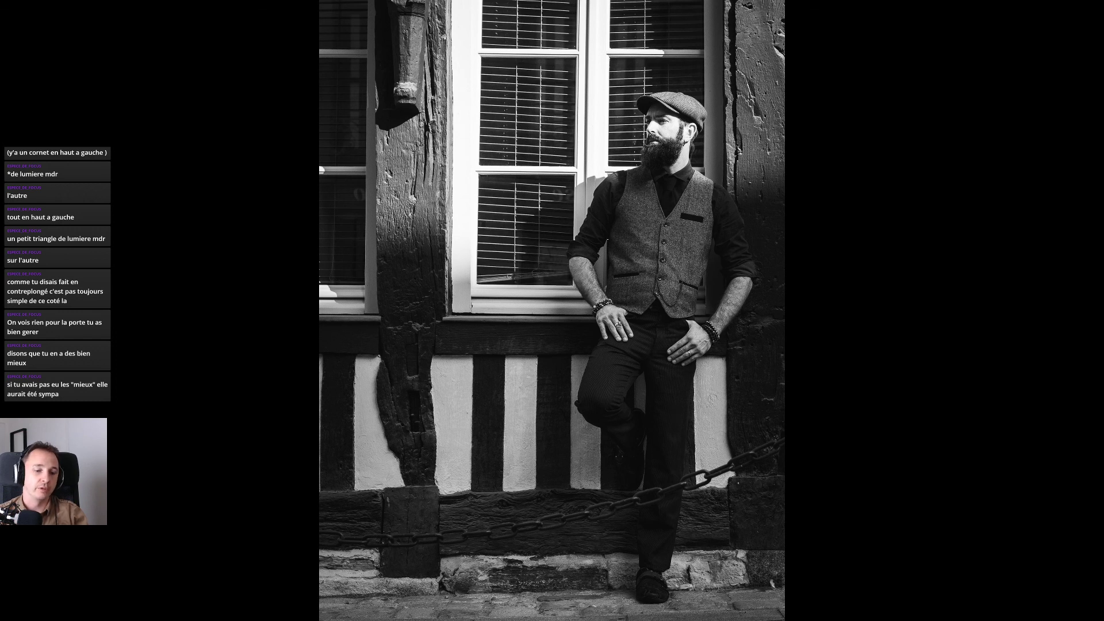
{"action": "key", "text": "Right"}
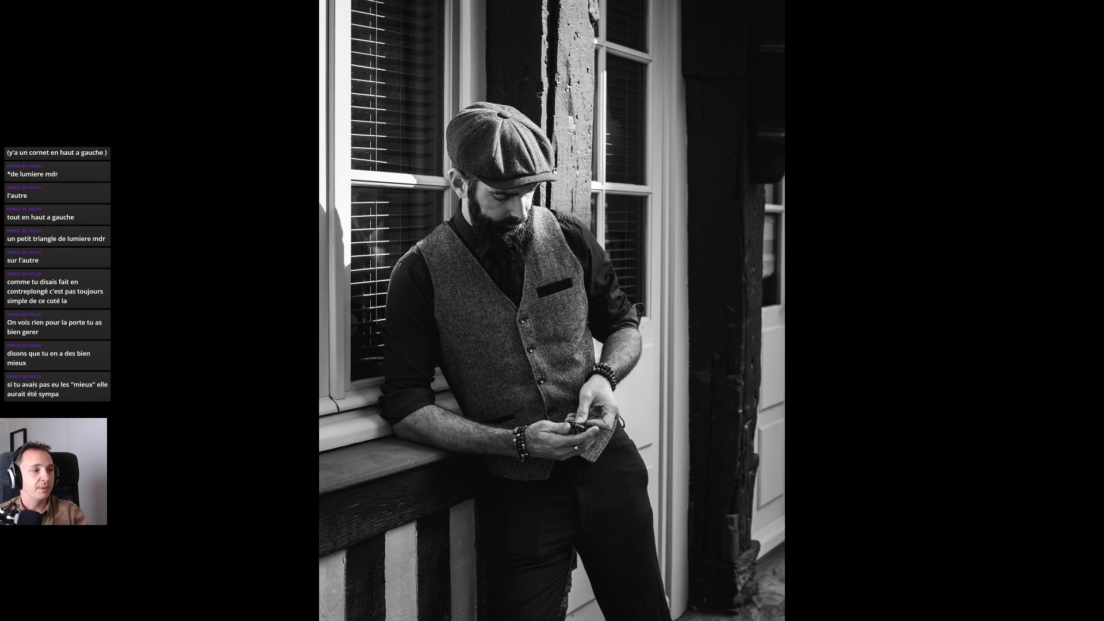
{"action": "key", "text": "Right"}
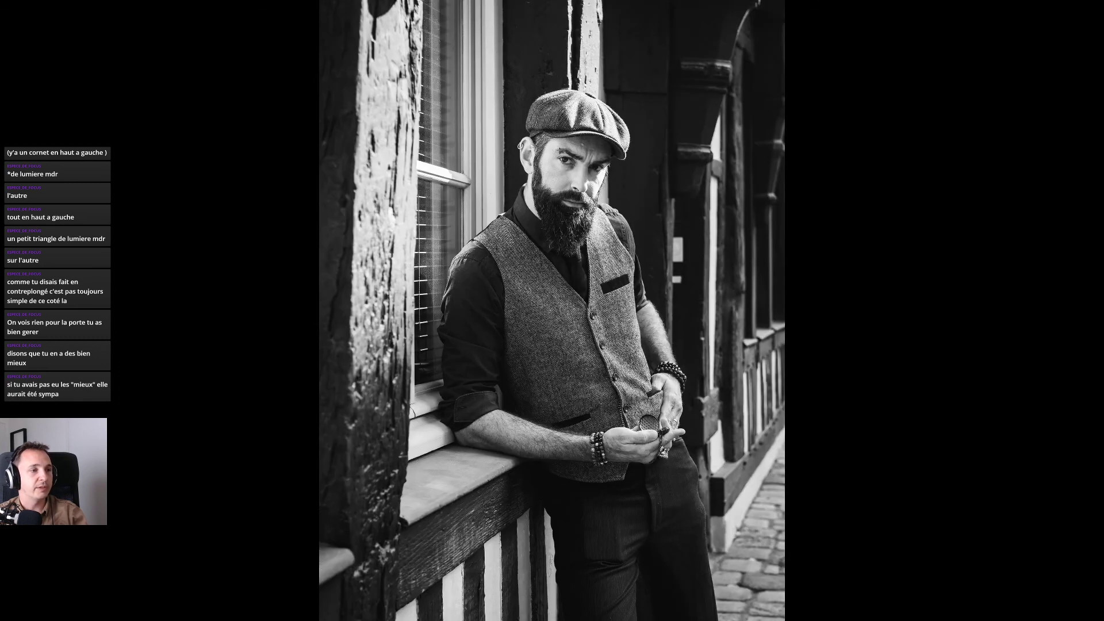
{"action": "key", "text": "Right"}
{"action": "key", "text": "Right"}
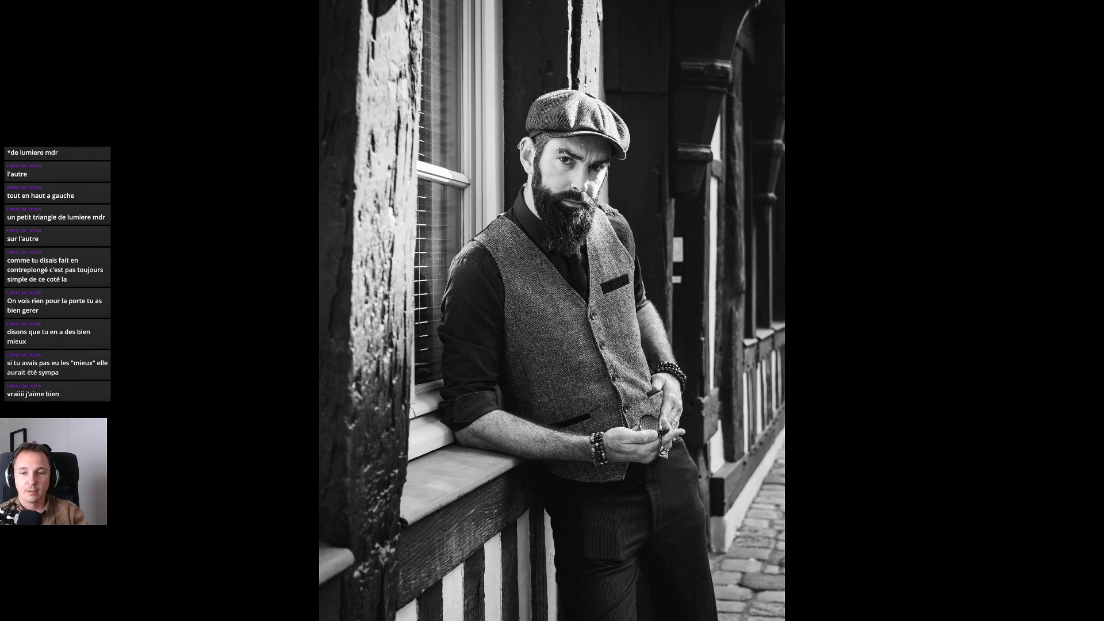
{"action": "key", "text": "Right"}
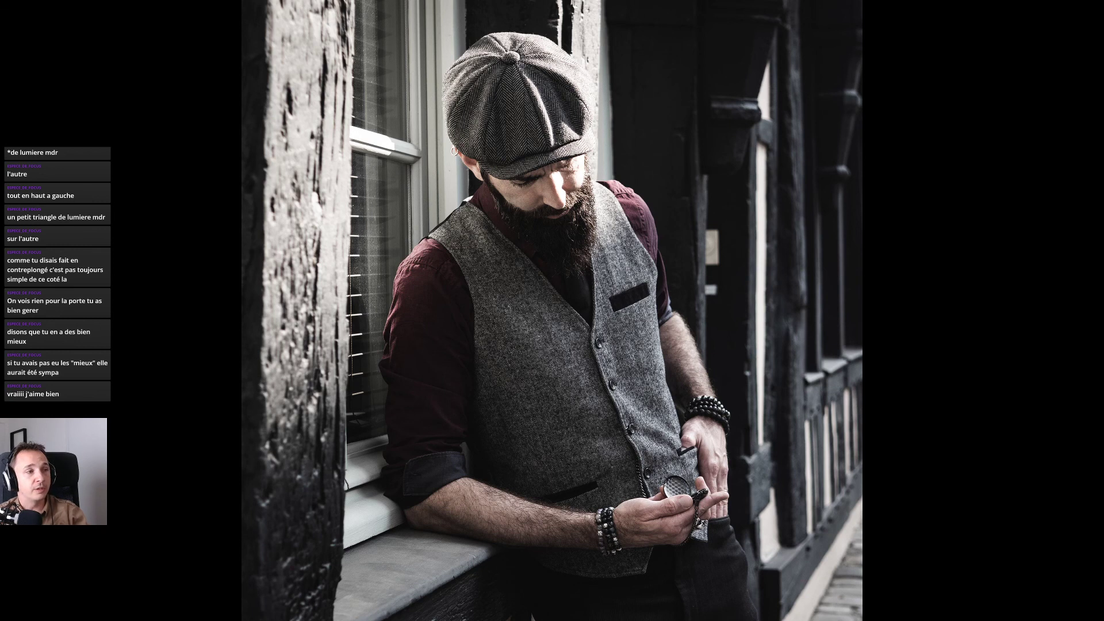
{"action": "key", "text": "Right"}
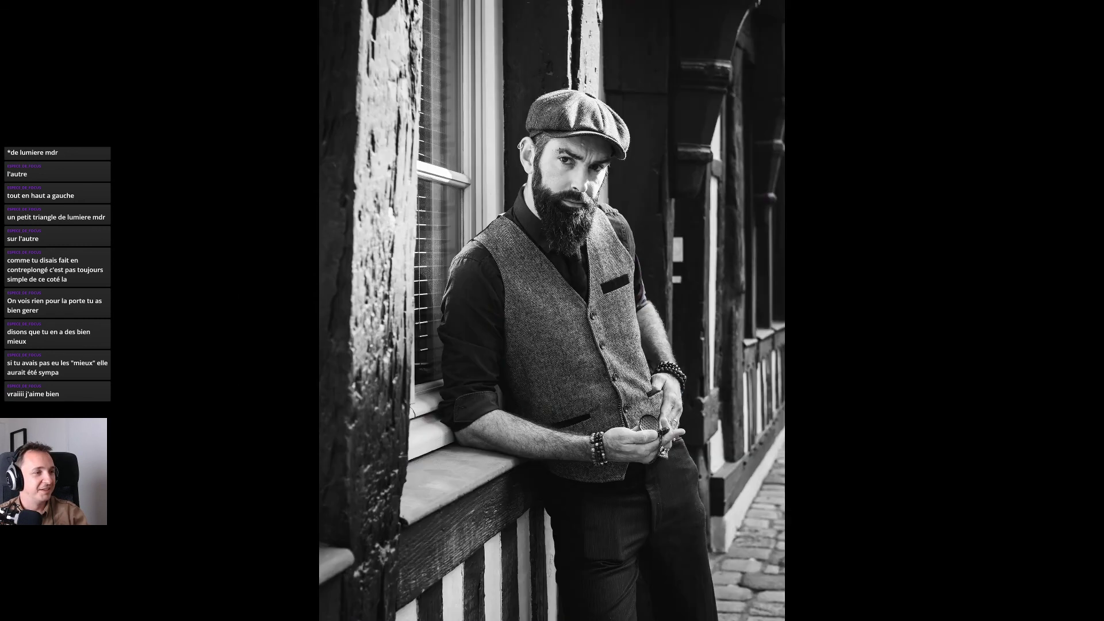
{"action": "key", "text": "Right"}
{"action": "key", "text": "Right"}
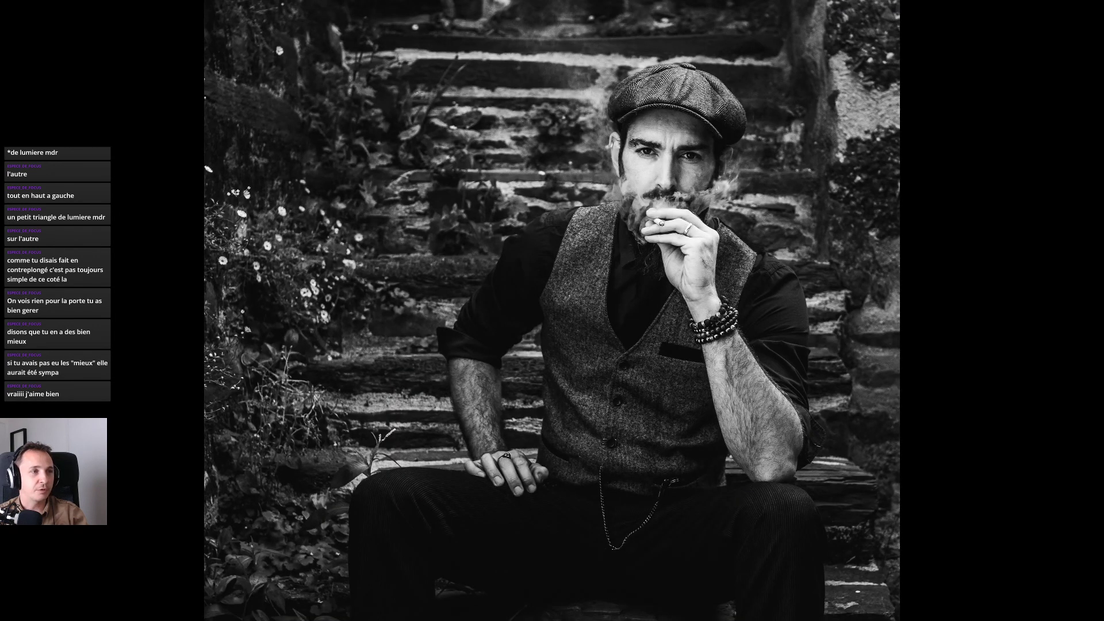
{"action": "key", "text": "Right"}
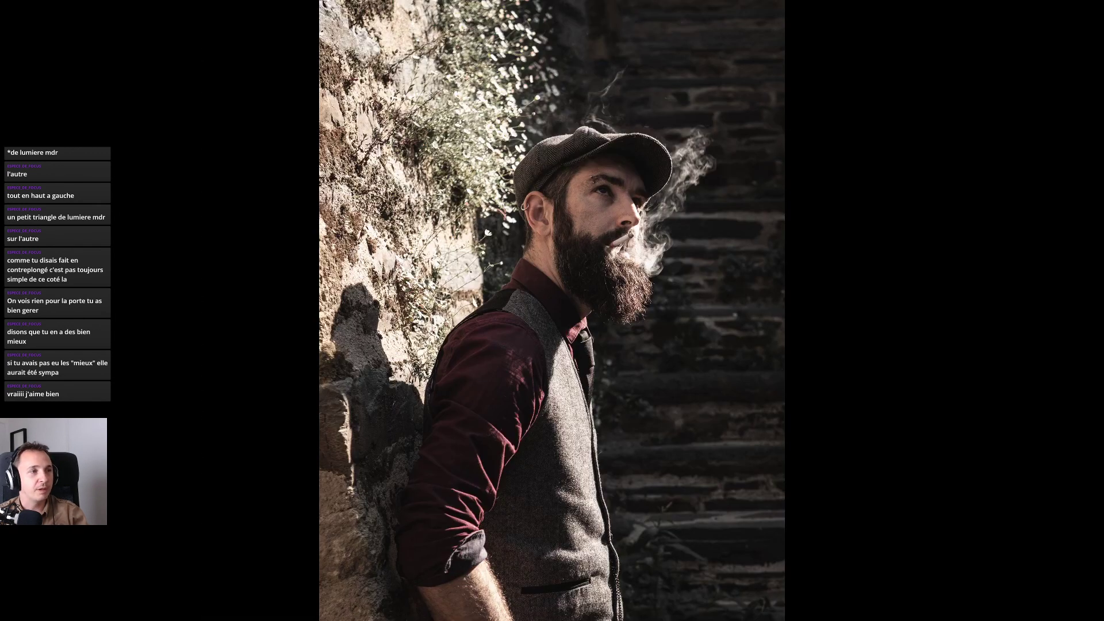
{"action": "key", "text": "Right"}
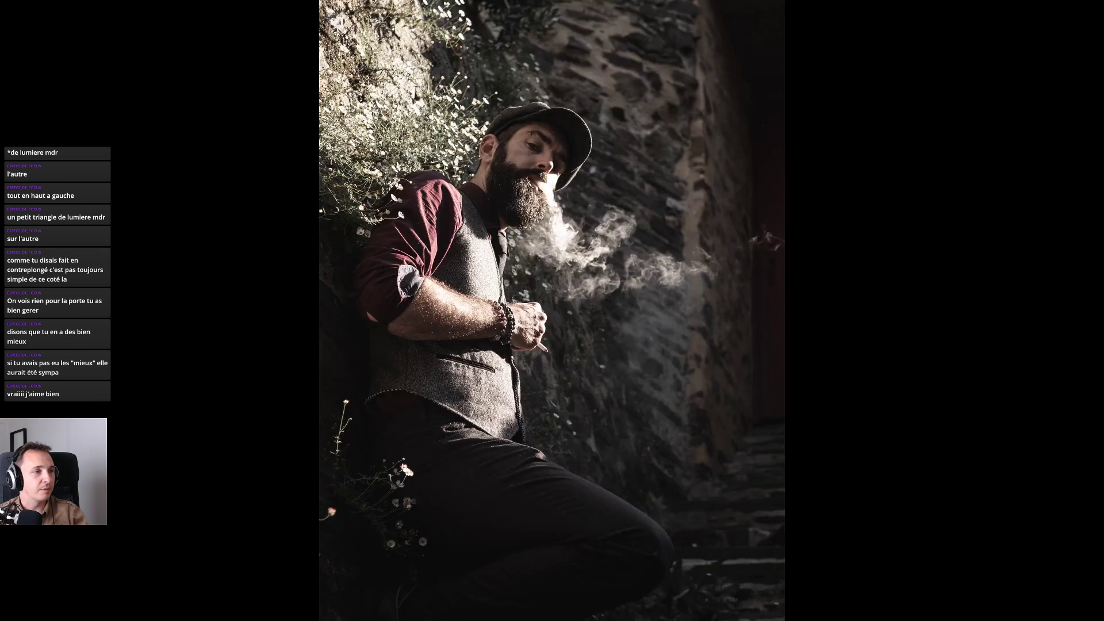
Compare the smoking, black-and-white standing and seated colour portraits full-screen, then close the viewer.
{"action": "key", "text": "Left"}
{"action": "key", "text": "Right"}
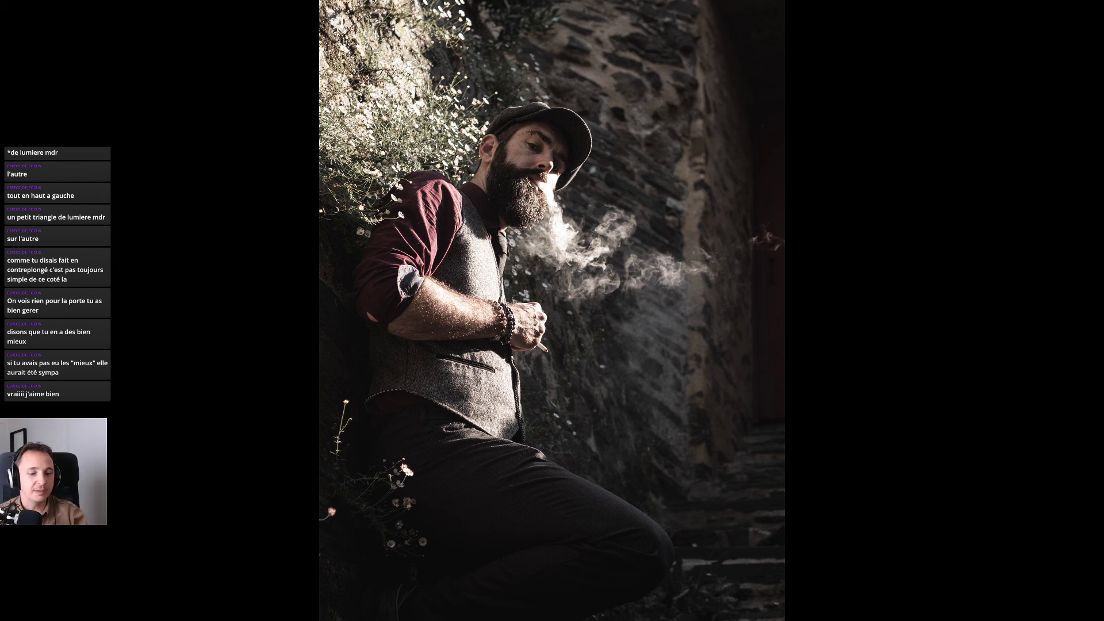
{"action": "key", "text": "Right"}
{"action": "key", "text": "Right"}
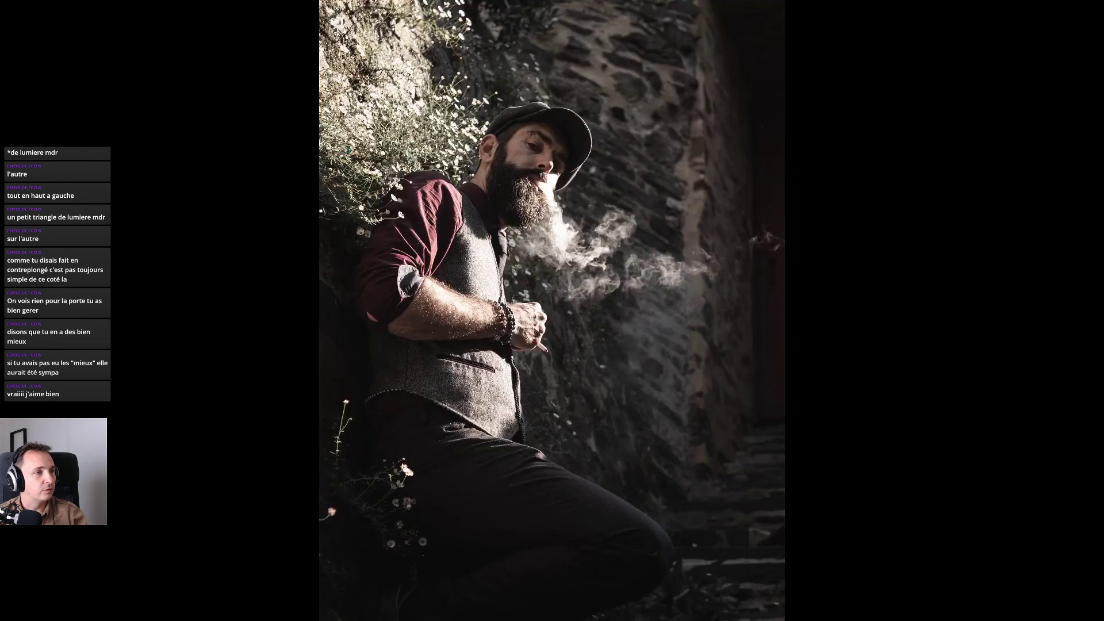
{"action": "key", "text": "Right"}
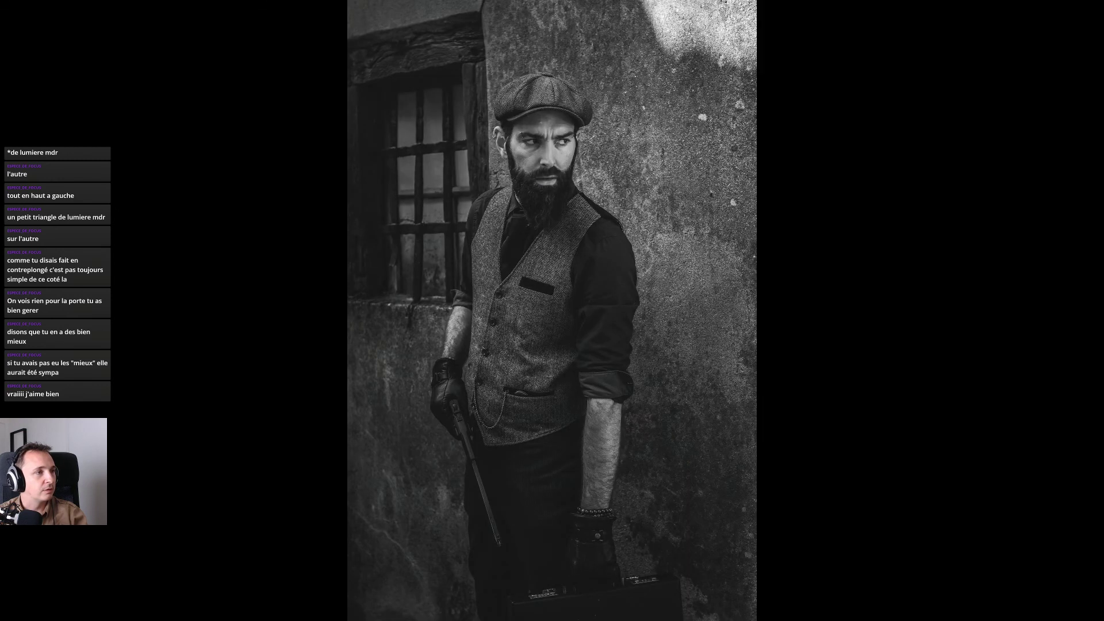
{"action": "key", "text": "Right"}
{"action": "key", "text": "Left"}
{"action": "key", "text": "Right"}
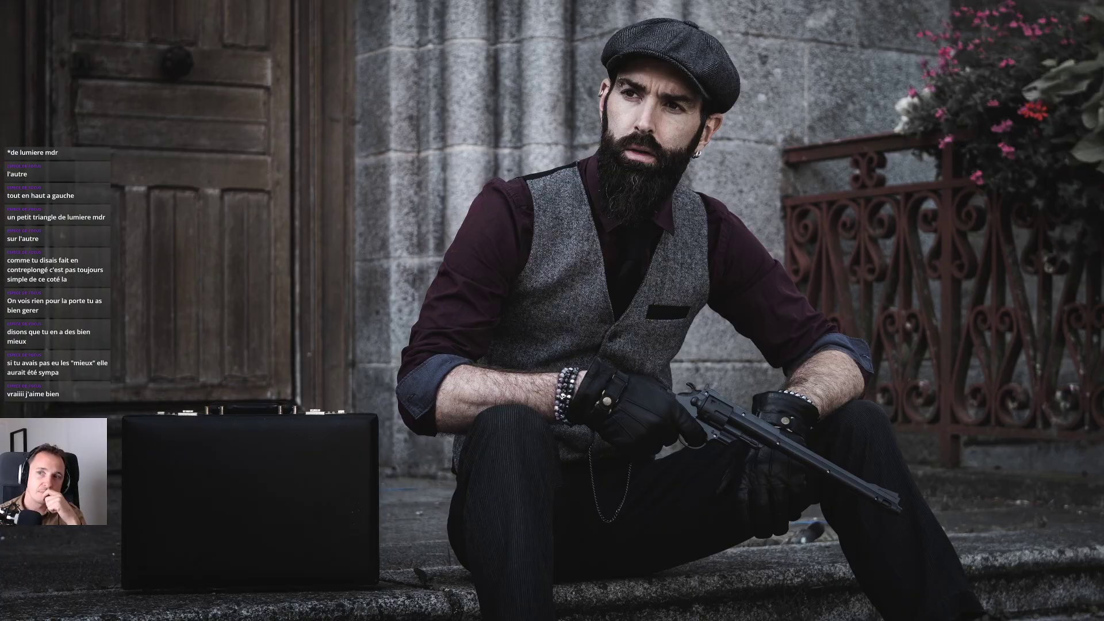
{"action": "key", "text": "Right"}
{"action": "key", "text": "Left"}
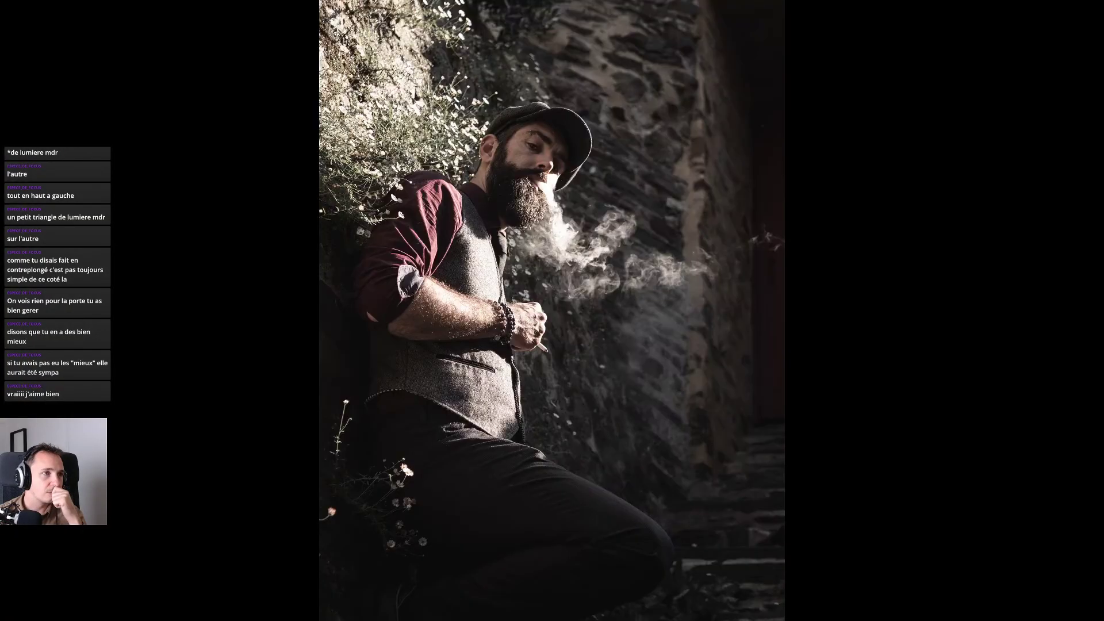
{"action": "key", "text": "Right"}
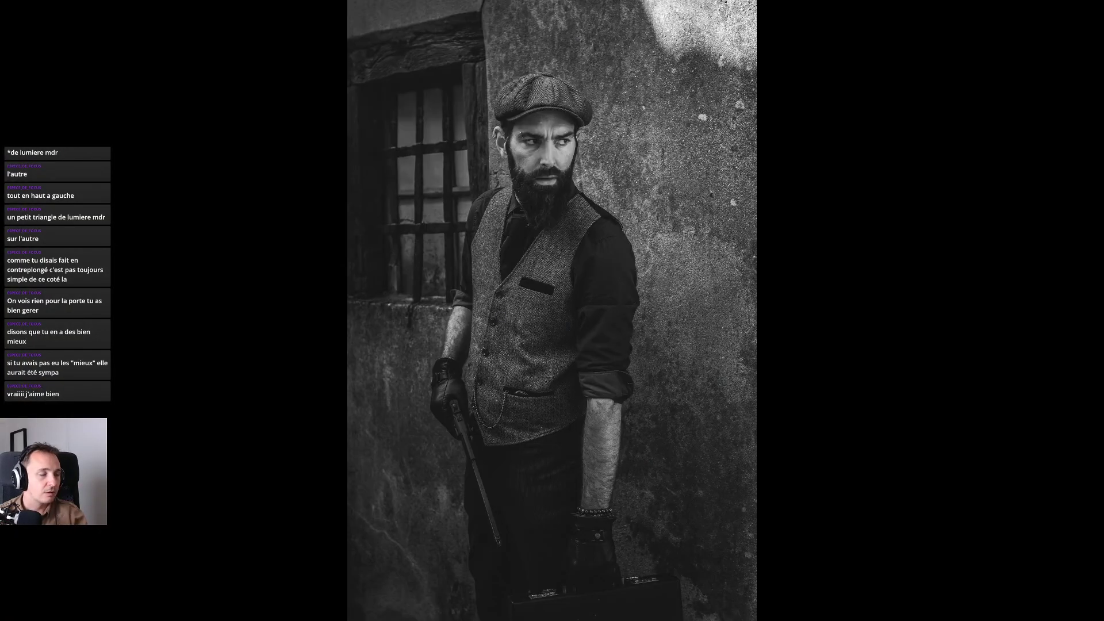
{"action": "key", "text": "Escape"}
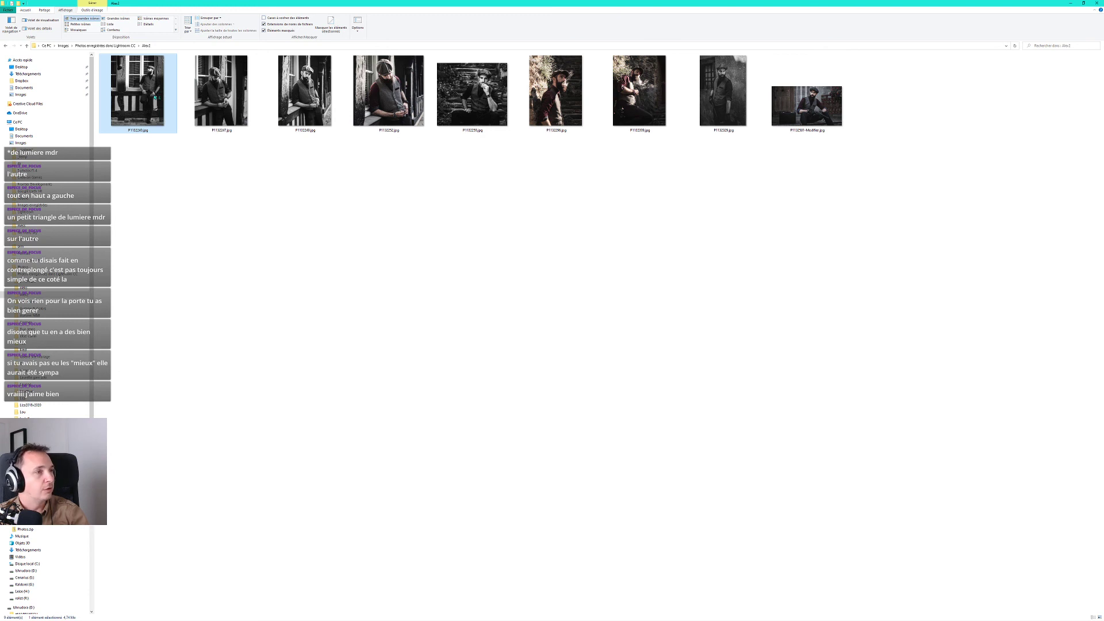
Preview P1132240.jpg and the next few exported photos, including the watch shot, then close the viewer.
{"action": "double_click", "coordinate": [155, 97]}
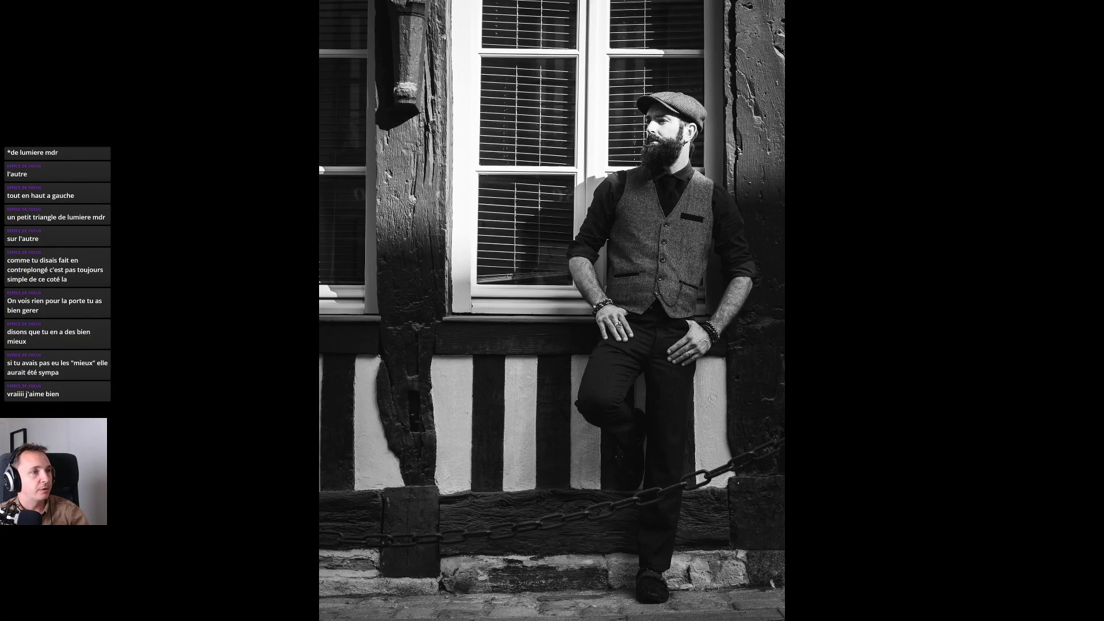
{"action": "key", "text": "Right"}
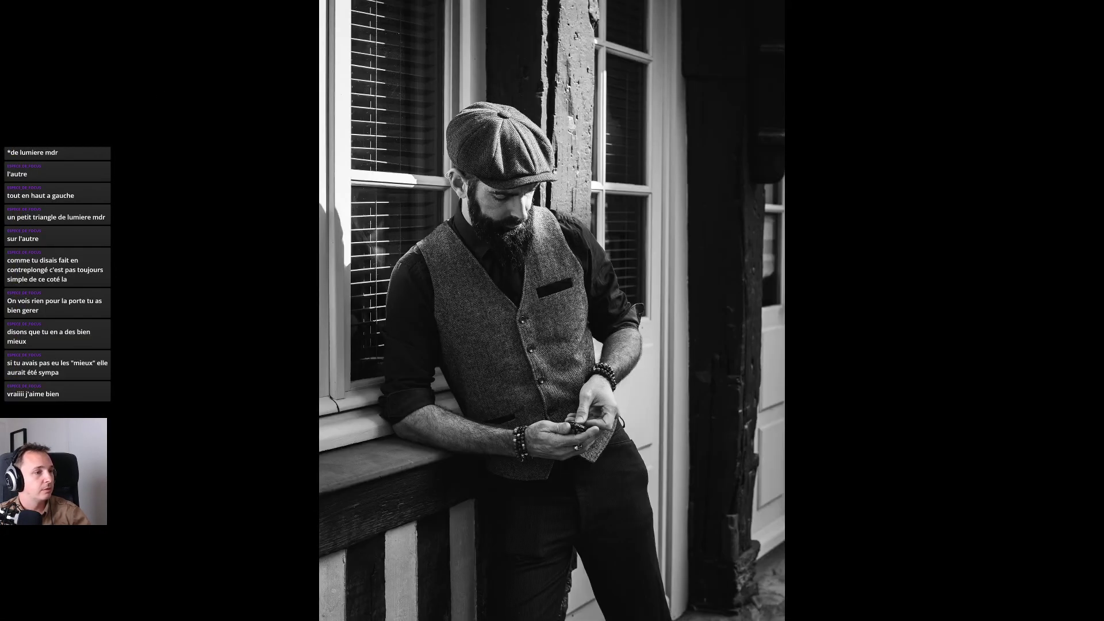
{"action": "key", "text": "Right"}
{"action": "key", "text": "Left"}
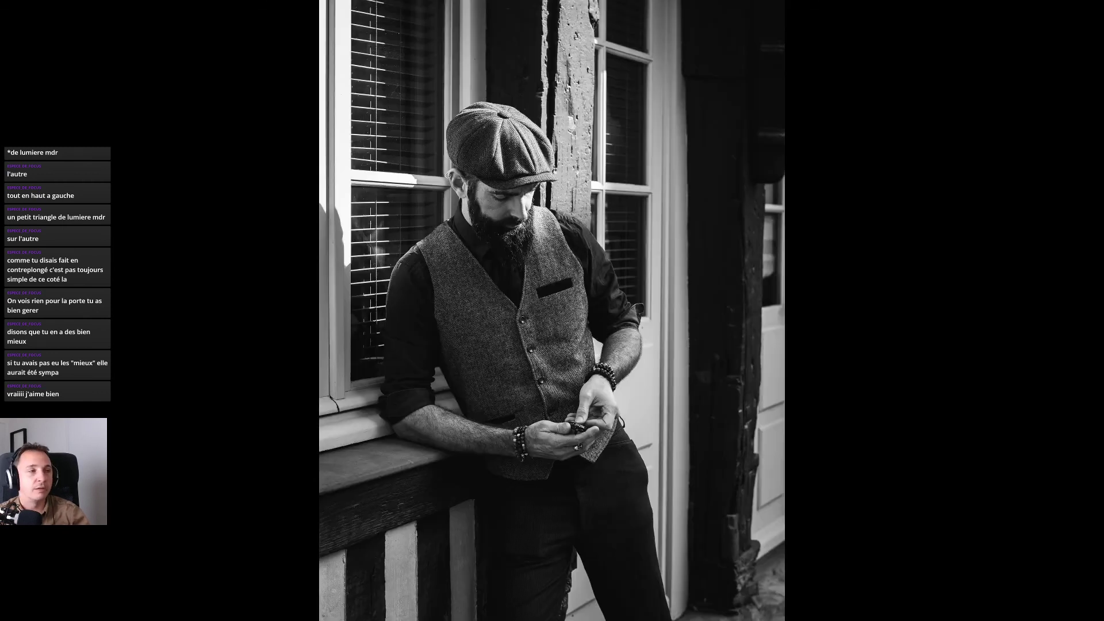
{"action": "key", "text": "Escape"}
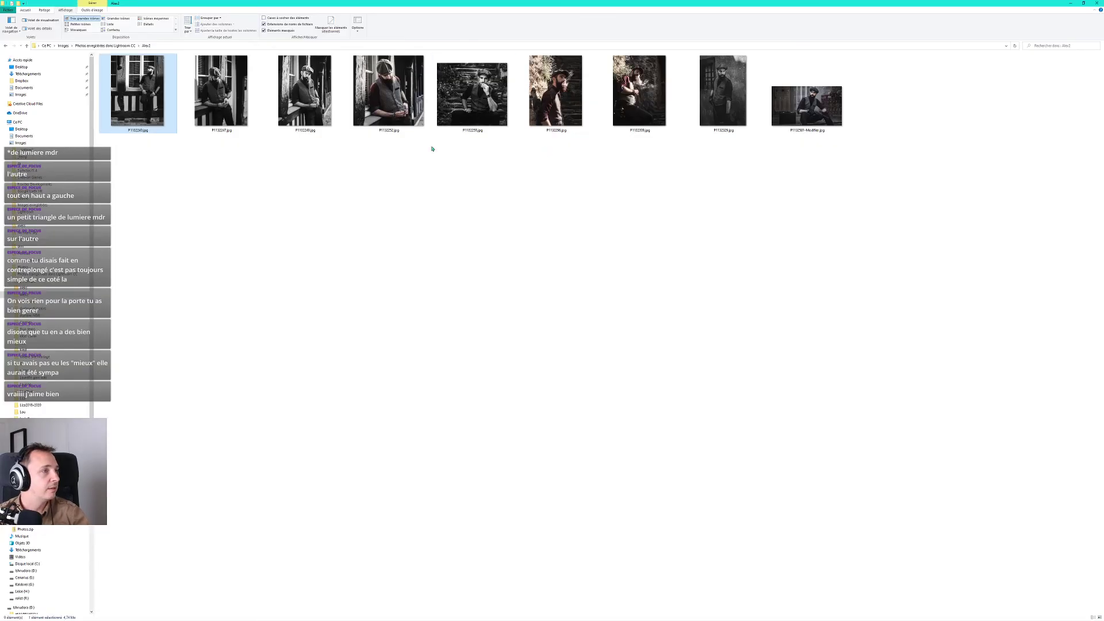
Select the first exported photo, then shrink the File Explorer window to reveal Lightroom behind it.
{"action": "left_click_drag", "start_coordinate": [314, 161], "coordinate": [153, 95]}
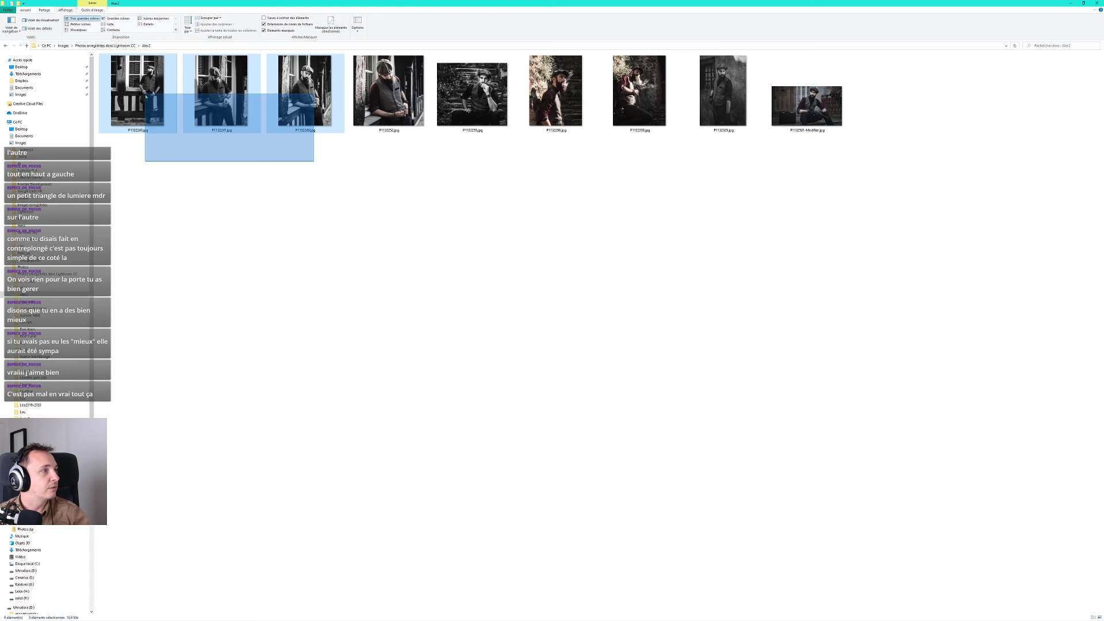
{"action": "left_click", "coordinate": [399, 148]}
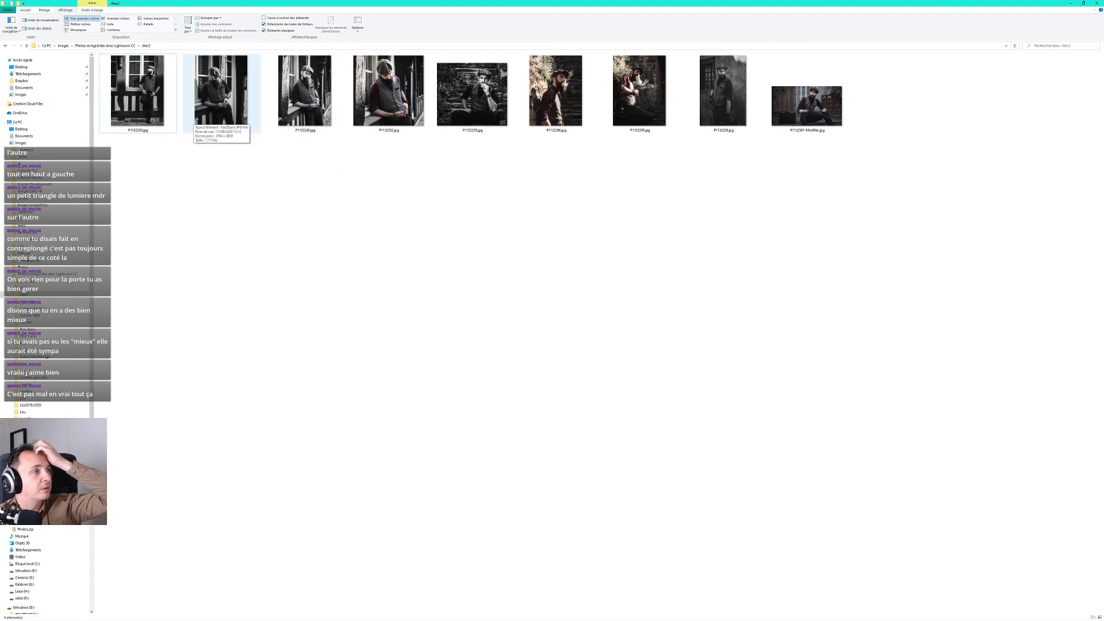
{"action": "left_click", "coordinate": [155, 114]}
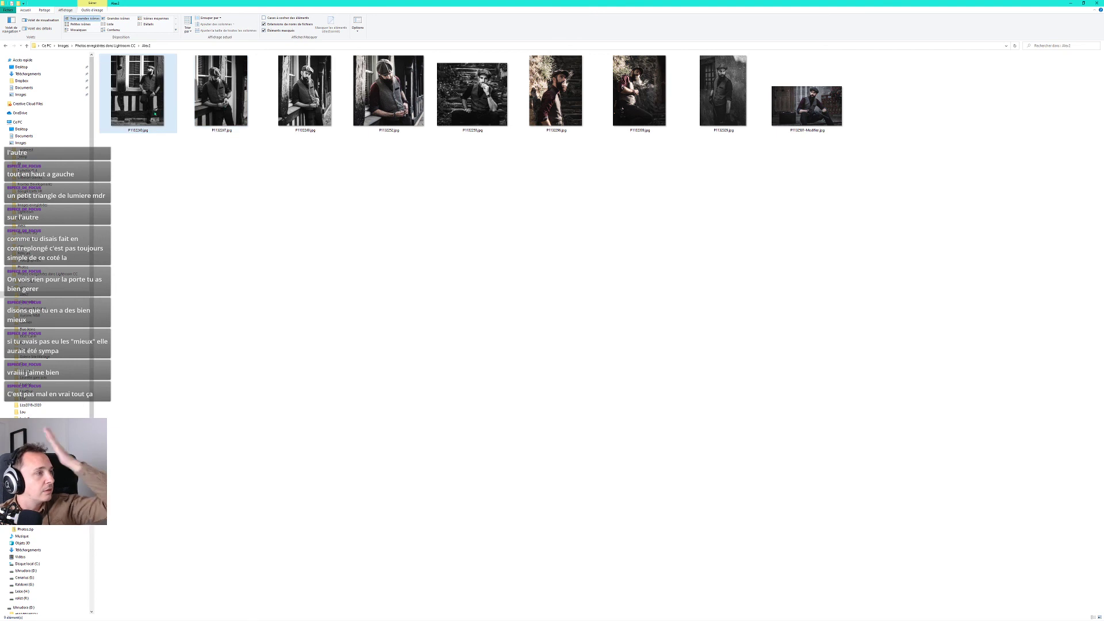
{"action": "right_click", "coordinate": [155, 113]}
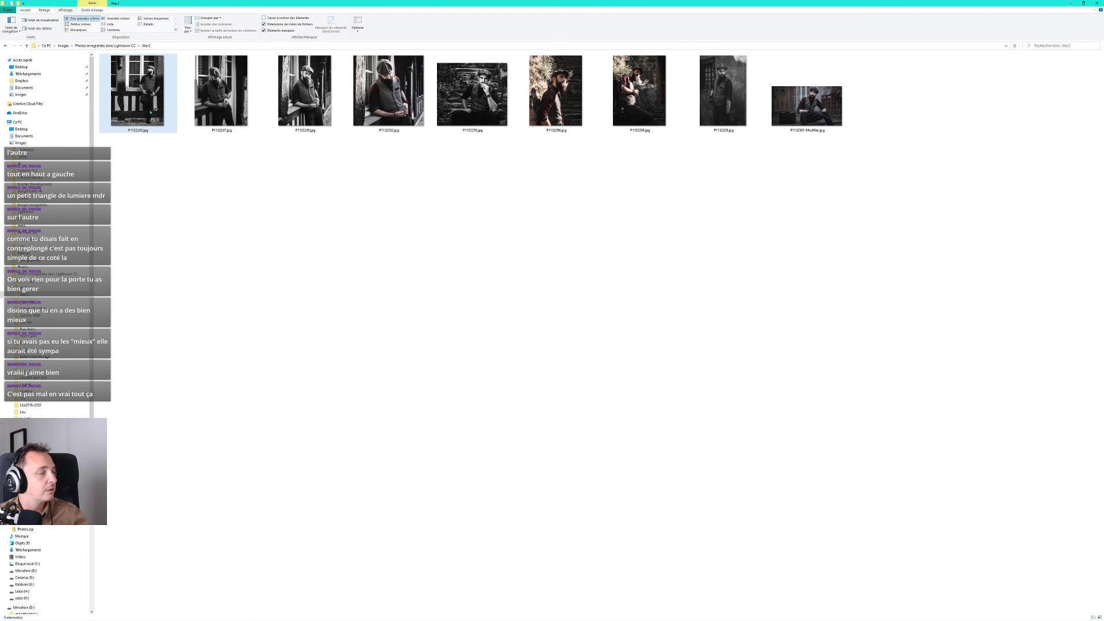
{"action": "left_click", "coordinate": [484, 204]}
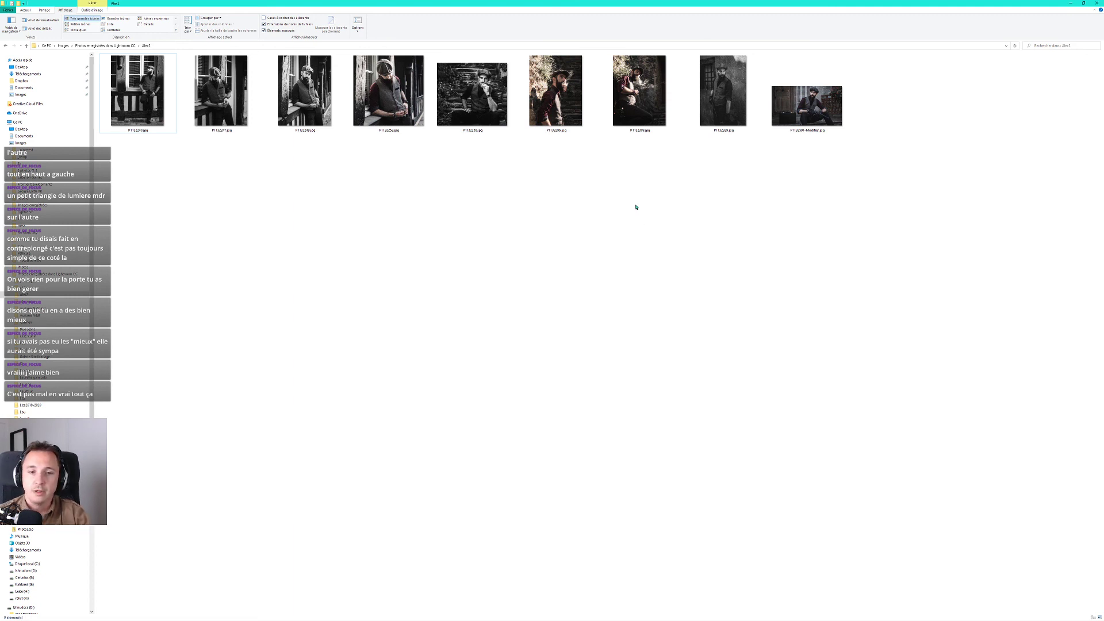
{"action": "left_click_drag", "start_coordinate": [735, 3], "coordinate": [636, 188]}
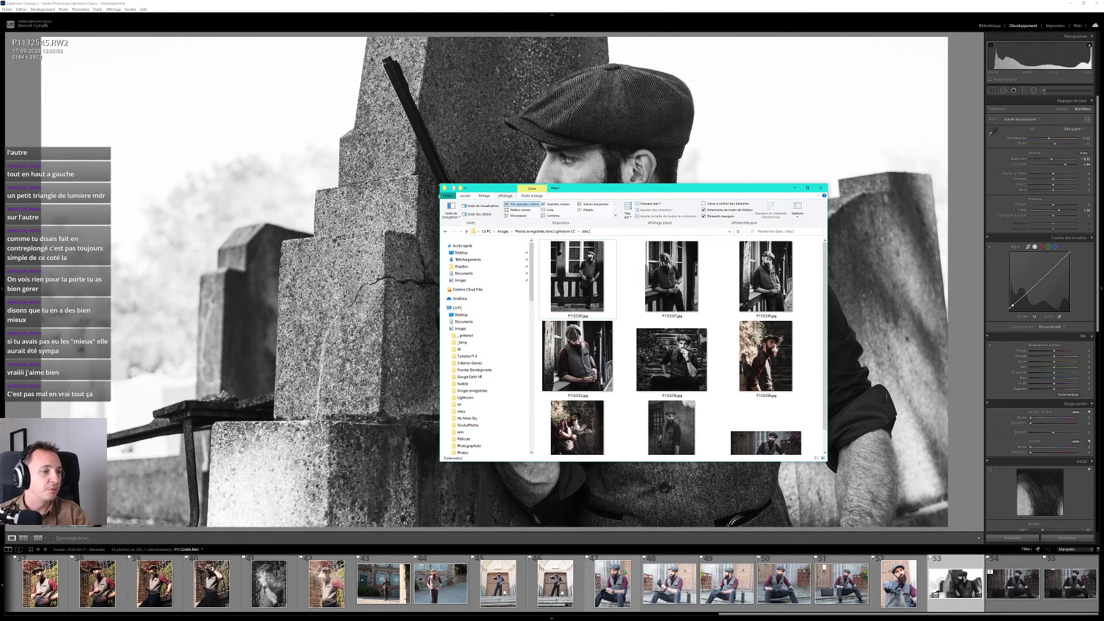
Scroll the filmstrip back to the start and open portrait P1132252 in Develop.
{"action": "scroll", "coordinate": [540, 598], "scroll_direction": "up", "scroll_amount": 5}
{"action": "scroll", "coordinate": [541, 598], "scroll_direction": "up", "scroll_amount": 3}
{"action": "scroll", "coordinate": [540, 598], "scroll_direction": "up", "scroll_amount": 5}
{"action": "scroll", "coordinate": [540, 598], "scroll_direction": "up", "scroll_amount": 3}
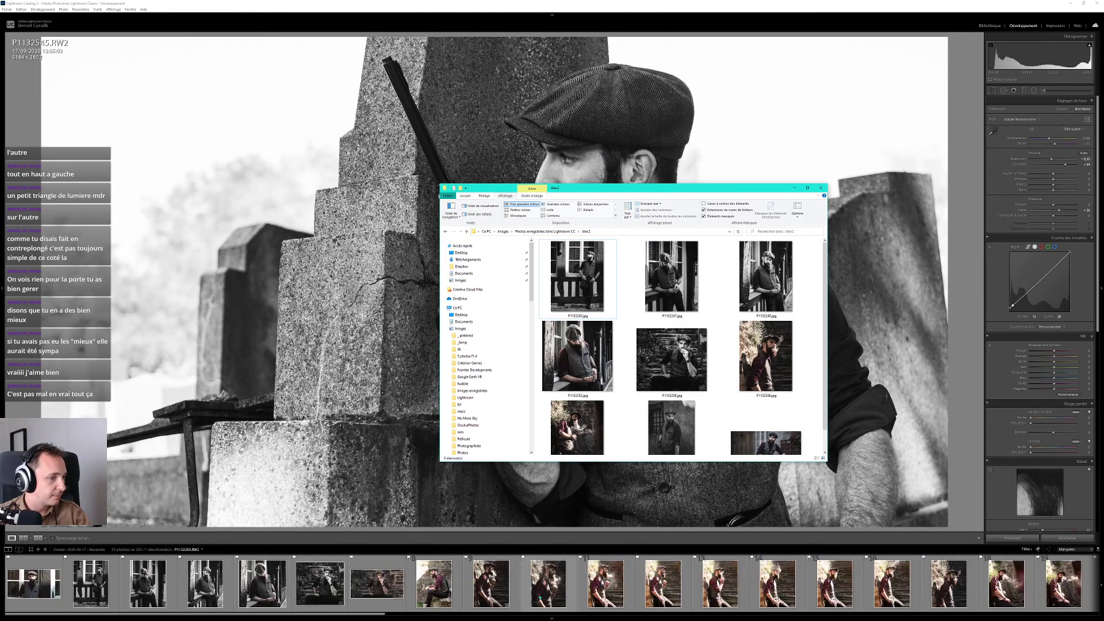
{"action": "left_click", "coordinate": [282, 585]}
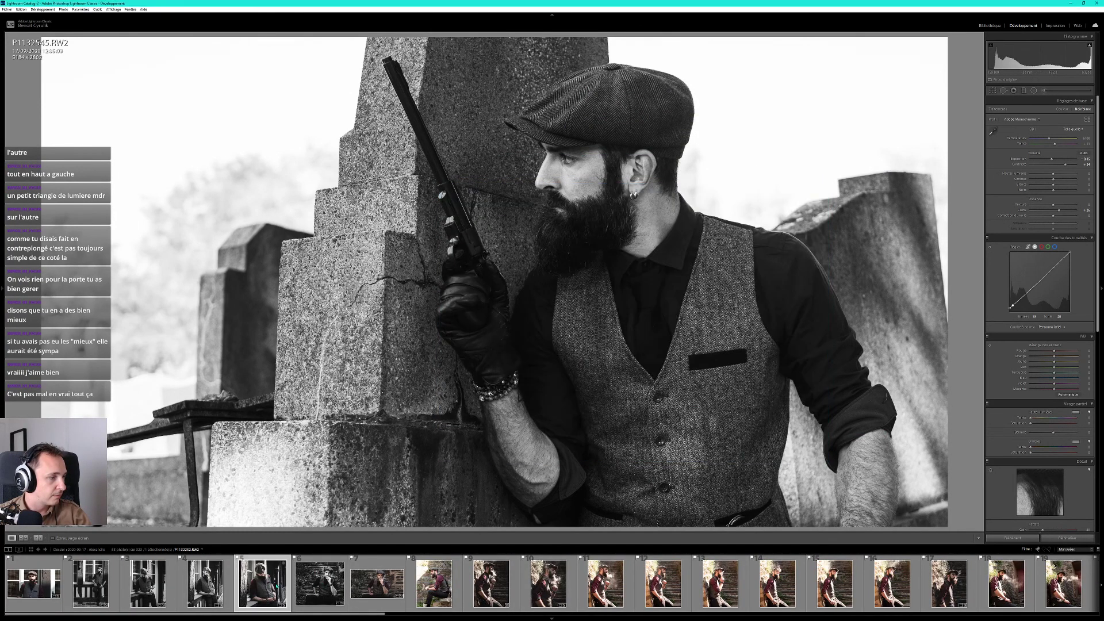
Position the exported-photos folder on the right, beside the man in the Lightroom preview.
{"action": "key", "text": "alt+Tab"}
{"action": "left_click_drag", "start_coordinate": [689, 188], "coordinate": [759, 192]}
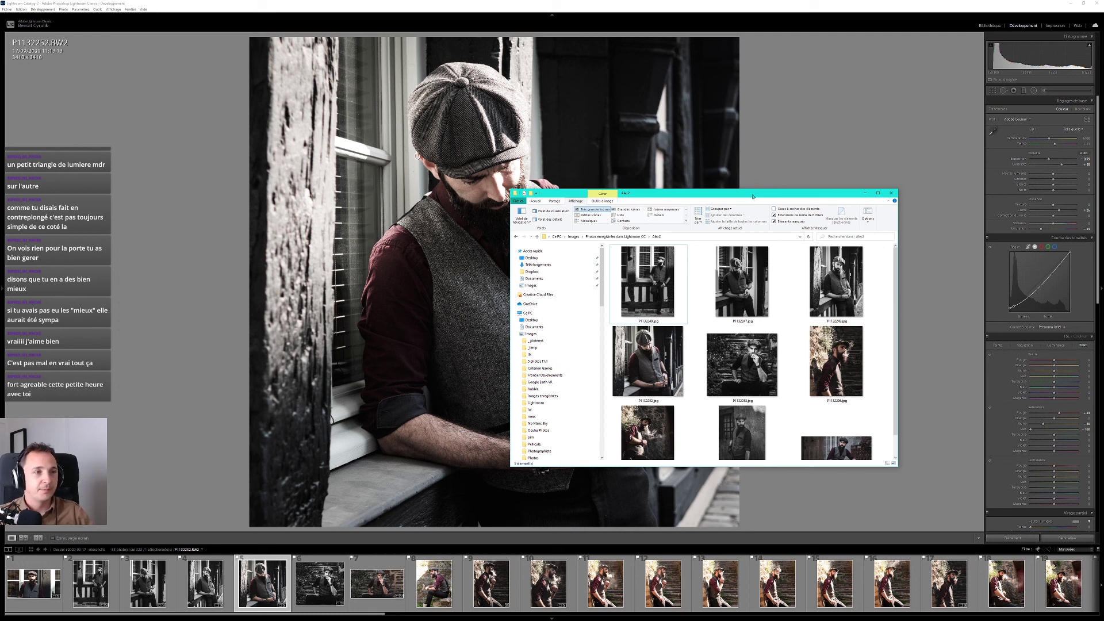
{"action": "left_click_drag", "start_coordinate": [761, 190], "coordinate": [836, 205]}
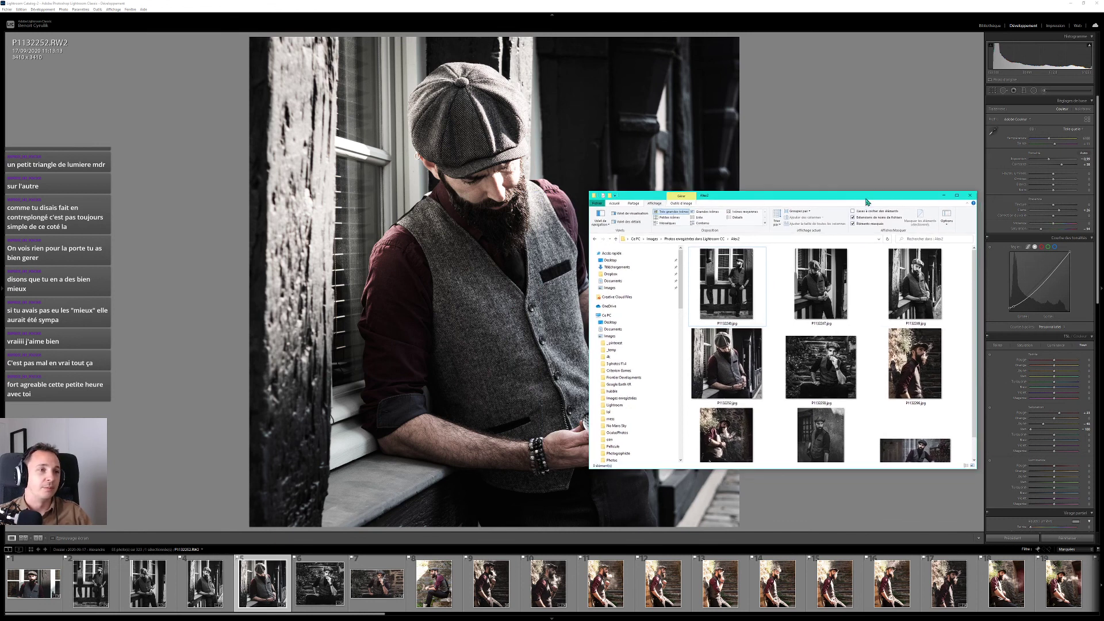
{"action": "left_click_drag", "start_coordinate": [869, 207], "coordinate": [869, 202]}
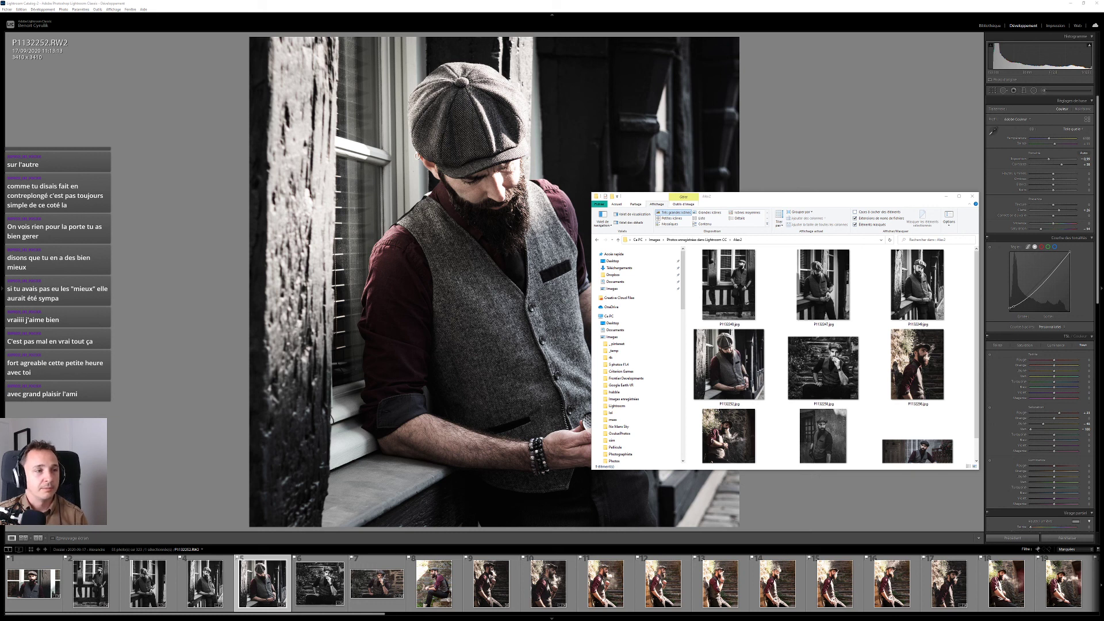
{"action": "left_click_drag", "start_coordinate": [748, 196], "coordinate": [741, 197]}
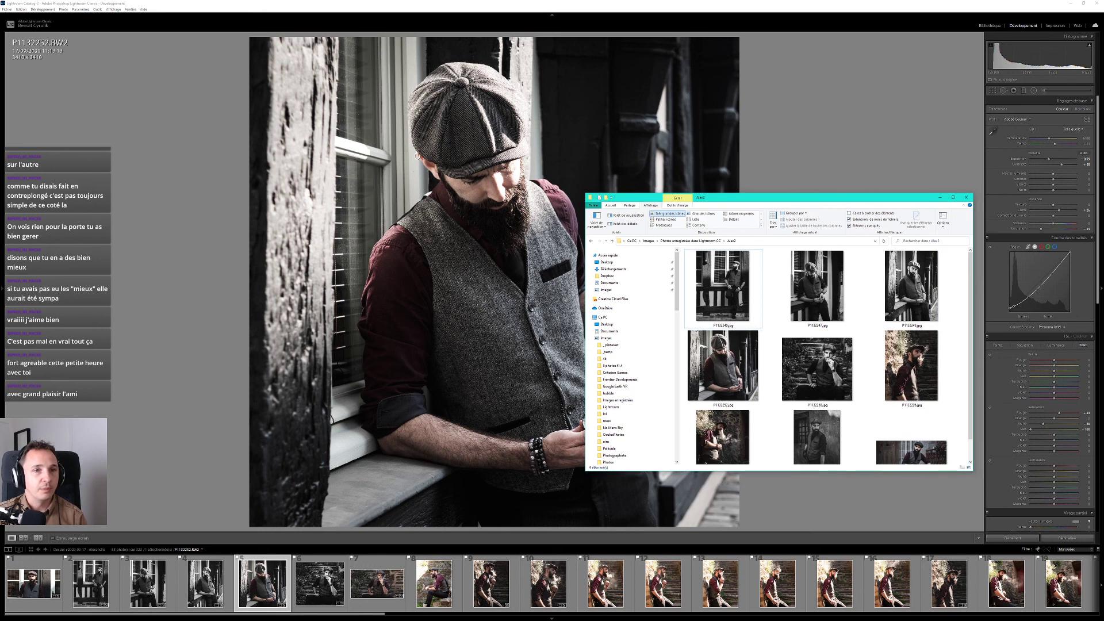